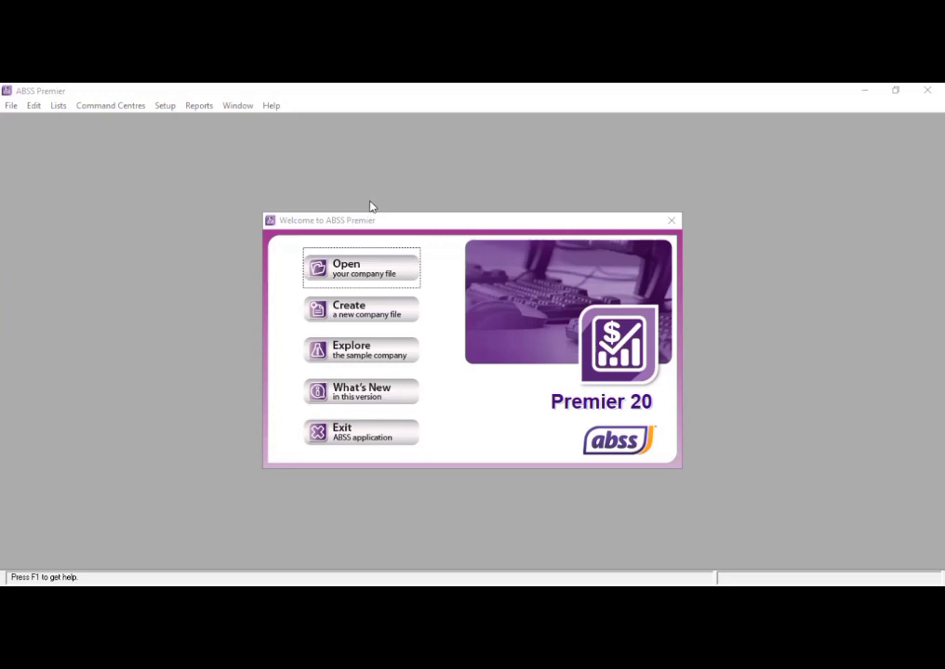
# - Start a new company file and enter PT.MEKAR INDAH MAKMUR as the company name
pyautogui.click(358, 311)
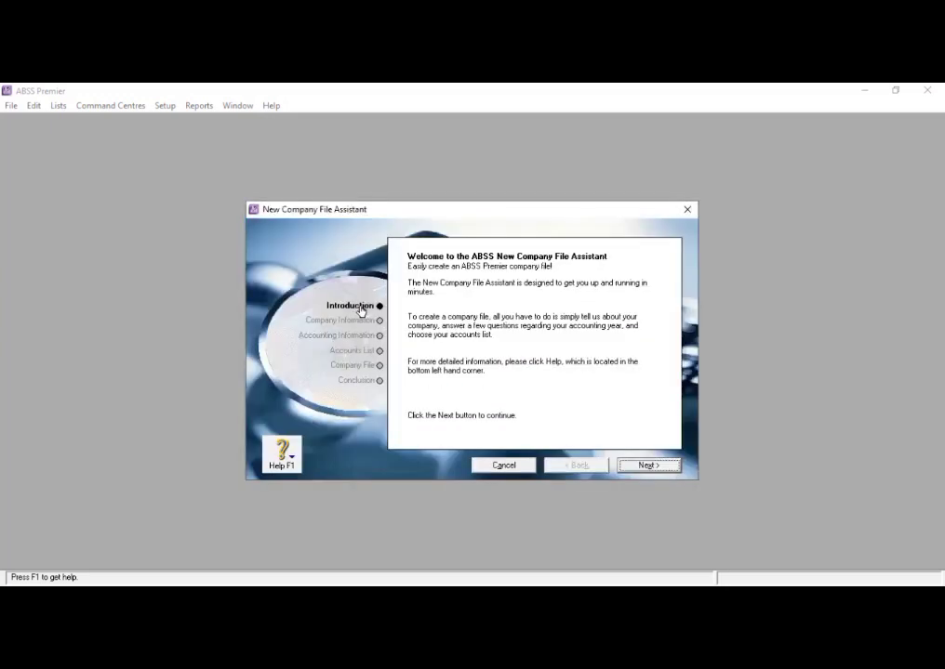
pyautogui.click(650, 465)
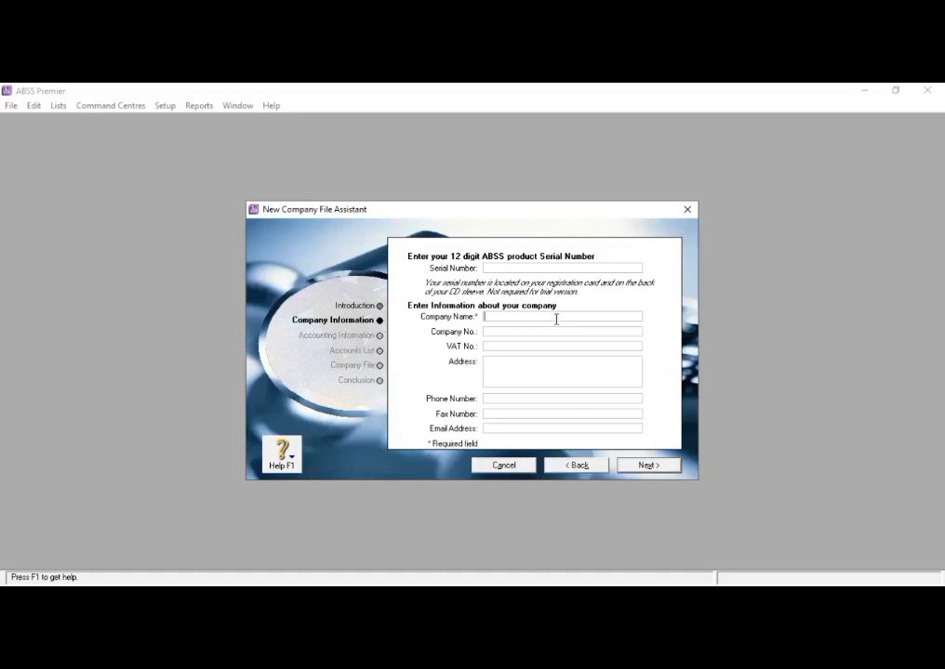
pyautogui.write('pt')
pyautogui.press('BackSpace')
pyautogui.press('BackSpace')
pyautogui.write('PT. MEKAR INDAH MAM')
pyautogui.press('BackSpace')
pyautogui.write('KMUR')
# - Fill in the company's postal address
pyautogui.click(559, 367)
# - Enter the company's phone number and fax number
pyautogui.click(525, 398)
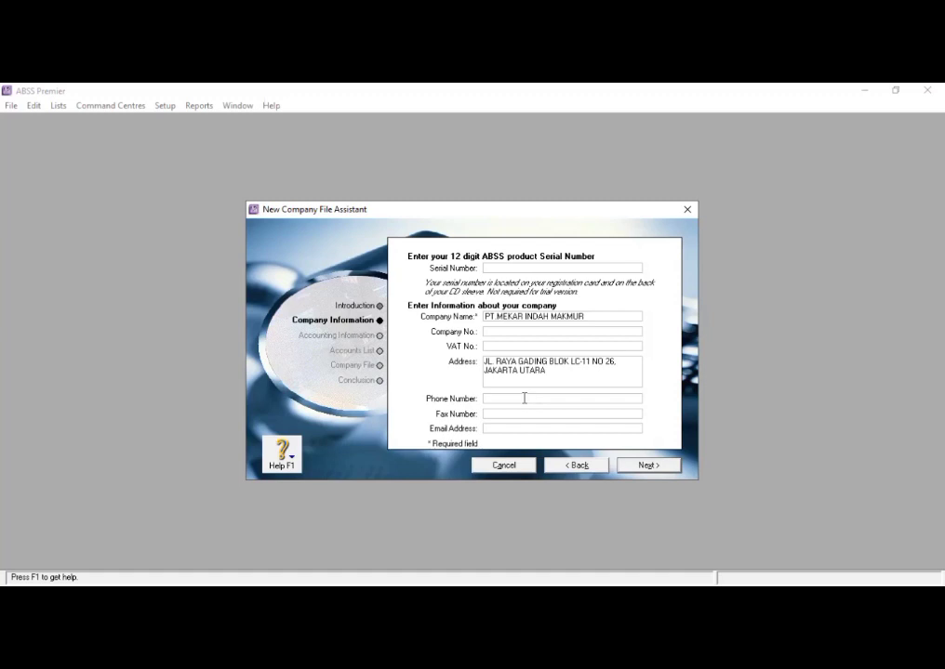
pyautogui.click(514, 412)
# - Enter the company's e-mail address and continue to the accounting information
pyautogui.click(511, 429)
pyautogui.click(642, 464)
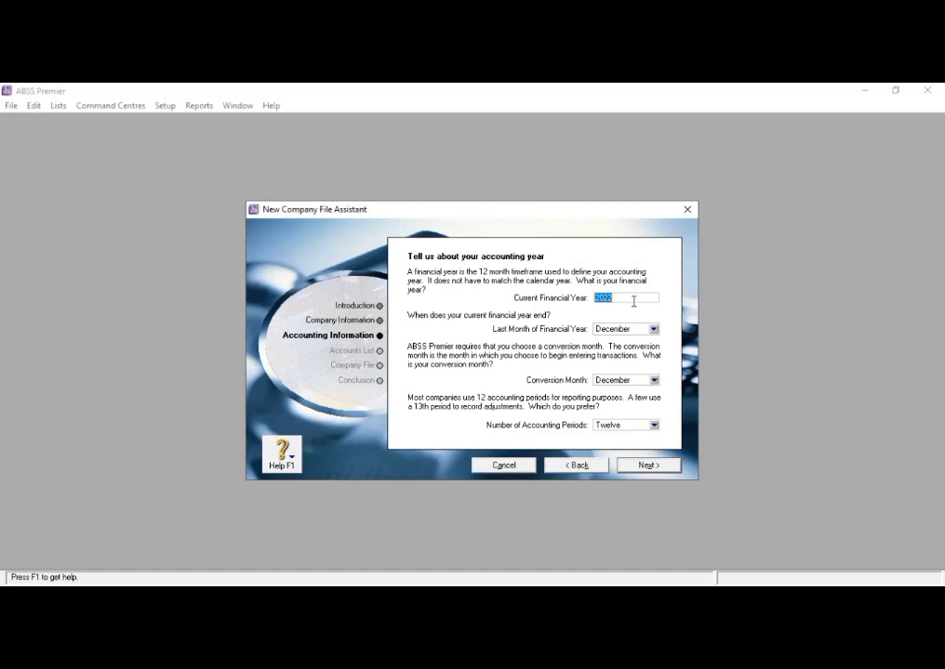
# - Set the financial year to 2020, conversion month to January and accounting periods to Thirteen, and confirm the accounting information
pyautogui.write('2020')
pyautogui.click(654, 380)
pyautogui.click(640, 393)
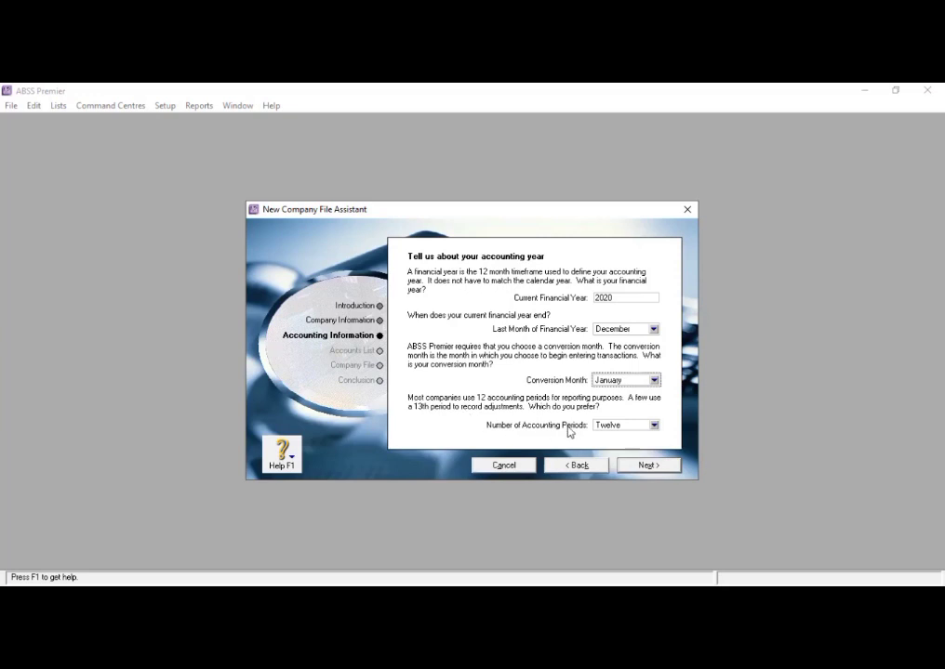
pyautogui.click(654, 426)
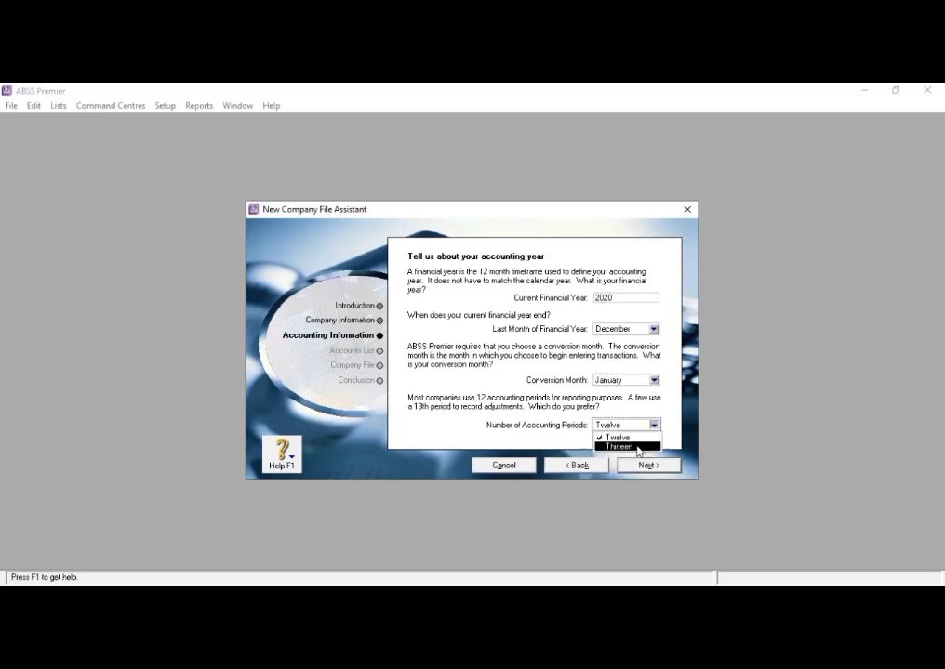
pyautogui.click(638, 447)
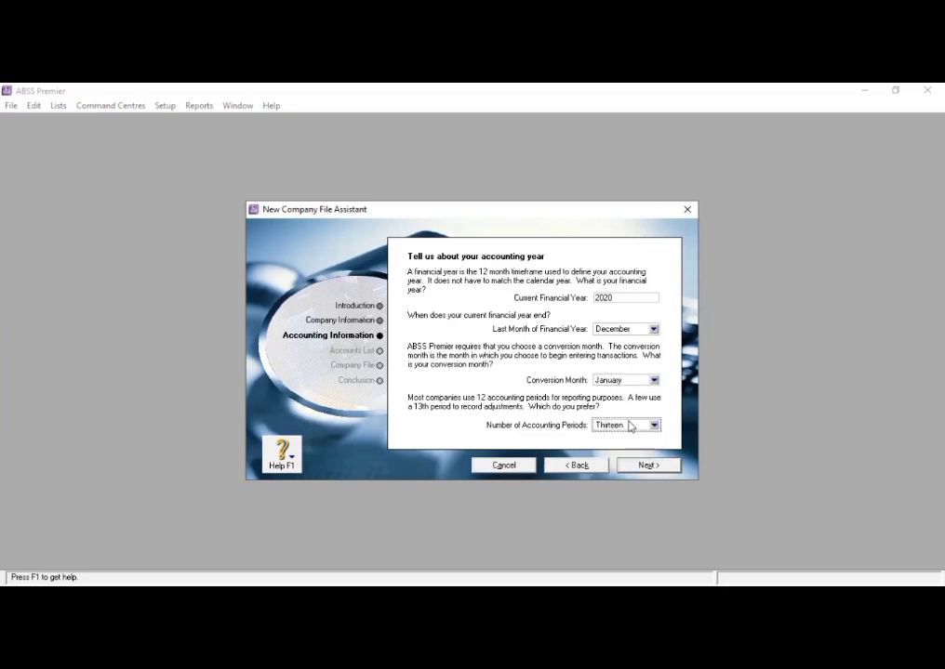
pyautogui.click(641, 466)
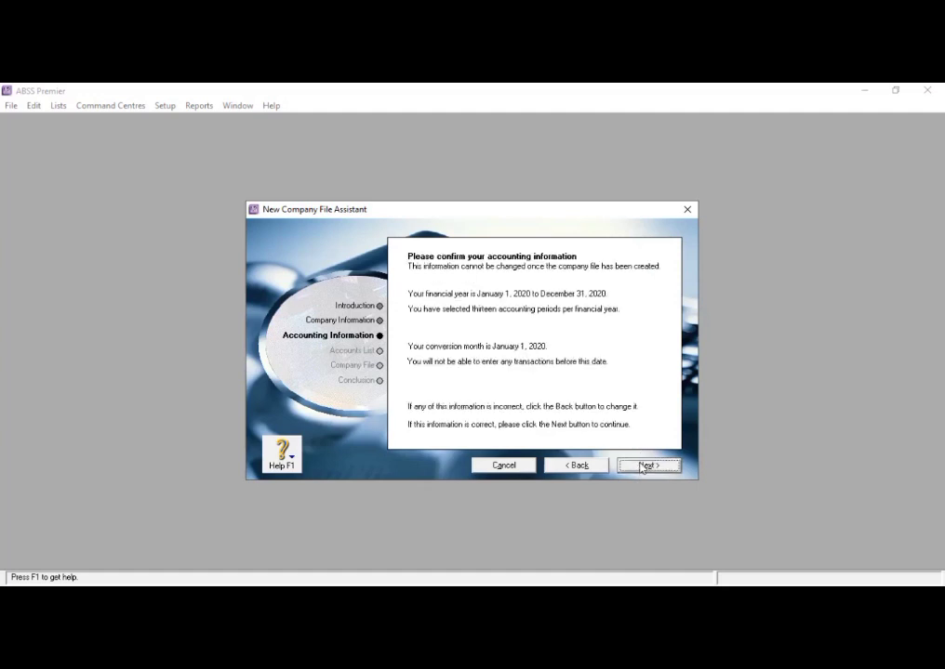
pyautogui.click(641, 466)
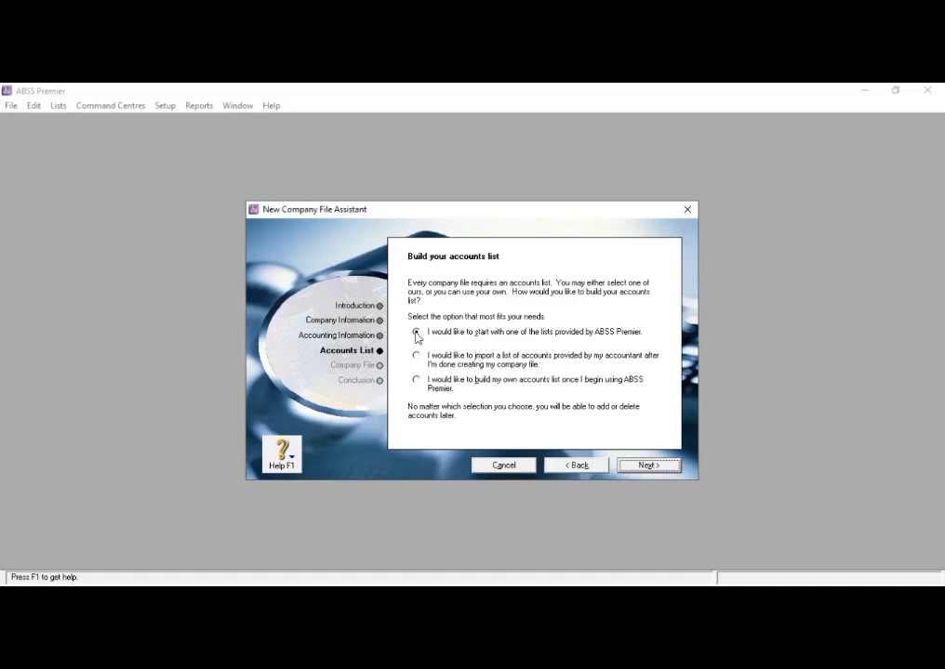
# - Start from one of the provided accounts lists, using Copy Centre as the type of business
pyautogui.click(640, 466)
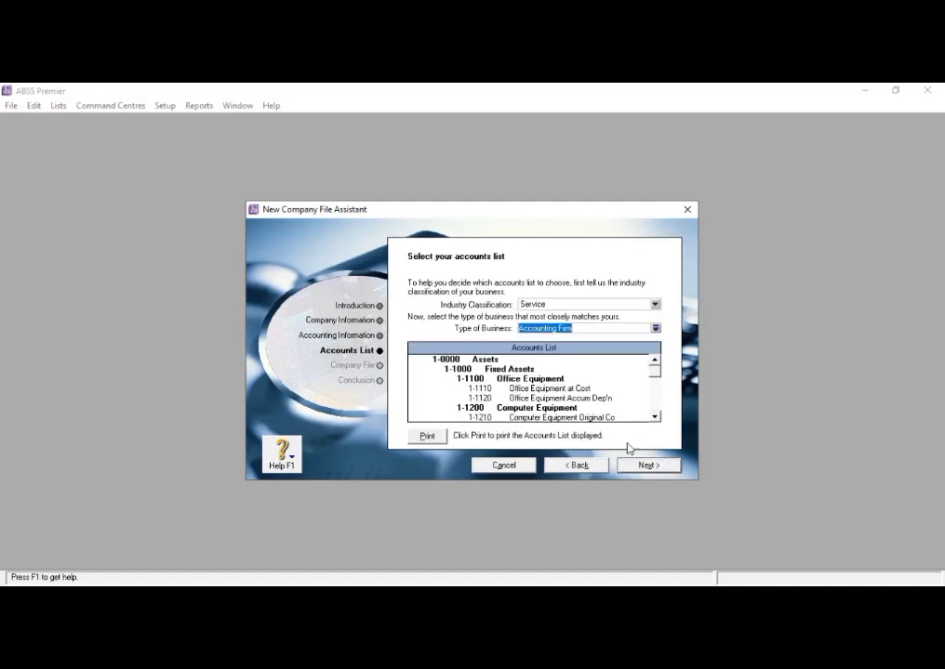
pyautogui.click(654, 329)
pyautogui.scroll(-3, 413, 338)
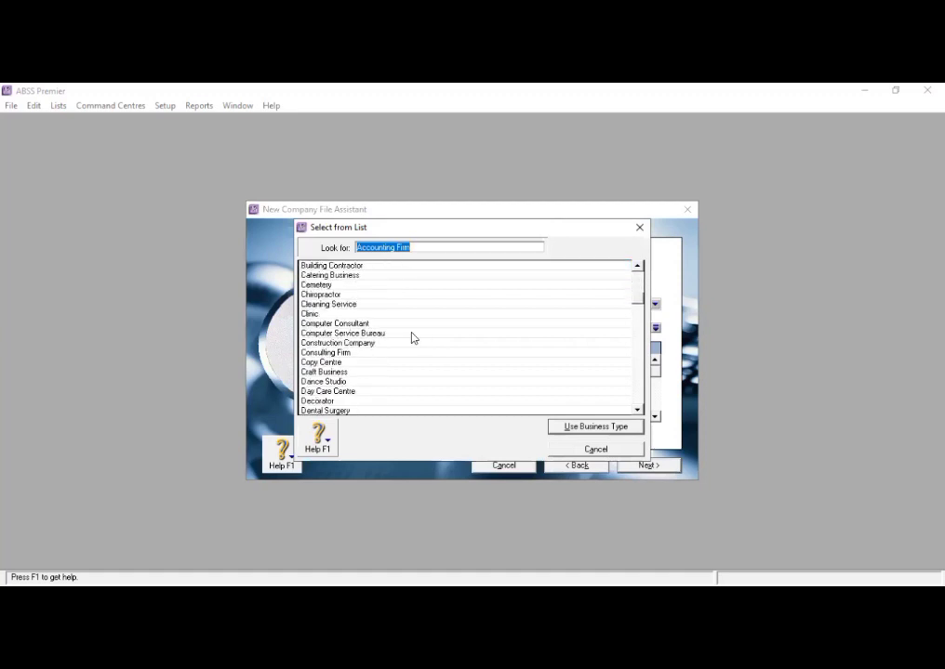
pyautogui.click(349, 363)
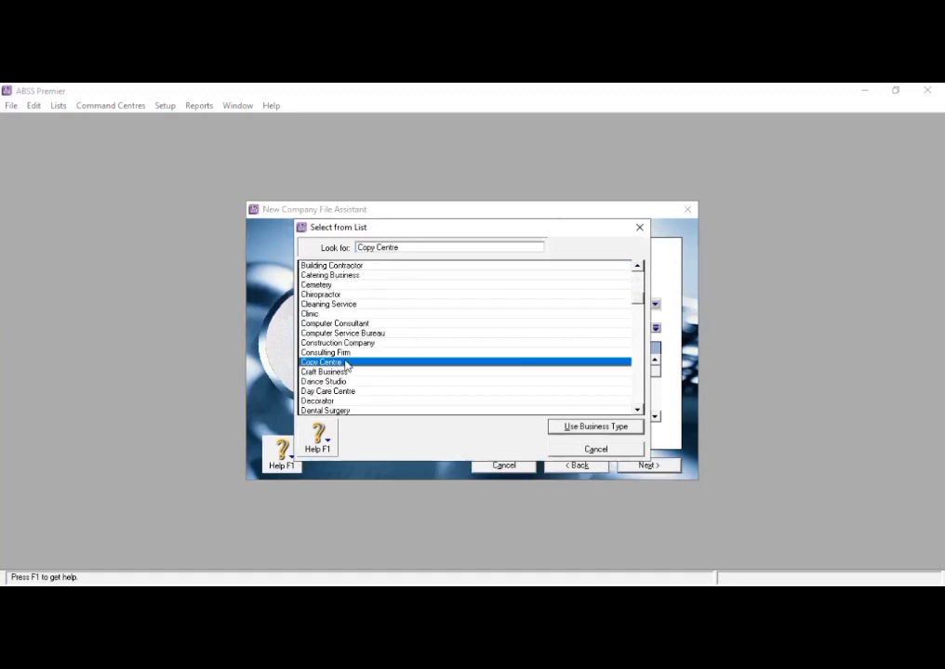
pyautogui.click(628, 428)
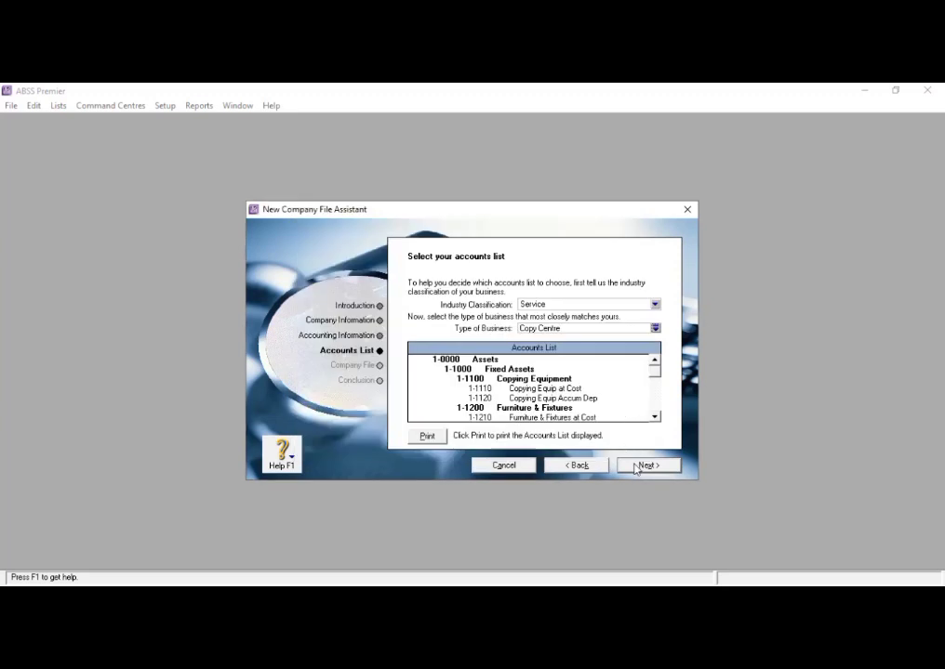
pyautogui.click(636, 468)
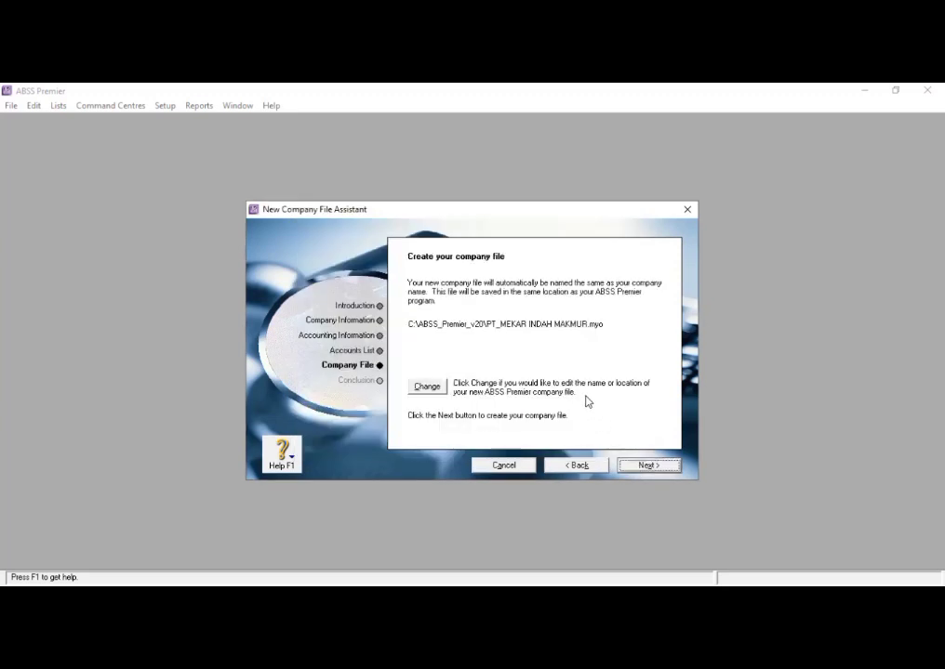
# - Name the company file PT_MEKAR INDAH MAKMUR_new, create it and go to its Command Centre
pyautogui.click(435, 388)
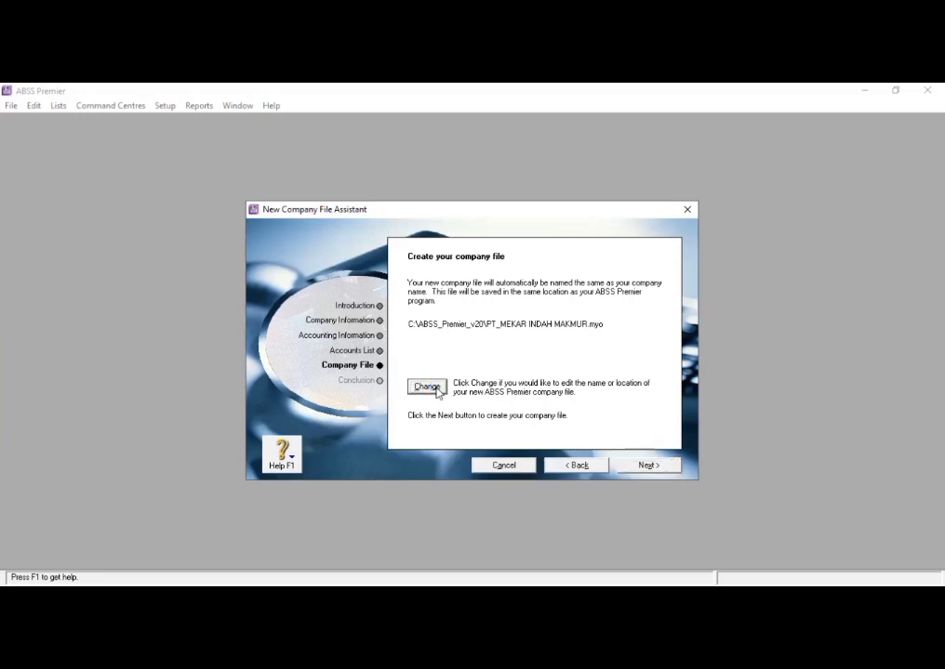
pyautogui.click(435, 388)
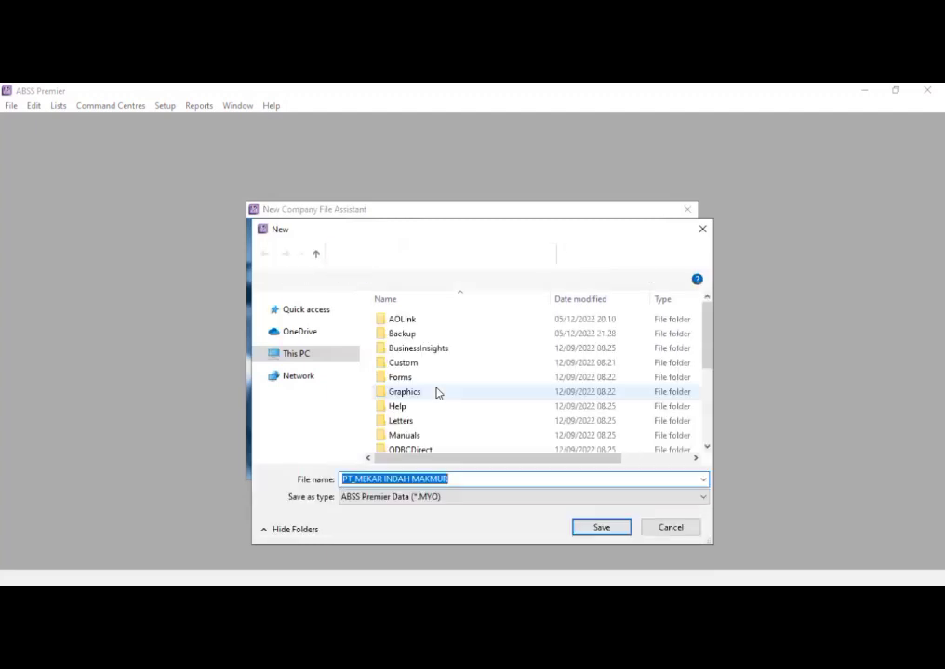
pyautogui.click(459, 478)
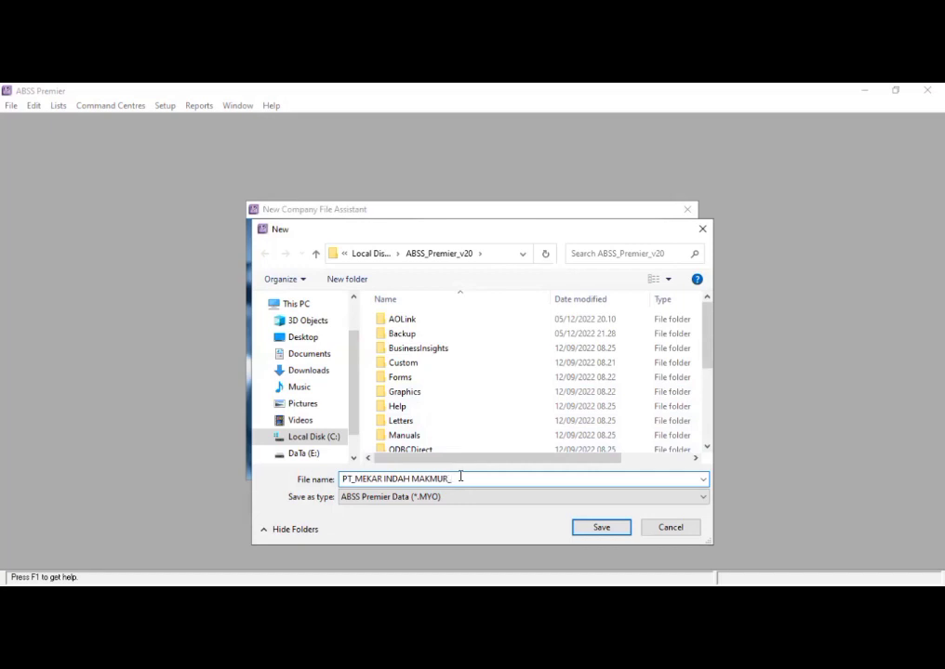
pyautogui.write('_new')
pyautogui.click(600, 527)
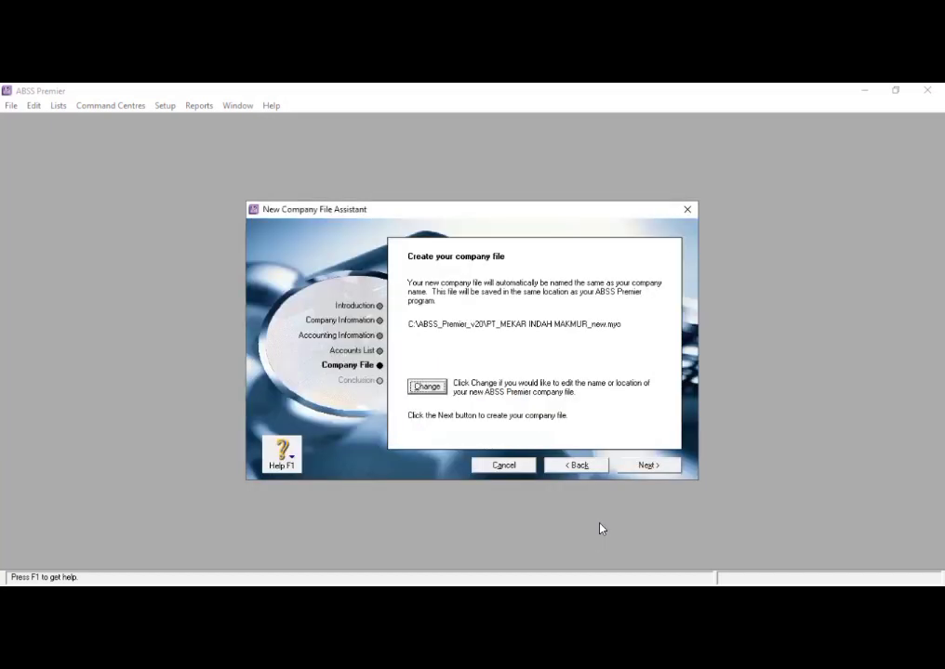
pyautogui.click(638, 465)
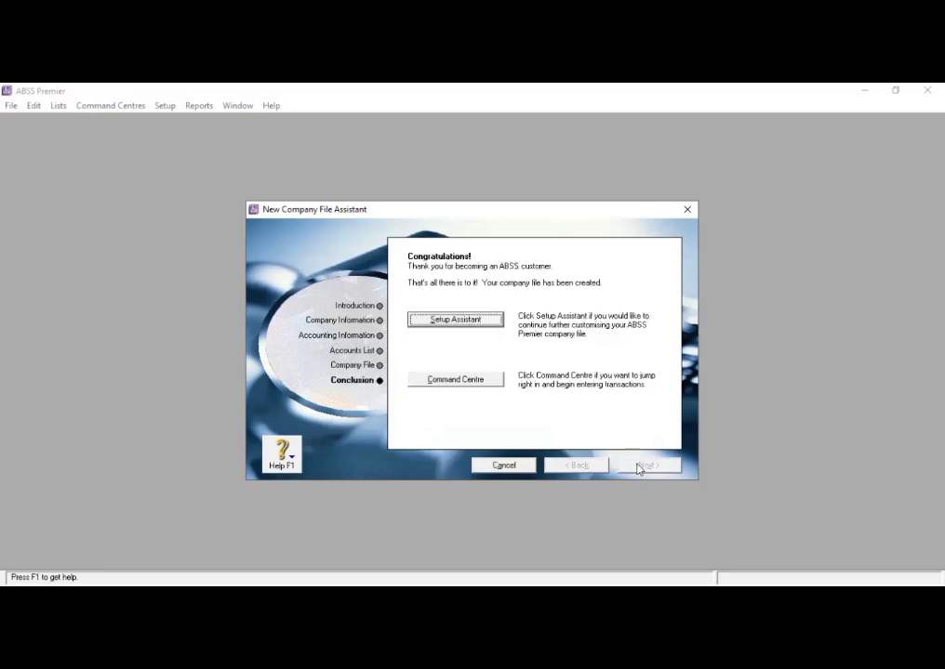
pyautogui.click(478, 380)
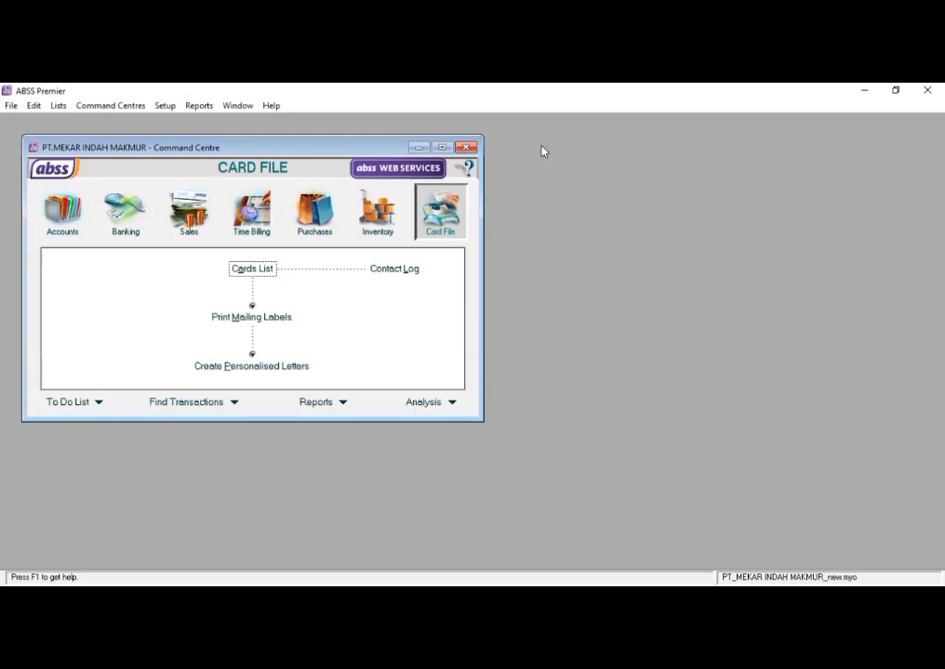
# - Enable dealing in multiple currencies in the system preferences and accept the data file preparation
pyautogui.click(165, 106)
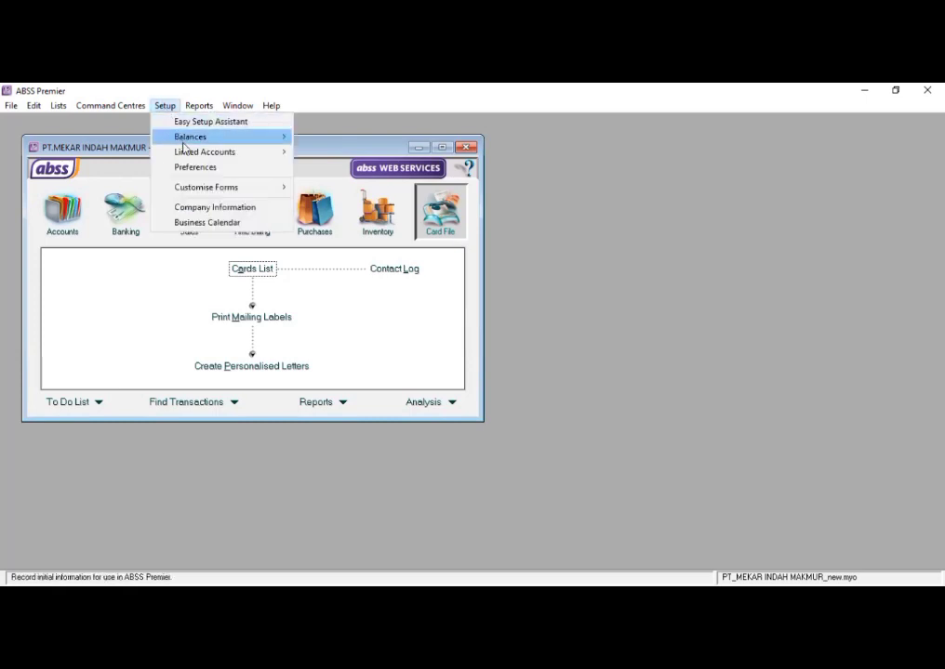
pyautogui.click(192, 168)
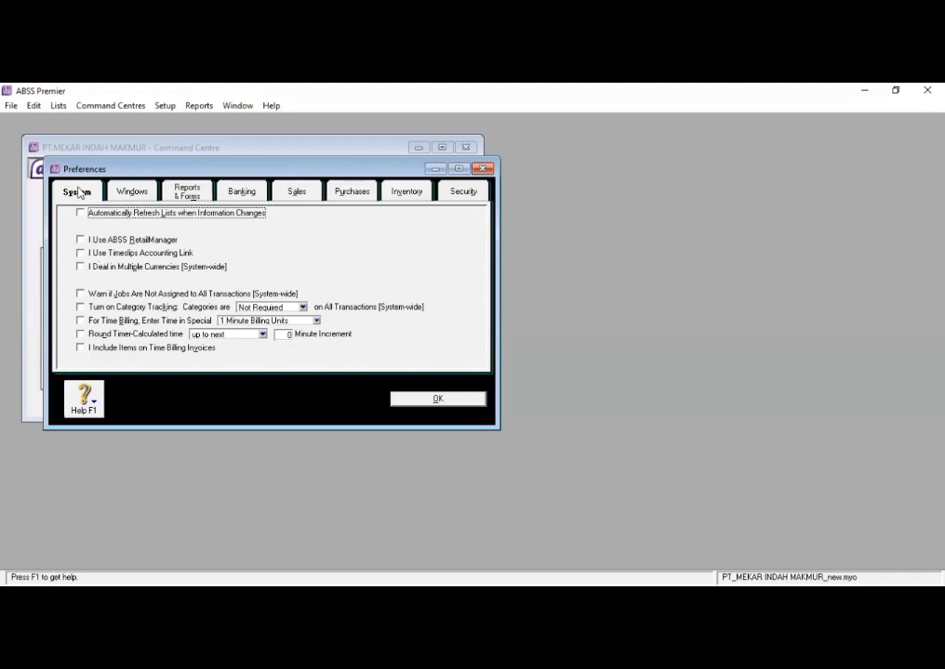
pyautogui.click(80, 267)
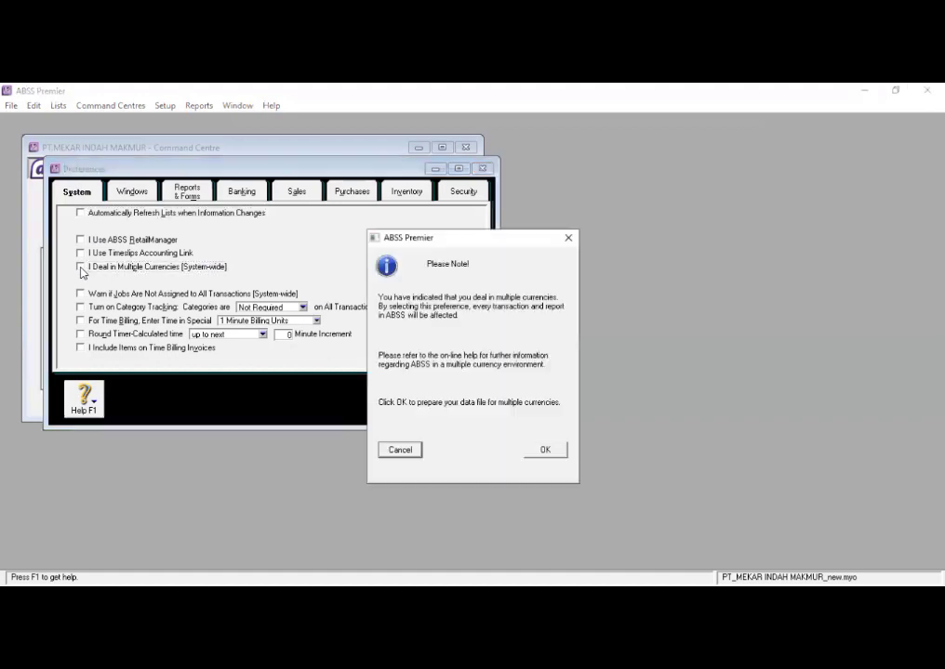
pyautogui.click(543, 451)
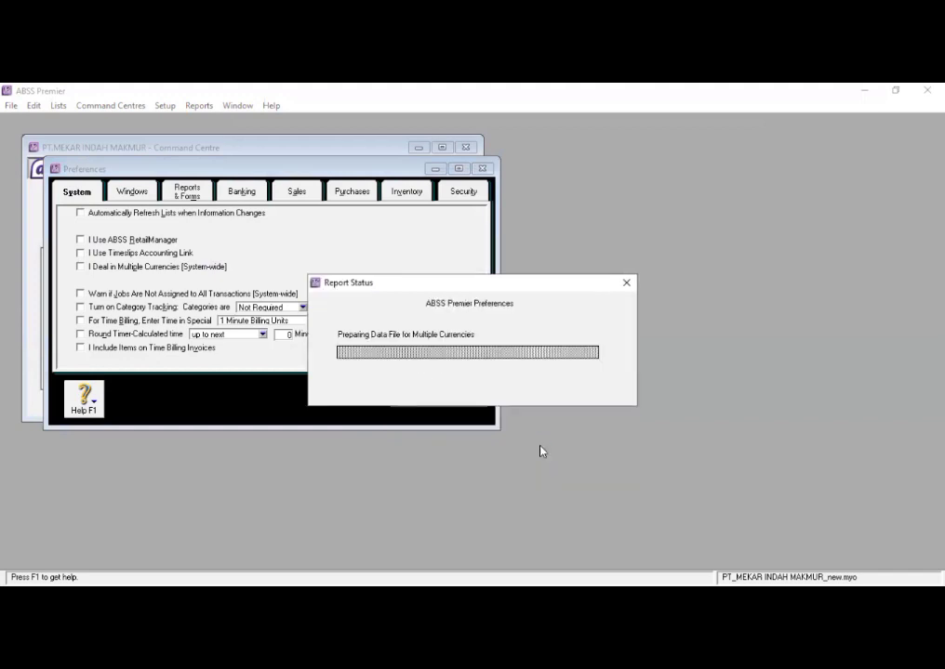
# - Turn off automatic spell checking before recording transactions and turn on the duplicate invoice number warning for sales
pyautogui.click(142, 193)
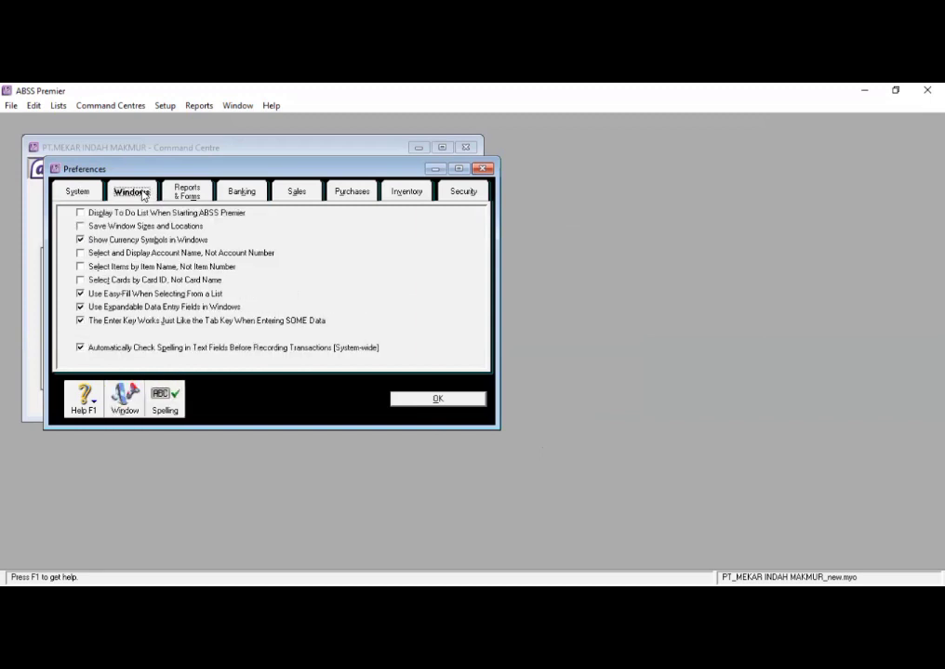
pyautogui.click(80, 348)
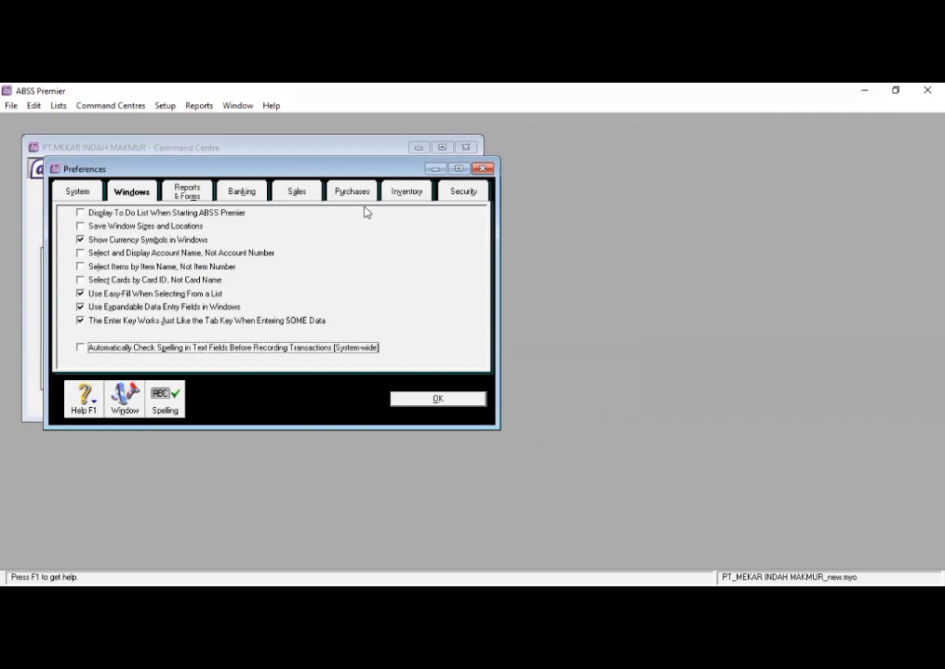
pyautogui.click(298, 192)
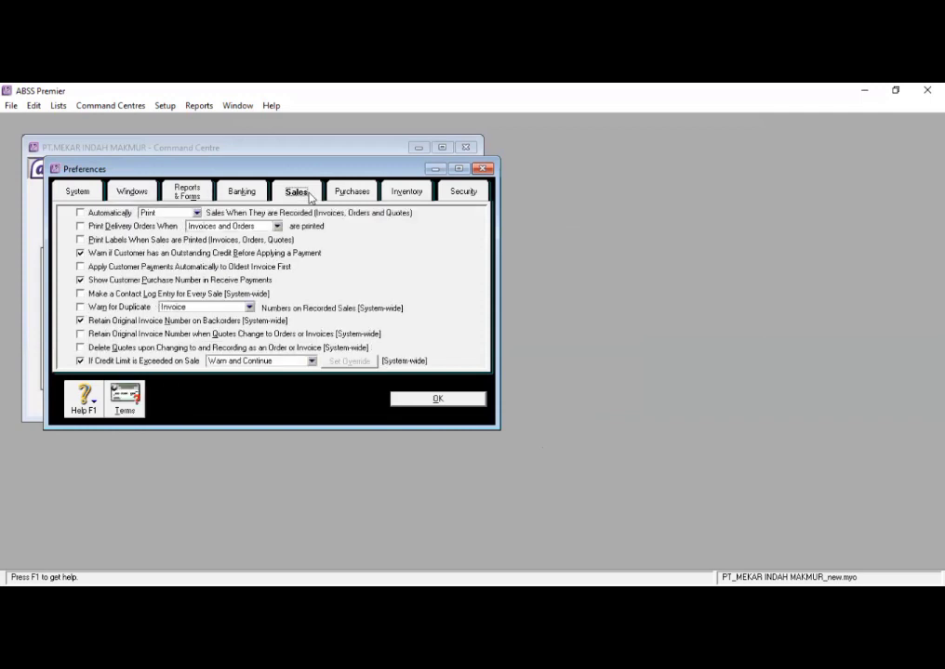
pyautogui.click(81, 308)
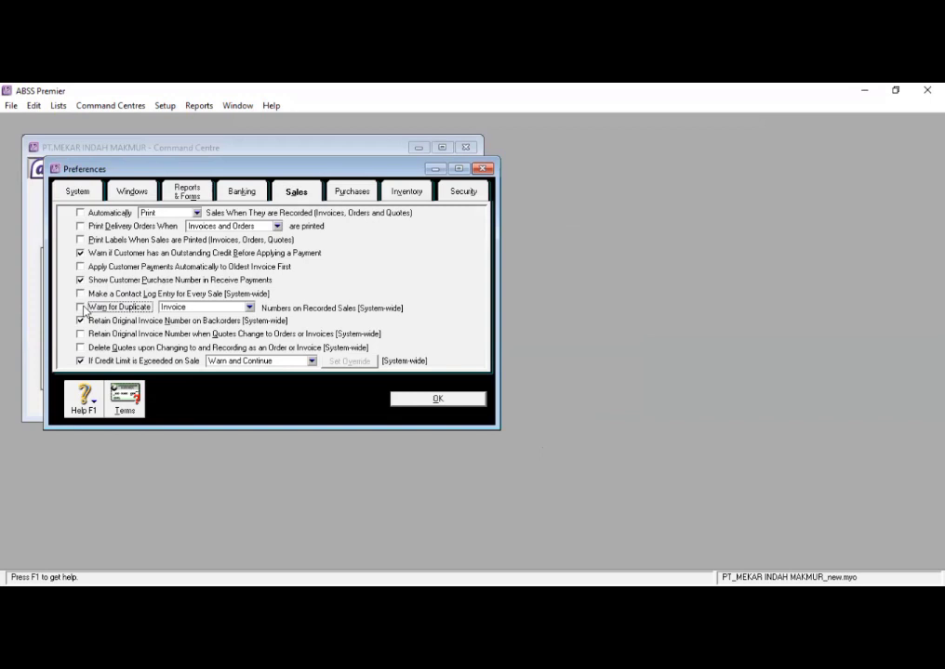
# - Set default customer terms to In a Given # of Days with 10 discount days, 30 balance due days and 2% early payment discount
pyautogui.click(139, 390)
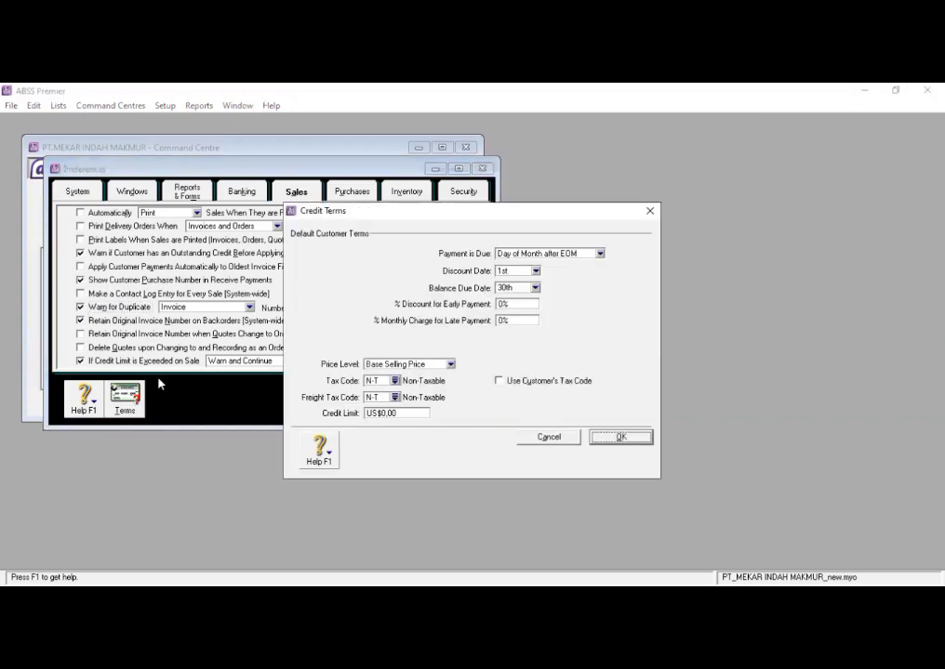
pyautogui.click(597, 255)
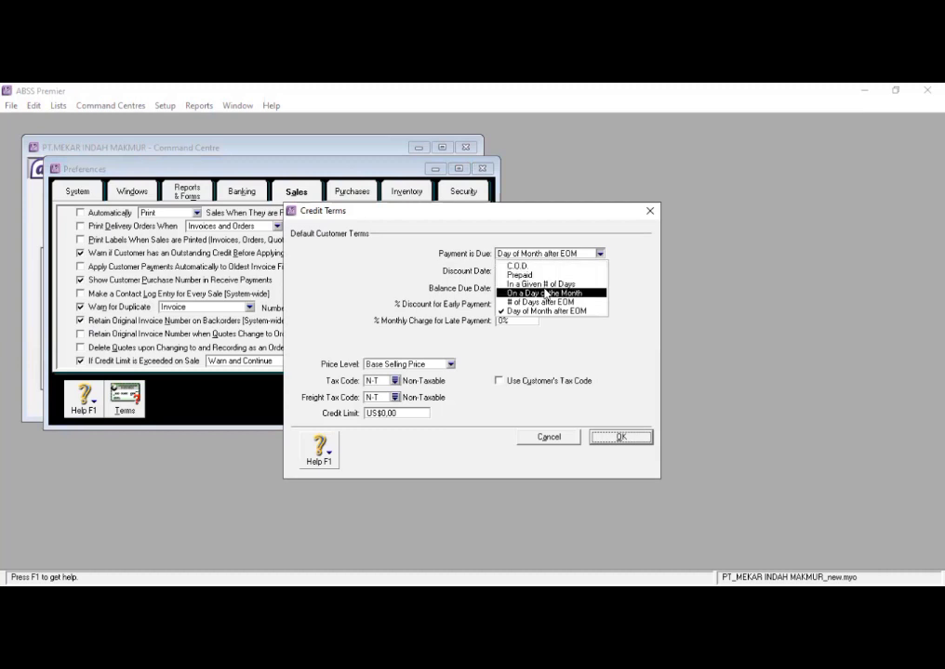
pyautogui.click(542, 285)
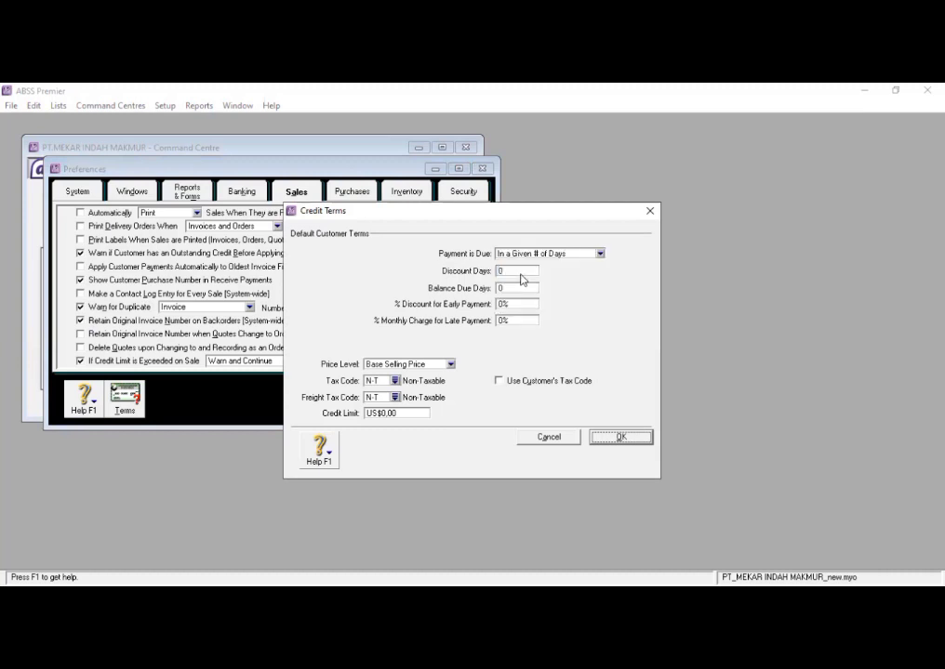
pyautogui.write('10')
pyautogui.press('Tab')
pyautogui.write('30')
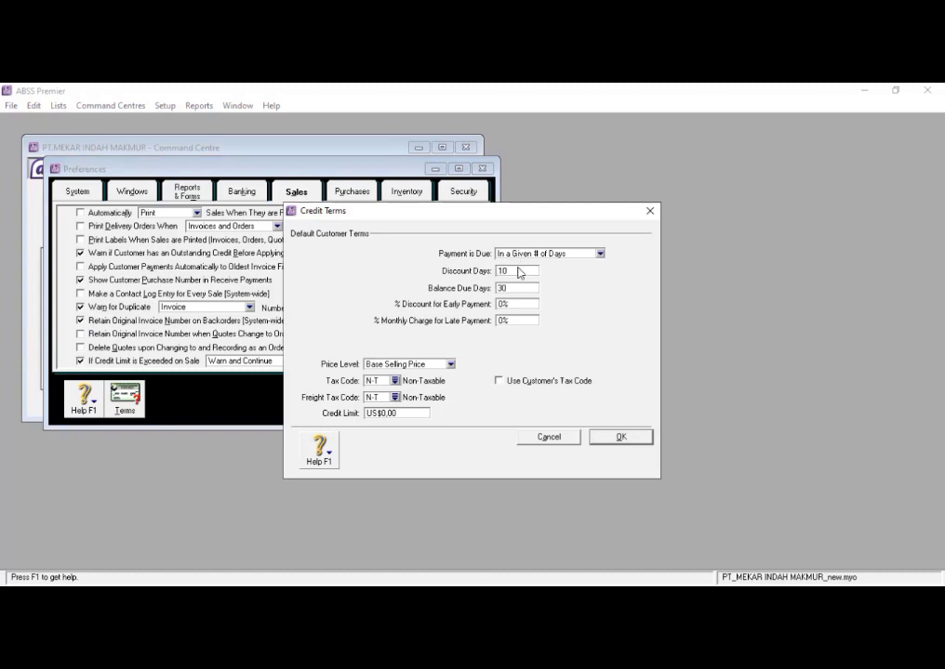
pyautogui.press('Tab')
pyautogui.write('2')
pyautogui.click(613, 437)
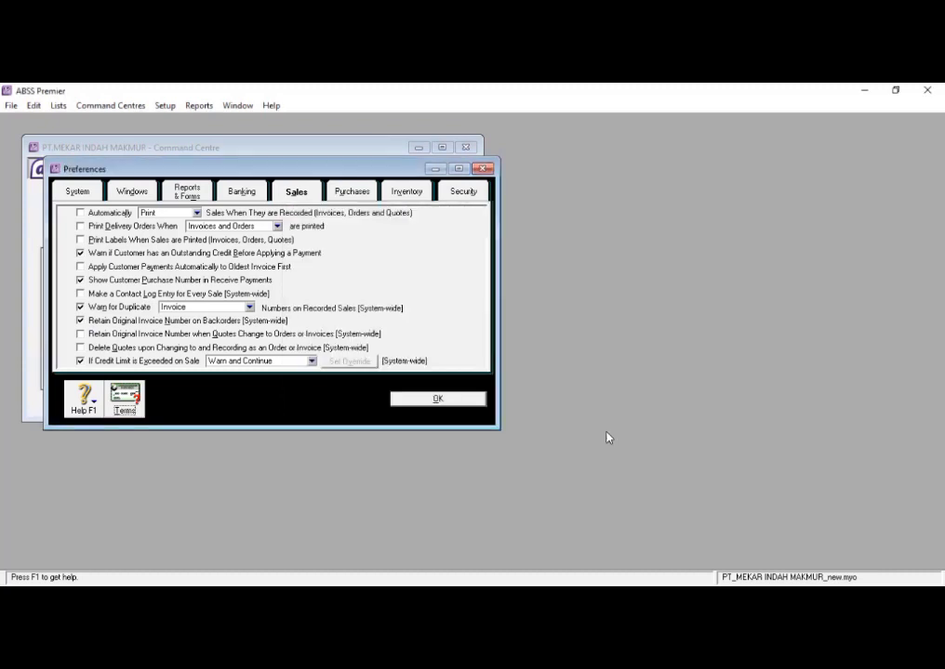
# - Turn on the duplicate purchase order number warning for purchases and set the default supplier terms to In a Given # of Days
pyautogui.click(347, 194)
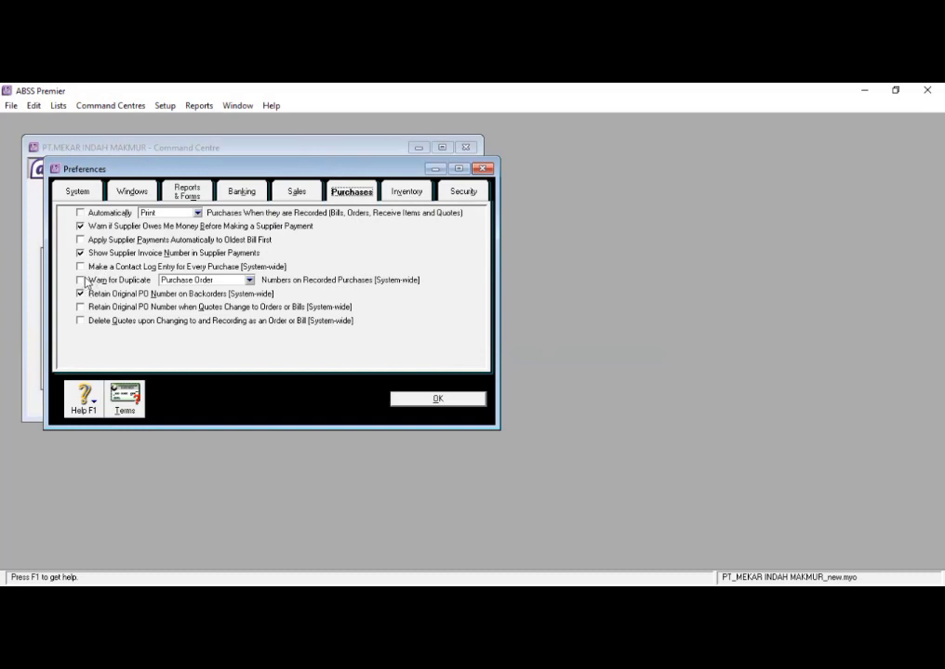
pyautogui.click(84, 282)
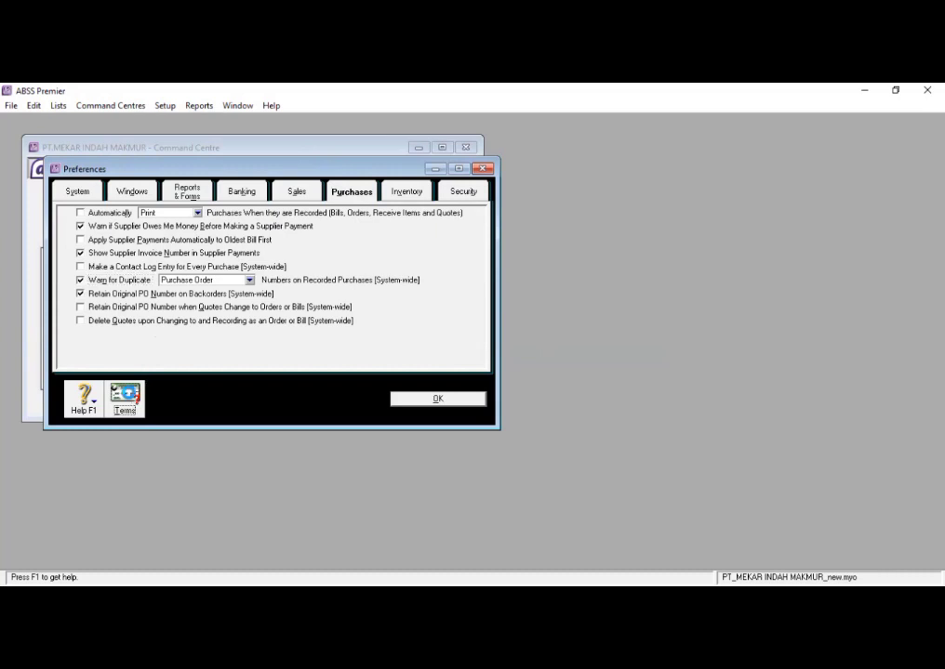
pyautogui.click(136, 396)
pyautogui.click(600, 254)
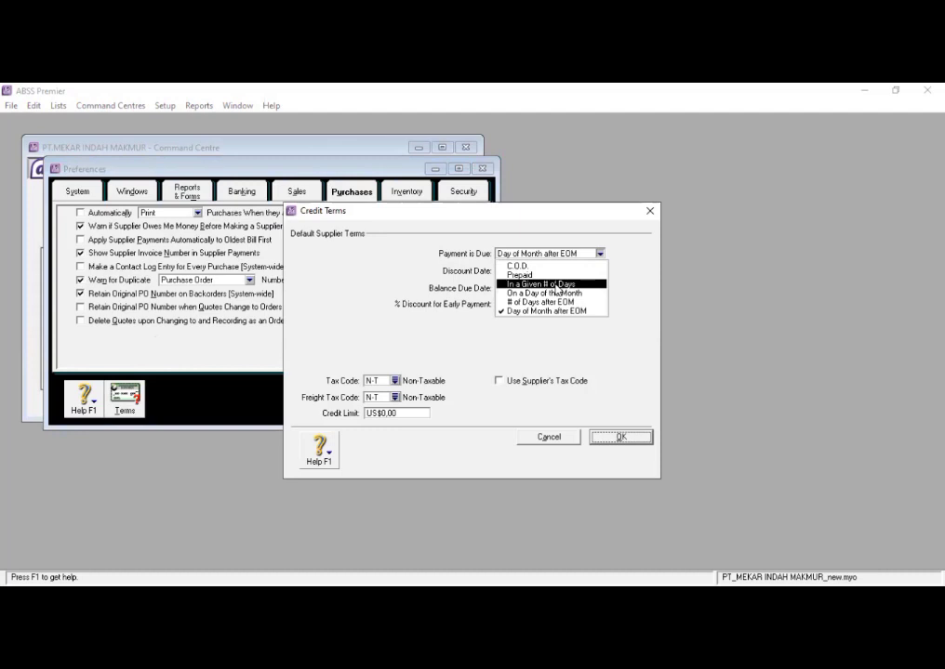
pyautogui.click(555, 284)
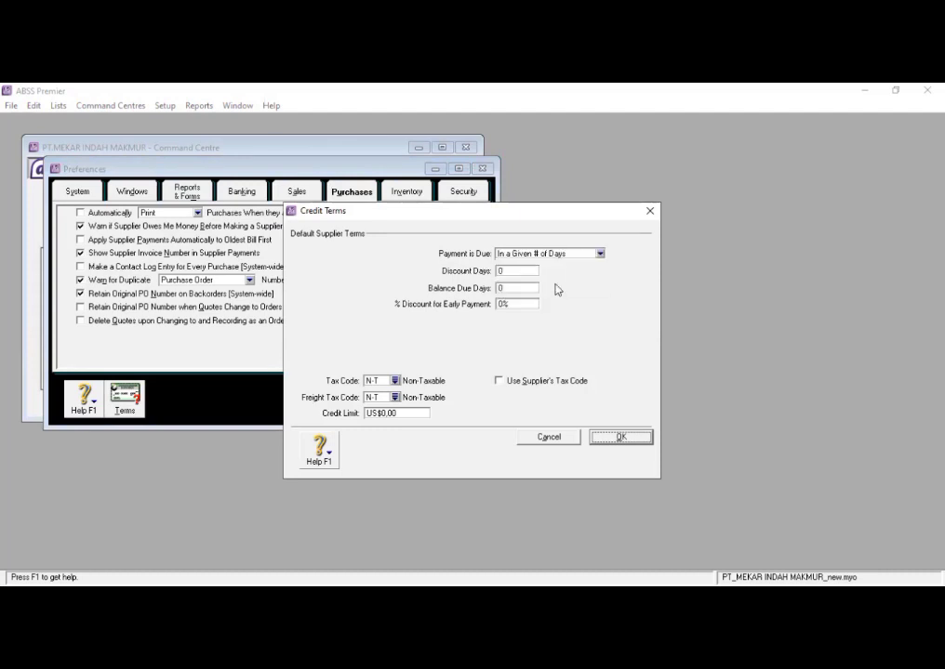
pyautogui.click(599, 254)
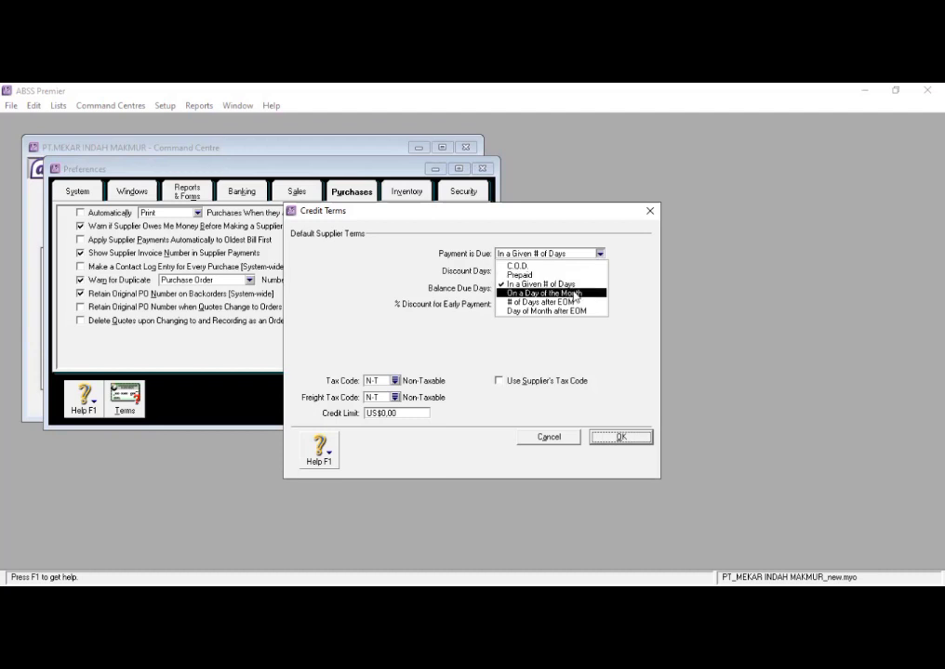
pyautogui.click(576, 293)
pyautogui.click(599, 254)
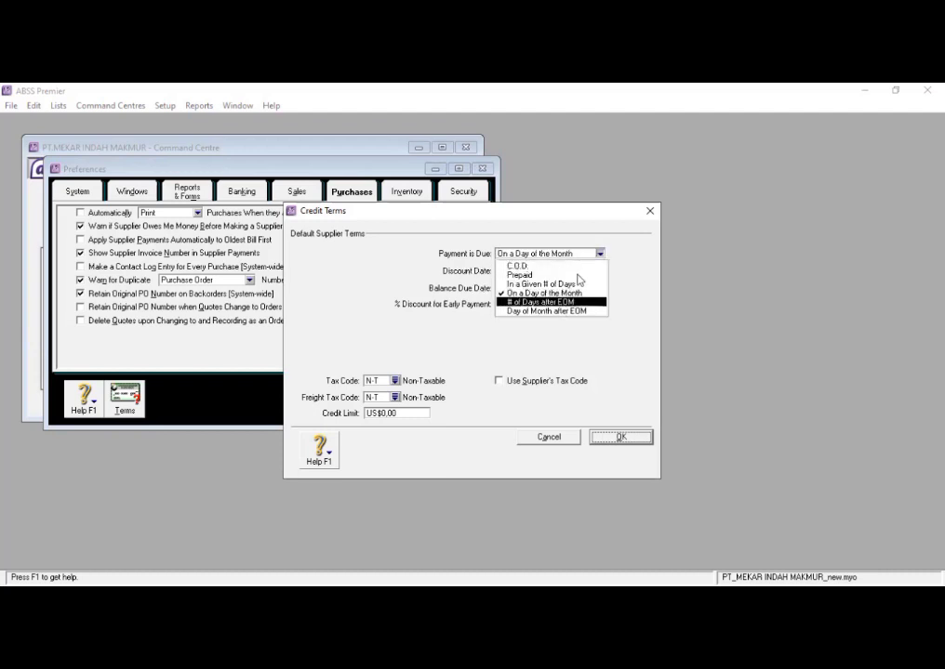
pyautogui.click(560, 304)
pyautogui.click(600, 254)
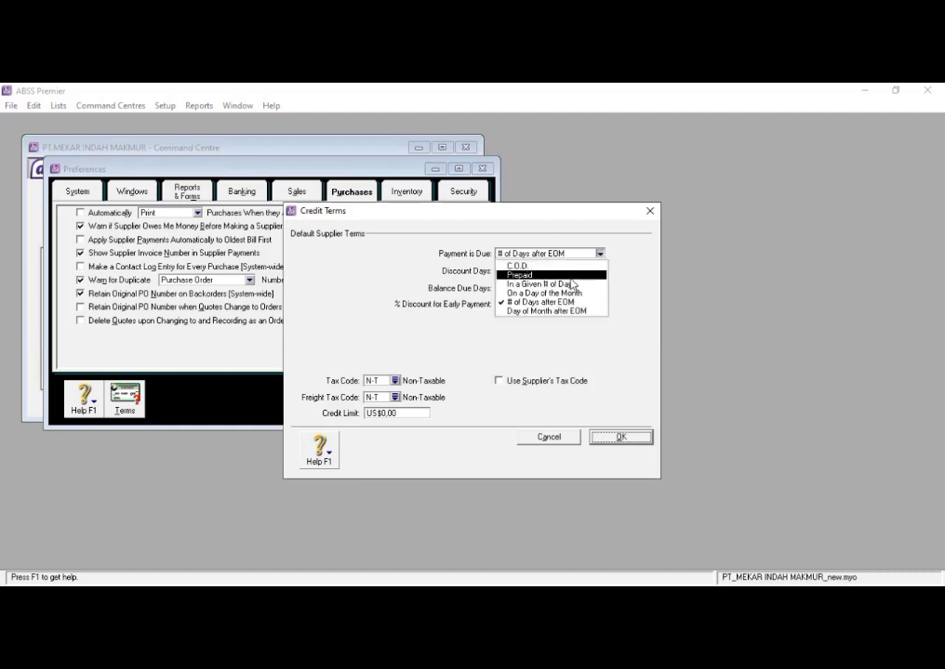
pyautogui.click(565, 283)
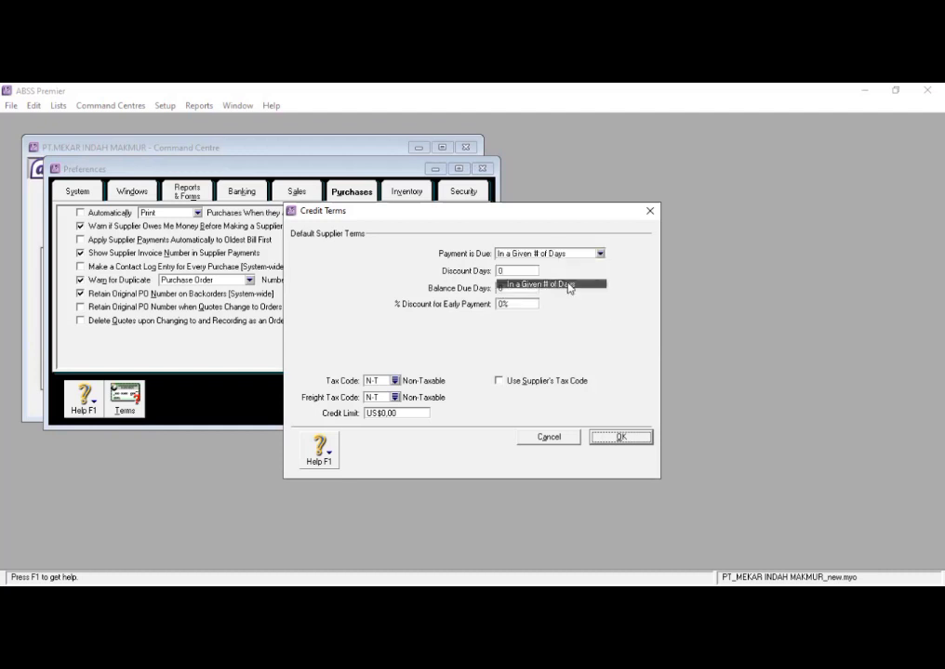
# - Give the default supplier terms 10 discount days, 30 balance due days and 2% discount for early payment, and accept them
pyautogui.click(508, 270)
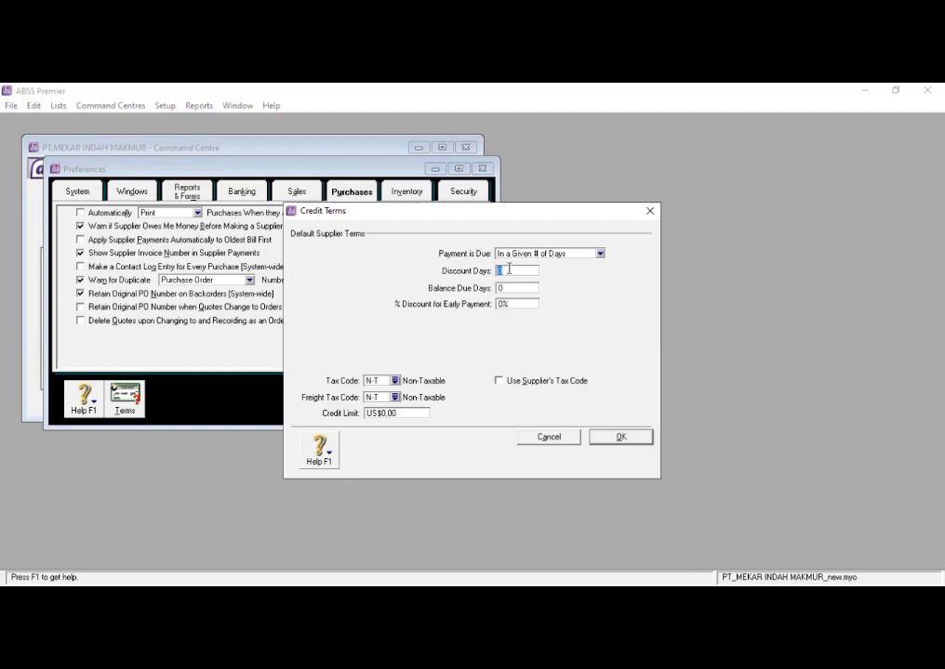
pyautogui.write('10')
pyautogui.press('Tab')
pyautogui.write('30')
pyautogui.press('Tab')
pyautogui.write('2')
pyautogui.click(615, 439)
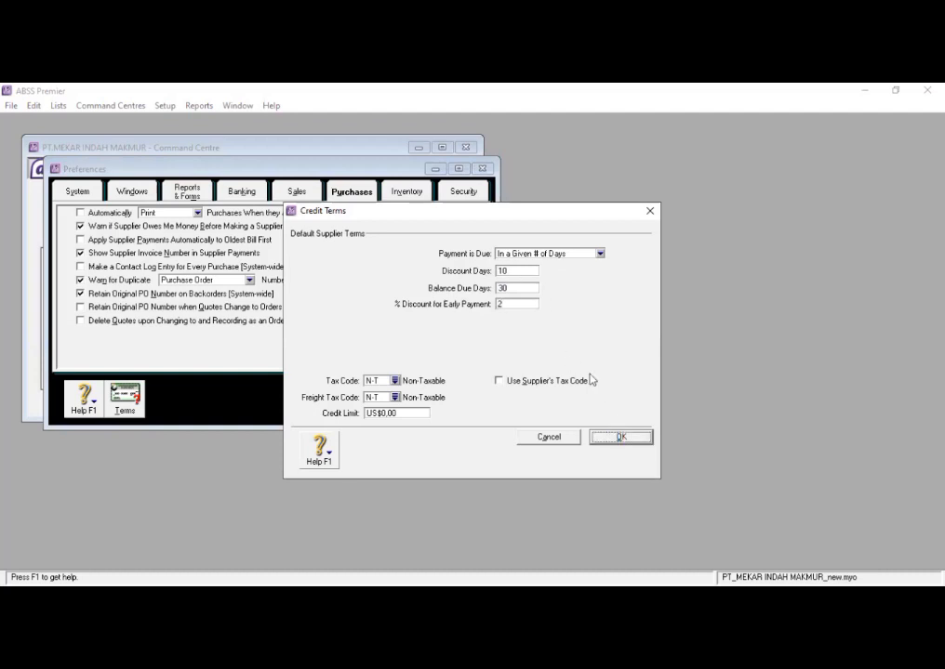
# - Add a user ID named kelompok 4 without a password in the security preferences and accept the preferences
pyautogui.click(460, 192)
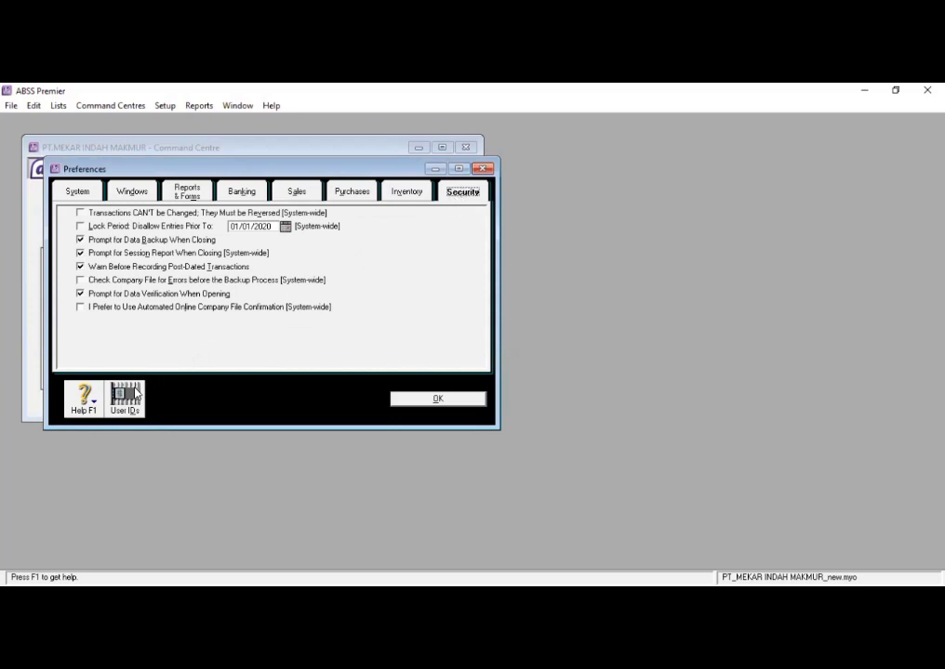
pyautogui.click(135, 395)
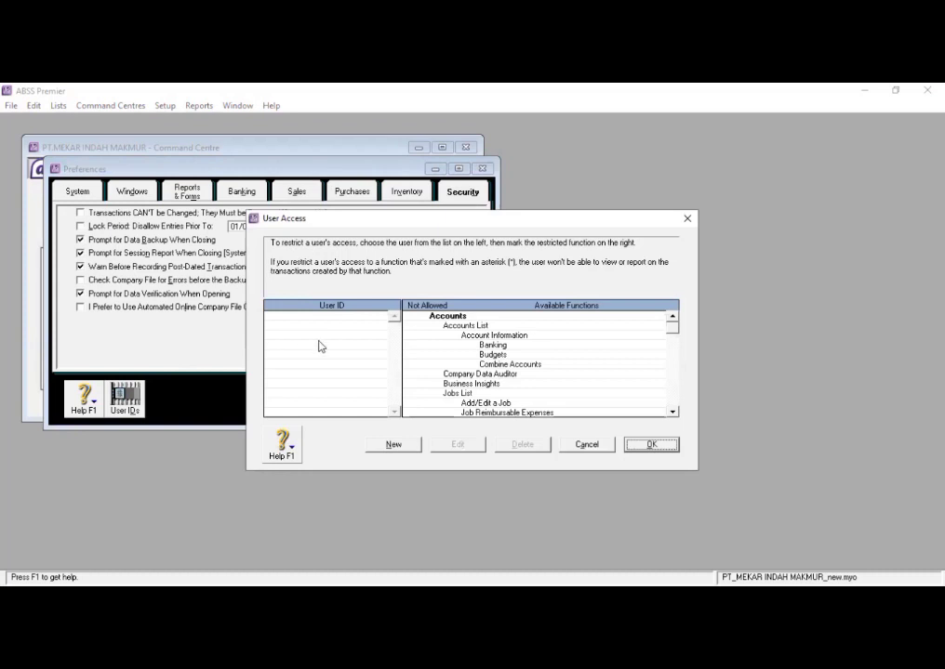
pyautogui.click(392, 444)
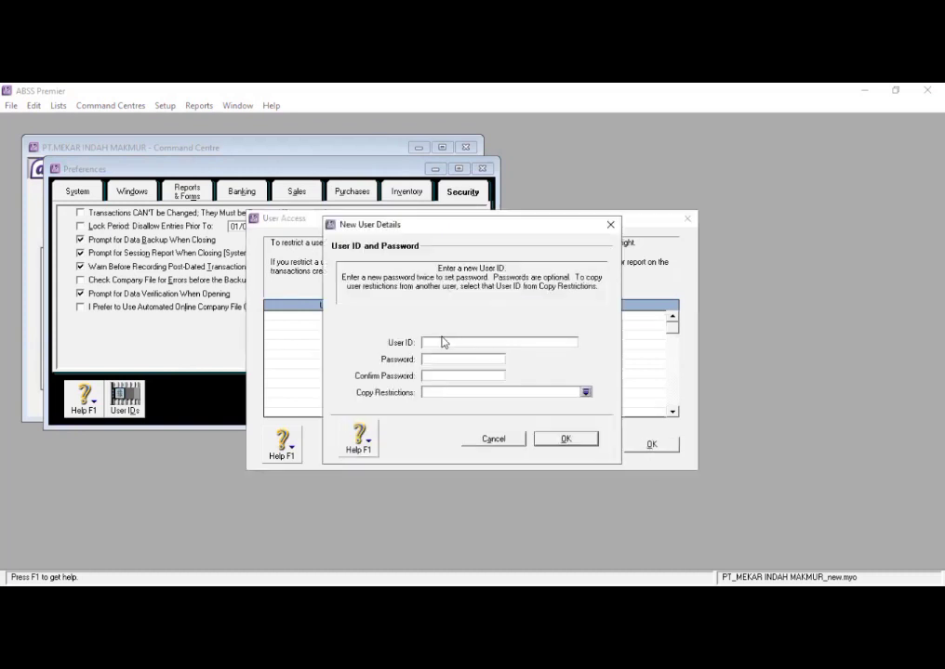
pyautogui.write('kelompok 4')
pyautogui.click(566, 438)
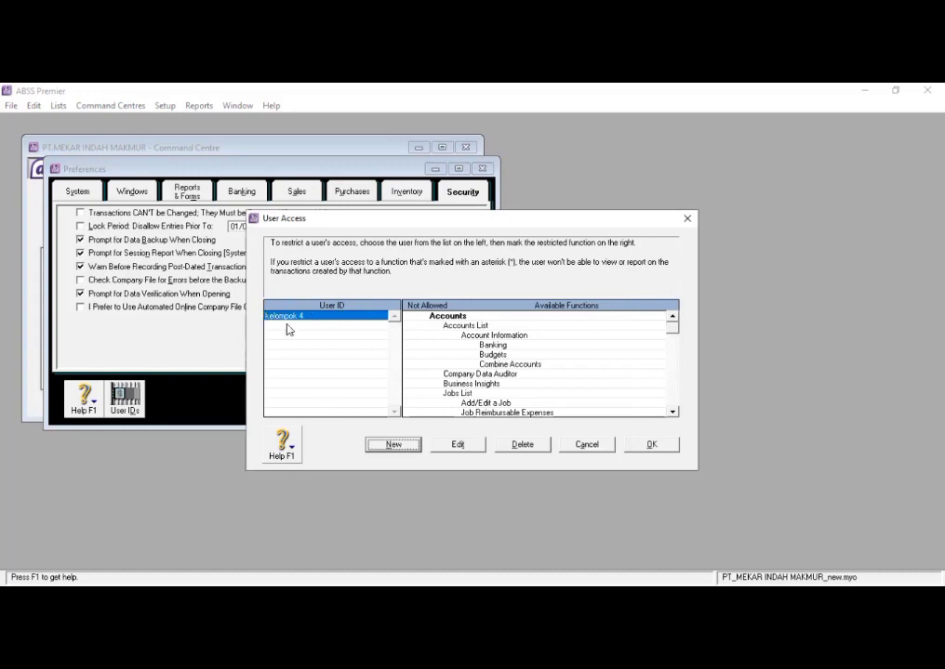
pyautogui.click(639, 445)
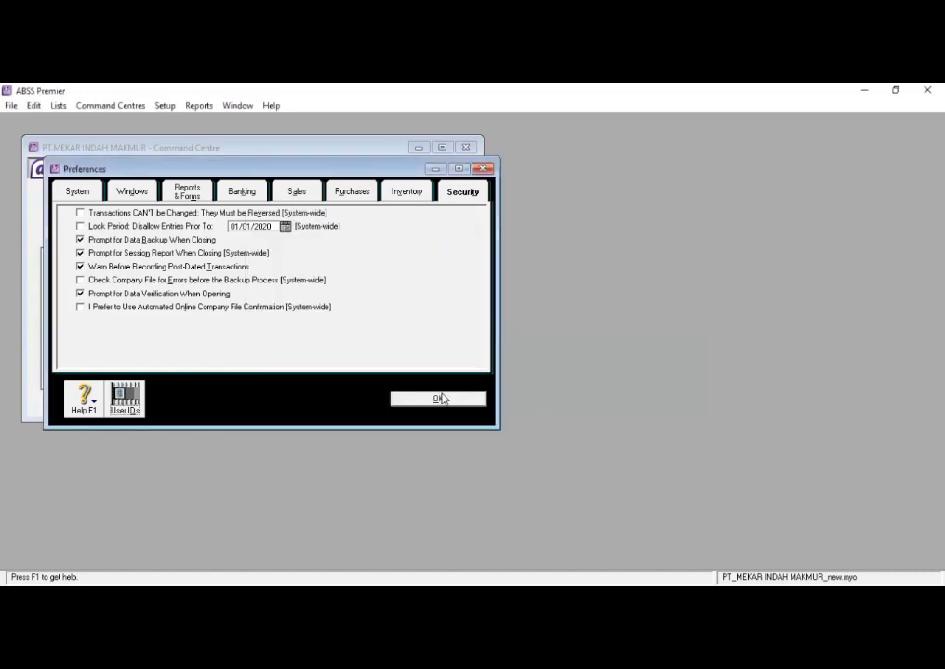
pyautogui.click(437, 399)
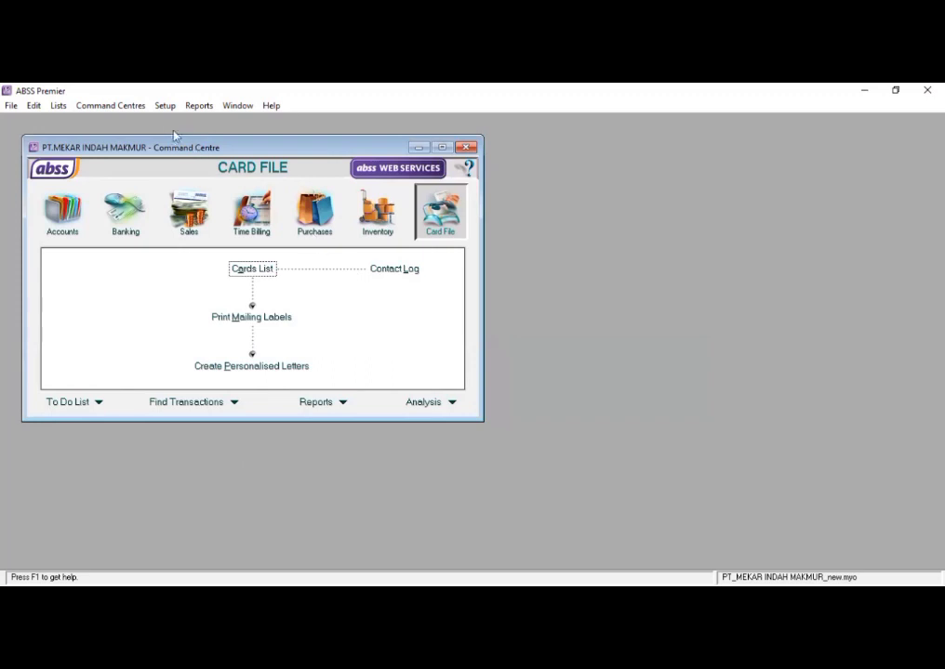
# - Open the local United States Dollars currency from the currencies list for editing and change its currency code to IDR
pyautogui.click(57, 107)
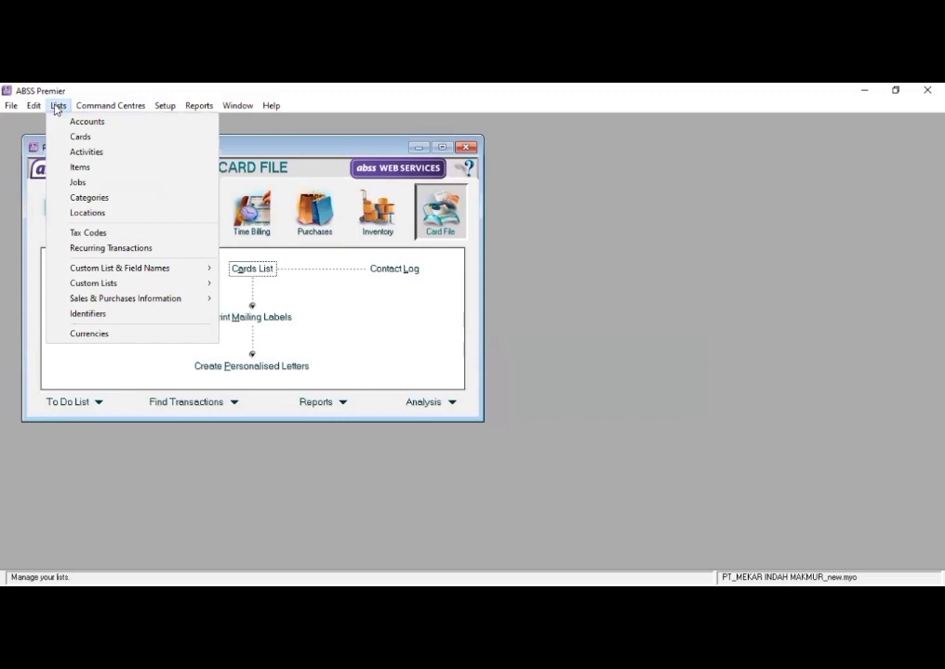
pyautogui.click(133, 333)
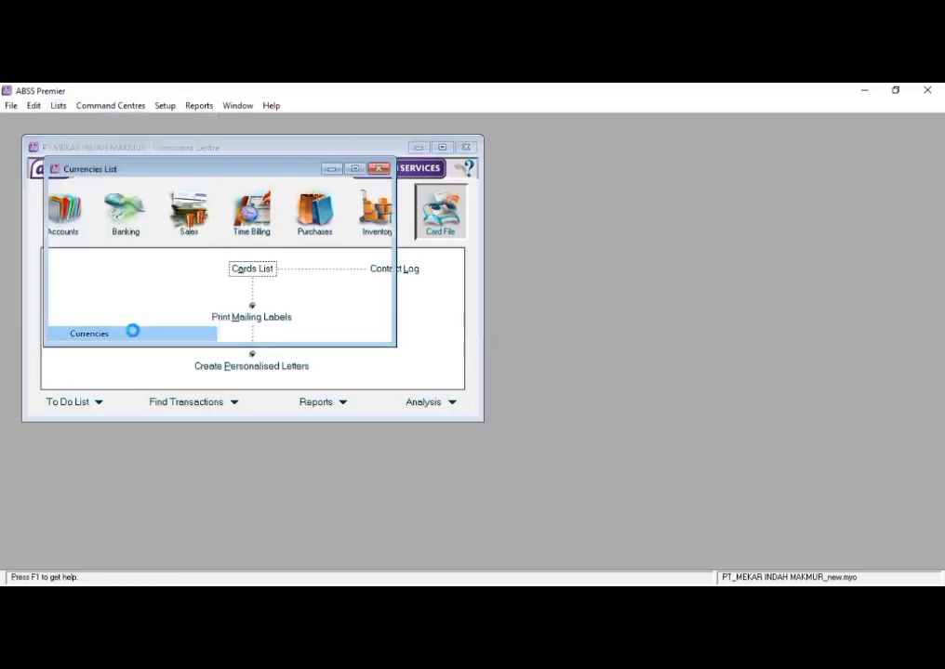
pyautogui.click(355, 169)
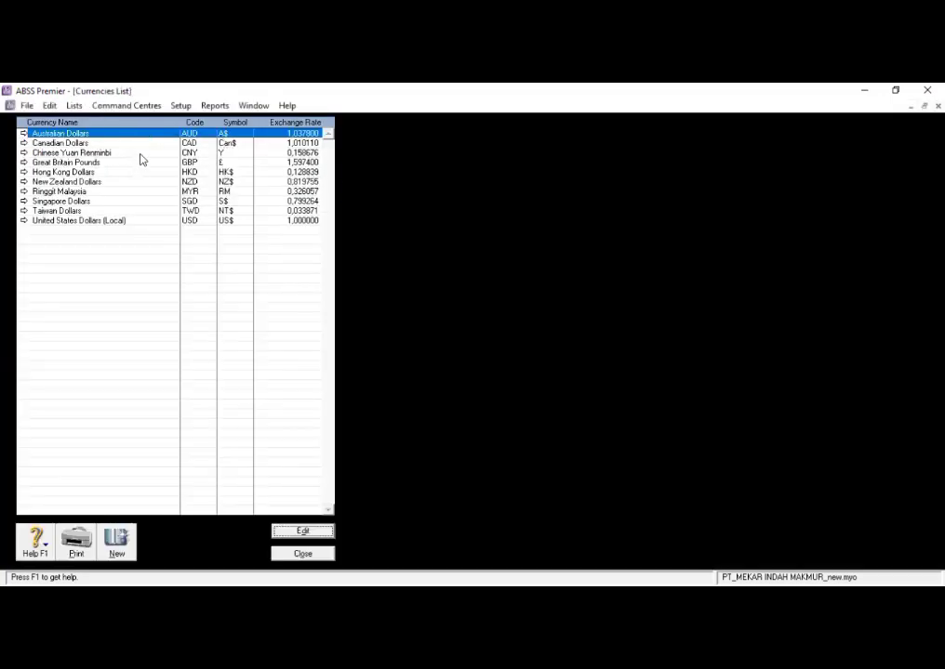
pyautogui.click(80, 223)
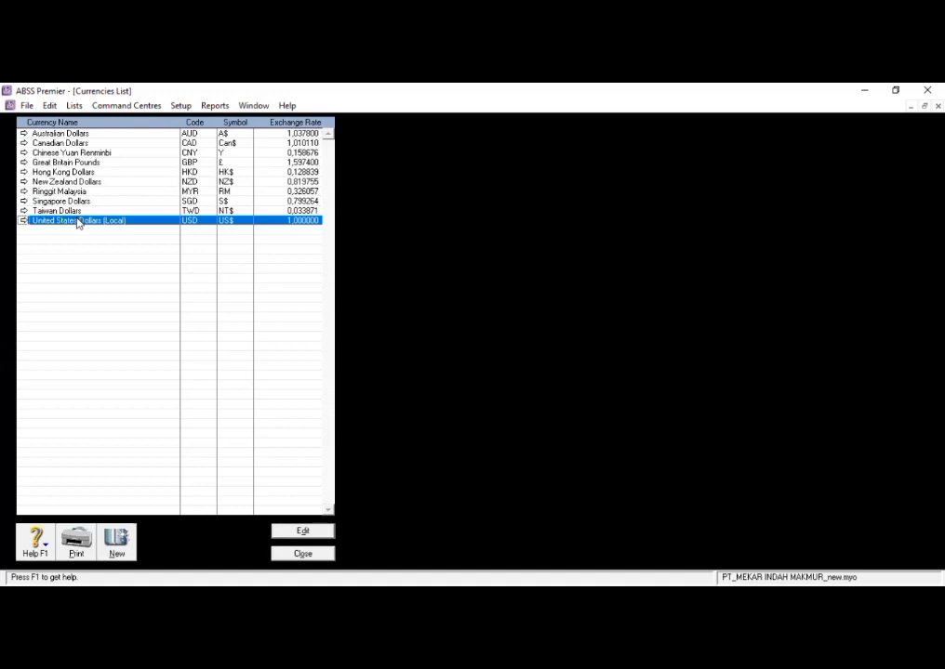
pyautogui.click(305, 529)
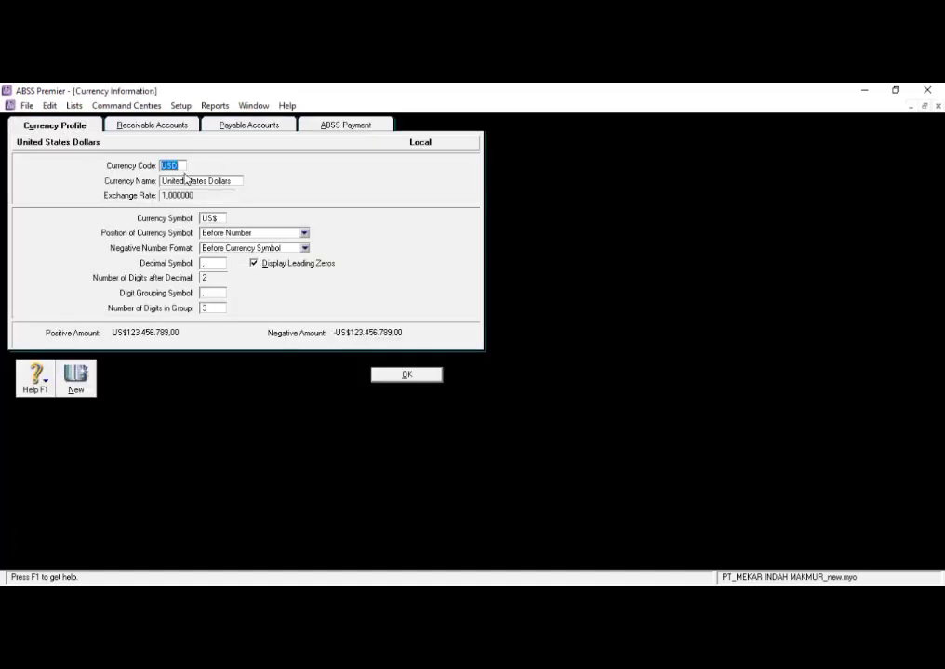
pyautogui.press('BackSpace')
pyautogui.write('IDR')
# - Name the local currency Indonesia Rupiah, set its currency symbol to Rp and save it
pyautogui.click(232, 182)
pyautogui.press('BackSpace')
pyautogui.write('Indonesia Rupiah')
pyautogui.doubleClick(218, 218)
pyautogui.press('BackSpace')
pyautogui.write('Rp')
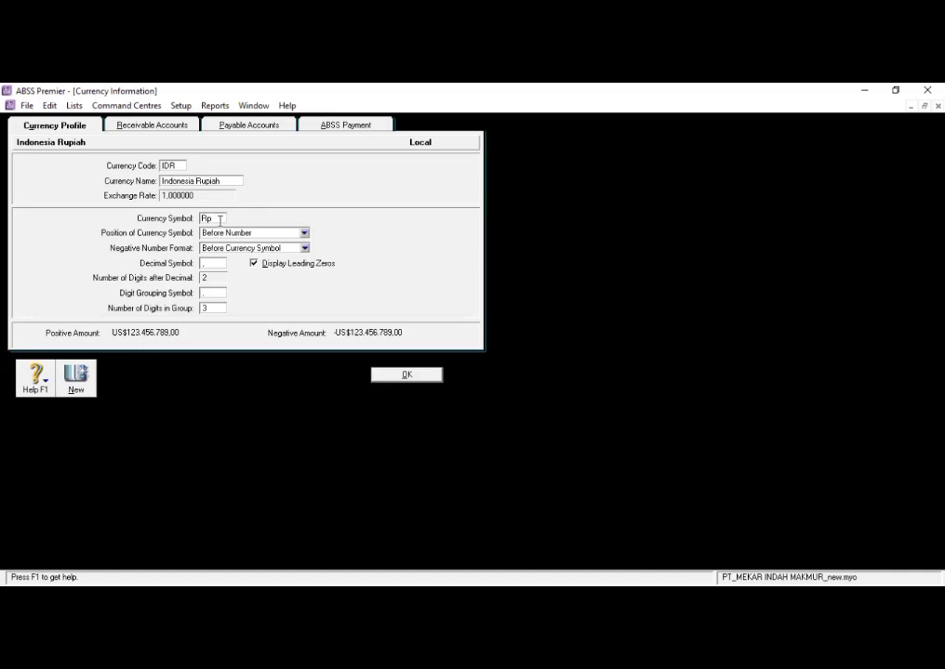
pyautogui.click(406, 375)
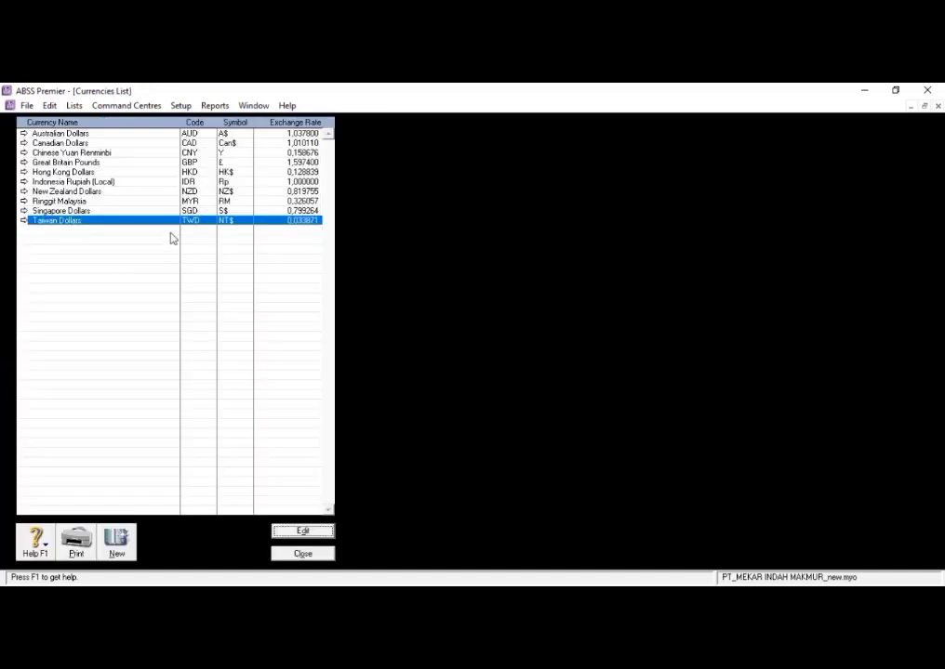
# - Delete Australian Dollars, Canadian Dollars and Chinese Yuan Renminbi from the currencies list
pyautogui.click(168, 135)
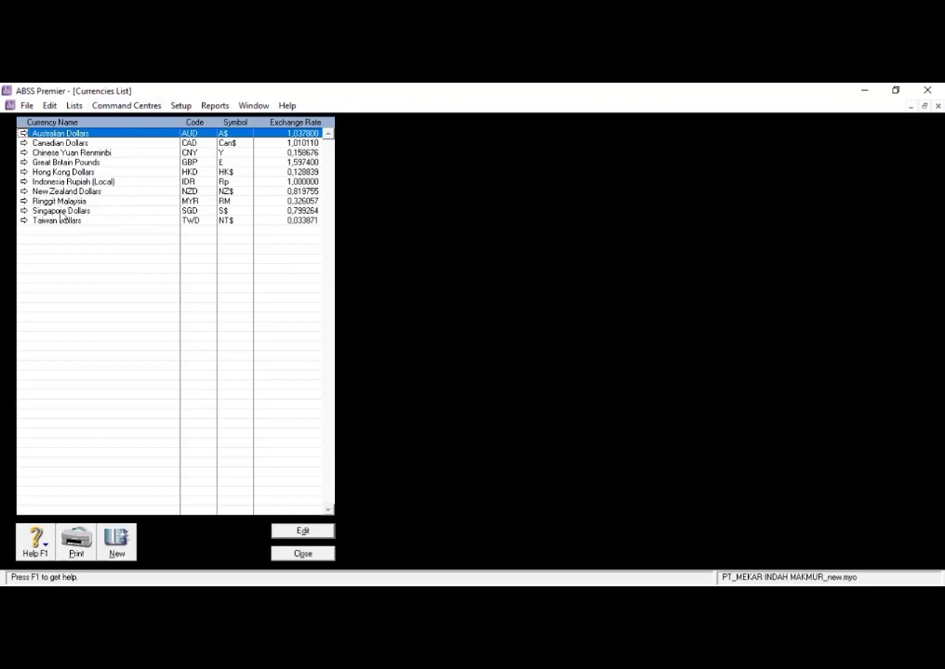
pyautogui.rightClick(111, 139)
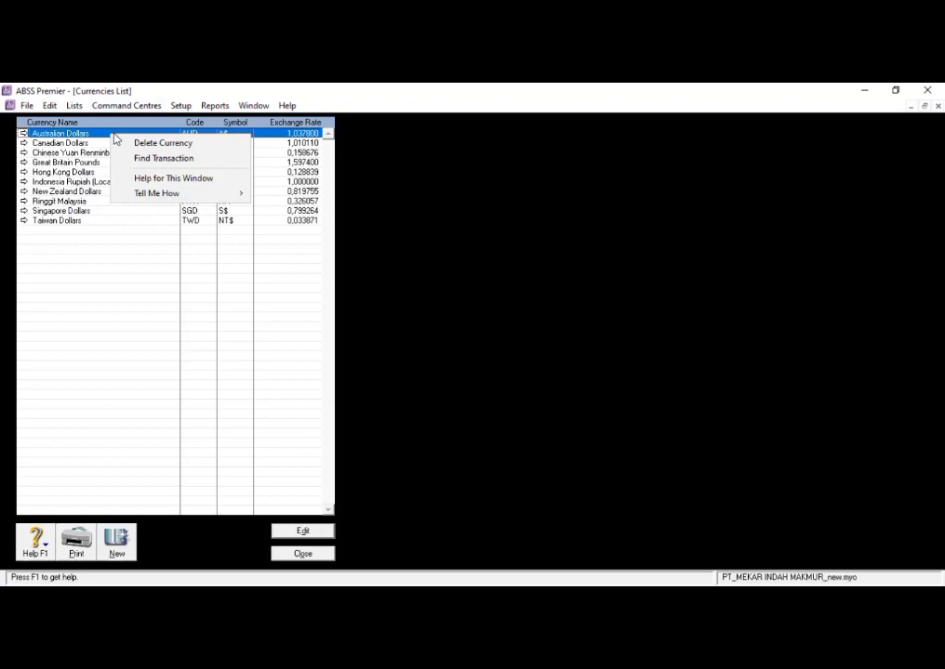
pyautogui.click(119, 144)
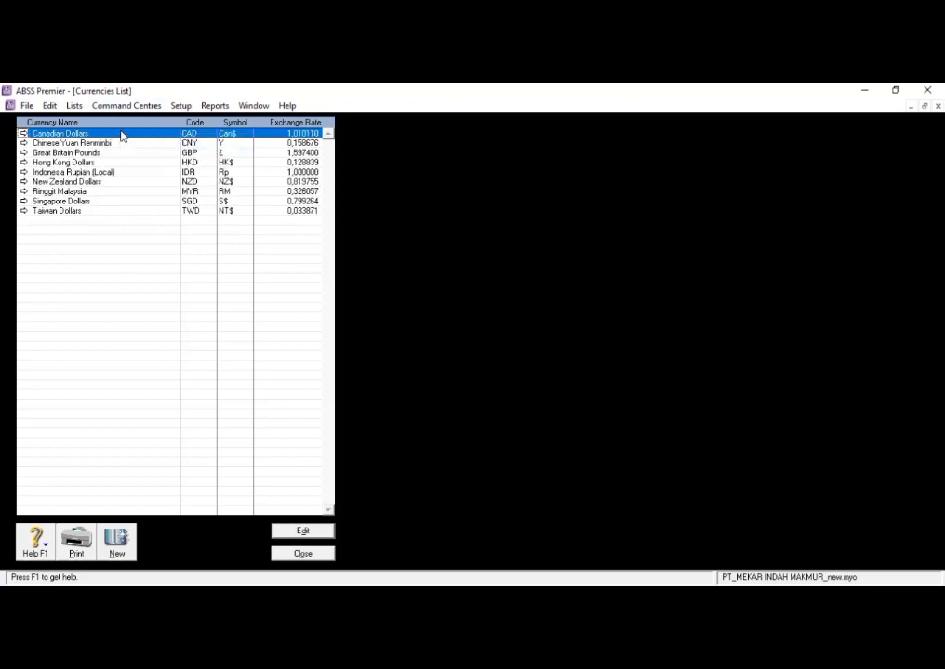
pyautogui.rightClick(121, 135)
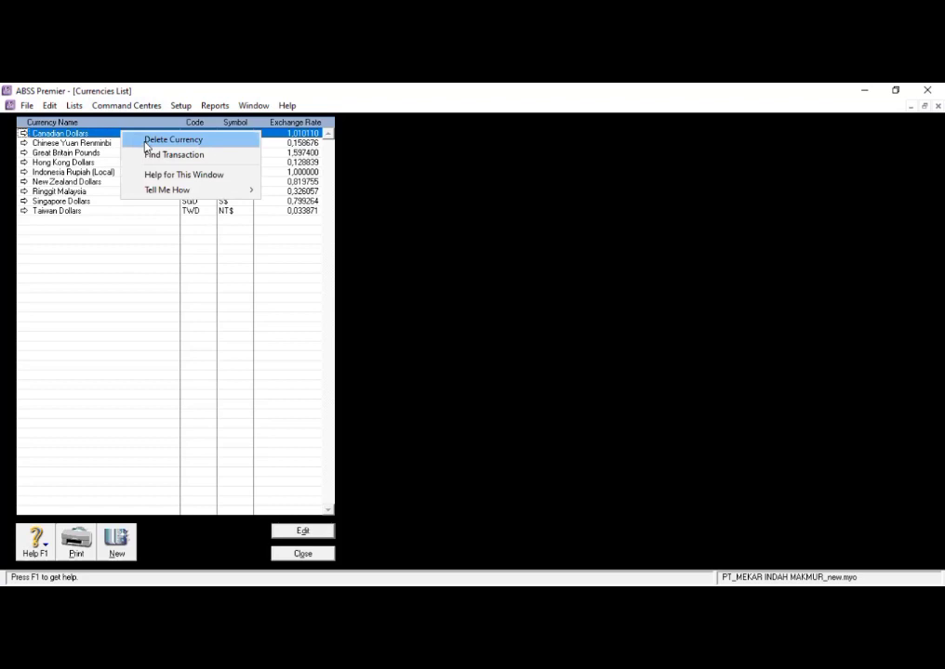
pyautogui.click(146, 142)
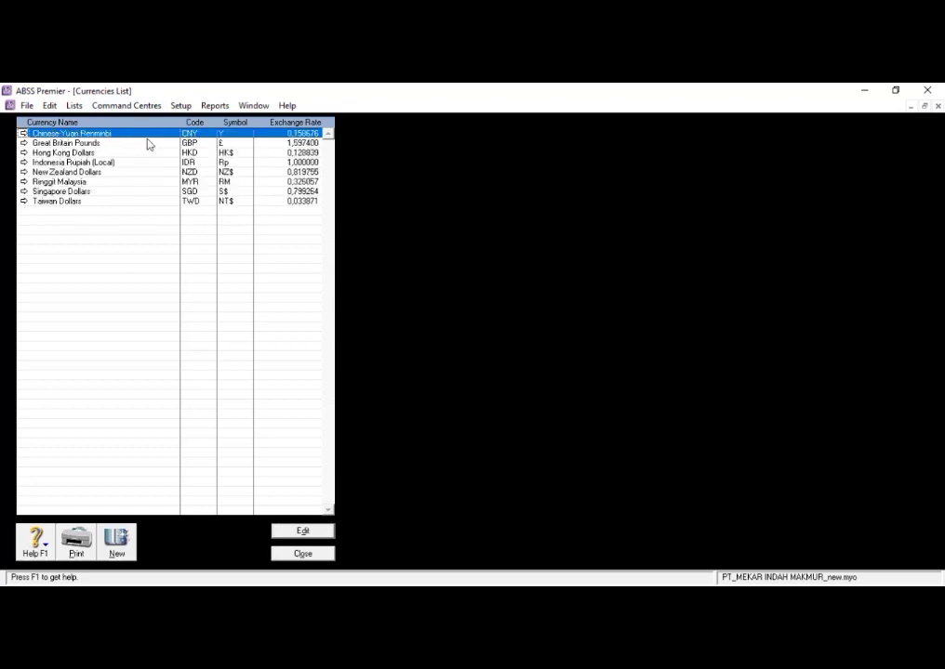
pyautogui.rightClick(146, 137)
pyautogui.click(150, 143)
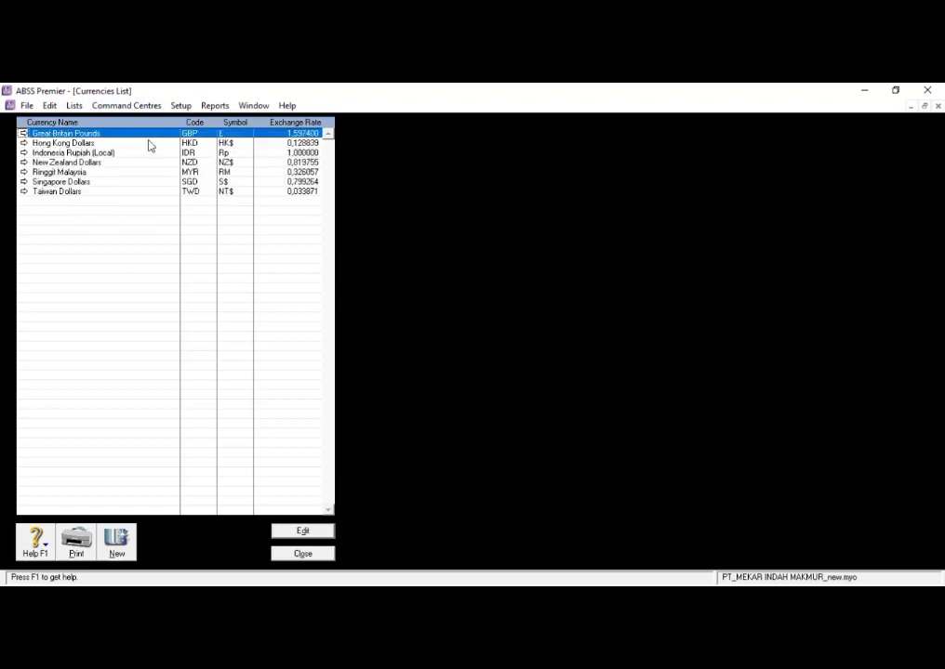
# - Delete Great Britain Pounds, Hong Kong Dollars, New Zealand Dollars and Taiwan Dollars from the currencies list
pyautogui.rightClick(160, 133)
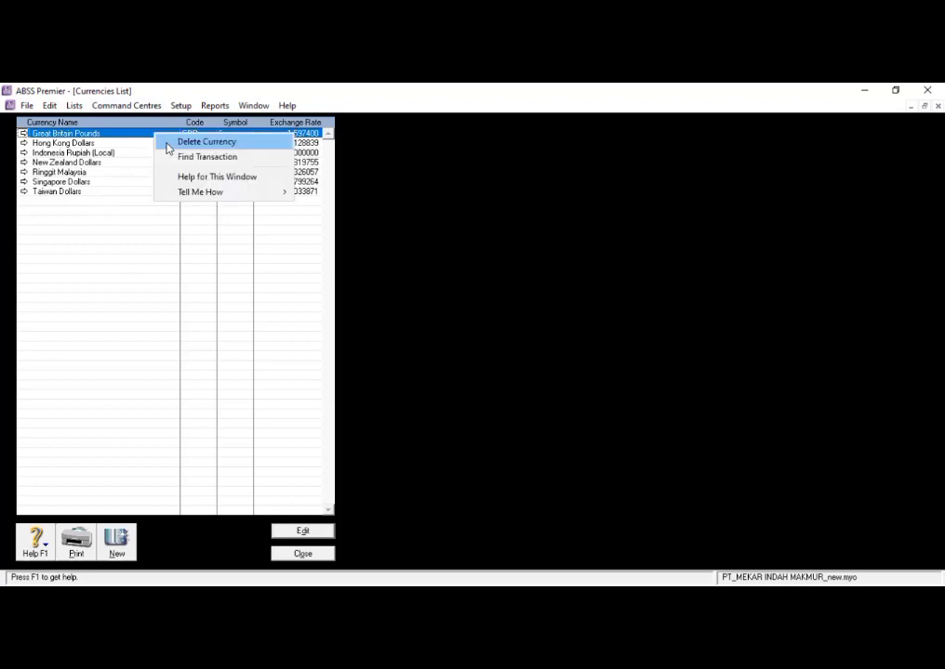
pyautogui.click(165, 138)
pyautogui.rightClick(166, 136)
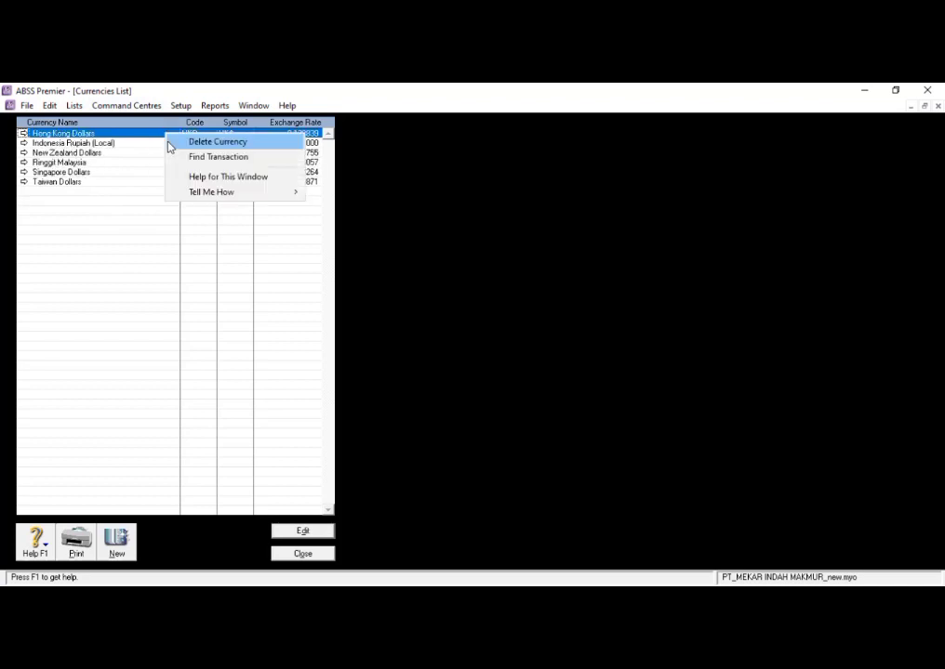
pyautogui.click(170, 142)
pyautogui.click(91, 144)
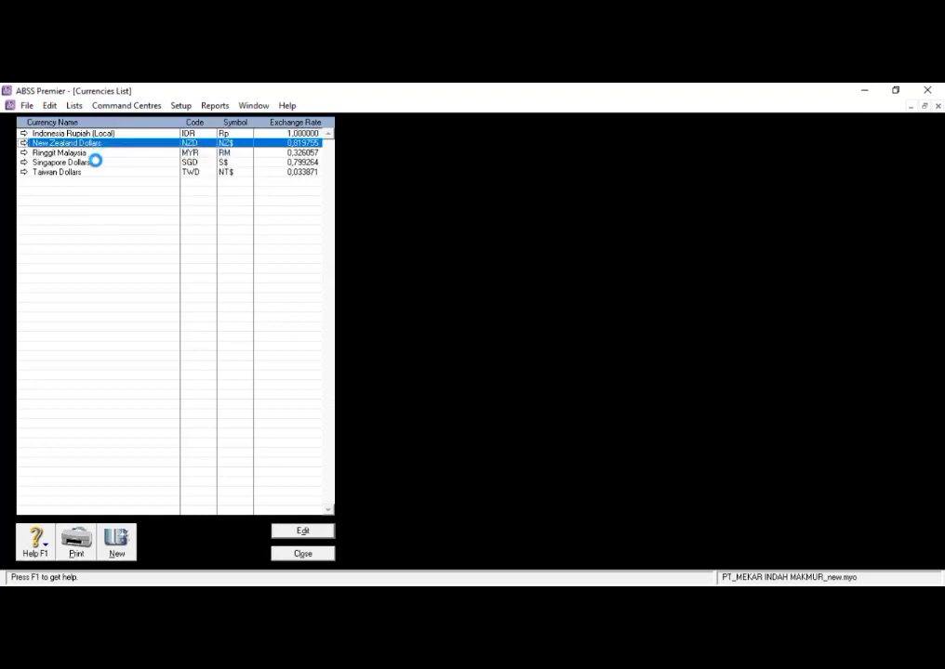
pyautogui.hotkey('ctrl', 'd')
pyautogui.click(88, 164)
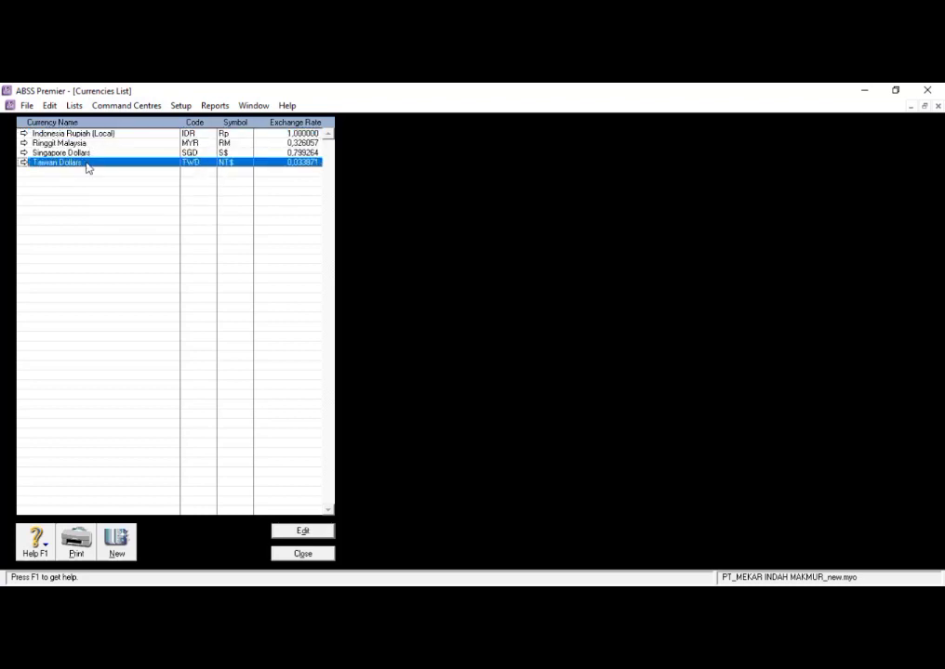
pyautogui.rightClick(87, 164)
pyautogui.click(97, 171)
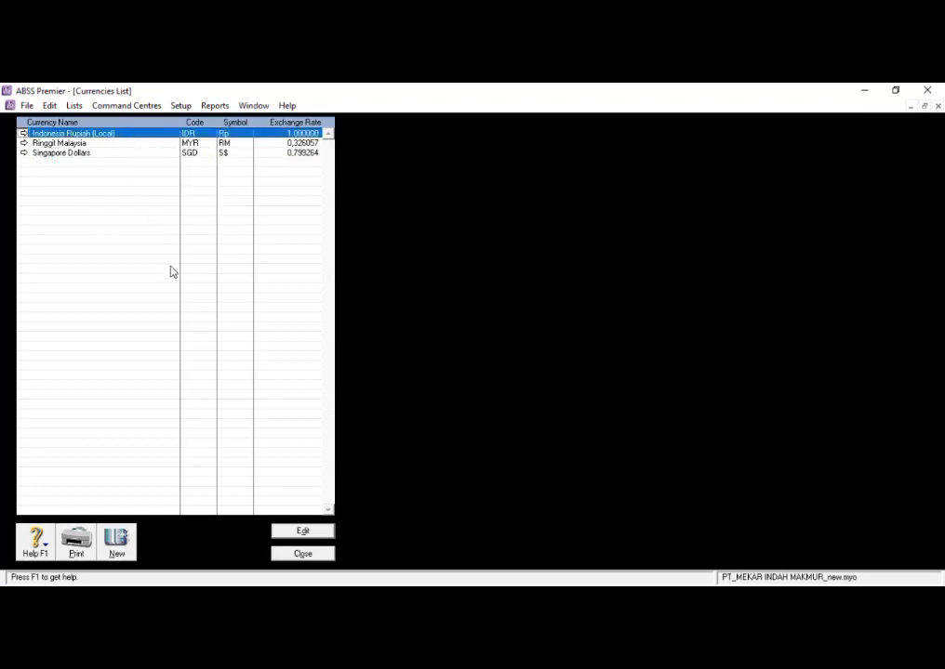
pyautogui.click(299, 555)
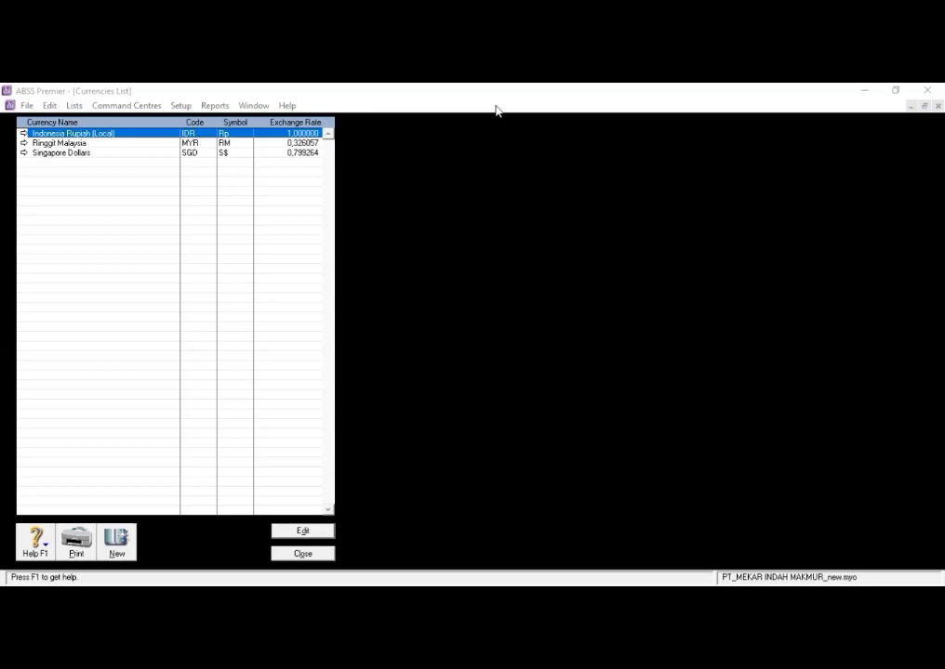
# - Set the exchange rate of Ringgit Malaysia to 3306 in the currencies list and save the currency
pyautogui.click(206, 207)
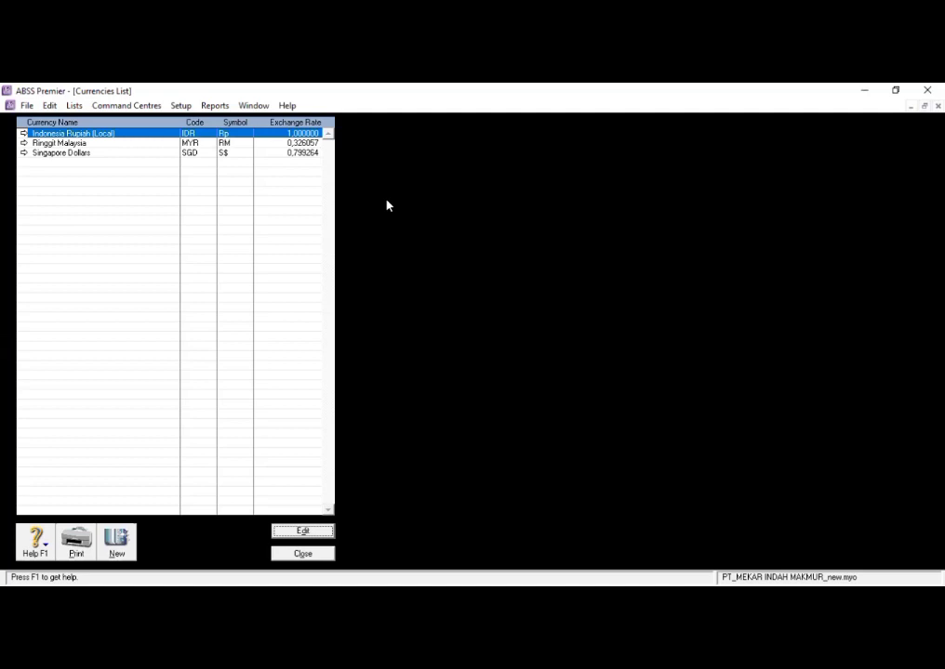
pyautogui.press('Down')
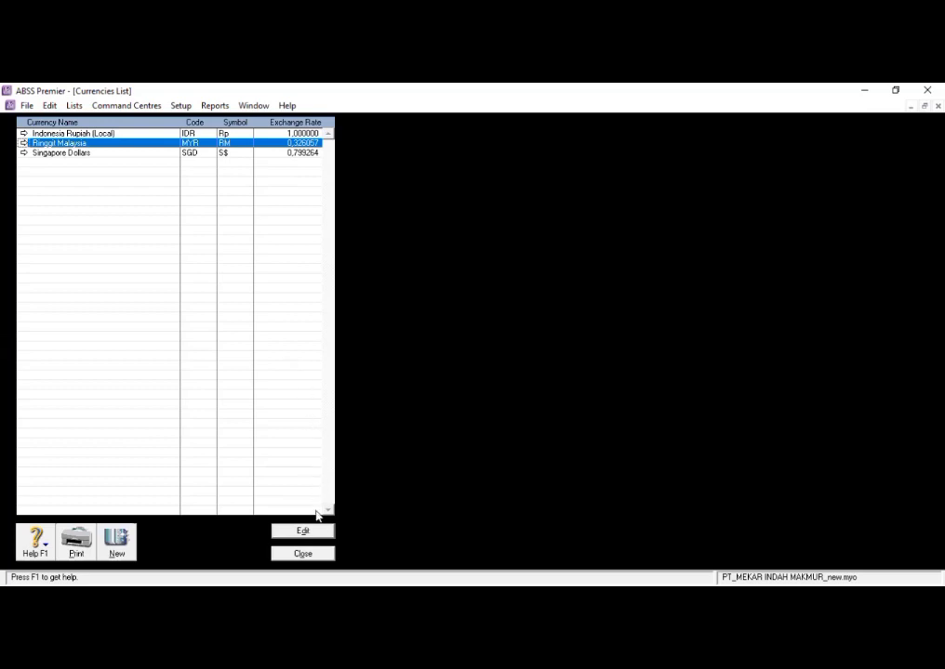
pyautogui.click(294, 532)
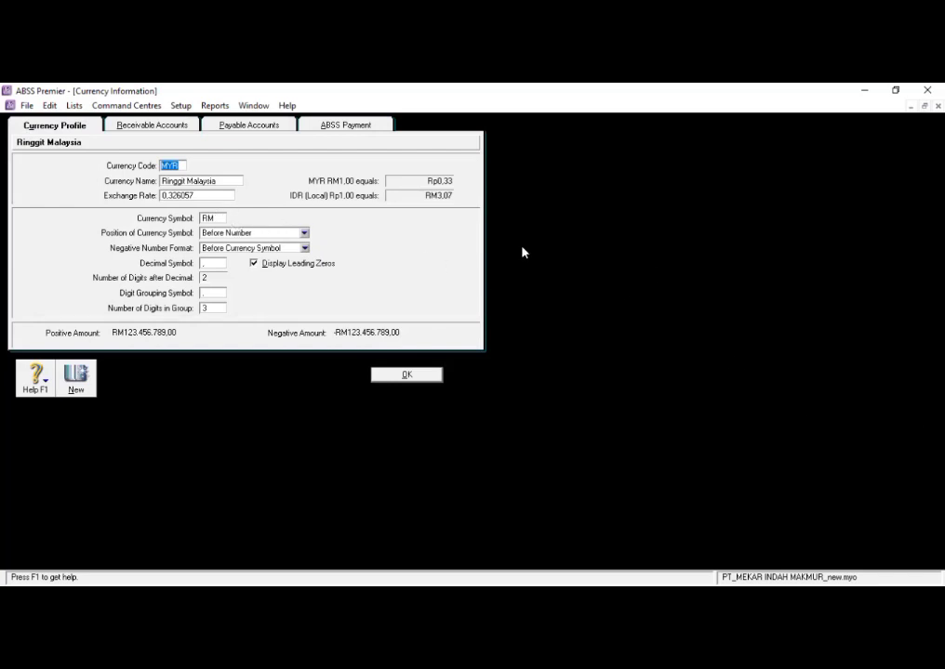
pyautogui.click(212, 205)
pyautogui.write('3306')
pyautogui.click(386, 374)
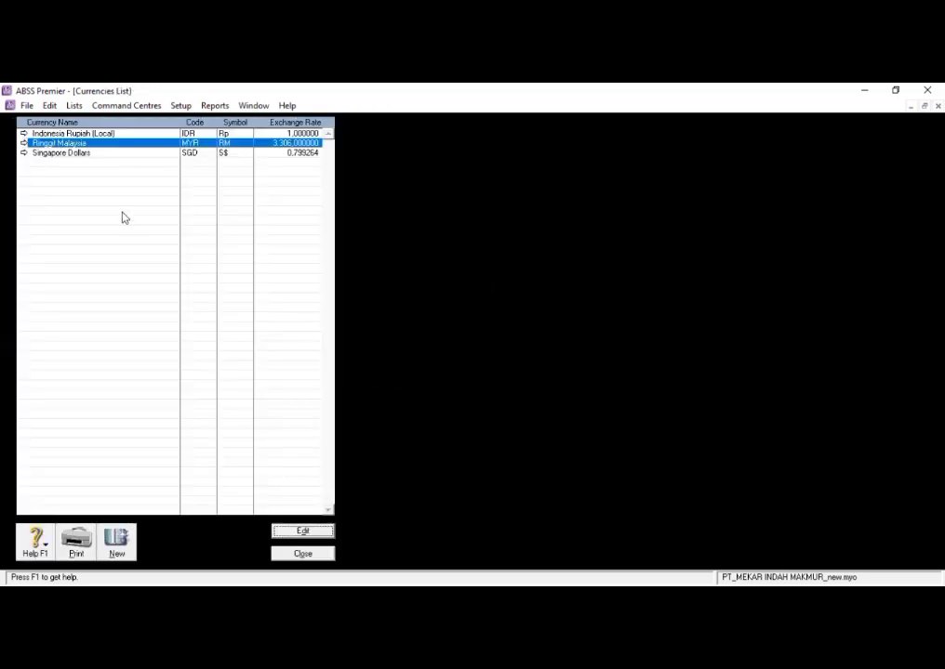
# - Set the exchange rate of Singapore Dollars to 10431, save the currency and close the currencies list
pyautogui.click(112, 154)
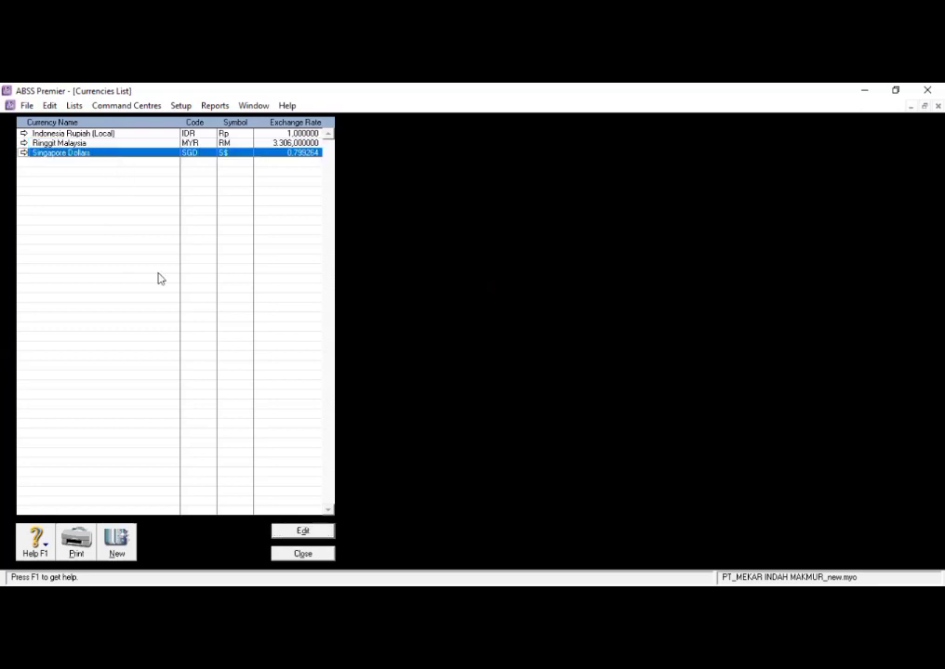
pyautogui.click(303, 532)
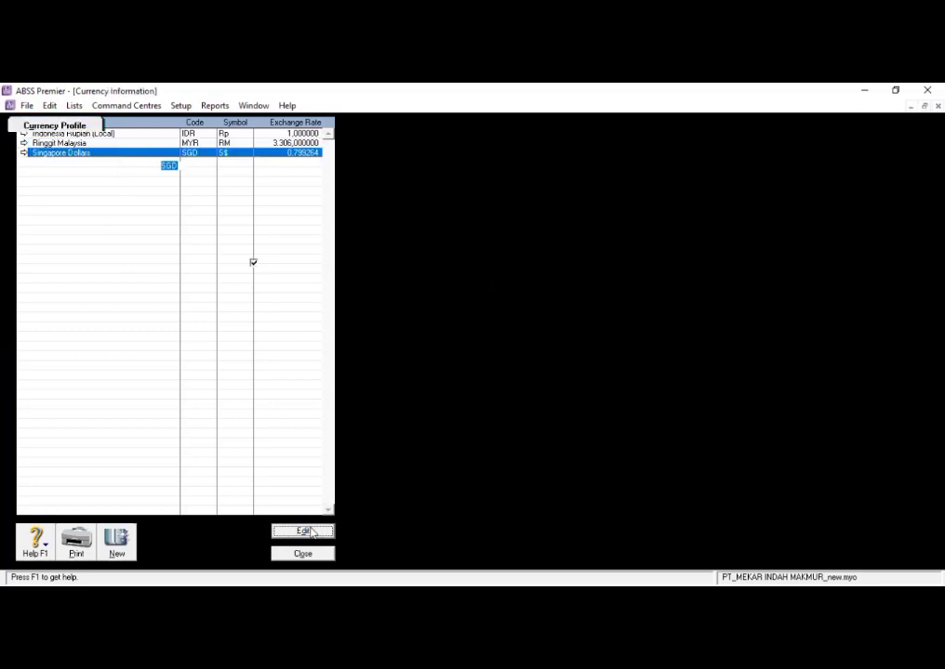
pyautogui.click(198, 197)
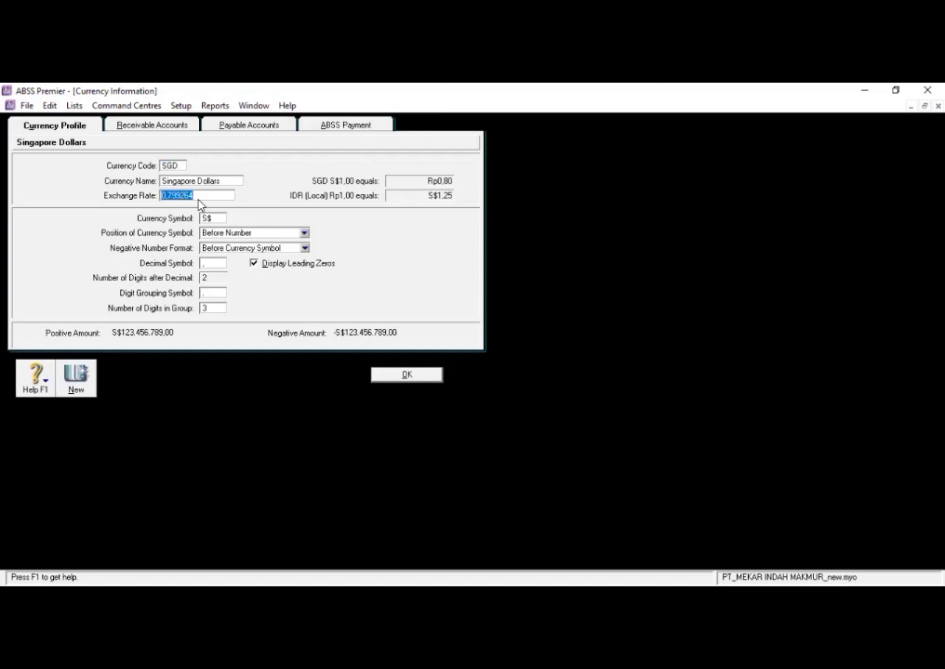
pyautogui.write('10431')
pyautogui.click(408, 378)
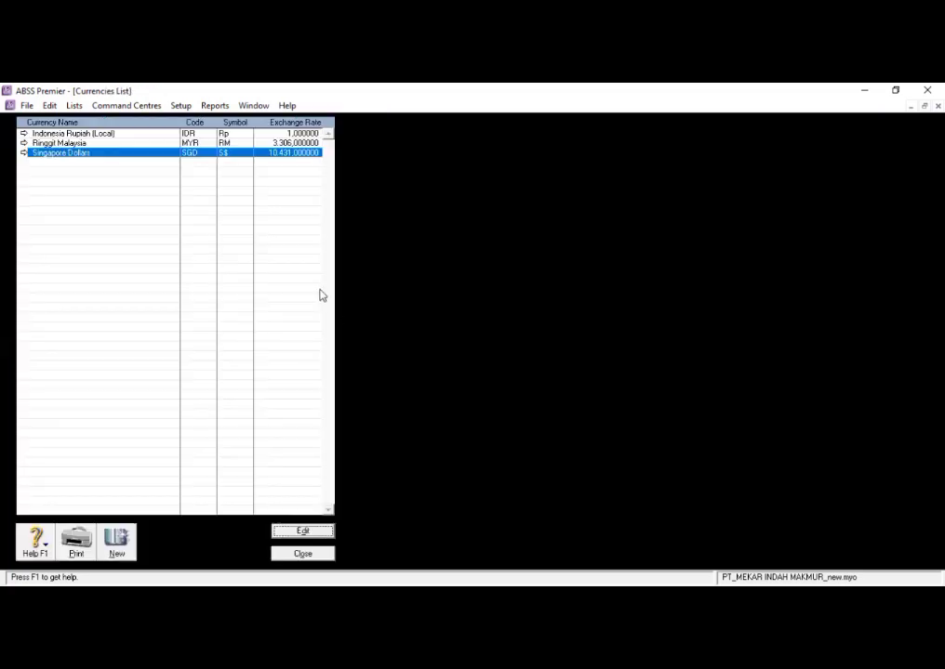
pyautogui.click(309, 555)
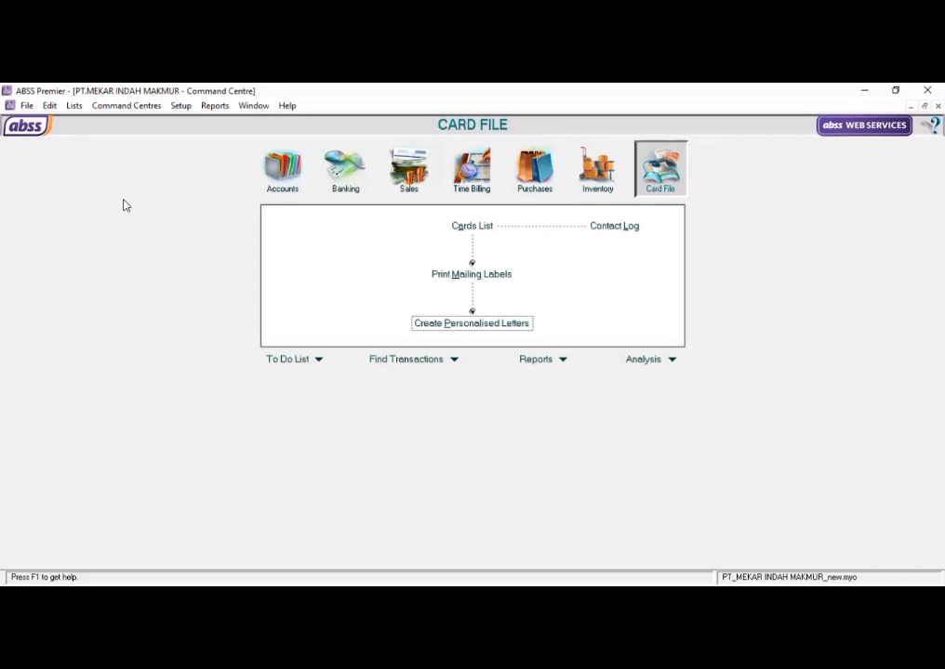
# - Open the accounts list and delete the Payroll Cheque Account under Cash On Hand
pyautogui.click(293, 210)
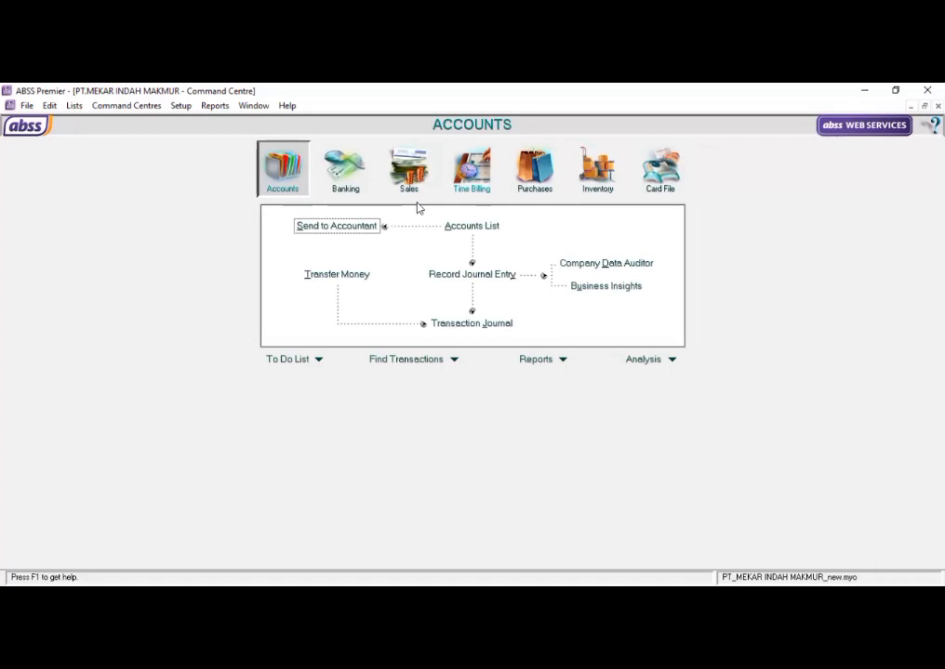
pyautogui.click(473, 228)
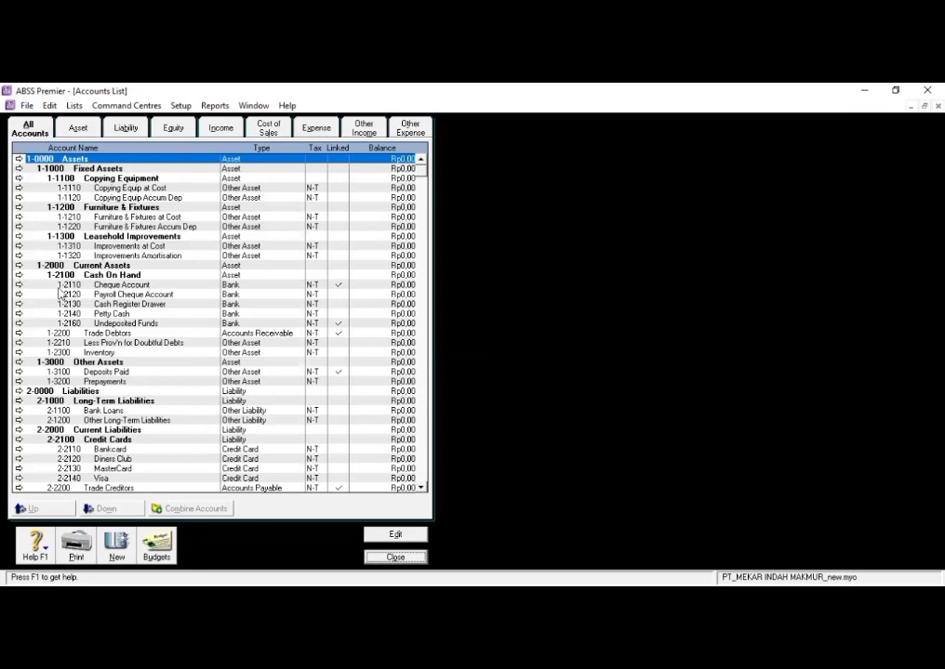
pyautogui.click(64, 286)
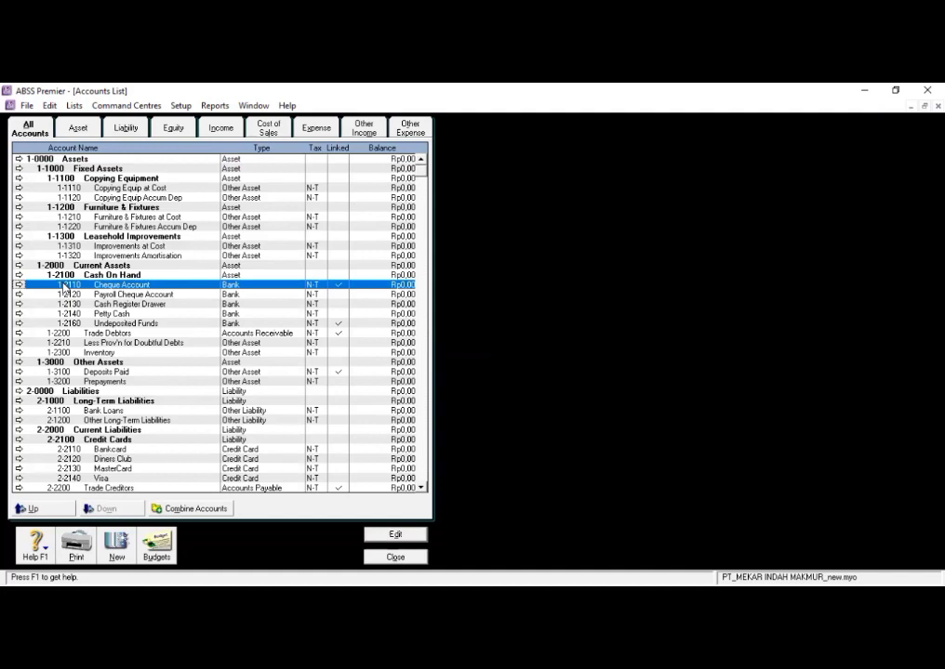
pyautogui.click(65, 294)
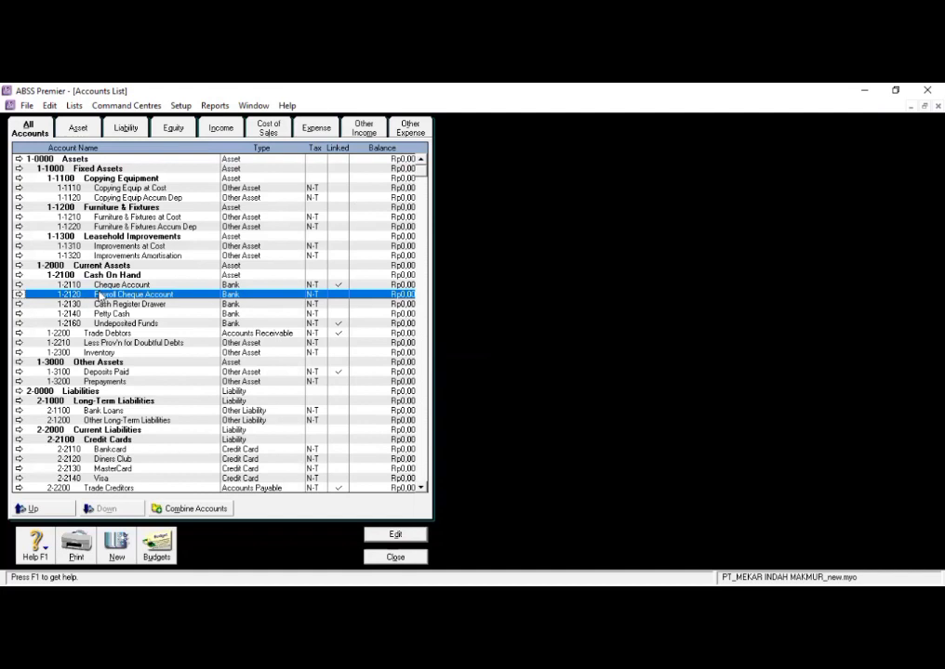
pyautogui.click(18, 296)
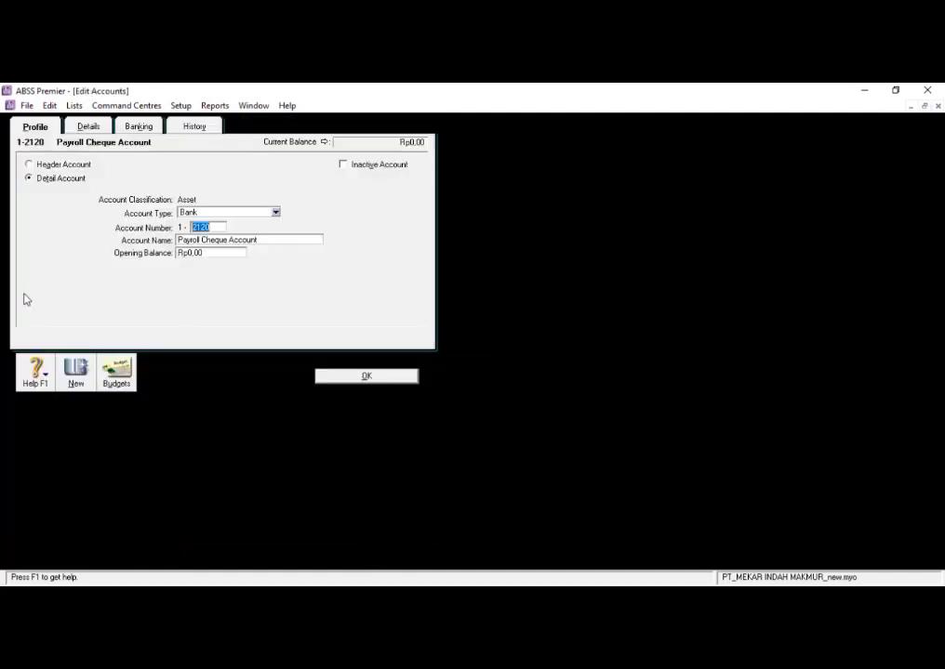
pyautogui.rightClick(332, 281)
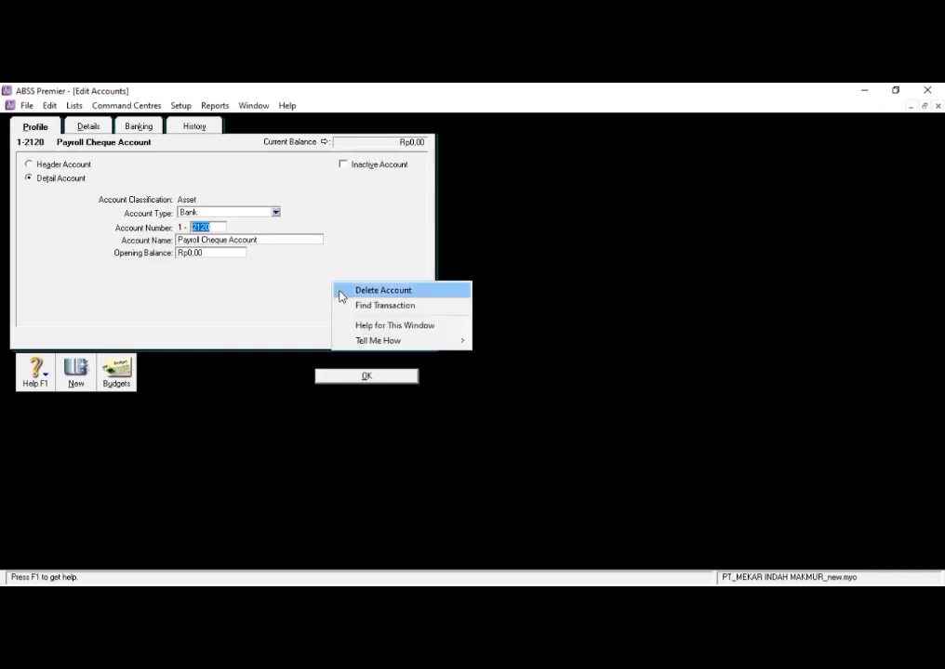
pyautogui.click(341, 297)
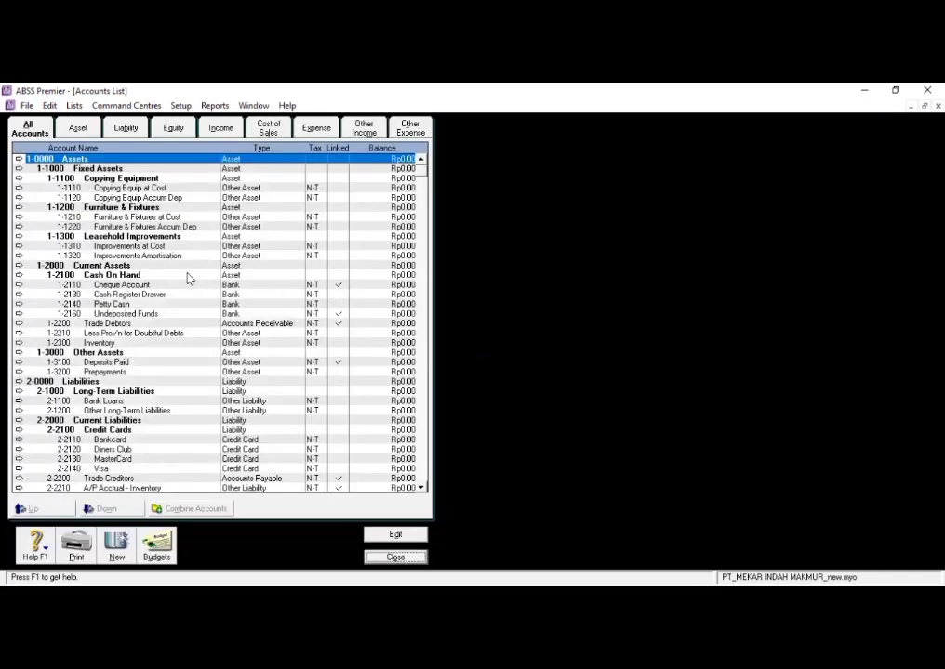
# - Delete the Cash Register Drawer and Less Prov'n for Doubtful Debts accounts from the accounts list
pyautogui.click(111, 294)
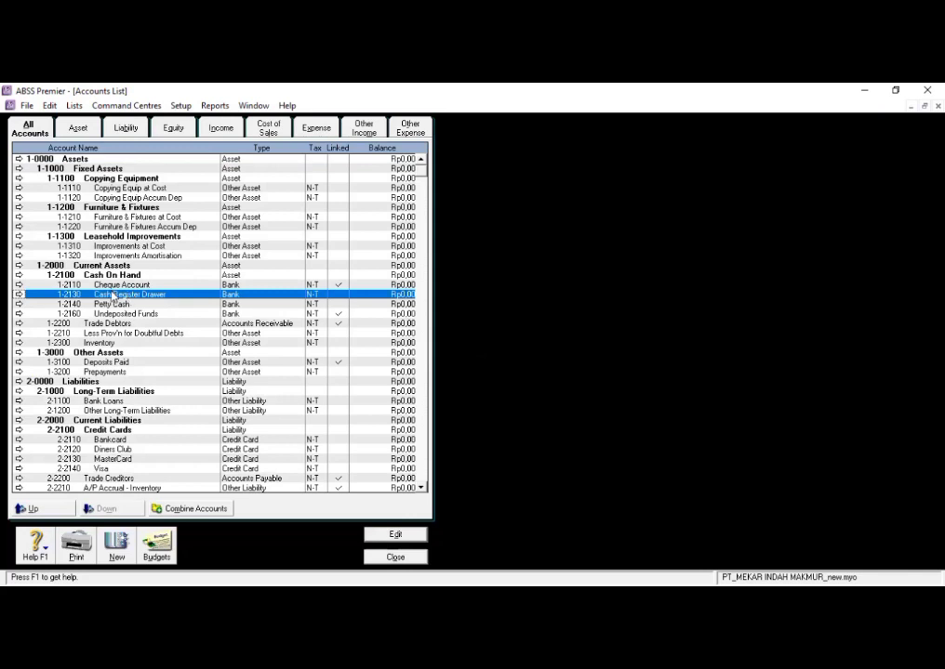
pyautogui.click(18, 293)
pyautogui.rightClick(335, 283)
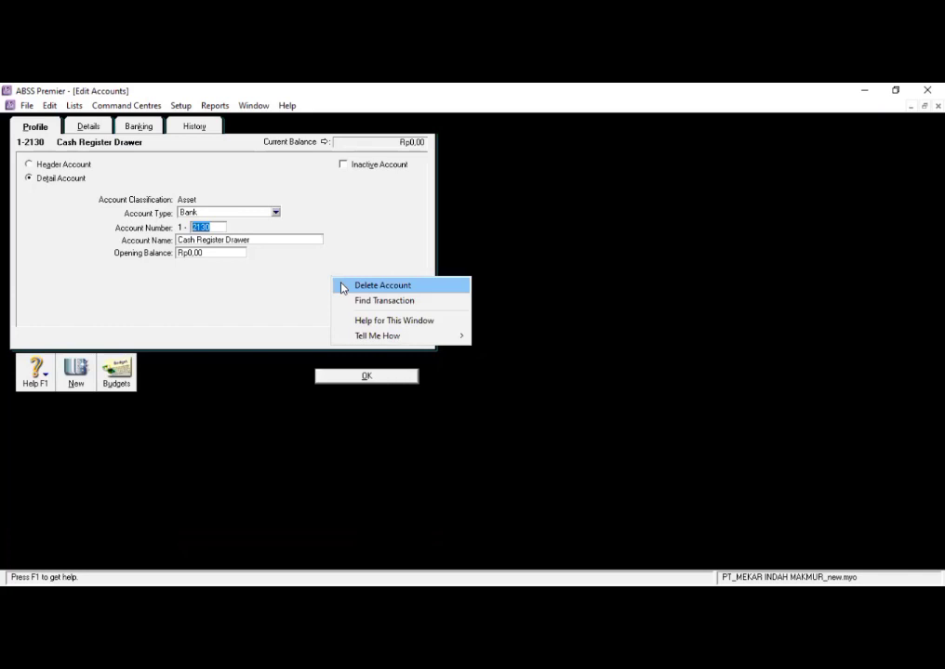
pyautogui.click(342, 285)
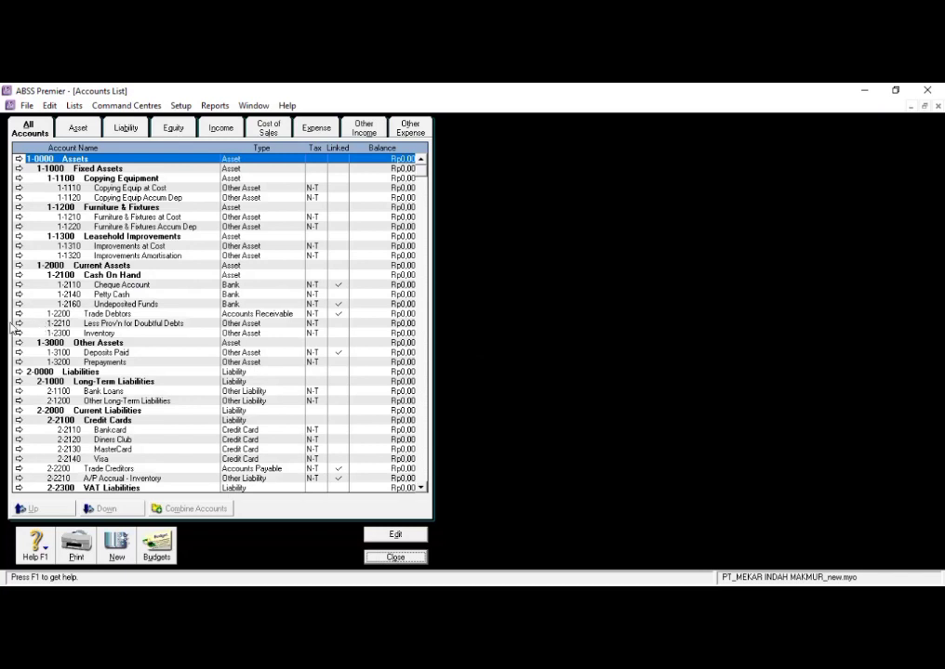
pyautogui.click(51, 324)
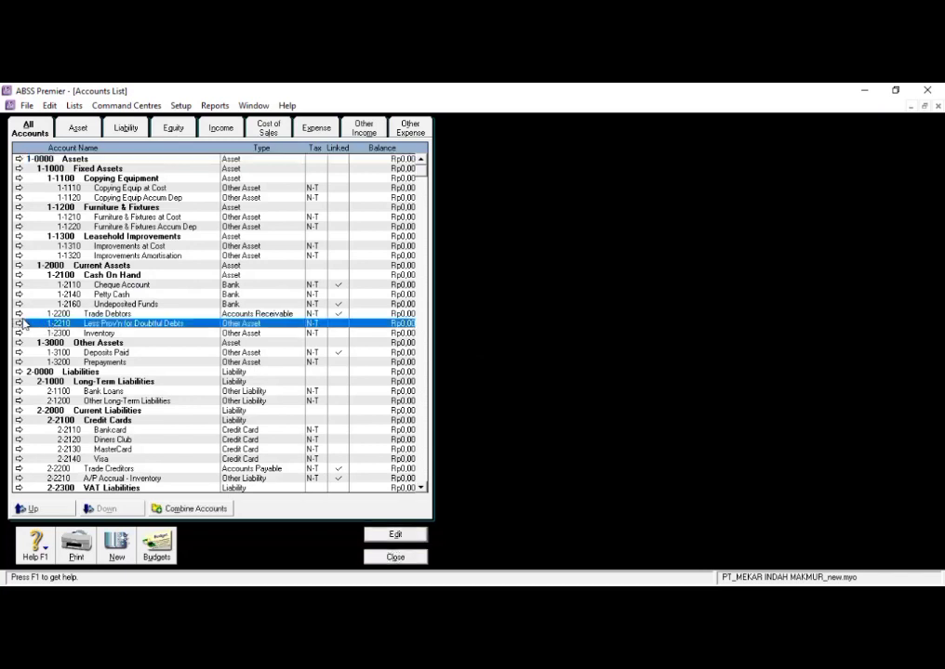
pyautogui.click(20, 324)
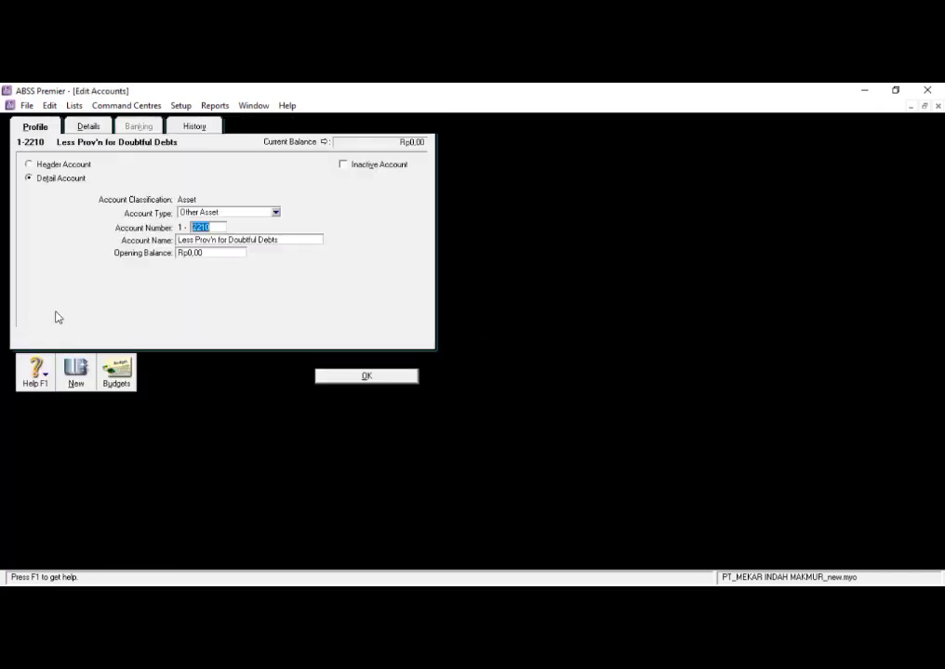
pyautogui.rightClick(305, 303)
pyautogui.click(308, 294)
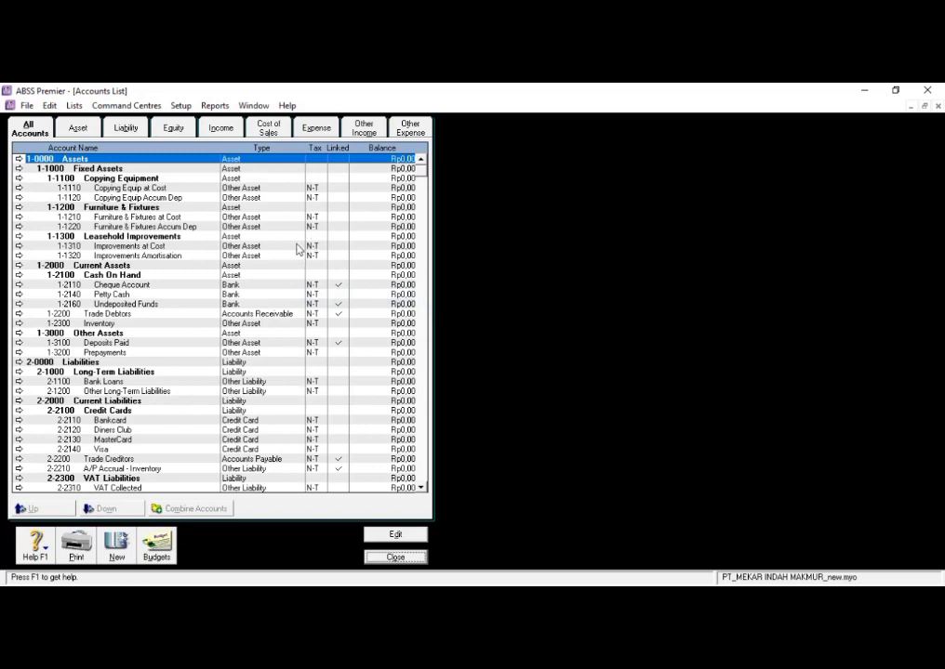
# - Rename the Cheque Account under Cash On Hand to cash (IDR) and save it
pyautogui.click(90, 286)
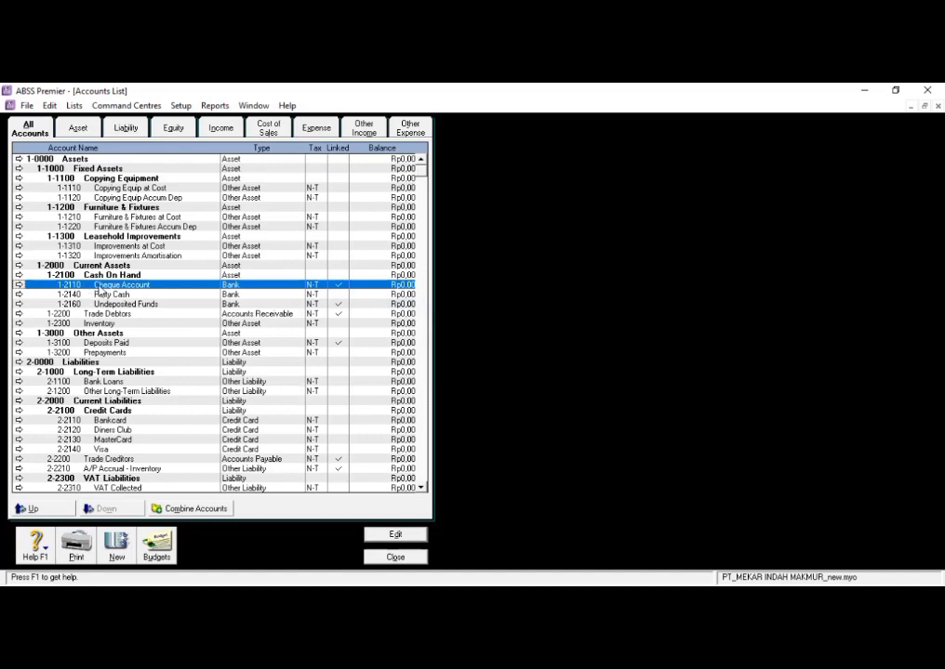
pyautogui.click(18, 286)
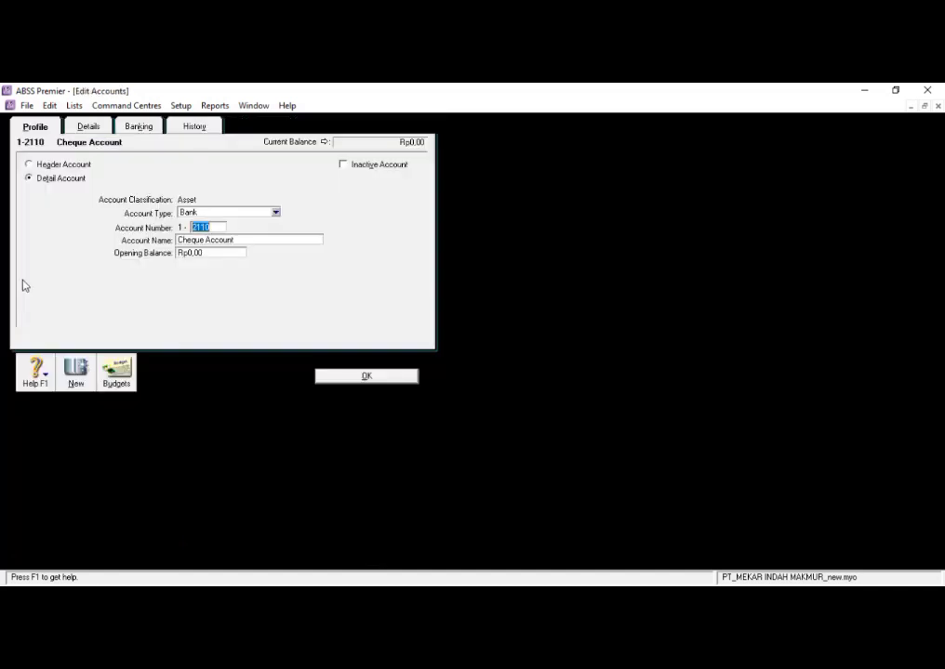
pyautogui.click(258, 243)
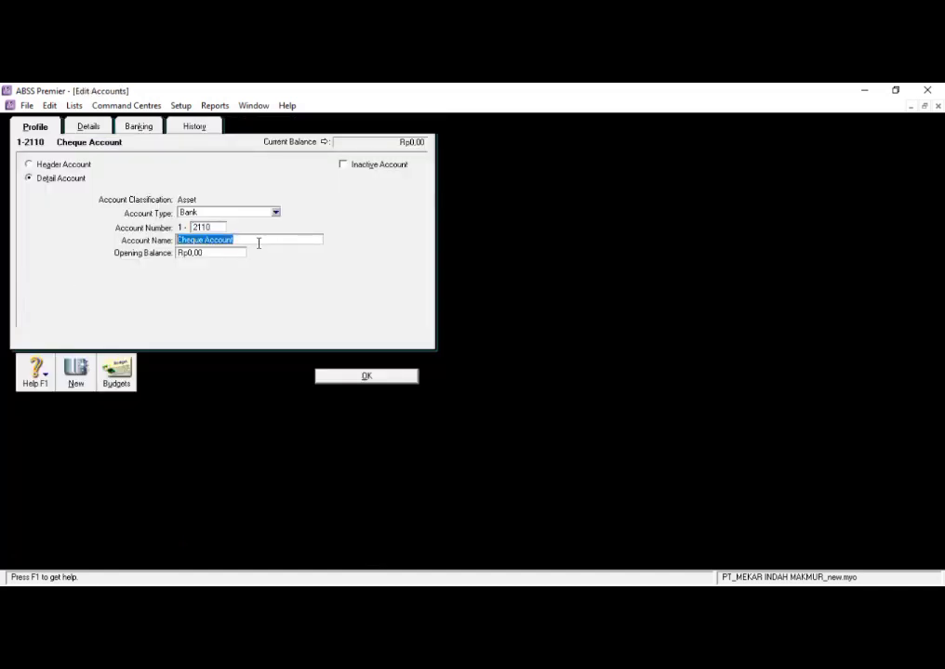
pyautogui.press('BackSpace')
pyautogui.write('cash (IDR)')
pyautogui.click(365, 375)
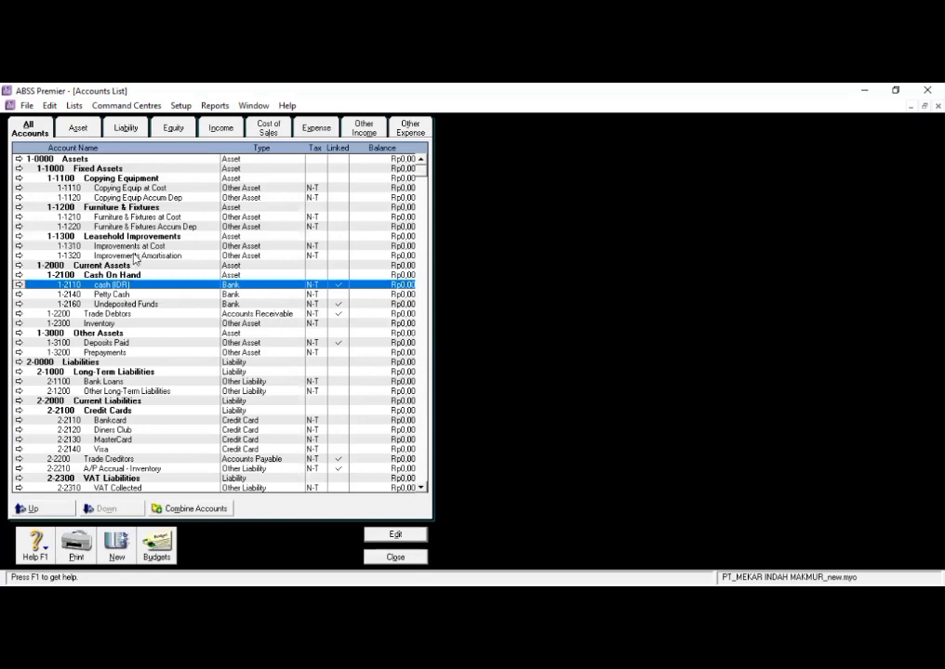
# - Rename the Petty Cash account under Cash On Hand to Bank BCA (IDR) and save it
pyautogui.scroll(-1, 107, 257)
pyautogui.click(65, 266)
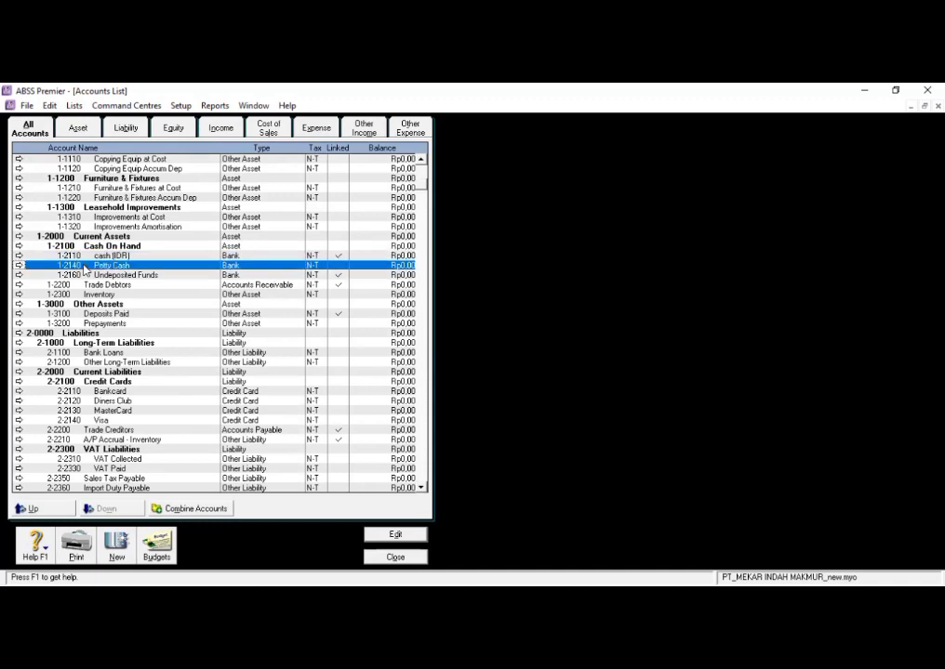
pyautogui.click(18, 266)
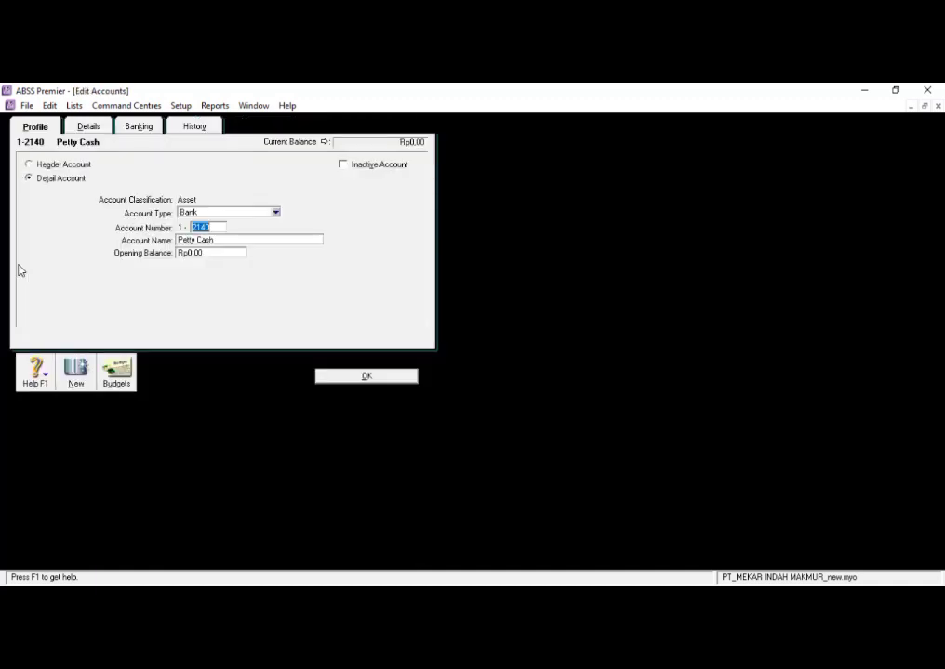
pyautogui.click(271, 239)
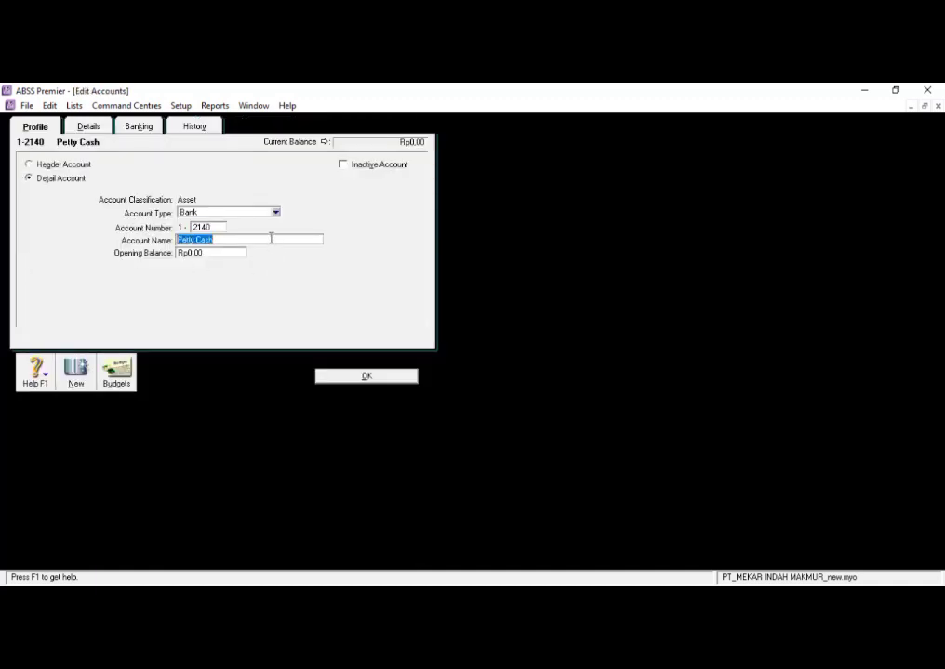
pyautogui.press('BackSpace')
pyautogui.write('Bank BCA (IDR)')
pyautogui.click(355, 376)
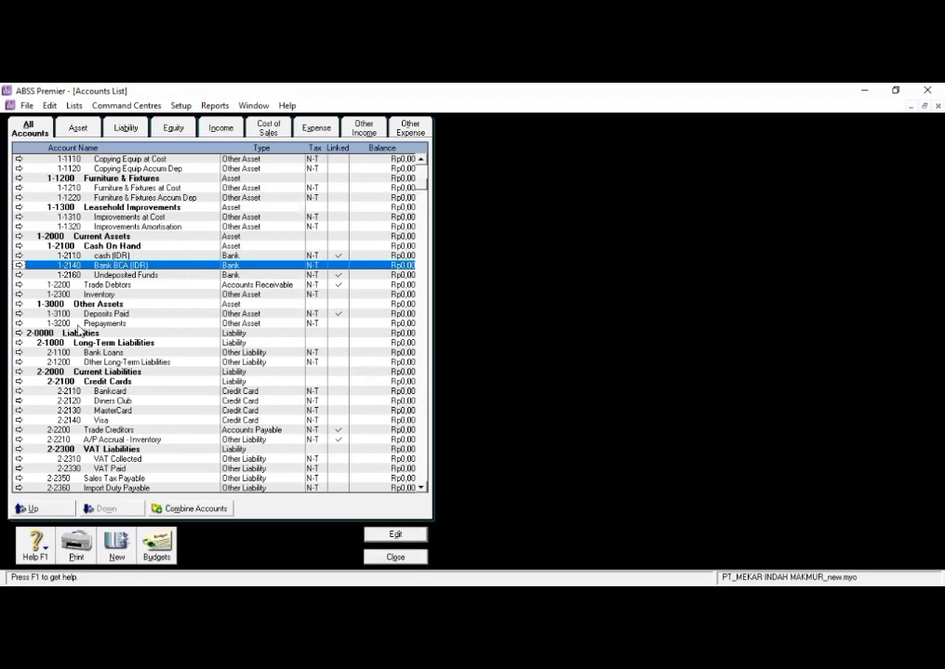
# - Rename the Undeposited Funds account under Cash On Hand to Undeposited cheque and save it
pyautogui.scroll(-1, 79, 223)
pyautogui.scroll(1, 93, 251)
pyautogui.click(85, 275)
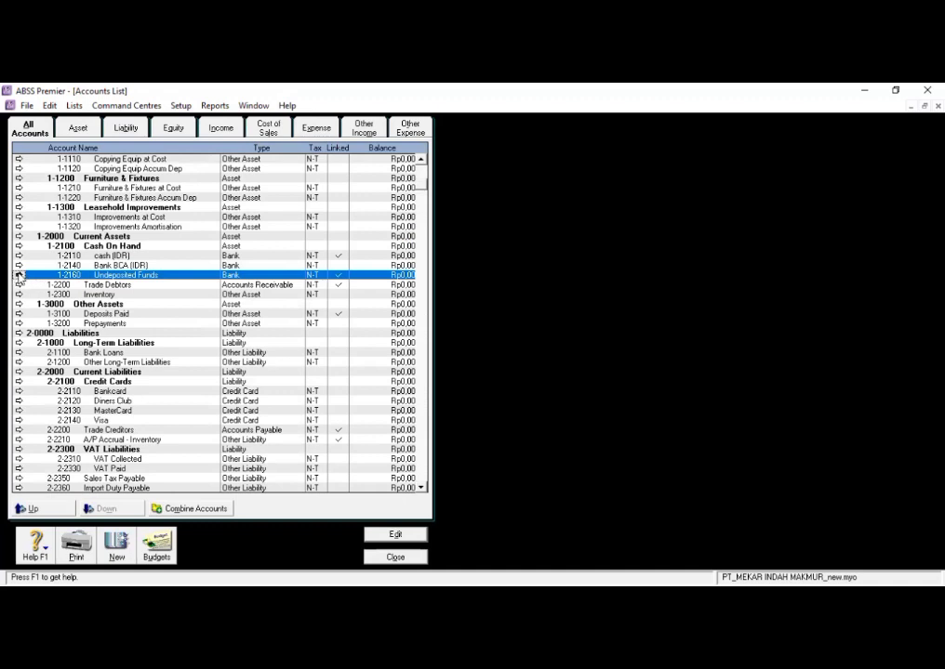
pyautogui.click(19, 275)
pyautogui.click(255, 240)
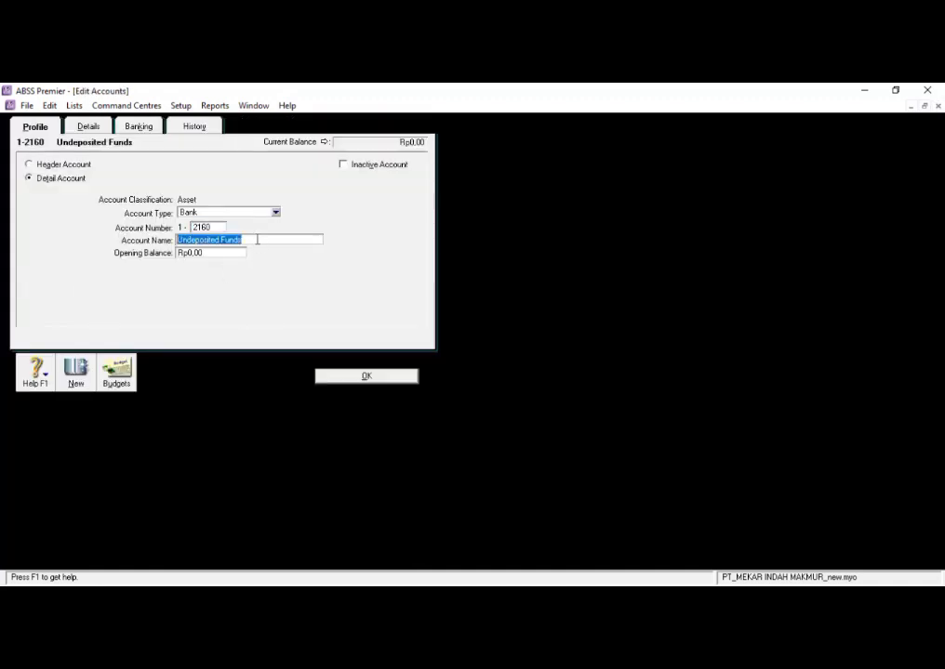
pyautogui.click(258, 240)
pyautogui.press('BackSpace')
pyautogui.press('BackSpace')
pyautogui.press('BackSpace')
pyautogui.press('BackSpace')
pyautogui.press('BackSpace')
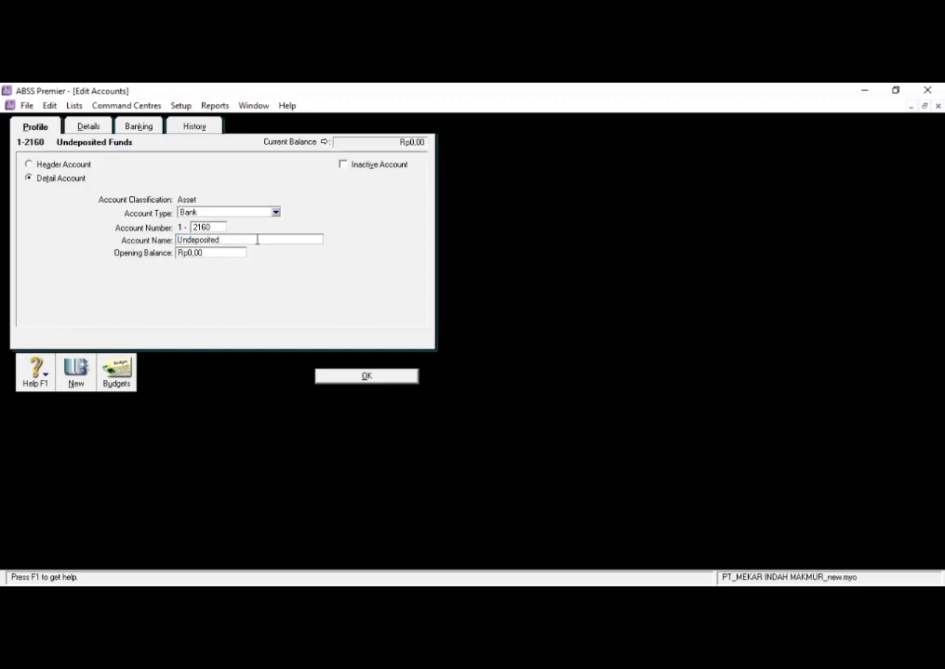
pyautogui.write('CHEQUE')
pyautogui.press('BackSpace')
pyautogui.press('BackSpace')
pyautogui.press('BackSpace')
pyautogui.press('BackSpace')
pyautogui.press('BackSpace')
pyautogui.press('BackSpace')
pyautogui.write('vheque')
pyautogui.press('BackSpace')
pyautogui.press('BackSpace')
pyautogui.press('BackSpace')
pyautogui.press('BackSpace')
pyautogui.press('BackSpace')
pyautogui.press('BackSpace')
pyautogui.write('cheque')
pyautogui.click(379, 381)
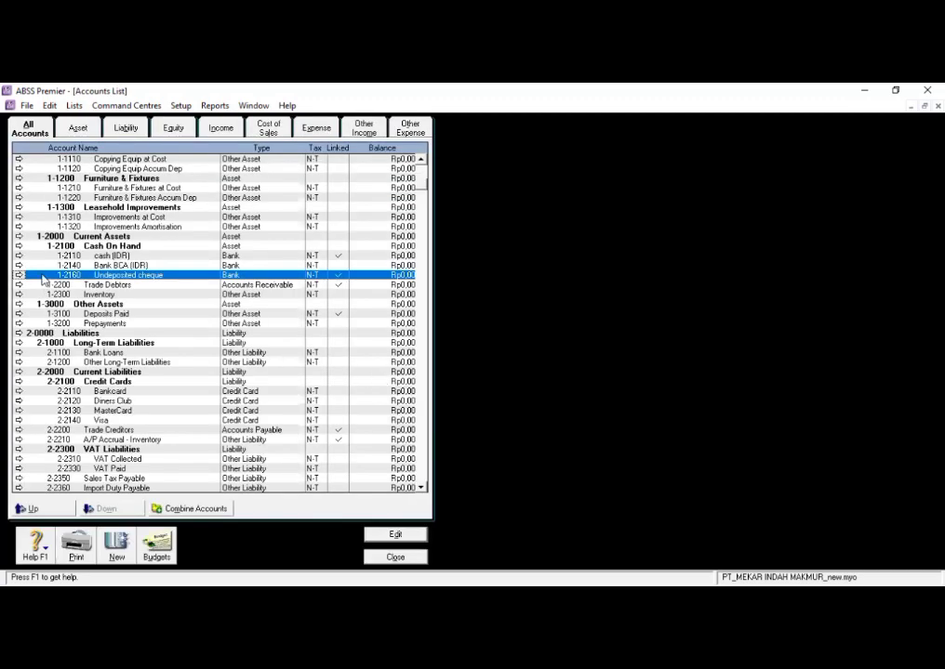
# - Rename the Trade Debtors account under Current Assets to Trade Debtors (IDR) and save it
pyautogui.click(78, 285)
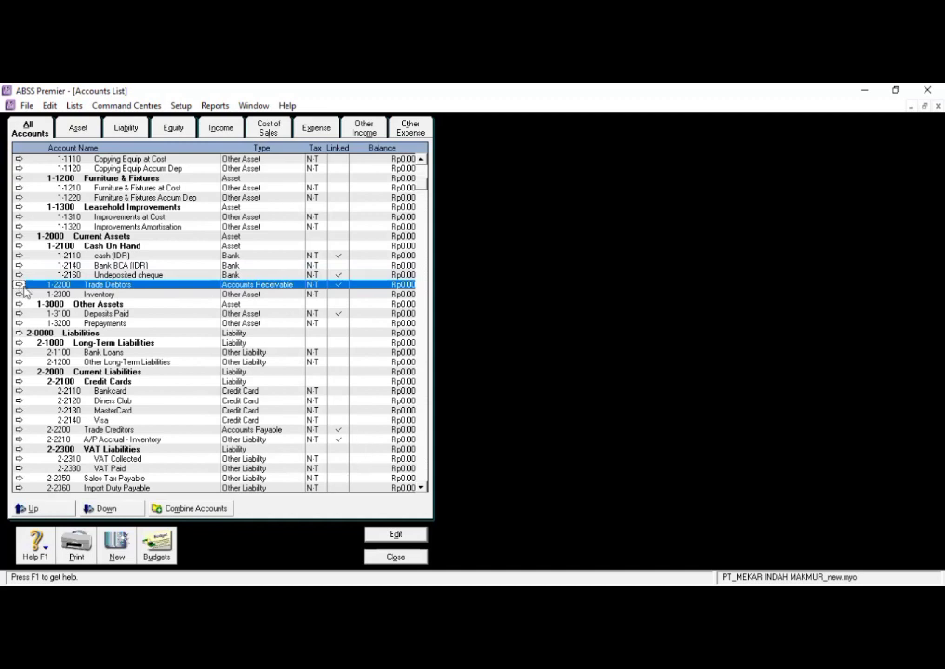
pyautogui.click(20, 284)
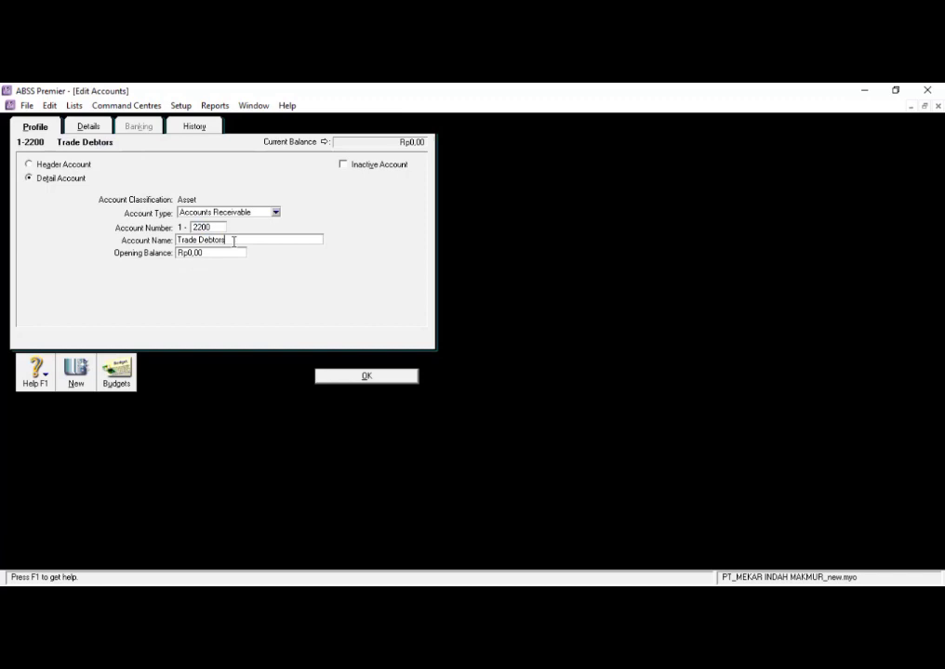
pyautogui.write('(IDR)')
pyautogui.click(356, 381)
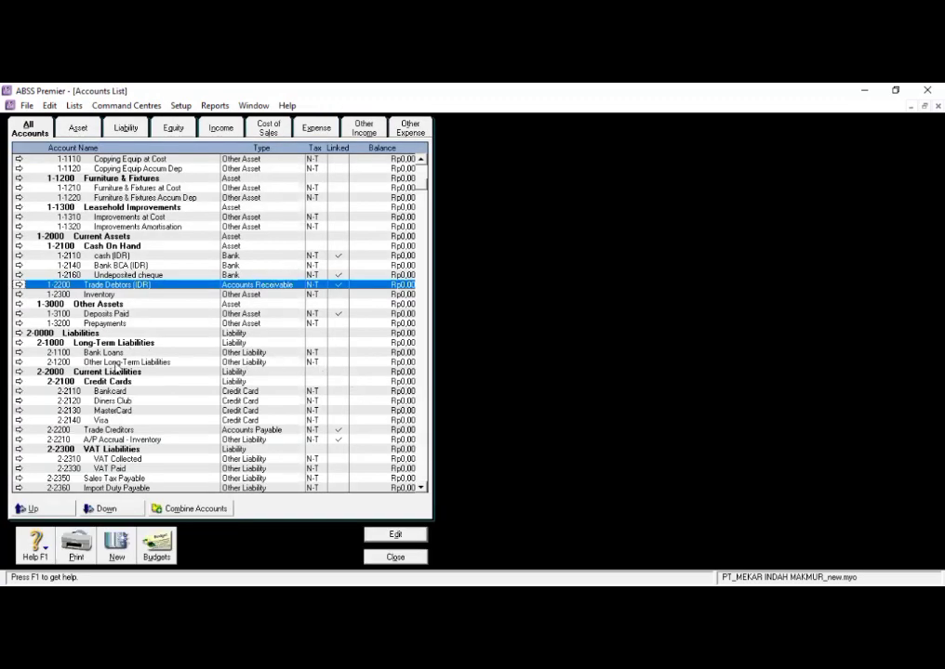
# - Rename the Trade Creditors account under Current Liabilities to Trade Creditors (IDR), save it and close the accounts list
pyautogui.click(28, 430)
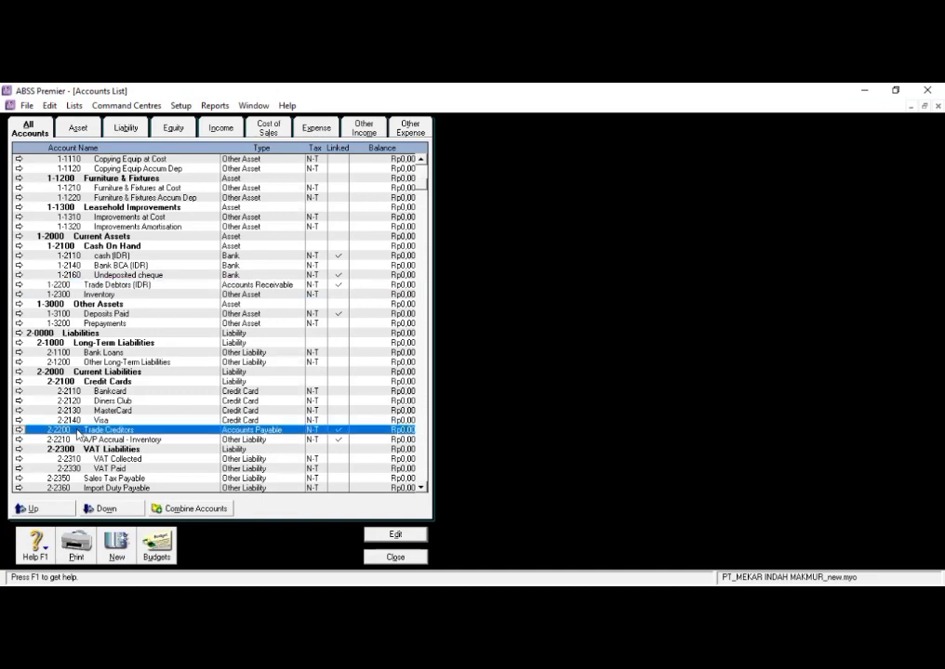
pyautogui.click(18, 430)
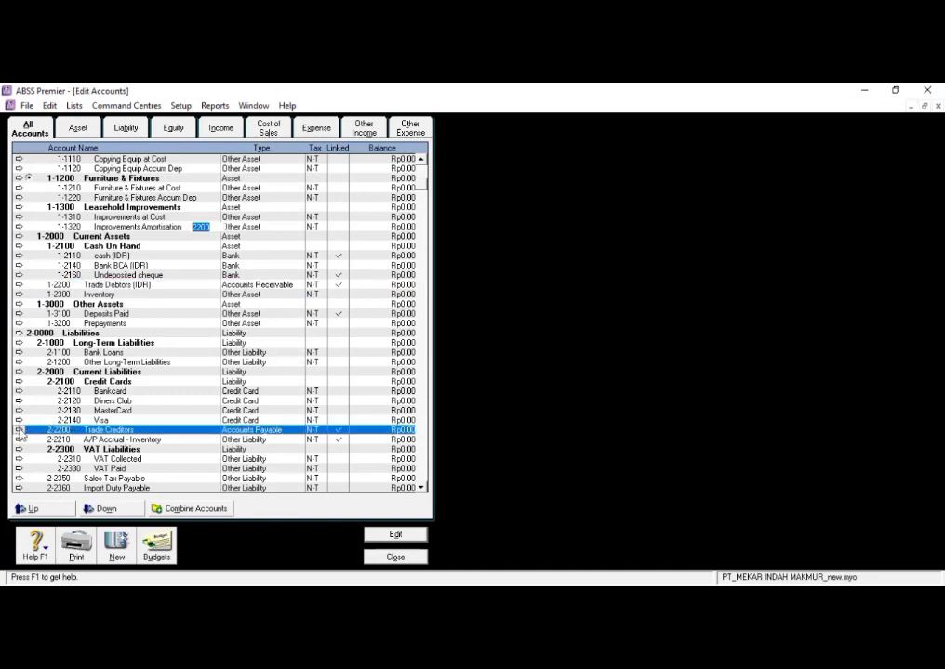
pyautogui.click(285, 237)
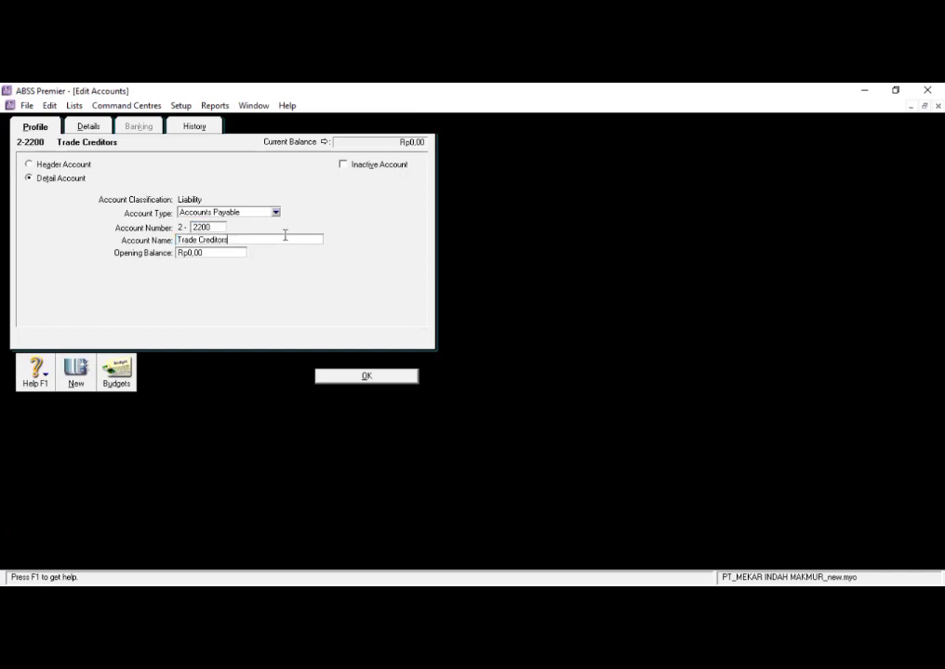
pyautogui.write('(IDR')
pyautogui.click(369, 377)
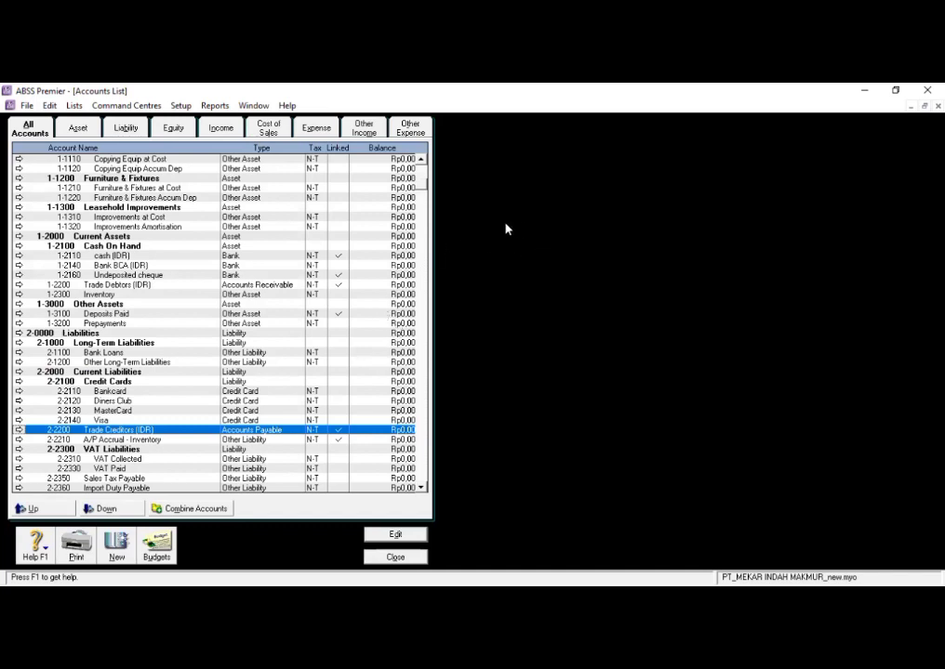
pyautogui.click(396, 558)
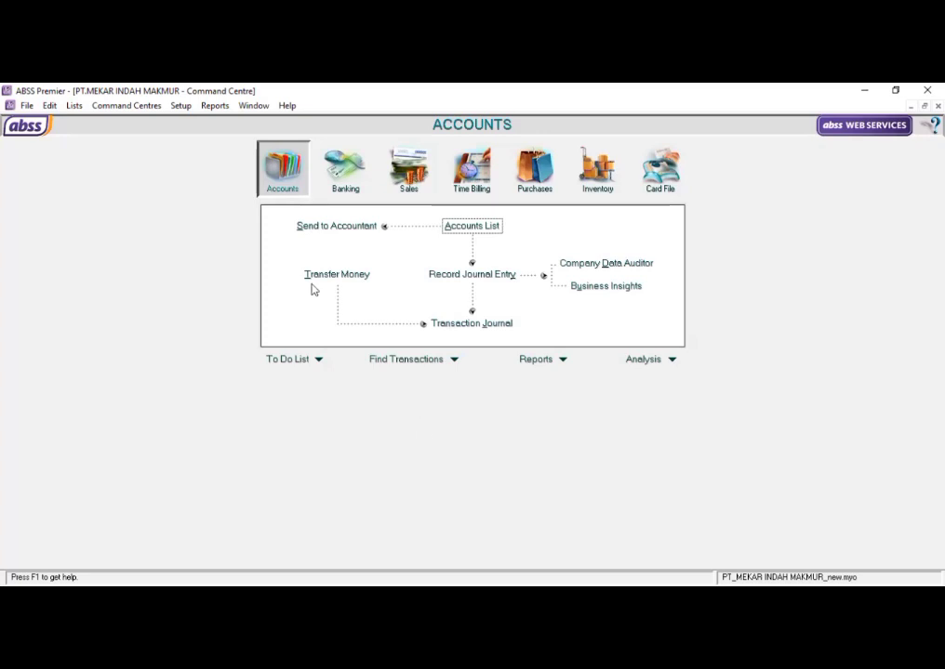
# - Start a new detail account in the accounts list with type Bank and ledger number 1-2120
pyautogui.click(456, 229)
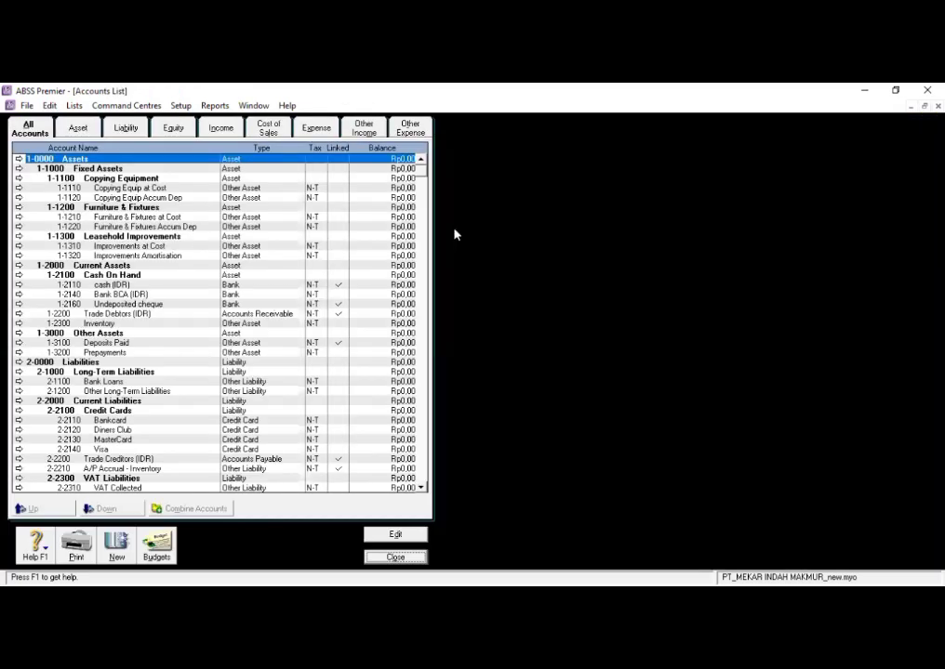
pyautogui.click(111, 550)
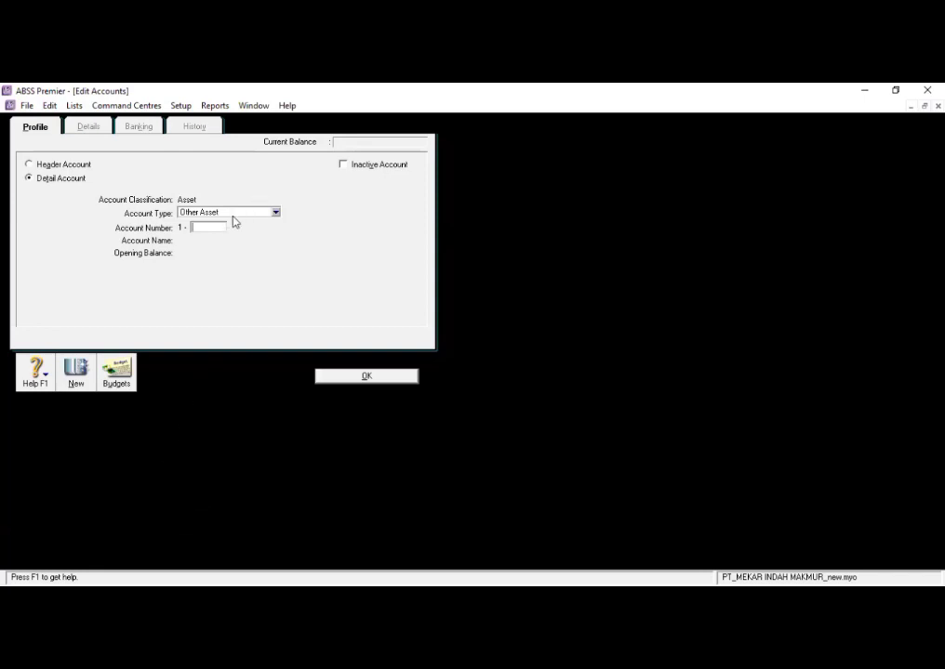
pyautogui.click(276, 213)
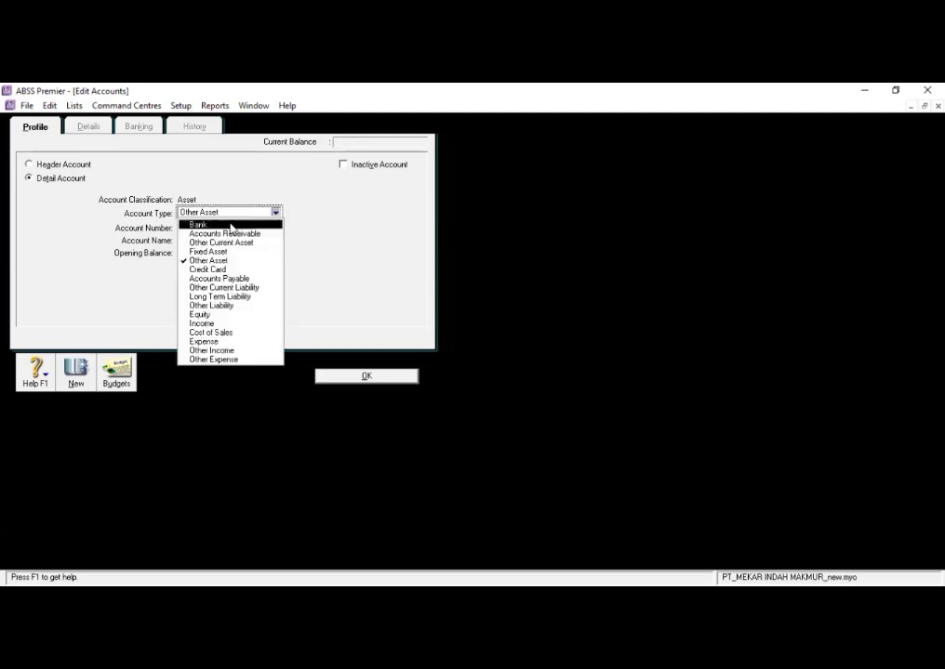
pyautogui.click(231, 225)
pyautogui.click(214, 227)
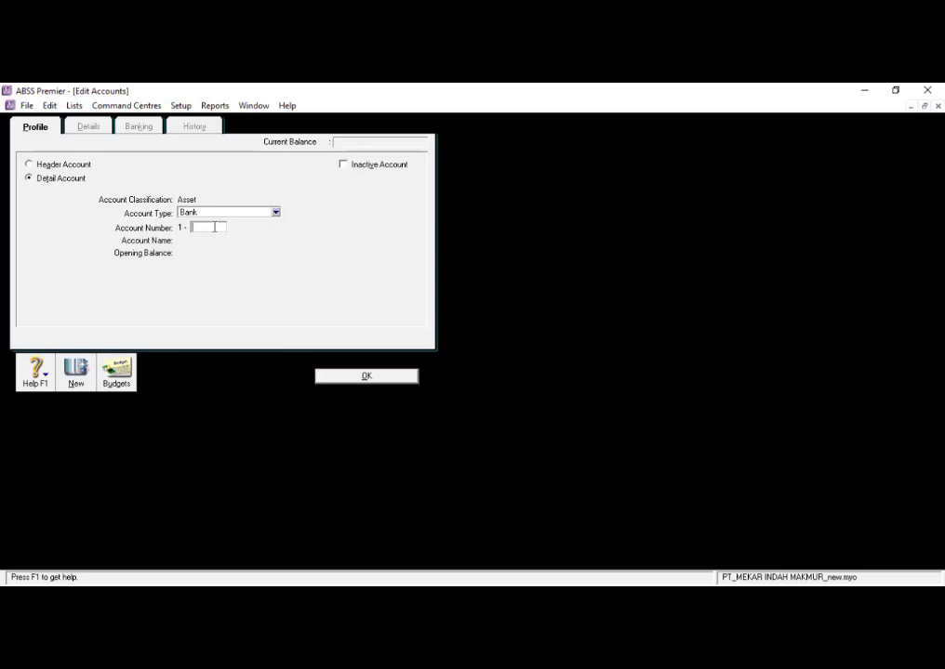
pyautogui.write('2120')
pyautogui.press('Tab')
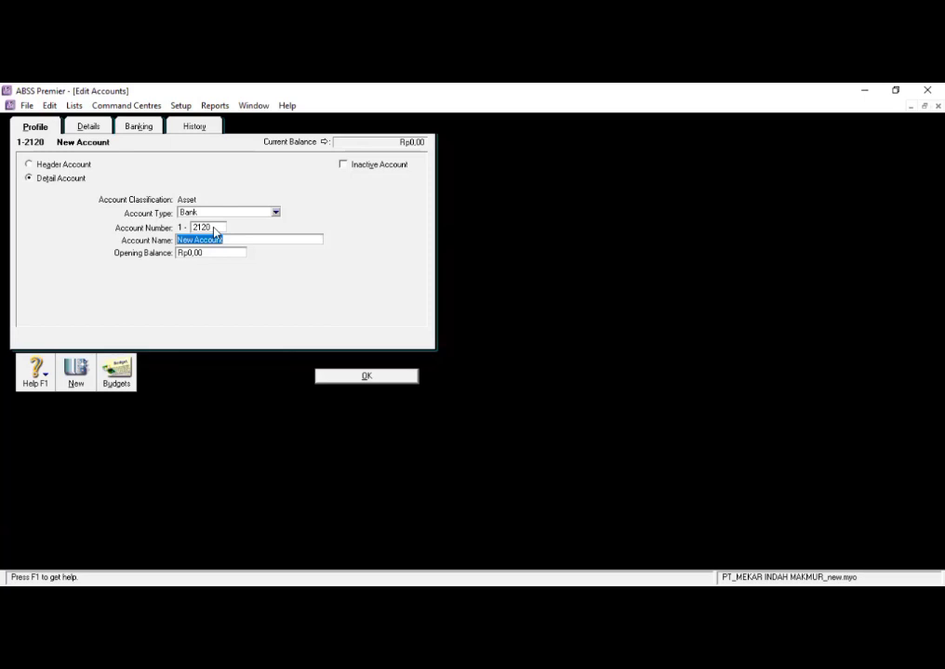
# - Name the new bank account CASH (MYR)
pyautogui.press('BackSpace')
pyautogui.write('CASG')
pyautogui.press('BackSpace')
pyautogui.write('H (MYR)')
# - Set the CASH (MYR) account's currency to MYR, accept the automatic creation of an exchange account, and save
pyautogui.click(100, 127)
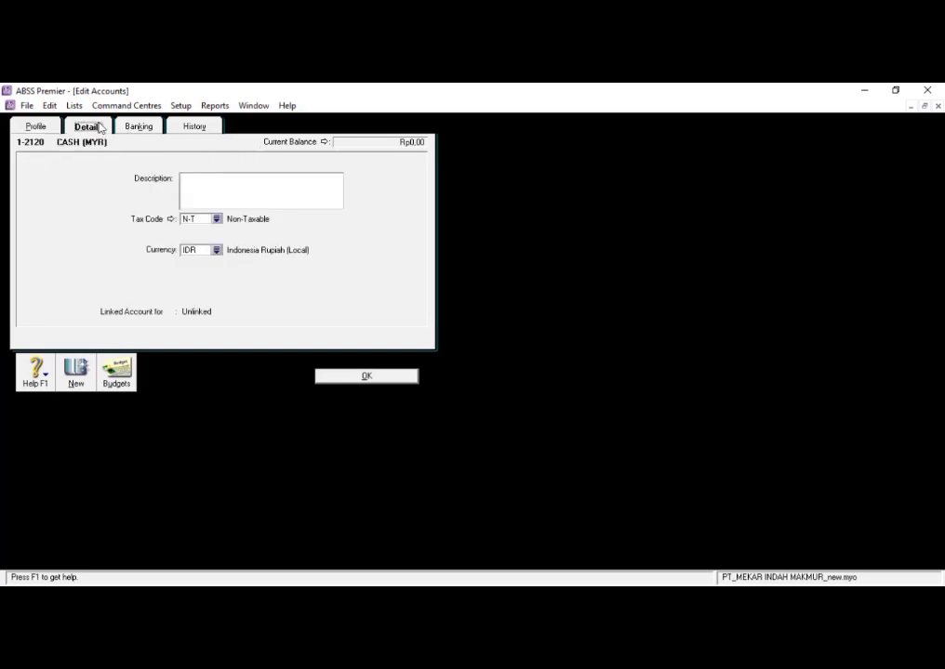
pyautogui.click(215, 252)
pyautogui.click(366, 277)
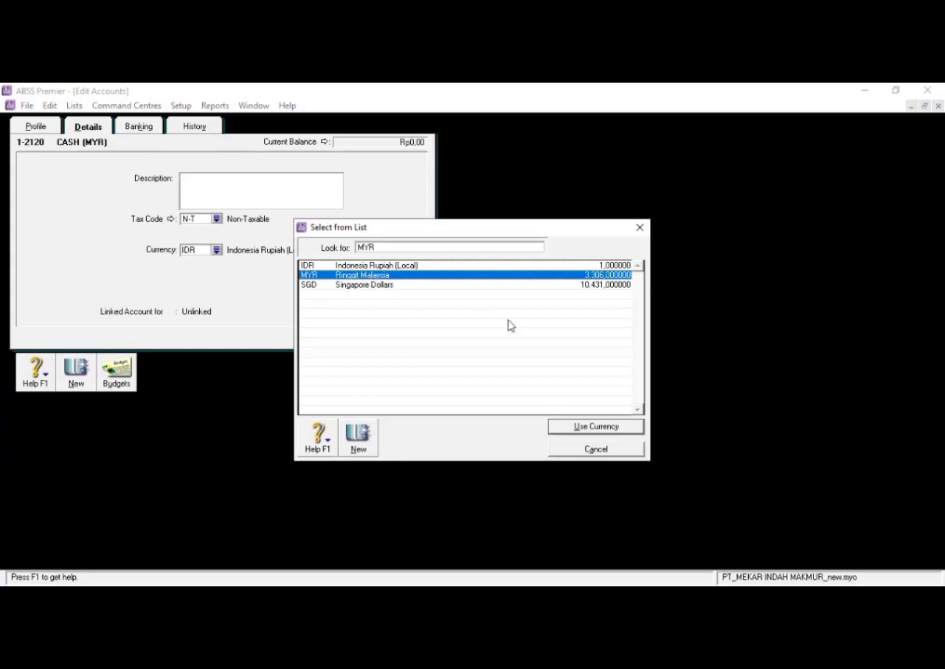
pyautogui.click(564, 428)
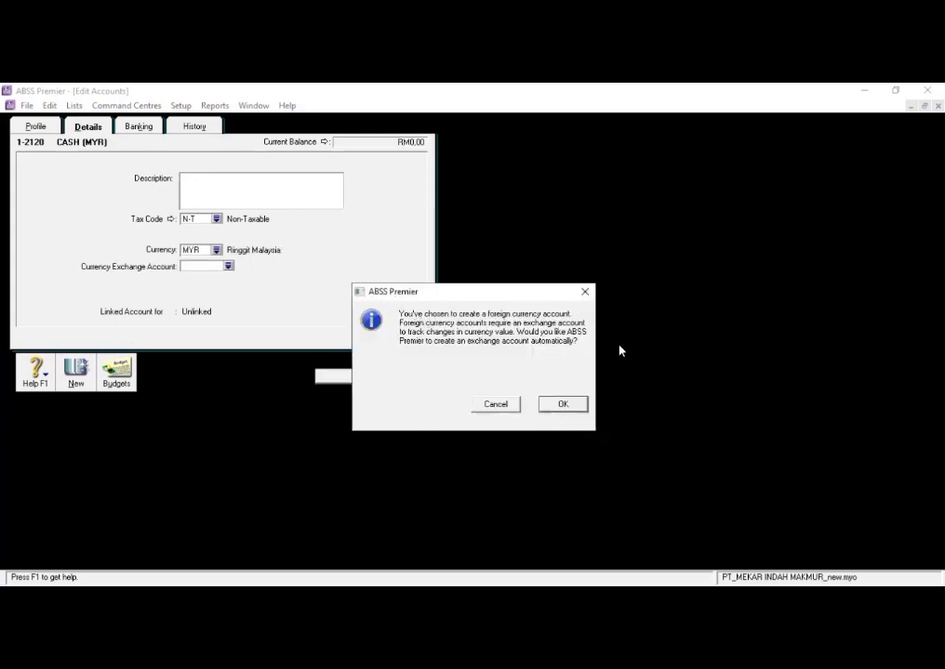
pyautogui.click(562, 406)
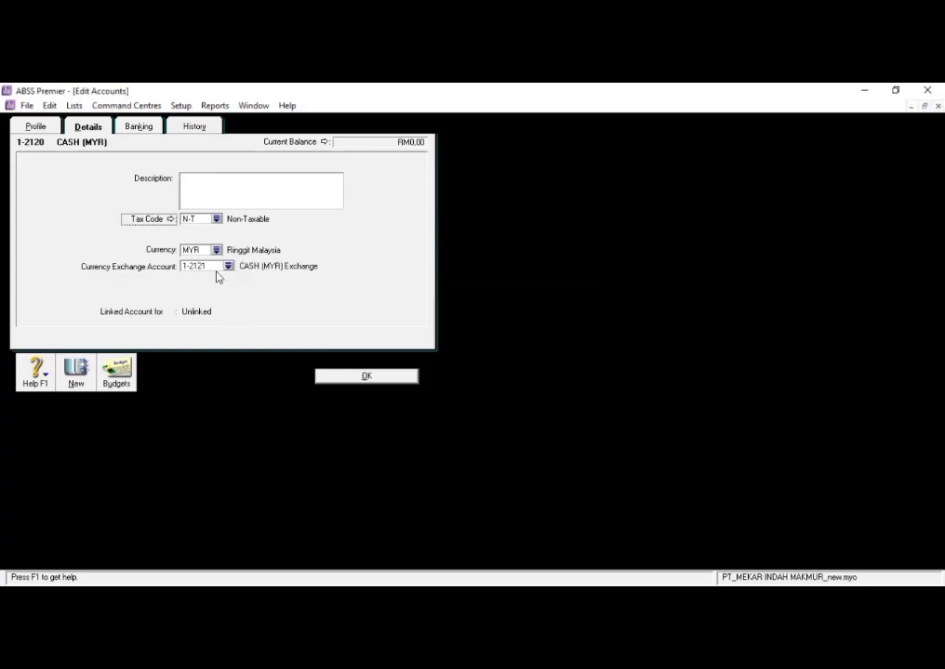
pyautogui.click(372, 377)
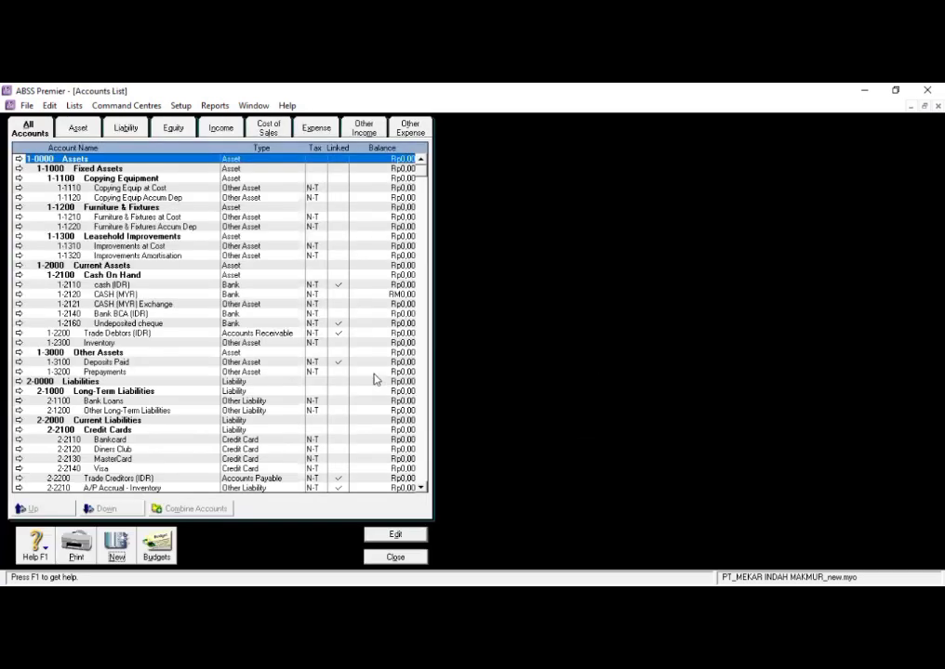
# - Change the account type of CASH (MYR) Exchange to Bank, save it and close the accounts list
pyautogui.click(167, 305)
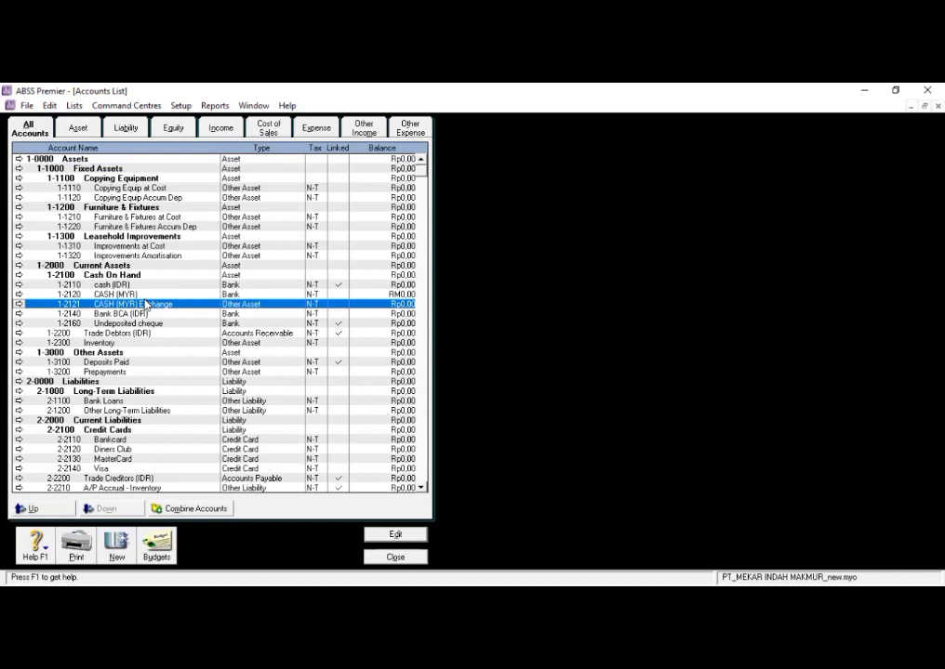
pyautogui.click(395, 534)
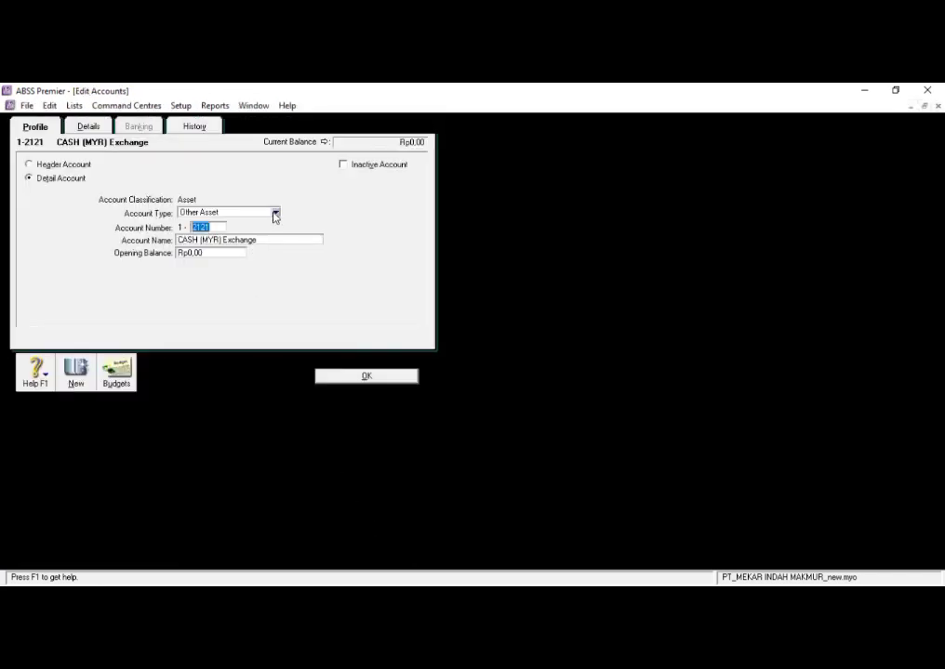
pyautogui.click(275, 215)
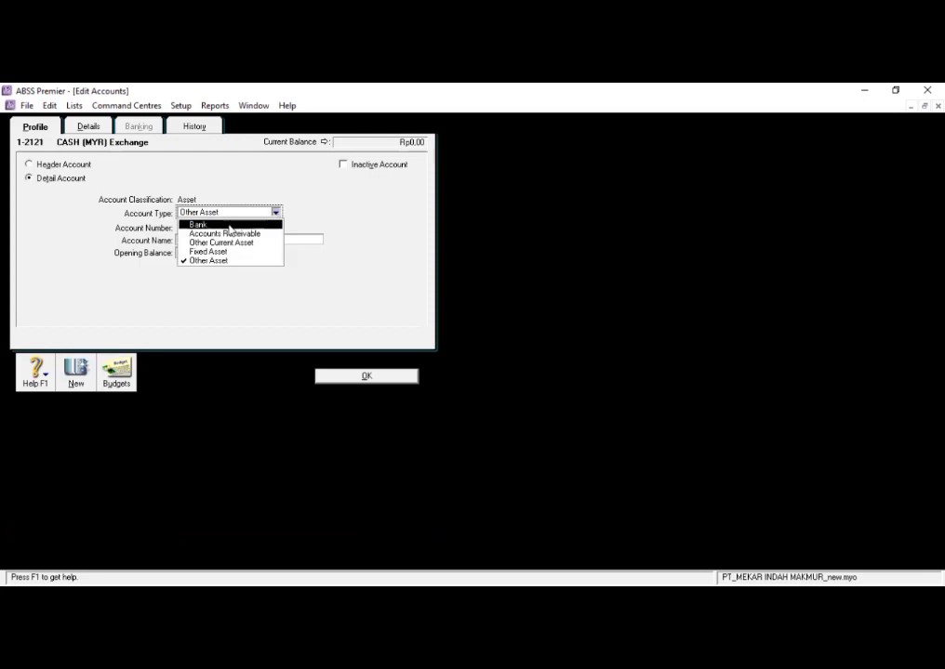
pyautogui.click(228, 225)
pyautogui.click(353, 378)
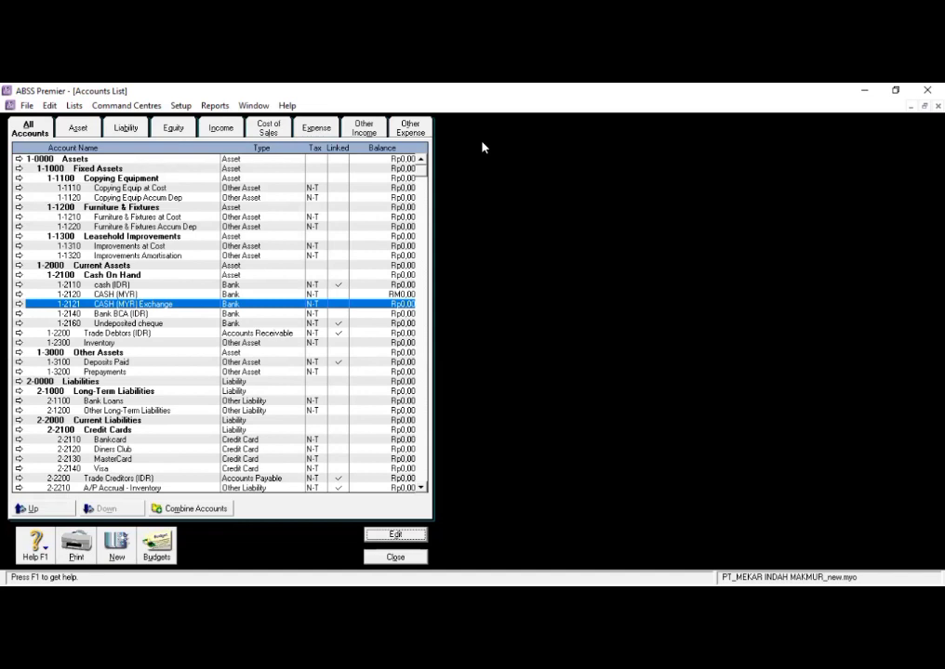
pyautogui.press('Escape')
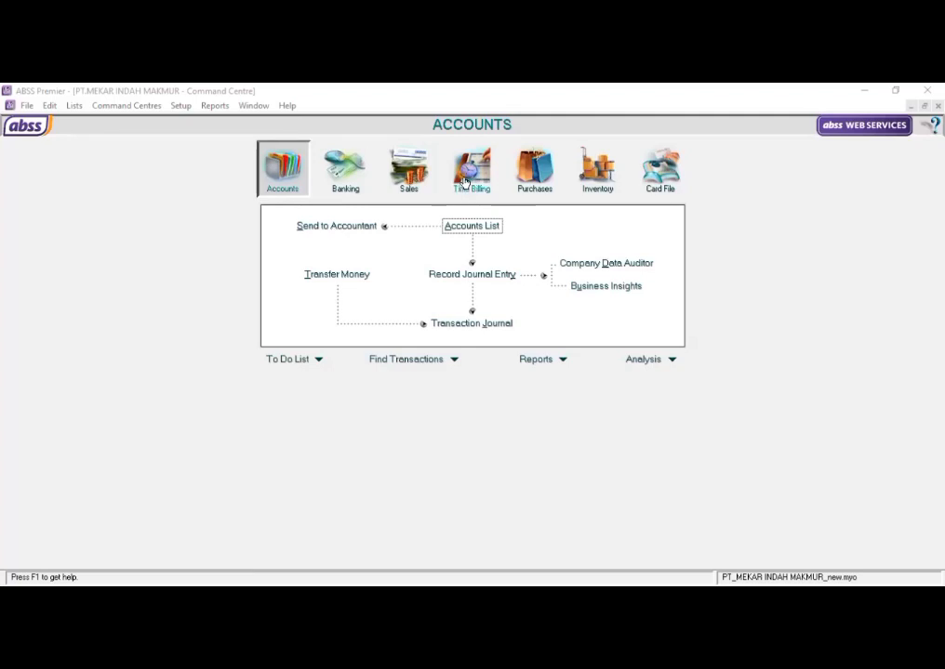
# - Open the currencies list and review the linked receivable and payable accounts of Indonesia Rupiah
pyautogui.click(142, 191)
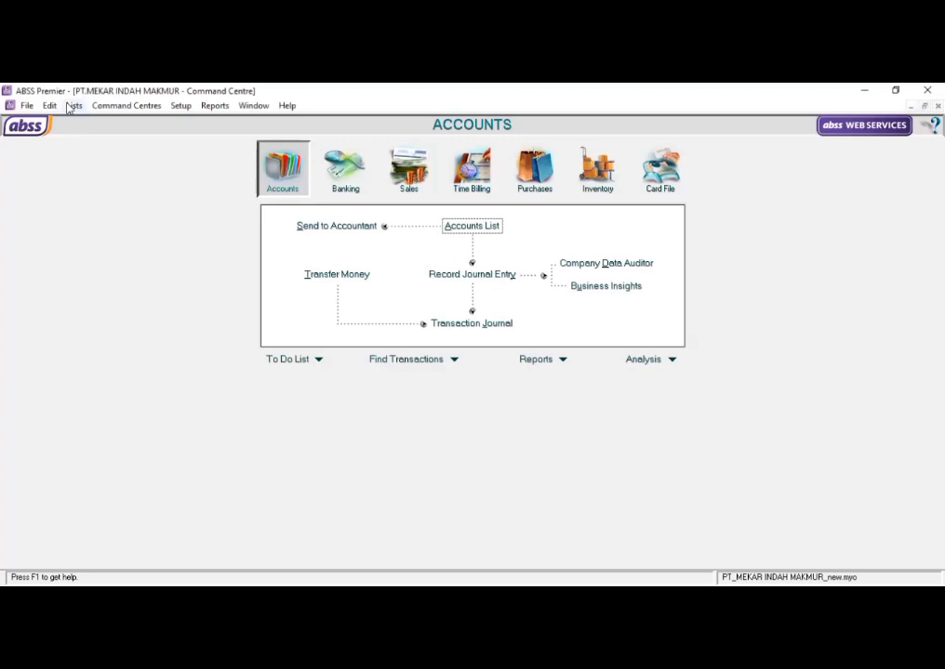
pyautogui.click(69, 107)
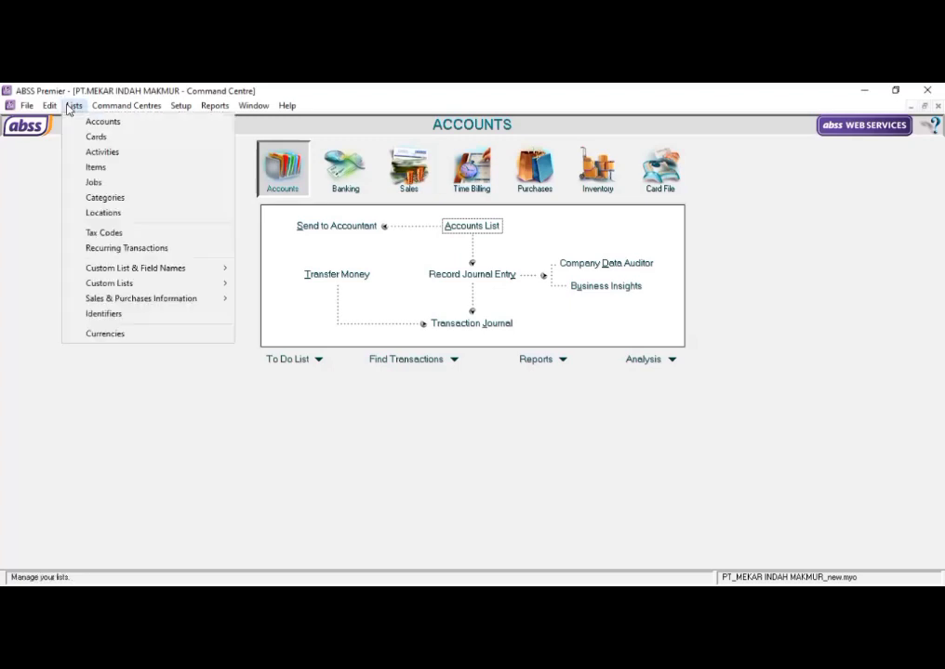
pyautogui.click(115, 336)
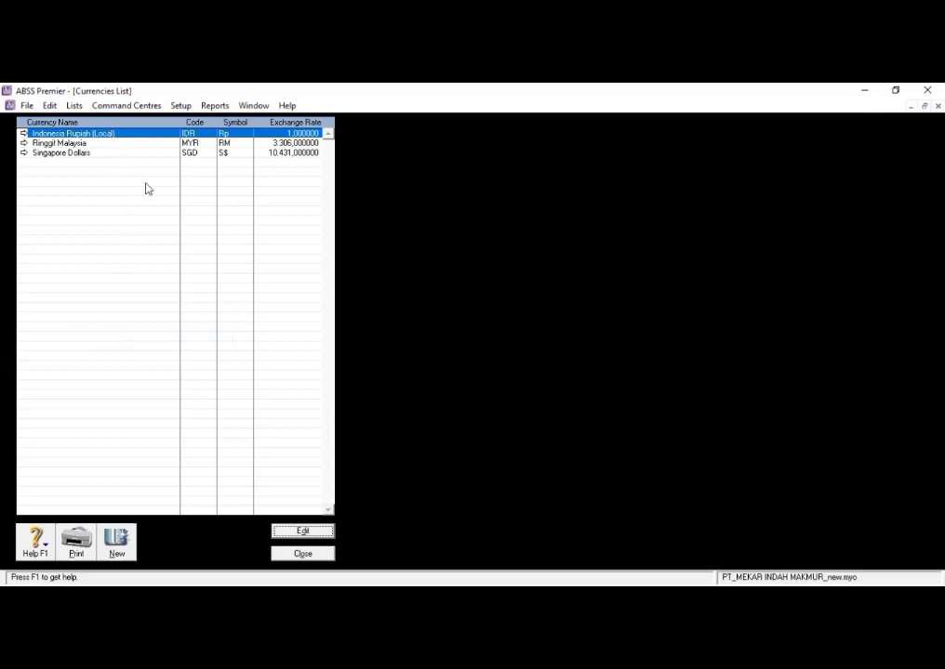
pyautogui.click(299, 531)
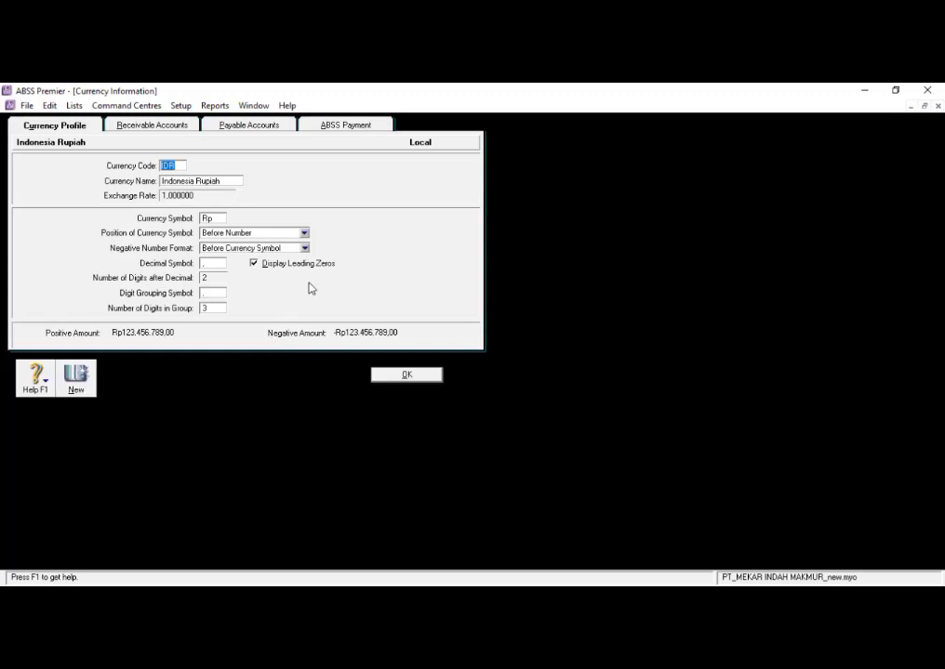
pyautogui.click(182, 126)
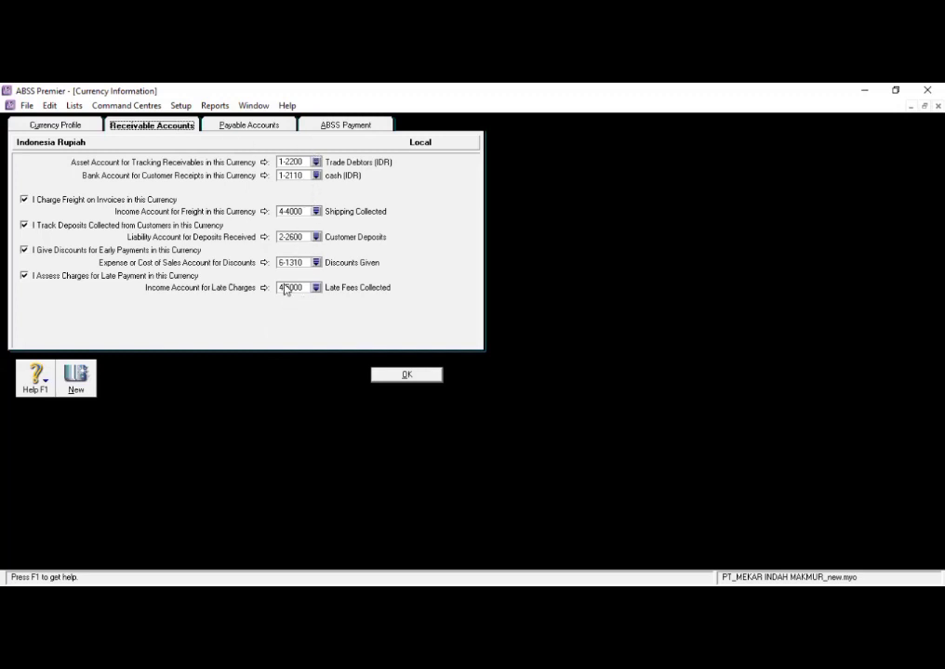
pyautogui.click(240, 124)
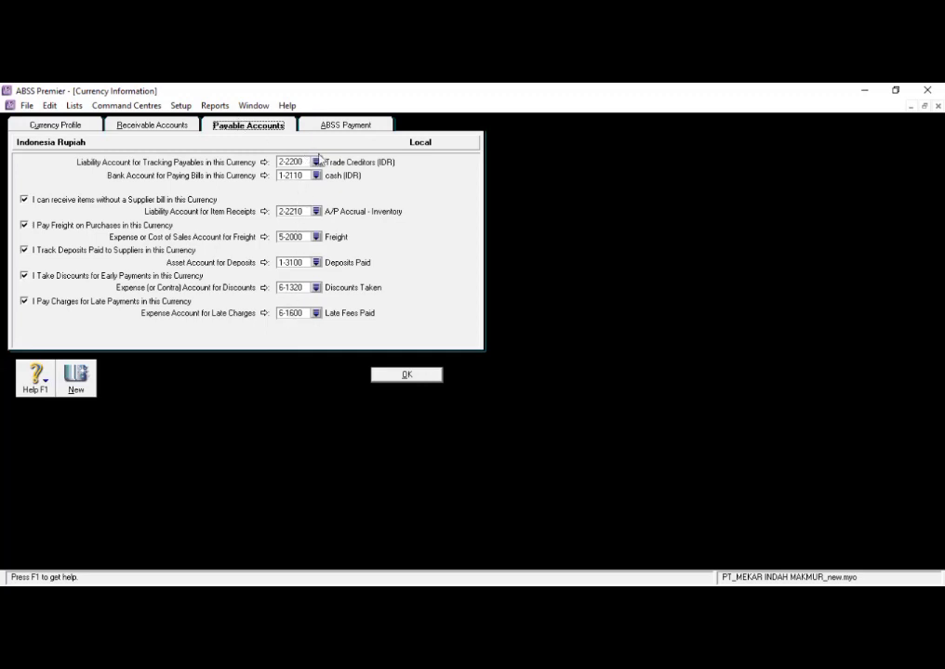
pyautogui.click(420, 375)
# - Set the Ringgit Malaysia currency's asset account for tracking receivables to 1-2120 CASH (MYR)
pyautogui.click(219, 146)
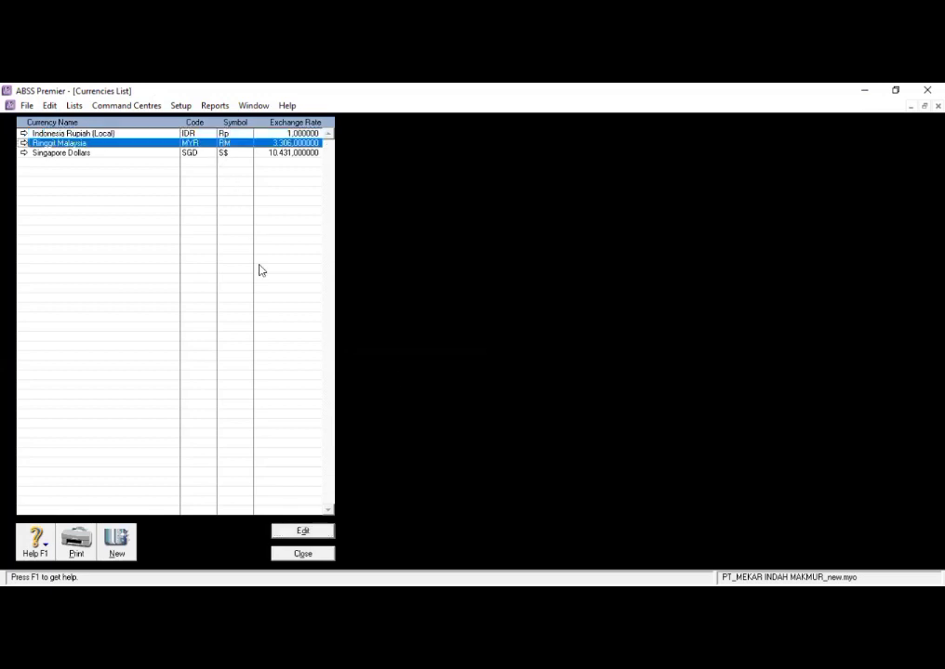
pyautogui.click(316, 531)
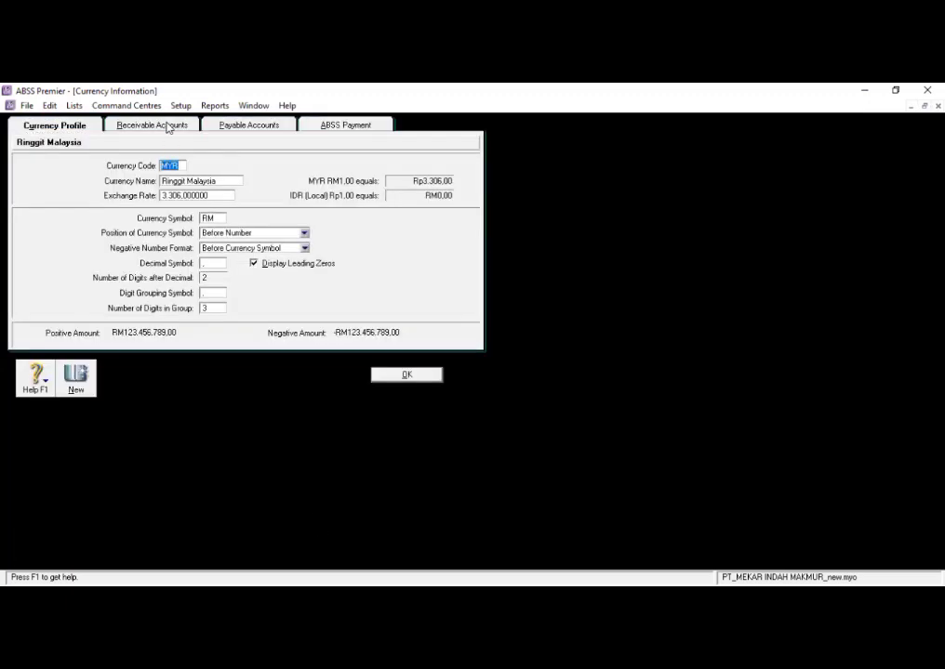
pyautogui.click(169, 129)
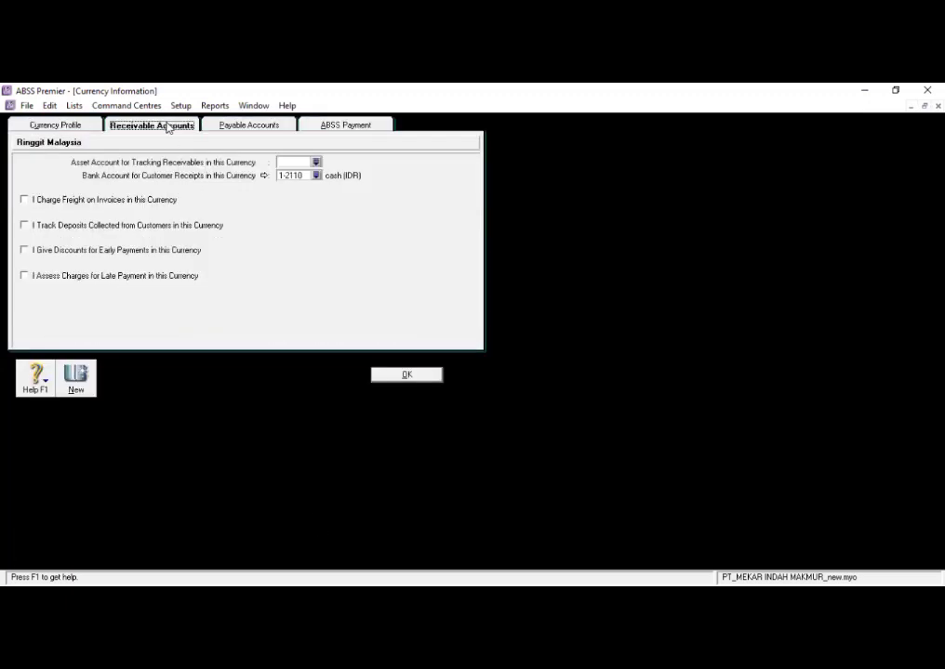
pyautogui.click(315, 162)
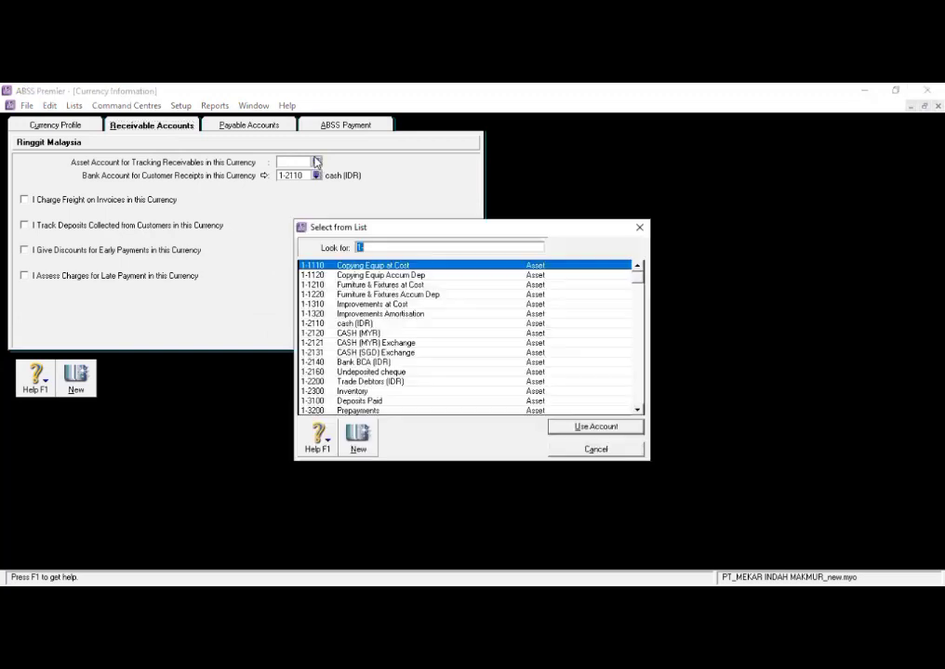
pyautogui.click(346, 332)
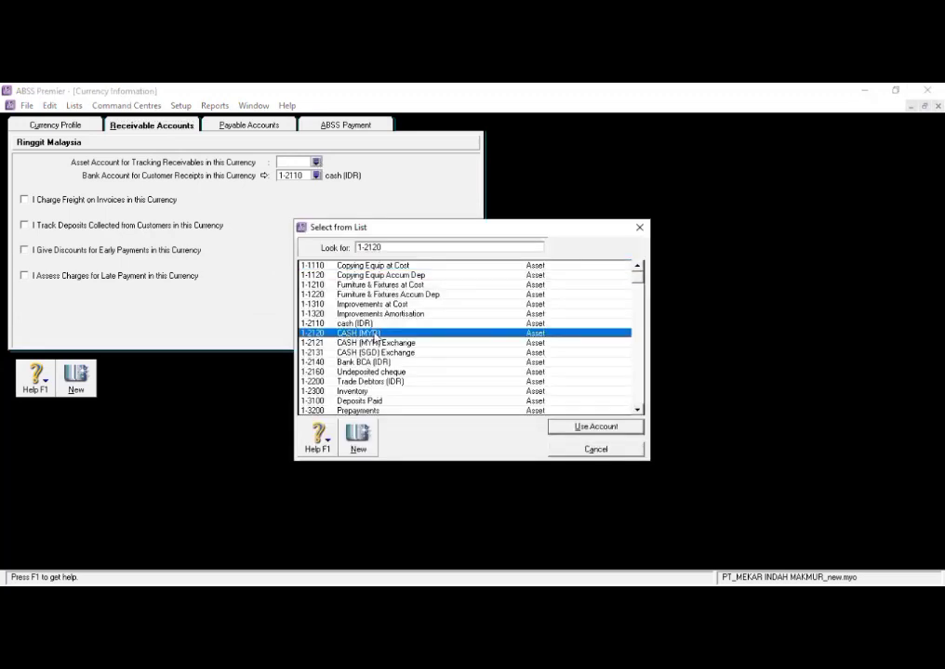
pyautogui.click(588, 428)
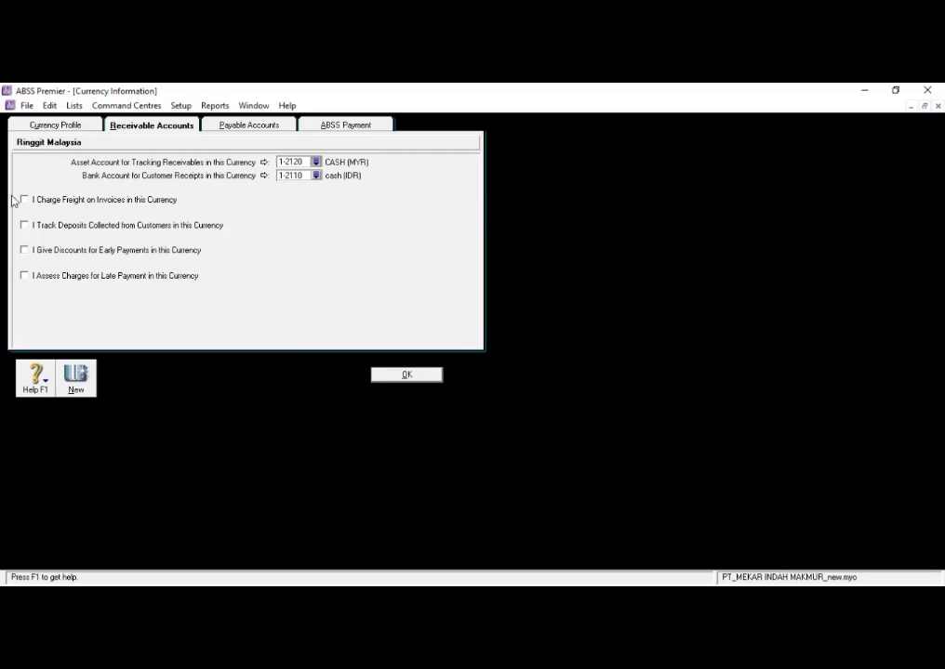
# - Enable freight on invoices, customer deposits, early payment discounts and late payment charges for Ringgit Malaysia receivables
pyautogui.click(24, 199)
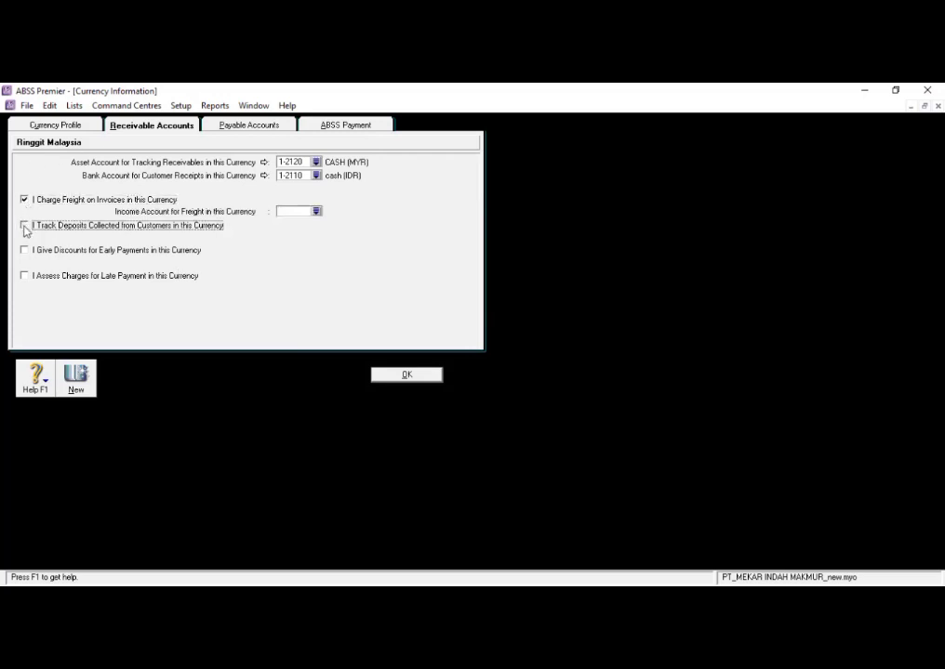
pyautogui.click(24, 226)
pyautogui.click(24, 250)
pyautogui.click(24, 275)
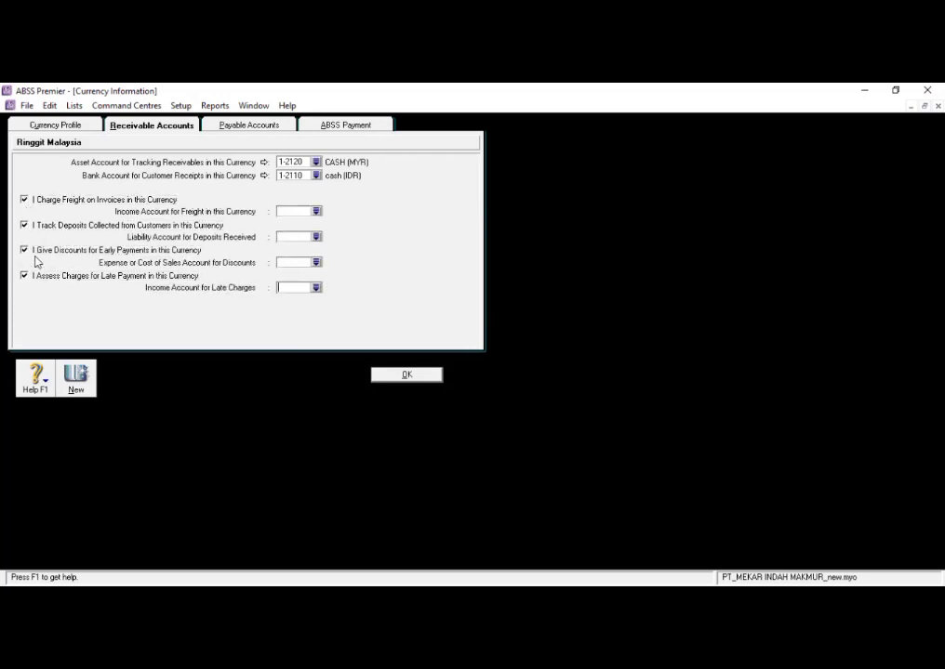
# - Link the receivables freight income account to 4-4000 Shipping Collected and the deposits received account to 2-2600 Customer Deposits
pyautogui.click(317, 212)
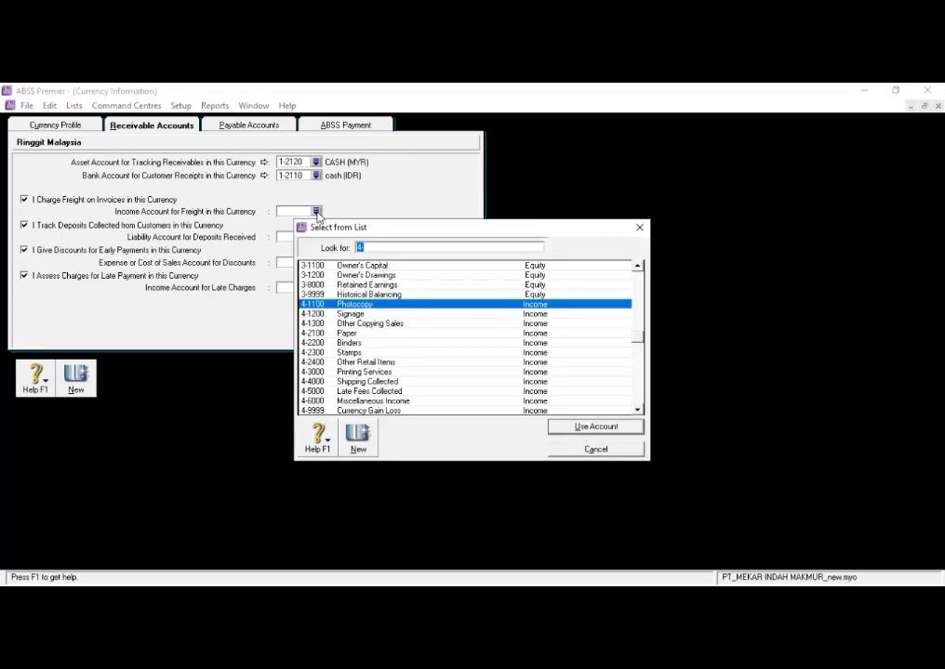
pyautogui.click(391, 382)
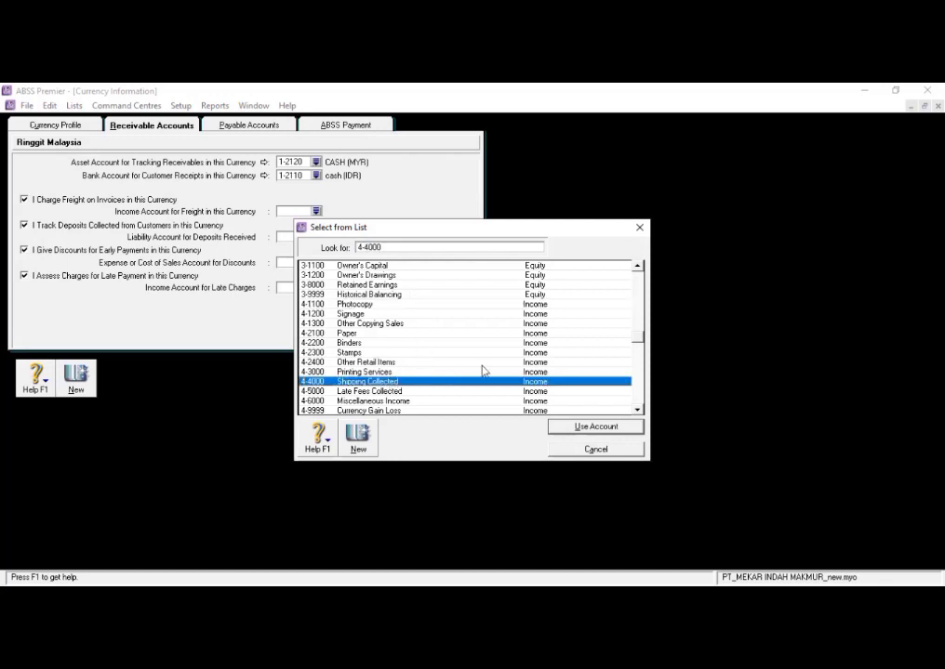
pyautogui.click(618, 426)
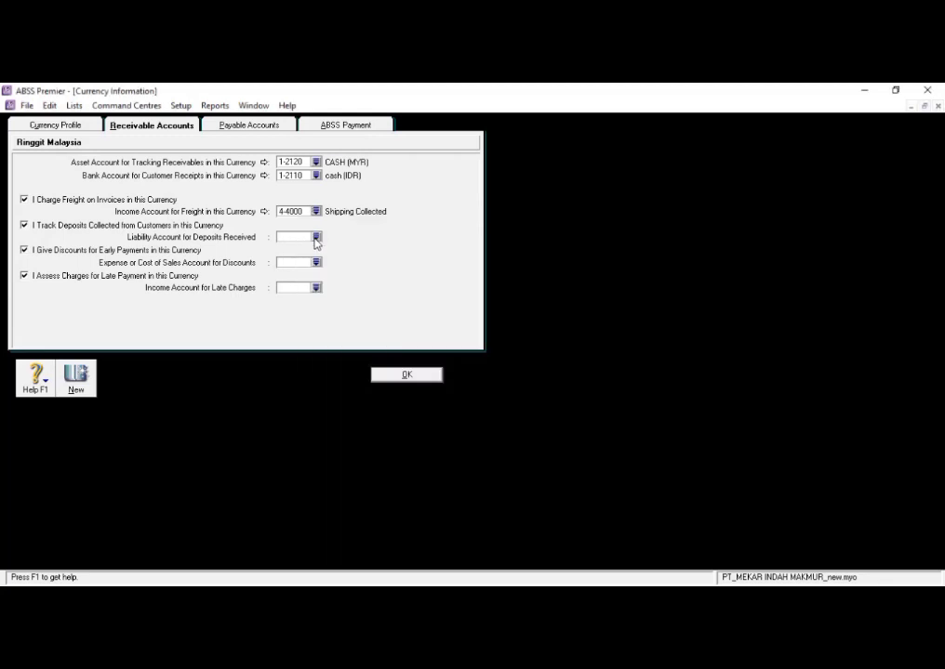
pyautogui.click(316, 238)
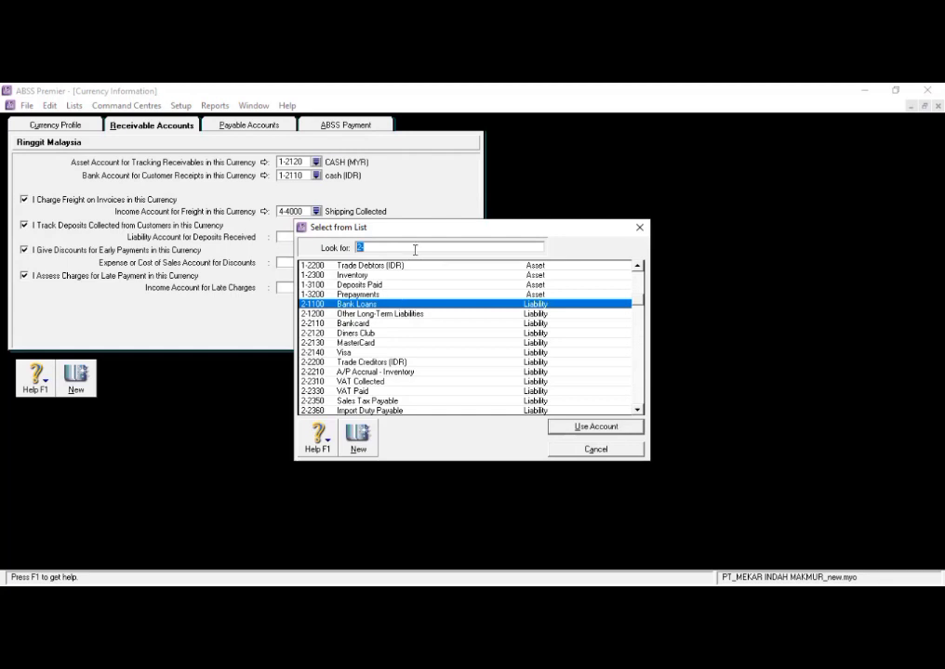
pyautogui.write('-8')
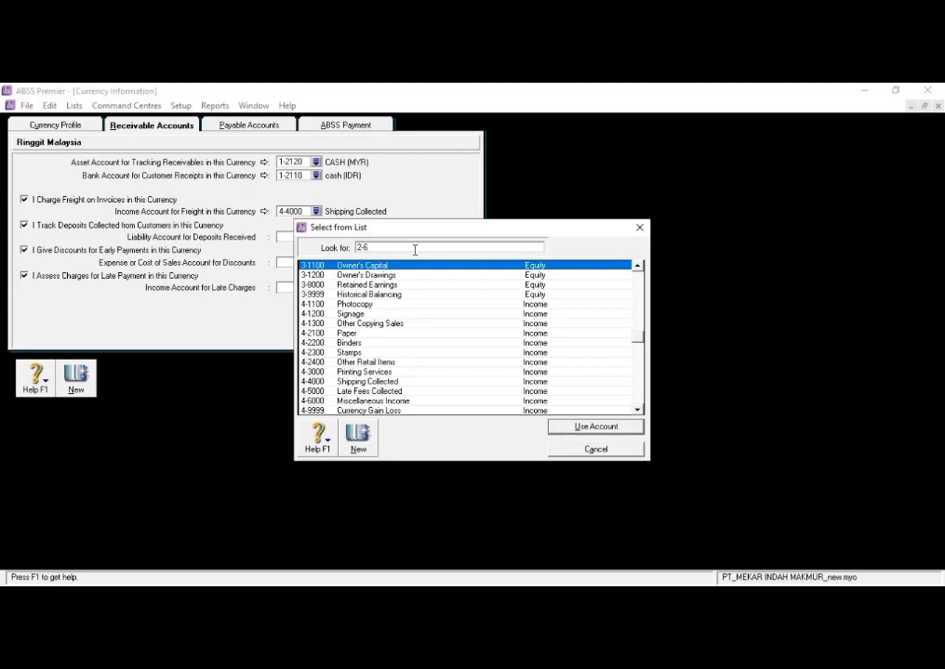
pyautogui.write('-2600')
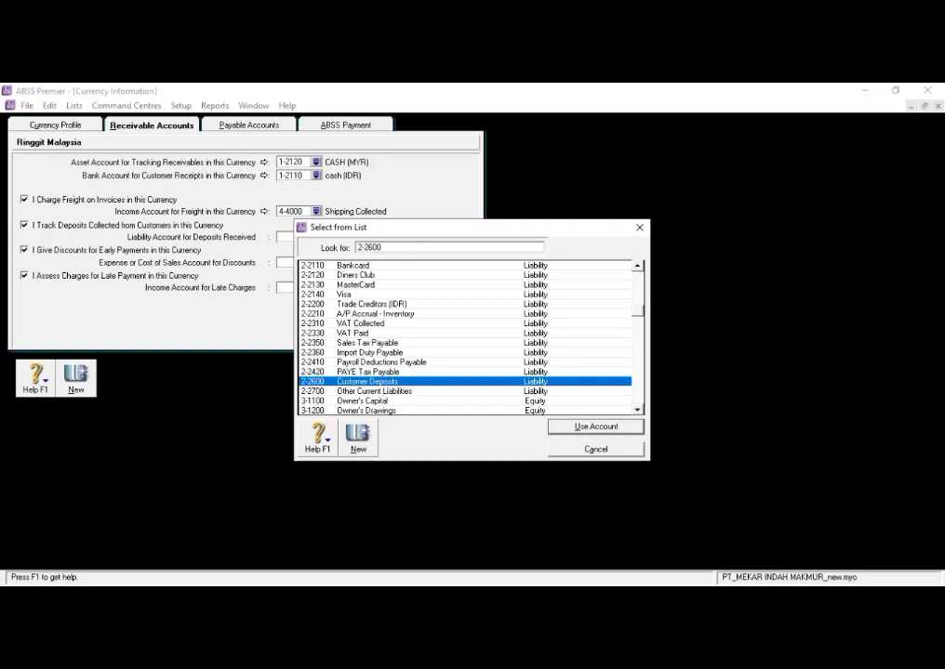
pyautogui.click(598, 425)
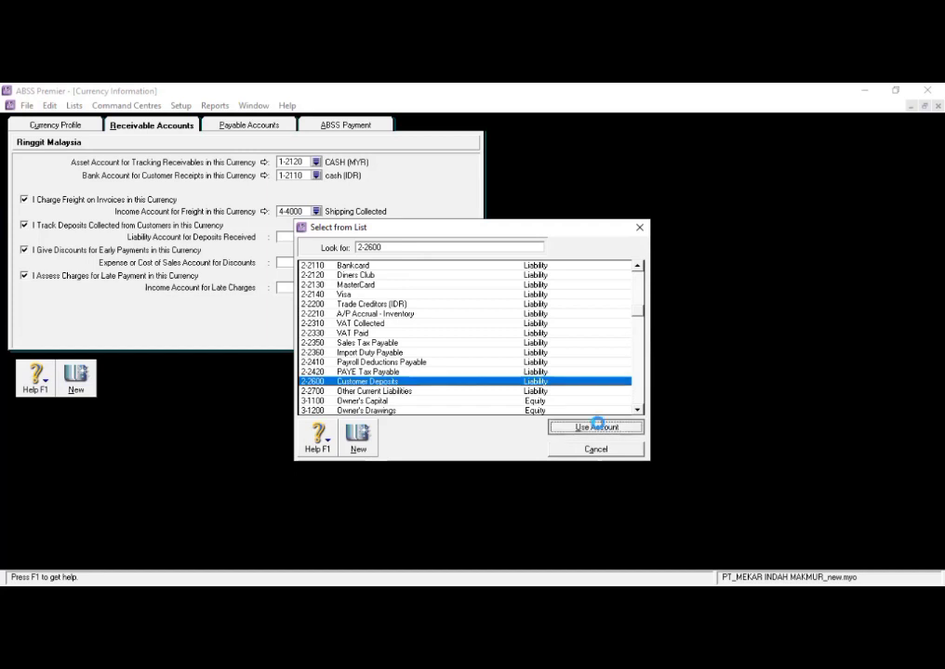
# - Link the receivables discounts account to 6-1310 Discounts Given and the late charges income account to 4-5000 Late Fees Collected
pyautogui.click(316, 263)
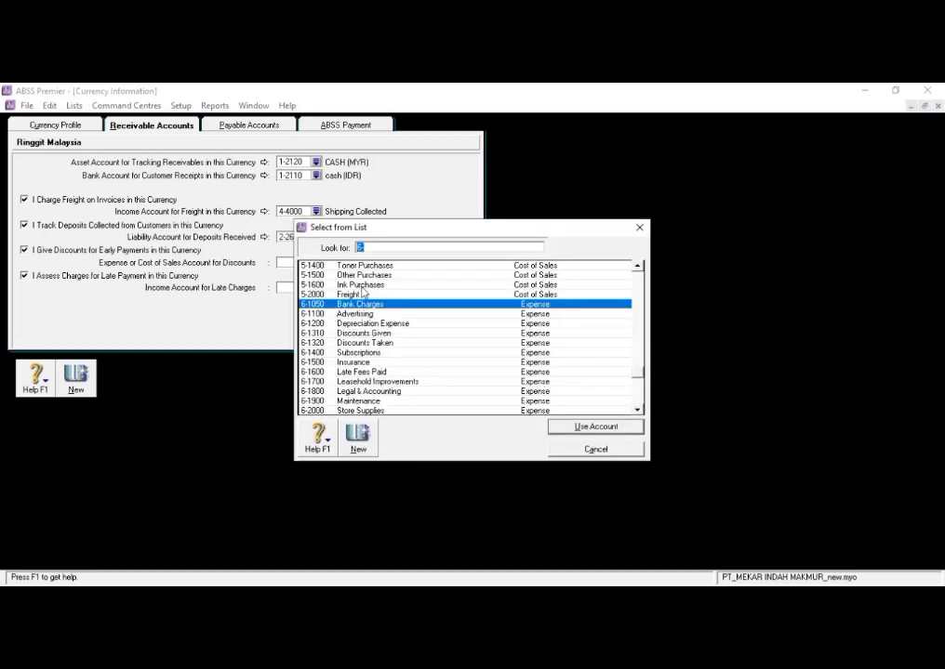
pyautogui.click(381, 337)
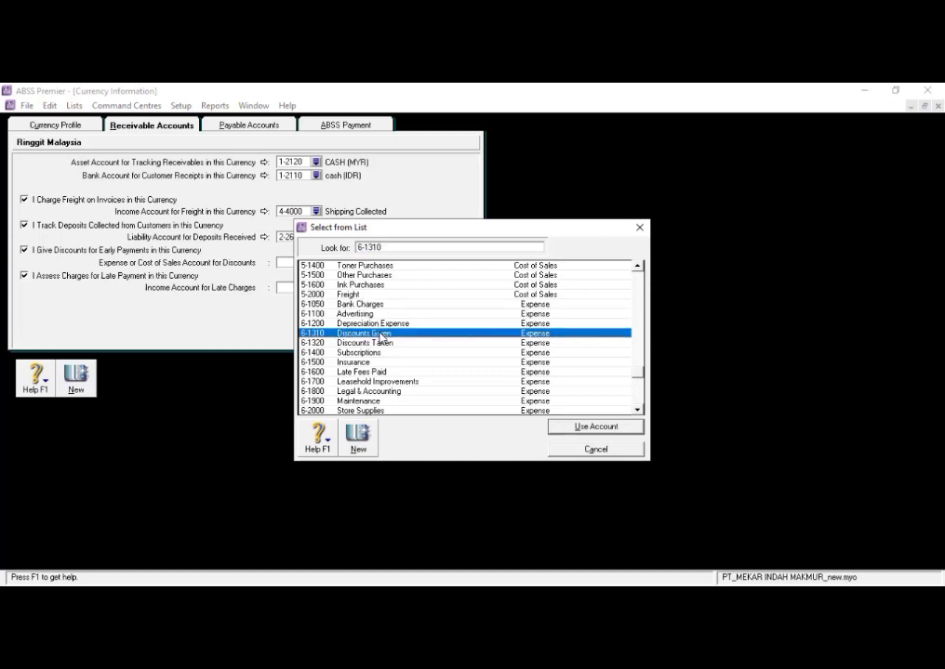
pyautogui.click(592, 427)
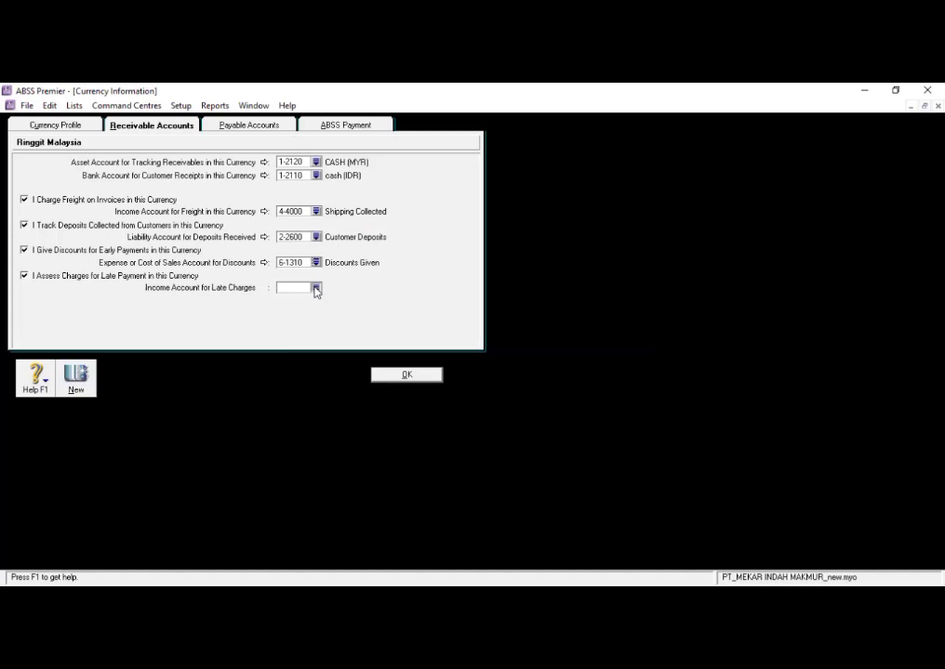
pyautogui.click(316, 289)
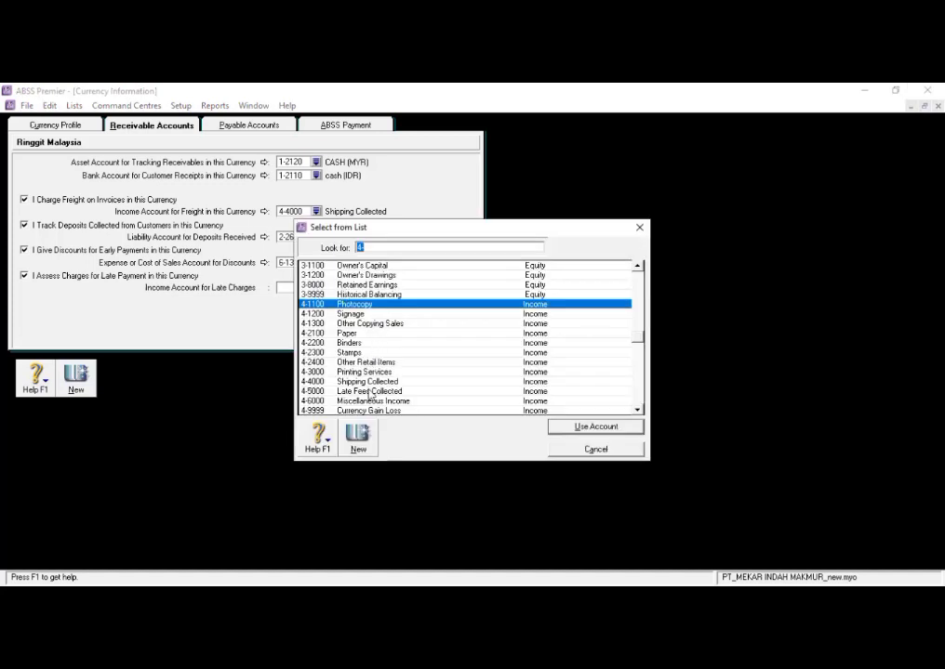
pyautogui.write('4-5000')
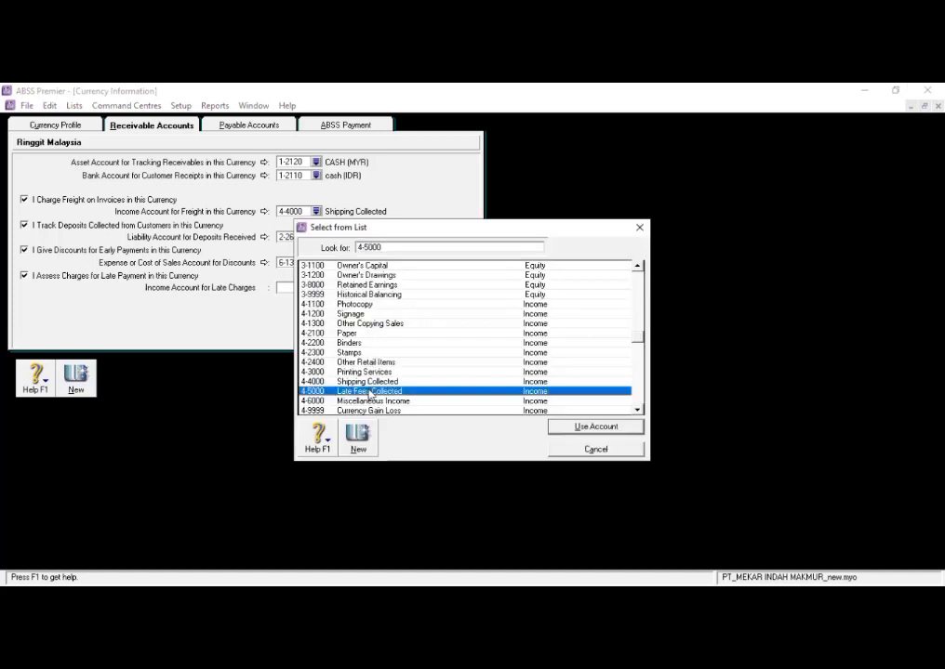
pyautogui.click(560, 425)
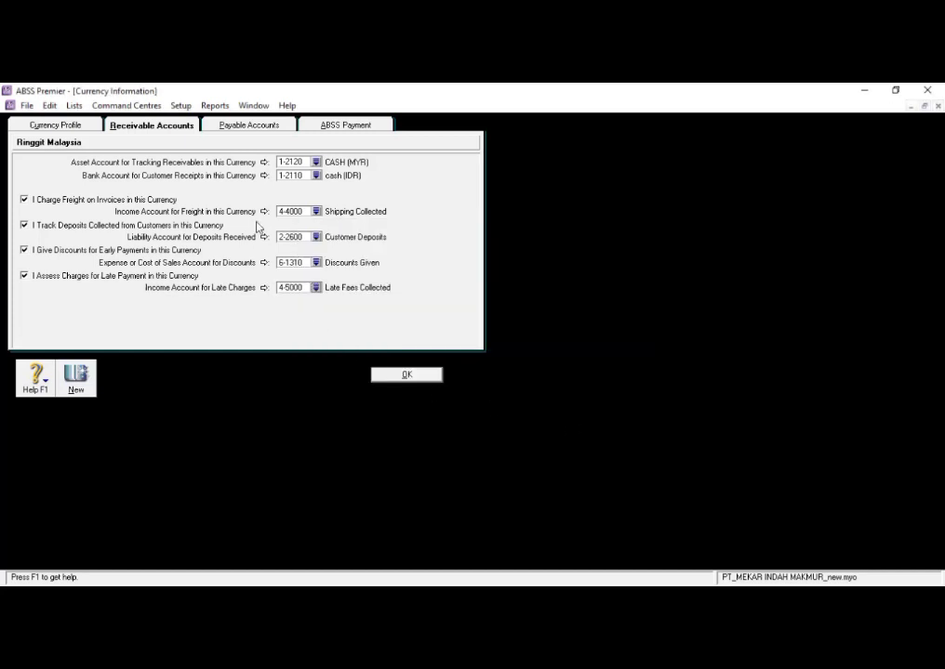
pyautogui.click(276, 124)
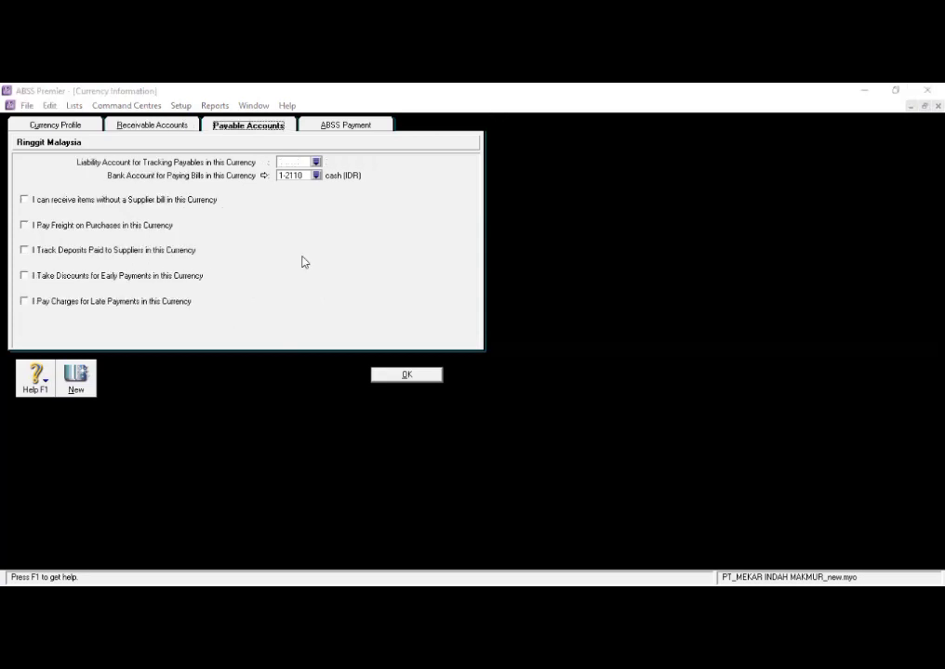
pyautogui.click(316, 163)
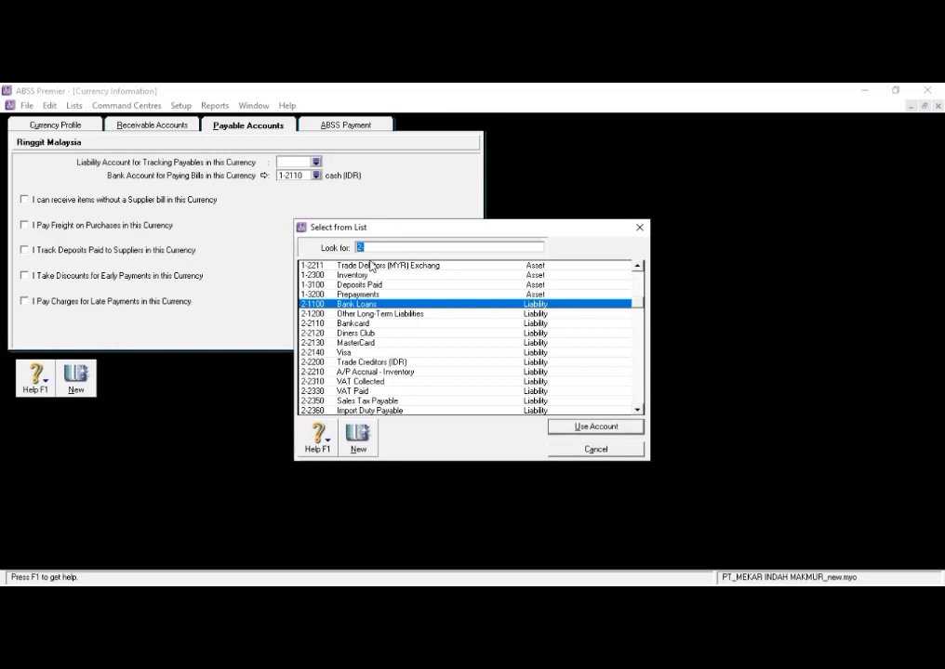
pyautogui.write('1-2210')
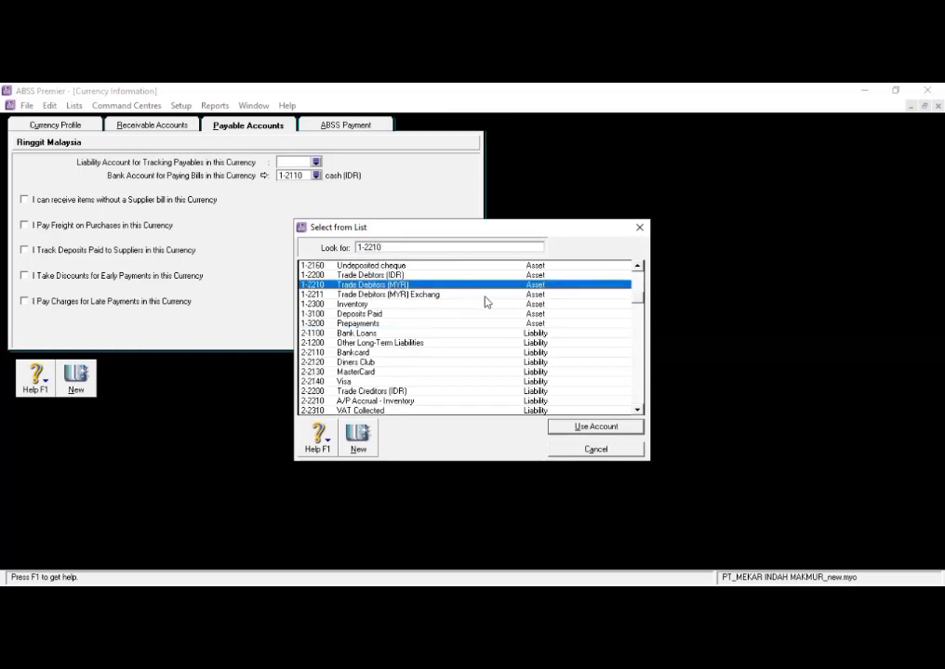
pyautogui.click(582, 427)
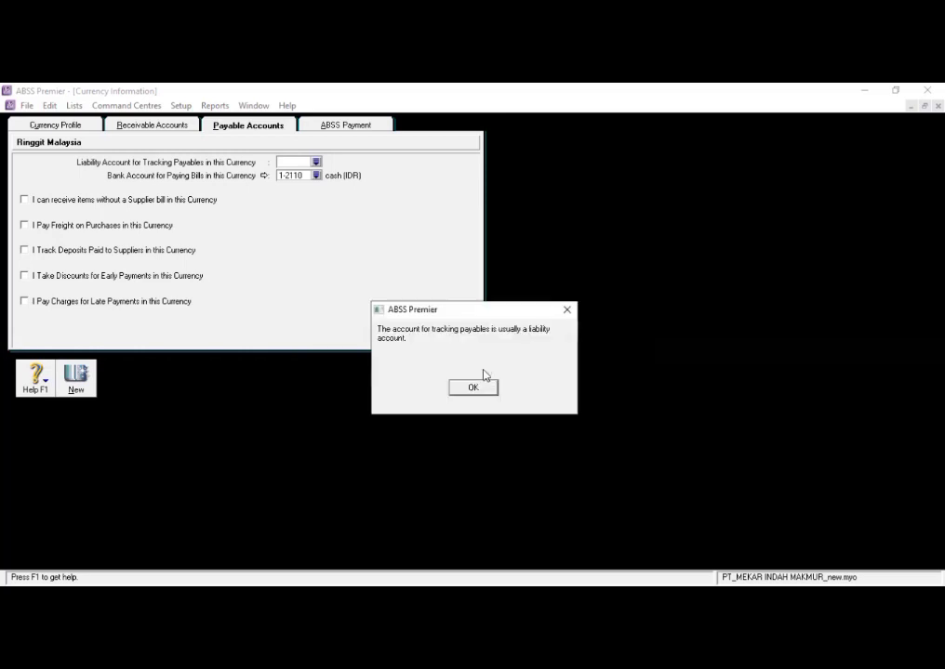
pyautogui.click(479, 390)
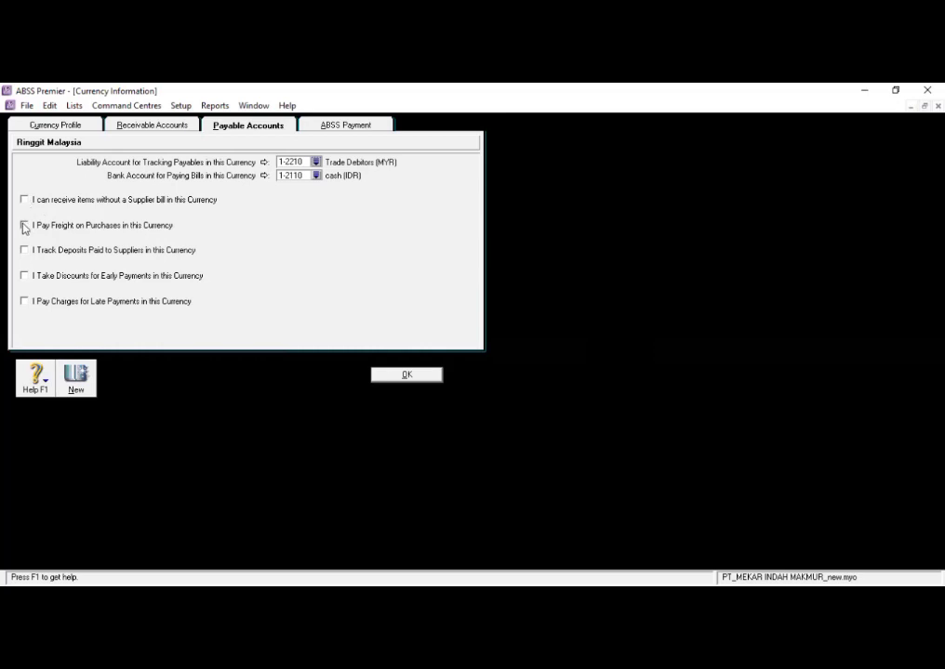
# - Enable freight on purchases, supplier deposits, early payment discounts and late payment charges for Ringgit Malaysia payables
pyautogui.click(24, 225)
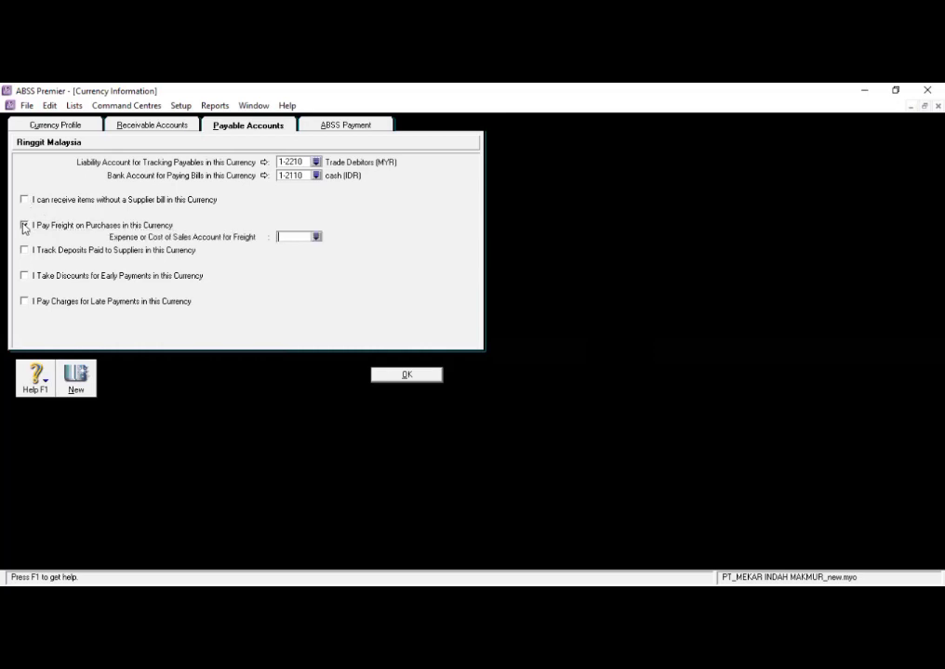
pyautogui.click(25, 250)
pyautogui.click(24, 275)
pyautogui.click(24, 301)
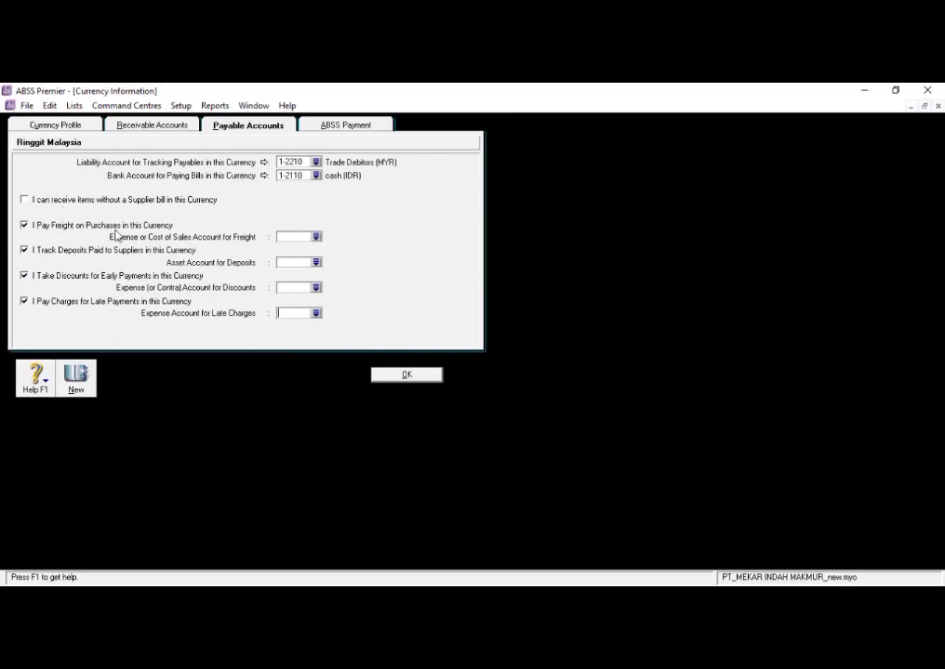
# - Link the payables freight account to 5-2000 Freight and the supplier deposits asset account to 1-3100 Deposits Paid
pyautogui.click(316, 238)
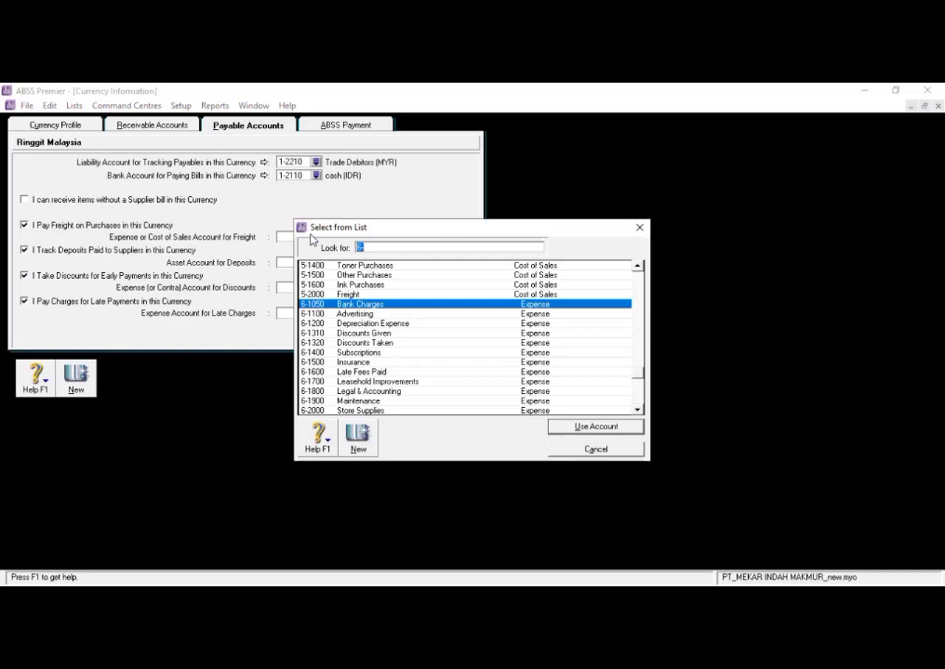
pyautogui.write('5-2000')
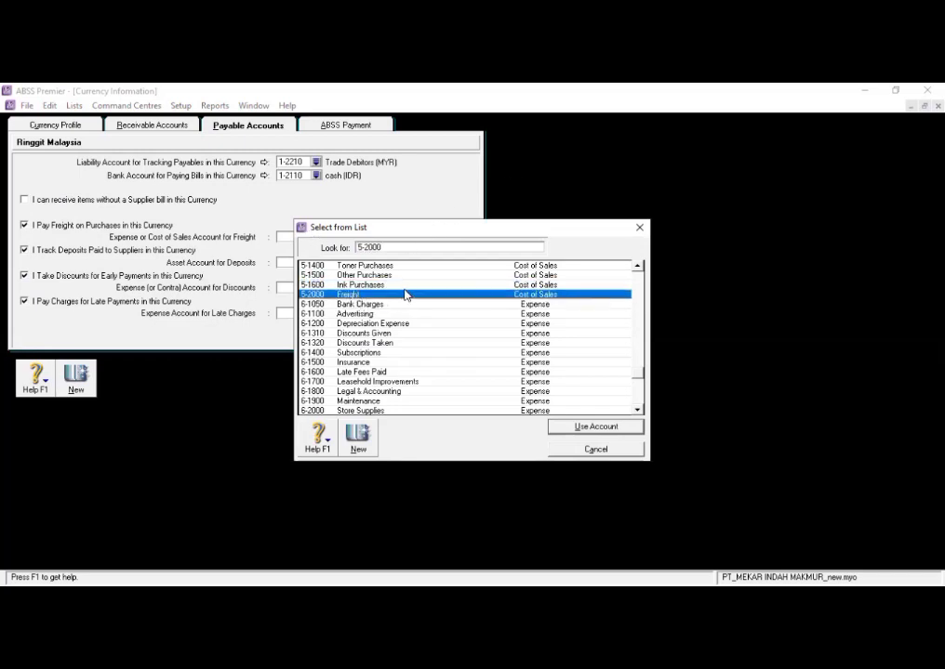
pyautogui.click(587, 428)
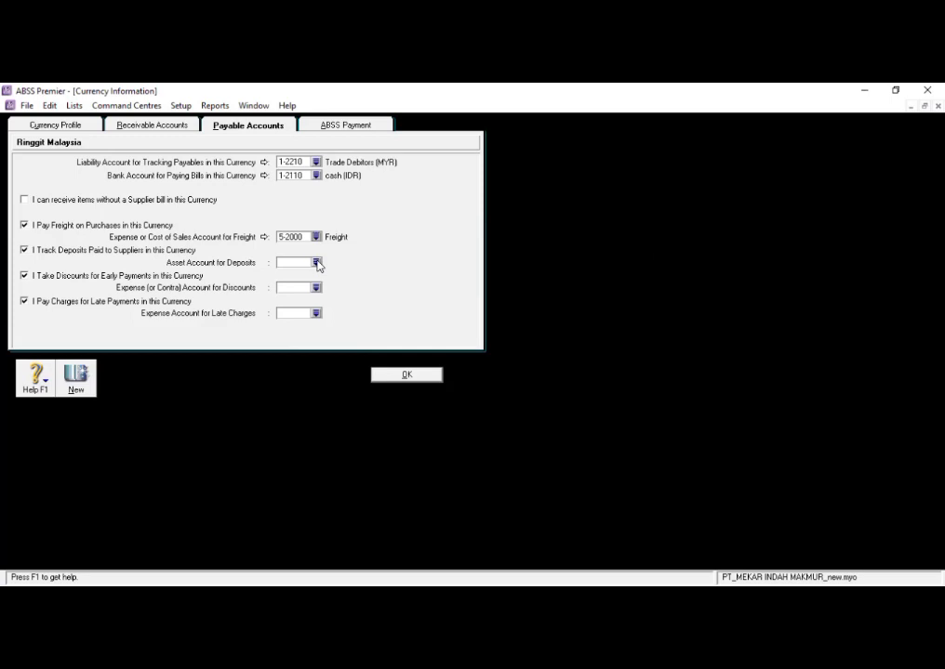
pyautogui.click(316, 263)
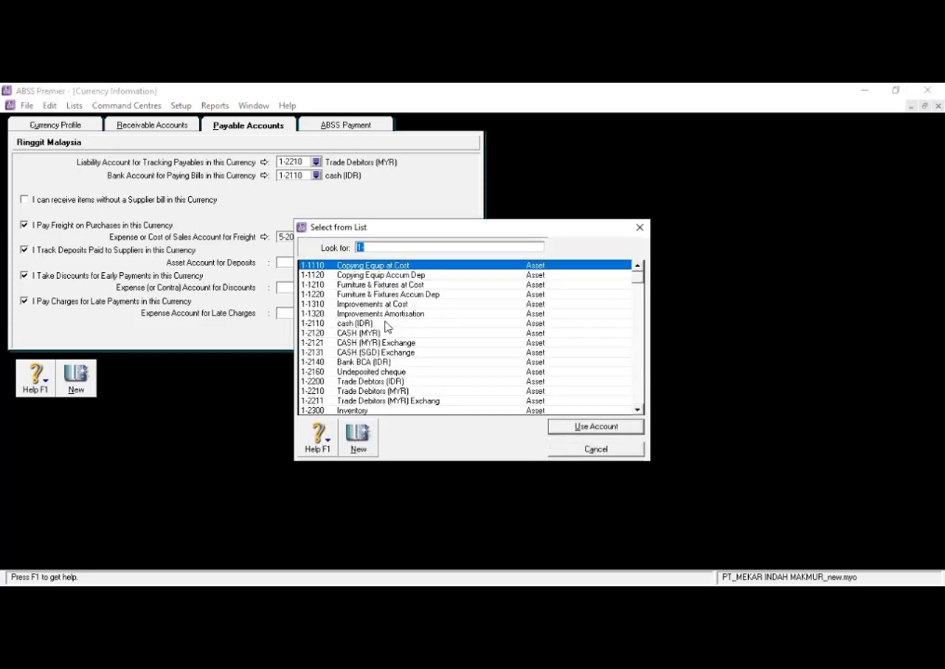
pyautogui.write('1-3100')
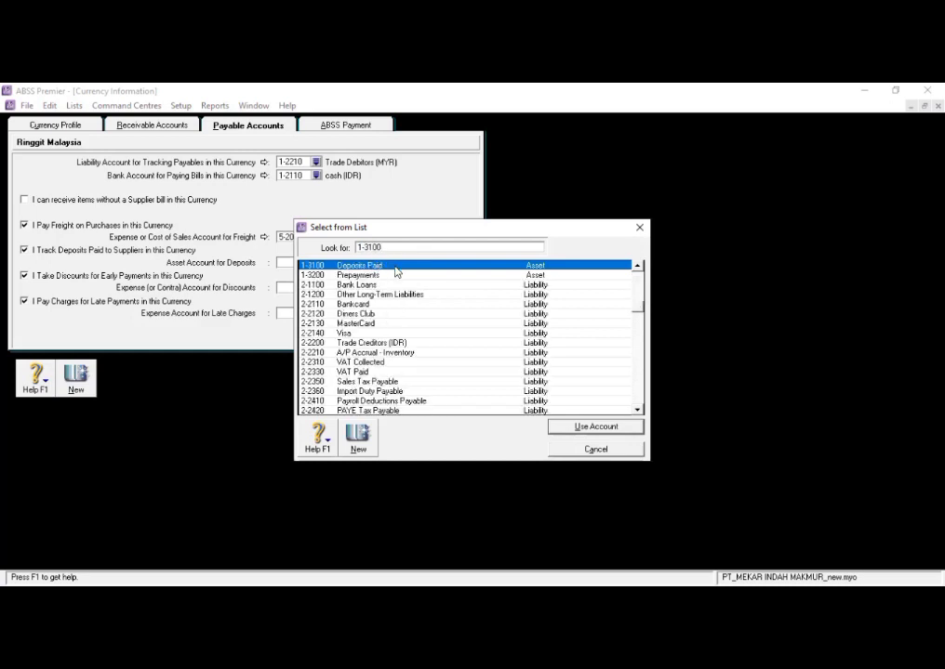
pyautogui.click(561, 426)
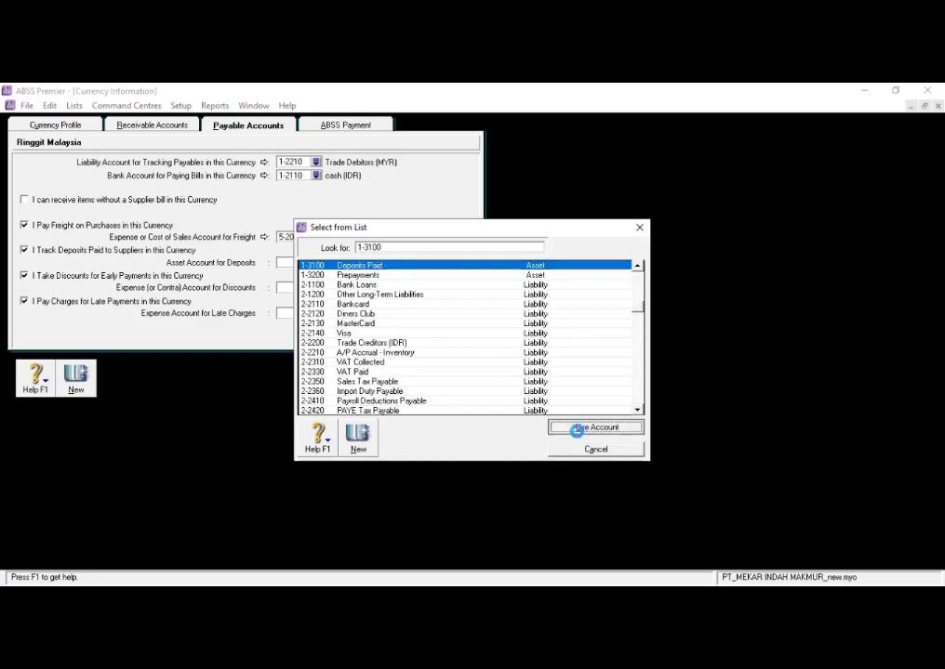
# - Link the payables discounts account to 6-1310 Discounts Given and late charges to 6-1600 Late Fees Paid, saving the currency
pyautogui.click(317, 288)
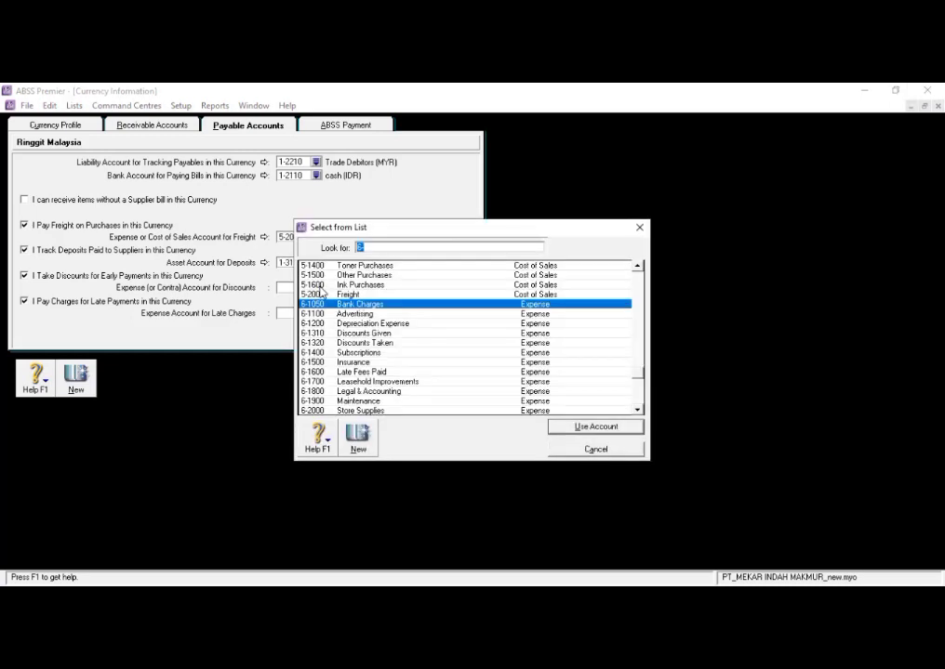
pyautogui.click(385, 335)
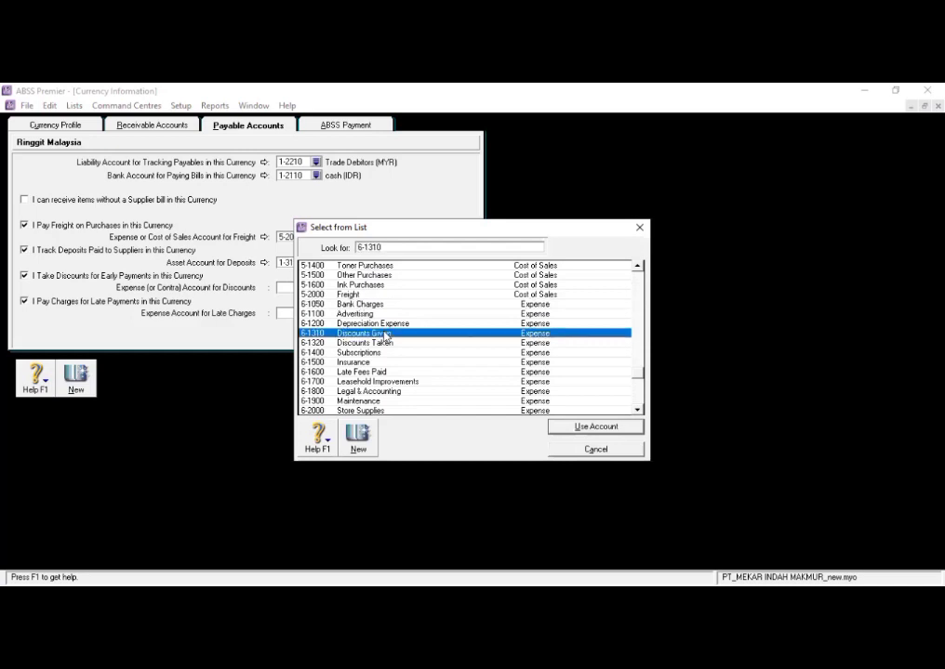
pyautogui.click(560, 425)
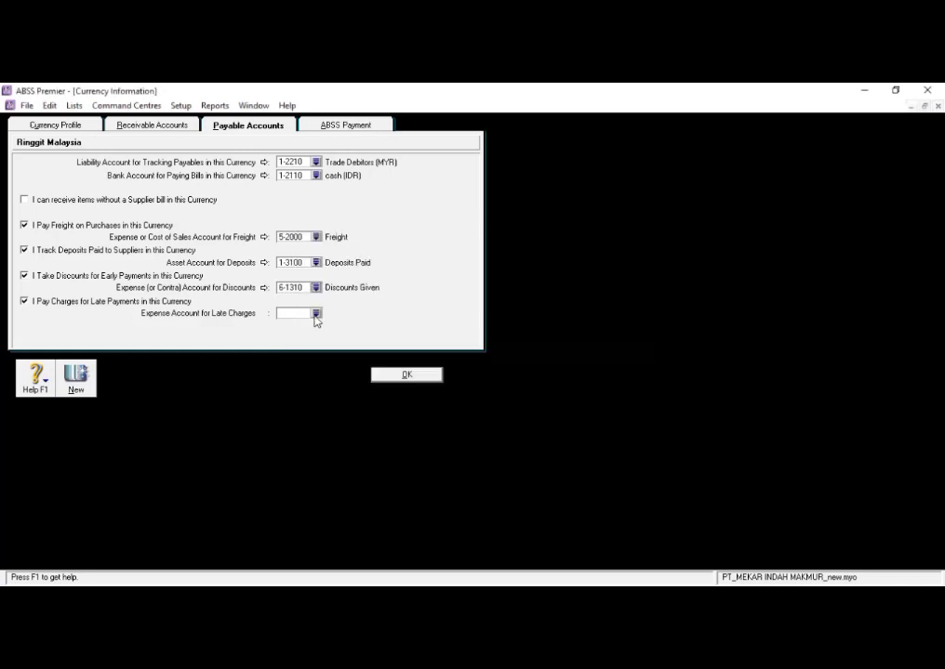
pyautogui.click(316, 314)
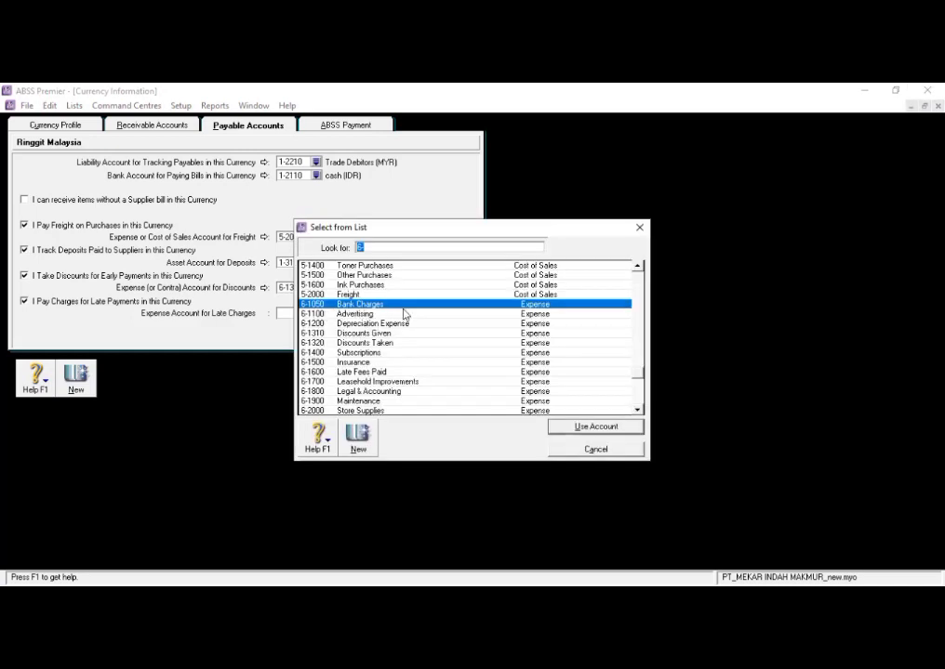
pyautogui.click(383, 372)
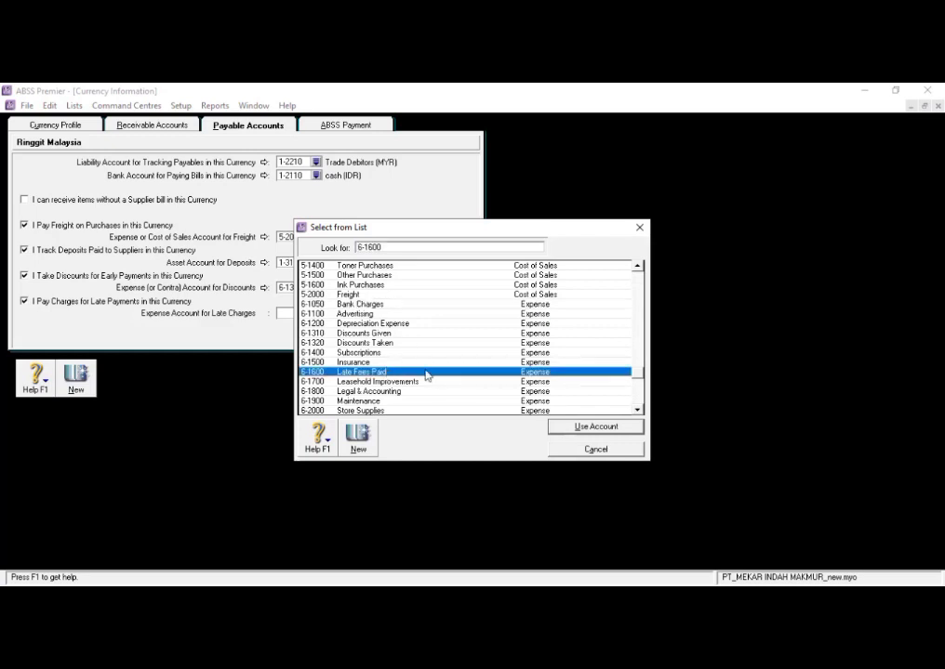
pyautogui.click(595, 426)
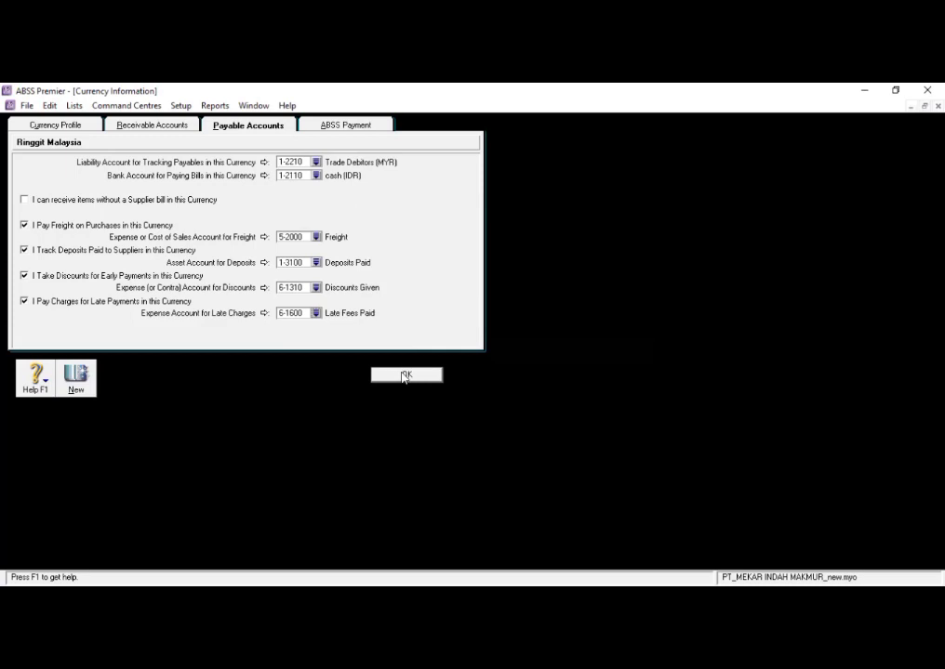
pyautogui.click(404, 376)
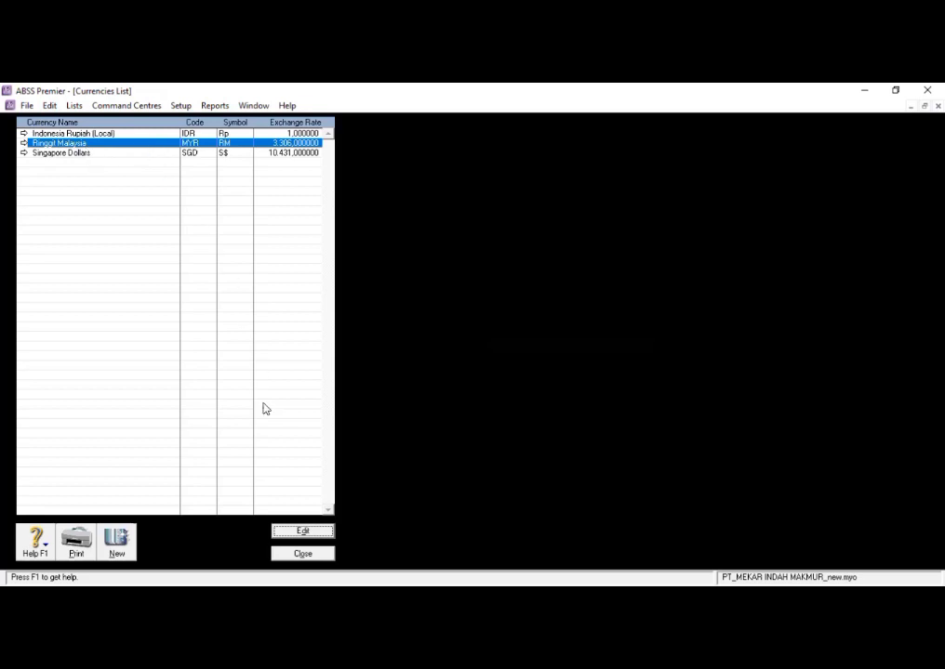
# - Close the currencies list and set the rate of the VAT (Value Added Tax) tax code to 10%
pyautogui.click(288, 555)
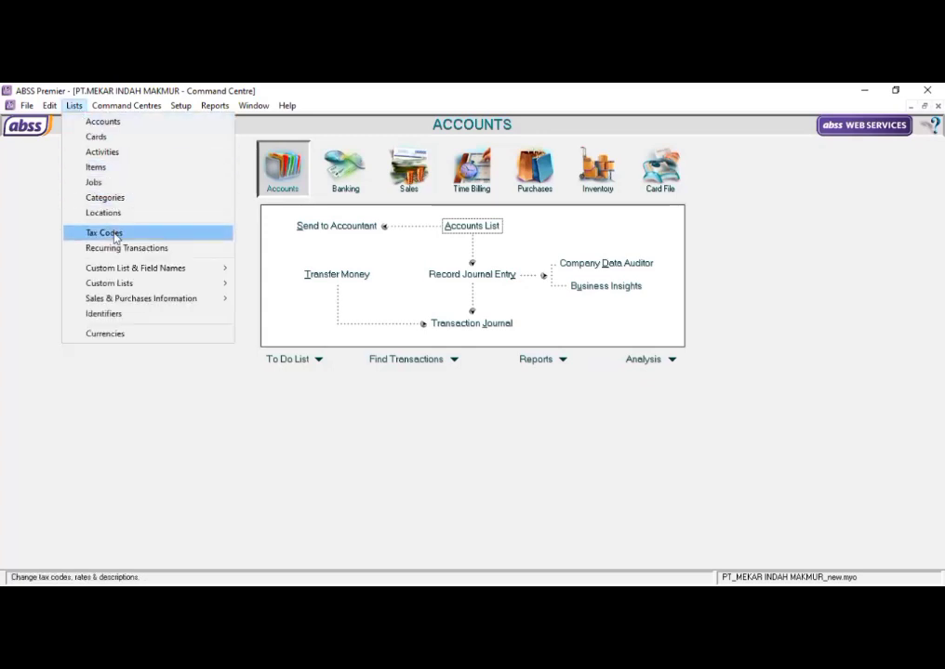
pyautogui.click(115, 238)
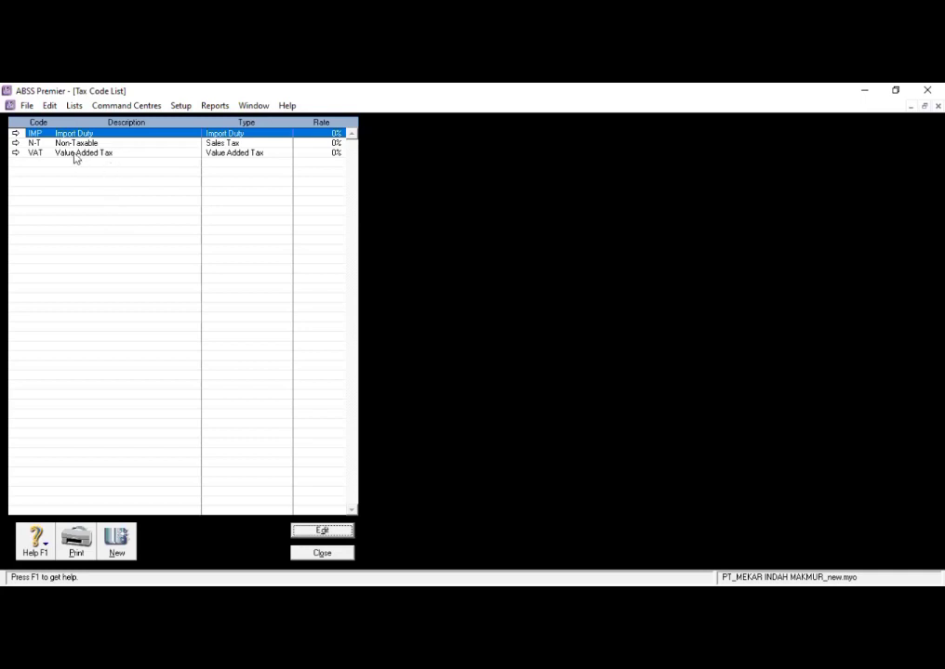
pyautogui.click(36, 155)
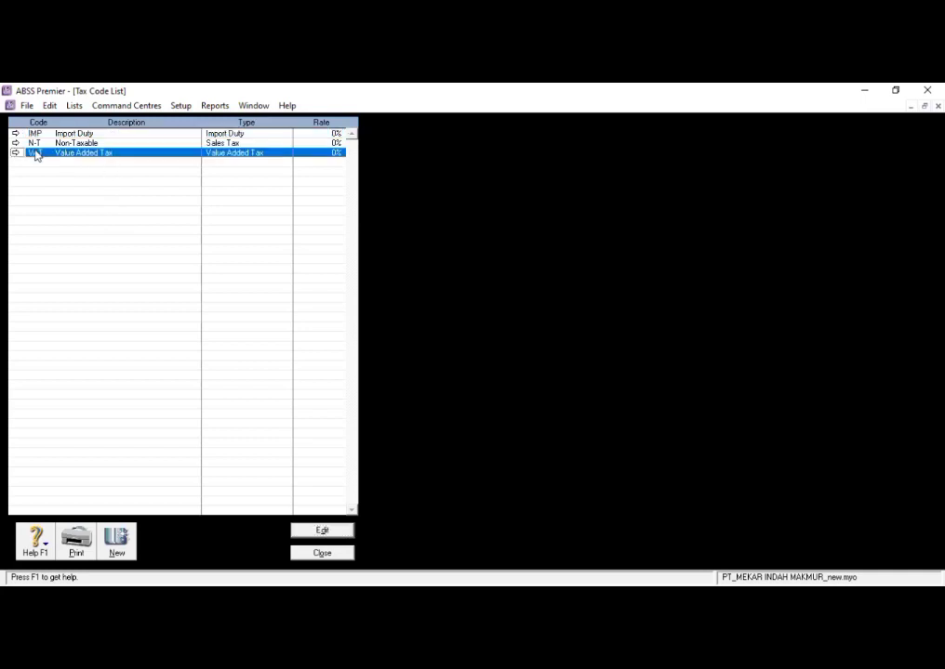
pyautogui.click(323, 531)
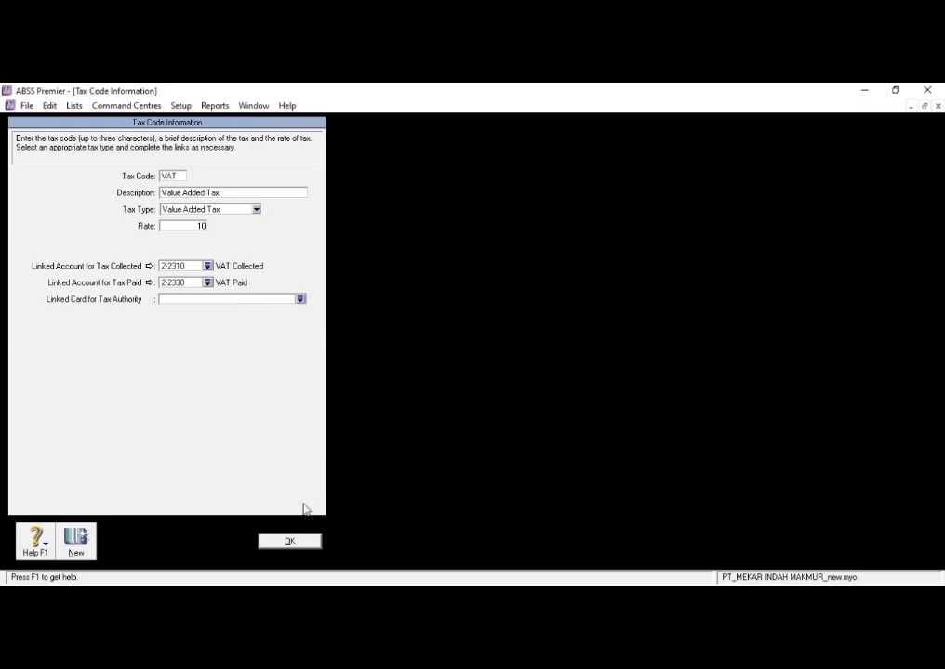
pyautogui.click(272, 542)
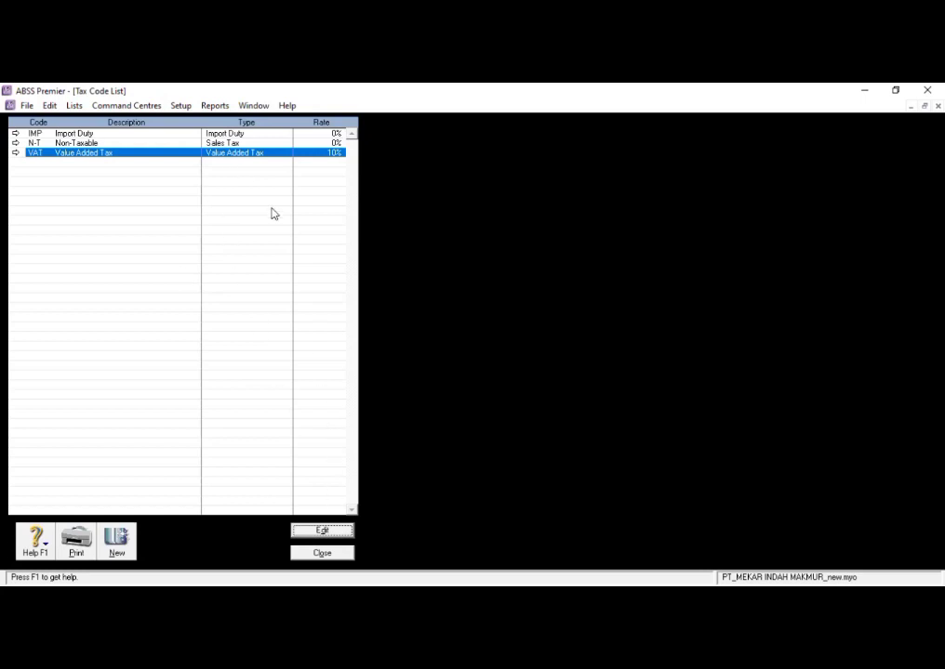
pyautogui.click(312, 554)
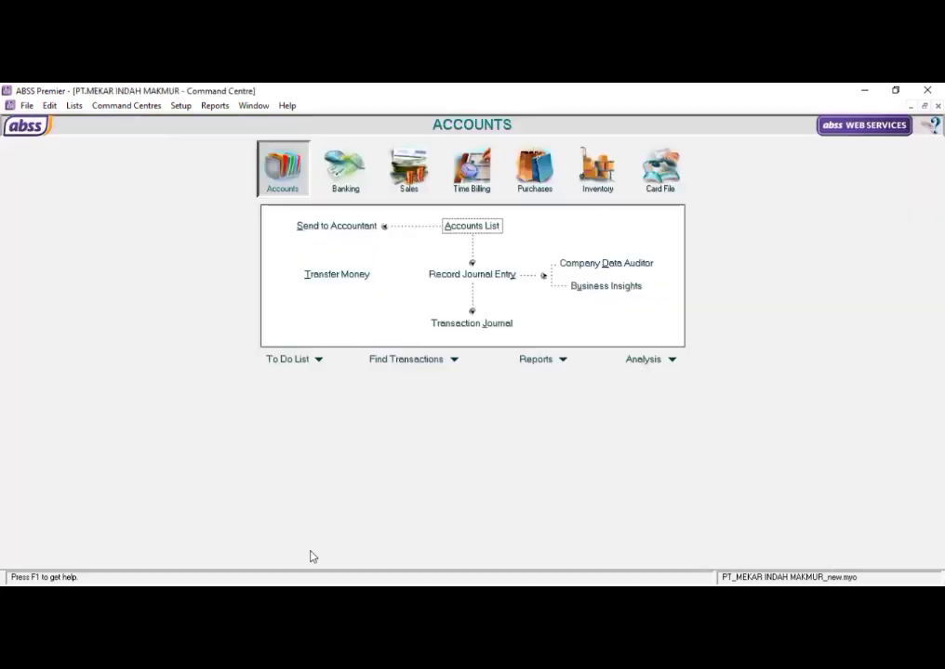
# - Create a detail job in the jobs list with job number P and job name PRODUK
pyautogui.click(74, 106)
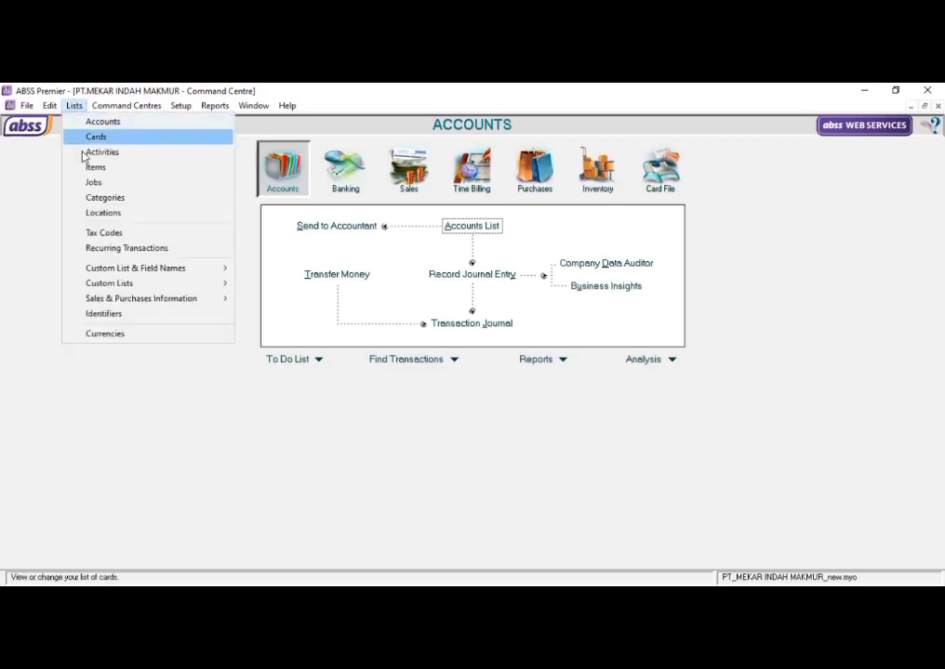
pyautogui.click(85, 183)
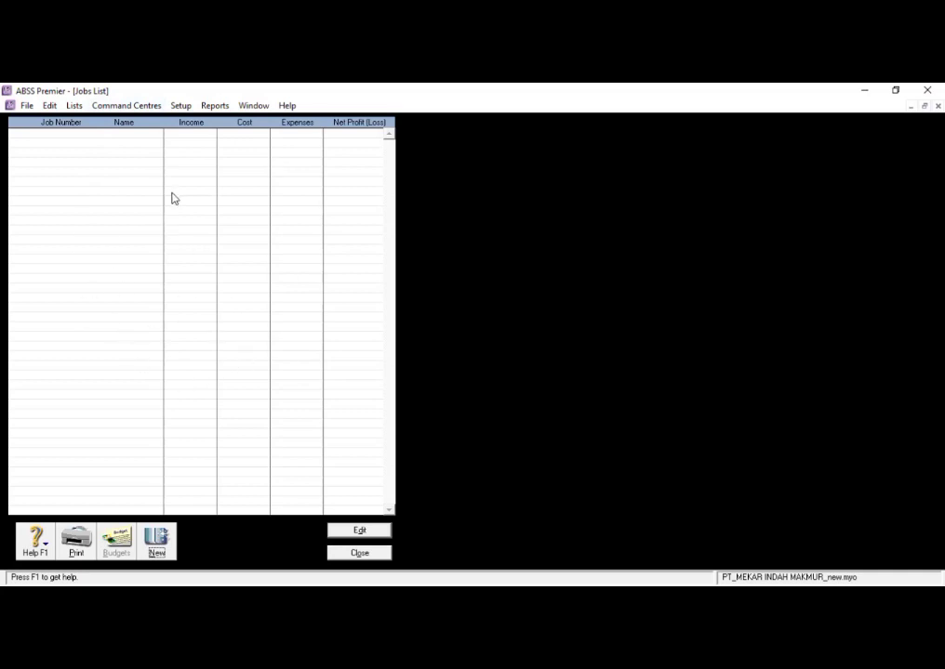
pyautogui.click(156, 539)
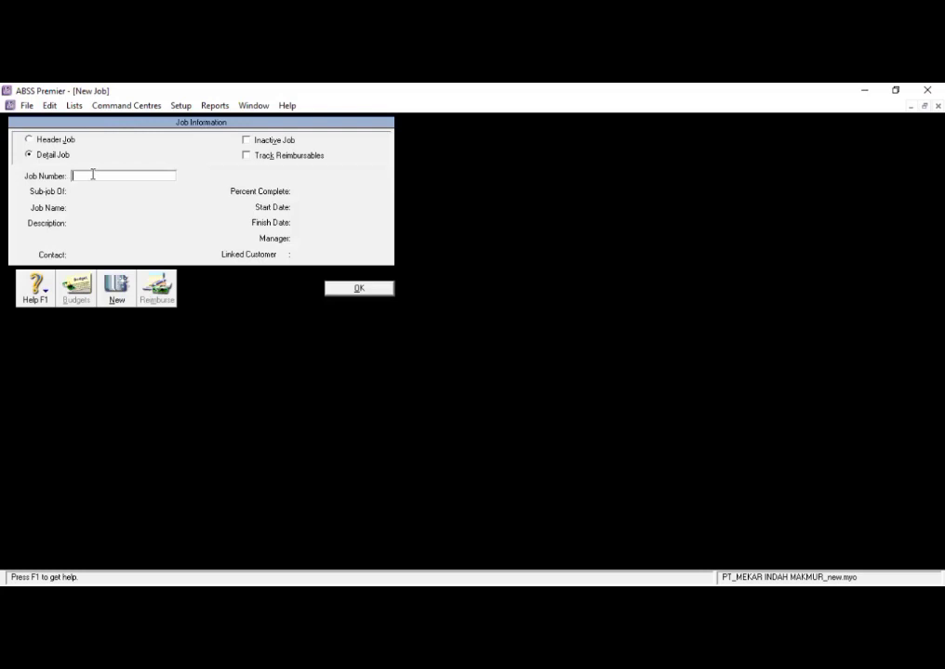
pyautogui.write('P')
pyautogui.press('Tab')
pyautogui.click(108, 207)
pyautogui.press('BackSpace')
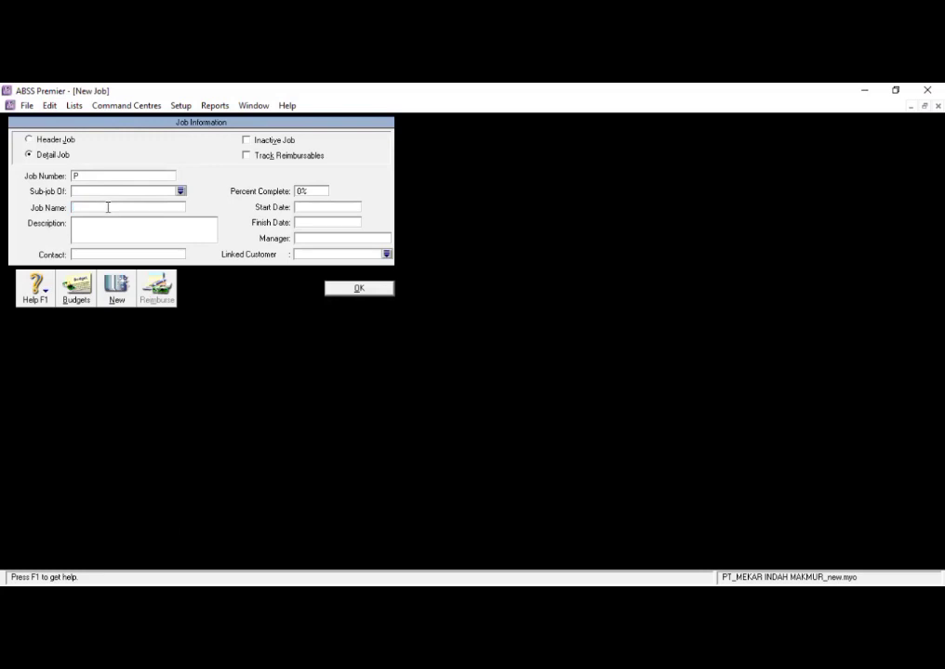
pyautogui.write('PRODUK')
pyautogui.click(341, 290)
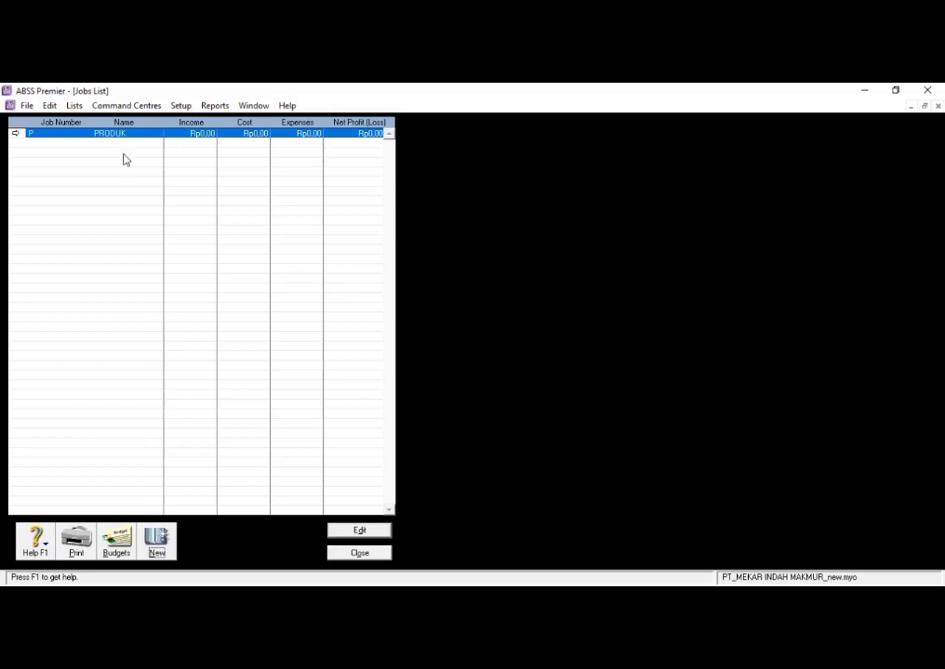
# - Create a second detail job with job number J and job name JASA, and close the jobs list
pyautogui.click(156, 539)
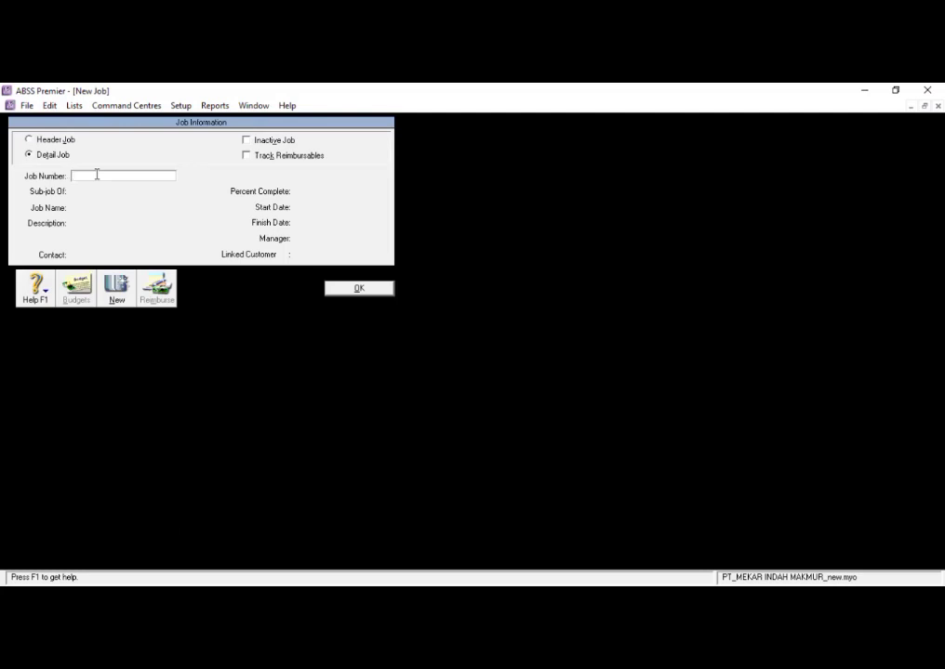
pyautogui.write('J')
pyautogui.press('Tab')
pyautogui.click(111, 208)
pyautogui.write('JASA')
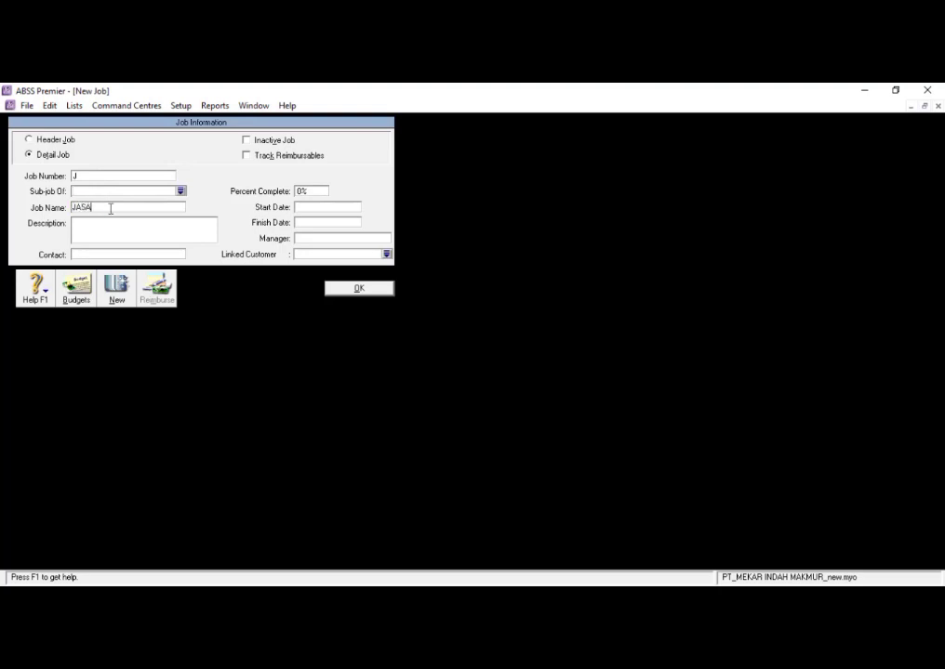
pyautogui.click(367, 289)
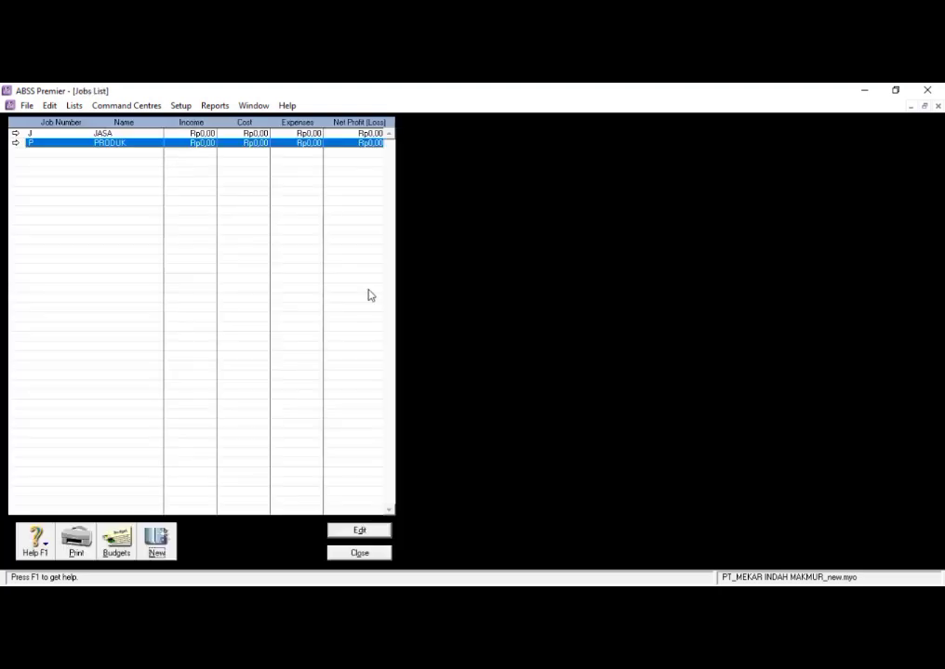
pyautogui.click(360, 554)
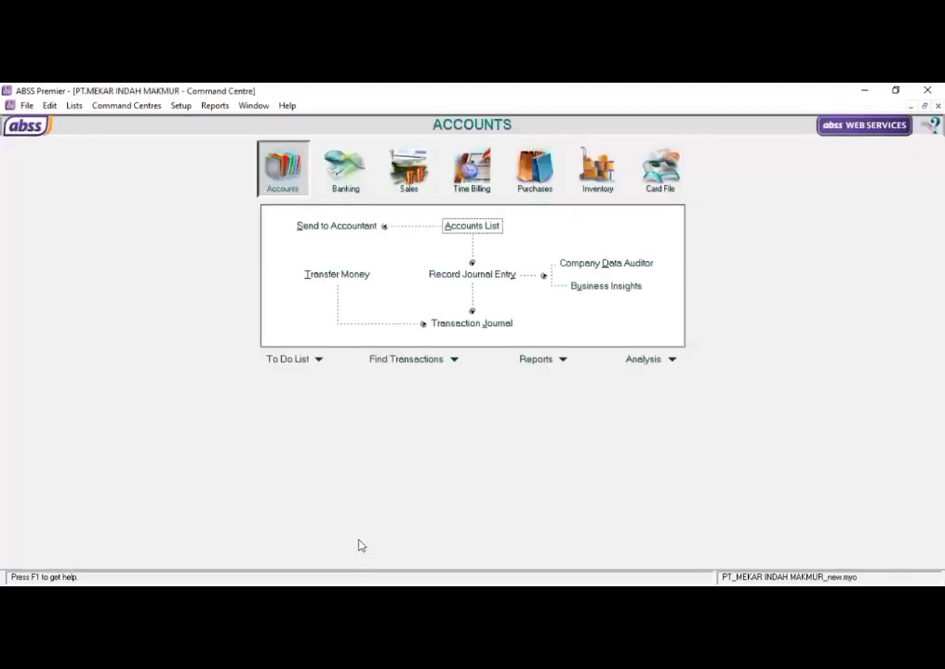
# - Create a category in the categories list with ID L and name LOCAL
pyautogui.click(69, 107)
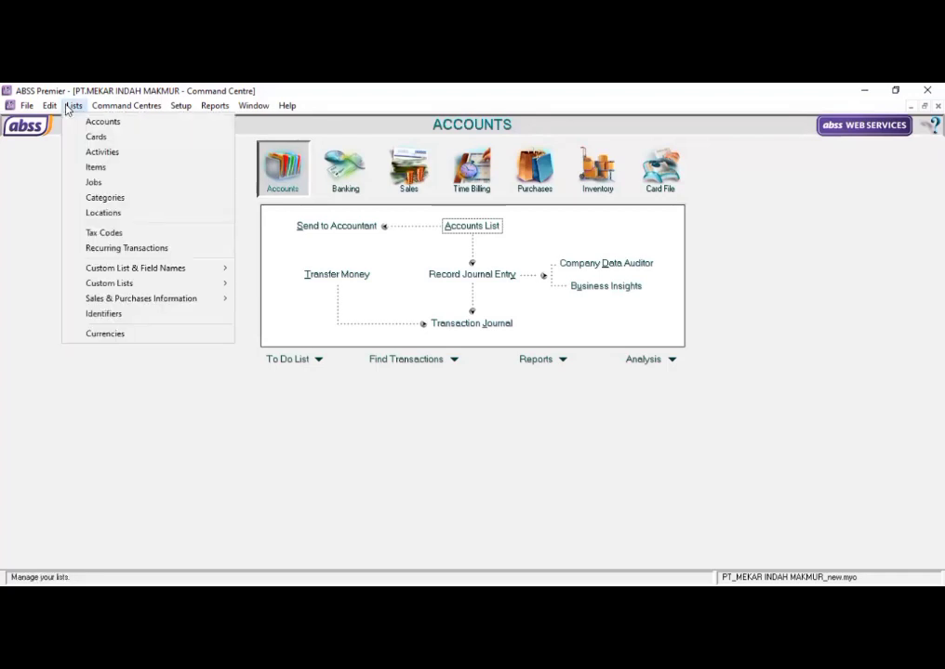
pyautogui.click(100, 201)
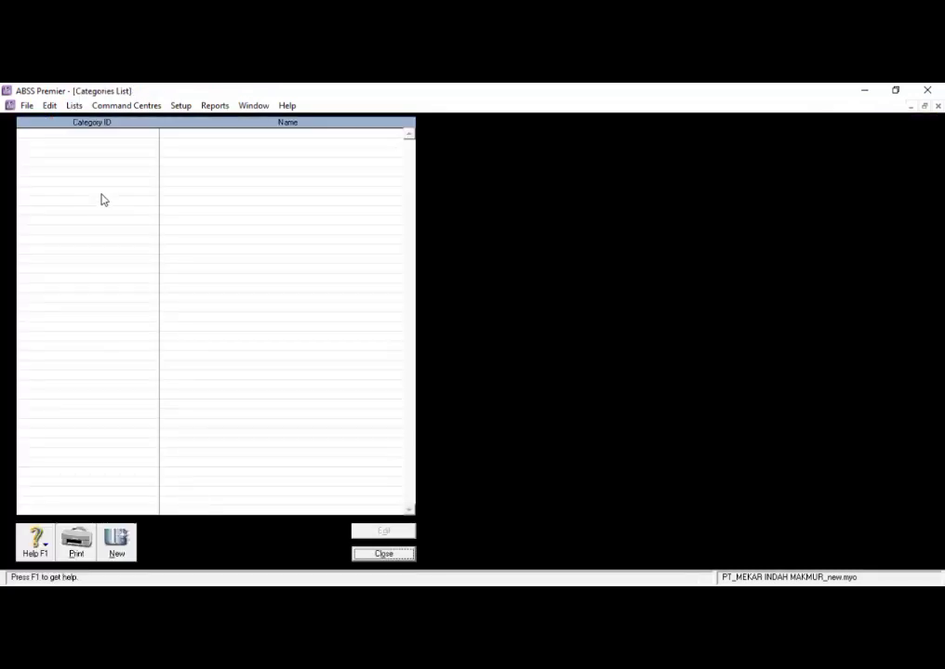
pyautogui.click(116, 542)
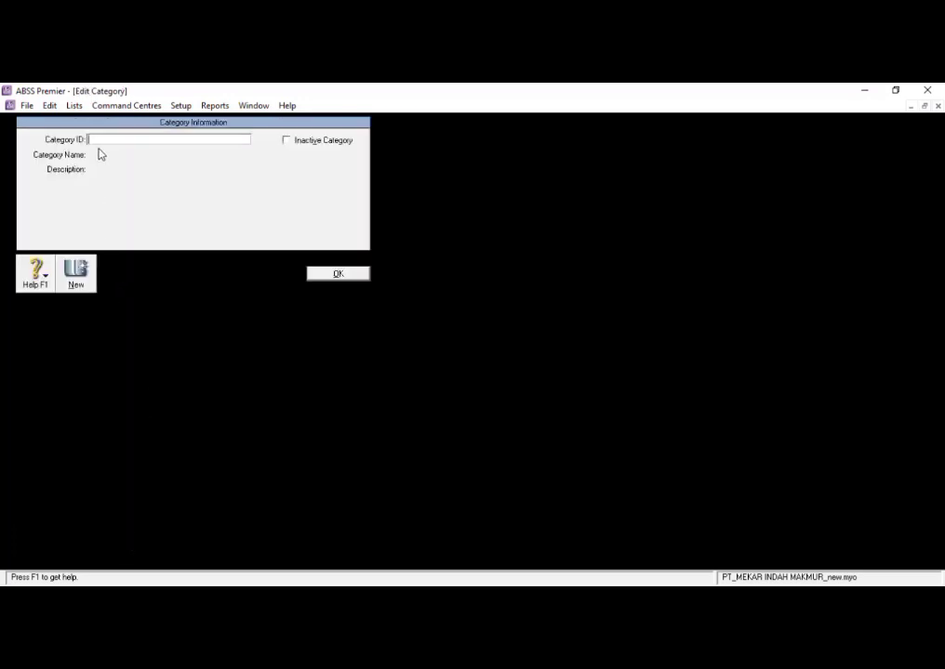
pyautogui.write('L')
pyautogui.press('Tab')
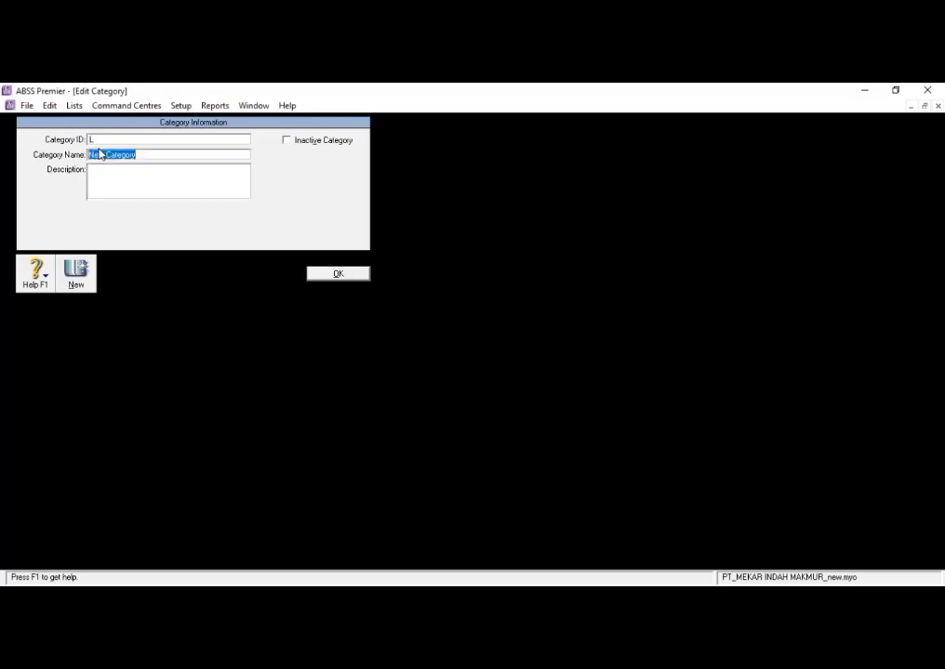
pyautogui.press('BackSpace')
pyautogui.write('LOCAL')
pyautogui.click(311, 276)
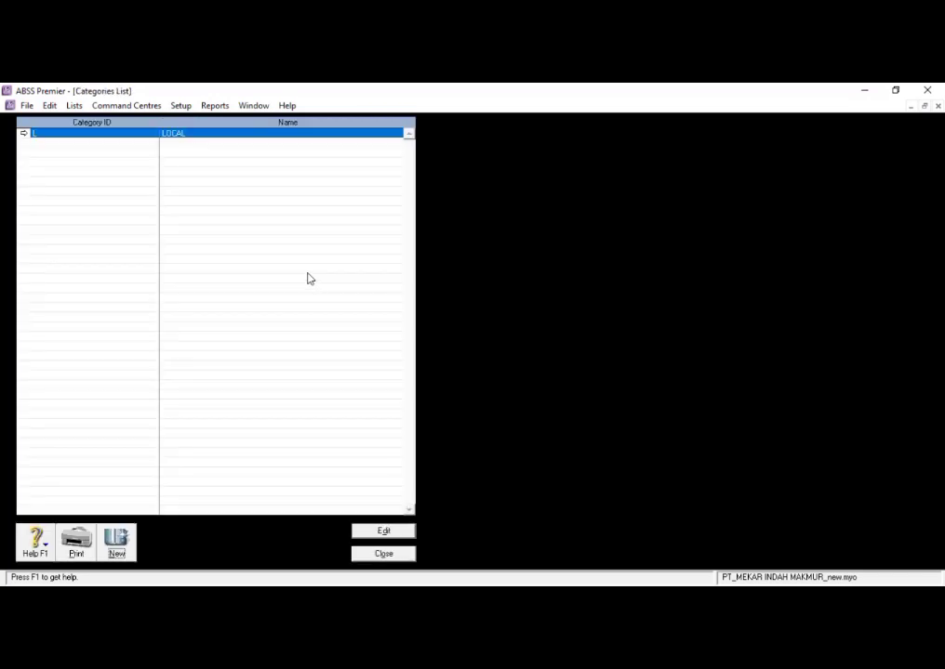
# - Create a second category with ID O and name OVERSEAS, and close the categories list
pyautogui.click(121, 541)
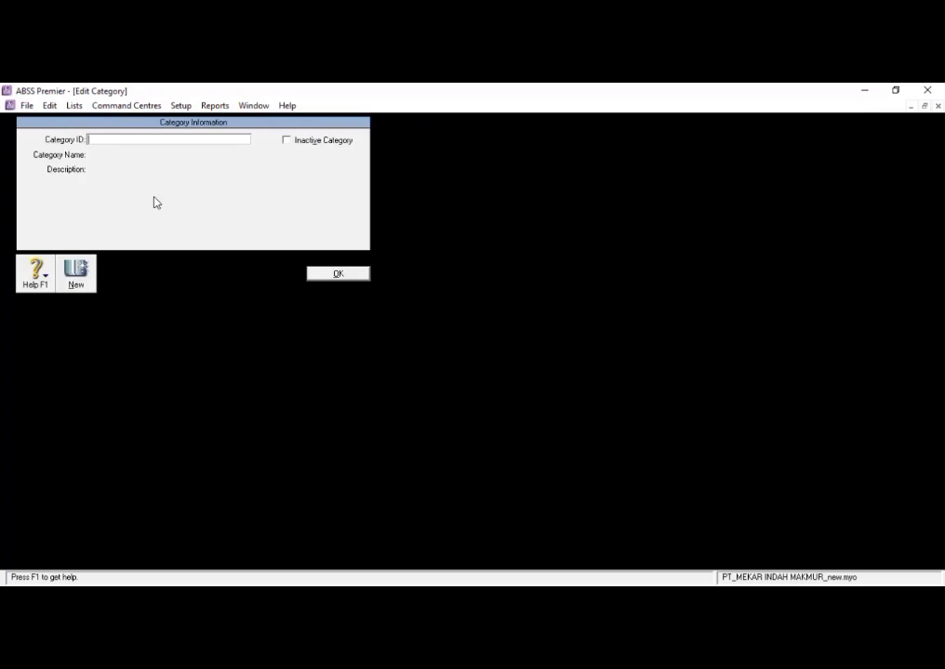
pyautogui.write('0')
pyautogui.press('Tab')
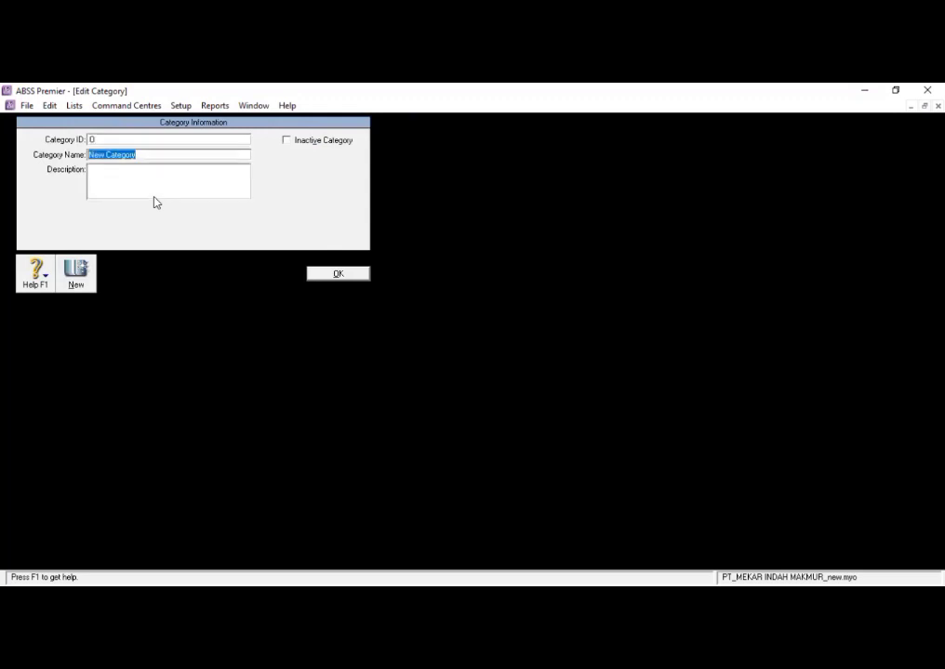
pyautogui.press('BackSpace')
pyautogui.write('VER')
pyautogui.press('BackSpace')
pyautogui.press('BackSpace')
pyautogui.press('BackSpace')
pyautogui.write('0VERSEAS')
pyautogui.click(338, 273)
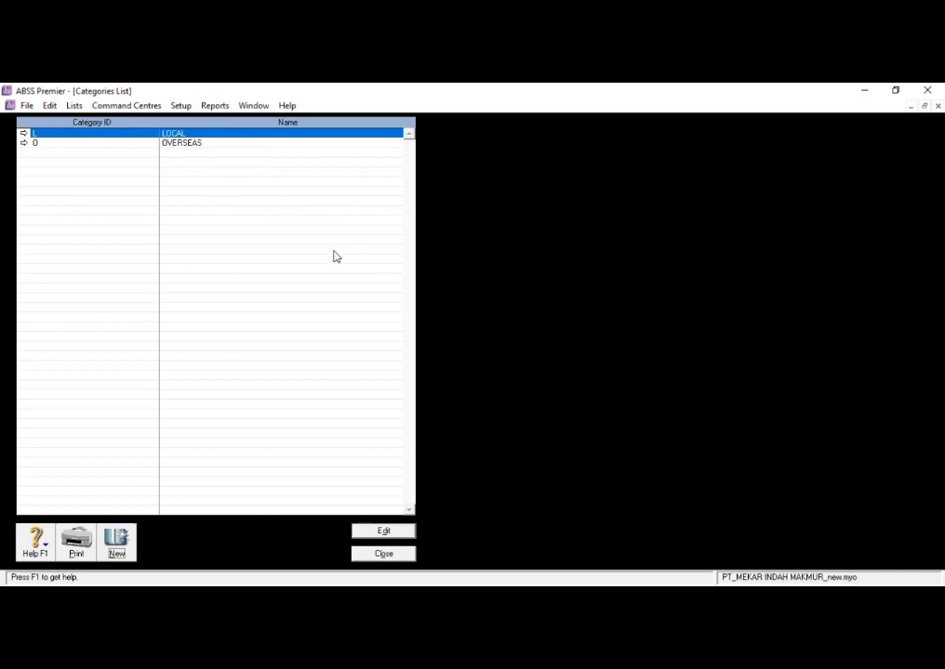
pyautogui.click(389, 553)
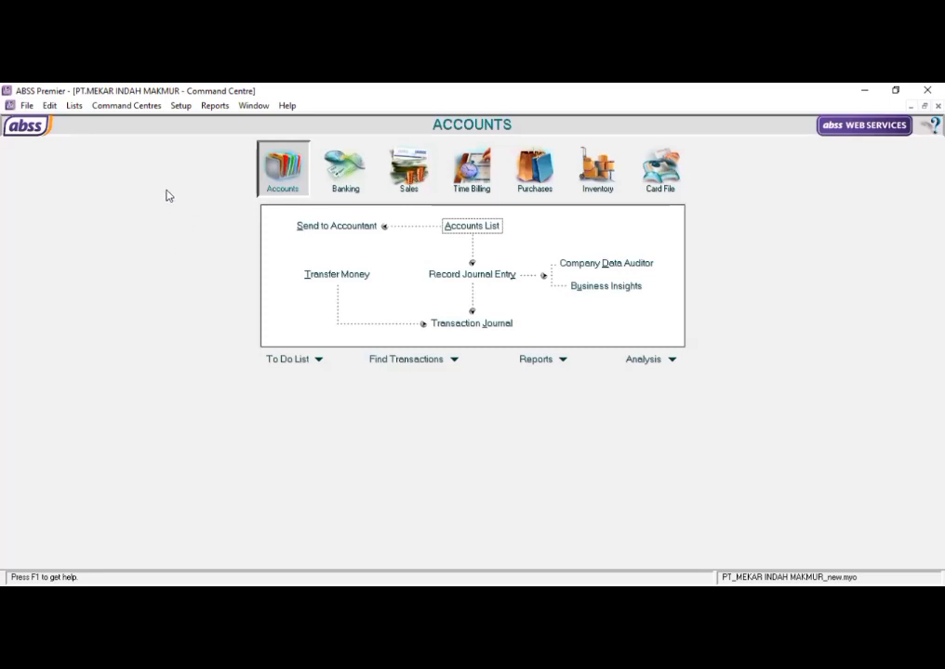
# - Rename the custom price levels A, B and C as IDR, MYR and SDG respectively
pyautogui.click(74, 106)
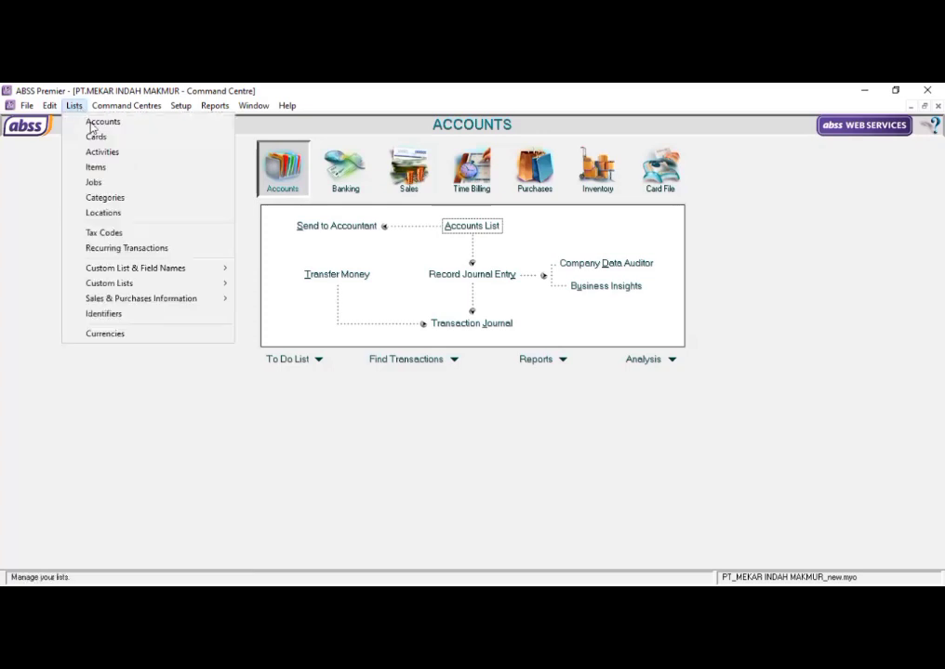
pyautogui.moveTo(130, 270)
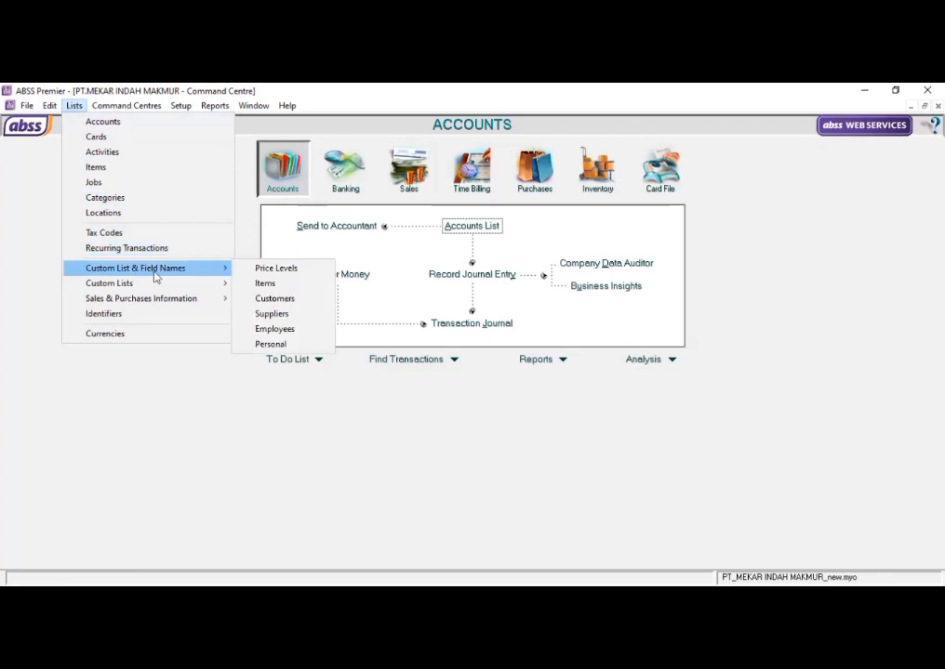
pyautogui.click(259, 270)
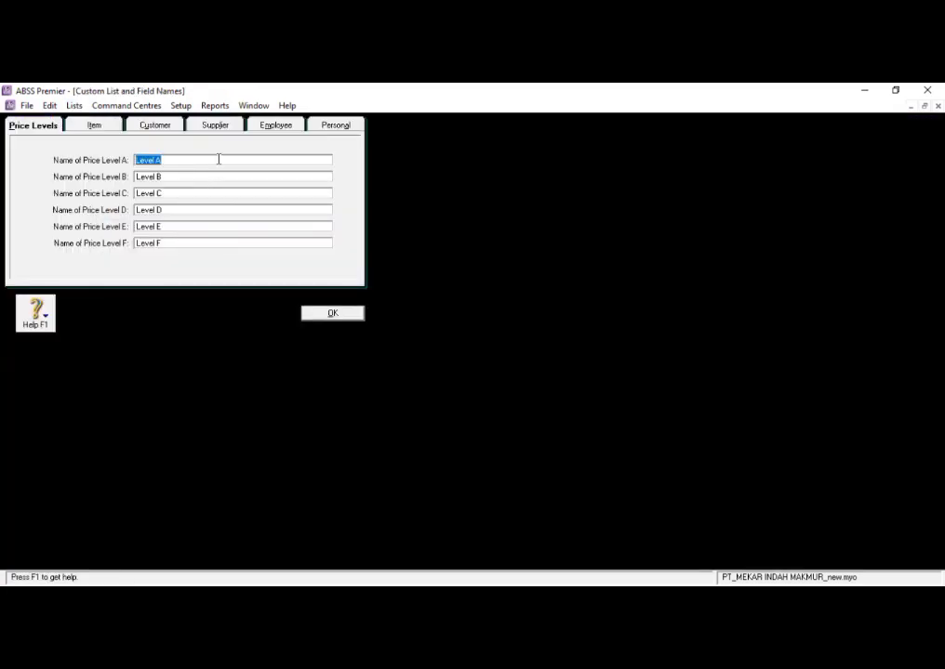
pyautogui.press('BackSpace')
pyautogui.write('IDR')
pyautogui.click(182, 176)
pyautogui.press('BackSpace')
pyautogui.write('MYR')
pyautogui.click(190, 193)
pyautogui.write('SDG')
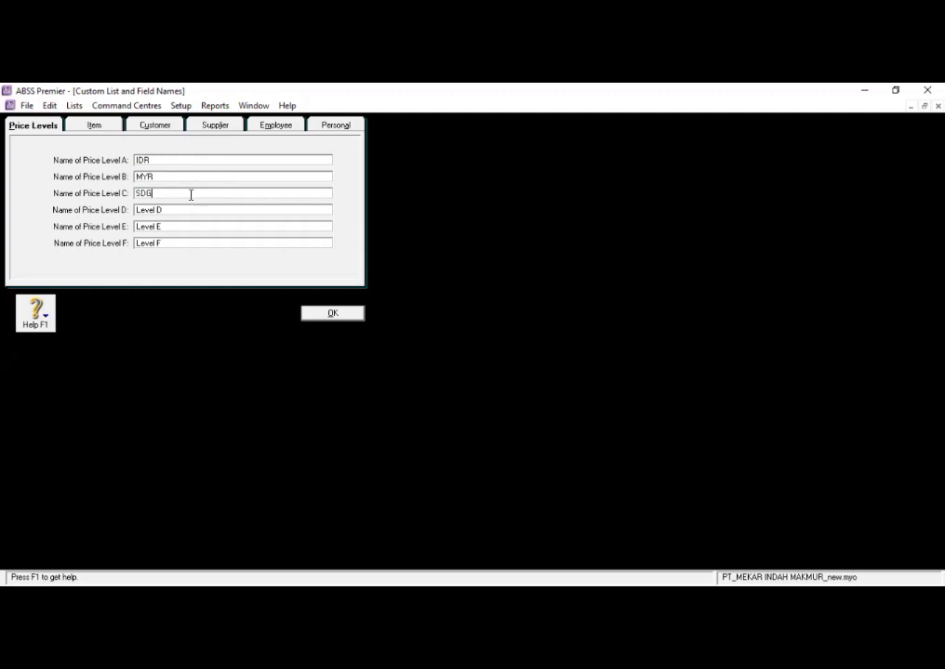
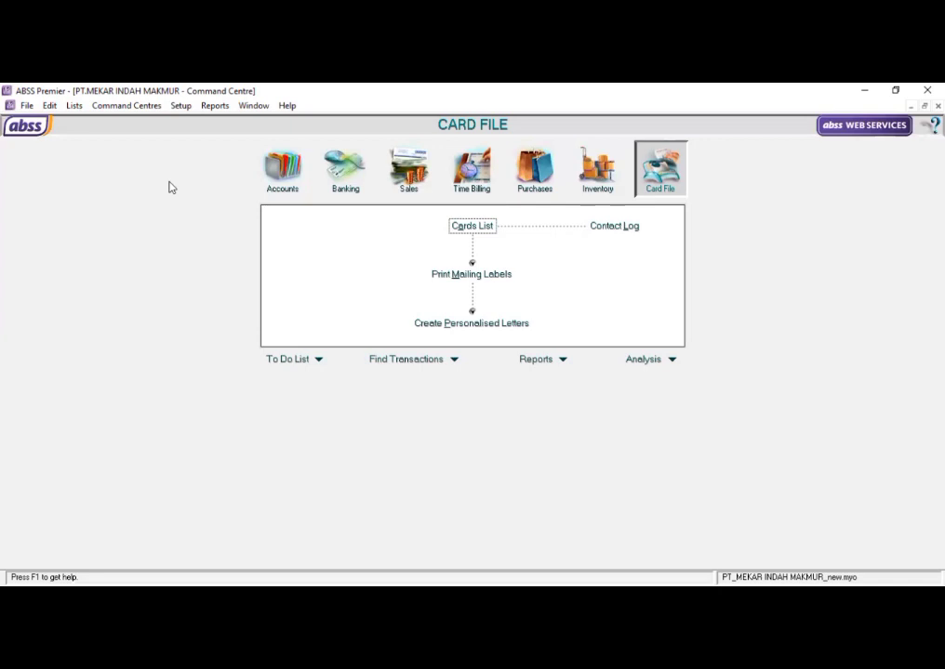
# - Create a customer card in the cards list with the company name PT. Bighit and enter its card ID
pyautogui.click(146, 112)
pyautogui.click(654, 187)
pyautogui.click(479, 230)
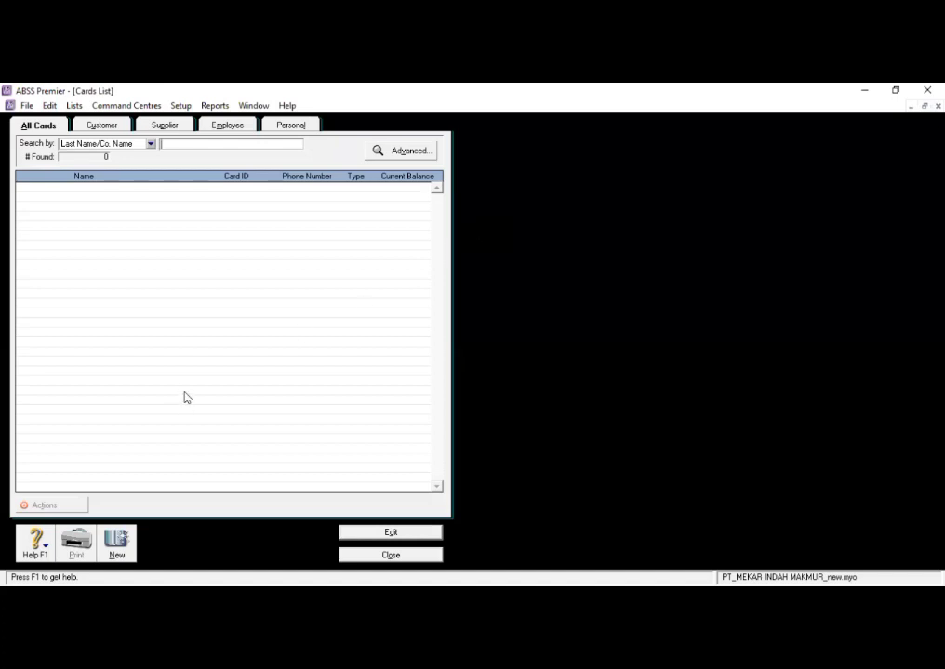
pyautogui.click(114, 547)
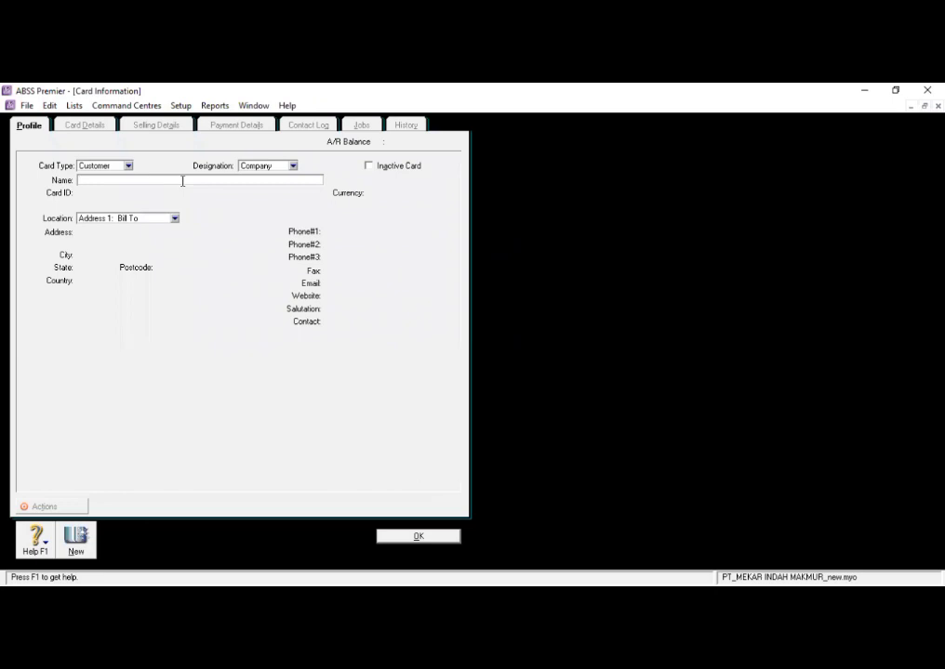
pyautogui.write('PT. Bighit')
pyautogui.press('Tab')
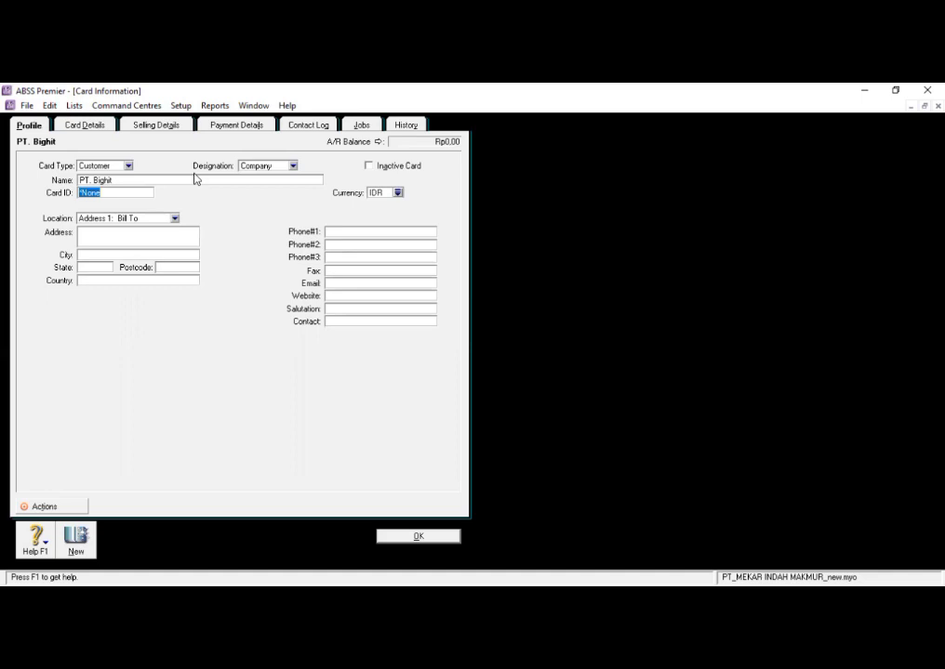
pyautogui.click(128, 196)
pyautogui.press('BackSpace')
pyautogui.press('BackSpace')
pyautogui.press('BackSpace')
pyautogui.press('BackSpace')
pyautogui.press('BackSpace')
pyautogui.write('C001')
# - Enter the street address for the PT. Bighit customer card's bill-to location
pyautogui.click(162, 234)
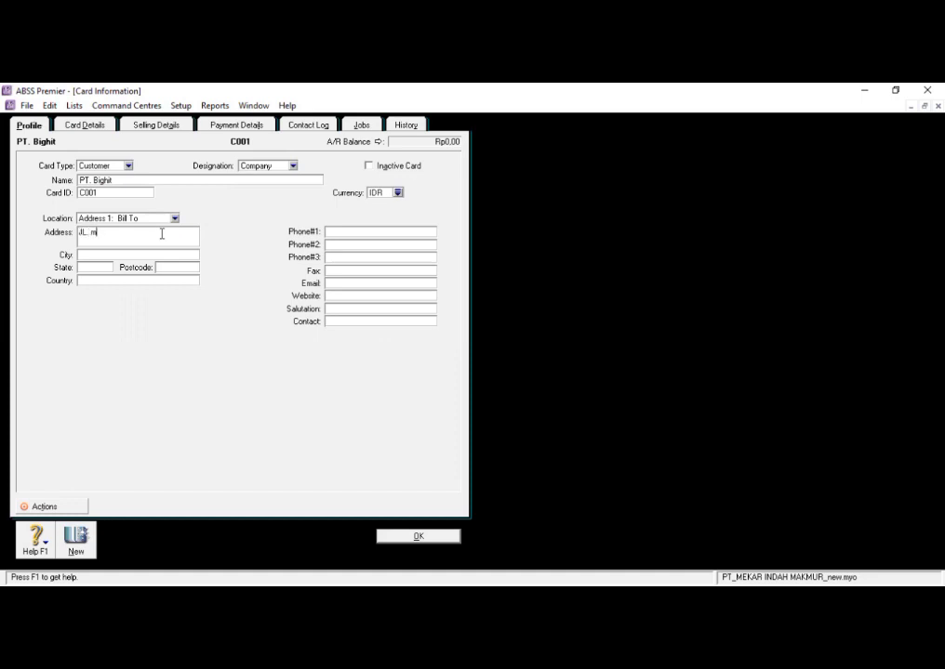
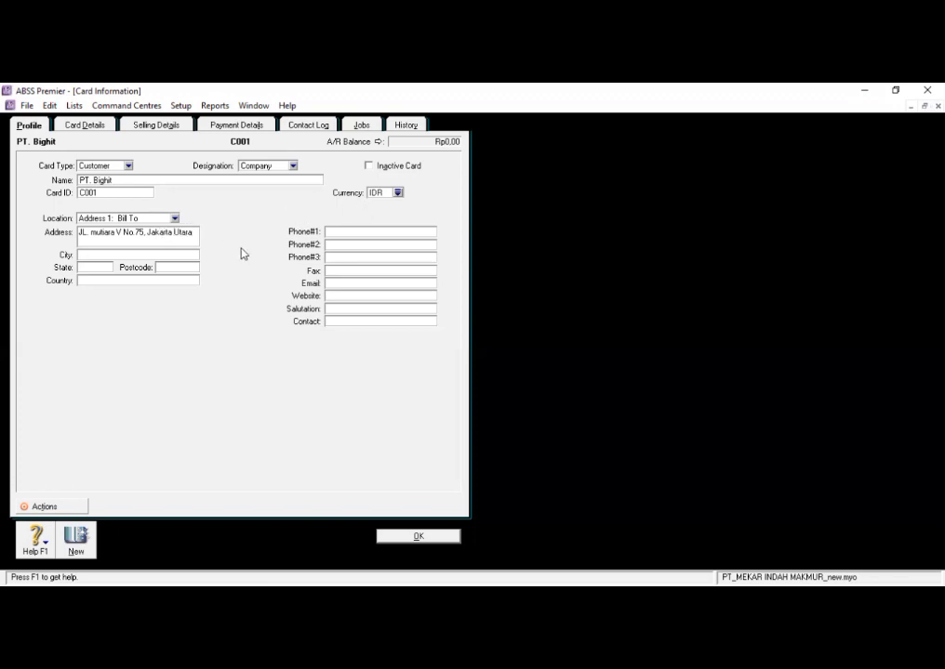
# - Set the PT. Bighit card's currency to SGD, Singapore Dollars
pyautogui.click(398, 193)
pyautogui.write('SGD')
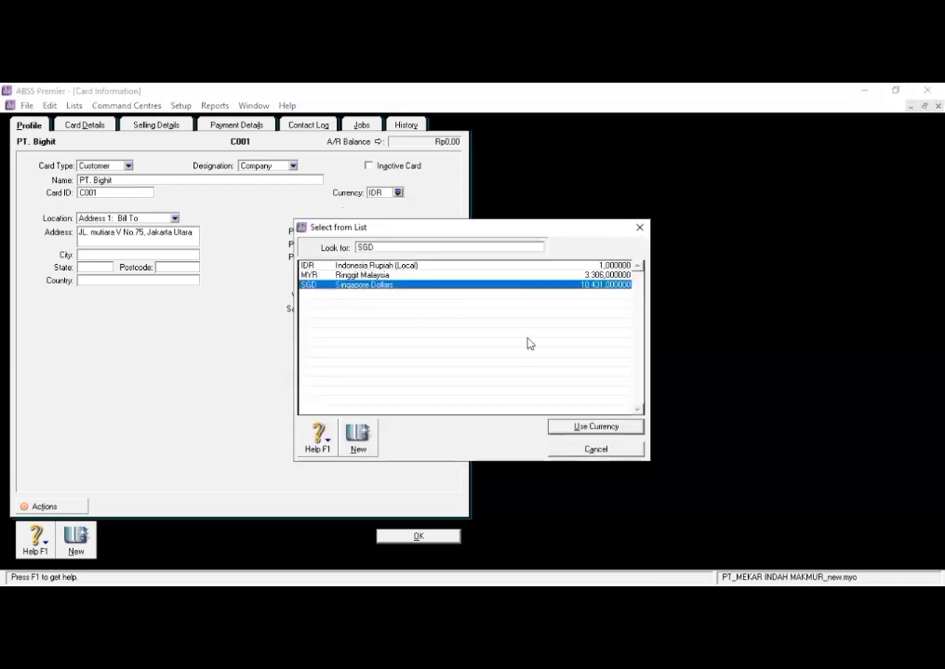
pyautogui.click(585, 429)
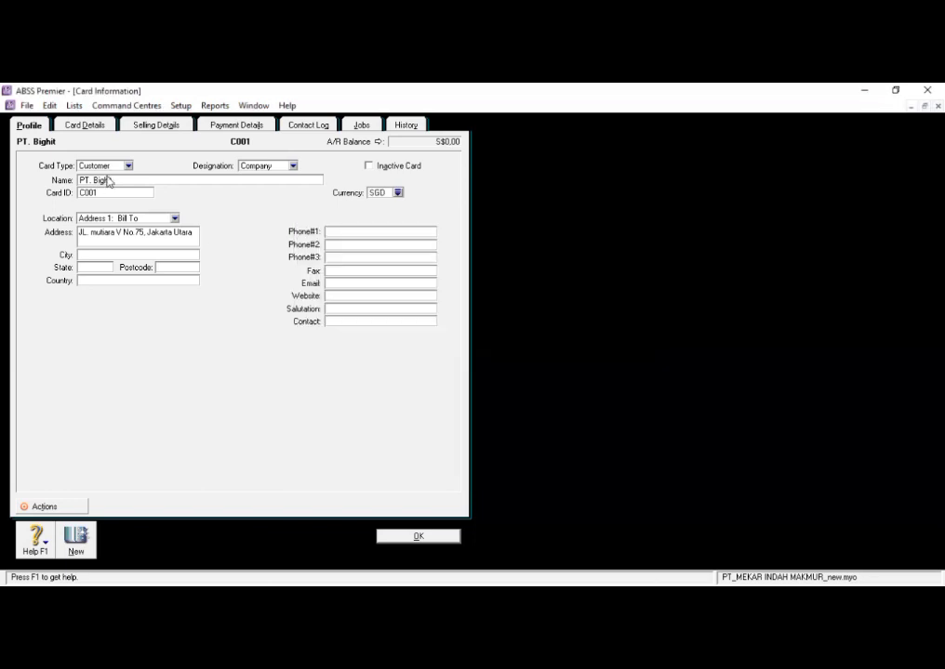
# - In the customer's selling details, set the item price level to SDG and the sale layout to No Default
pyautogui.click(171, 131)
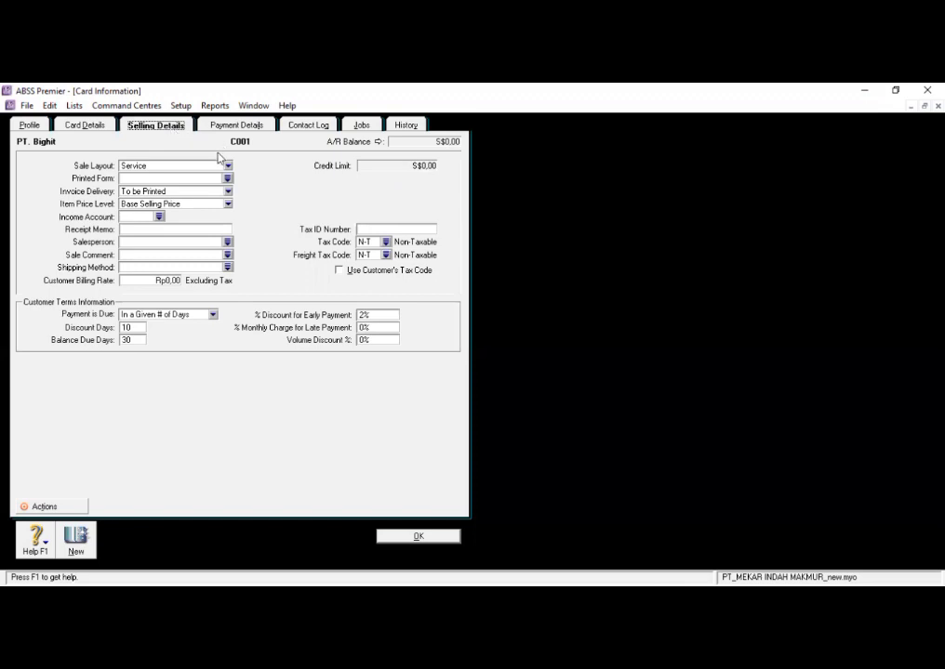
pyautogui.click(228, 204)
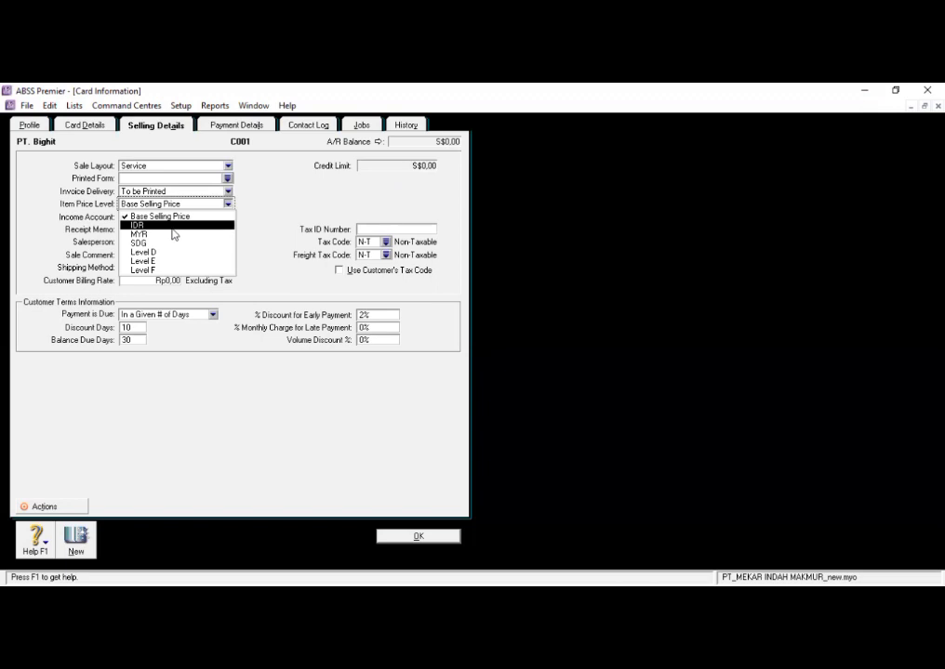
pyautogui.click(147, 240)
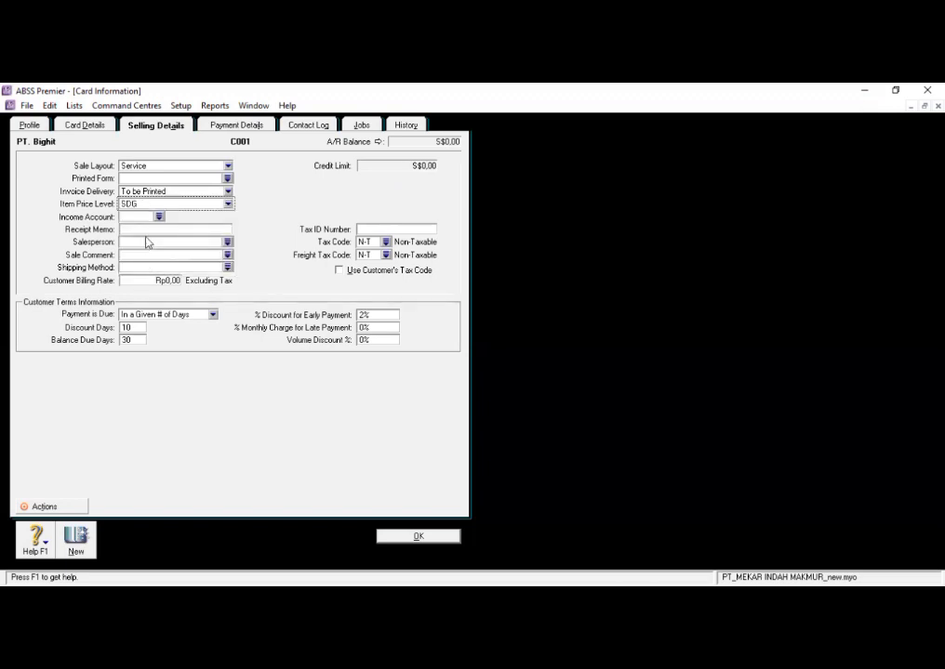
pyautogui.click(218, 167)
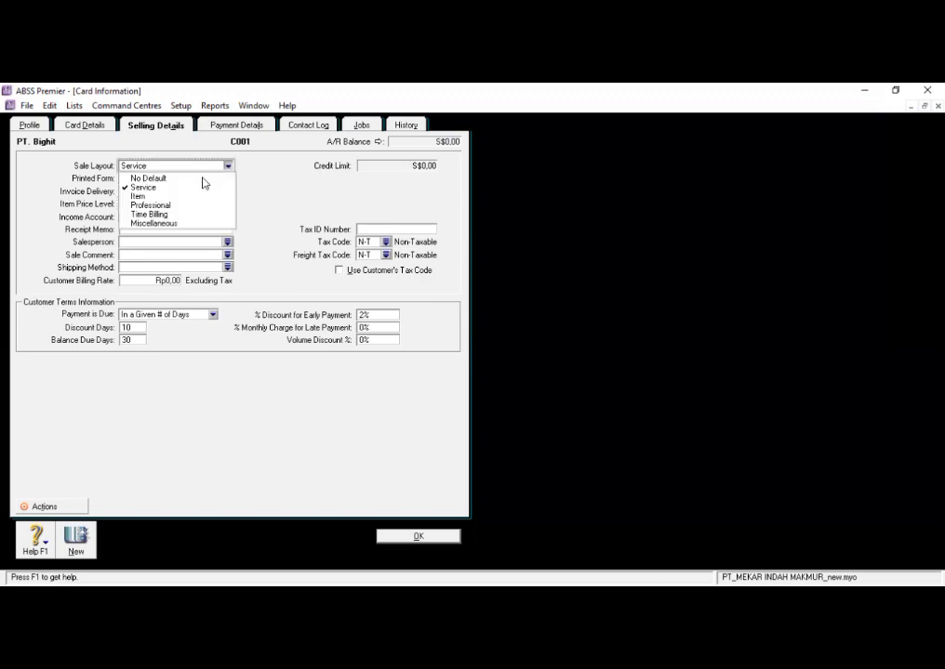
pyautogui.click(204, 178)
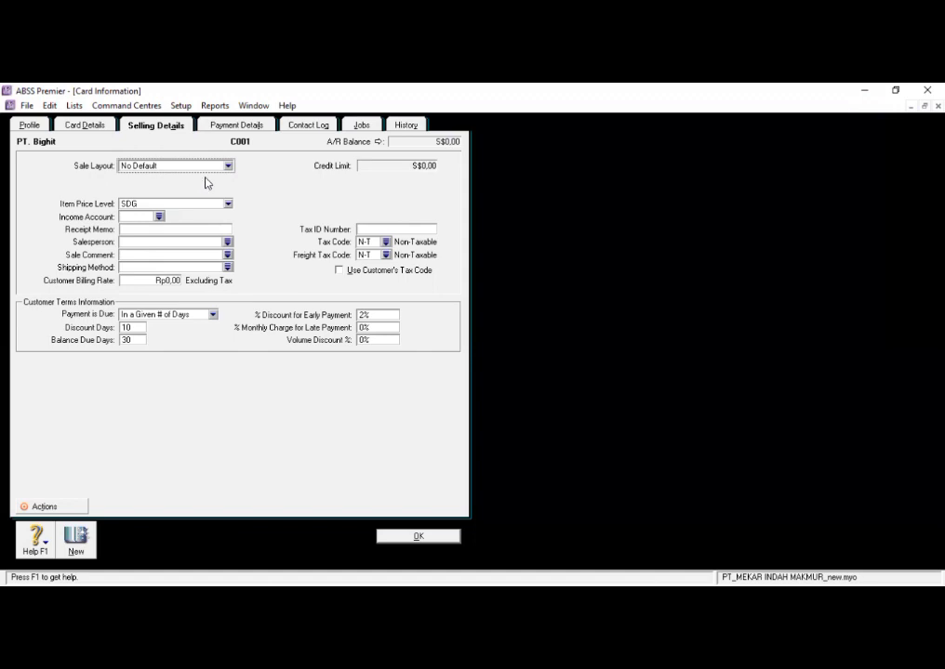
# - Set the customer's tax code to PPN, keep N-T as the freight tax code, and save the card
pyautogui.click(385, 241)
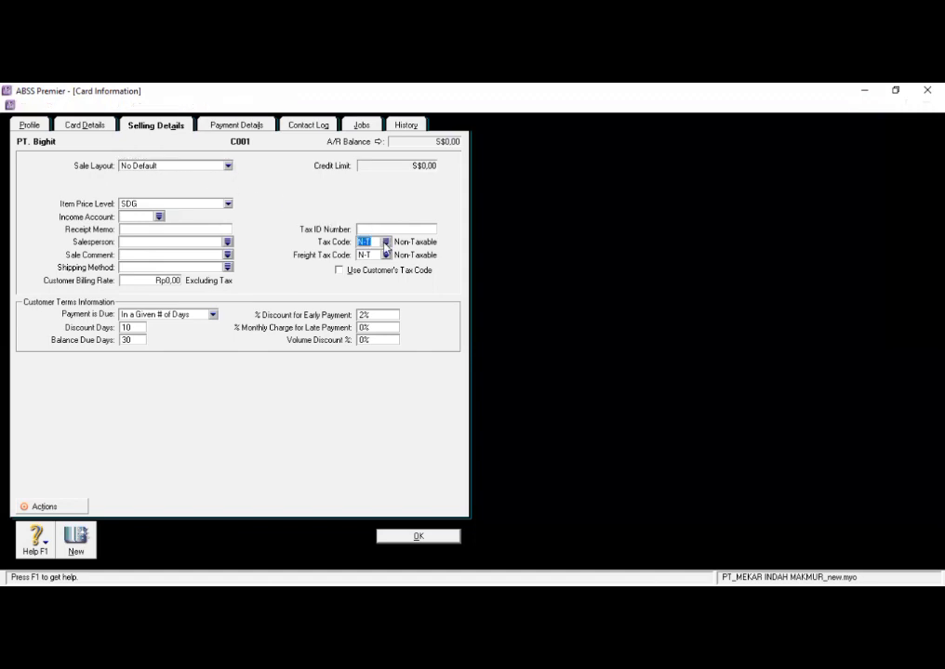
pyautogui.click(350, 285)
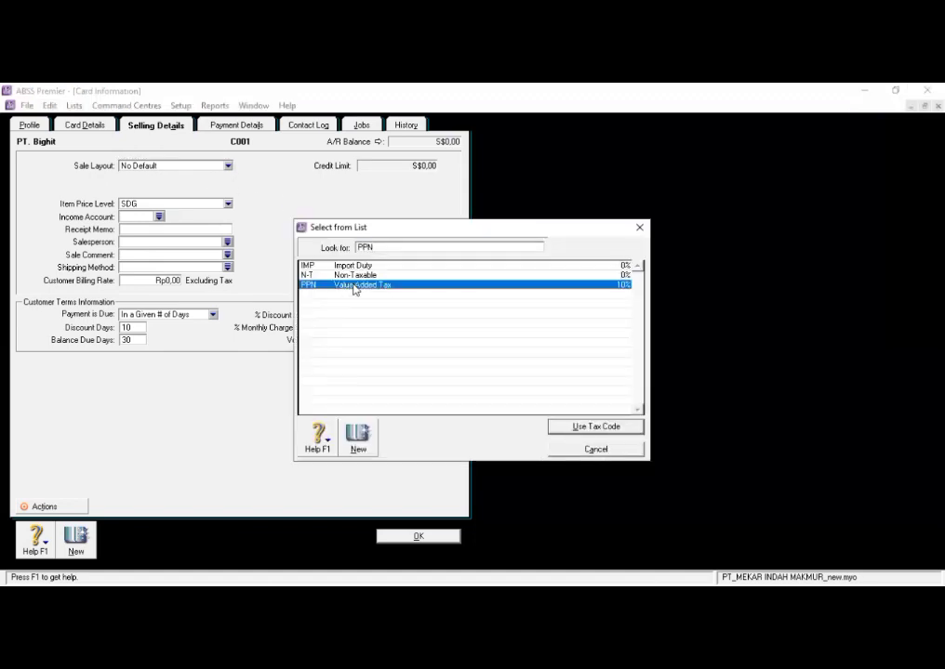
pyautogui.click(618, 428)
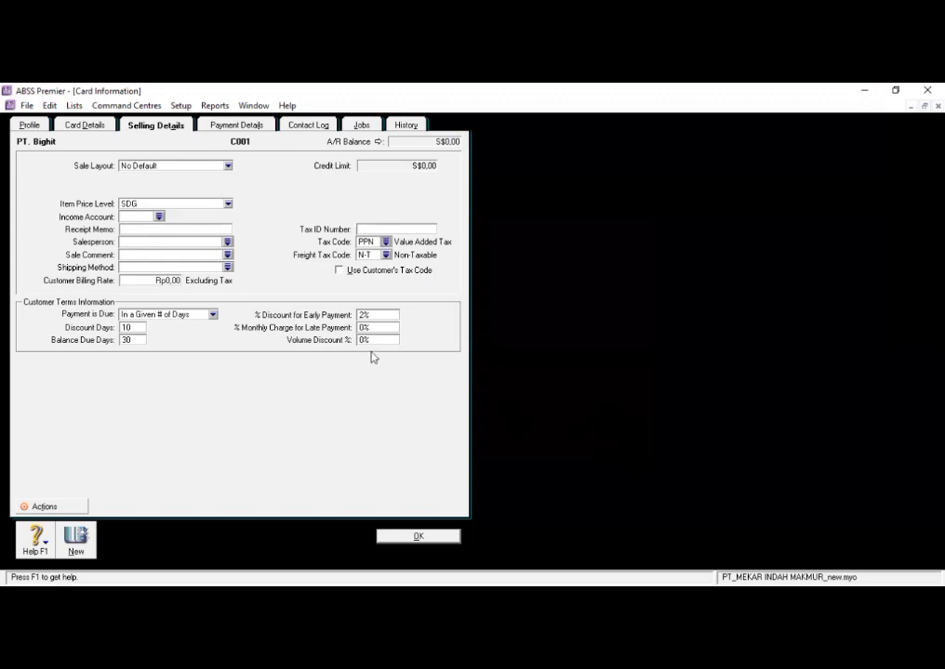
pyautogui.click(386, 255)
pyautogui.click(552, 423)
pyautogui.click(419, 539)
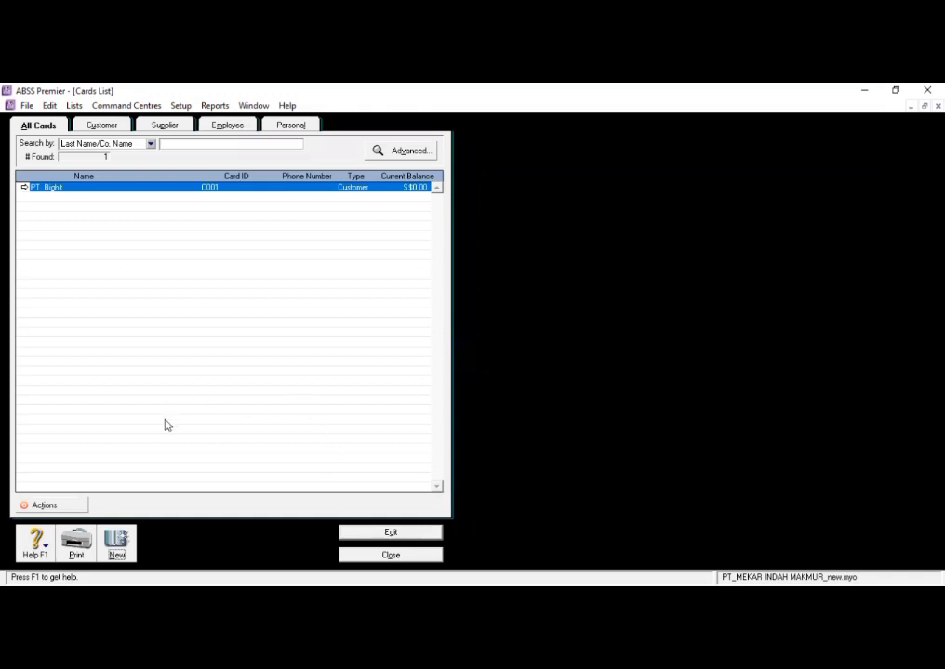
# - Create a supplier card with the company name PT. Rkive and enter its card ID
pyautogui.click(118, 539)
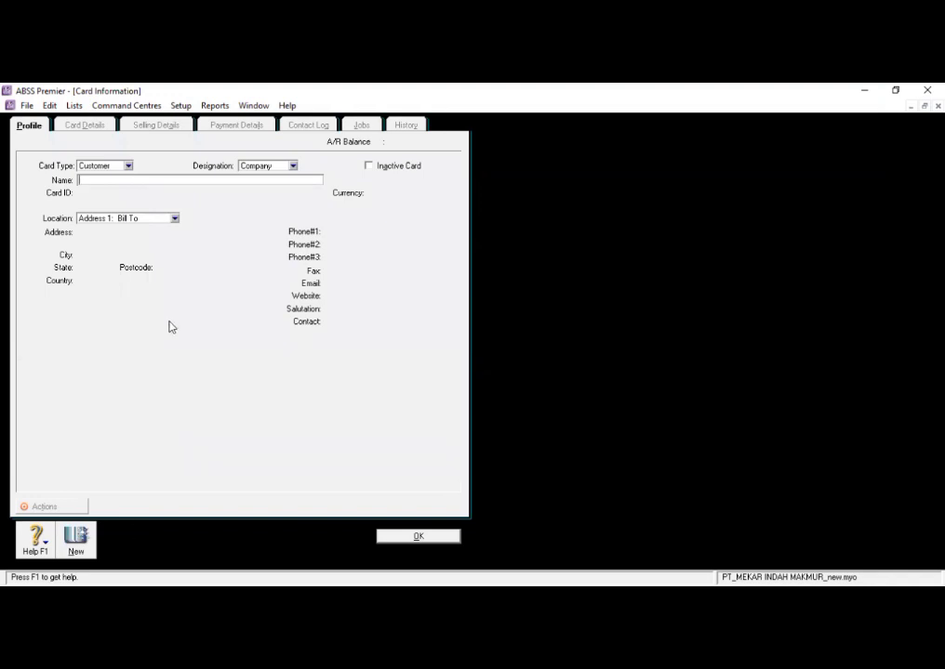
pyautogui.click(130, 166)
pyautogui.click(104, 188)
pyautogui.write('PT. Rkive')
pyautogui.press('Tab')
pyautogui.click(125, 192)
pyautogui.press('BackSpace')
pyautogui.press('BackSpace')
pyautogui.press('BackSpace')
pyautogui.press('BackSpace')
pyautogui.press('BackSpace')
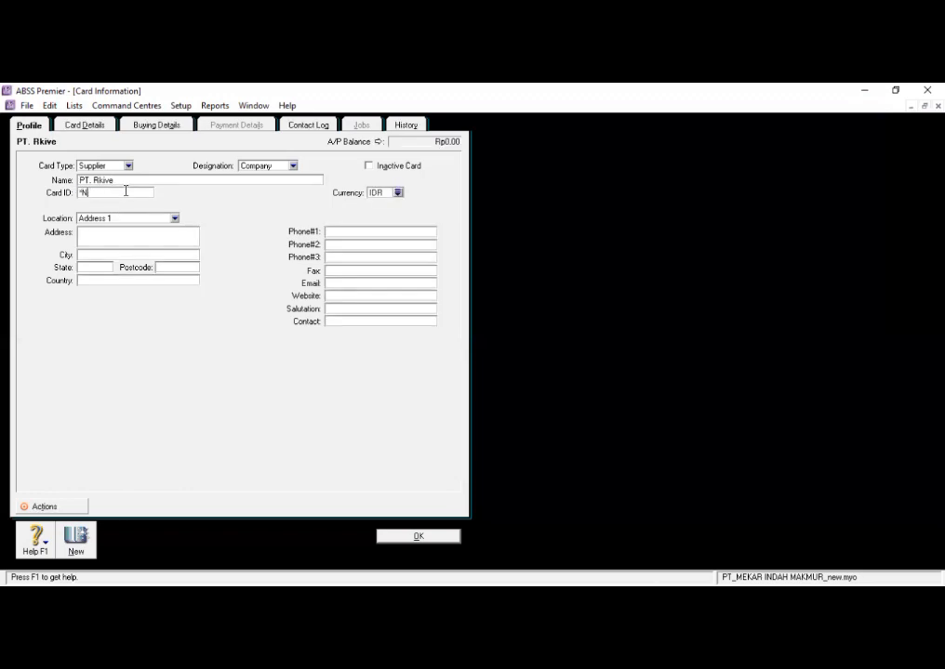
pyautogui.write('S001')
# - Enter the street address on the PT. Rkive supplier card
pyautogui.click(133, 236)
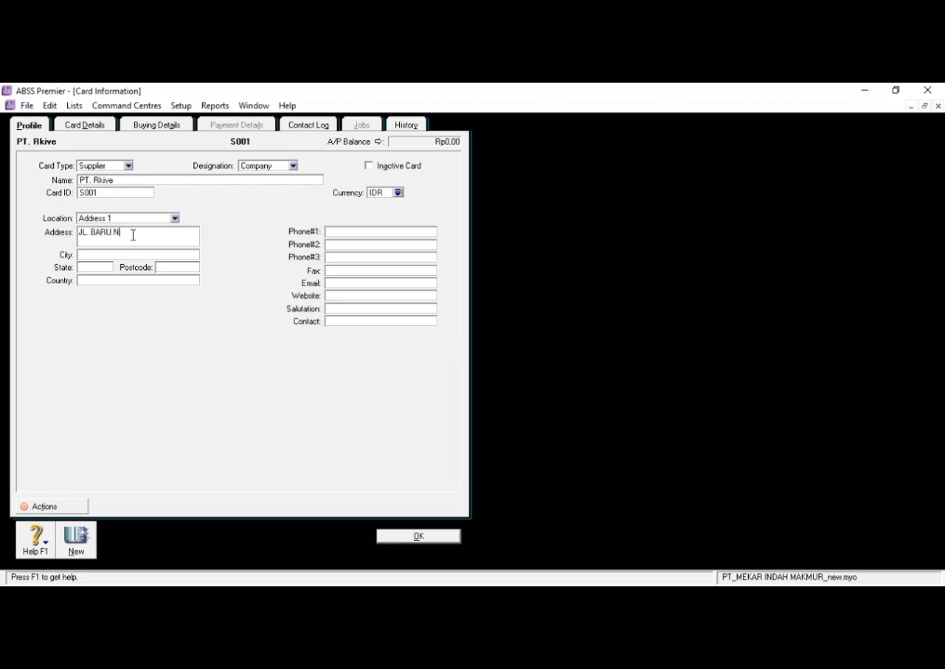
# - In the supplier's buying details, set the purchase layout to No Default
pyautogui.click(175, 127)
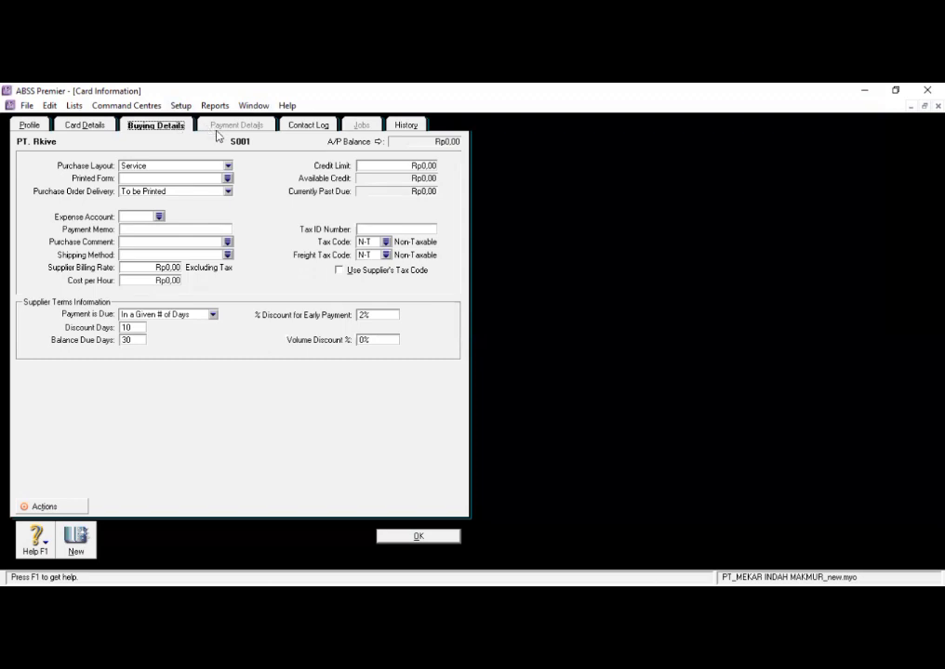
pyautogui.click(229, 167)
pyautogui.click(223, 177)
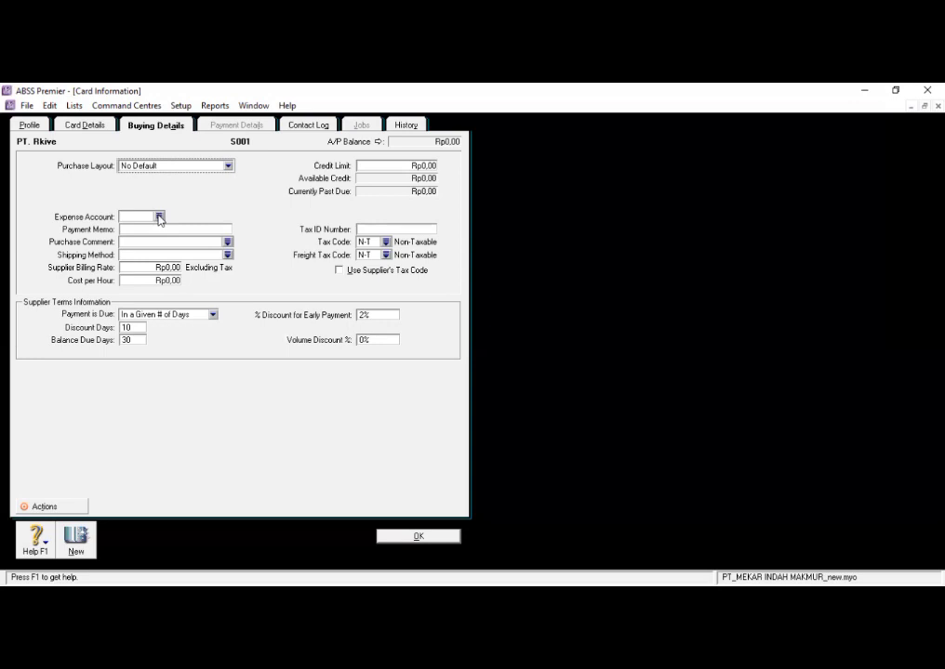
pyautogui.click(159, 216)
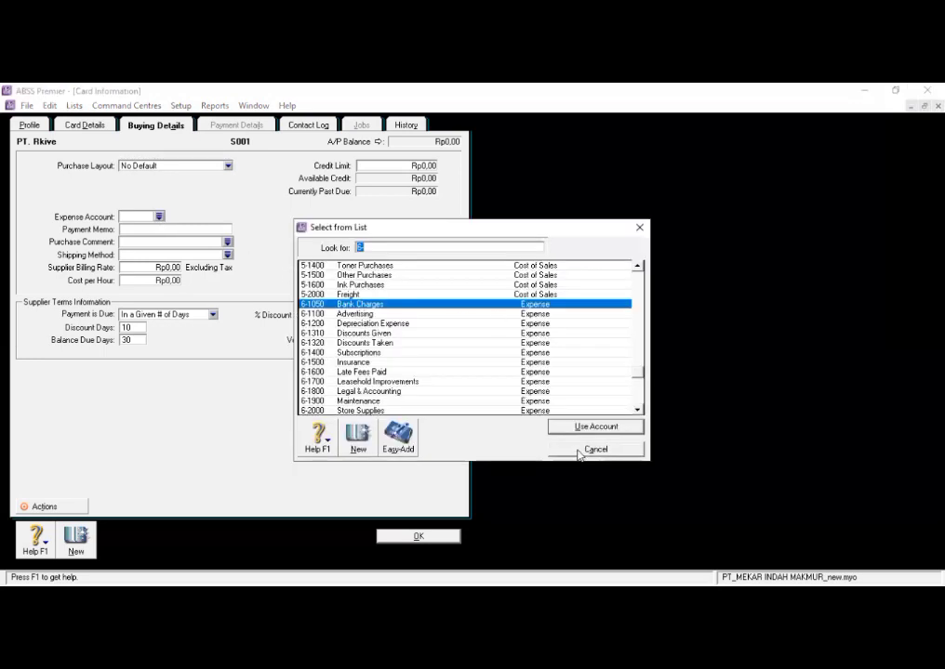
pyautogui.scroll(12, 448, 346)
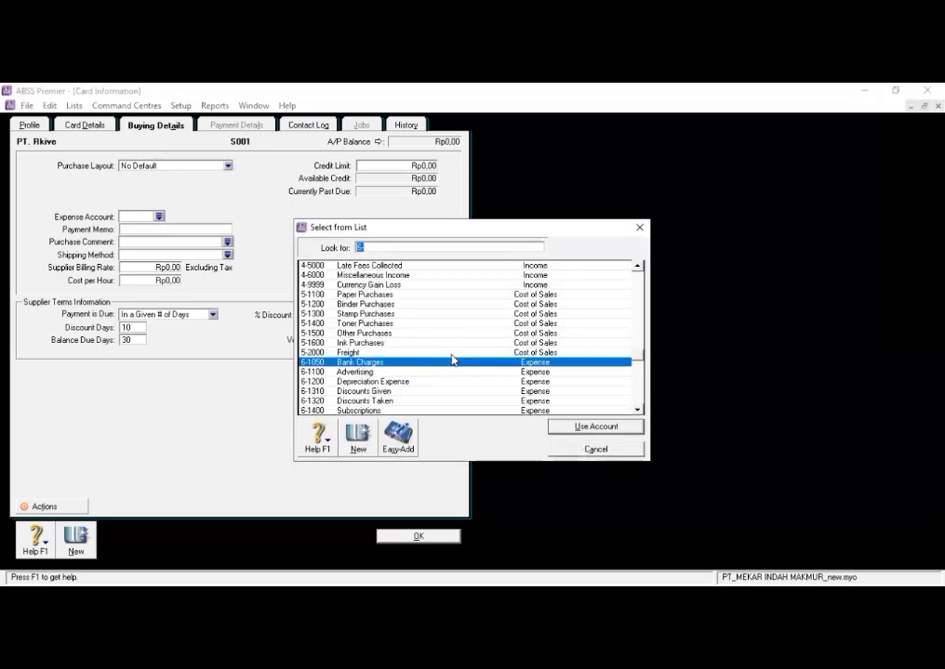
pyautogui.click(610, 448)
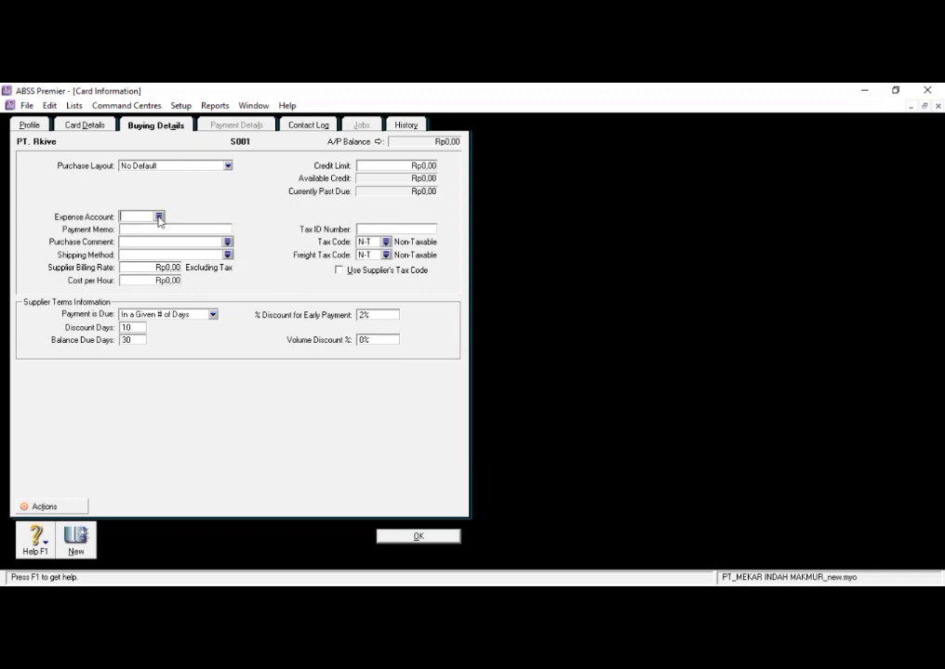
pyautogui.click(159, 216)
pyautogui.scroll(6, 417, 308)
pyautogui.scroll(3, 418, 307)
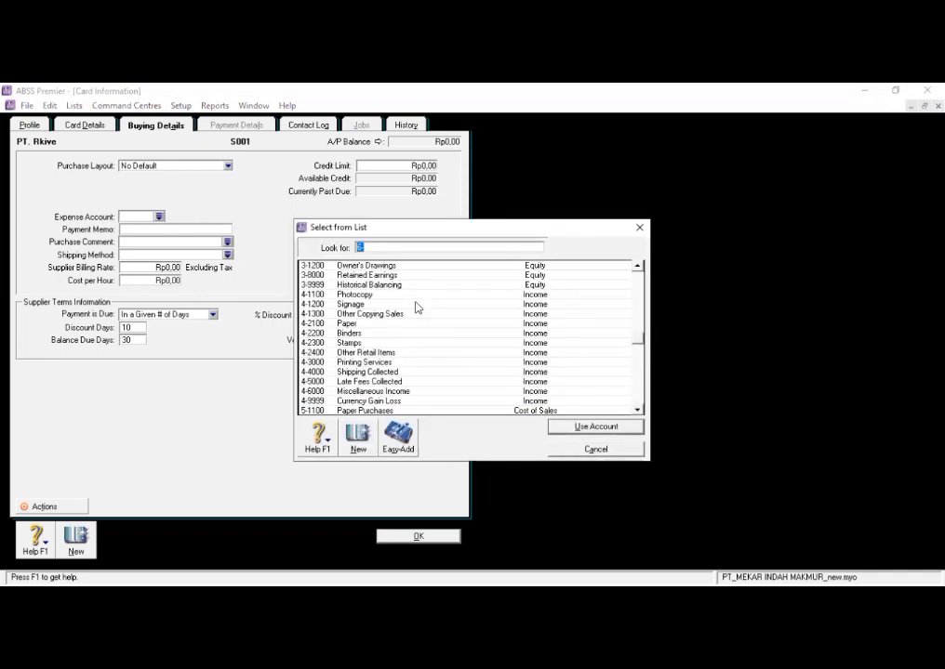
pyautogui.click(594, 450)
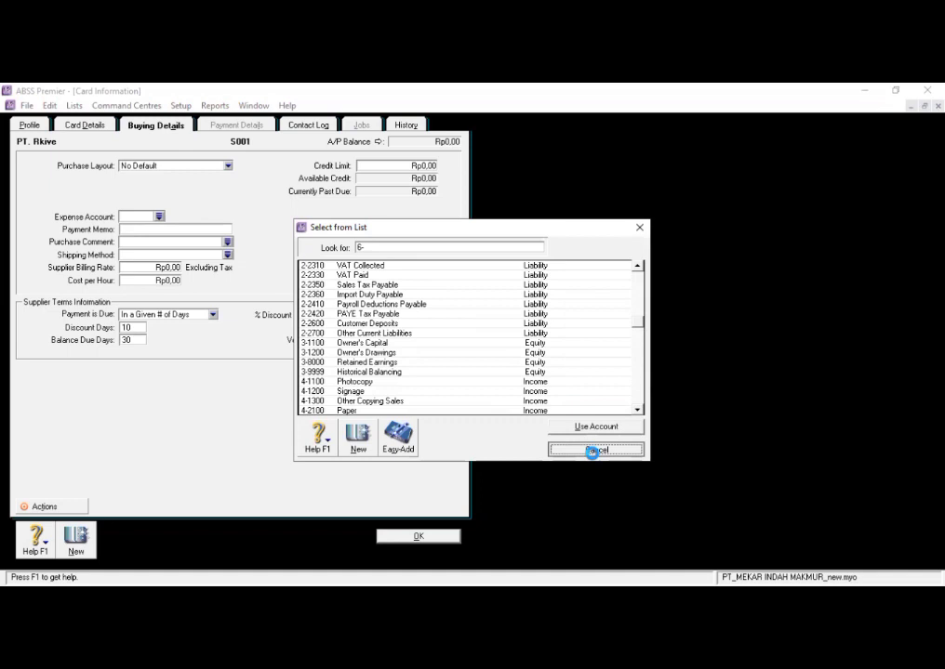
# - Set the supplier's tax code to PPN and save the card
pyautogui.click(387, 243)
pyautogui.click(385, 284)
pyautogui.click(576, 429)
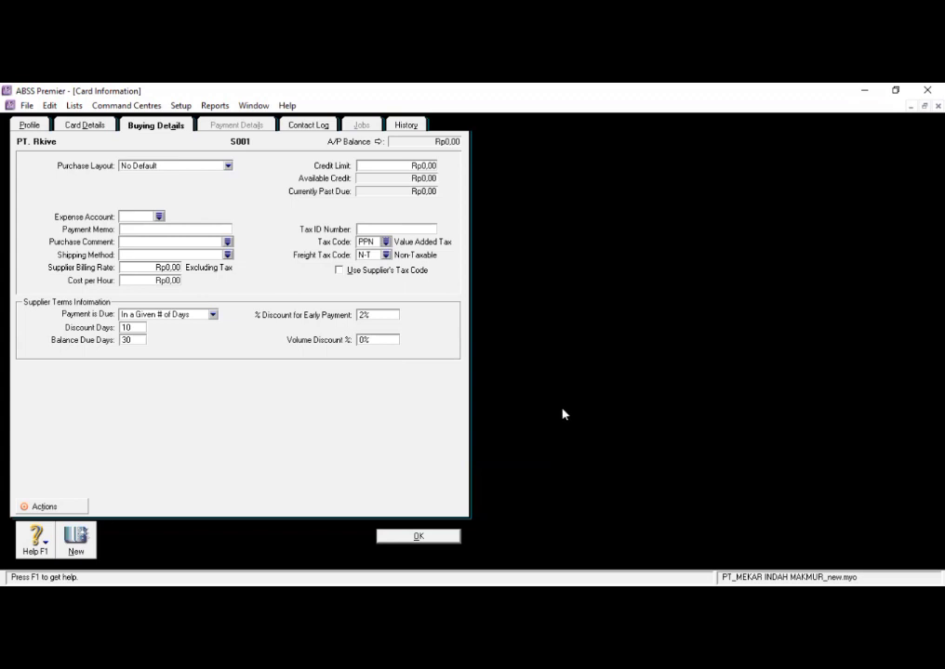
pyautogui.click(414, 538)
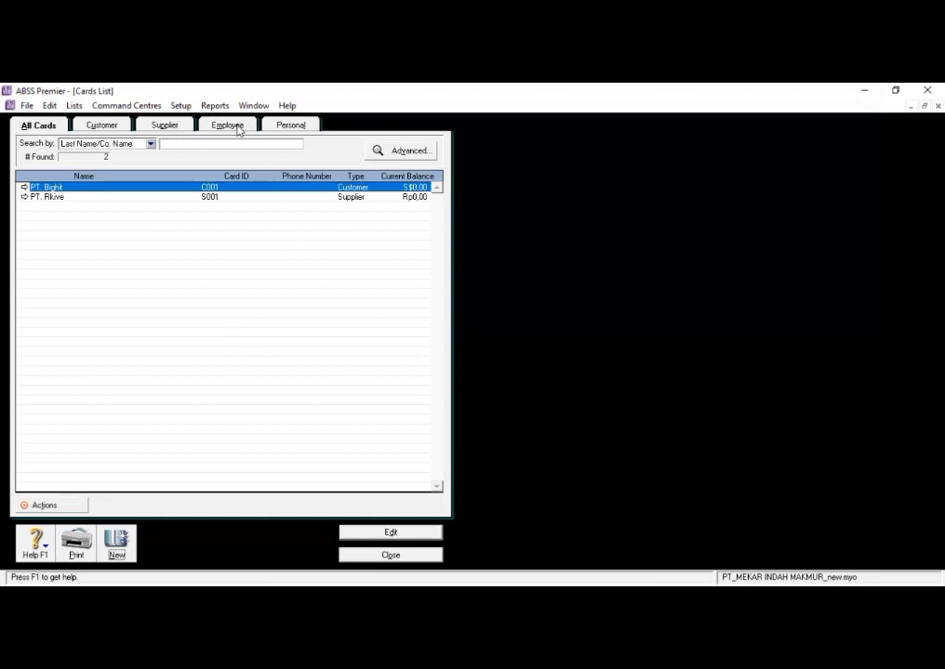
# - Create an employee card with the Individual designation, and enter the employee's last name and card ID
pyautogui.click(116, 543)
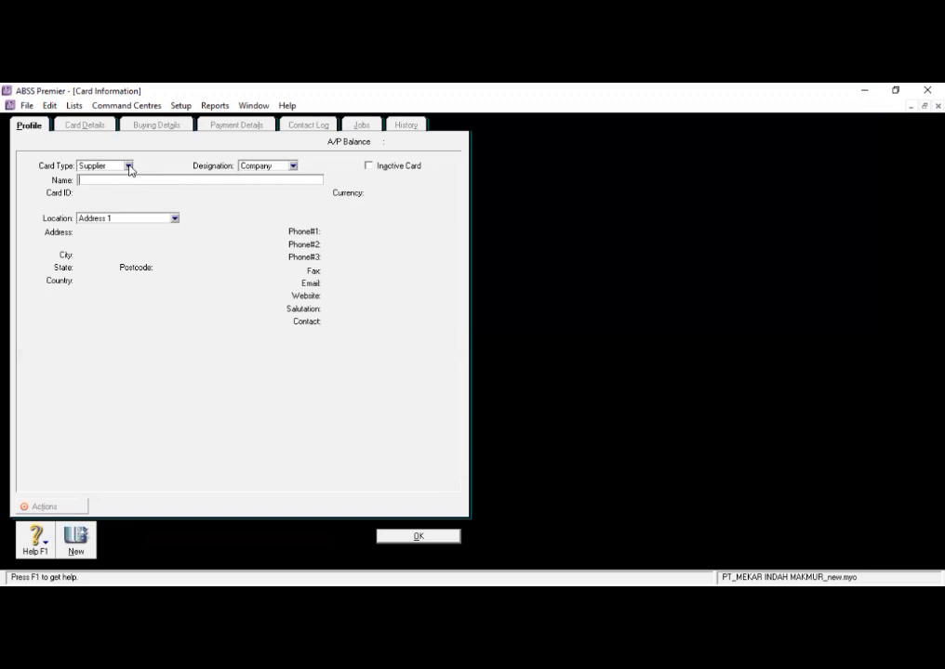
pyautogui.click(129, 165)
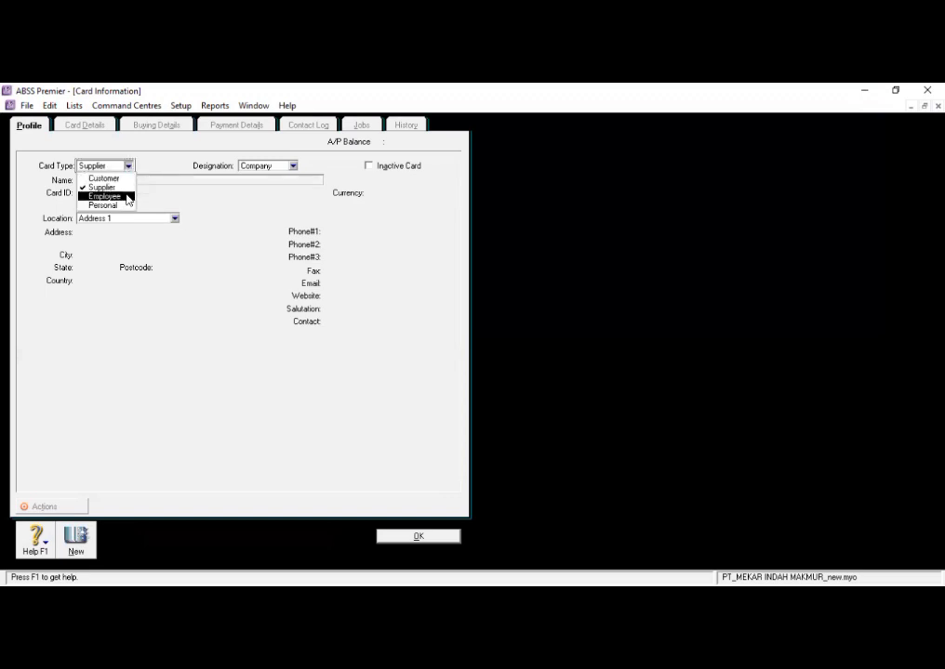
pyautogui.click(129, 197)
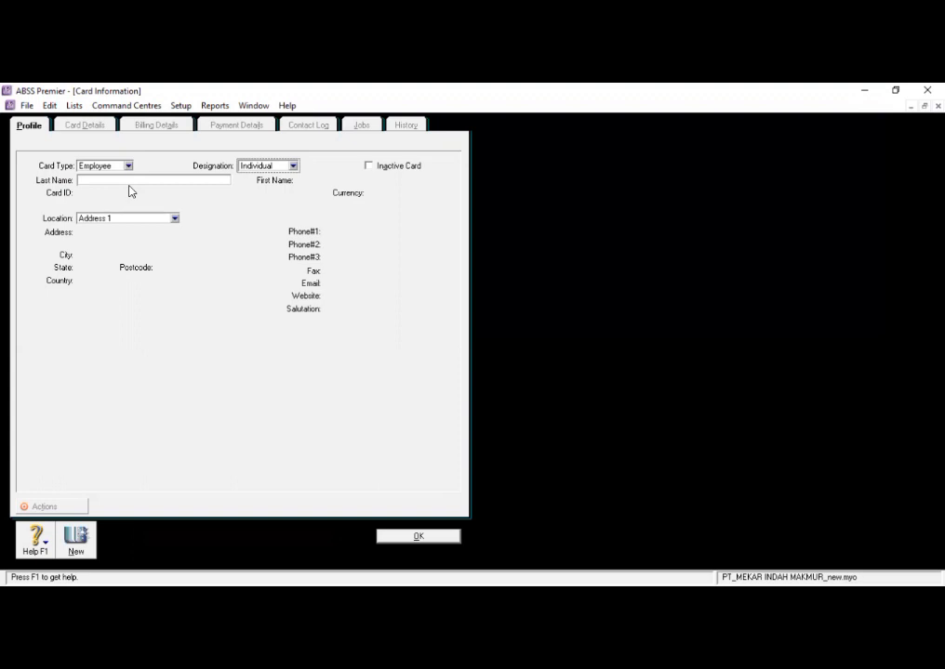
pyautogui.click(137, 180)
pyautogui.write('ASEP')
pyautogui.click(97, 191)
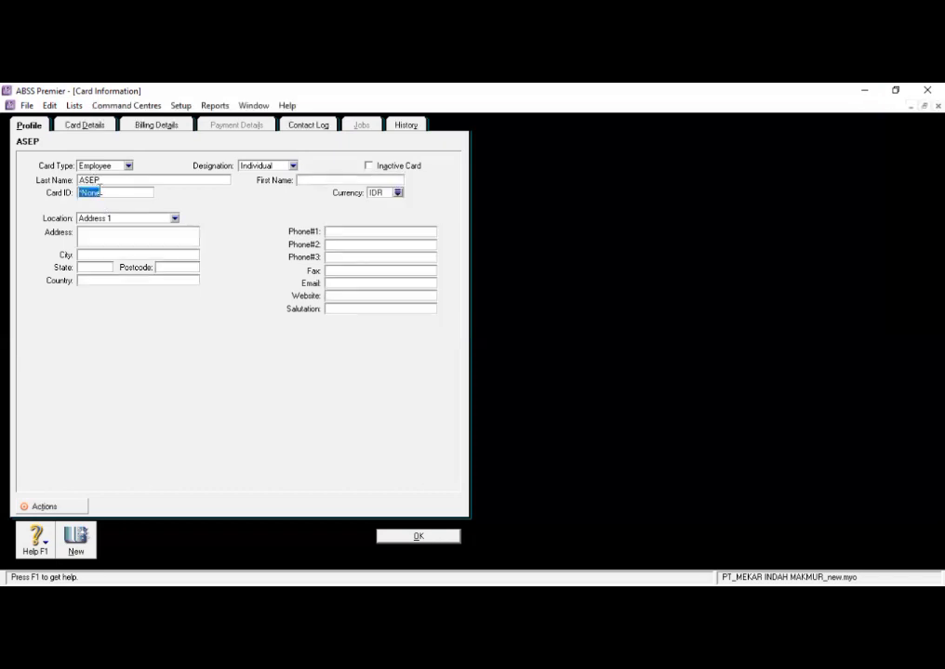
pyautogui.write('EM01')
# - Enter the employee's street address, save the card, and close the cards list
pyautogui.click(138, 231)
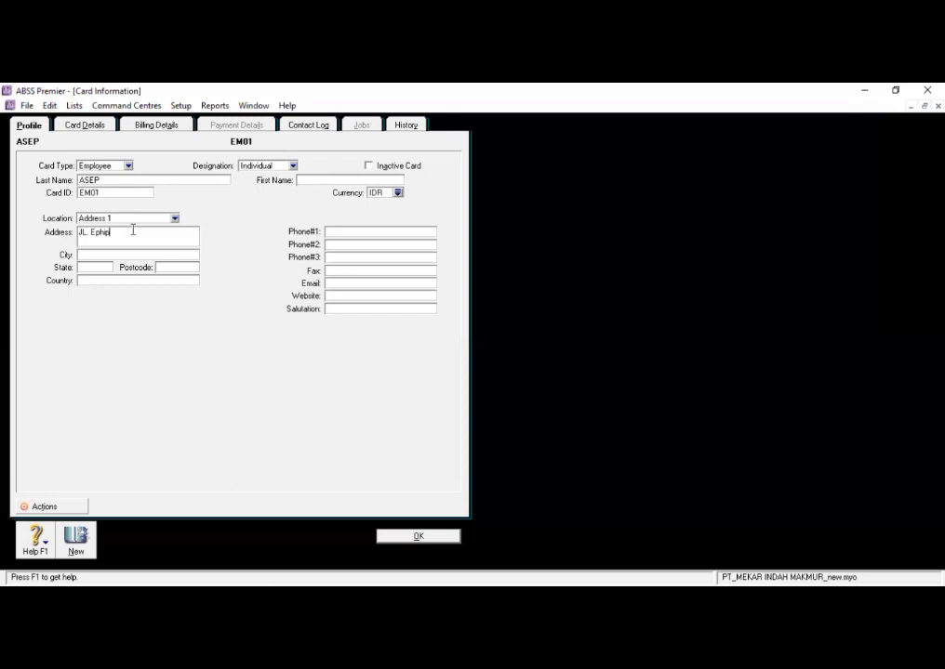
pyautogui.click(417, 536)
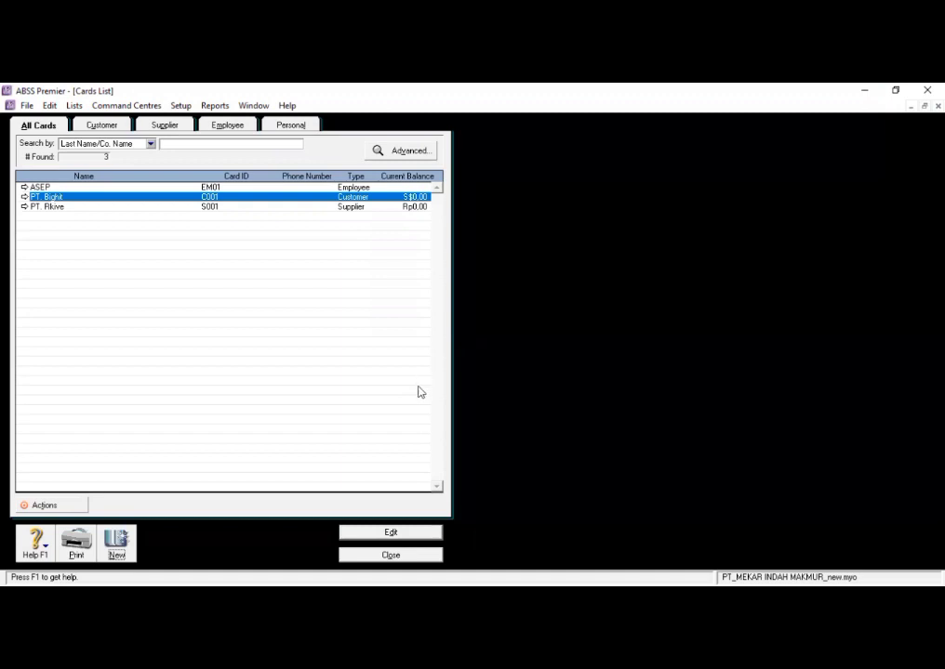
pyautogui.click(391, 556)
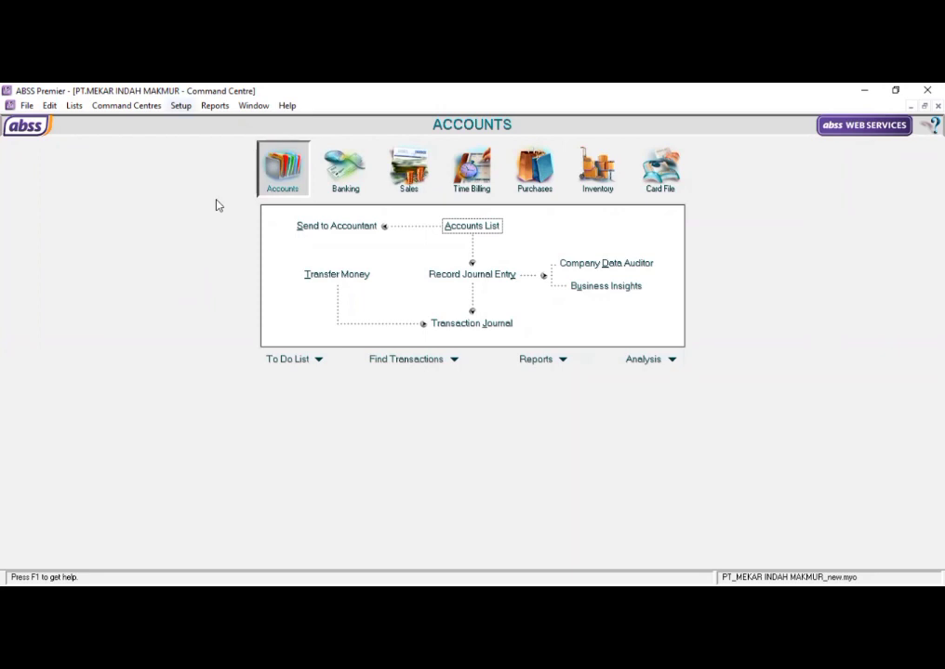
# - Open the account opening balances for entering the company's balance sheet figures
pyautogui.click(180, 105)
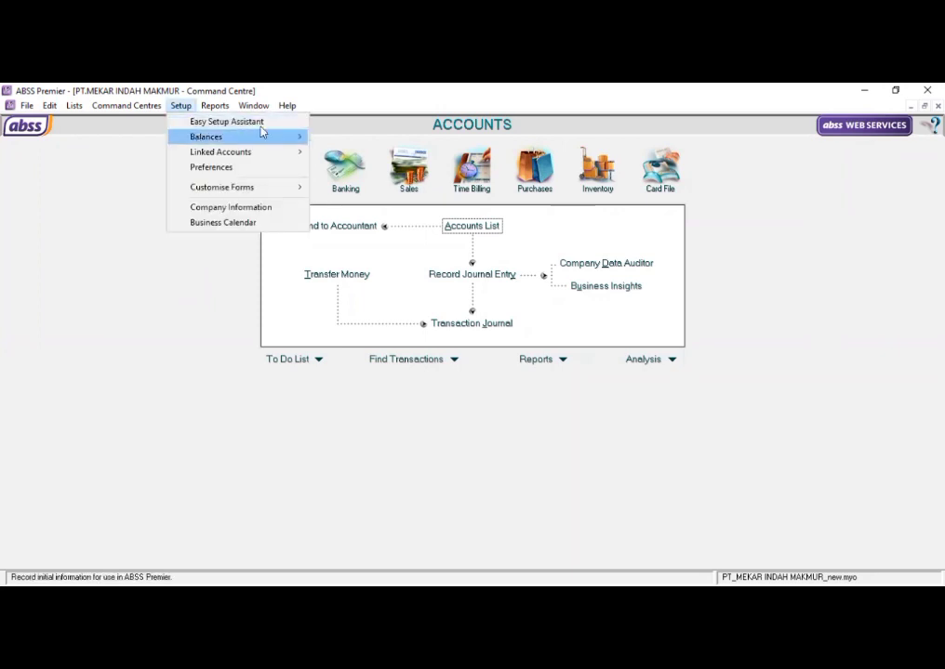
pyautogui.moveTo(296, 137)
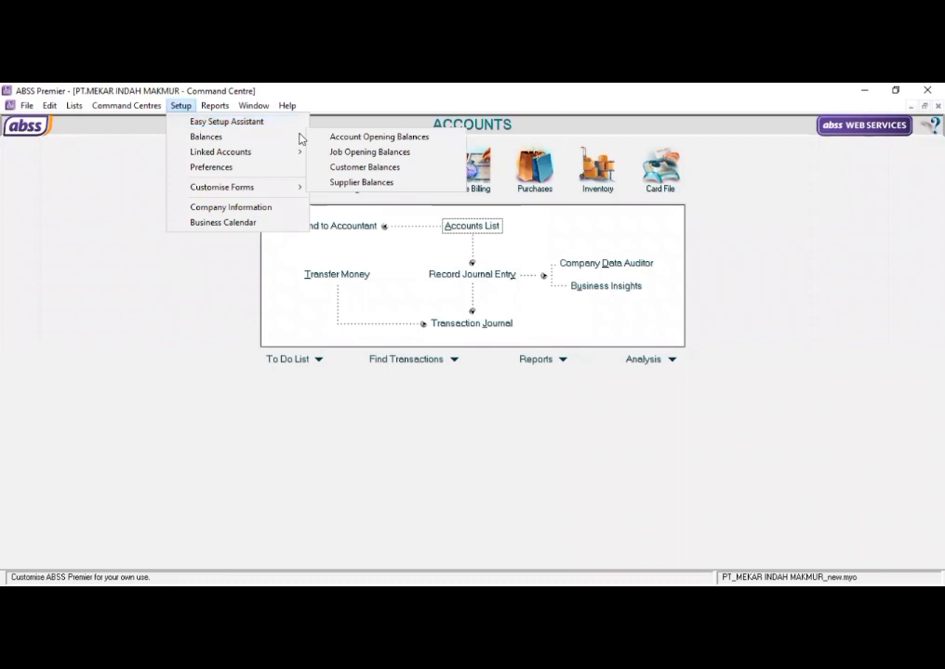
pyautogui.click(310, 138)
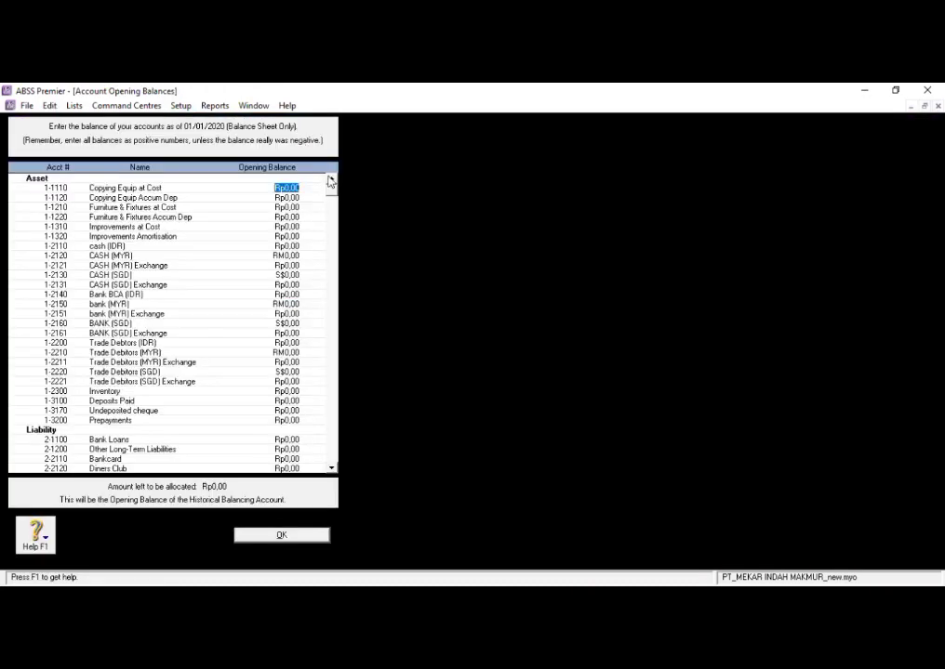
pyautogui.hotkey('alt', 'Tab')
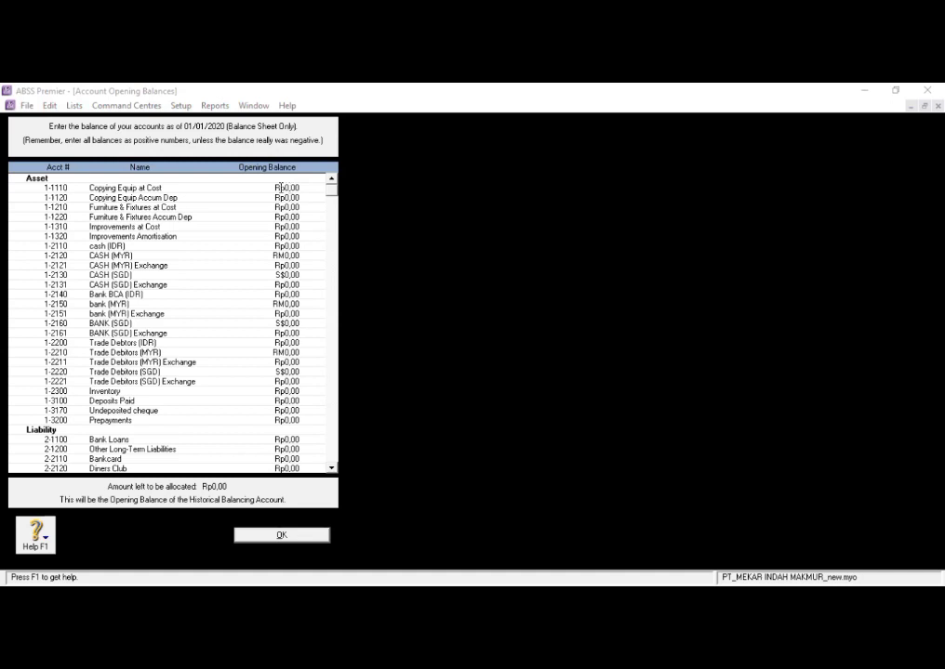
pyautogui.moveTo(286, 188); pyautogui.dragTo(294, 188)
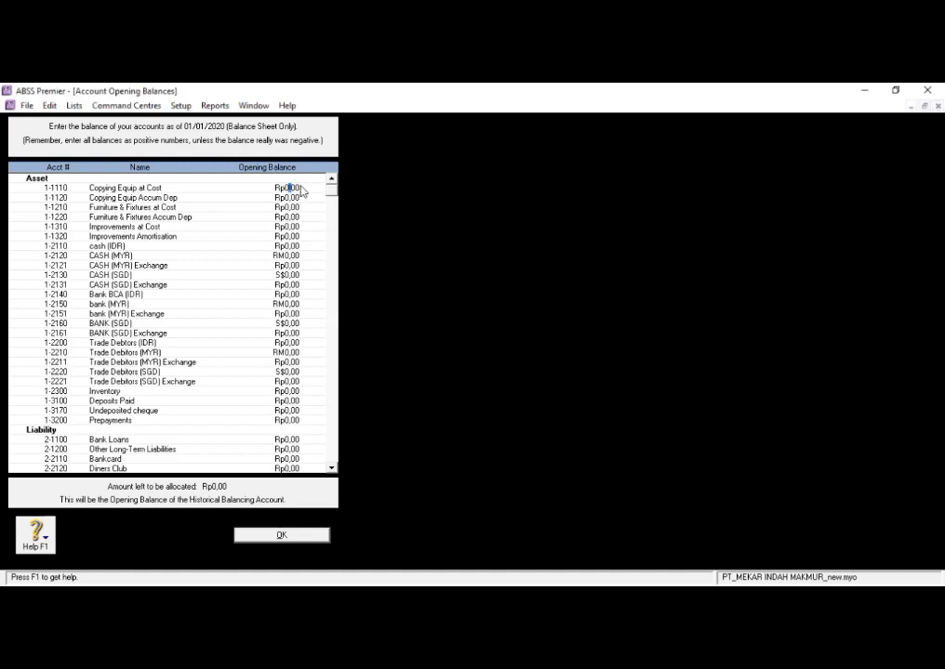
pyautogui.click(295, 188)
pyautogui.press('BackSpace')
pyautogui.press('BackSpace')
pyautogui.press('BackSpace')
pyautogui.press('BackSpace')
pyautogui.write('9.000.000.000,0')
pyautogui.press('Tab')
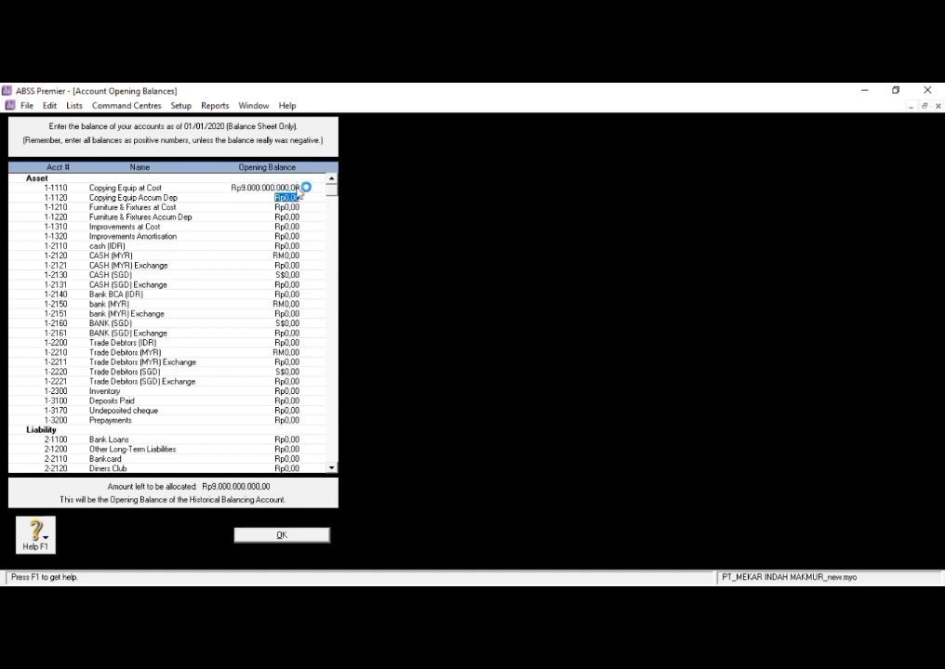
# - Set the opening balance of Copying Equip at Cost to Rp900.000.000
pyautogui.click(297, 186)
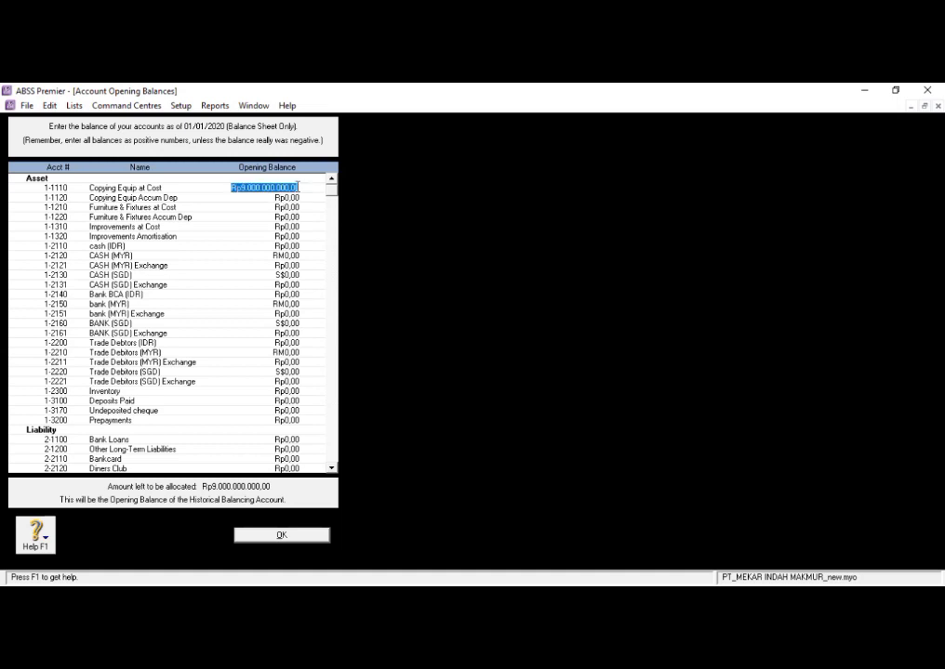
pyautogui.write('900000000')
pyautogui.press('Tab')
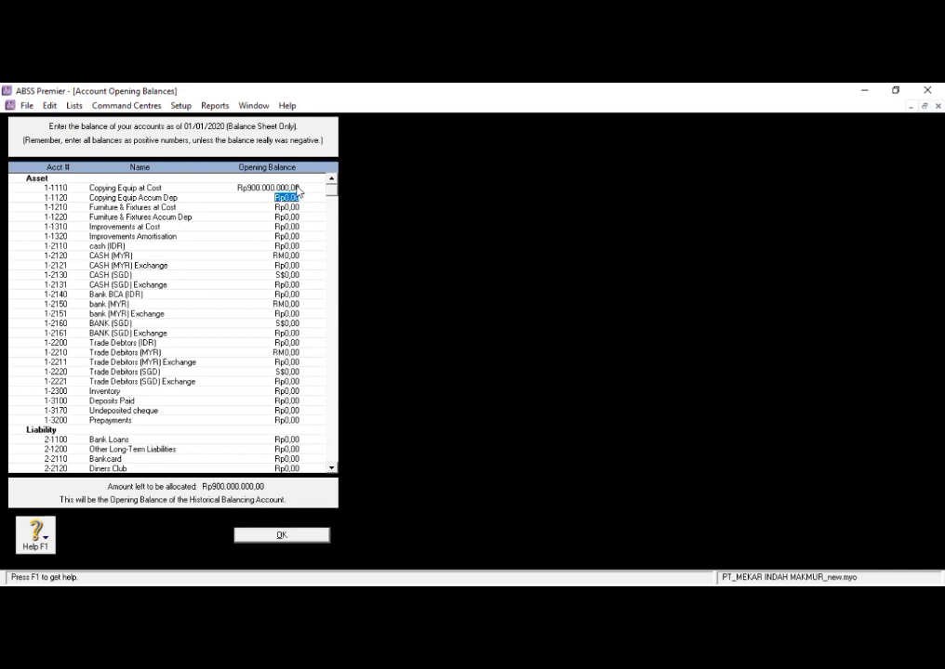
# - Set the opening balance of Copying Equip Accum Dep to -Rp250.000.000
pyautogui.write('2500000')
pyautogui.press('BackSpace')
pyautogui.press('BackSpace')
pyautogui.press('BackSpace')
pyautogui.press('BackSpace')
pyautogui.write('000000)')
pyautogui.press('Tab')
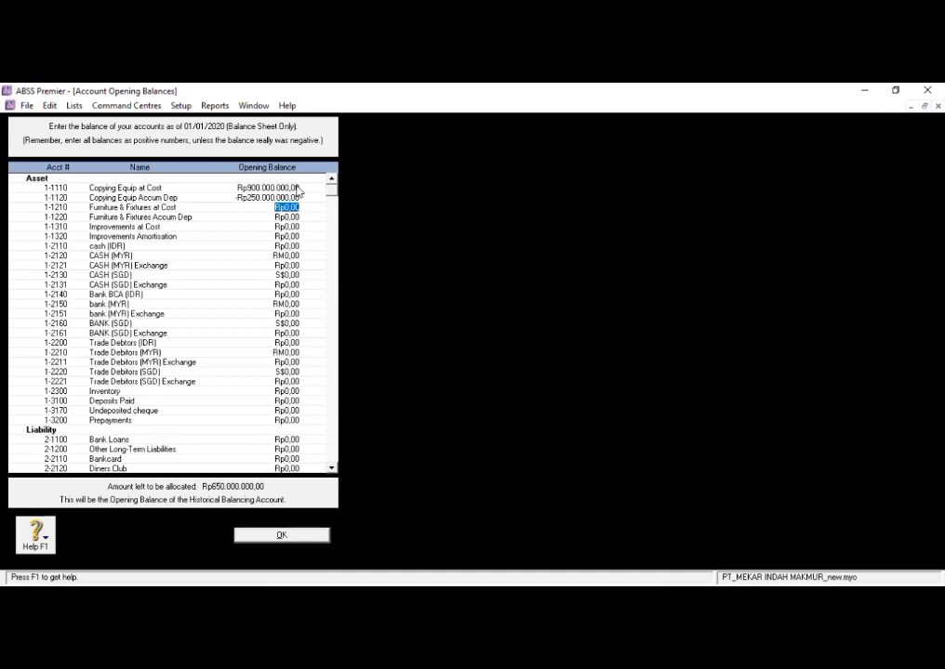
# - Set the opening balances of Furniture & Fixtures at Cost to Rp350.000.000 and Furniture & Fixtures Accum Dep to -Rp180.000.000
pyautogui.write('350000000')
pyautogui.press('Tab')
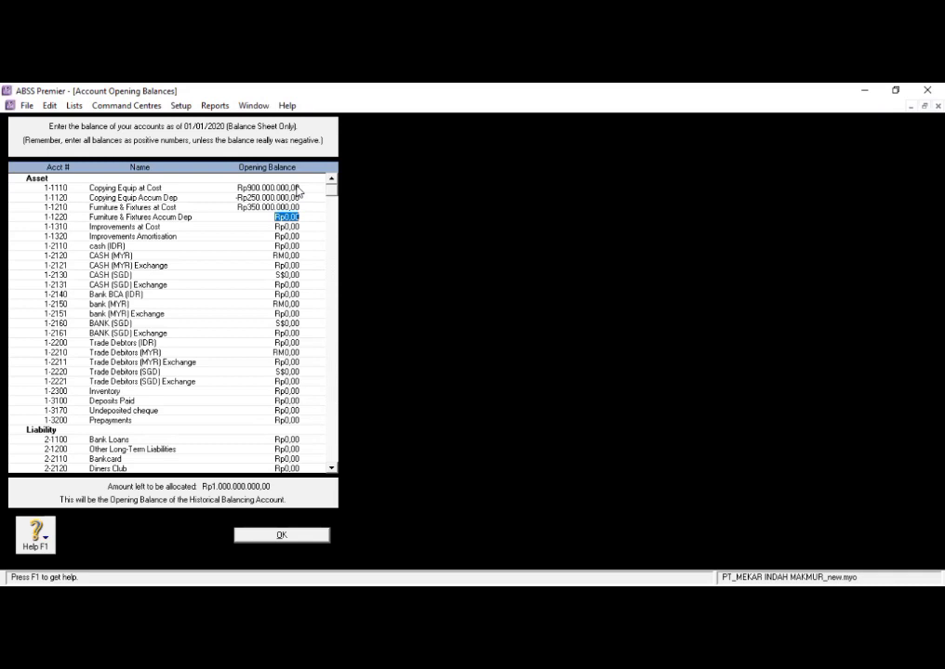
pyautogui.write('(15')
pyautogui.write('0000000')
pyautogui.press('Tab')
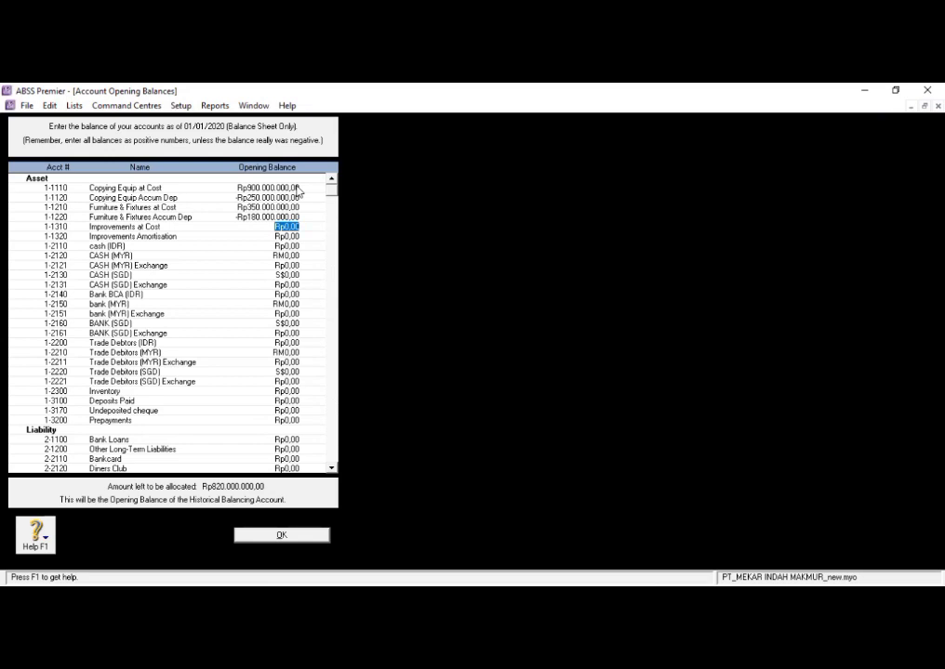
# - Set the opening balance of the cash (IDR) account to Rp60.000.000
pyautogui.press('Tab')
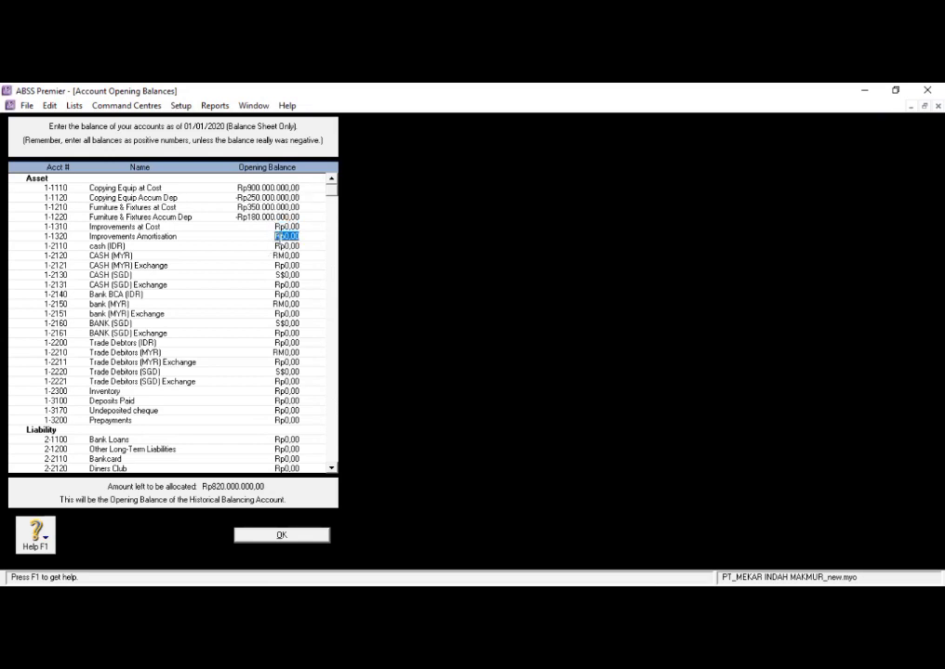
pyautogui.write('60000')
pyautogui.write('00')
pyautogui.press('Tab')
pyautogui.click(277, 236)
pyautogui.press('BackSpace')
pyautogui.write('0')
pyautogui.press('Tab')
pyautogui.write('60.000.000')
pyautogui.press('Tab')
pyautogui.click(420, 144)
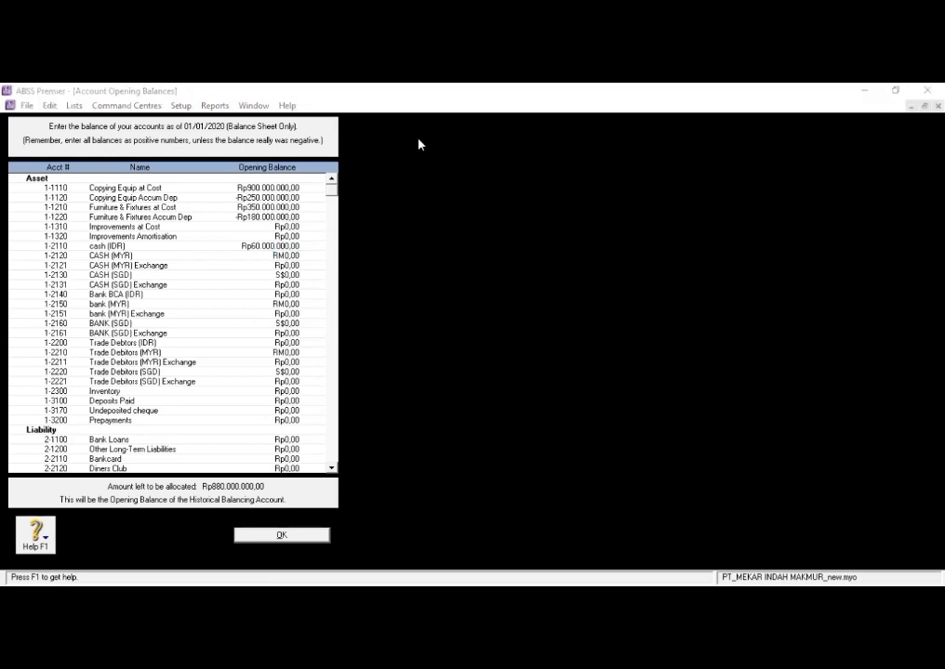
# - Set the CASH (MYR) opening balance to RM7.500 and confirm the calculated balance for its linked exchange account
pyautogui.click(293, 255)
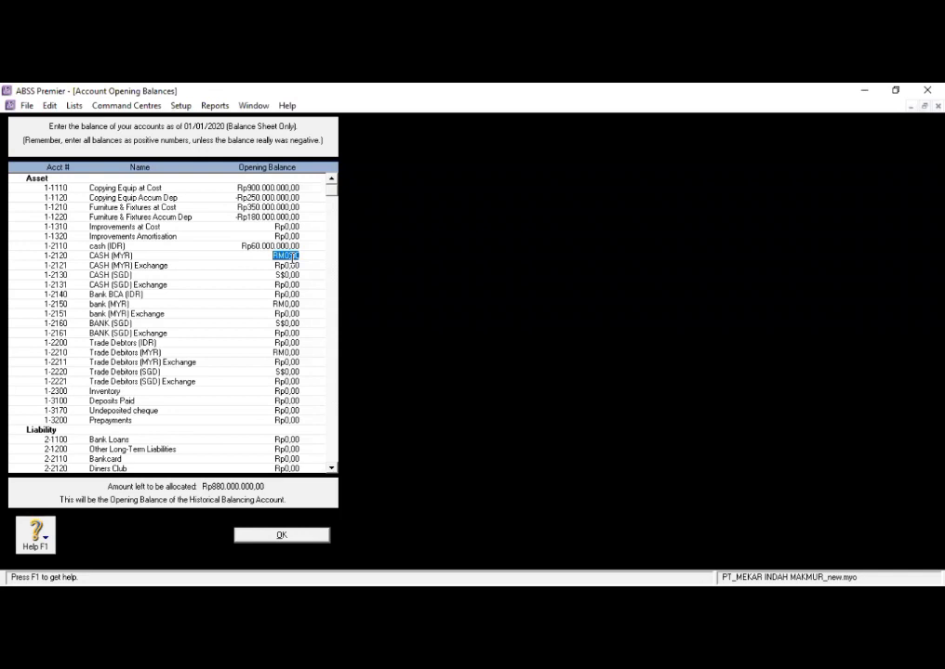
pyautogui.write('7500')
pyautogui.press('Tab')
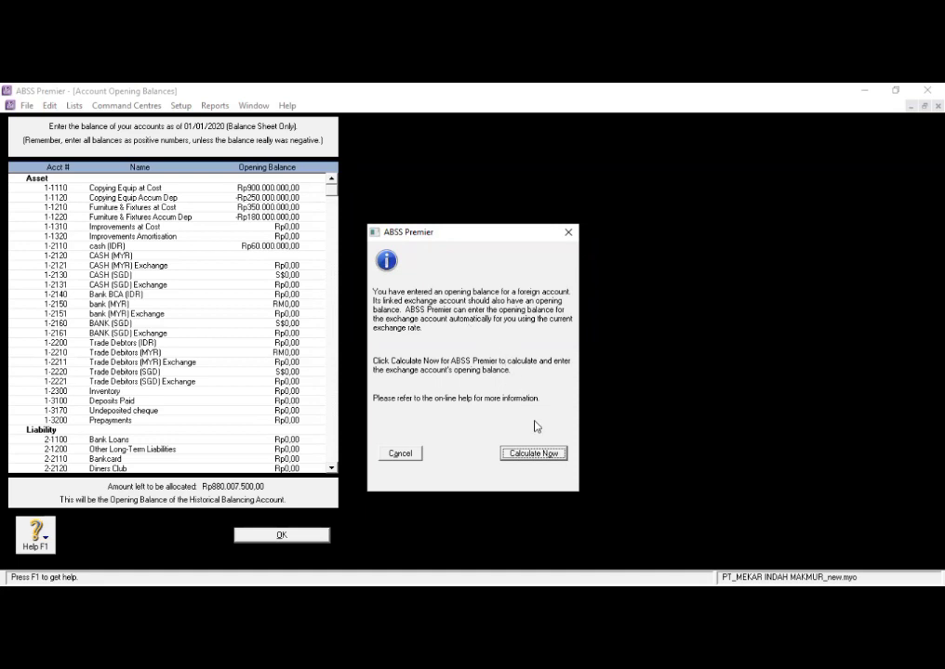
pyautogui.click(532, 455)
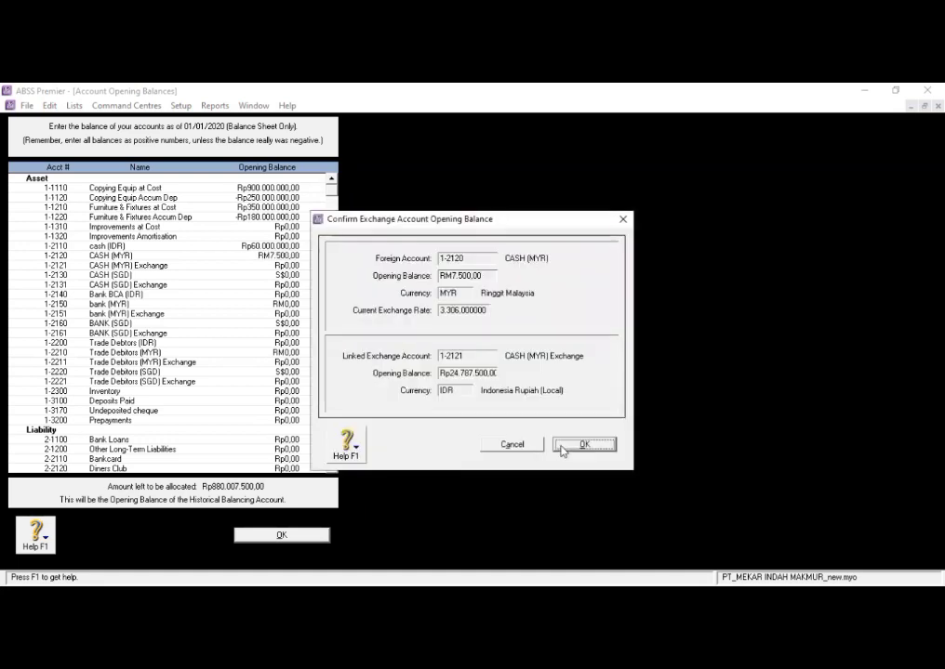
pyautogui.click(562, 450)
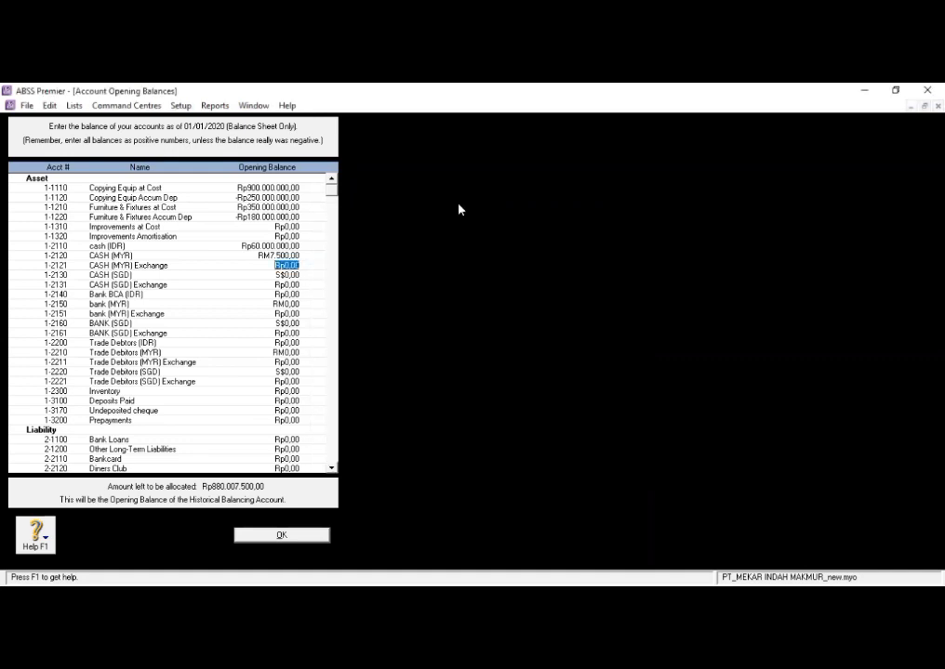
# - Set the opening balance of CASH (MYR) Exchange to Rp24.787.500
pyautogui.click(299, 266)
pyautogui.press('BackSpace')
pyautogui.press('BackSpace')
pyautogui.press('BackSpace')
pyautogui.press('BackSpace')
pyautogui.press('BackSpace')
pyautogui.press('BackSpace')
pyautogui.write('2')
pyautogui.write('4')
pyautogui.write('780')
pyautogui.write('7500')
pyautogui.press('Tab')
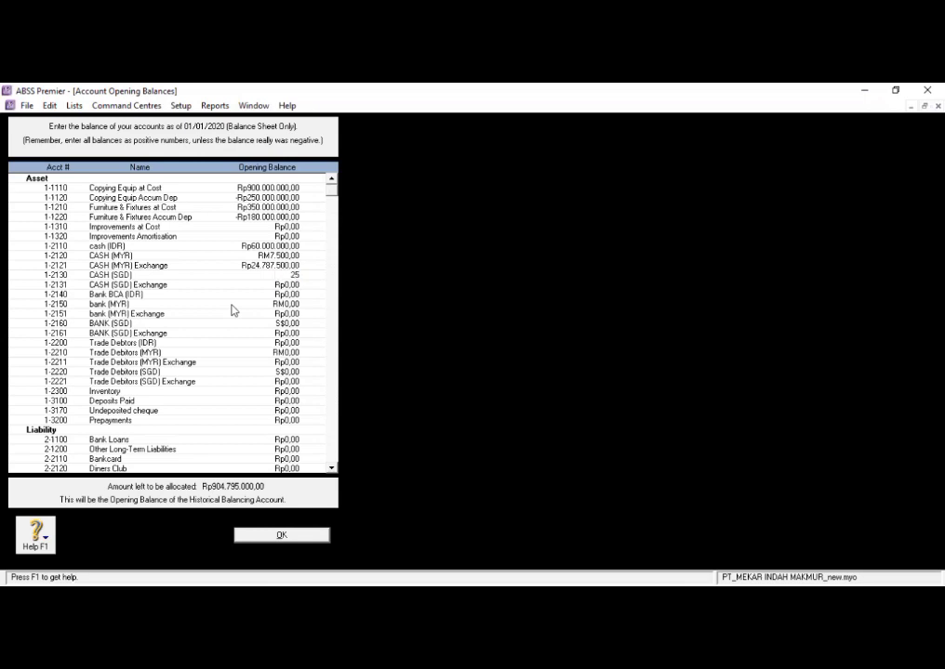
# - Set the CASH (SGD) opening balance to S$2.500 and confirm the calculated balance for its linked exchange account
pyautogui.write('2500')
pyautogui.press('Tab')
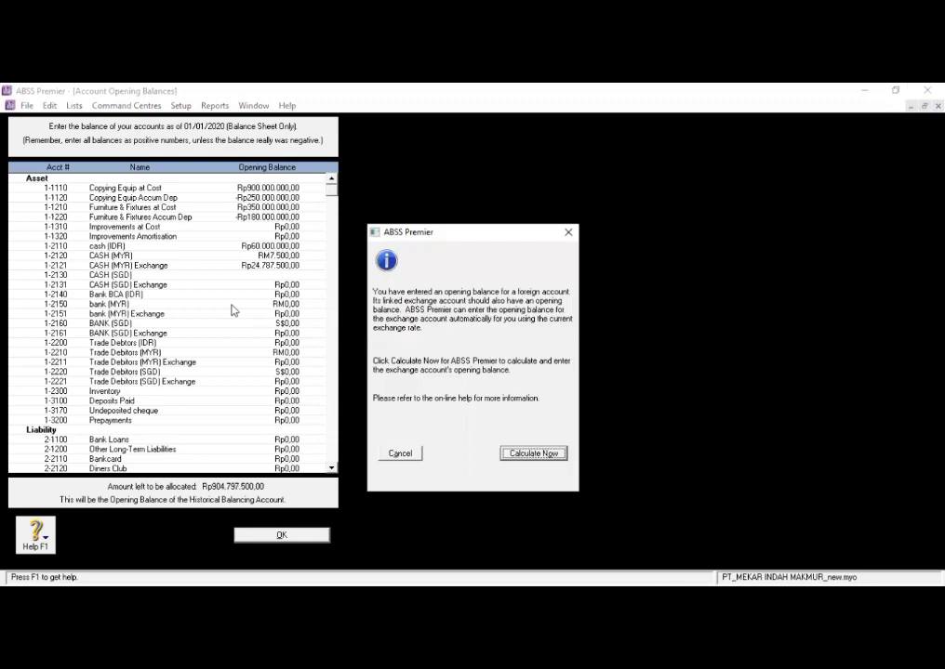
pyautogui.click(533, 454)
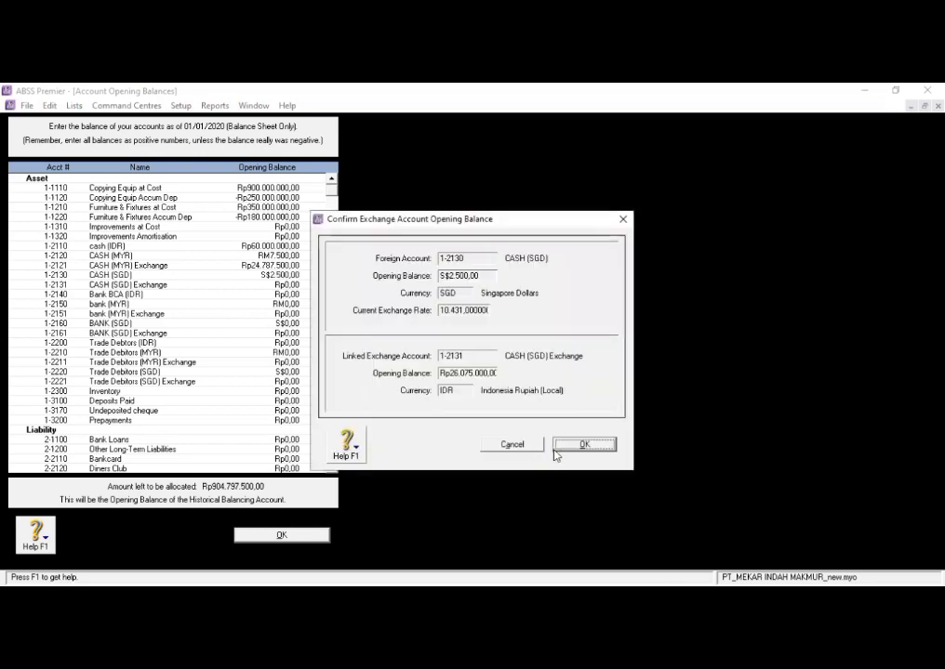
pyautogui.click(571, 448)
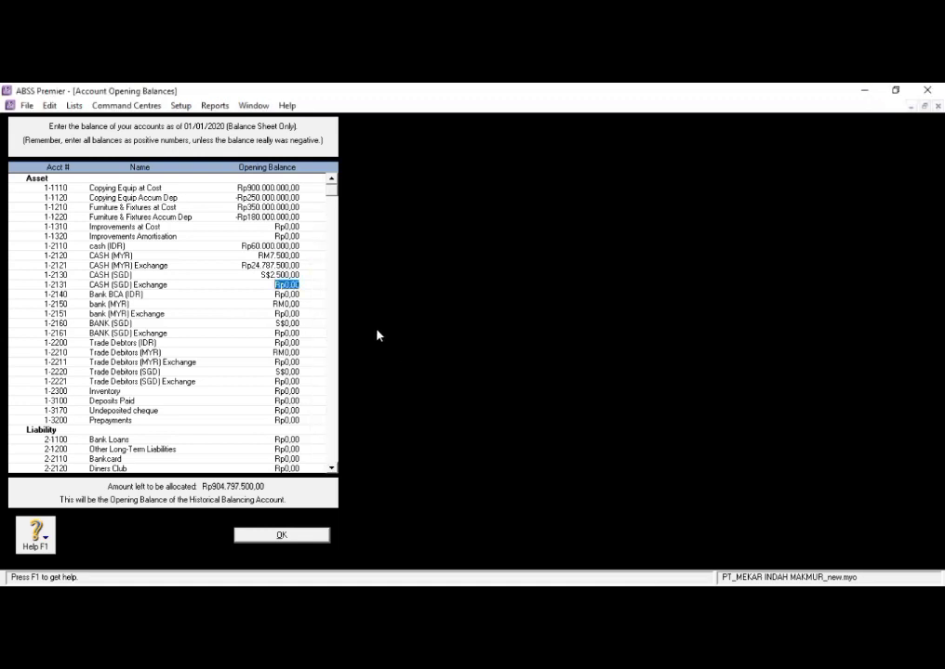
# - Set the opening balances of CASH (SGD) Exchange to Rp26.077.500 and Bank BCA (IDR) to Rp150.000.000
pyautogui.write('2607750')
pyautogui.press('Tab')
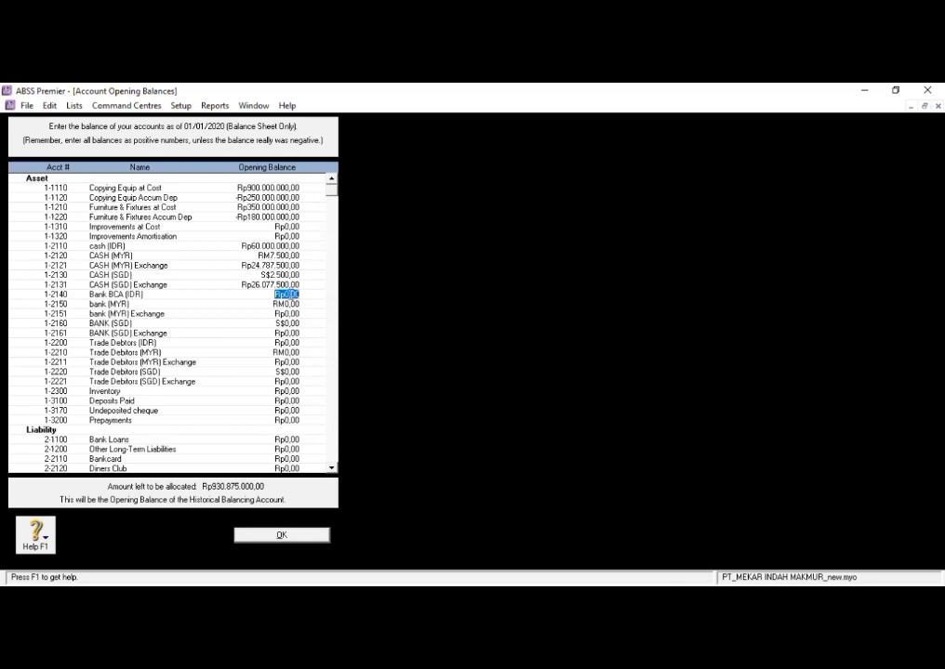
pyautogui.write('150.000.000')
pyautogui.press('Tab')
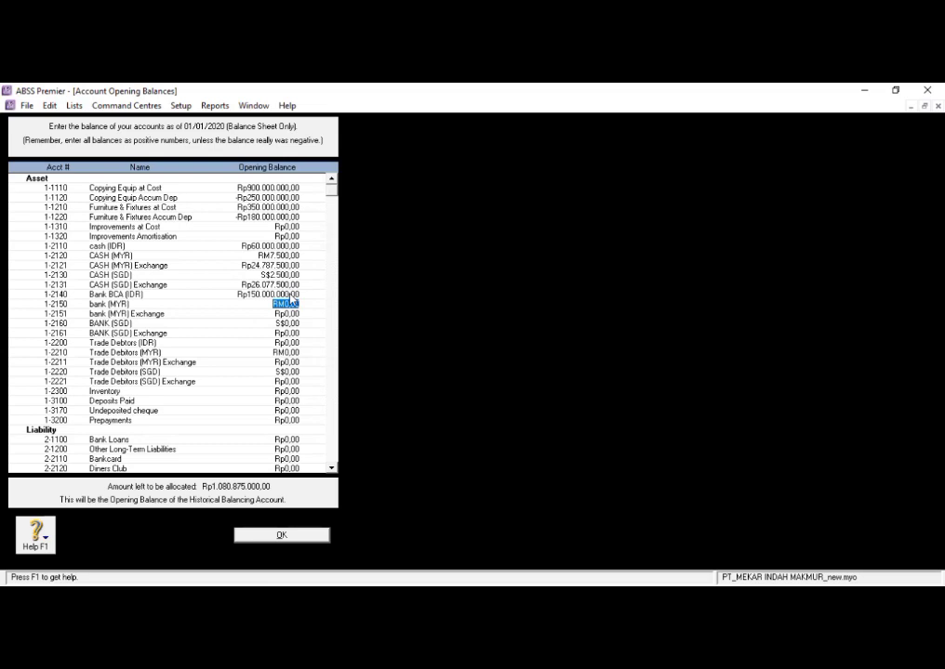
# - Set the bank (MYR) opening balance to RM15.500 and confirm the calculated balance for its linked exchange account
pyautogui.write('150')
pyautogui.press('Tab')
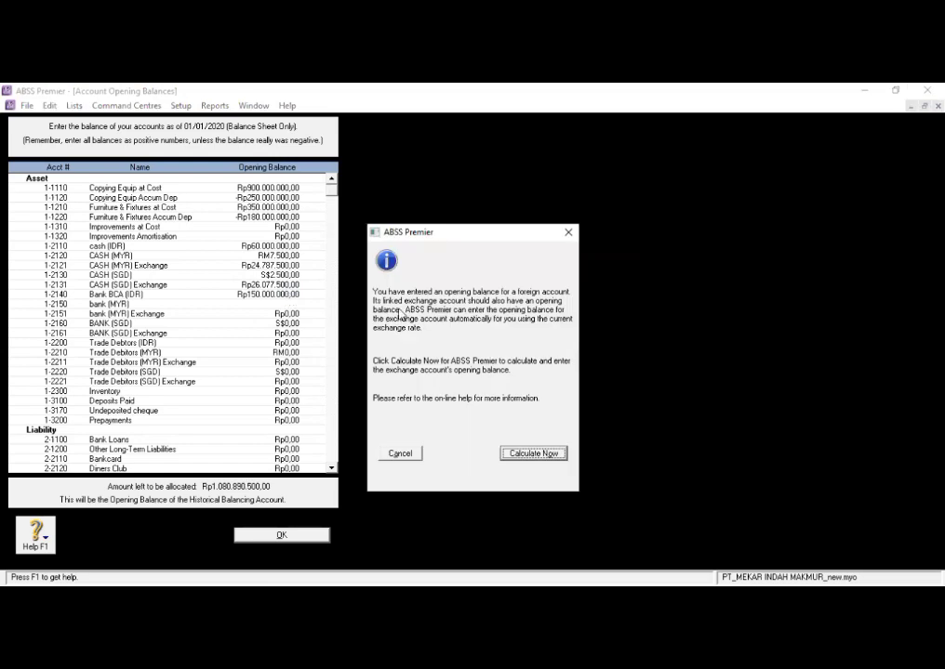
pyautogui.click(528, 454)
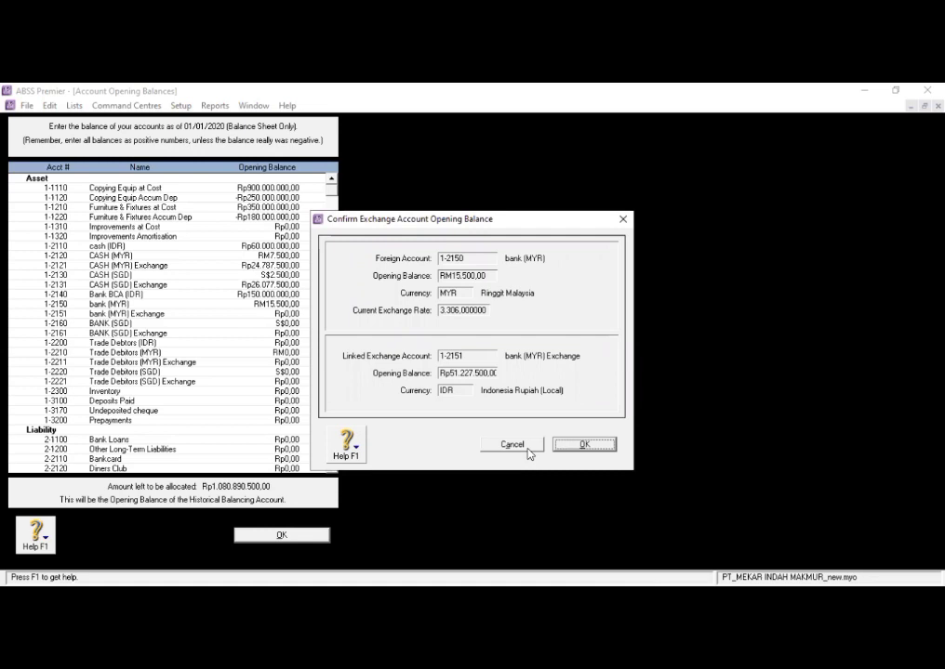
pyautogui.click(575, 445)
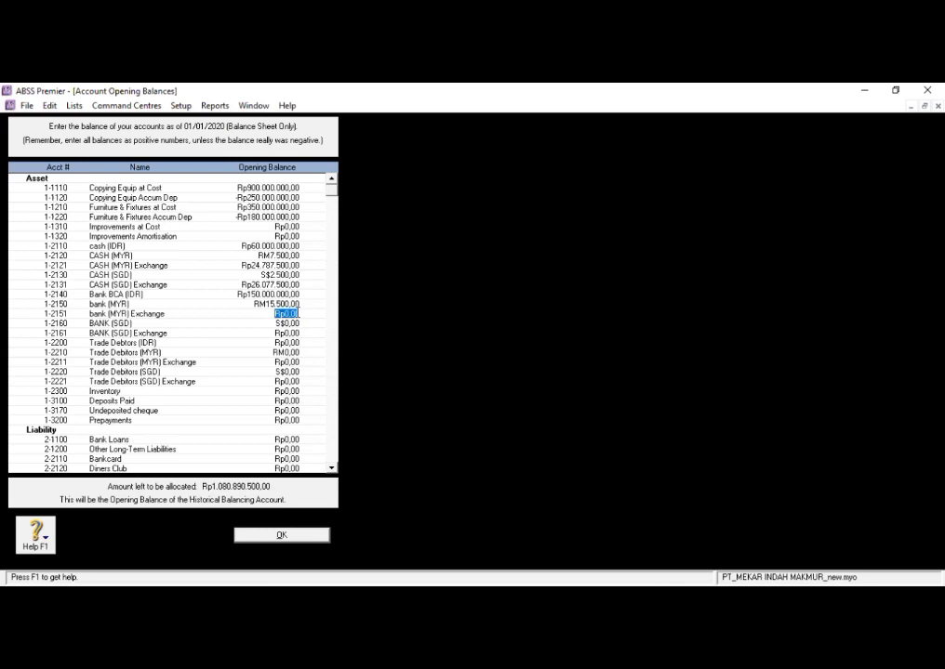
# - Set the opening balance of bank (MYR) Exchange to Rp49.575.000
pyautogui.write('4')
pyautogui.write('9.5')
pyautogui.write('75.00')
pyautogui.write('0')
pyautogui.press('Tab')
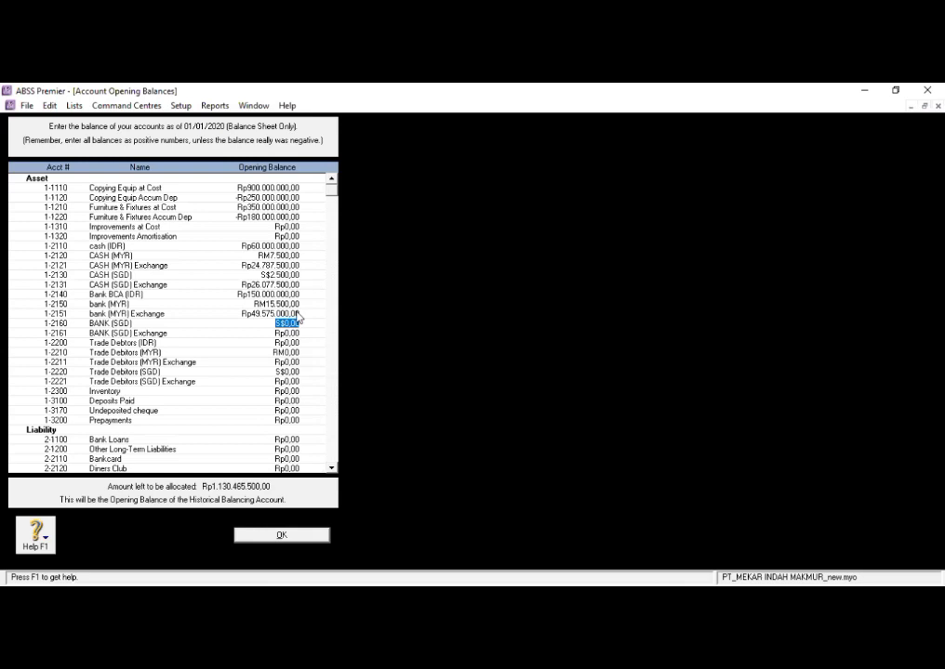
pyautogui.write('2400')
pyautogui.press('Tab')
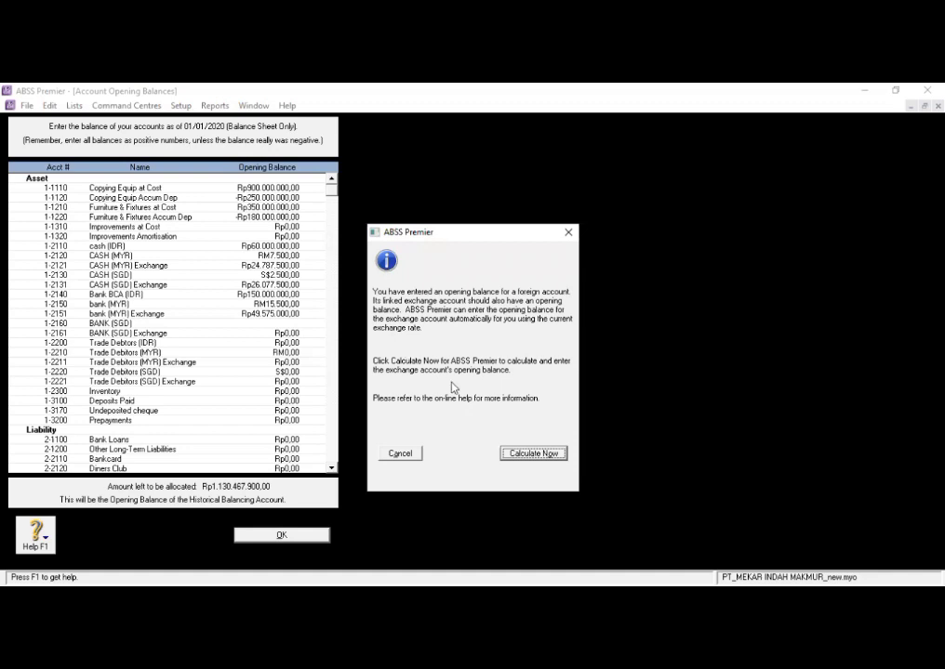
pyautogui.click(526, 453)
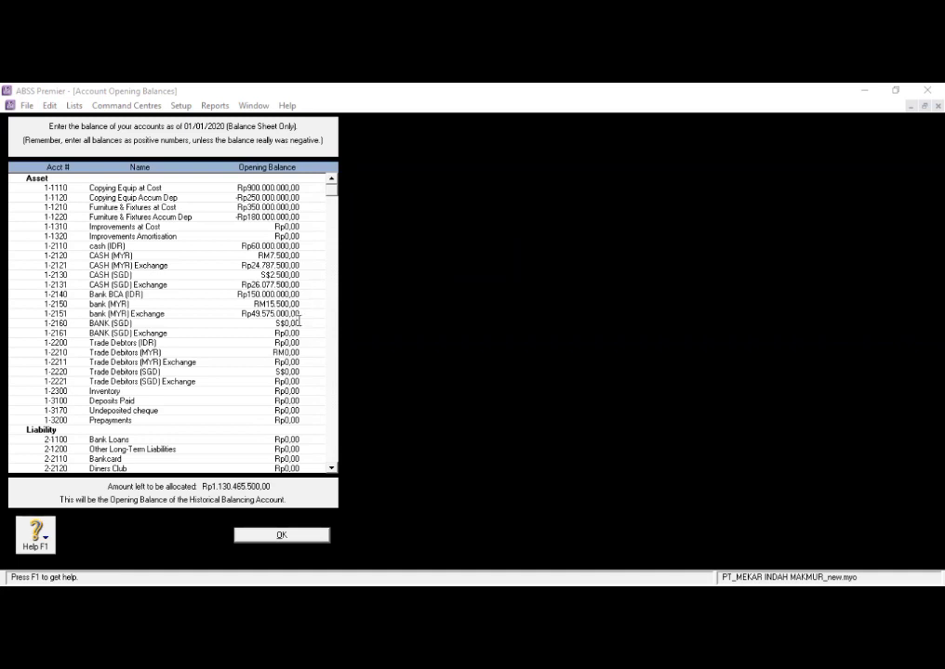
# - Set the BANK (SGD) opening balance to S$2.400 and confirm the calculated balance for its linked exchange account
pyautogui.press('BackSpace')
pyautogui.press('BackSpace')
pyautogui.press('BackSpace')
pyautogui.press('BackSpace')
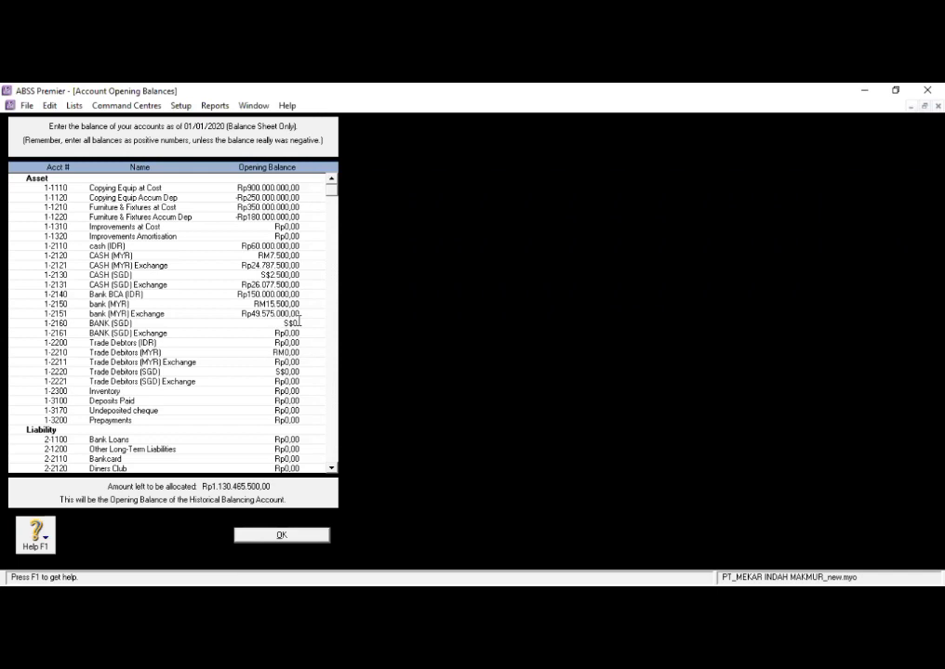
pyautogui.press('BackSpace')
pyautogui.press('BackSpace')
pyautogui.write('2400')
pyautogui.press('Tab')
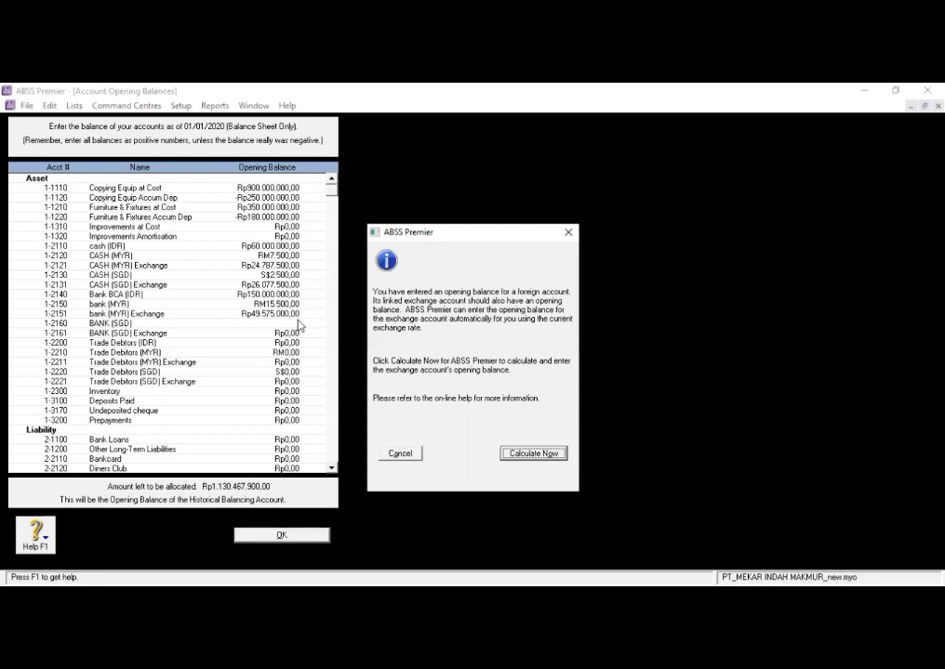
pyautogui.click(530, 454)
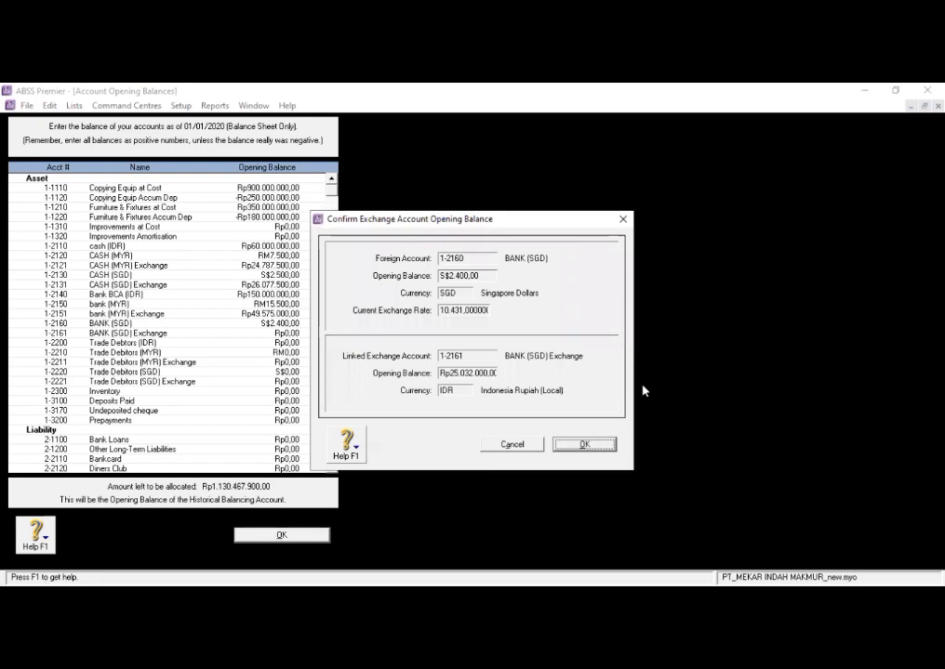
pyautogui.click(584, 444)
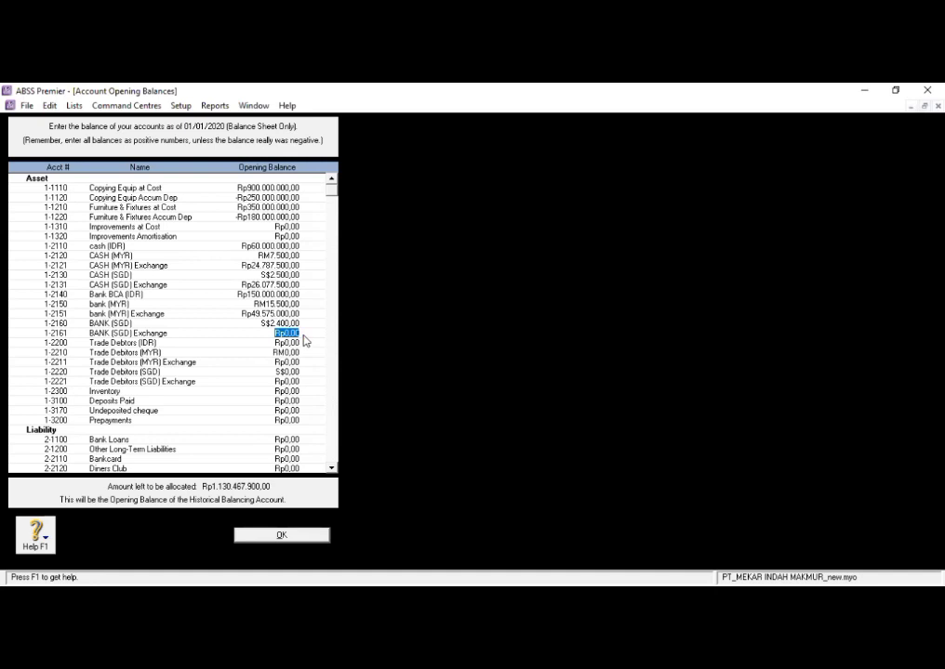
# - Set the opening balances of BANK (SGD) Exchange to Rp25.032.000 and Trade Debtors (IDR) to Rp25.500.000
pyautogui.write('25032000')
pyautogui.press('Tab')
pyautogui.write('25500000')
pyautogui.press('Tab')
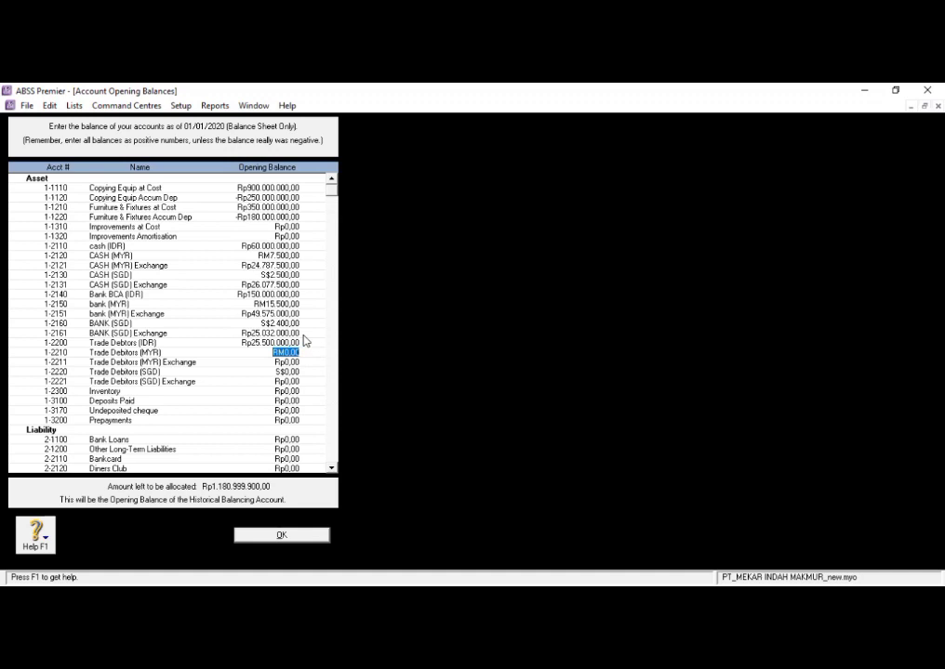
# - Set the Trade Debitors (MYR) opening balance to RM350 and confirm the calculated balance for its linked exchange account
pyautogui.write('350')
pyautogui.press('Tab')
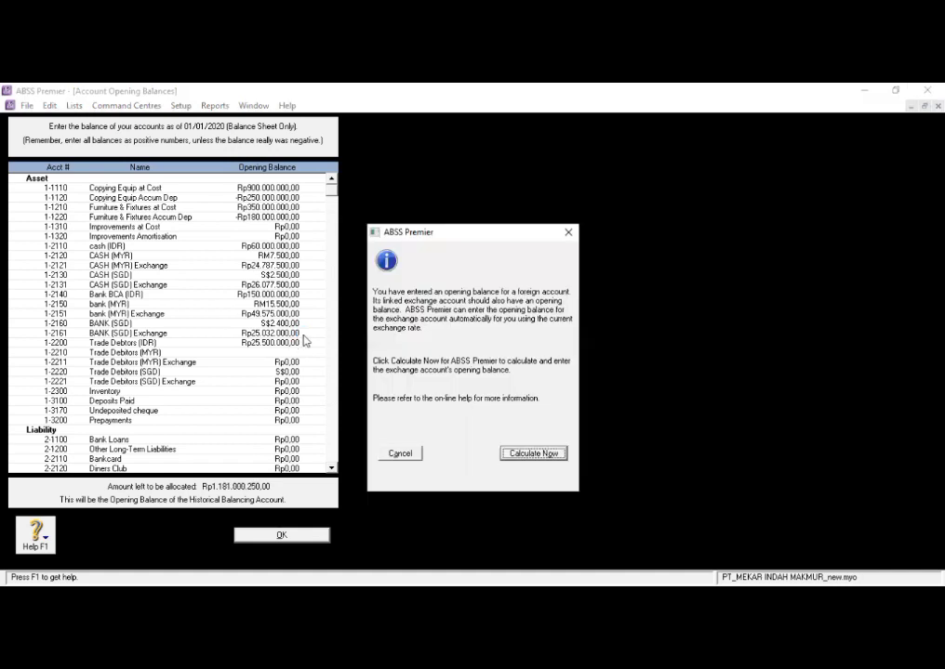
pyautogui.click(531, 454)
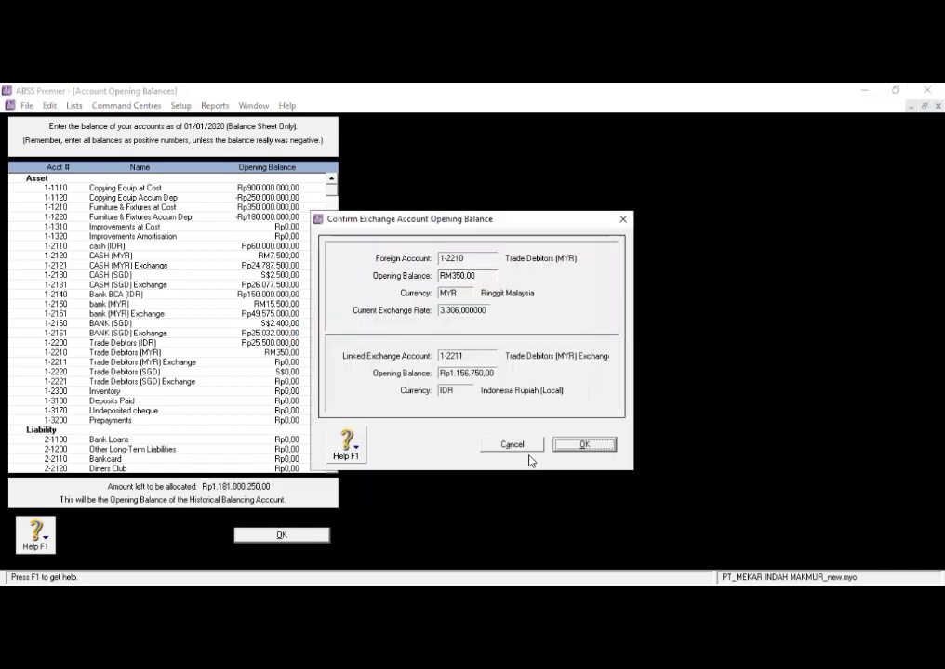
pyautogui.click(562, 441)
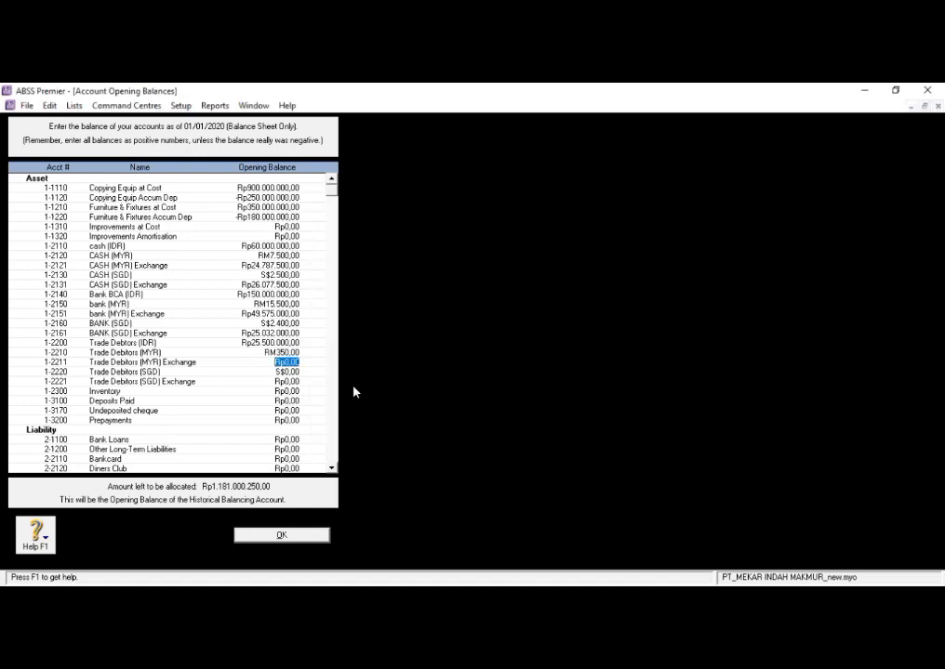
# - Set the opening balance of Trade Debitors (MYR) Exchange to Rp1.156.750
pyautogui.write('1156750')
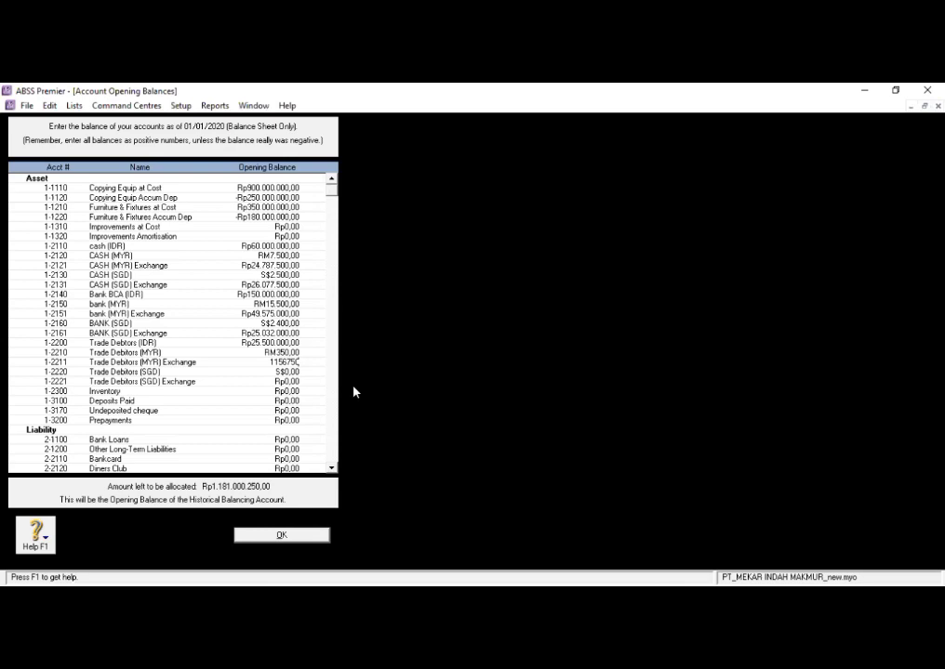
pyautogui.press('Tab')
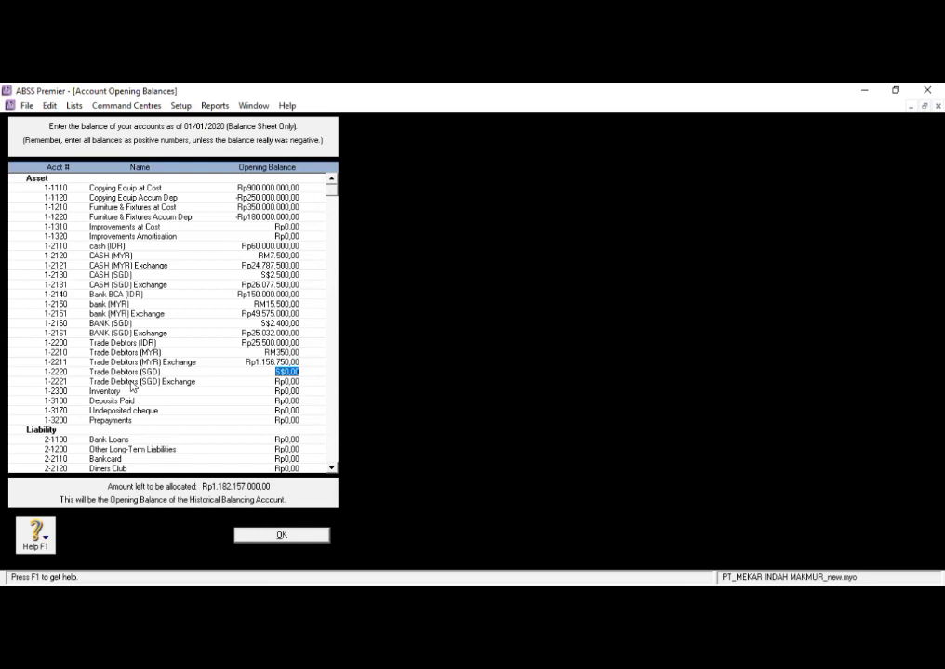
# - Set the Trade Debitors (SGD) opening balance to S$90 and confirm the calculated balance for its linked exchange account
pyautogui.write('90')
pyautogui.press('Tab')
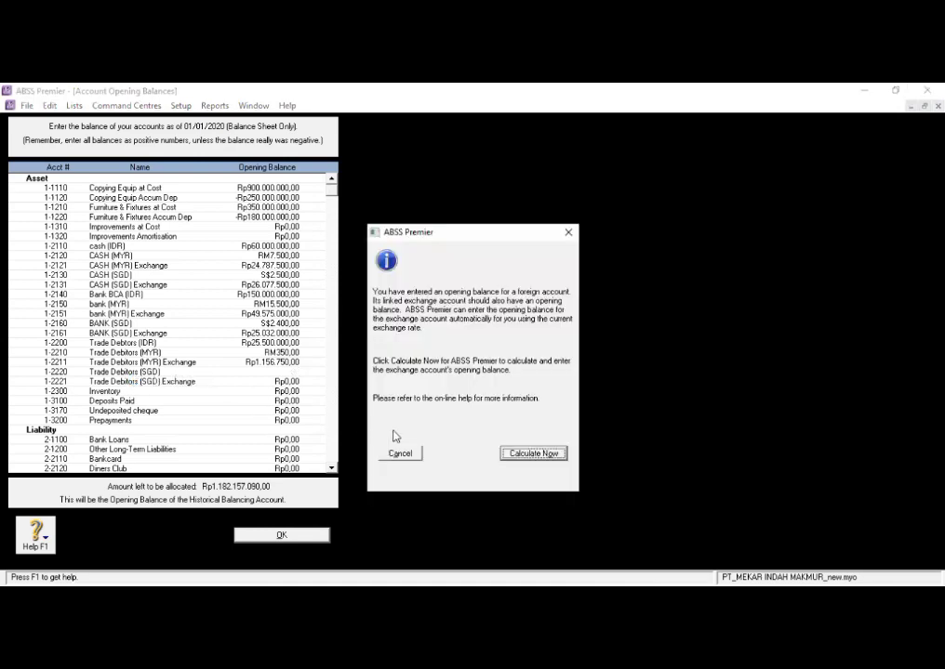
pyautogui.click(539, 455)
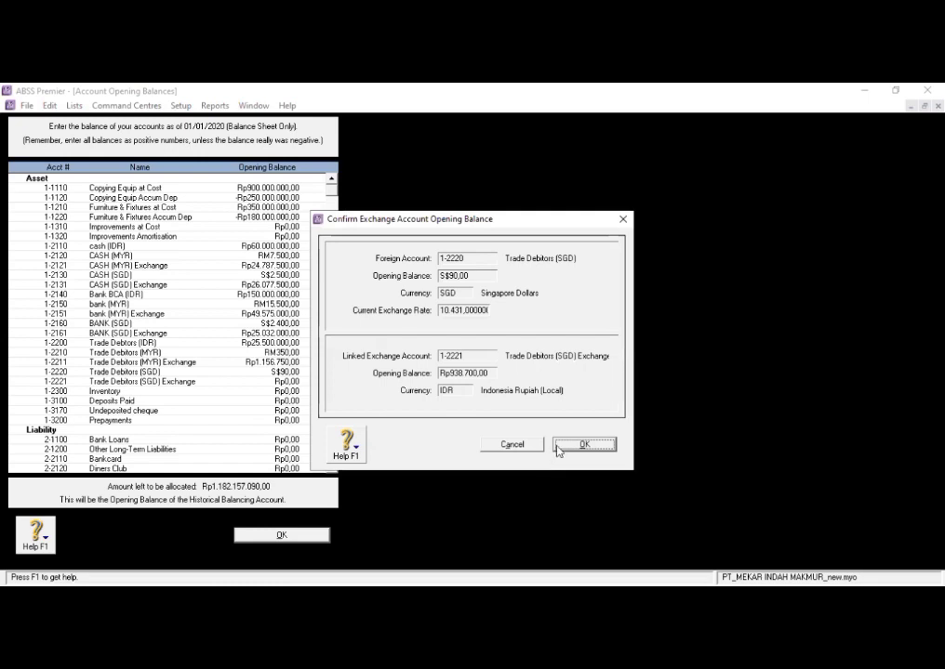
pyautogui.click(557, 448)
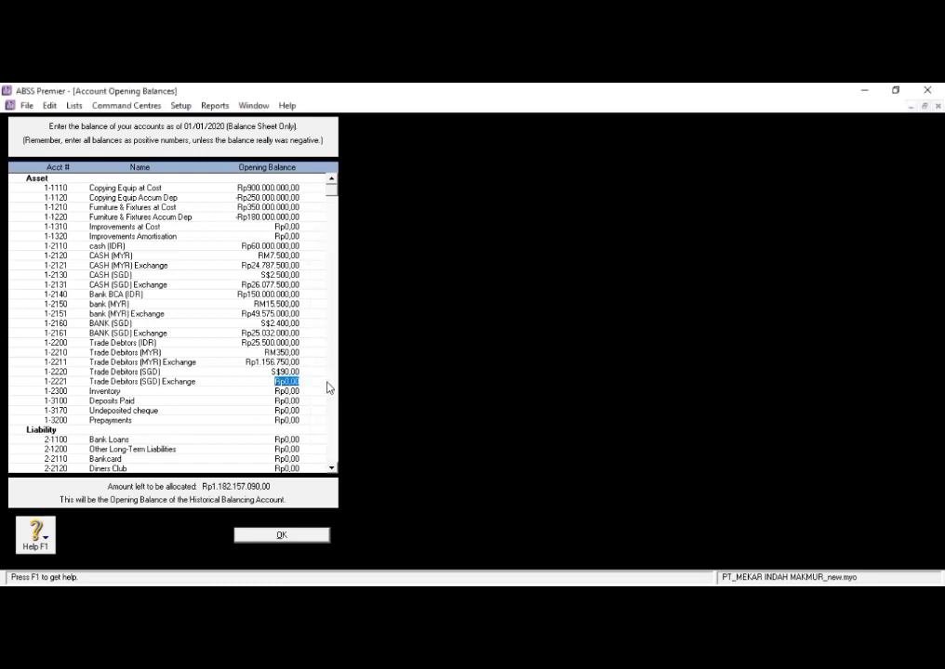
# - Set the opening balance of Trade Debitors (SGD) Exchange to Rp938.700
pyautogui.write('9')
pyautogui.write('38')
pyautogui.write('3')
pyautogui.write('700')
pyautogui.press('Tab')
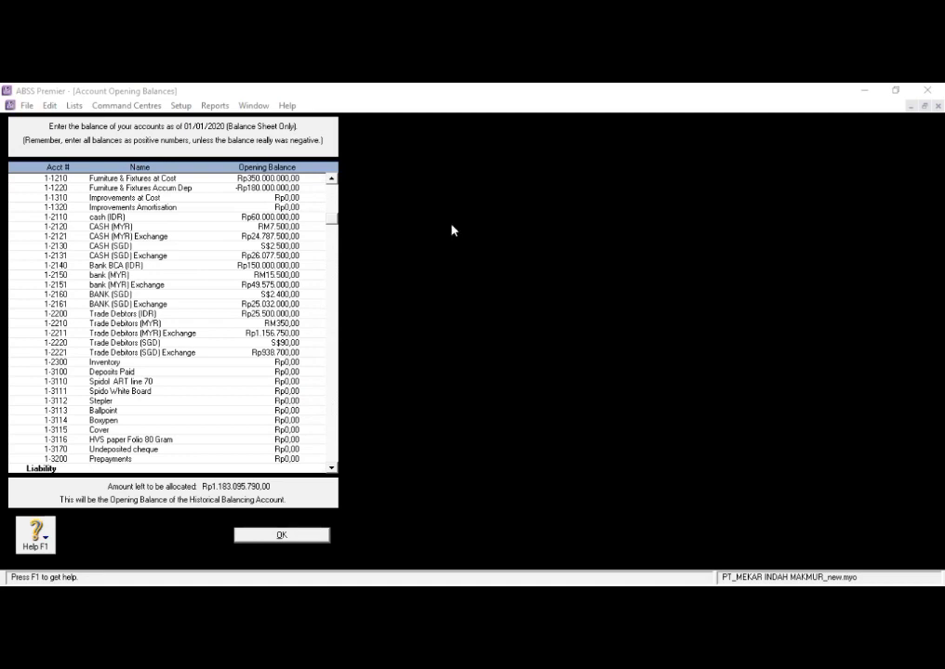
# - Set the opening balances of Spidol ART line 70 to Rp10.500.000 and Spido White Board to Rp3.500.000
pyautogui.click(285, 381)
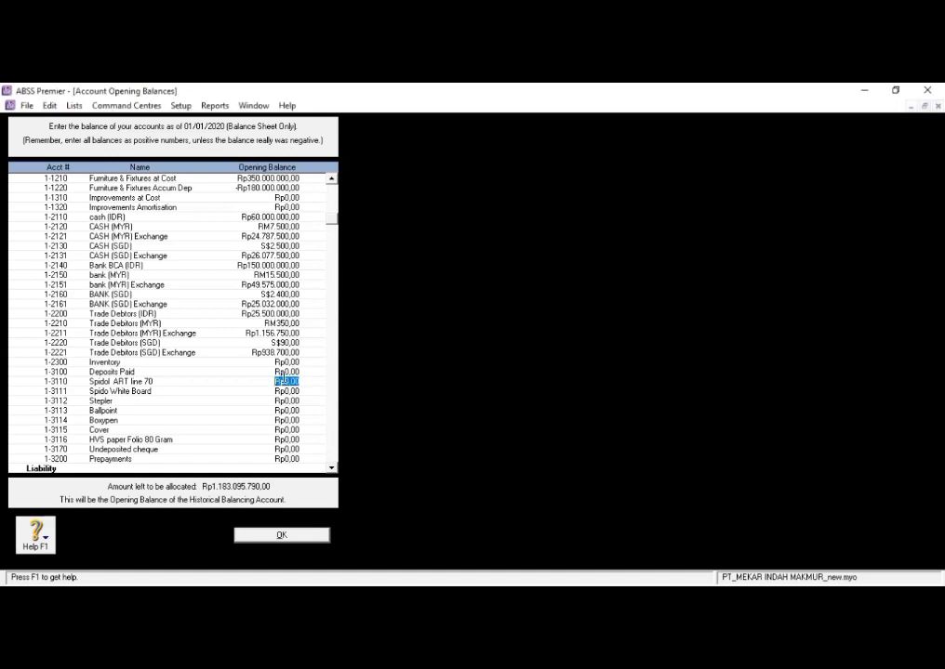
pyautogui.write('1')
pyautogui.write('0.50')
pyautogui.write('0.000')
pyautogui.press('Tab')
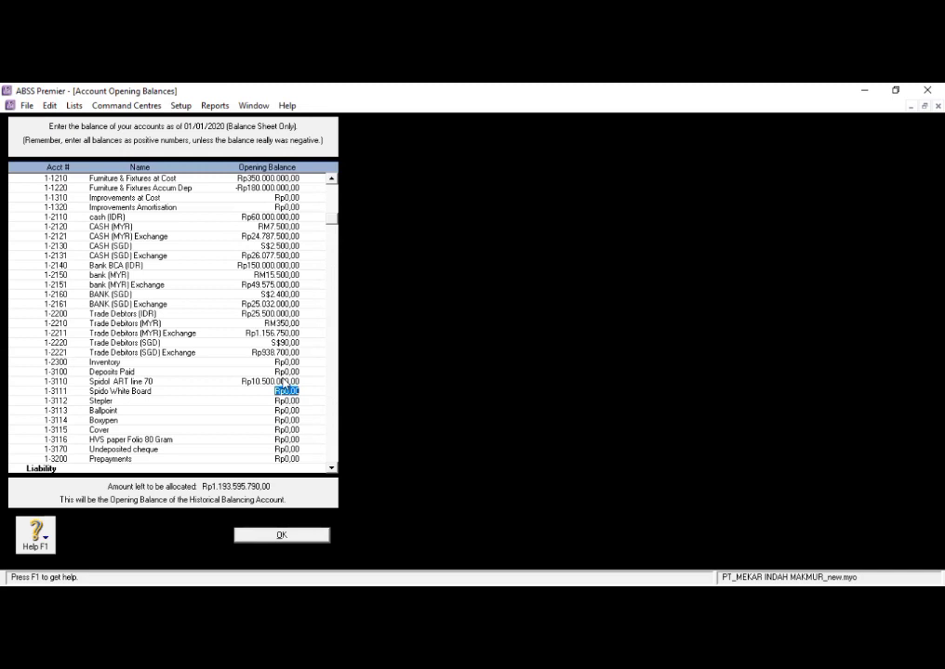
pyautogui.write('3.5')
pyautogui.write('00.00')
pyautogui.write('0')
pyautogui.press('Tab')
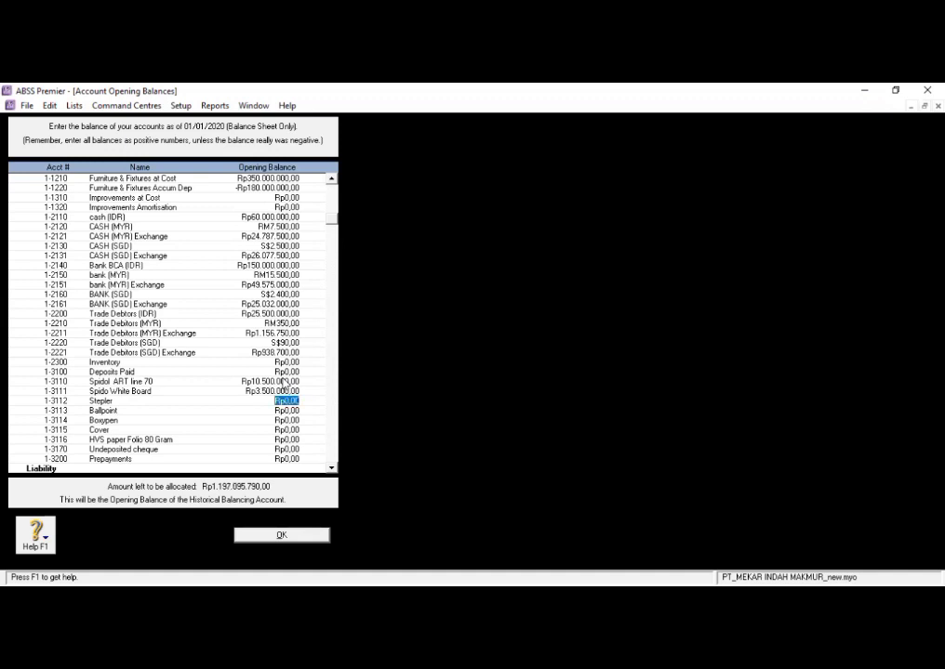
# - Set the opening balances of Stepler to Rp1.500.000 and Ballpoint to Rp4.860.000
pyautogui.write('1.5')
pyautogui.write('00.00')
pyautogui.write('0')
pyautogui.press('Tab')
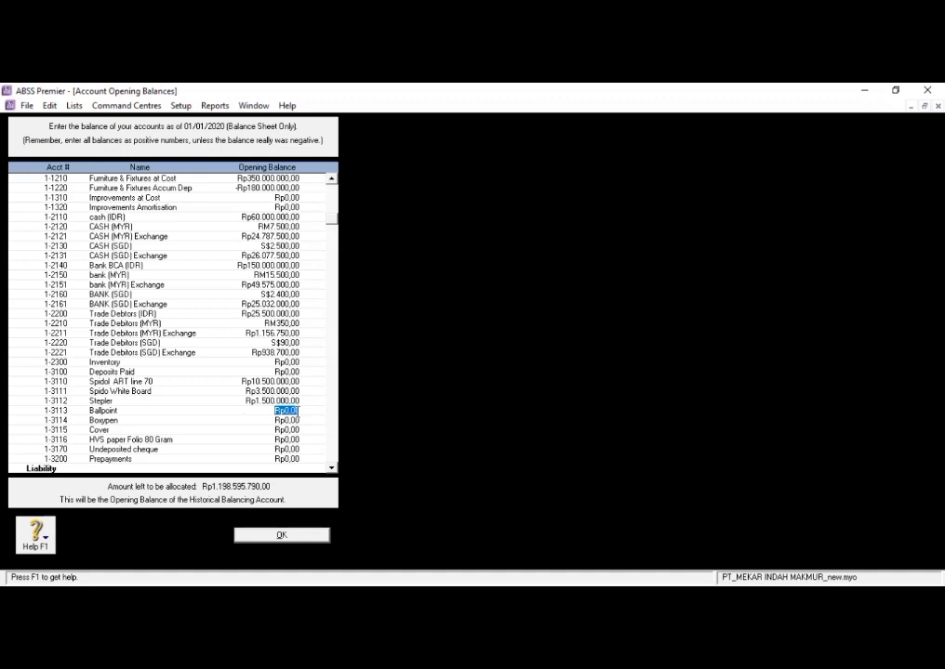
pyautogui.write('4860000')
pyautogui.press('Tab')
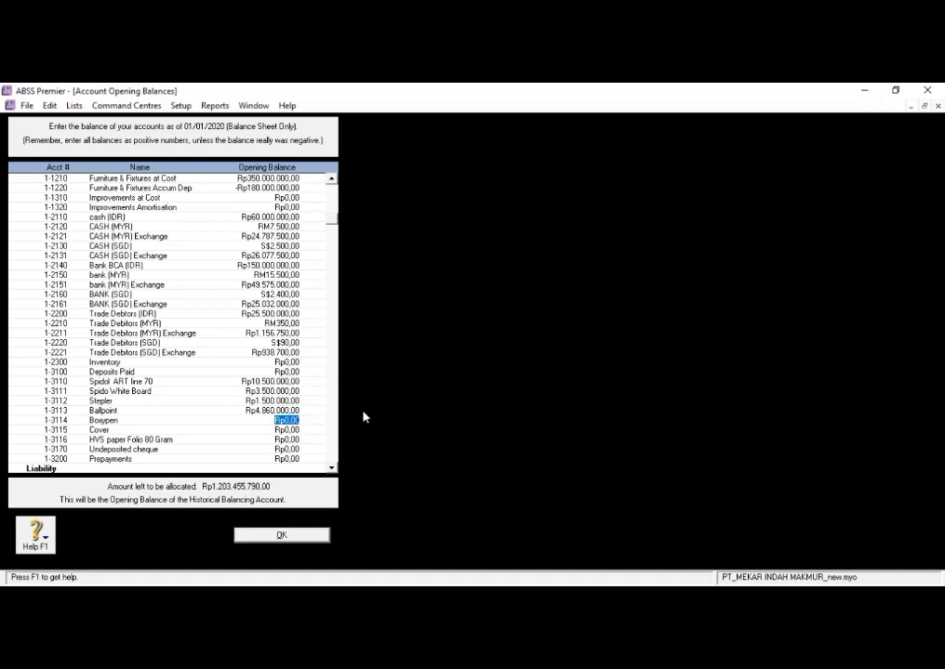
# - Set the opening balances of Boxypen to Rp300.000 and Cover to Rp2.000.000
pyautogui.write('300.000')
pyautogui.press('Tab')
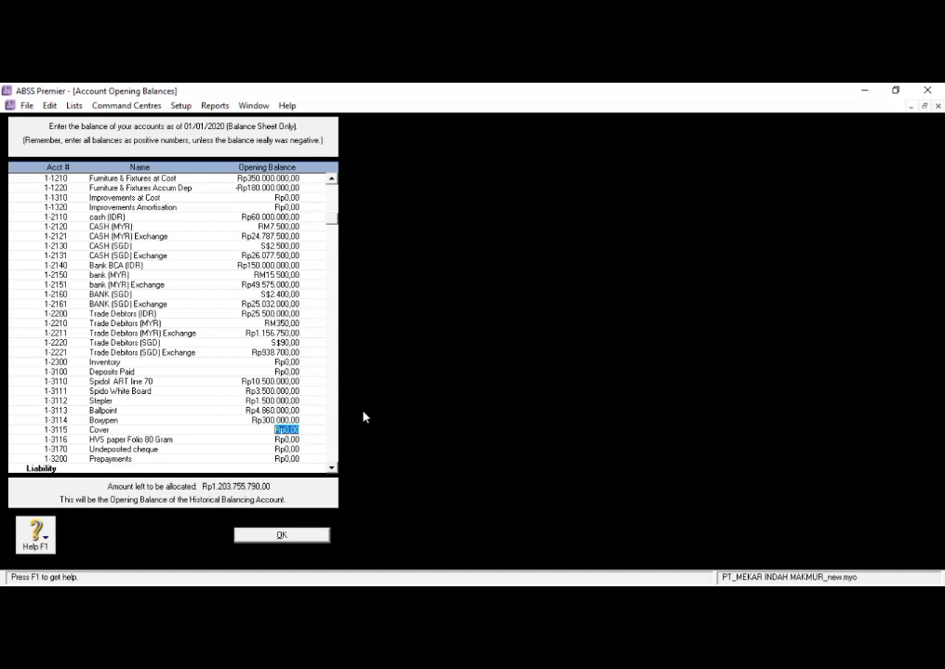
pyautogui.write('2.000.0')
pyautogui.write('00')
pyautogui.press('Tab')
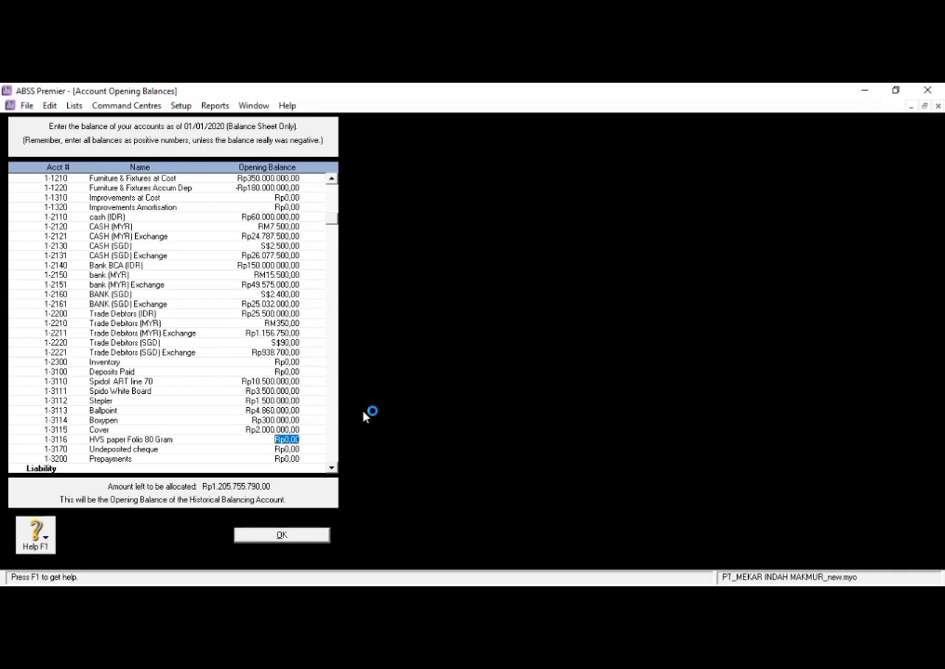
# - Set the opening balance of HVS paper Folio 80 Gram to Rp1.000.000
pyautogui.write('1000000')
pyautogui.press('Tab')
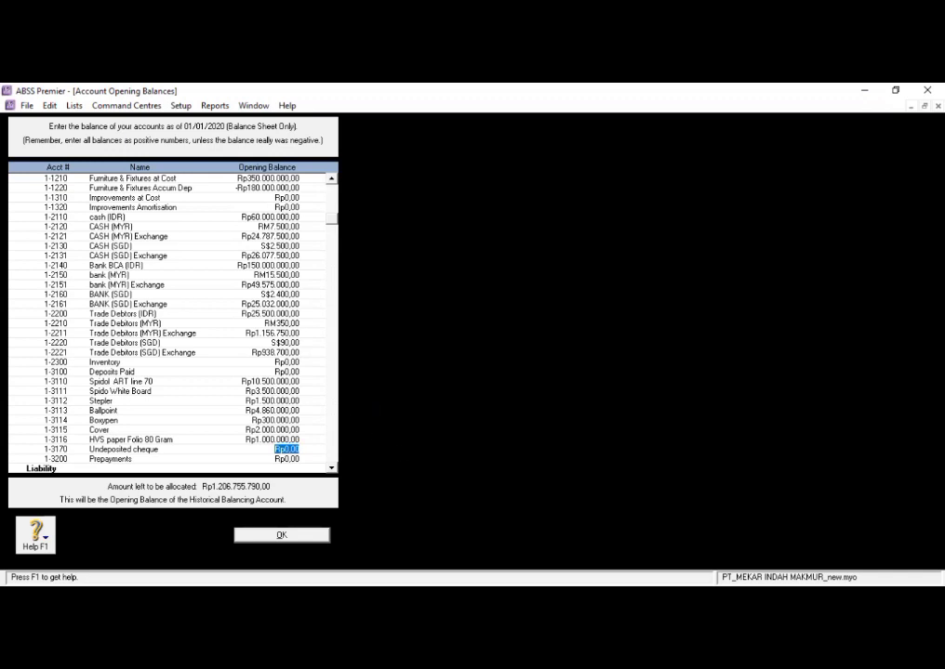
# - Set the opening balance of the liability account Trade Creditors (IDR) to Rp1.250.000
pyautogui.scroll(-2, 202, 295)
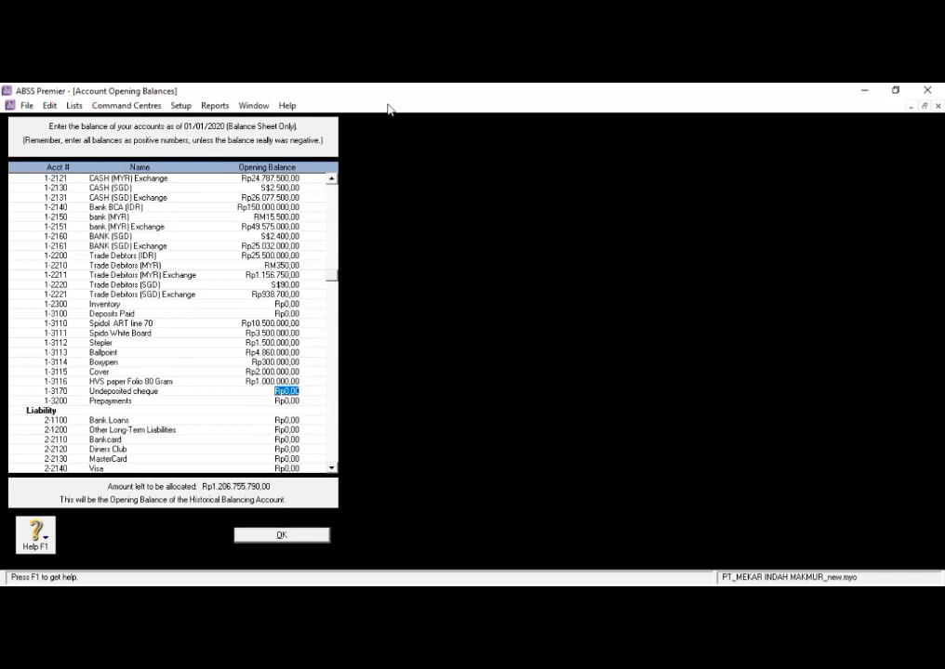
pyautogui.scroll(-1, 205, 255)
pyautogui.scroll(-1, 203, 393)
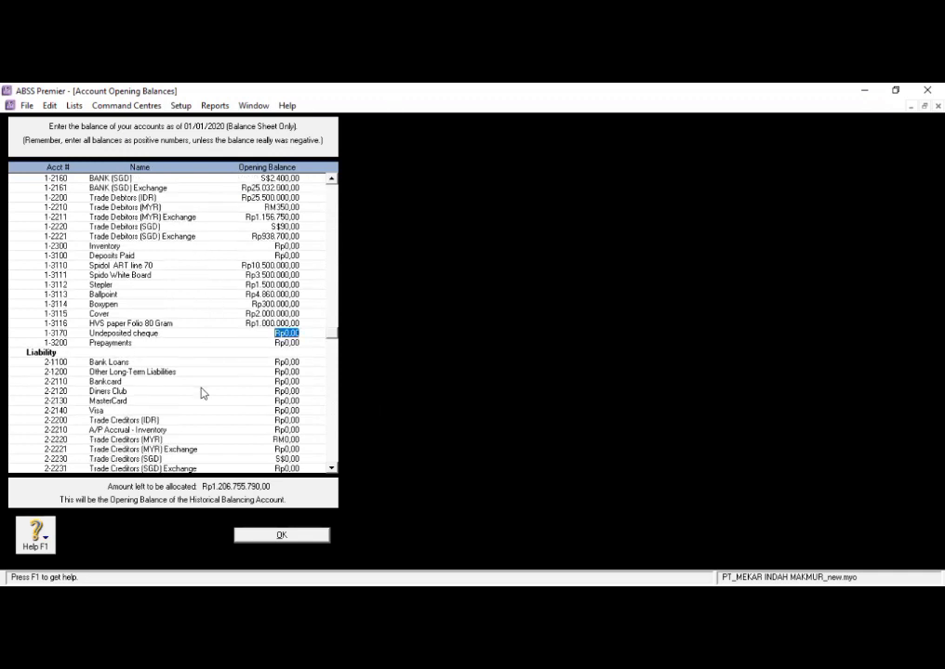
pyautogui.click(286, 420)
pyautogui.write('1.250.000')
pyautogui.press('Tab')
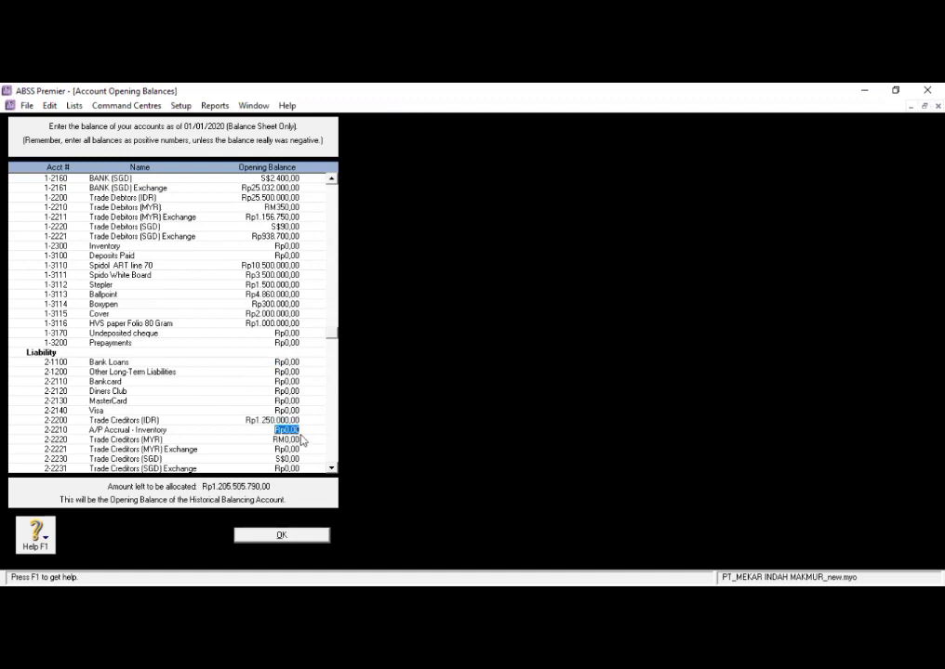
# - Set the Trade Creditors (MYR) opening balance to RM180 and confirm the calculated balance for its linked exchange account
pyautogui.scroll(-2, 301, 439)
pyautogui.click(296, 382)
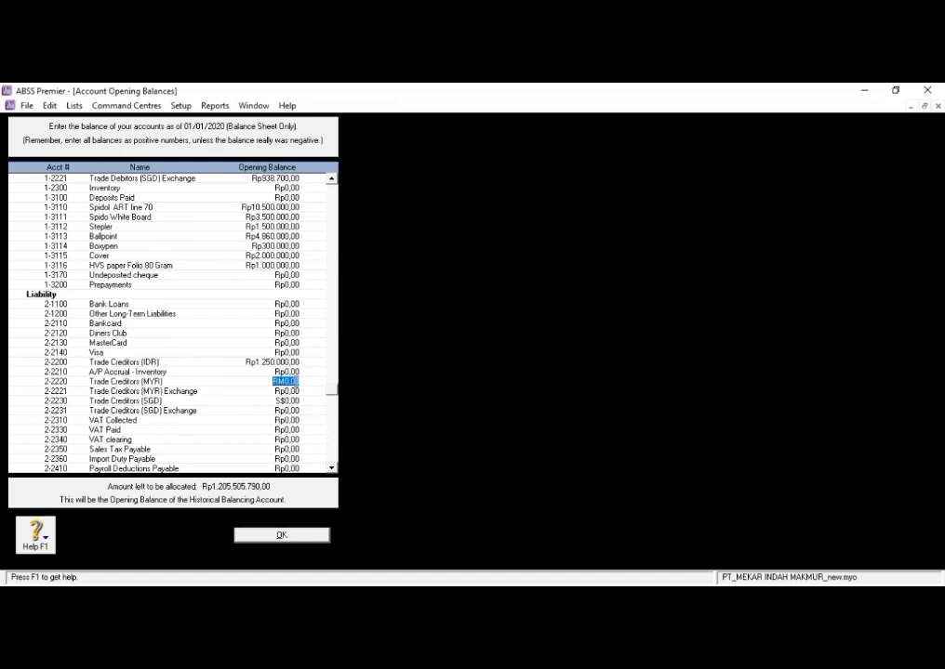
pyautogui.press('BackSpace')
pyautogui.write('180')
pyautogui.press('Tab')
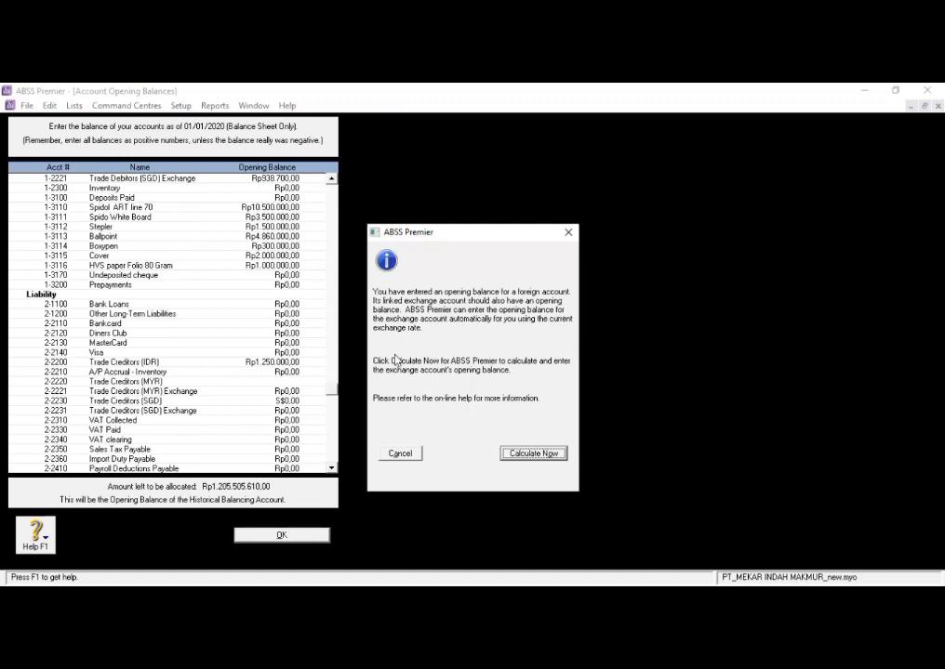
pyautogui.click(542, 456)
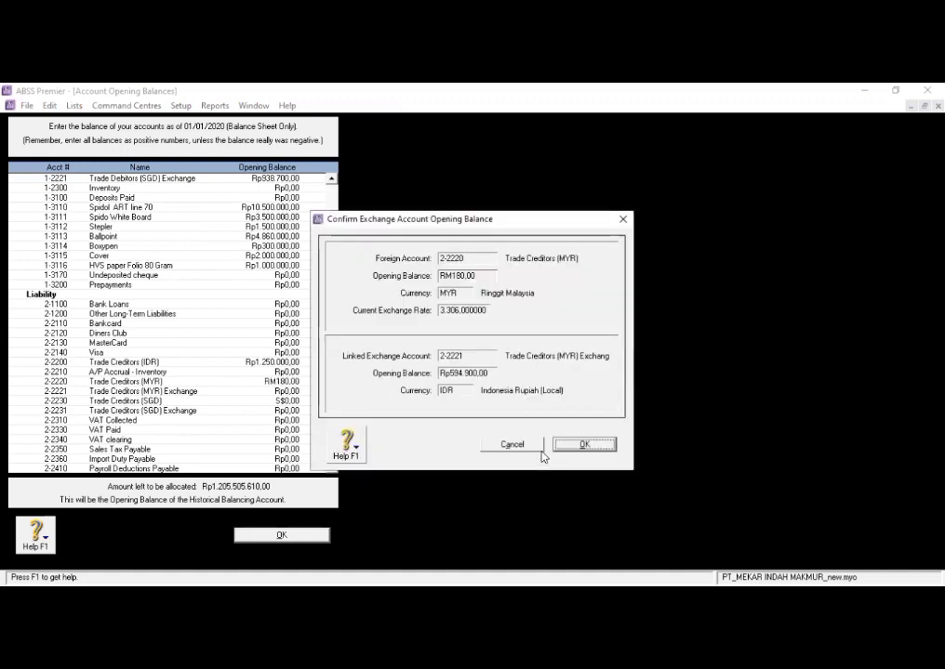
pyautogui.click(563, 444)
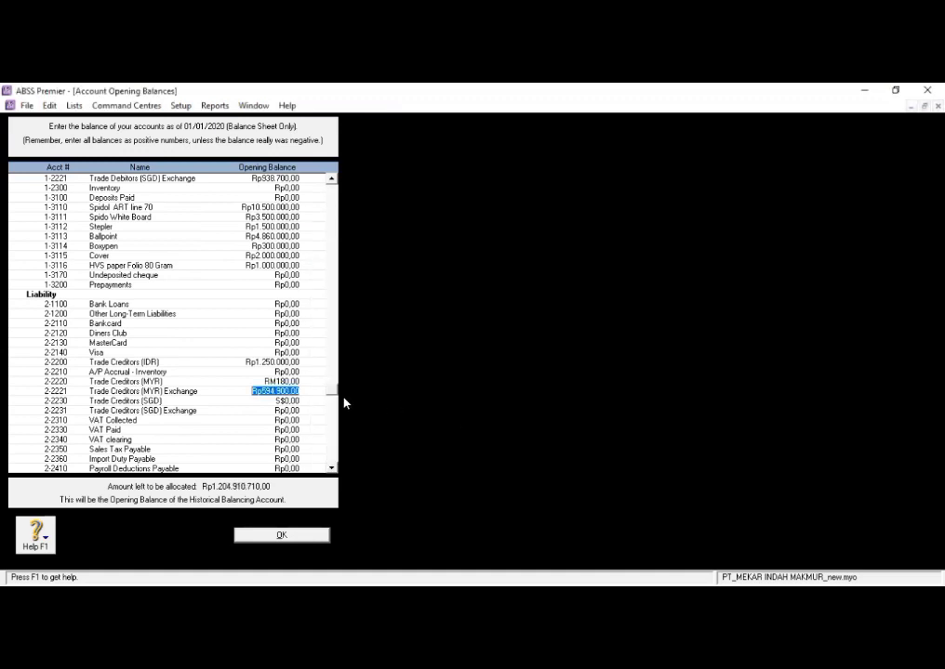
# - Set the Trade Creditors (SGD) opening balance to S$150 and confirm the calculated balance for its linked exchange account
pyautogui.click(287, 402)
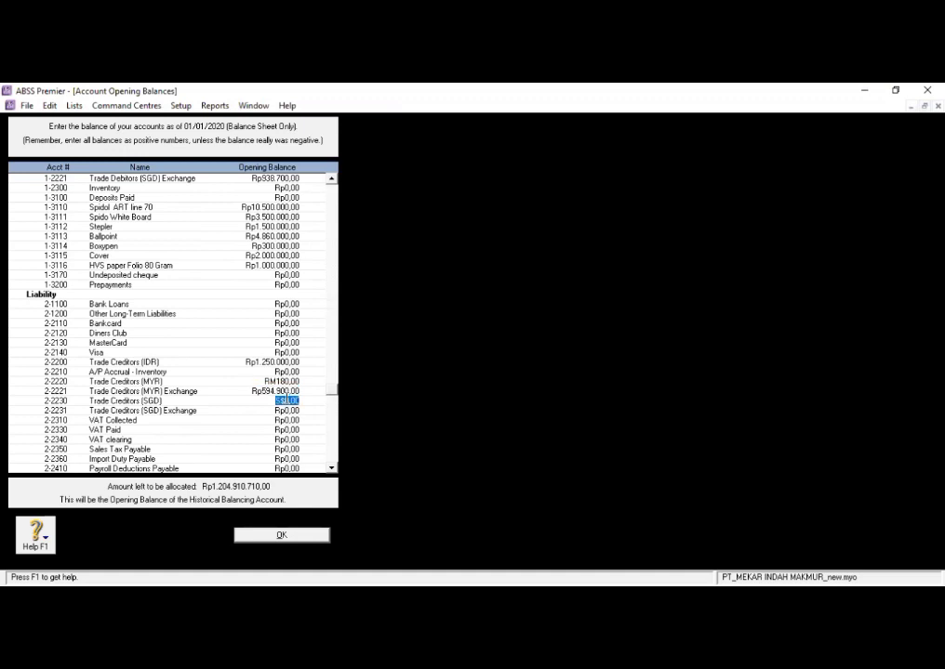
pyautogui.write('15')
pyautogui.write('0')
pyautogui.click(289, 408)
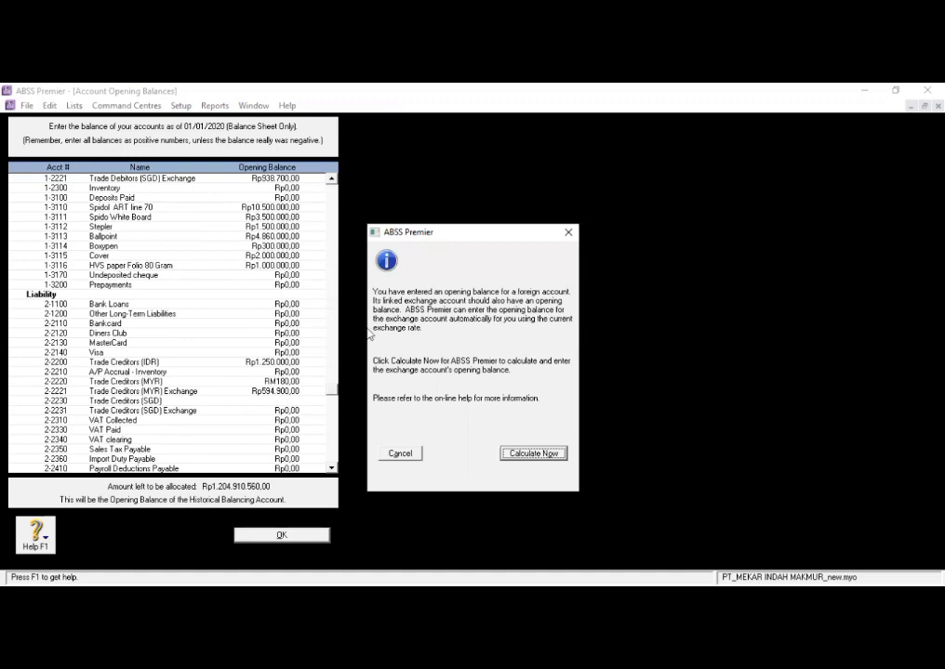
pyautogui.click(534, 455)
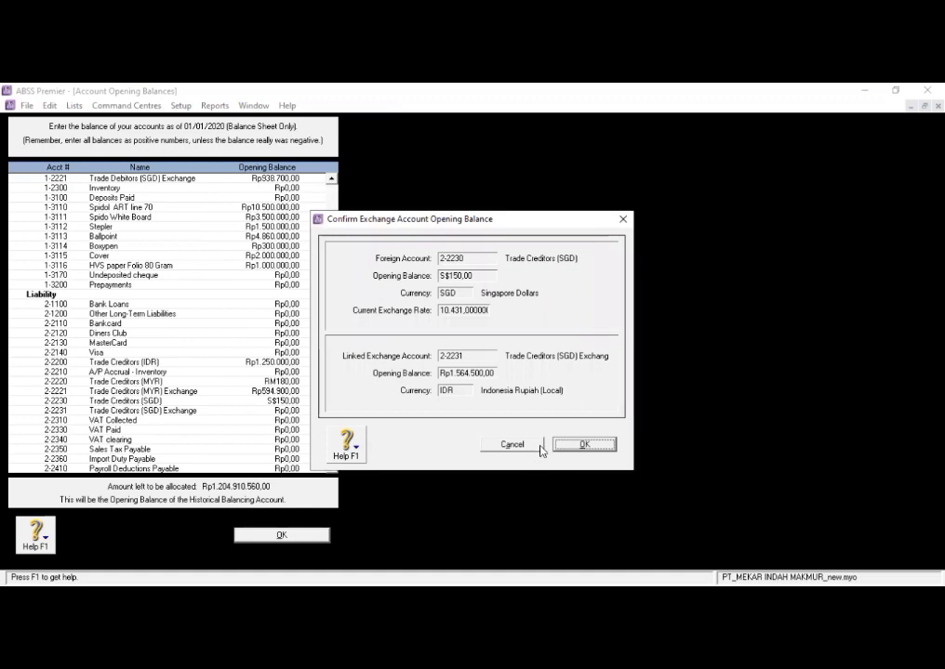
pyautogui.click(565, 439)
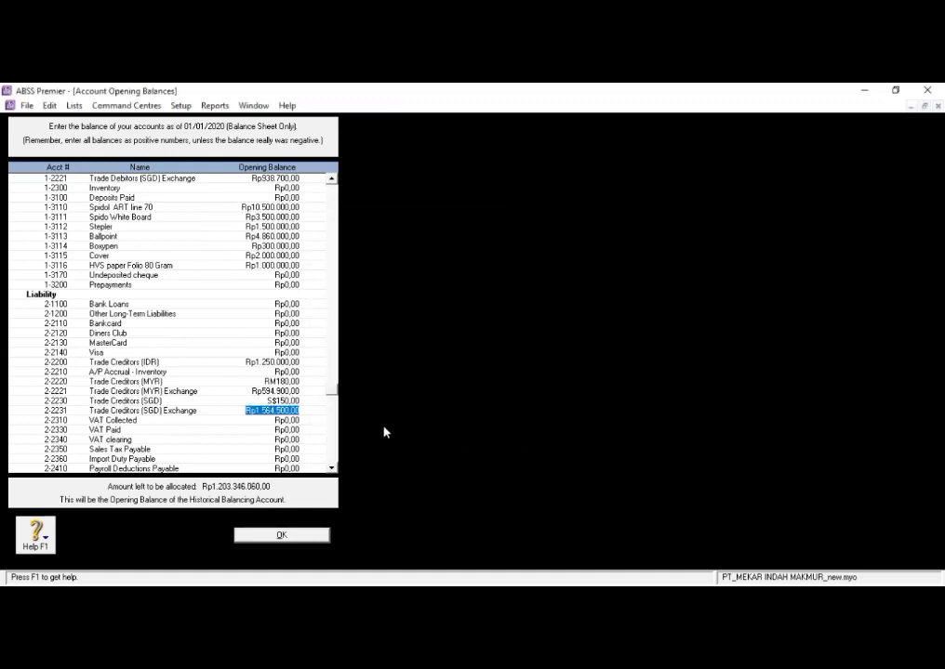
# - Set the opening balance of VAT Collected to Rp15.645.000
pyautogui.click(282, 420)
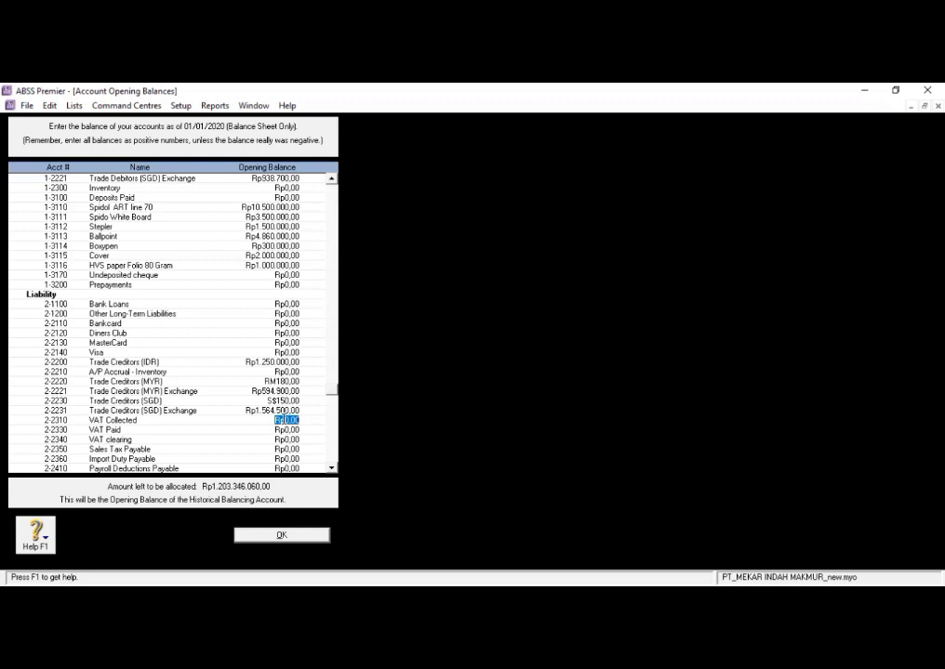
pyautogui.press('BackSpace')
pyautogui.write('564000')
pyautogui.press('Tab')
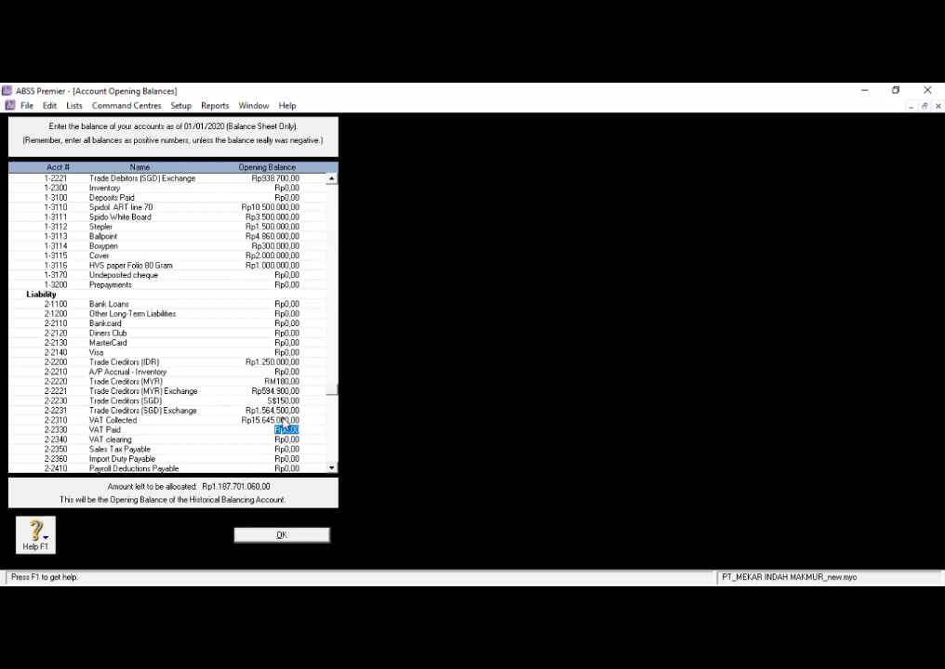
# - Replace the VAT Collected opening balance with a negative amount of -Rp20.500.000
pyautogui.click(255, 420)
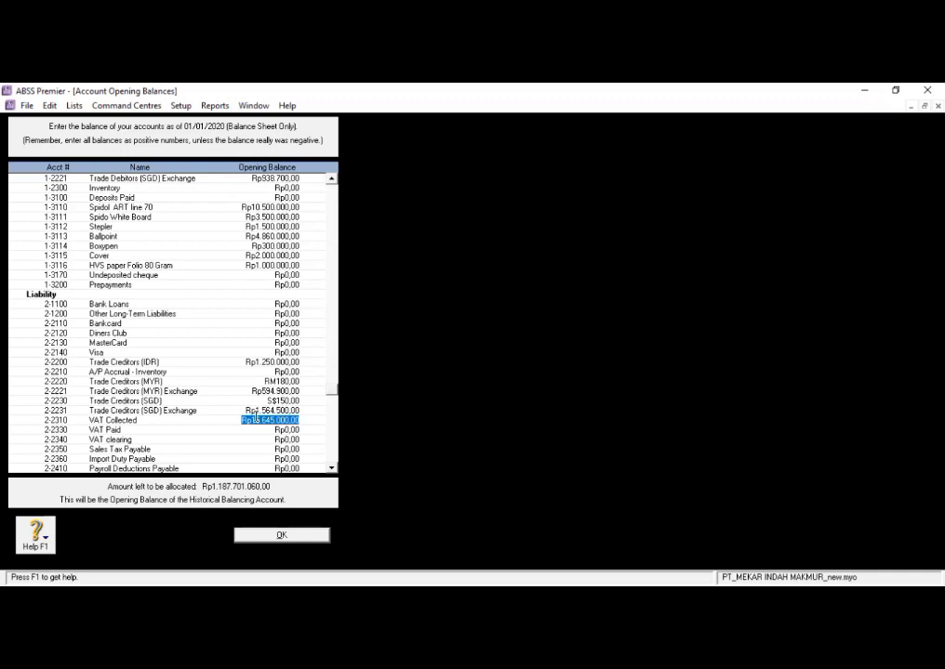
pyautogui.press('BackSpace')
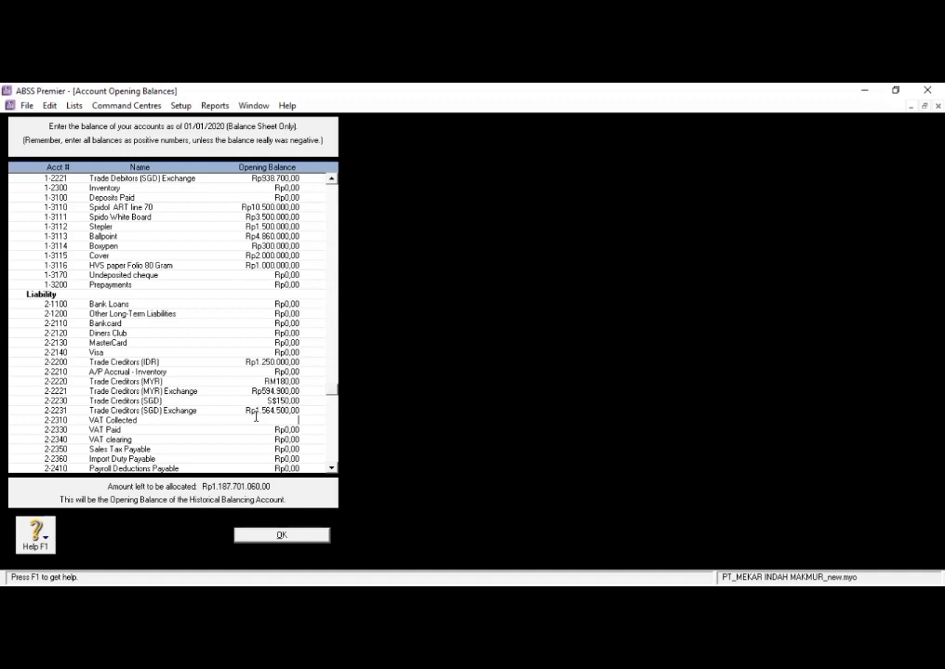
pyautogui.write('(20500000)')
pyautogui.press('Tab')
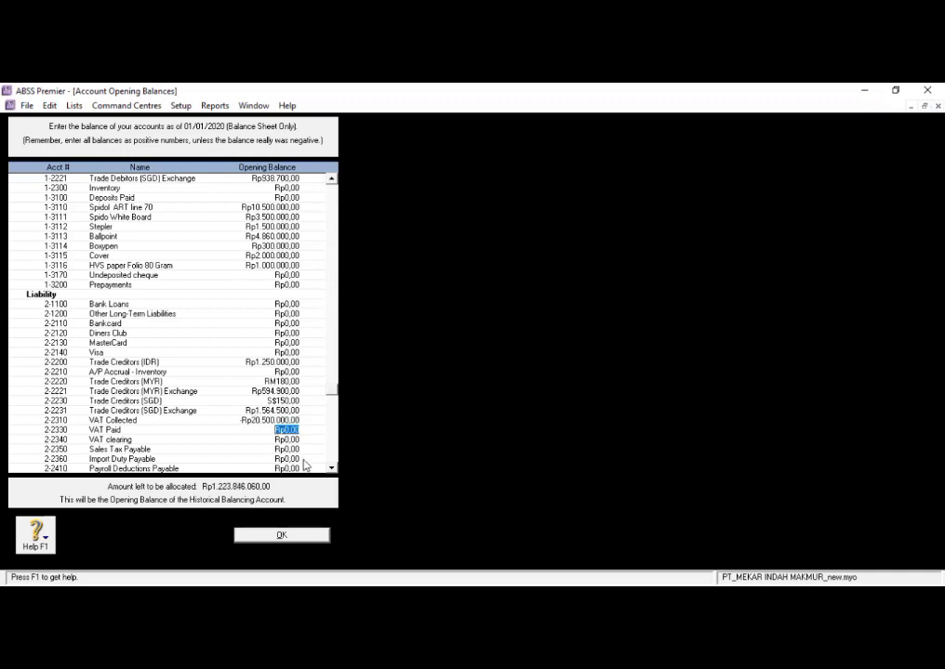
# - Set the opening balance of VAT Paid to Rp35.500.000
pyautogui.write('35.5')
pyautogui.write('00.00')
pyautogui.write('0')
pyautogui.press('Tab')
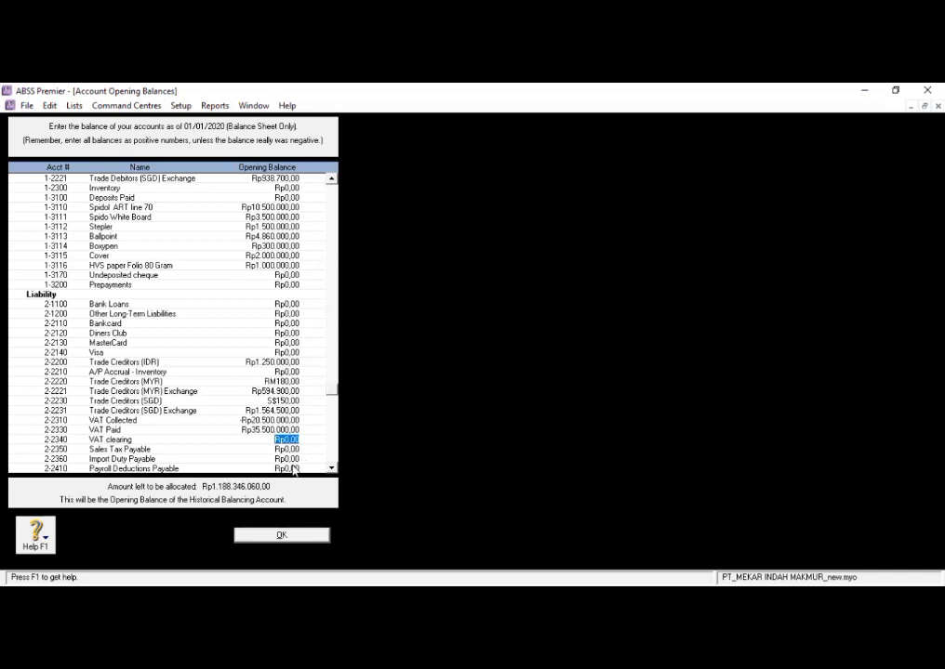
pyautogui.scroll(-1, 247, 452)
pyautogui.scroll(-2, 248, 452)
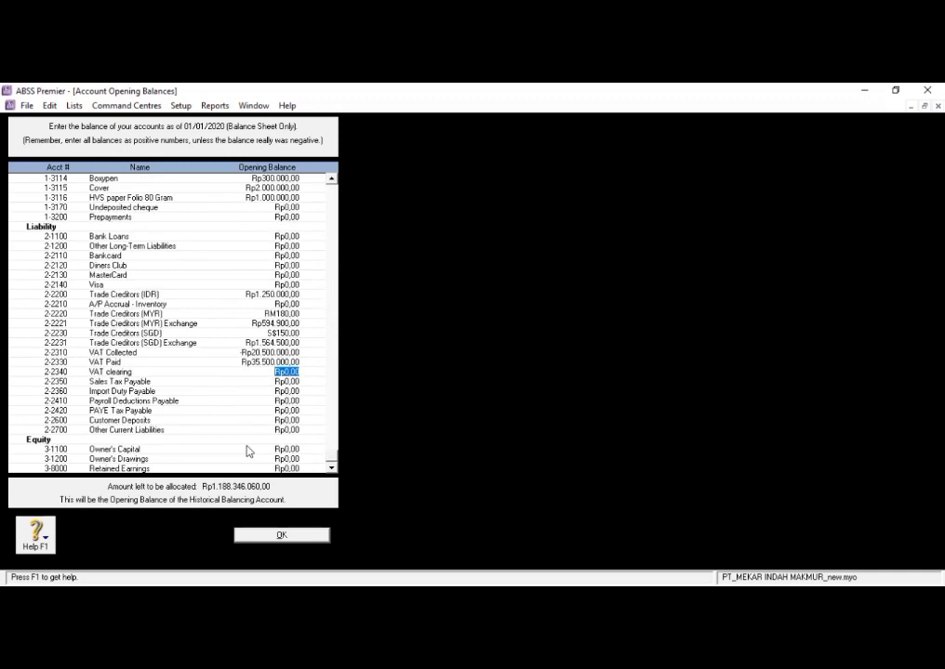
# - Set the opening balance of Owner's Capital to Rp350.000.000
pyautogui.click(246, 449)
pyautogui.press('BackSpace')
pyautogui.write('350.000.0')
pyautogui.write('00')
pyautogui.click(296, 458)
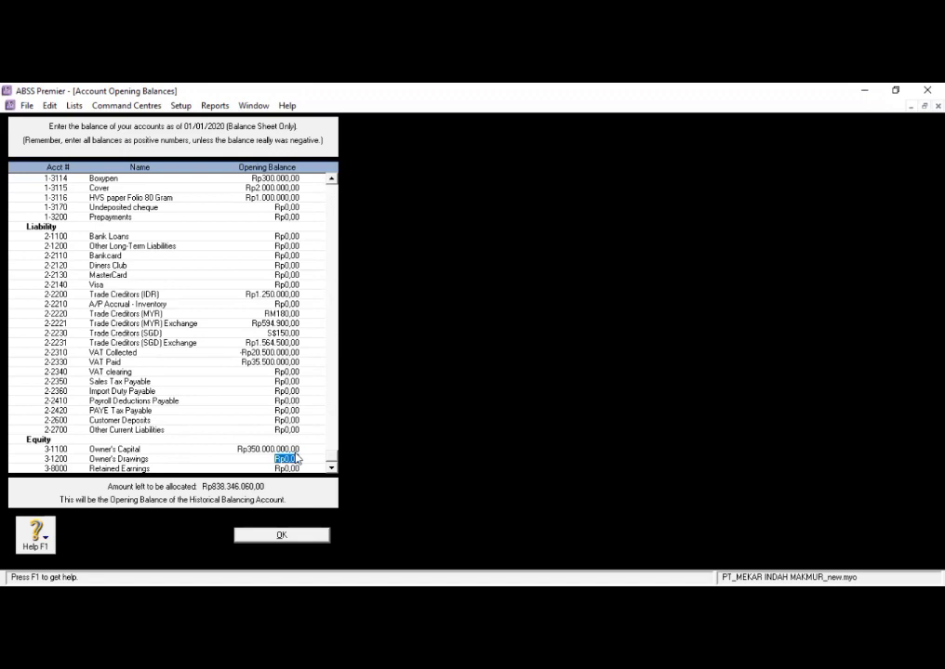
# - Set the opening balance of Owner's Drawings to a negative amount of -Rp10.000.000
pyautogui.press('BackSpace')
pyautogui.write('(10000000')
pyautogui.press('Tab')
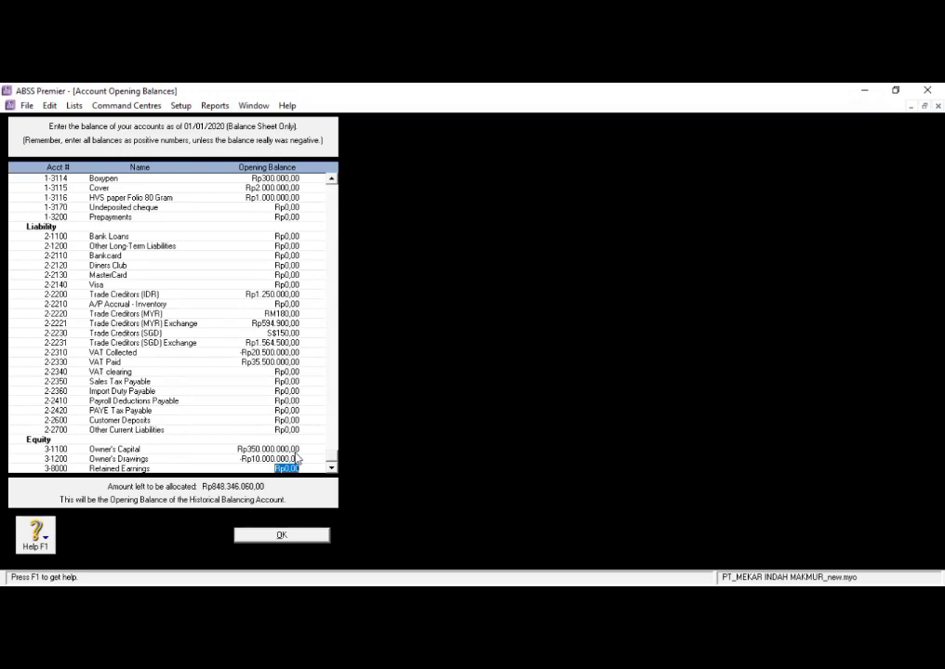
# - Set the opening balance of Retained Earnings to Rp848.346.060 and accept the account opening balances
pyautogui.write('848346060')
pyautogui.press('Tab')
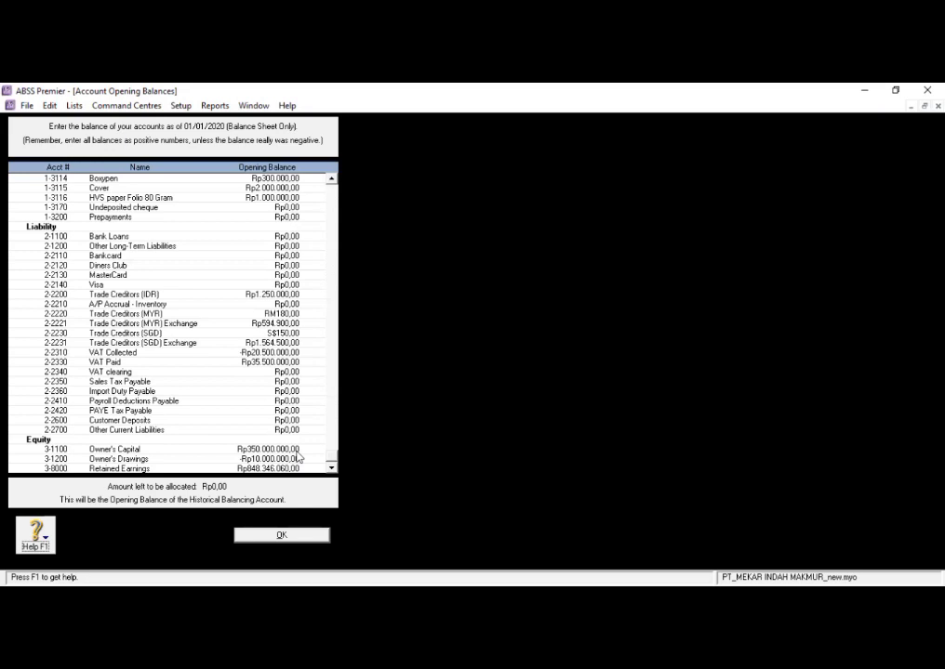
pyautogui.click(316, 535)
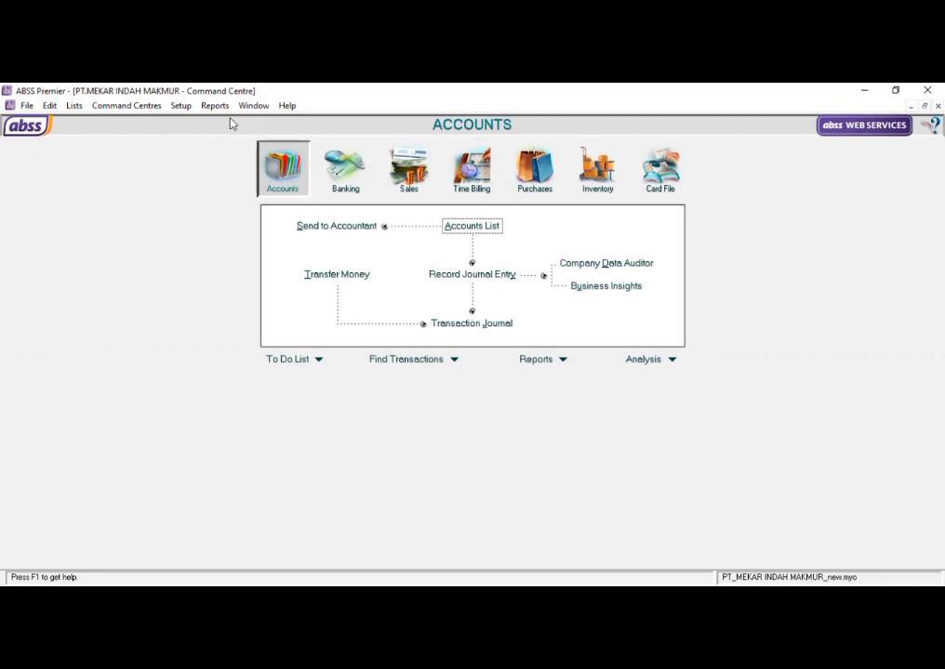
# - Open the customer balances setup and start a historical sale for the customer PT. Bighit
pyautogui.click(180, 106)
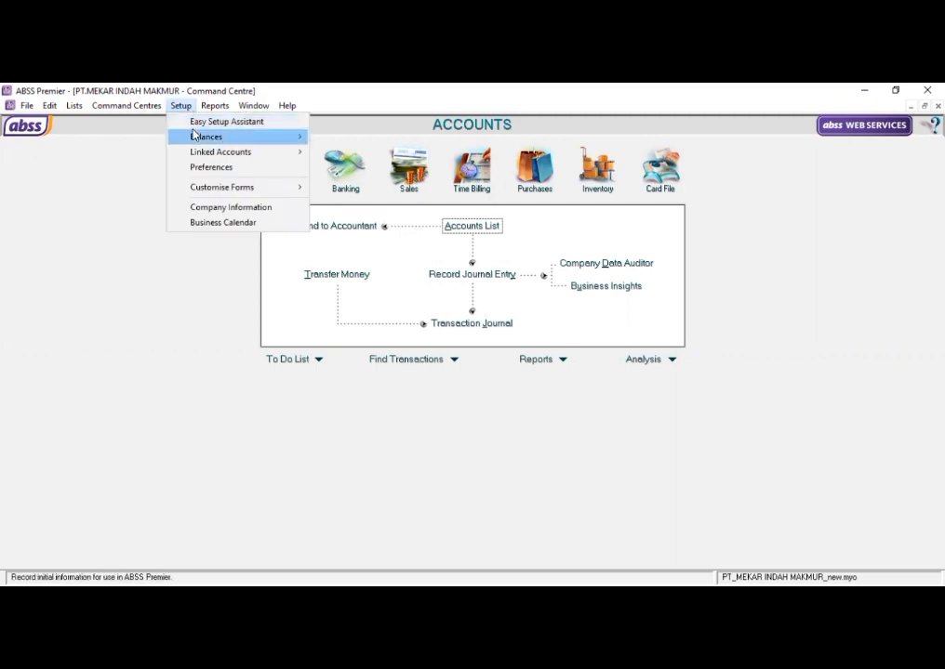
pyautogui.moveTo(194, 136)
pyautogui.click(316, 166)
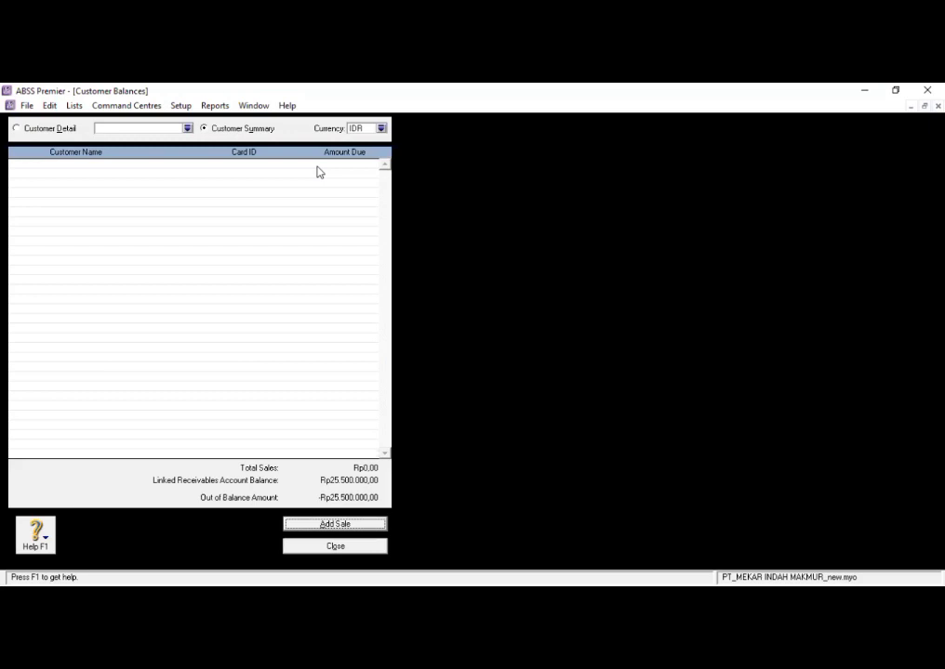
pyautogui.click(362, 523)
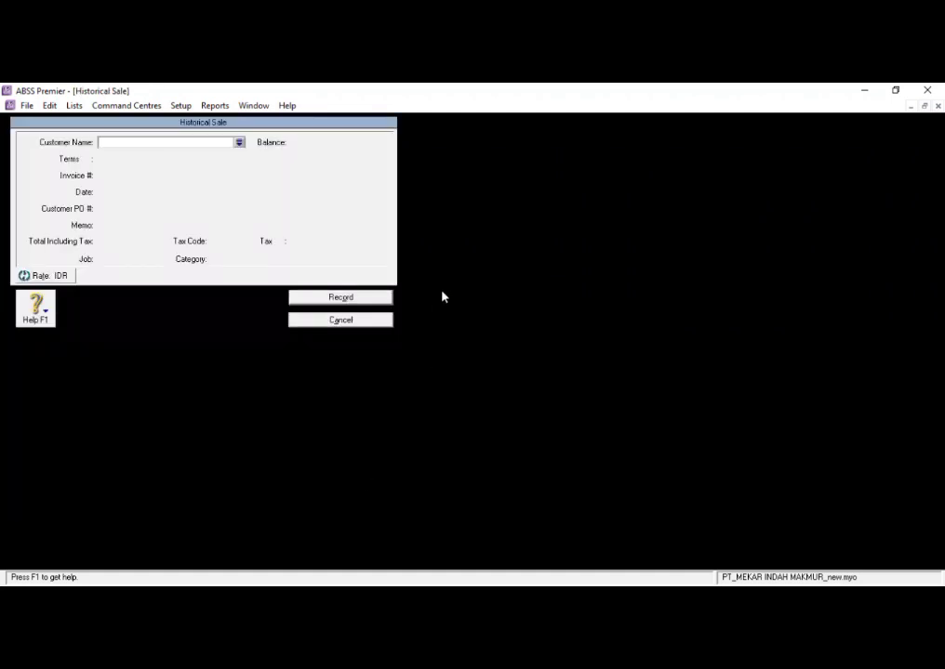
pyautogui.click(239, 144)
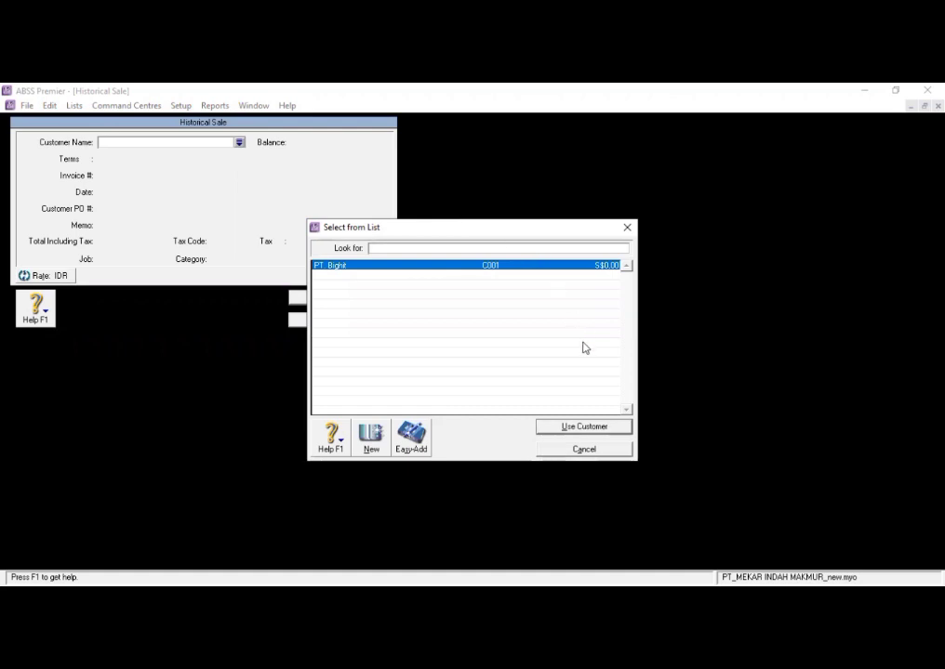
pyautogui.click(572, 428)
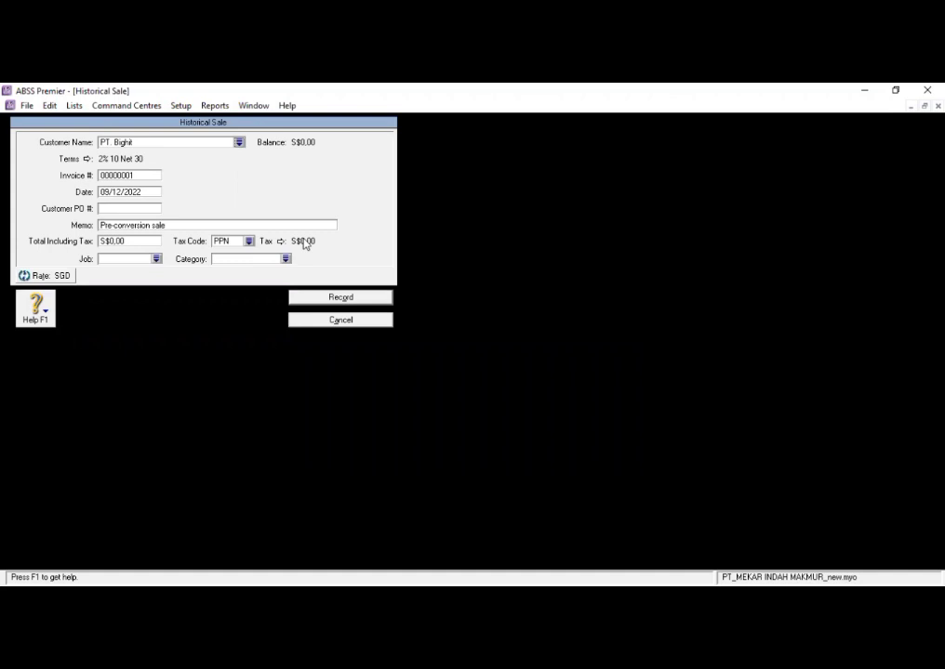
# - Set the historical sale's invoice number to INV-01 and its date to 28/12/2020
pyautogui.click(142, 177)
pyautogui.press('BackSpace')
pyautogui.write('INV-01')
pyautogui.click(147, 191)
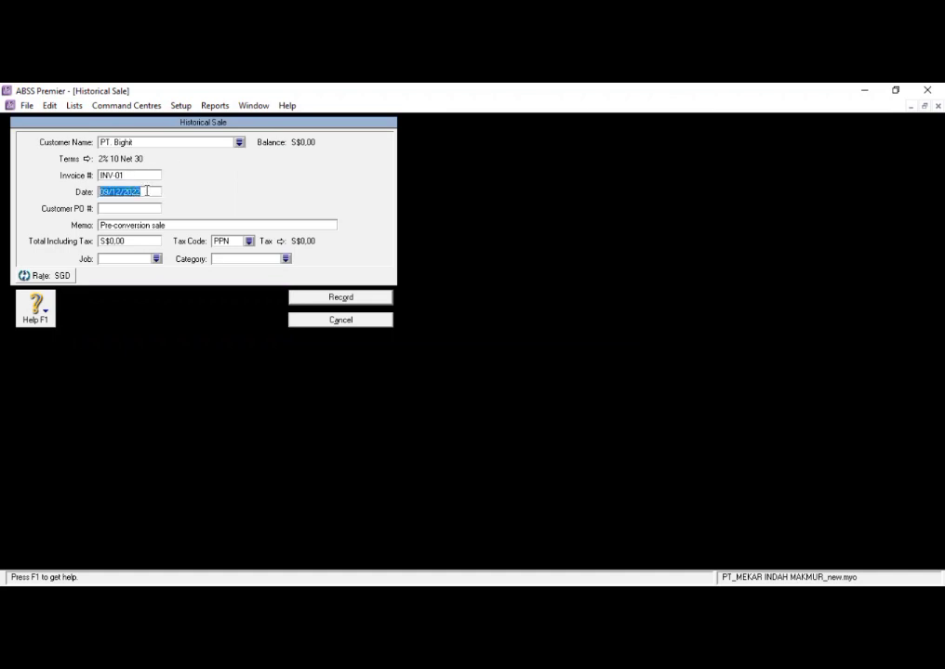
pyautogui.write('3')
pyautogui.write('8/1')
pyautogui.write('2/20')
pyautogui.write('20')
# - Set the sale's total including tax to S$75 and assign it to job P (PRODUK)
pyautogui.click(145, 240)
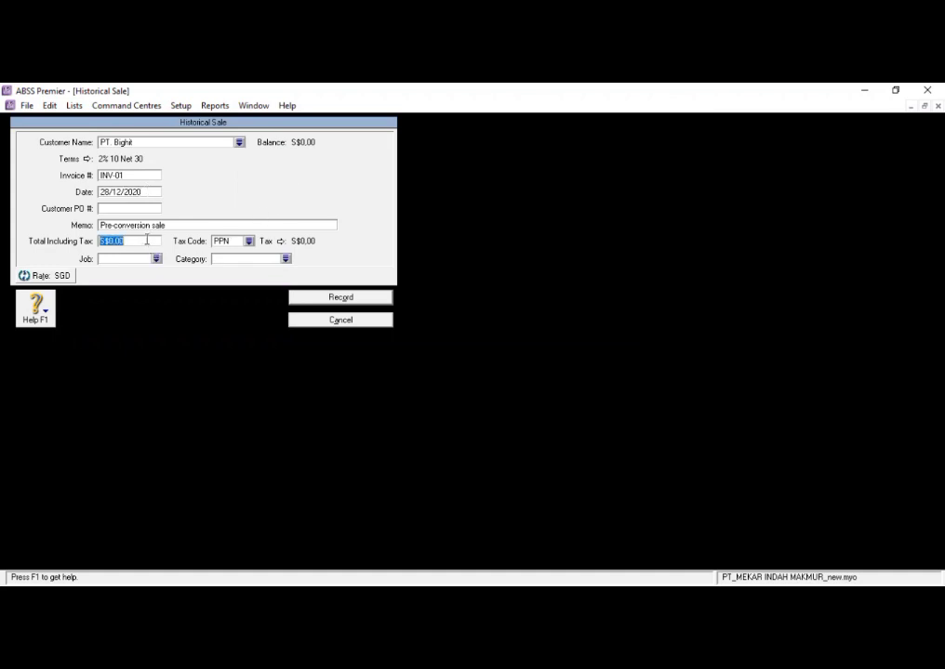
pyautogui.write('75')
pyautogui.press('Tab')
pyautogui.click(156, 259)
pyautogui.write('P')
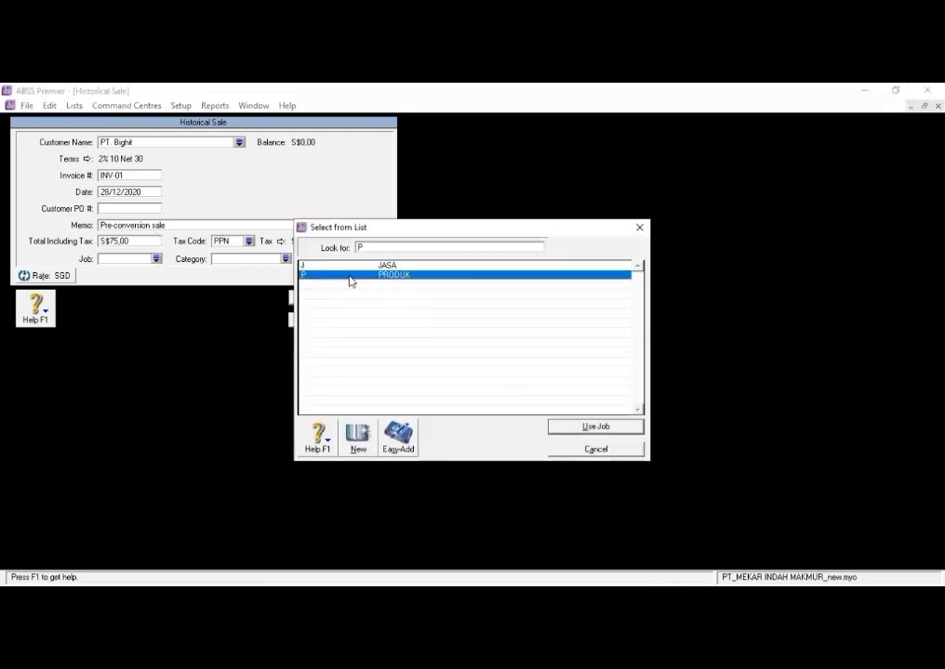
pyautogui.click(583, 427)
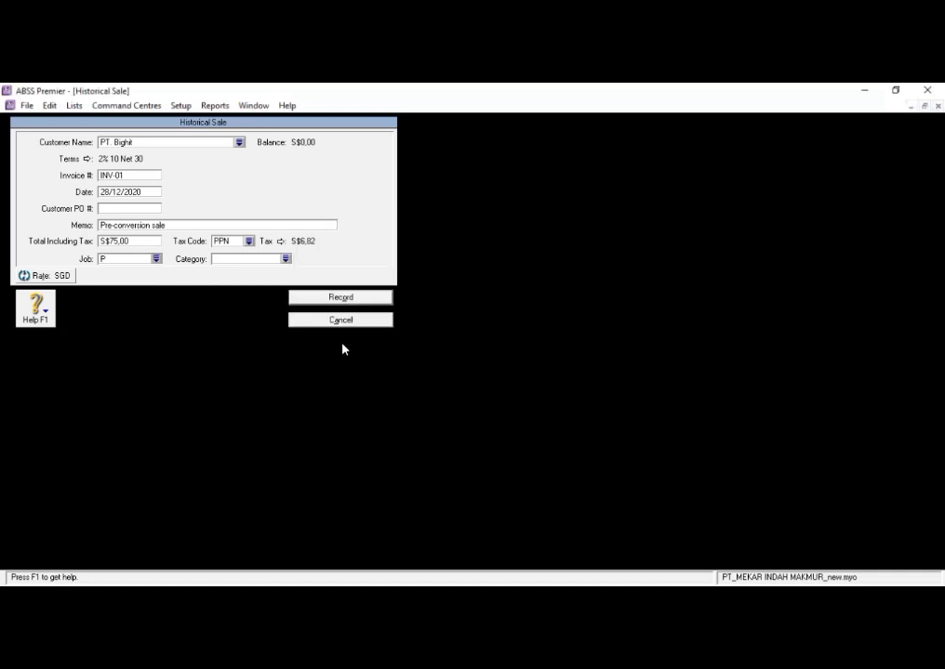
# - Assign category O (OVERSEAS) to the historical sale and record it
pyautogui.click(286, 262)
pyautogui.write('O')
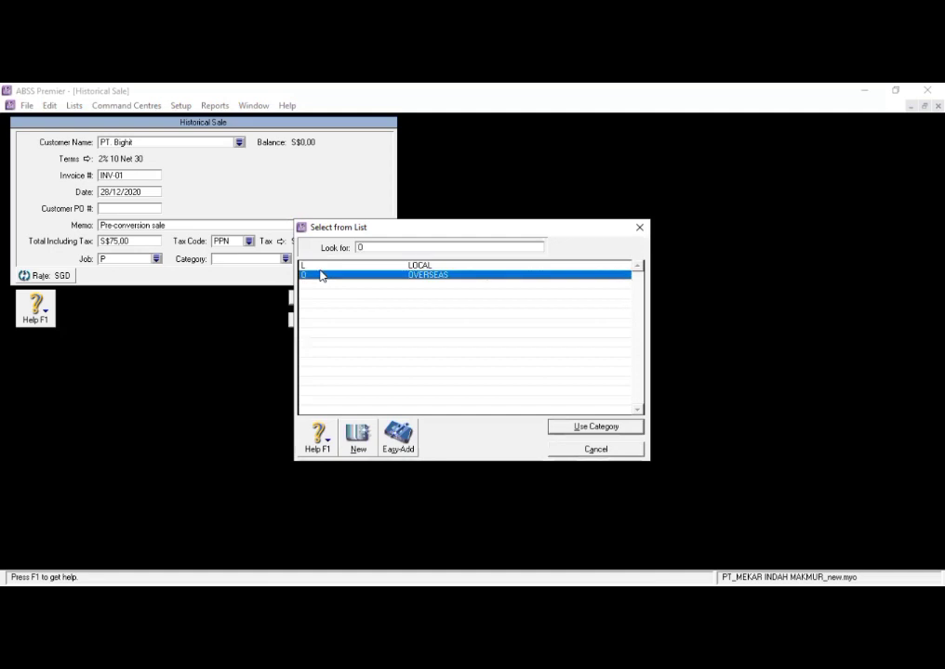
pyautogui.click(573, 429)
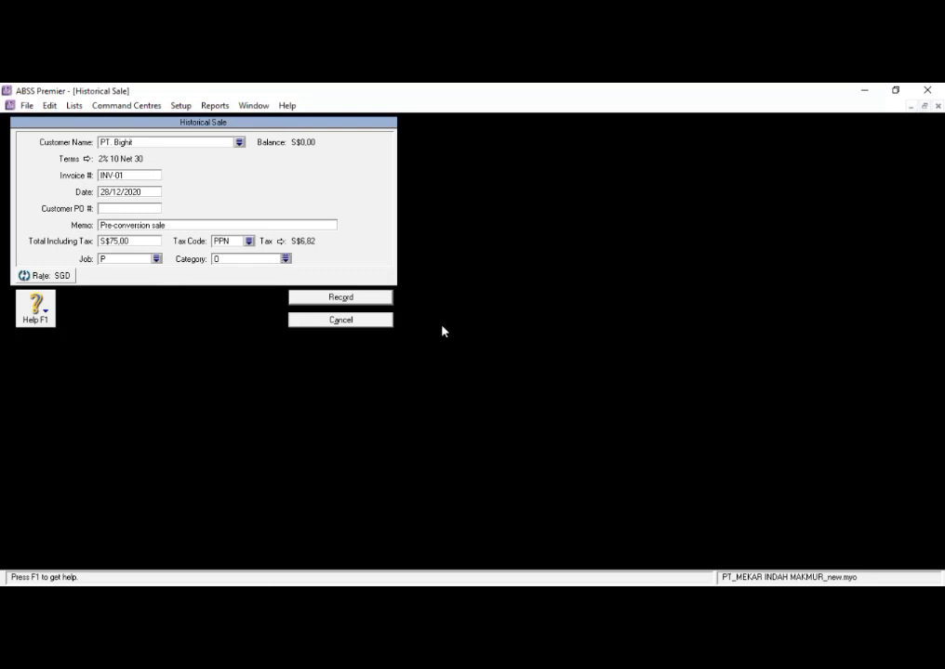
pyautogui.click(374, 298)
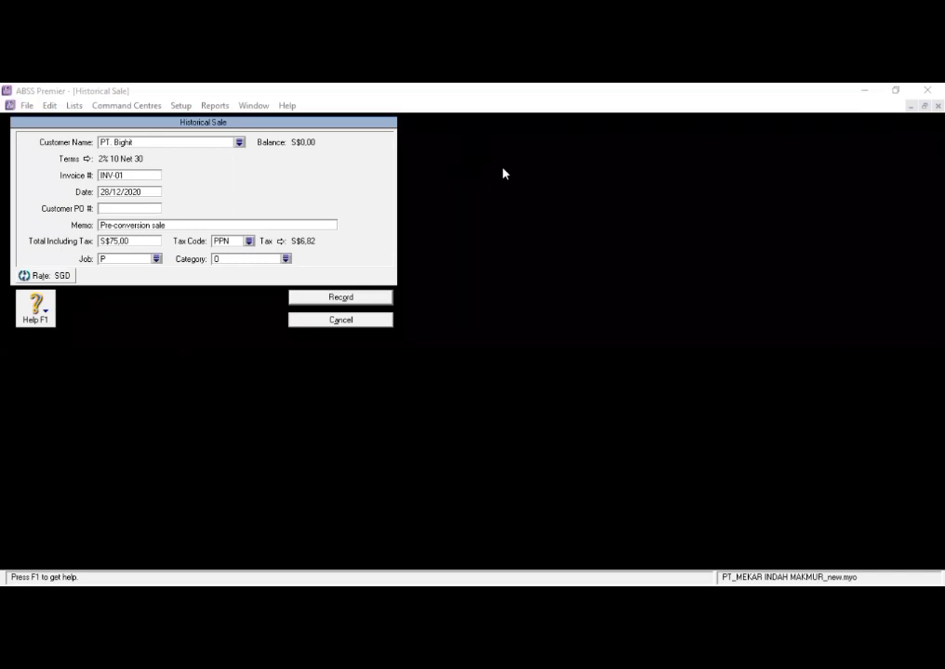
pyautogui.click(340, 298)
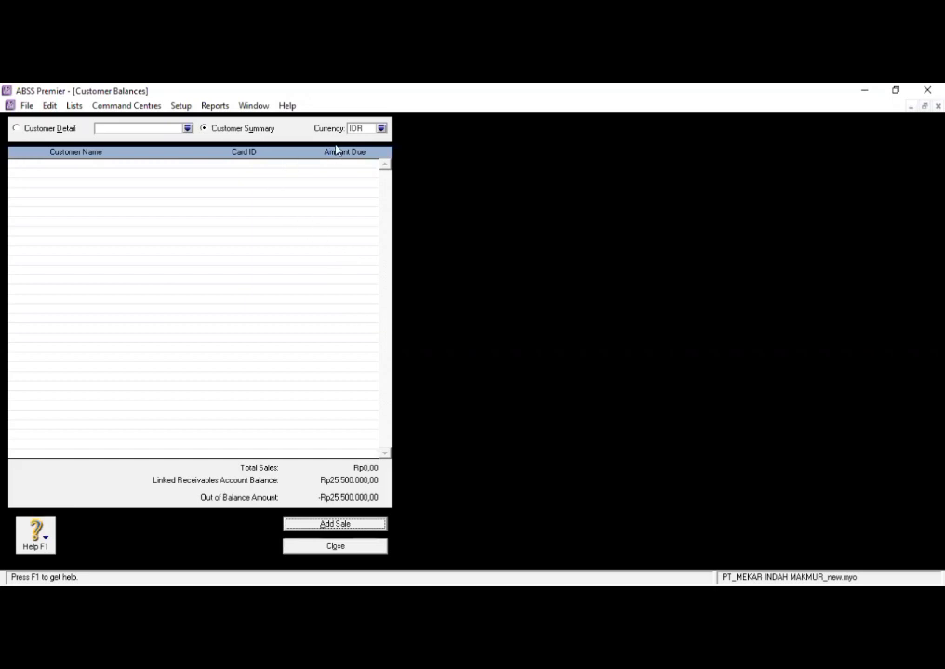
# - Review the customer balances in Singapore Dollars (SGD), then leave the customer balances without adding another sale
pyautogui.click(380, 129)
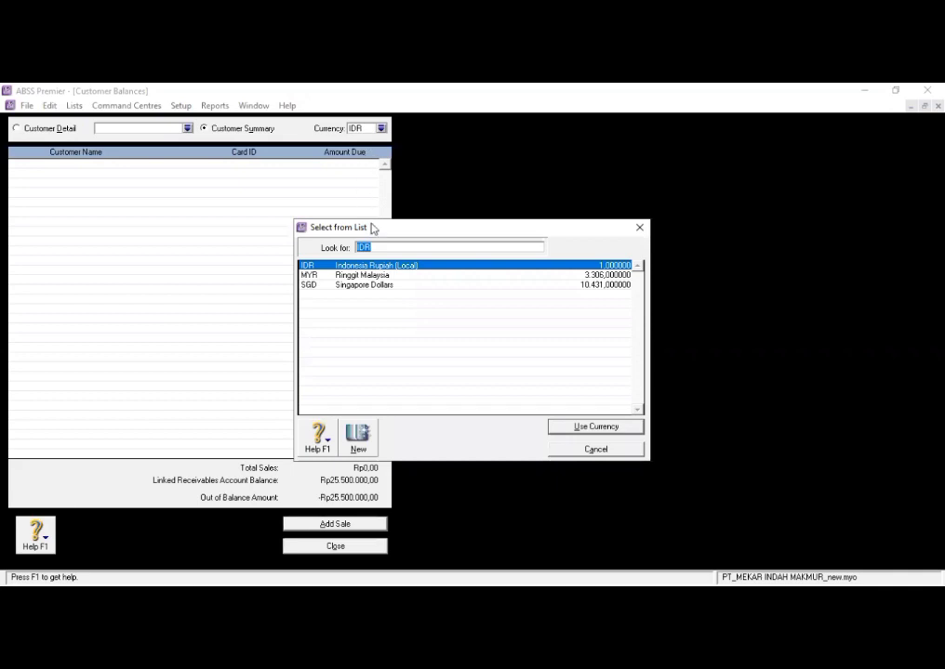
pyautogui.click(382, 286)
pyautogui.click(609, 429)
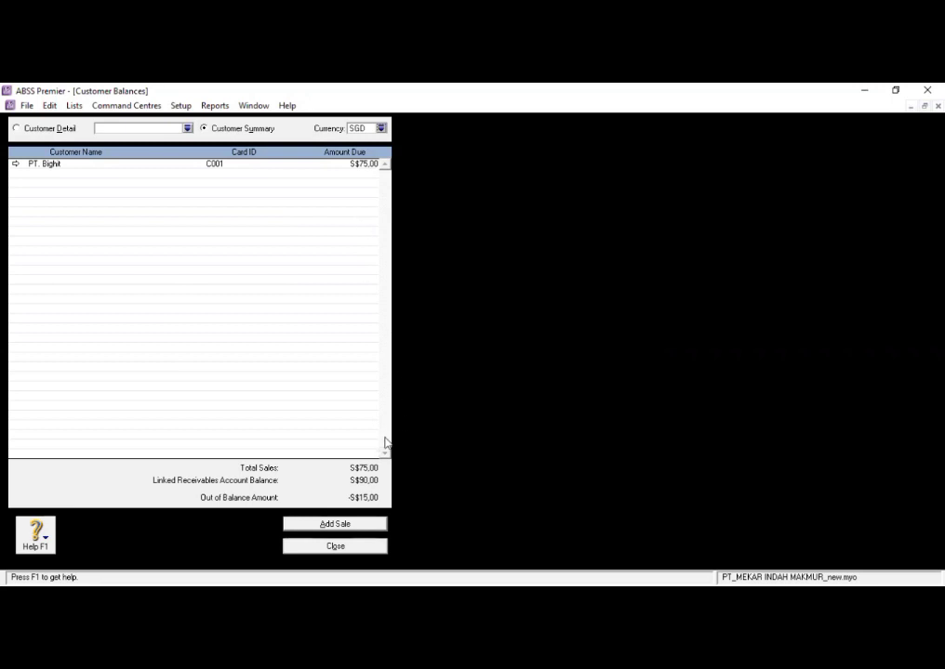
pyautogui.click(319, 523)
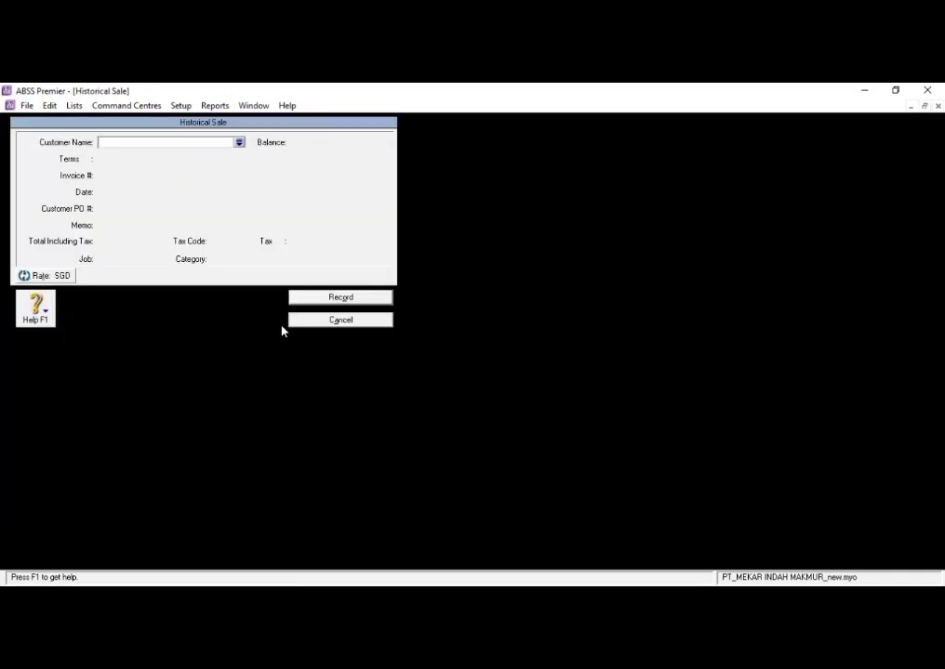
pyautogui.click(317, 321)
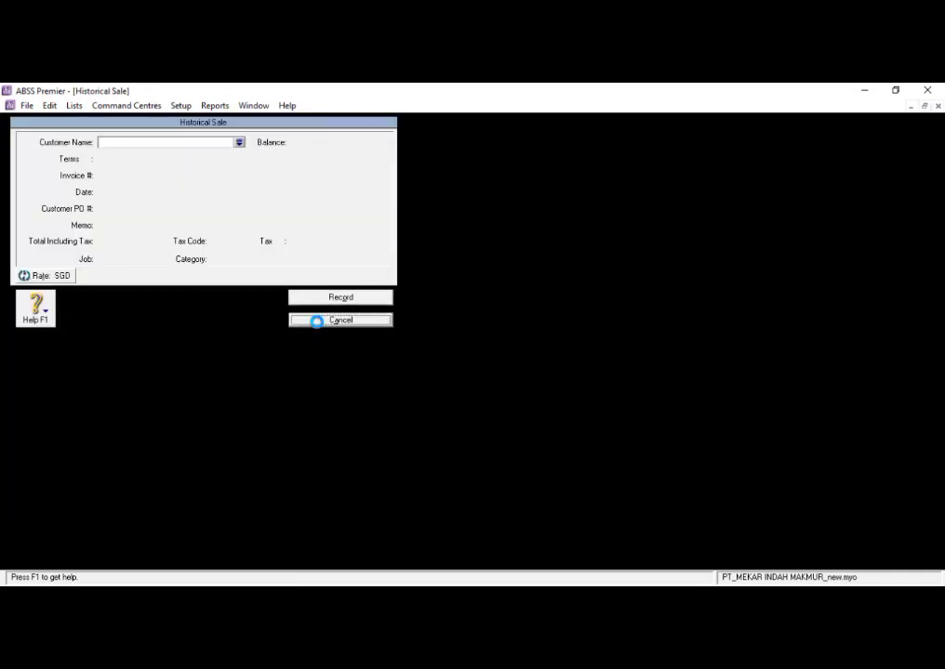
pyautogui.click(315, 548)
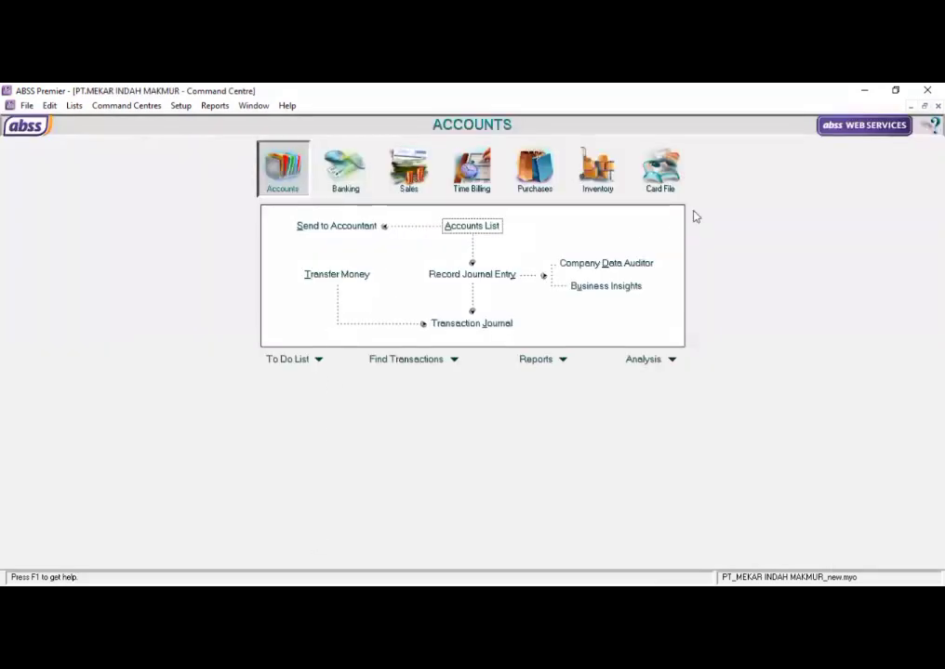
# - Open the supplier balances setup and start a historical purchase for the supplier PT. Rkive
pyautogui.click(181, 105)
pyautogui.moveTo(197, 137)
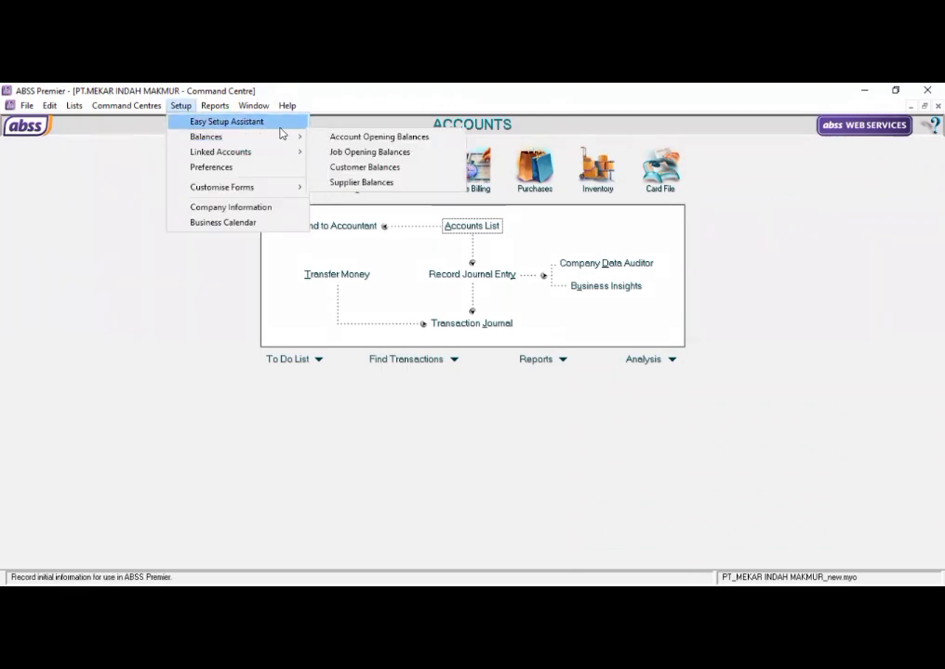
pyautogui.moveTo(306, 139)
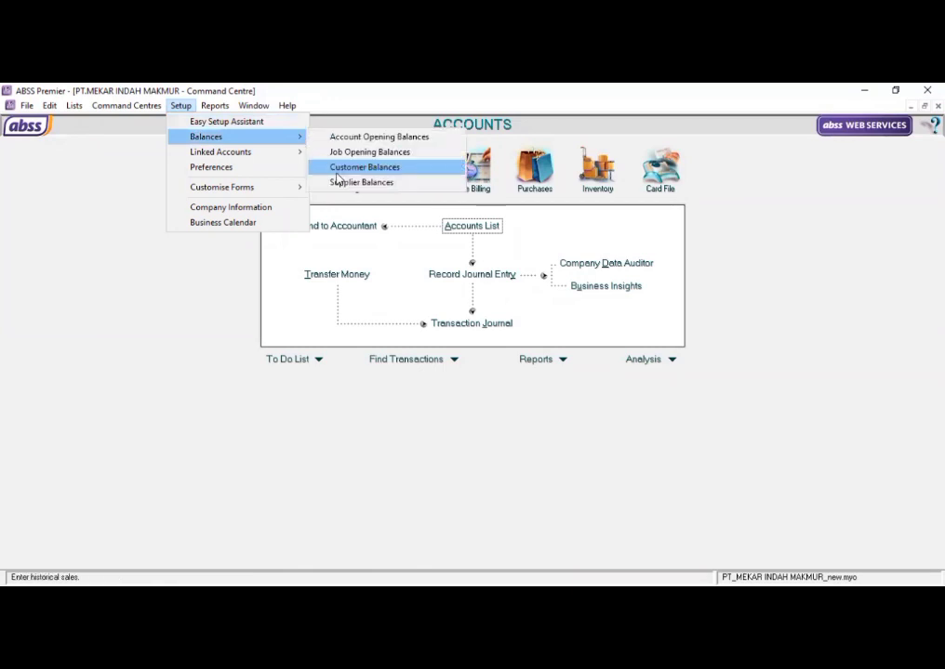
pyautogui.click(338, 182)
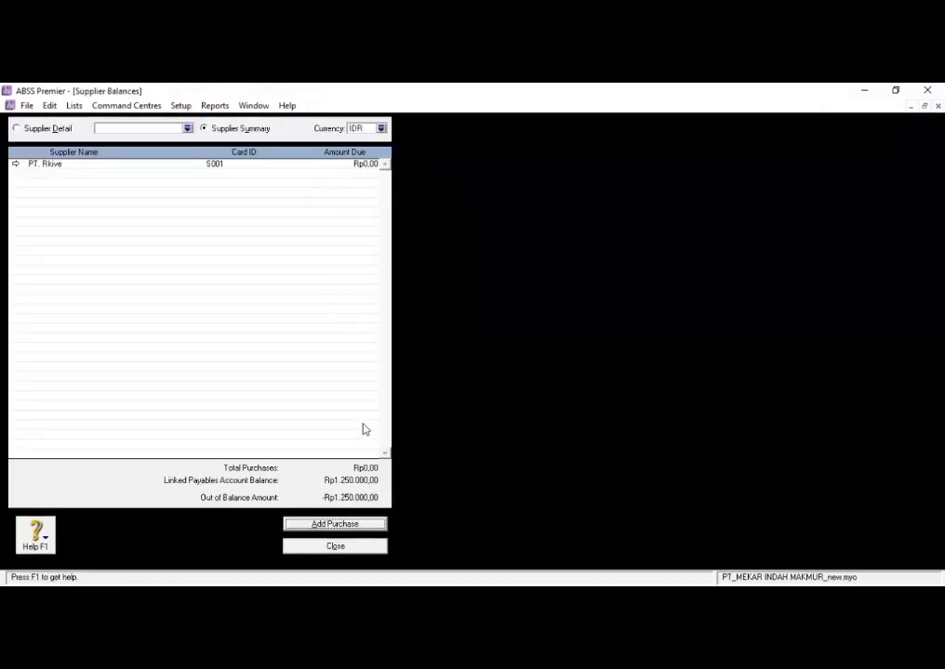
pyautogui.click(334, 524)
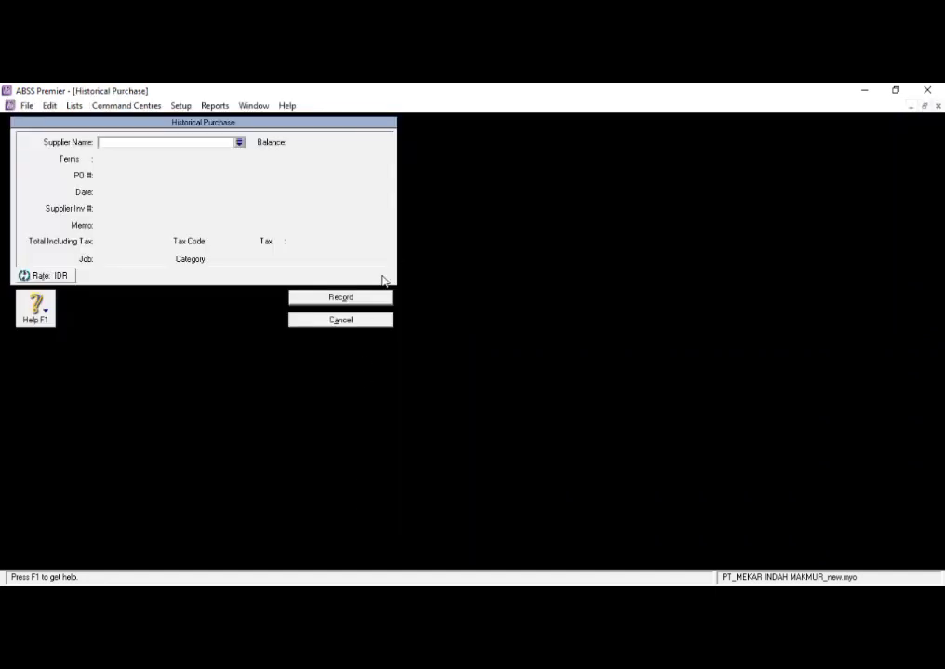
pyautogui.click(238, 144)
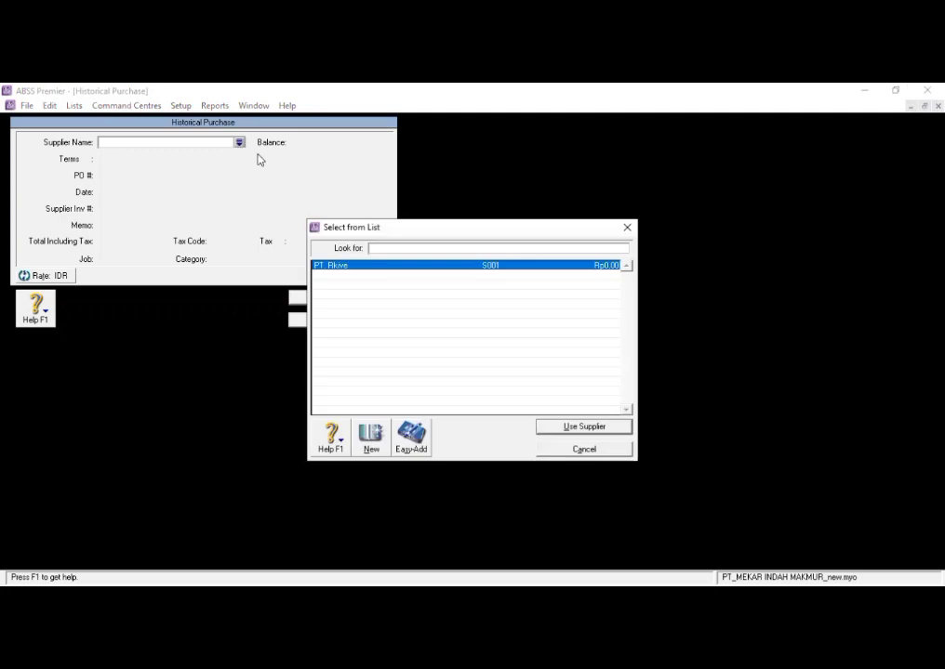
pyautogui.click(577, 426)
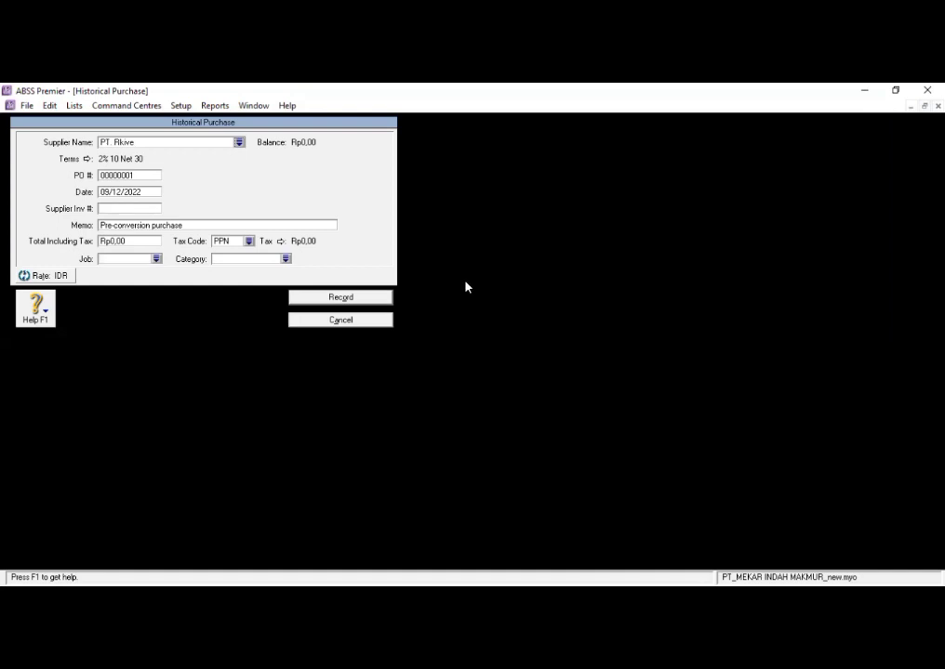
# - Enter the purchase order number of the historical purchase and set its date to 28/12/2020
pyautogui.doubleClick(152, 177)
pyautogui.press('BackSpace')
pyautogui.write('SPR-01')
pyautogui.press('Tab')
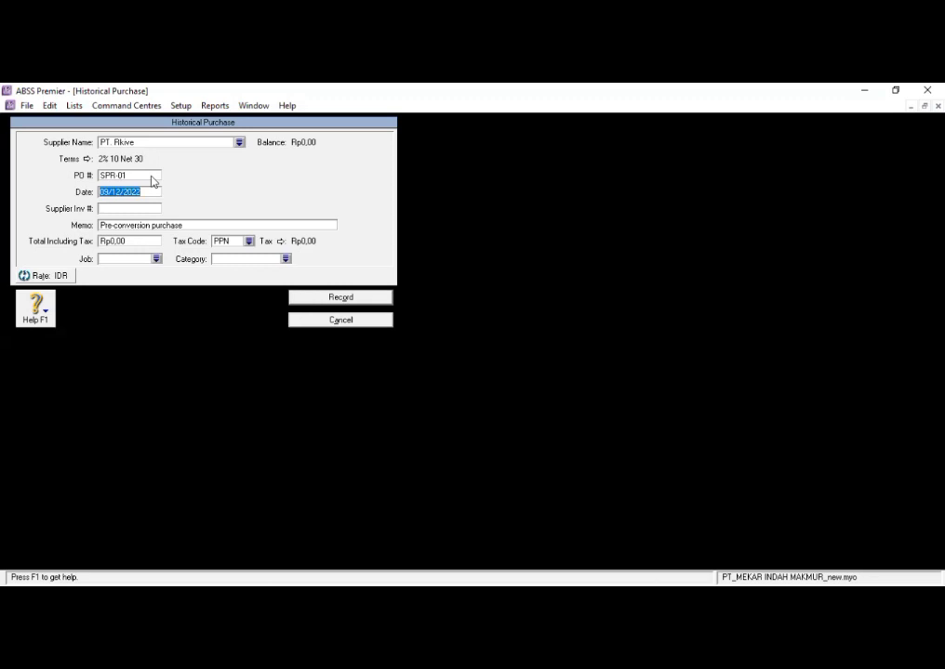
pyautogui.write('28/12/2020')
# - Set the historical purchase's total including tax to Rp20.000.000
pyautogui.click(135, 239)
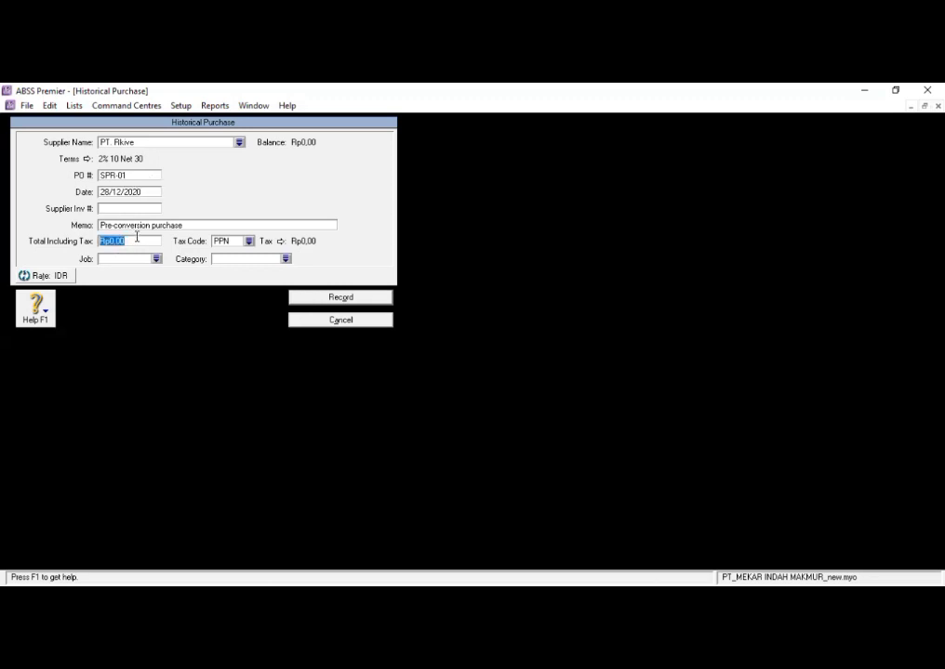
pyautogui.press('BackSpace')
pyautogui.write('20000000')
pyautogui.press('Tab')
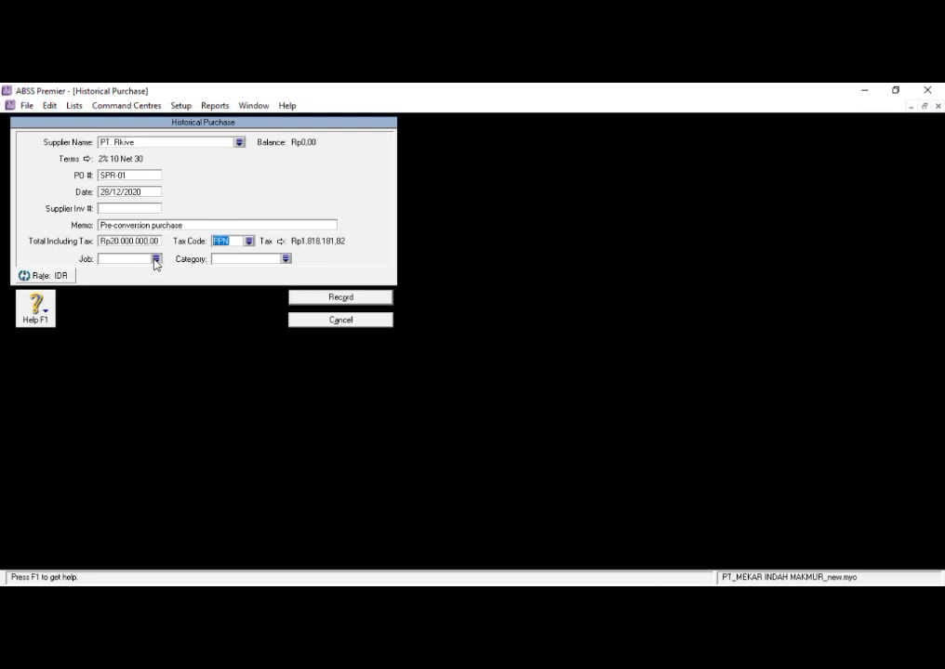
# - Assign job P (PRODUK) to the historical purchase
pyautogui.click(156, 259)
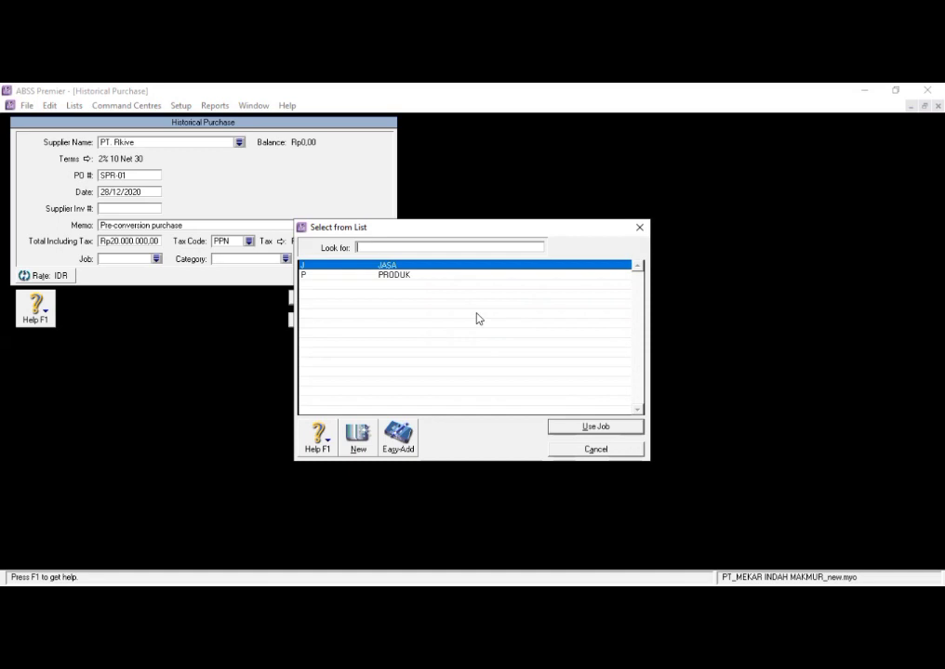
pyautogui.write('P')
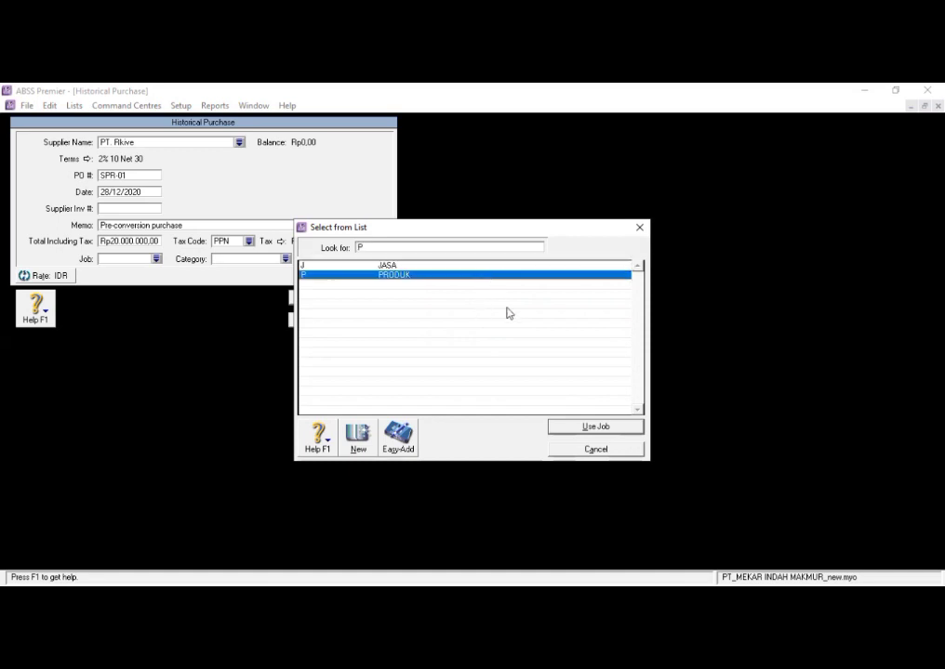
pyautogui.click(571, 428)
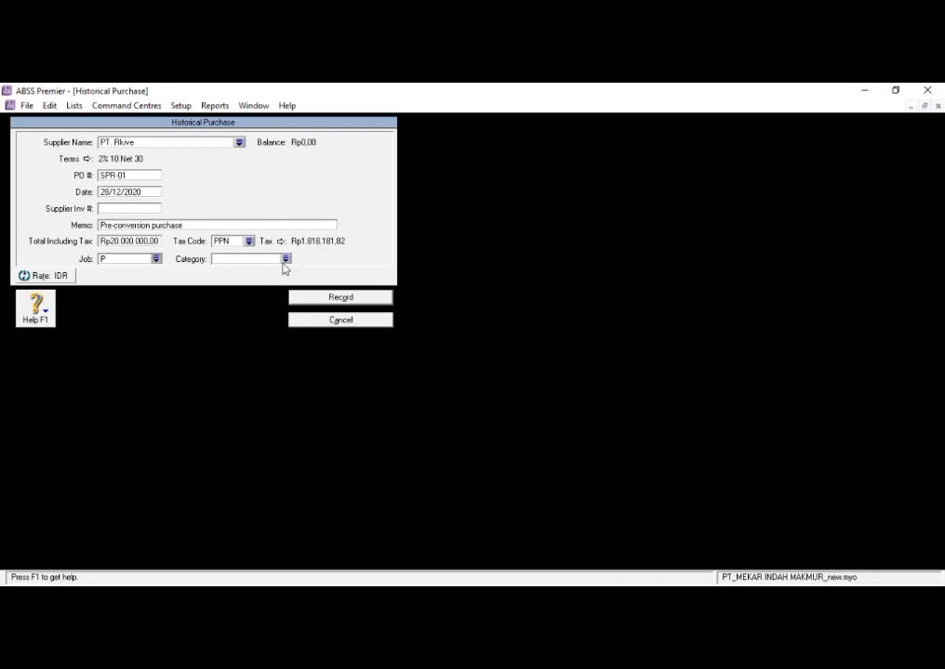
# - Change the purchase's job to J (JASA), assign category L (LOCAL) and record the historical purchase
pyautogui.click(157, 259)
pyautogui.write('J')
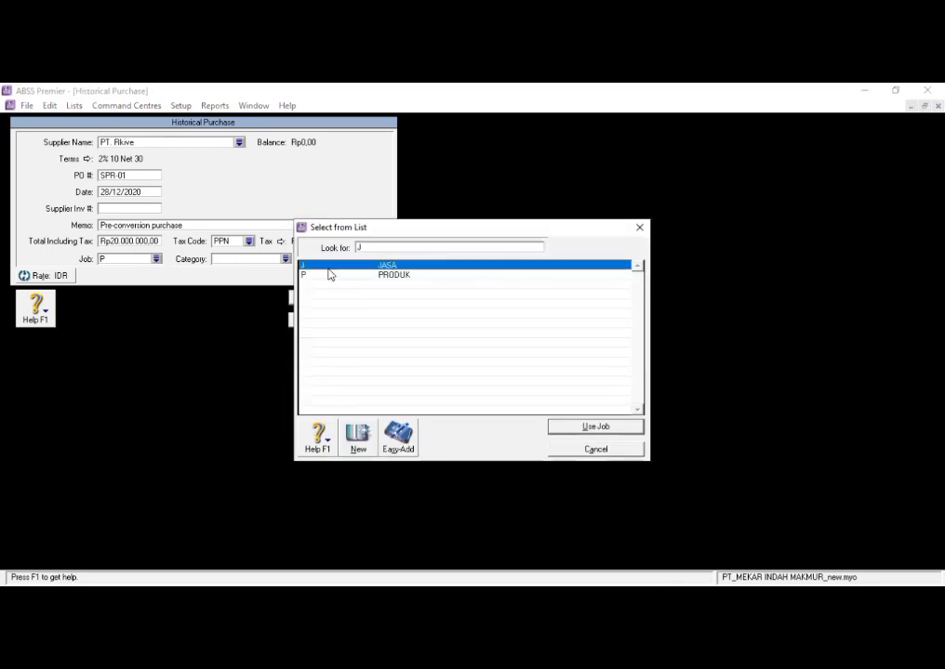
pyautogui.click(582, 427)
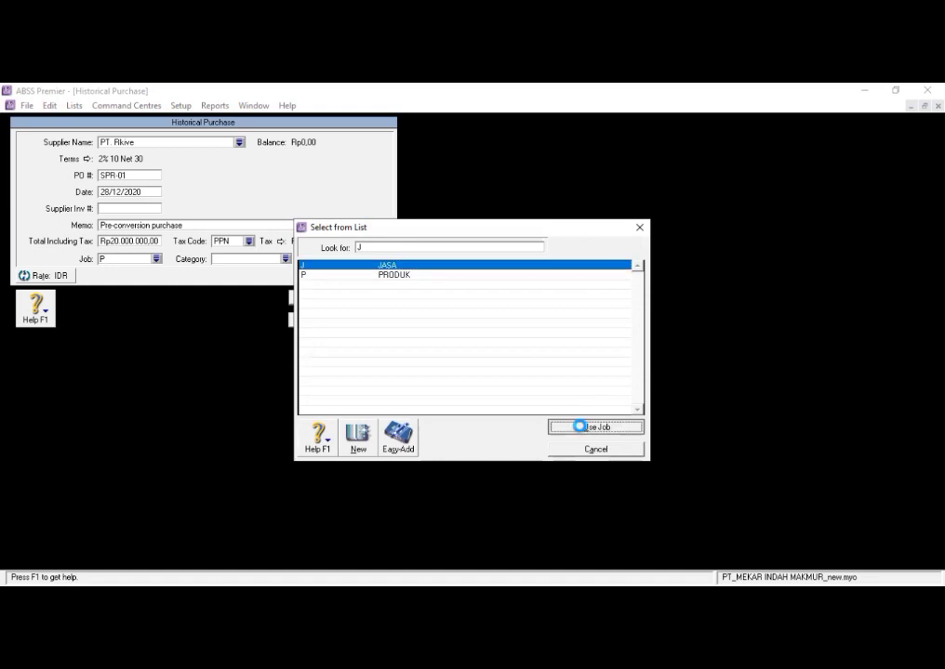
pyautogui.click(285, 259)
pyautogui.click(583, 427)
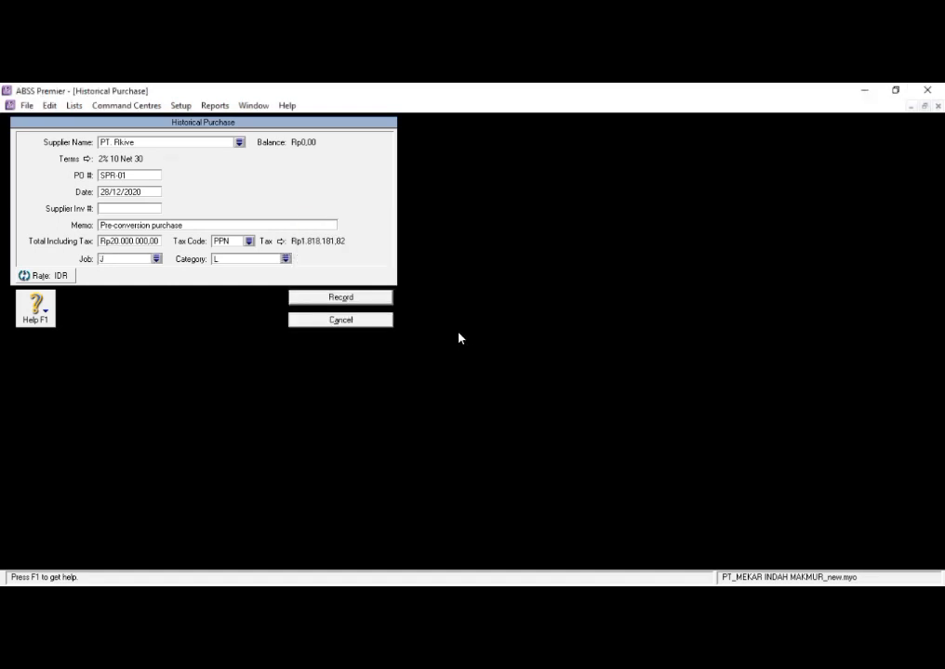
pyautogui.click(383, 298)
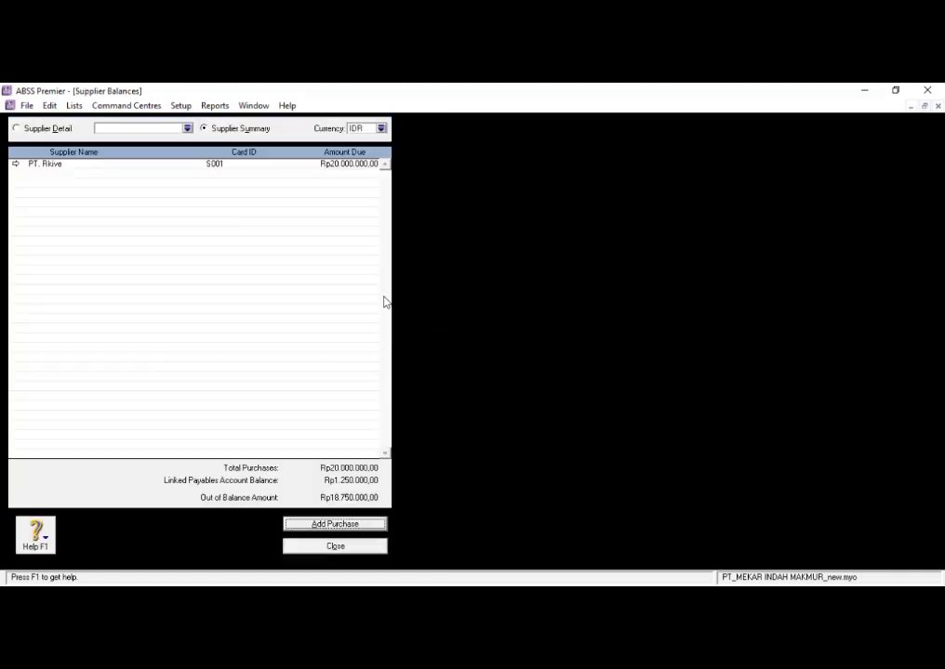
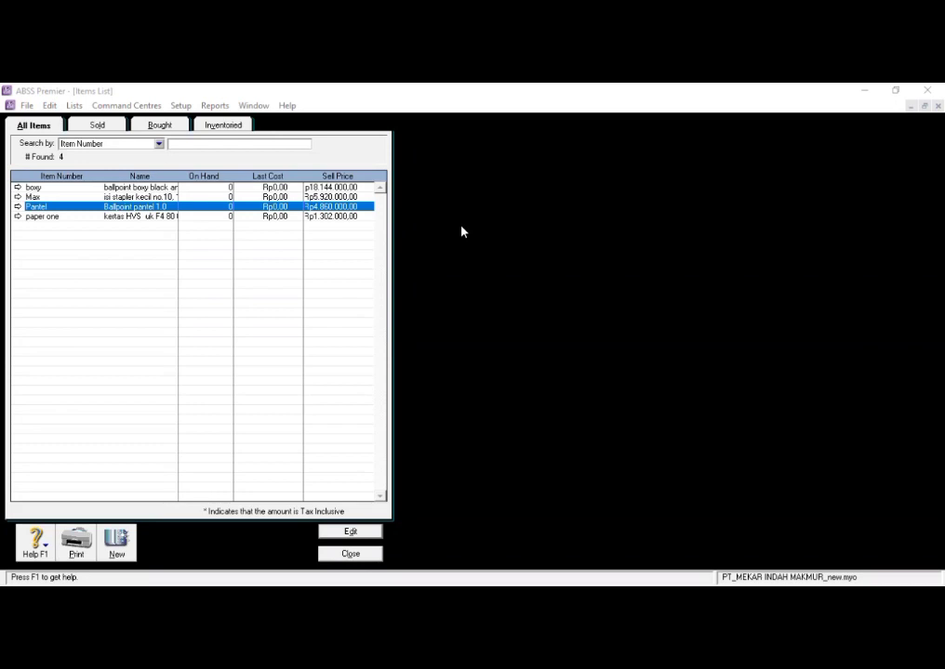
# - Close the items list and open the Count Inventory window
pyautogui.click(347, 554)
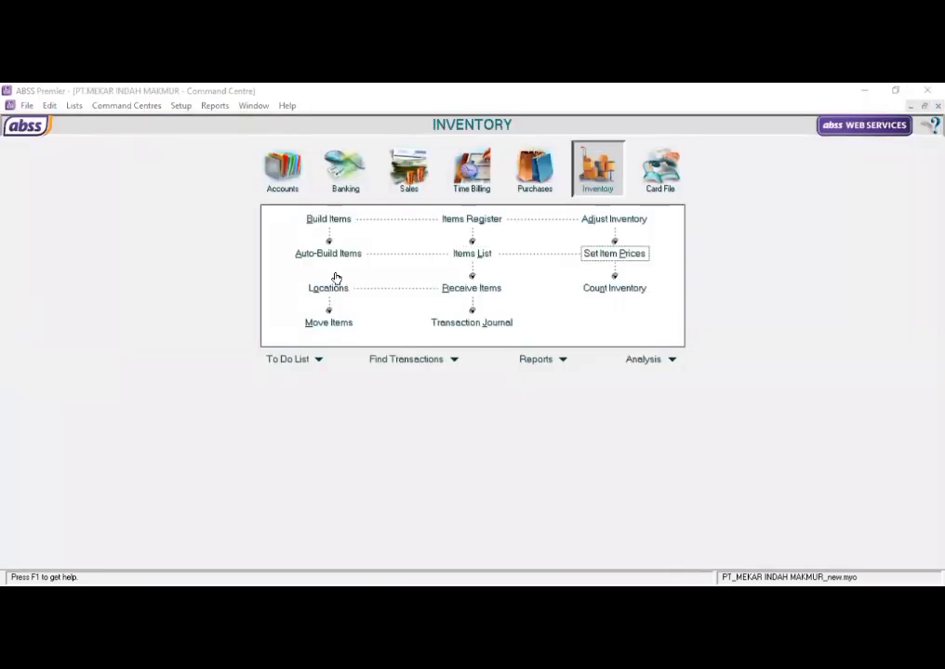
pyautogui.click(795, 175)
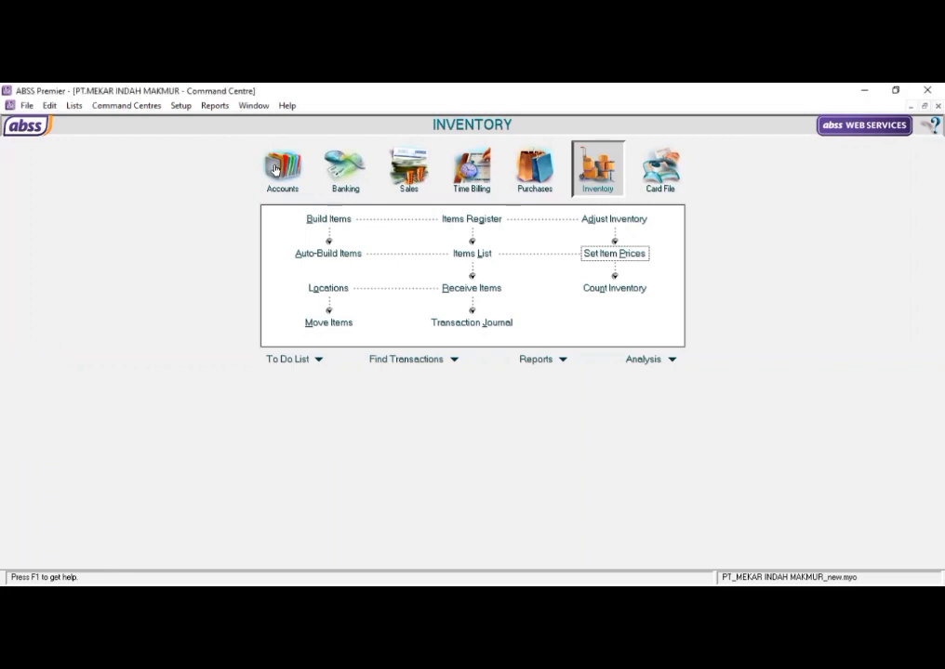
pyautogui.click(126, 106)
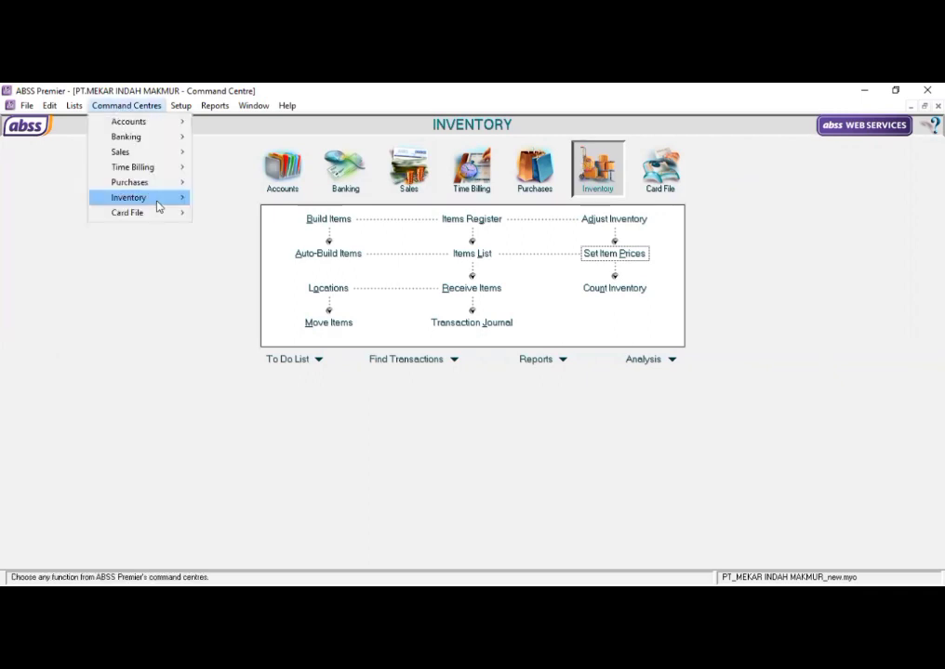
pyautogui.moveTo(158, 206)
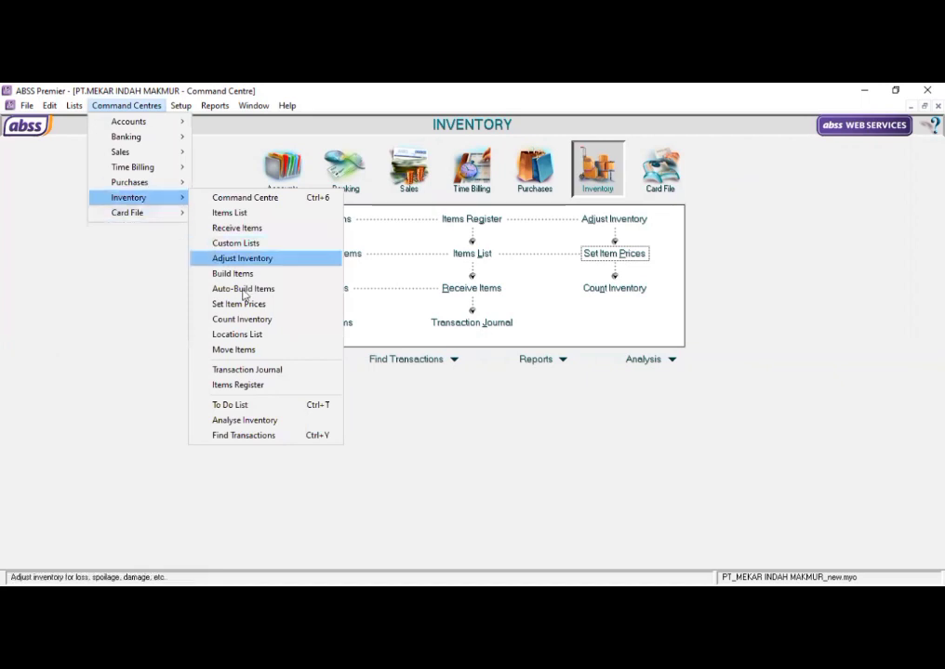
pyautogui.click(264, 322)
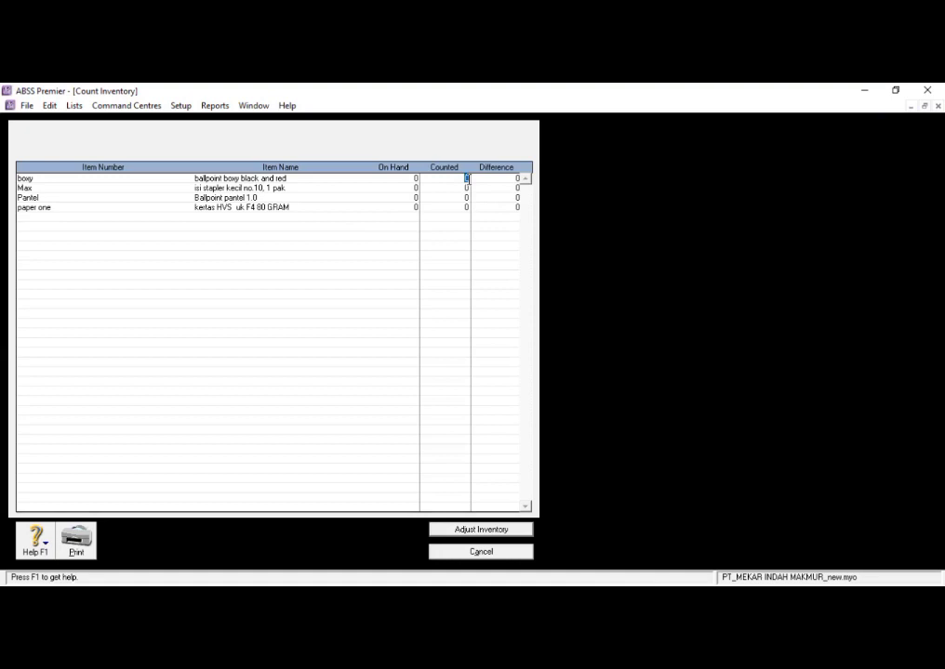
# - Enter the counted quantities: 72 for boxy, 40 for Max, 36 for Pantel and 20 for paper one
pyautogui.write('72')
pyautogui.click(464, 189)
pyautogui.write('40')
pyautogui.click(465, 198)
pyautogui.write('38')
pyautogui.click(465, 209)
pyautogui.write('28')
pyautogui.press('Tab')
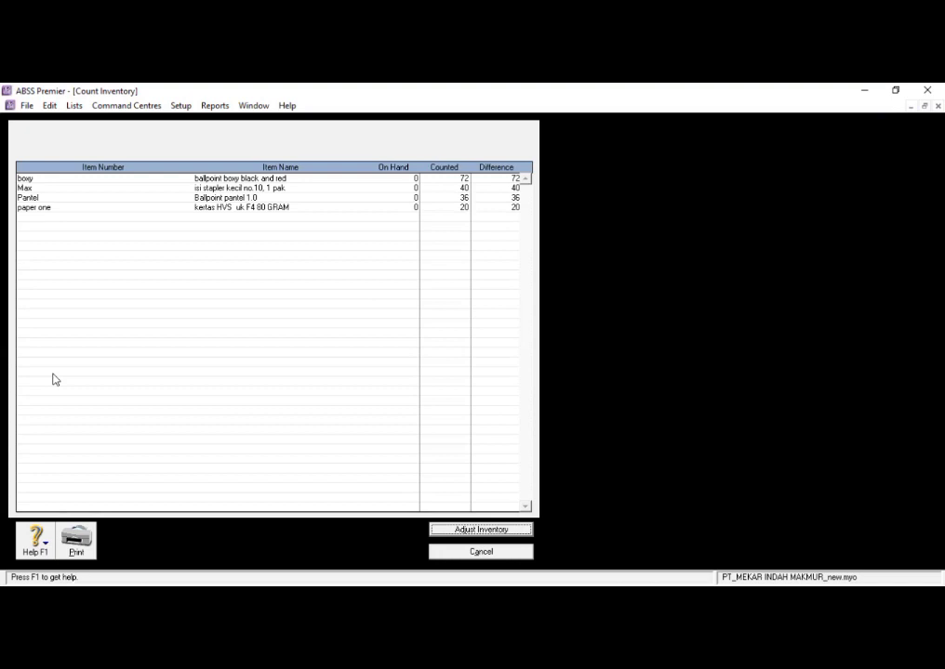
# - Create the inventory adjustment from the counts without a default adjustment account, continuing past the opening balance check
pyautogui.click(456, 530)
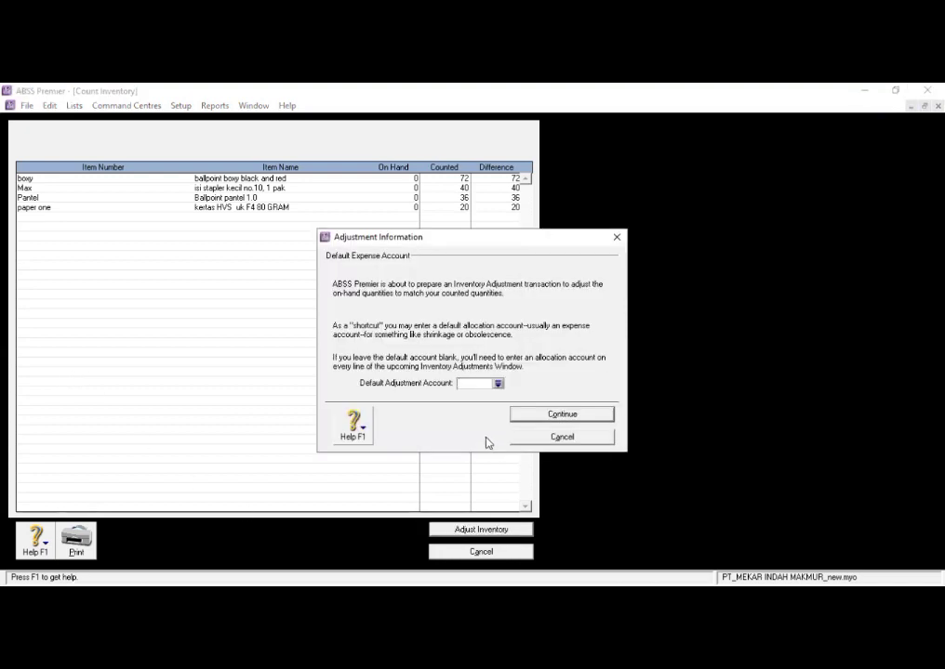
pyautogui.click(547, 417)
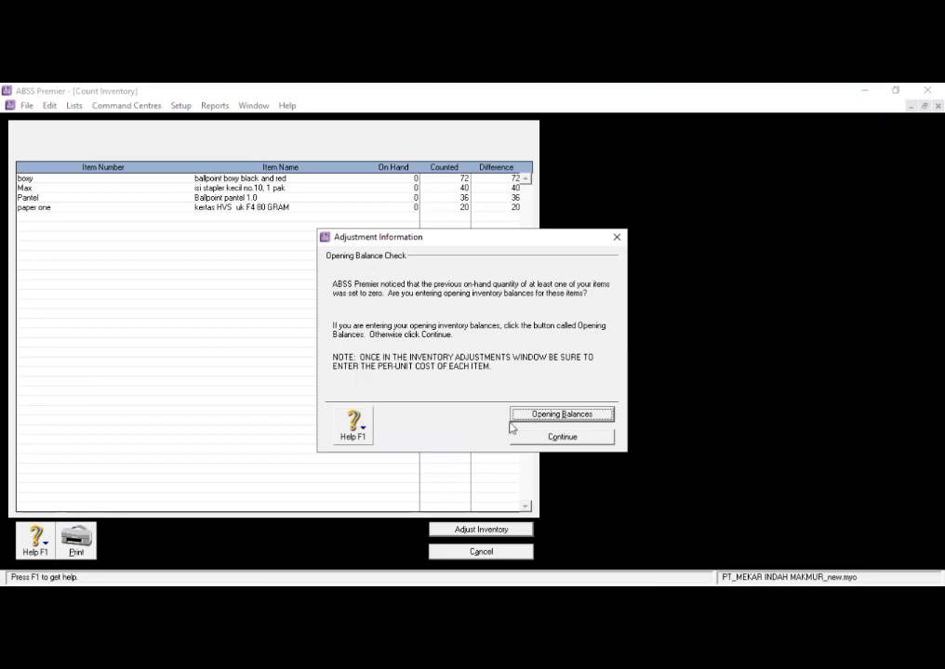
pyautogui.click(524, 441)
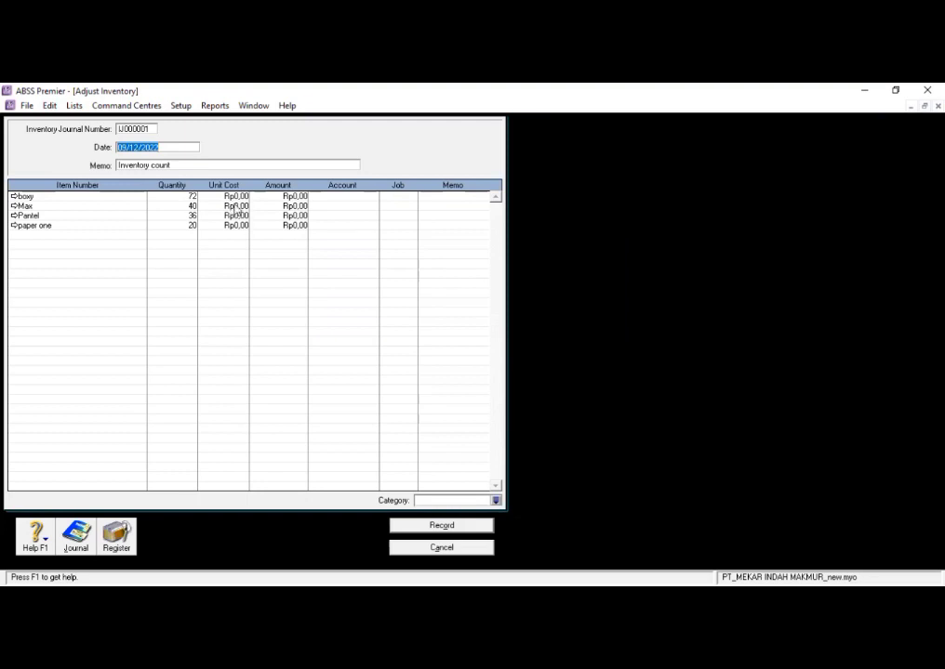
# - Set the adjustment's inventory journal number to IJ200001 and its date to 01/01/2020
pyautogui.click(134, 129)
pyautogui.press('BackSpace')
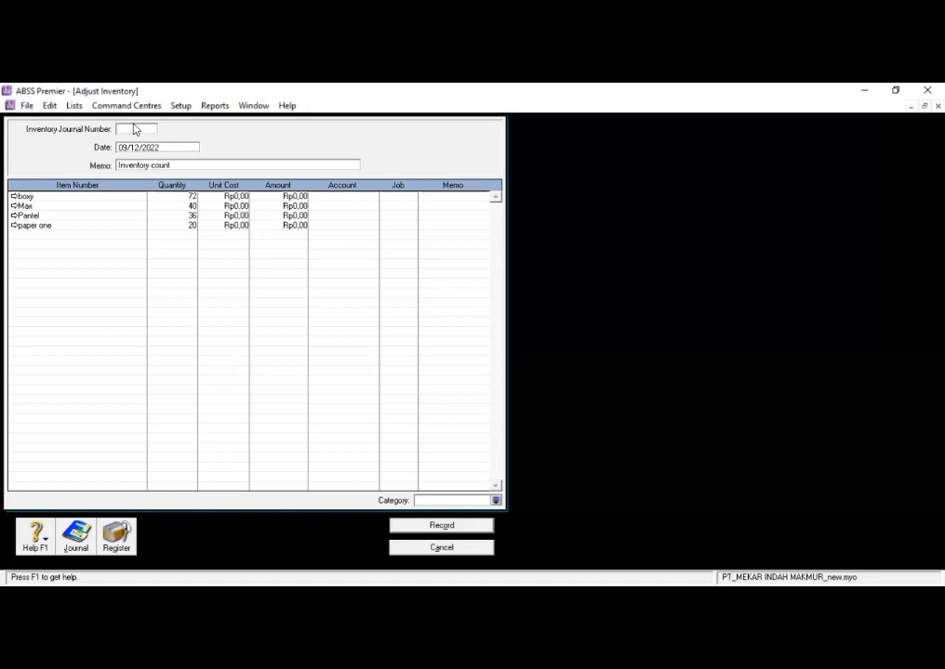
pyautogui.write('IJ20')
pyautogui.write('30')
pyautogui.write('1')
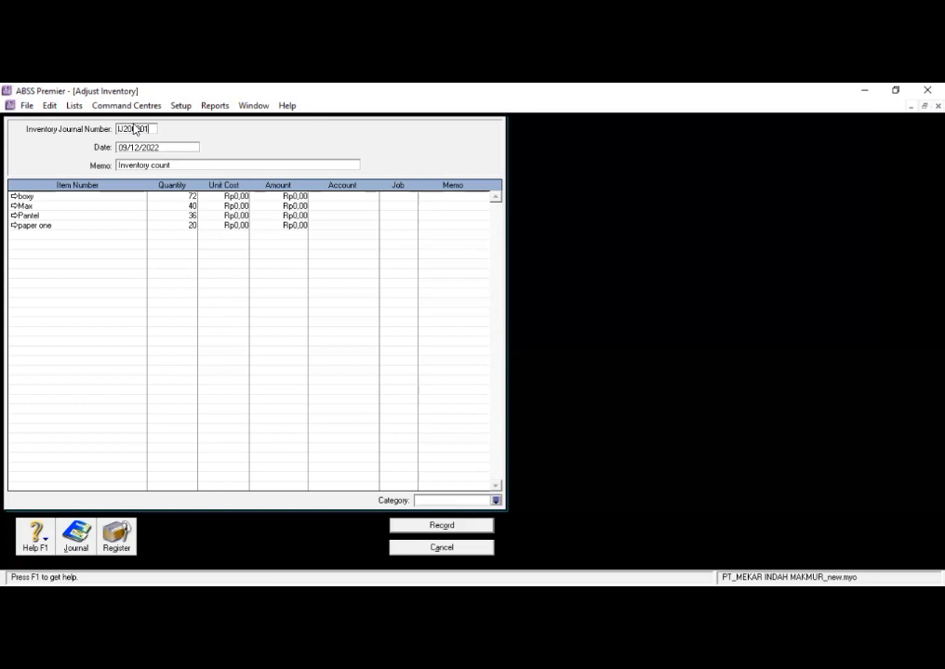
pyautogui.click(174, 148)
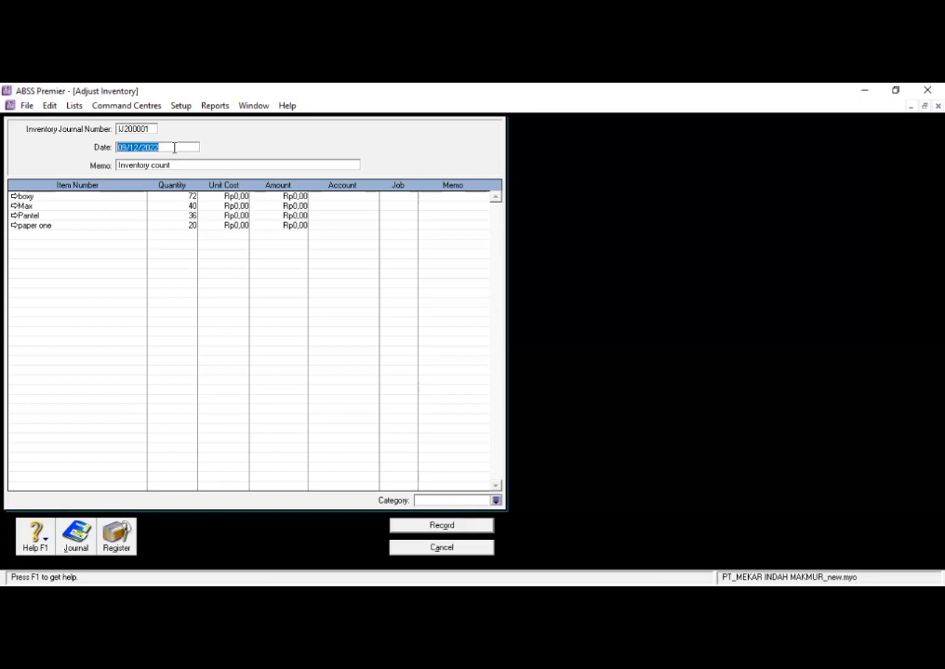
pyautogui.write('01/01/2020')
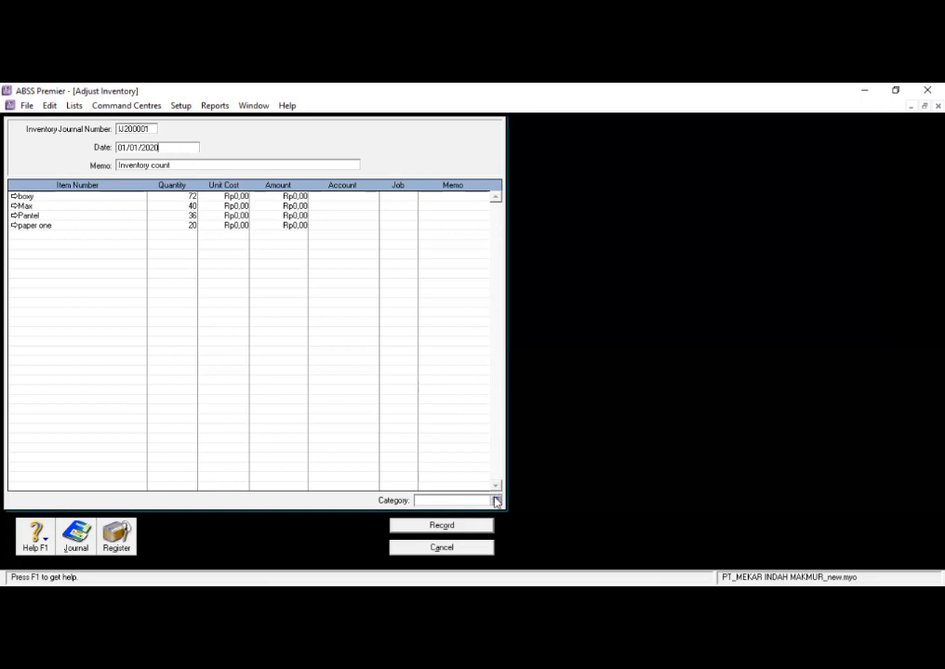
# - Set the unit cost of boxy to Rp245.000 and of Max to Rp145.000
pyautogui.click(234, 197)
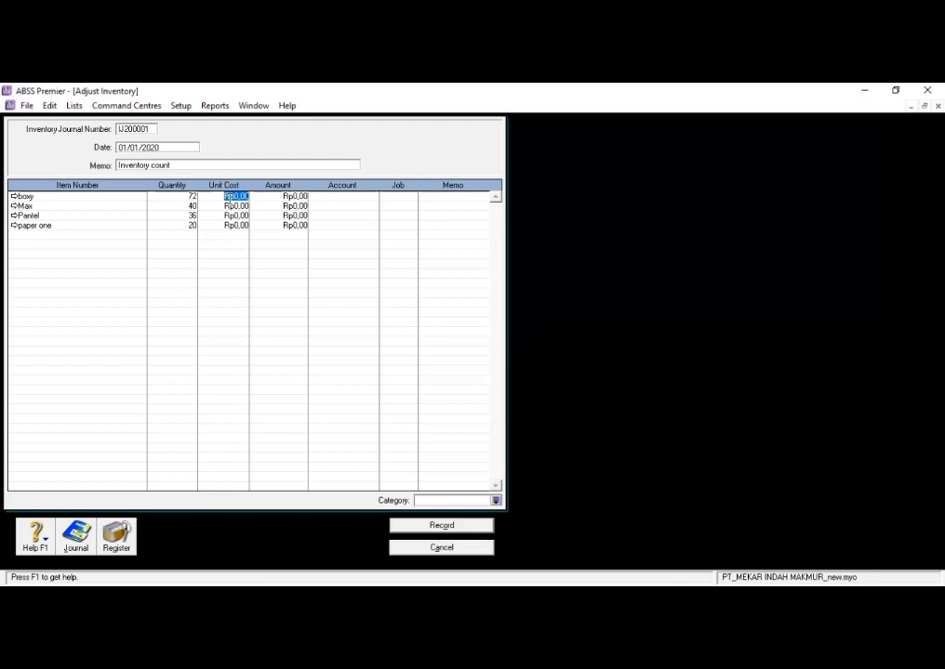
pyautogui.write('245.000')
pyautogui.press('Tab')
pyautogui.click(234, 224)
pyautogui.click(246, 206)
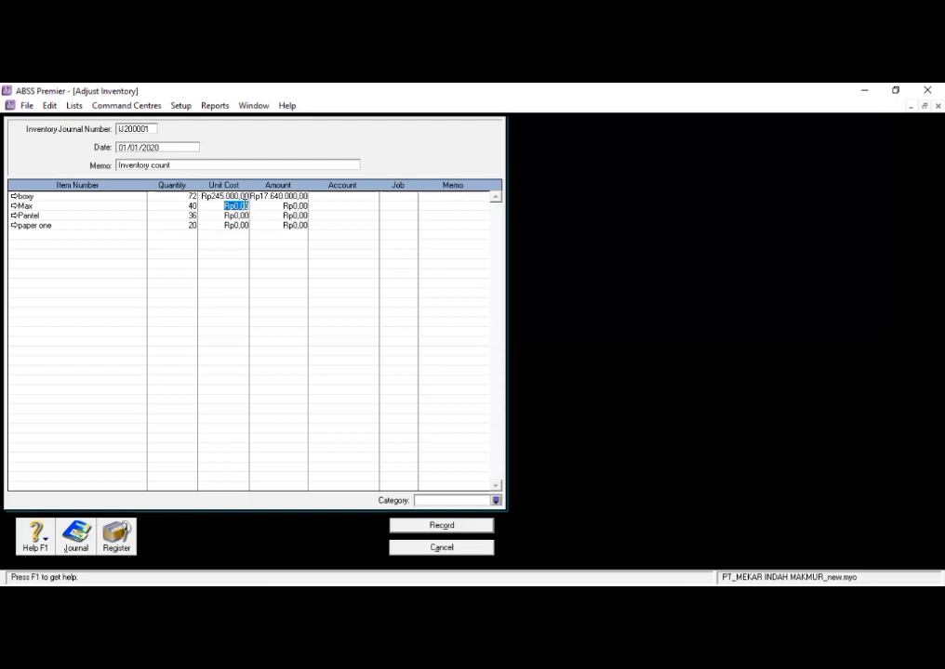
pyautogui.write('145.')
pyautogui.write('00')
pyautogui.write('0')
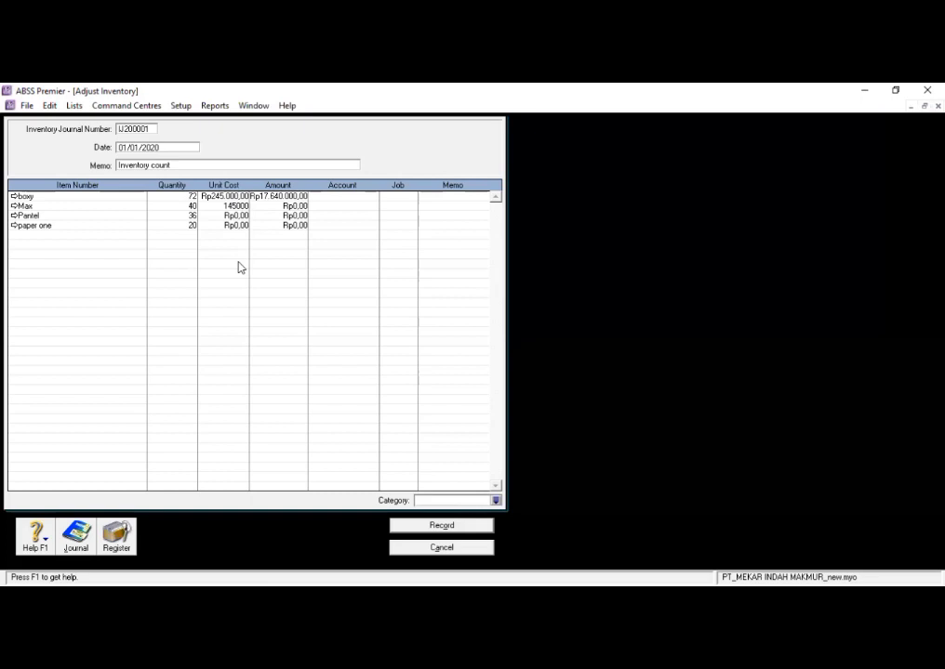
pyautogui.press('Return')
# - Set the unit cost of Pantel to Rp130.000 and of paper one to Rp63.500
pyautogui.press('Tab')
pyautogui.write('36')
pyautogui.press('Tab')
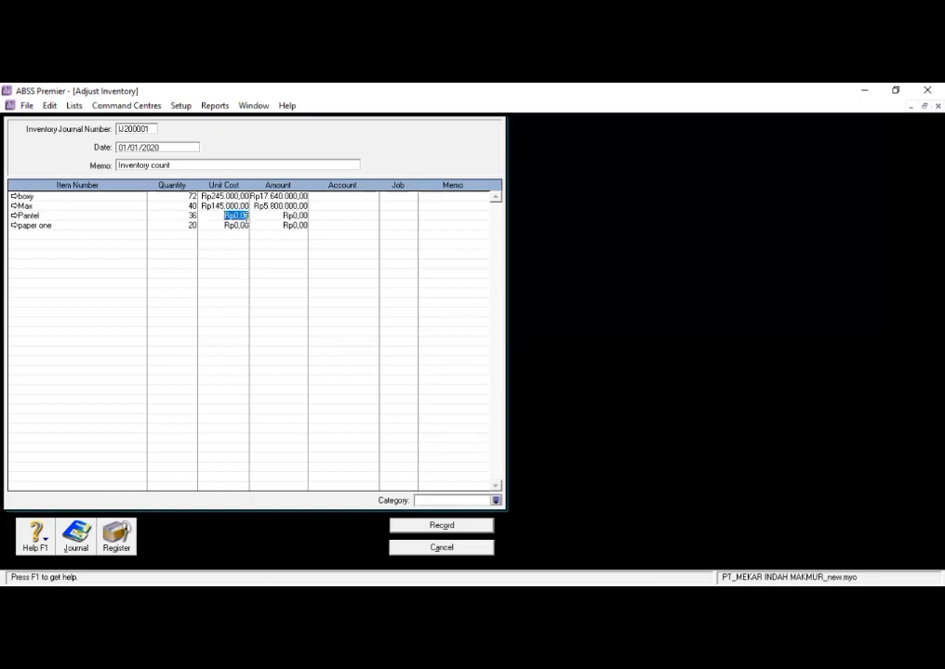
pyautogui.write('130.000')
pyautogui.press('Return')
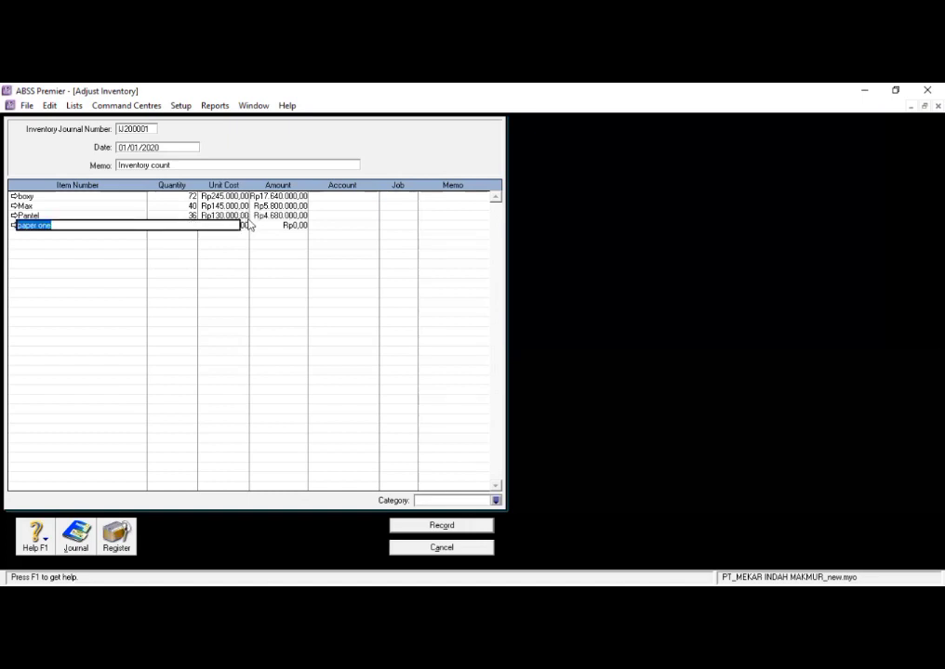
pyautogui.press('Tab')
pyautogui.write('20')
pyautogui.press('Tab')
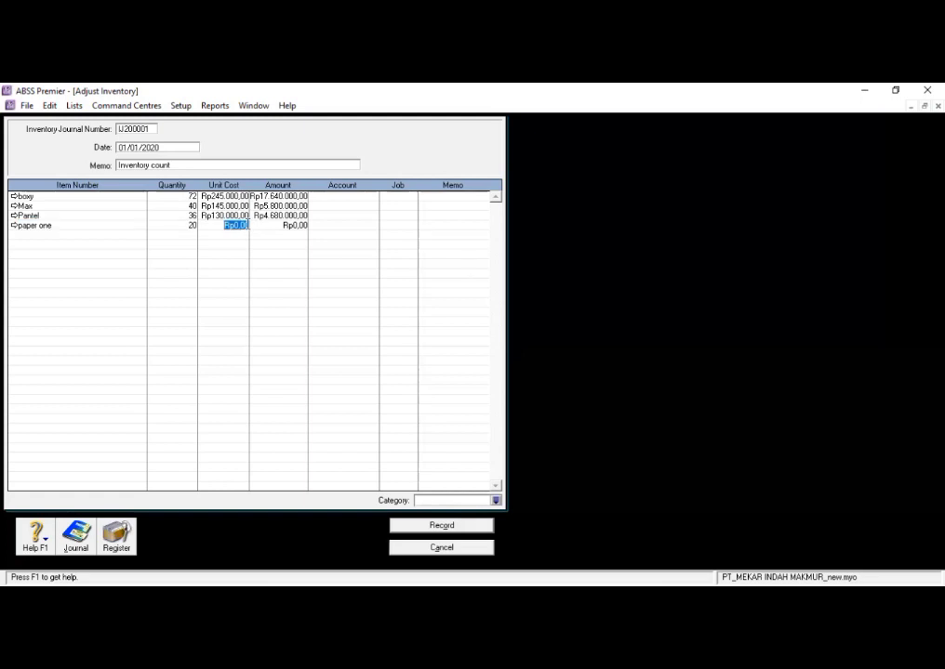
pyautogui.write('63.')
pyautogui.write('5')
pyautogui.write('0')
pyautogui.write('0')
pyautogui.press('Return')
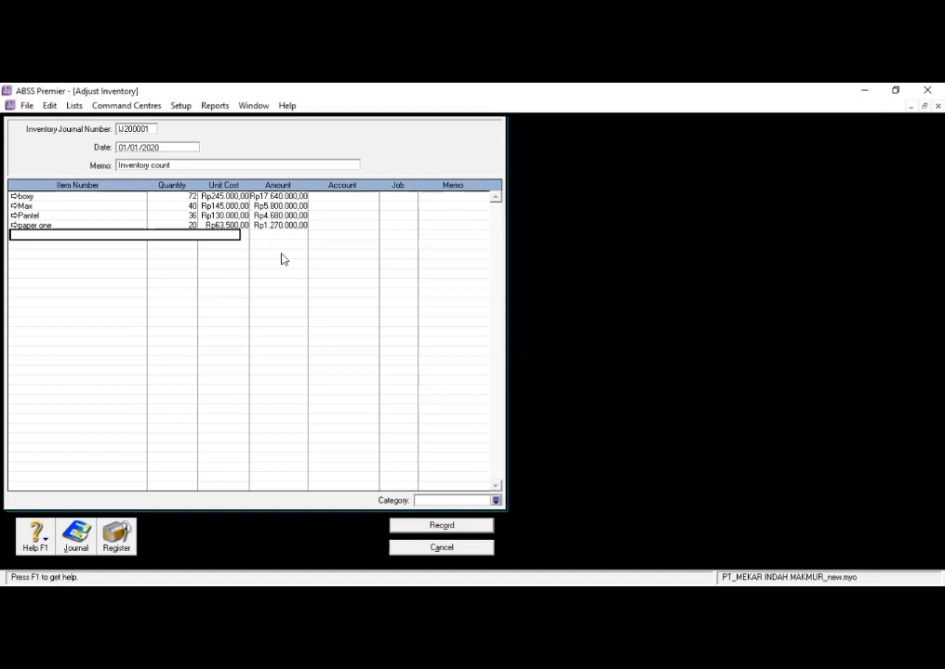
# - Allocate the boxy and Max adjustment lines to income account 4-1100 Photocopy
pyautogui.click(368, 197)
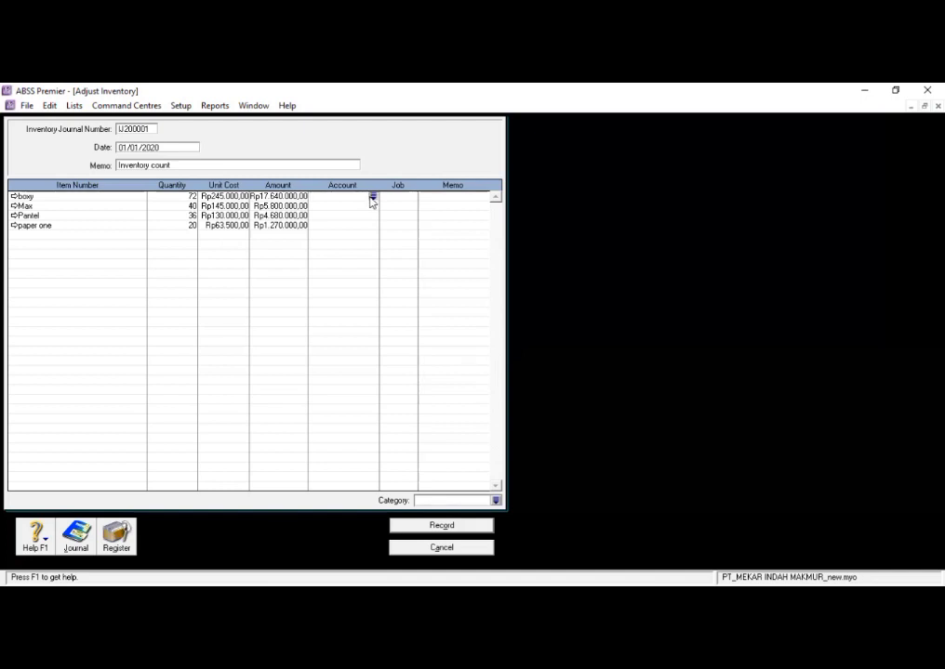
pyautogui.click(371, 197)
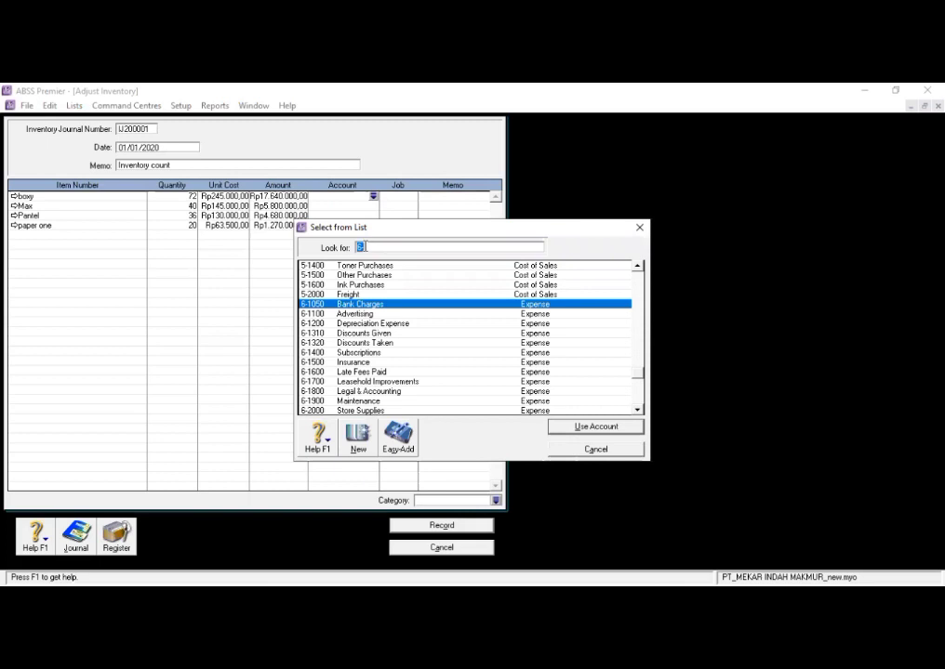
pyautogui.write('4')
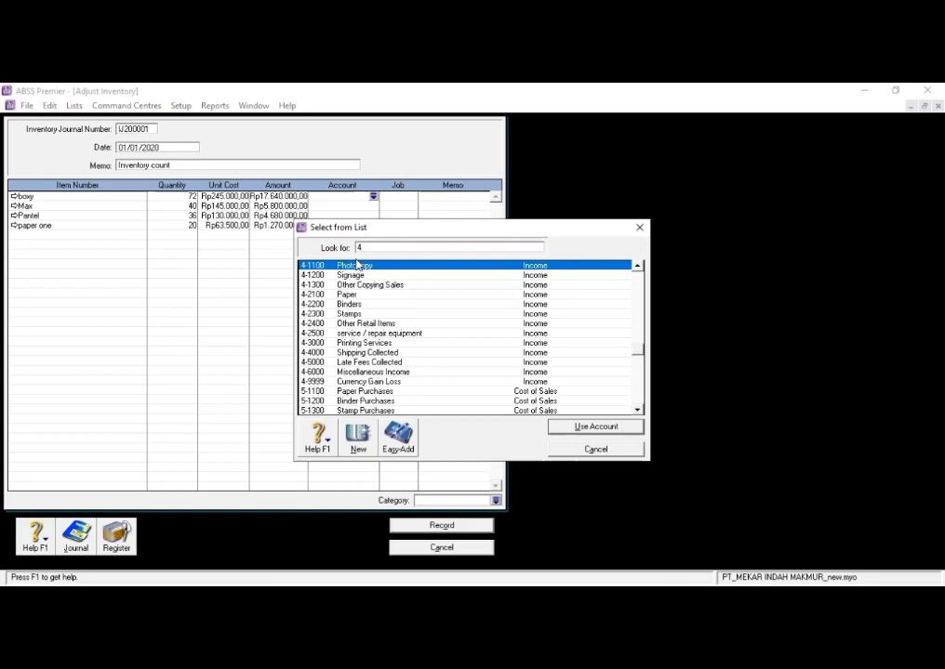
pyautogui.click(582, 427)
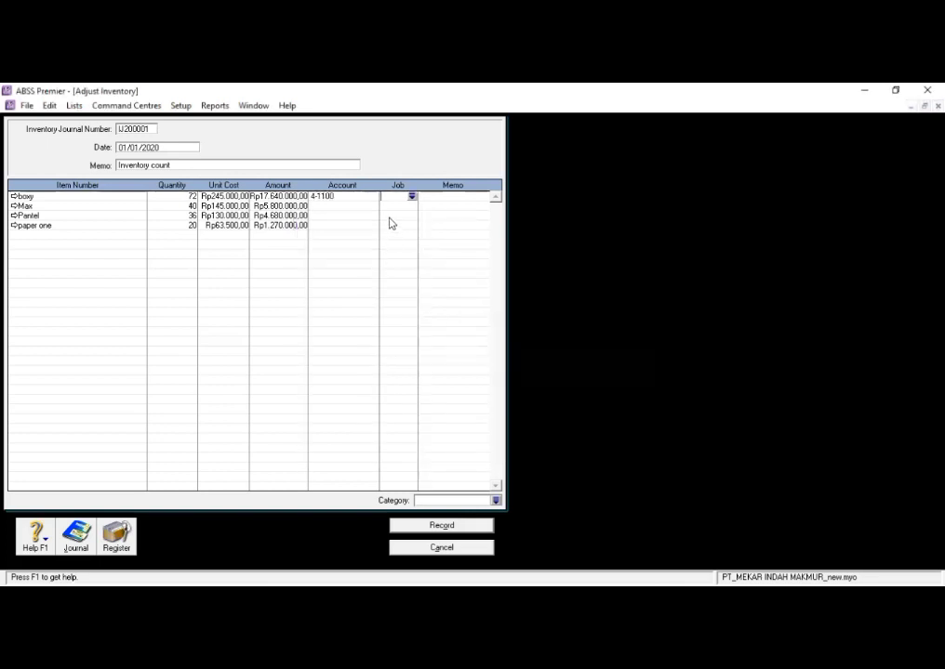
pyautogui.click(372, 209)
pyautogui.click(373, 208)
pyautogui.write('4-1100')
pyautogui.click(583, 428)
# - Allocate the Pantel and paper one adjustment lines to account 4-1100
pyautogui.click(362, 216)
pyautogui.click(372, 217)
pyautogui.write('41')
pyautogui.press('BackSpace')
pyautogui.write('-1100')
pyautogui.click(563, 427)
pyautogui.click(379, 227)
pyautogui.click(374, 225)
pyautogui.write('4-1100')
pyautogui.click(585, 427)
# - Assign category L (LOCAL) to the inventory adjustment and record it
pyautogui.click(496, 501)
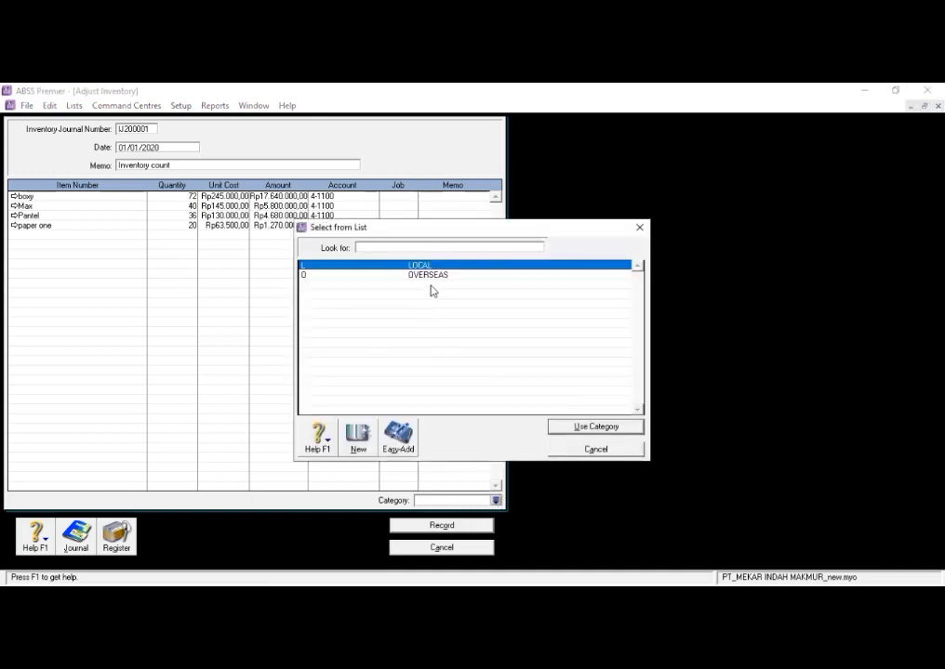
pyautogui.click(574, 428)
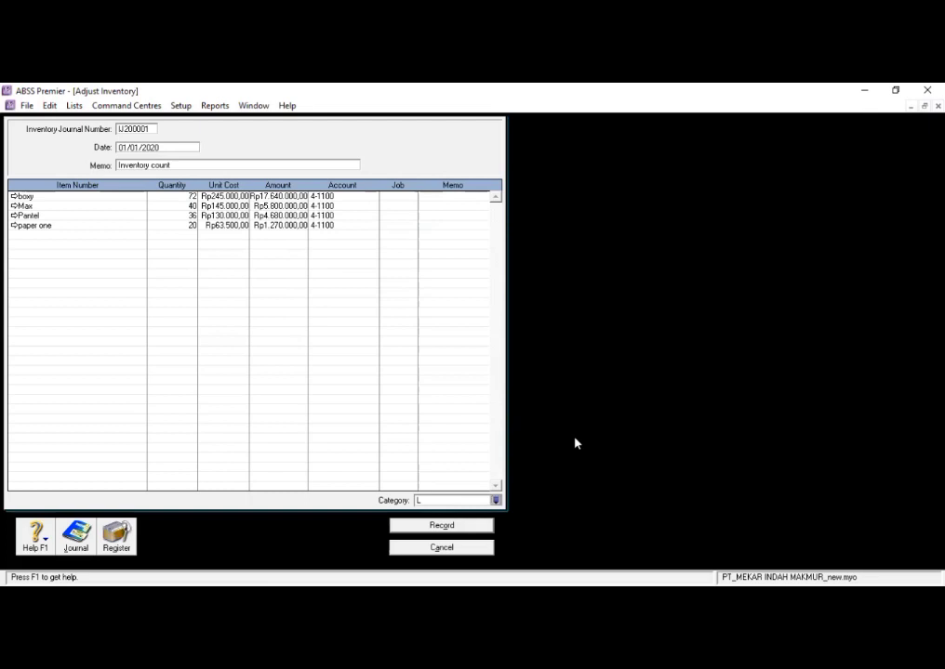
pyautogui.click(453, 526)
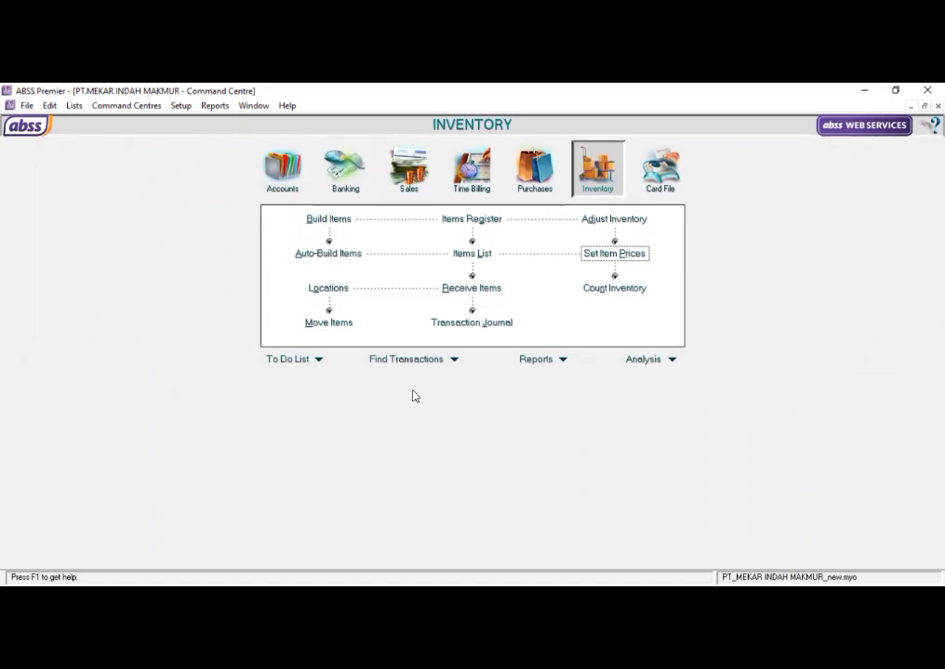
# - Review the inventory transaction journal dated from 01/01/2020, then close it
pyautogui.click(449, 323)
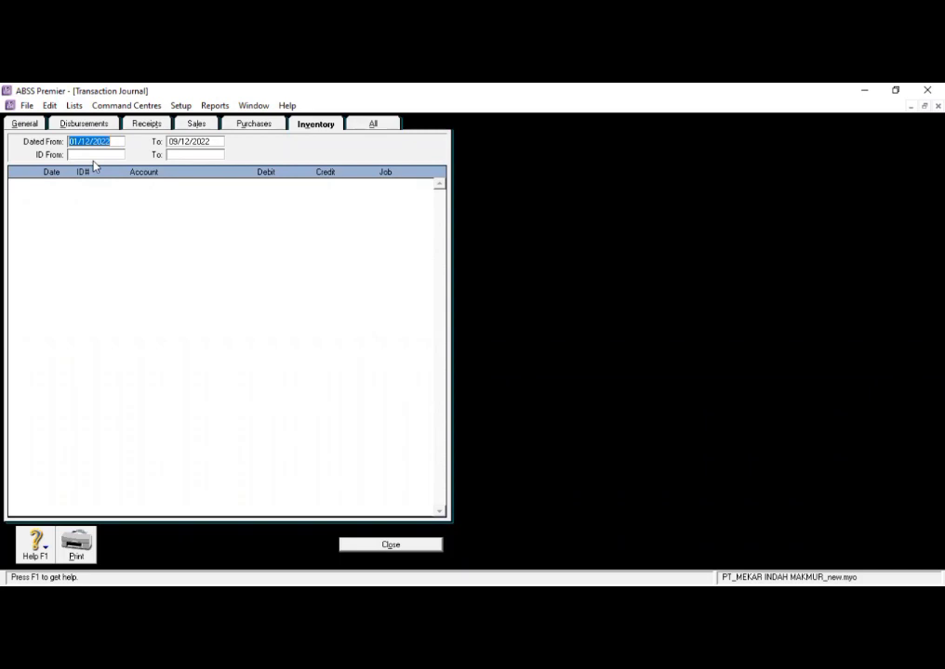
pyautogui.press('BackSpace')
pyautogui.write('01/01/2020')
pyautogui.press('Tab')
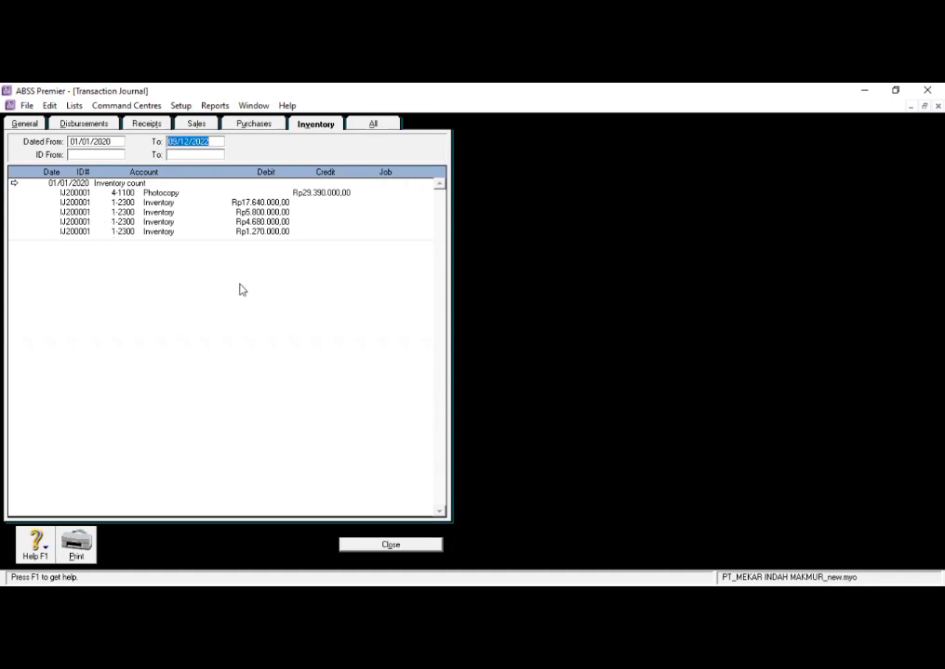
pyautogui.click(383, 545)
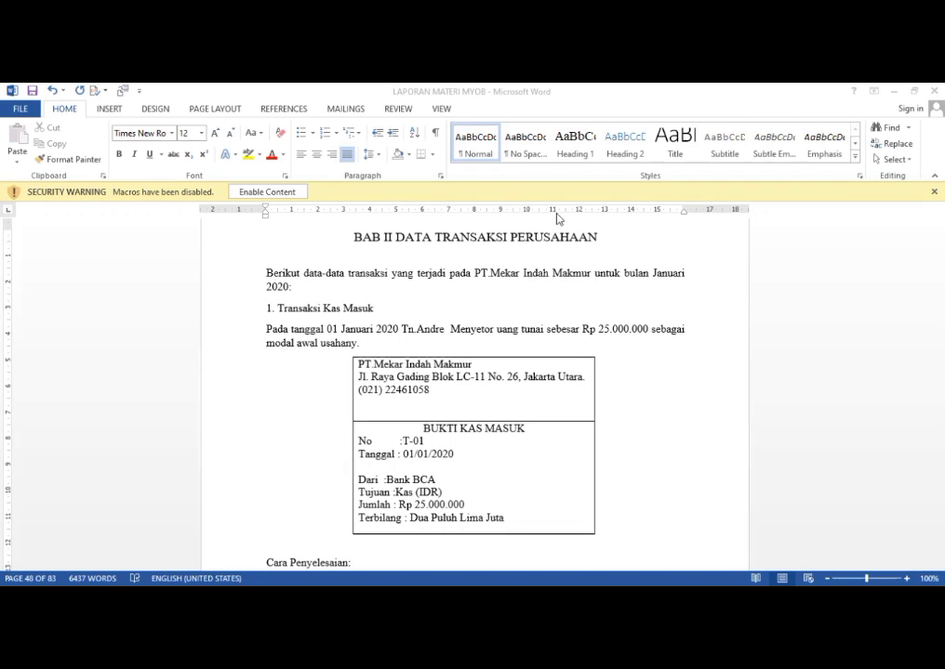
# - Switch to ABSS Premier and start a money transfer numbered T-01
pyautogui.hotkey('alt', 'Tab')
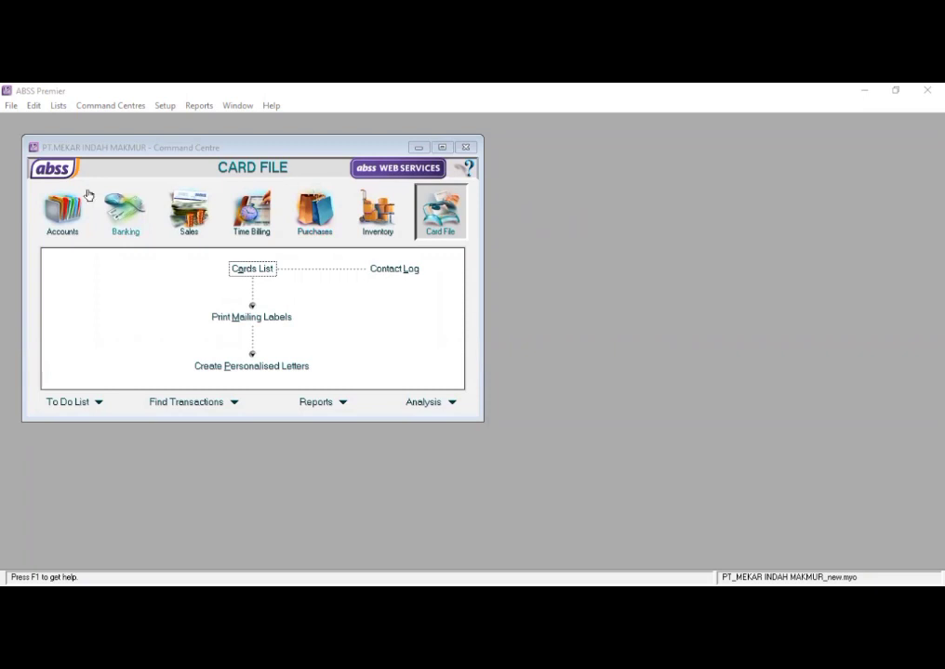
pyautogui.click(56, 212)
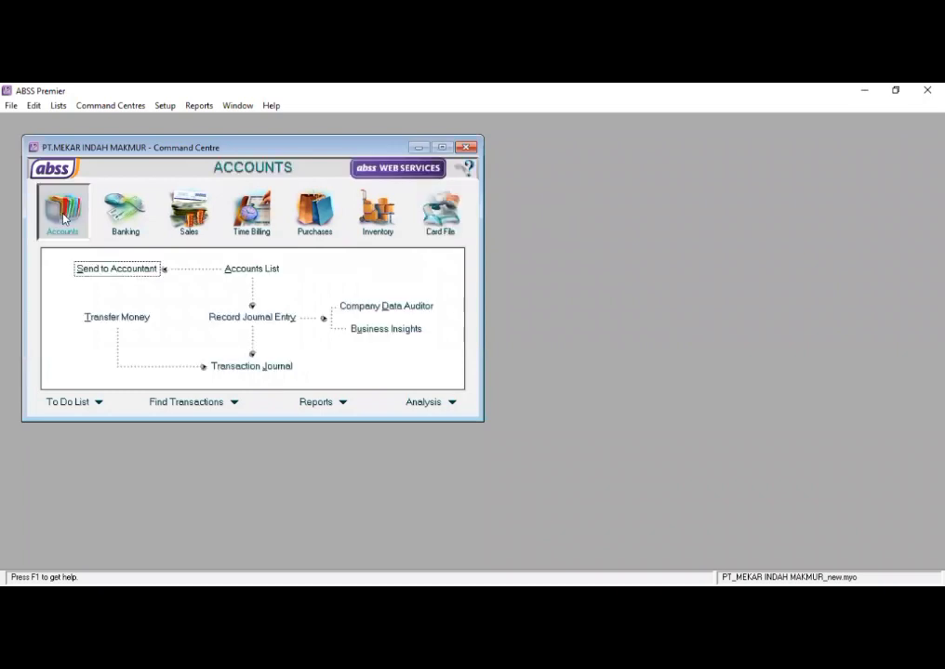
pyautogui.click(104, 318)
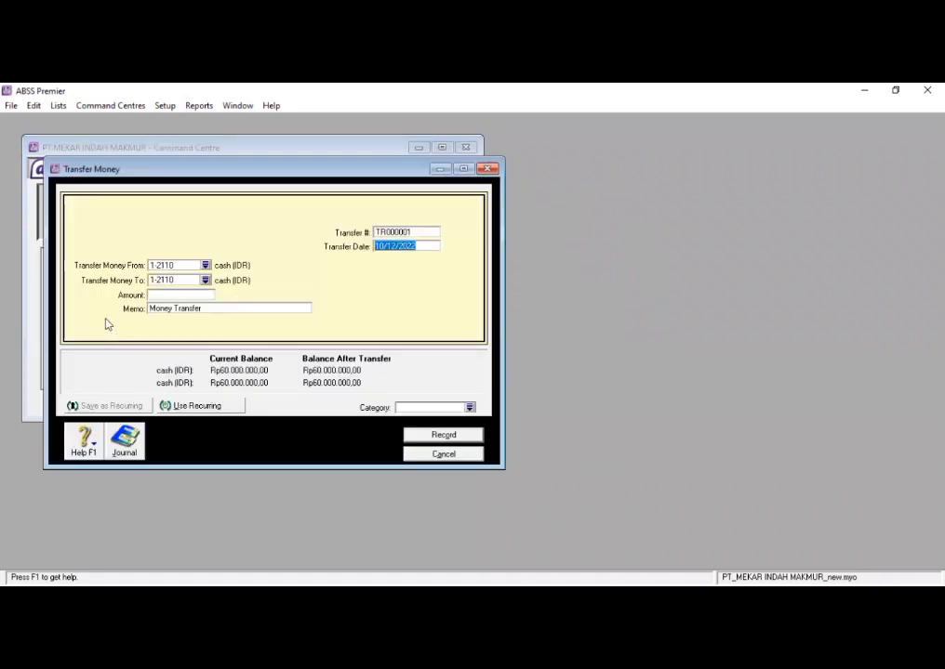
pyautogui.click(207, 267)
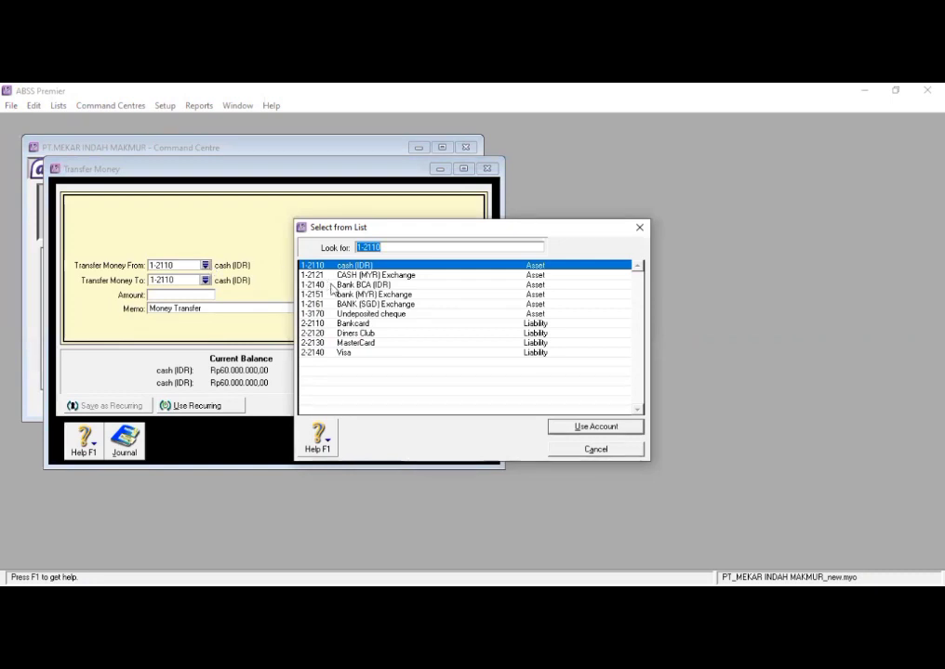
pyautogui.click(637, 229)
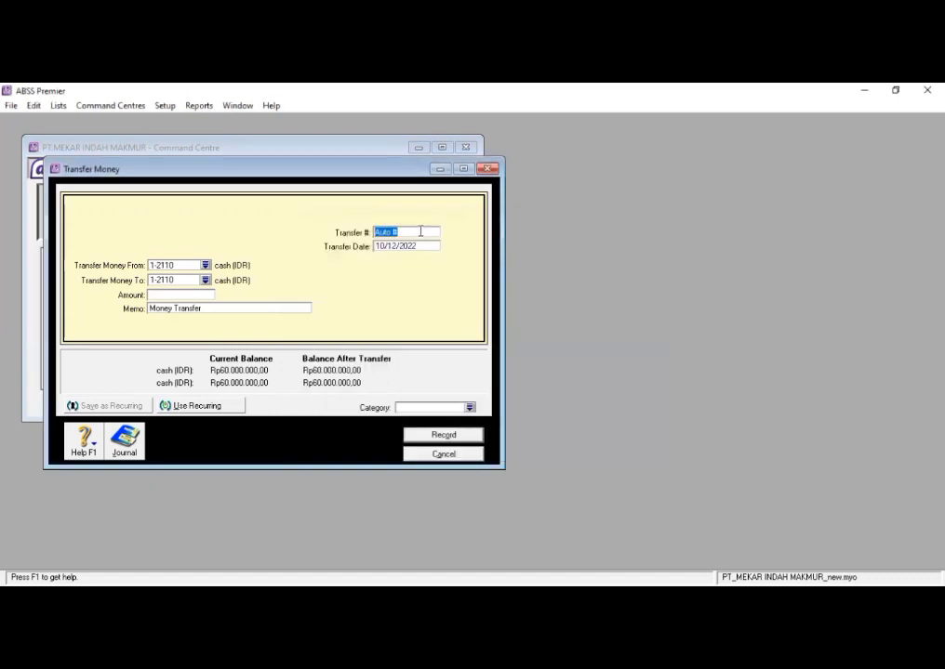
pyautogui.press('BackSpace')
pyautogui.write('T-01')
# - Set the transfer date to 01/01/2020
pyautogui.click(420, 246)
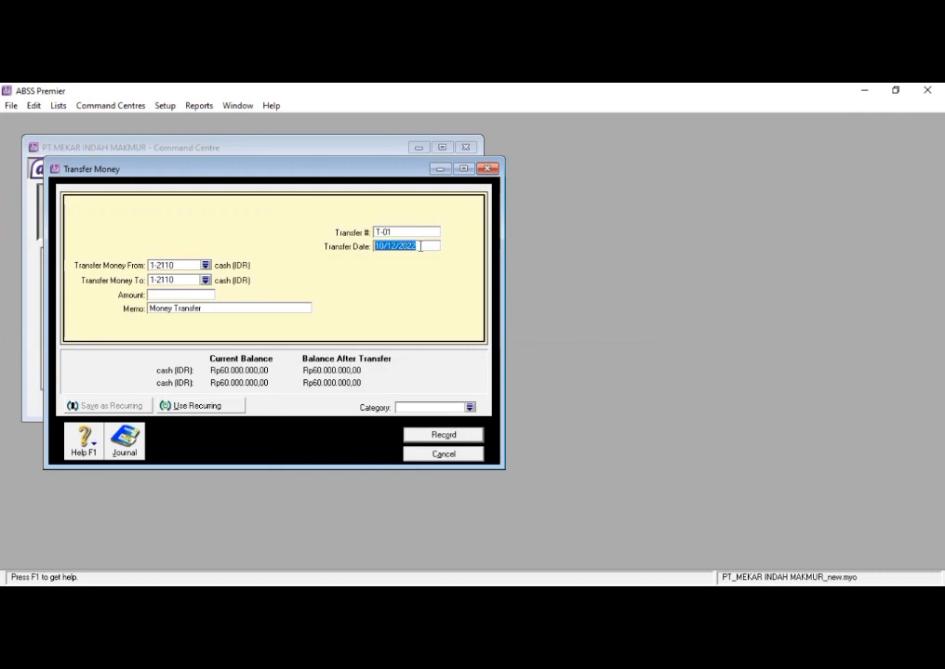
pyautogui.write('01/0')
pyautogui.write('1//')
pyautogui.press('BackSpace')
pyautogui.press('BackSpace')
pyautogui.write('/2020')
# - Set the transfer to move money from 1-2140 Bank BCA (IDR) to 1-2110 cash (IDR)
pyautogui.click(205, 266)
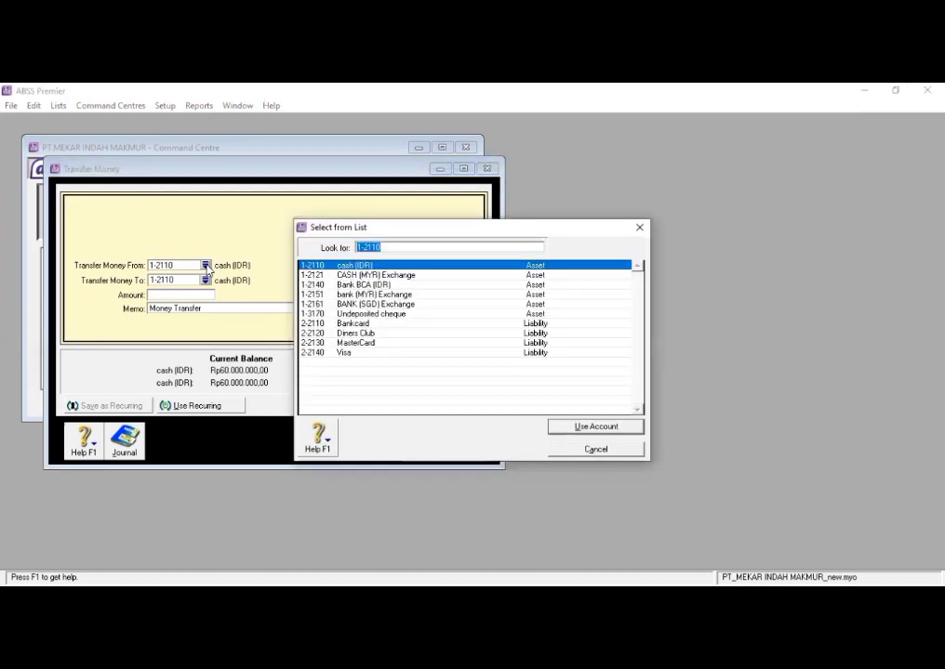
pyautogui.click(344, 285)
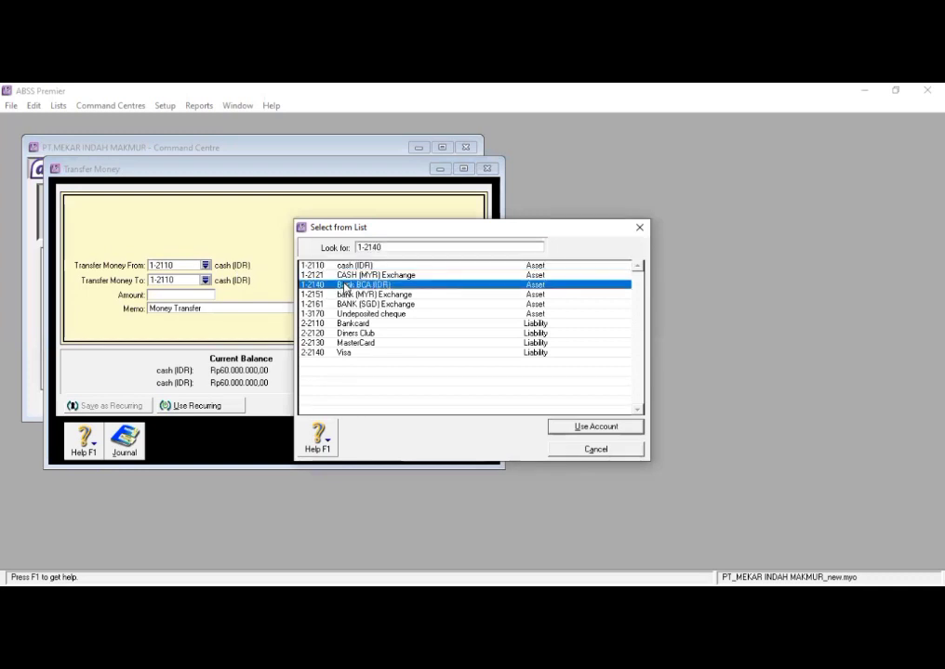
pyautogui.click(583, 427)
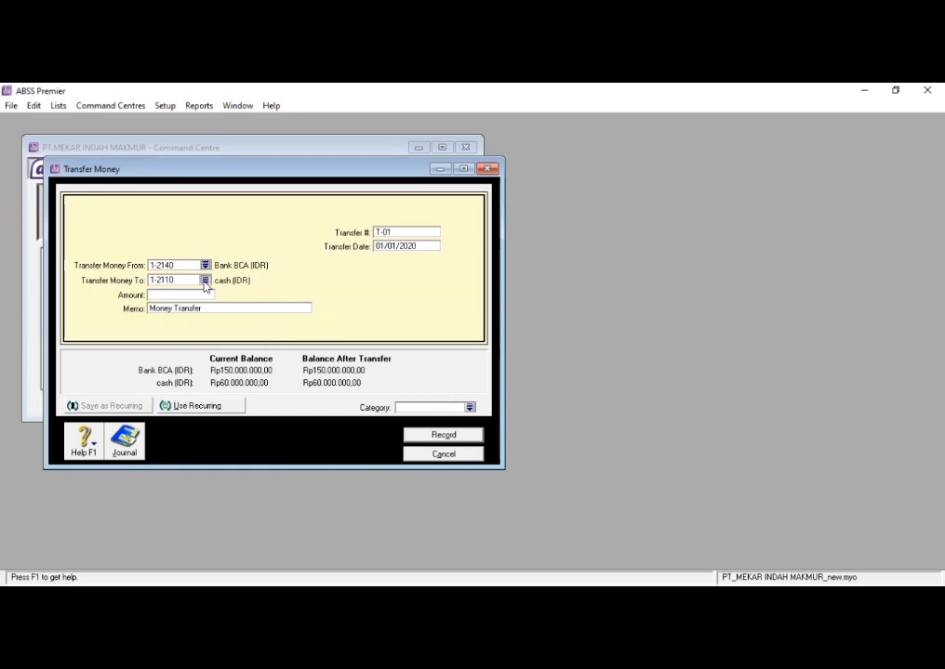
pyautogui.click(205, 279)
pyautogui.click(592, 425)
# - Enter a transfer amount of Rp25.000.000, record the transfer and close the form
pyautogui.click(197, 296)
pyautogui.write('25000000')
pyautogui.press('Tab')
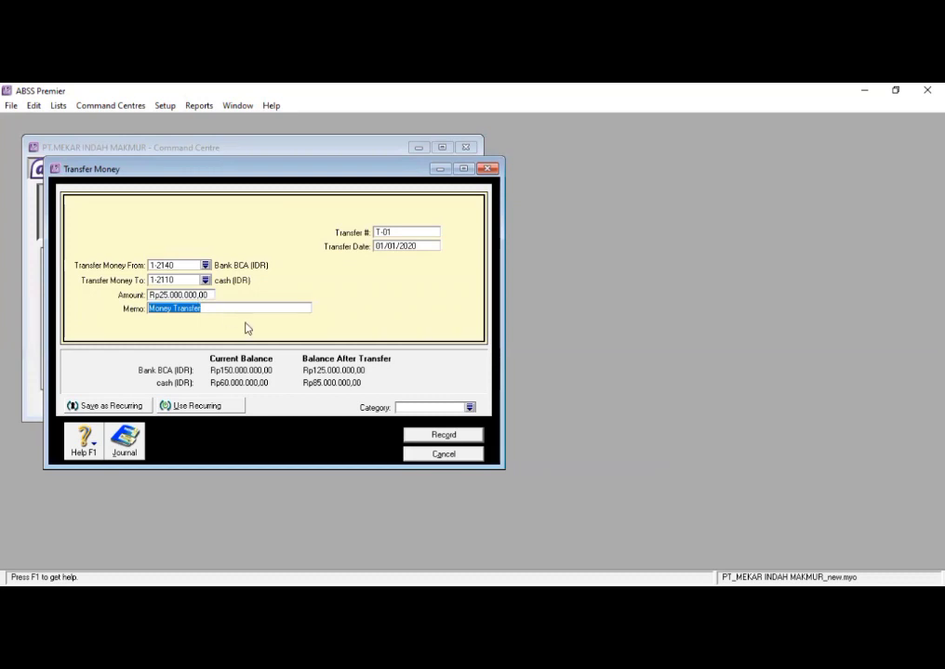
pyautogui.click(445, 435)
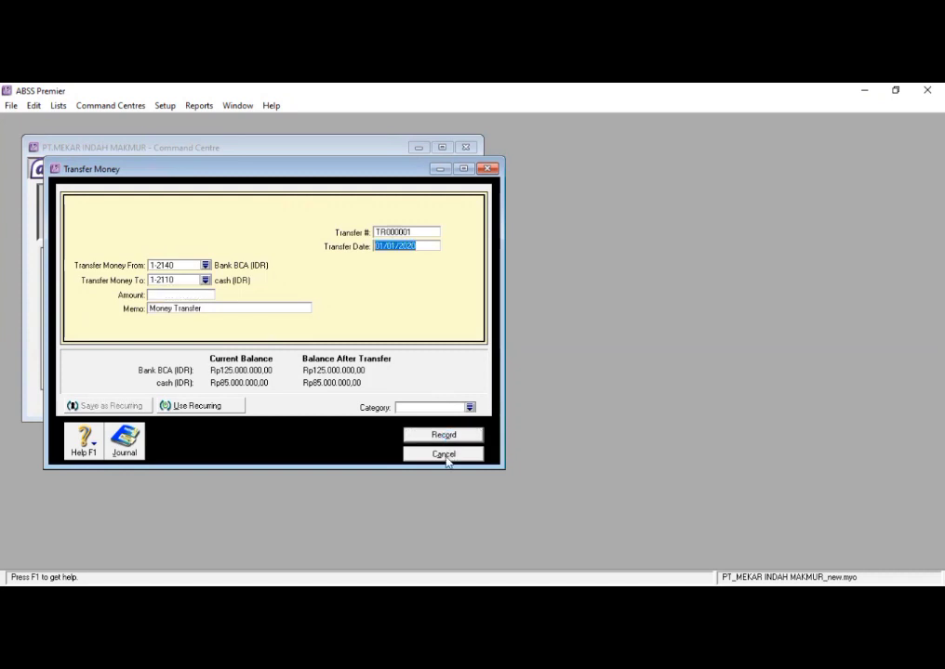
pyautogui.click(444, 455)
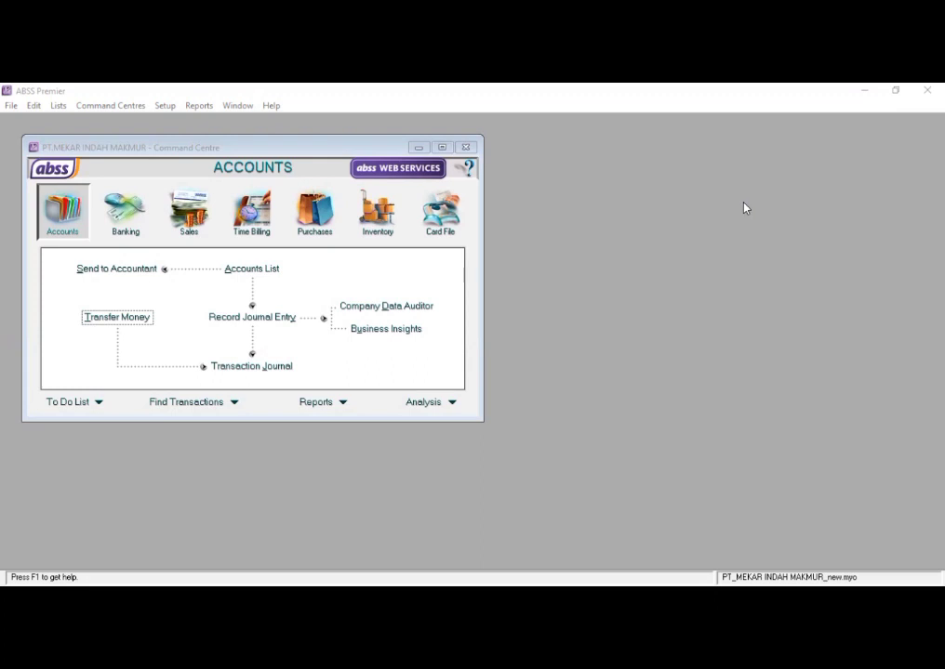
# - Start a general journal entry numbered BKS-01 and date it 04/01/2020
pyautogui.click(50, 219)
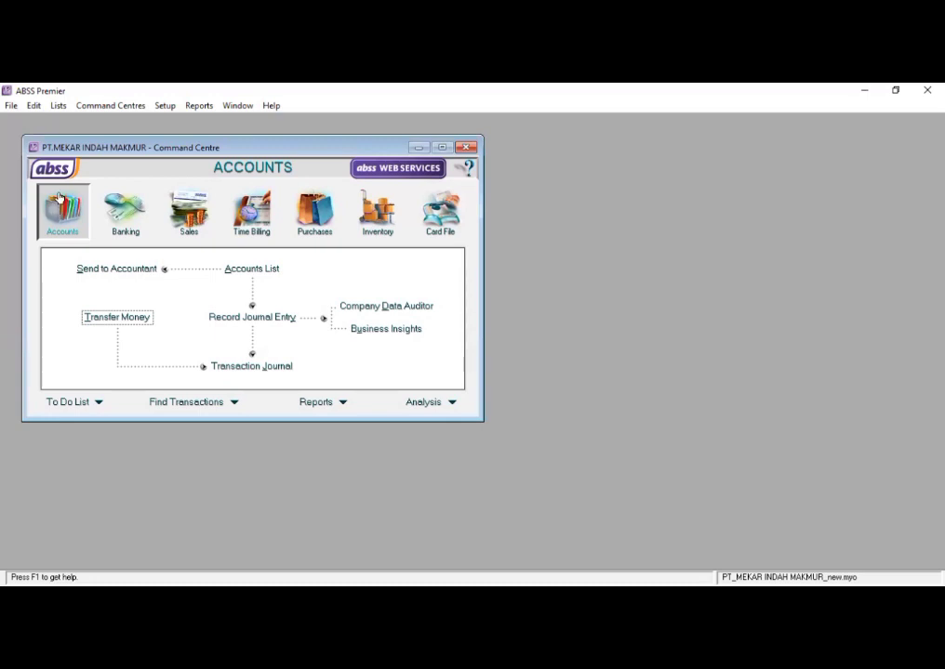
pyautogui.click(242, 317)
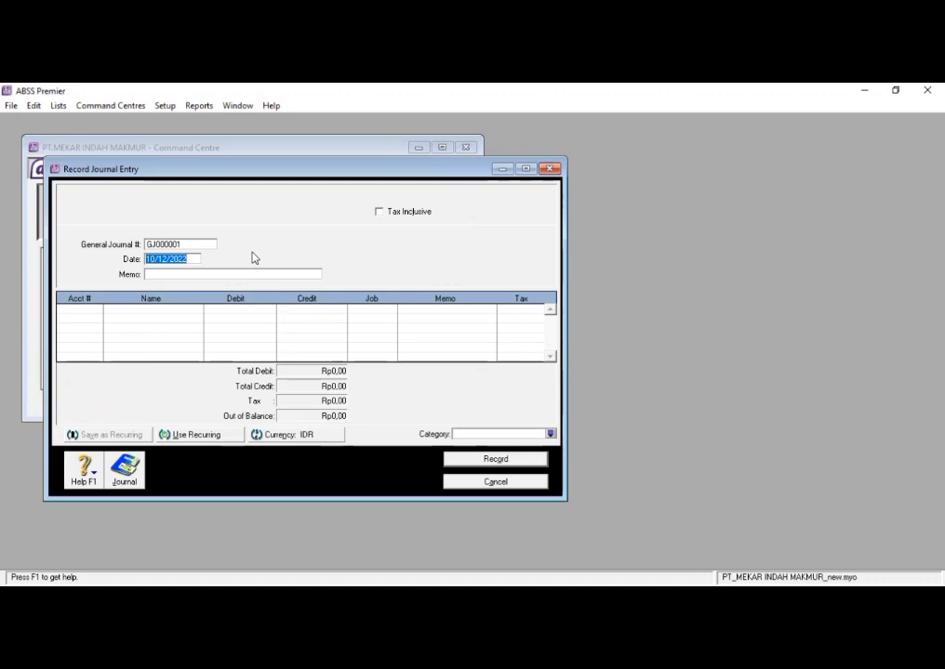
pyautogui.click(198, 246)
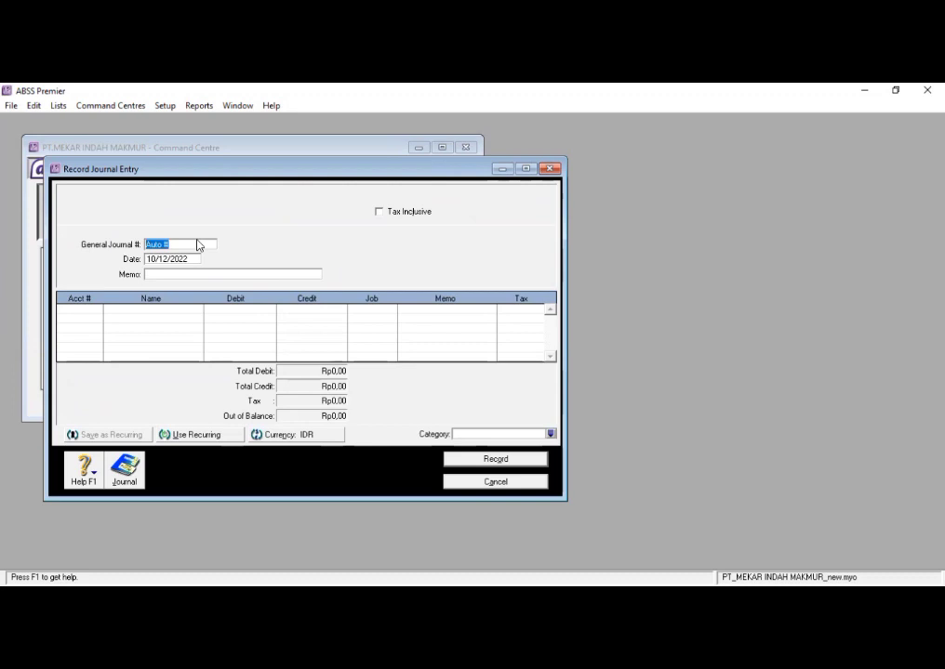
pyautogui.press('BackSpace')
pyautogui.write('BKS-01')
pyautogui.click(187, 261)
pyautogui.write('04/01/2020')
# - Enter "Membayar biaya telepon" as the journal entry's memo
pyautogui.click(189, 274)
pyautogui.write('Membayar biaya telepon')
# - Assign expense account 6-2400 Telephone to the first journal line
pyautogui.click(96, 312)
pyautogui.click(96, 312)
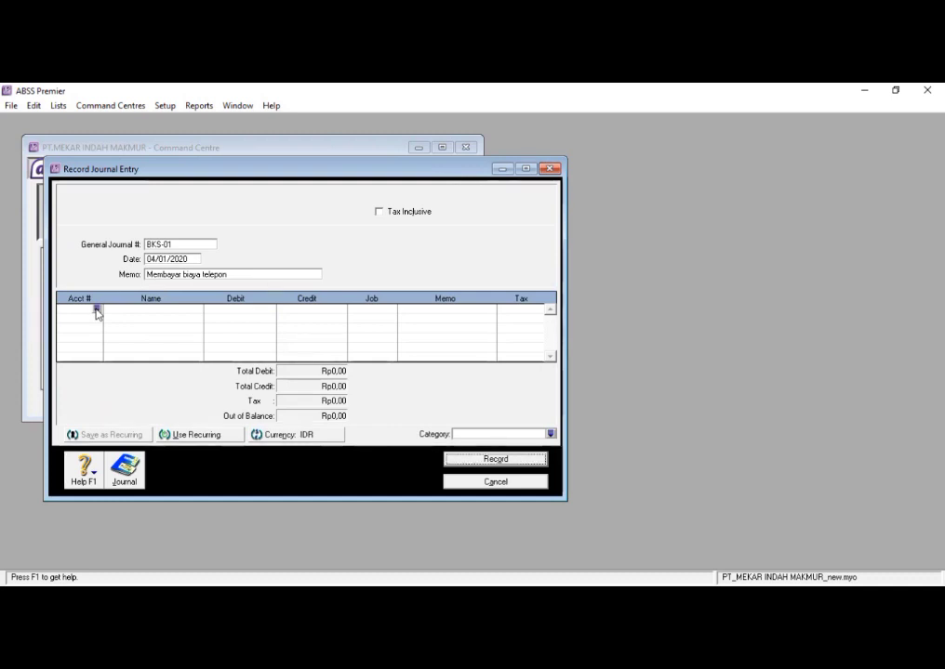
pyautogui.click(97, 310)
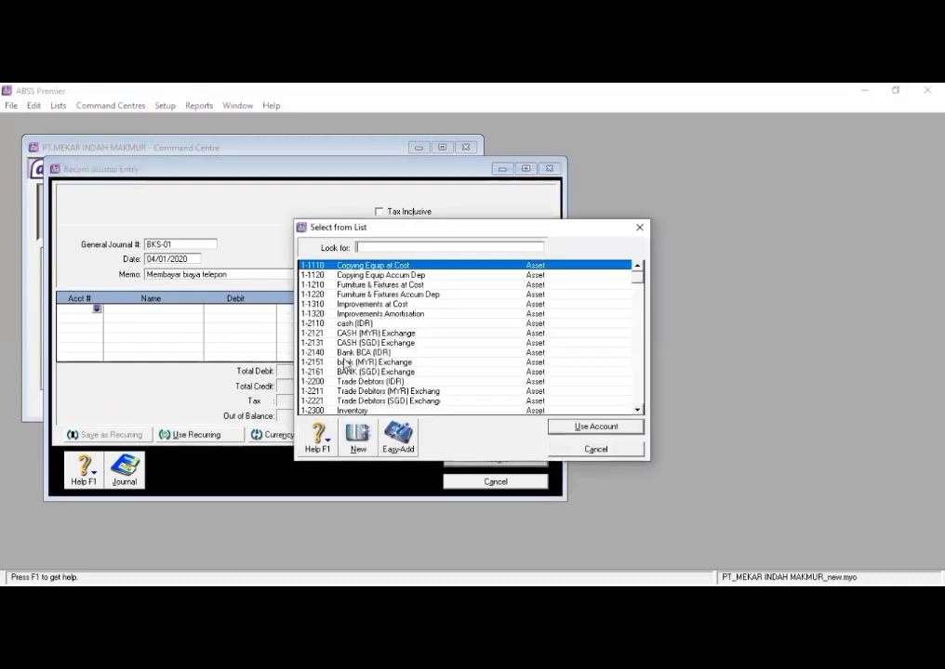
pyautogui.scroll(-1, 345, 362)
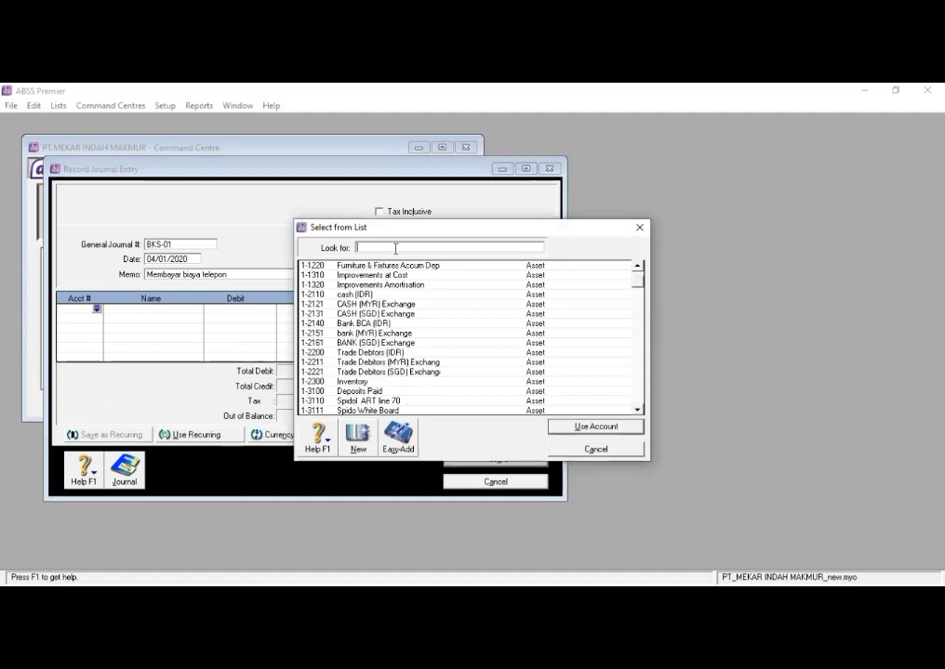
pyautogui.write('6')
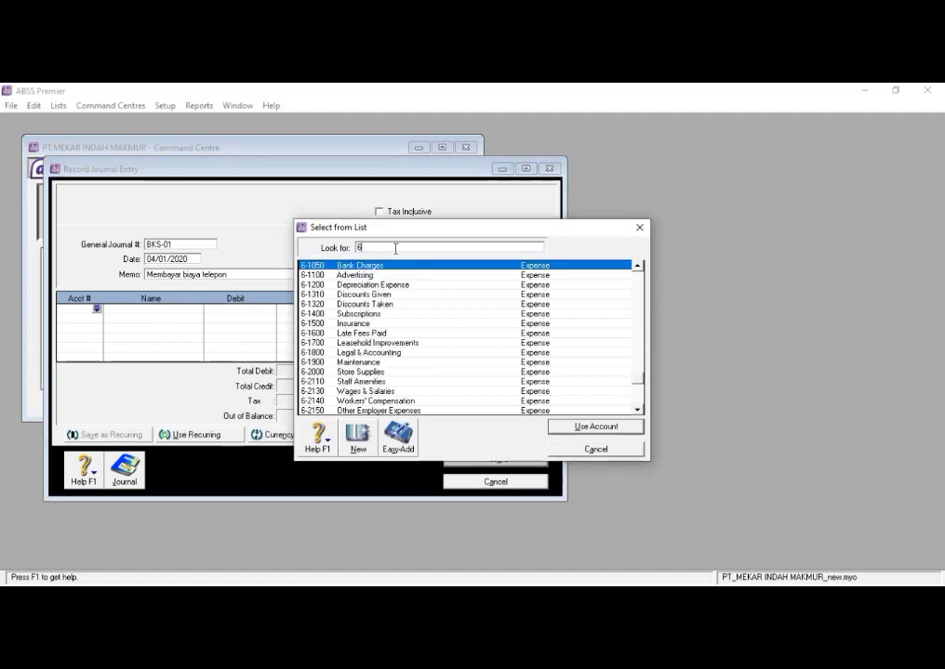
pyautogui.write('2')
pyautogui.scroll(-2, 360, 365)
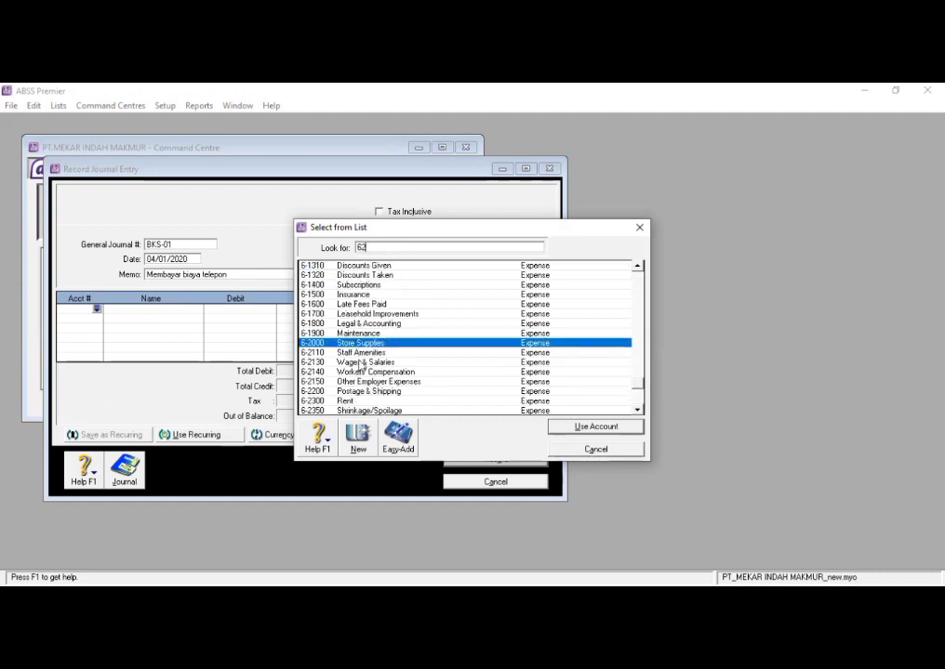
pyautogui.click(370, 392)
pyautogui.click(595, 428)
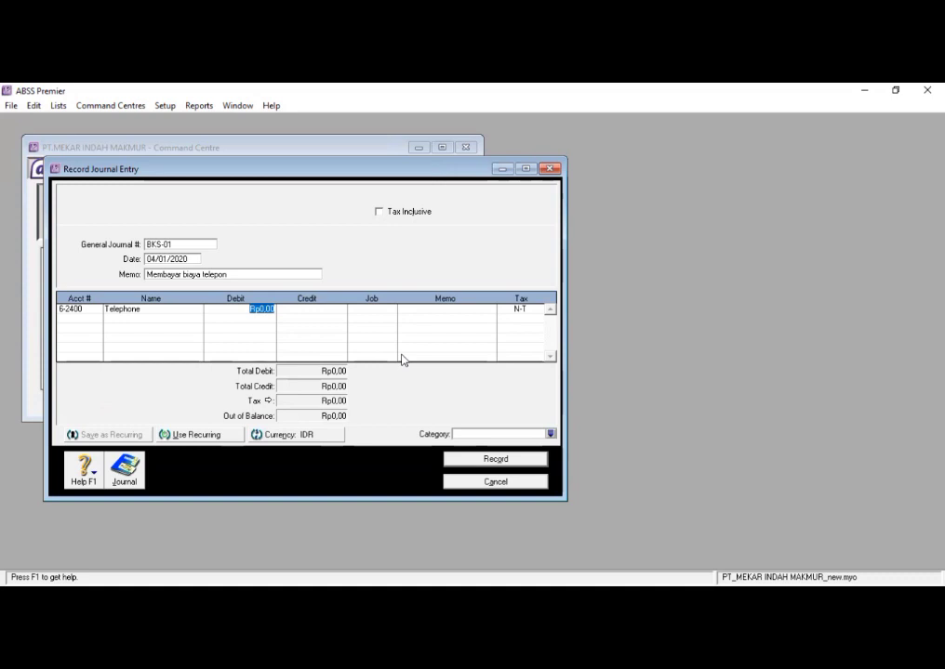
pyautogui.write('1')
# - Assign account 1-2110 cash (IDR) to the second journal line
pyautogui.click(84, 320)
pyautogui.click(96, 320)
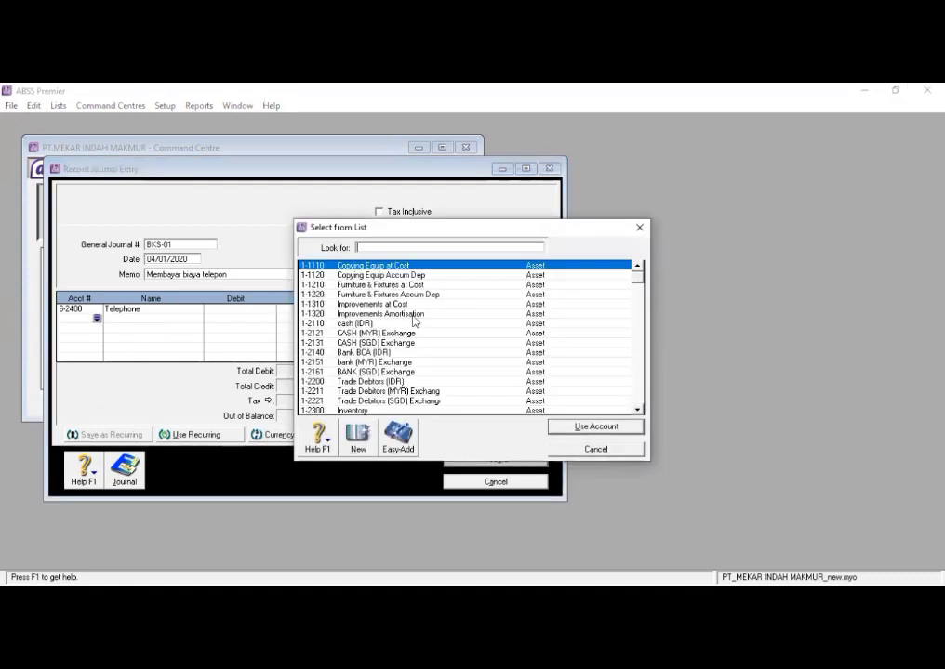
pyautogui.click(400, 324)
pyautogui.click(559, 428)
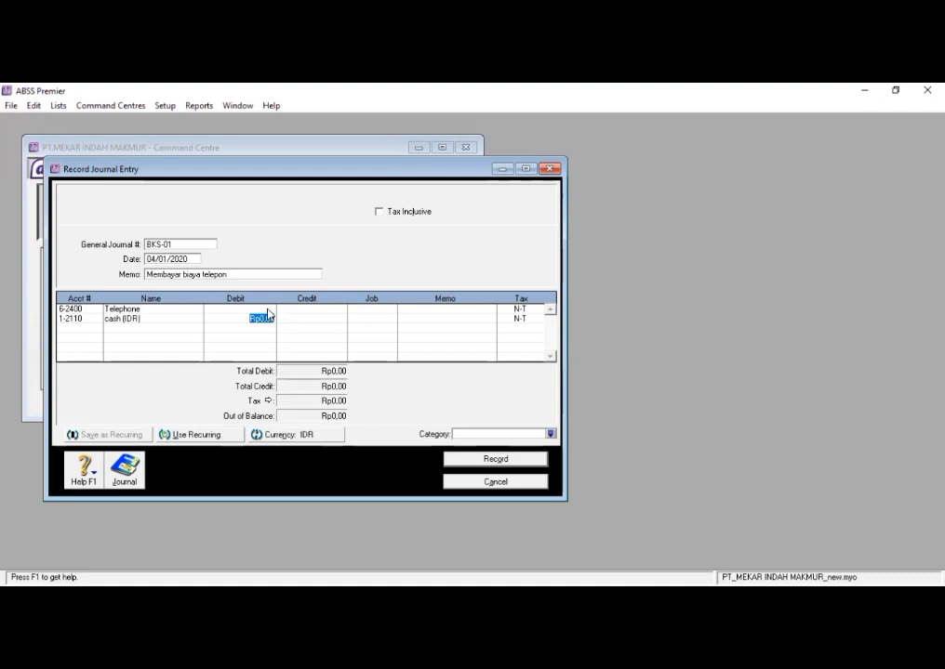
# - Debit the Telephone line with Rp1.200.000
pyautogui.click(269, 309)
pyautogui.write('1.200.000')
pyautogui.press('Tab')
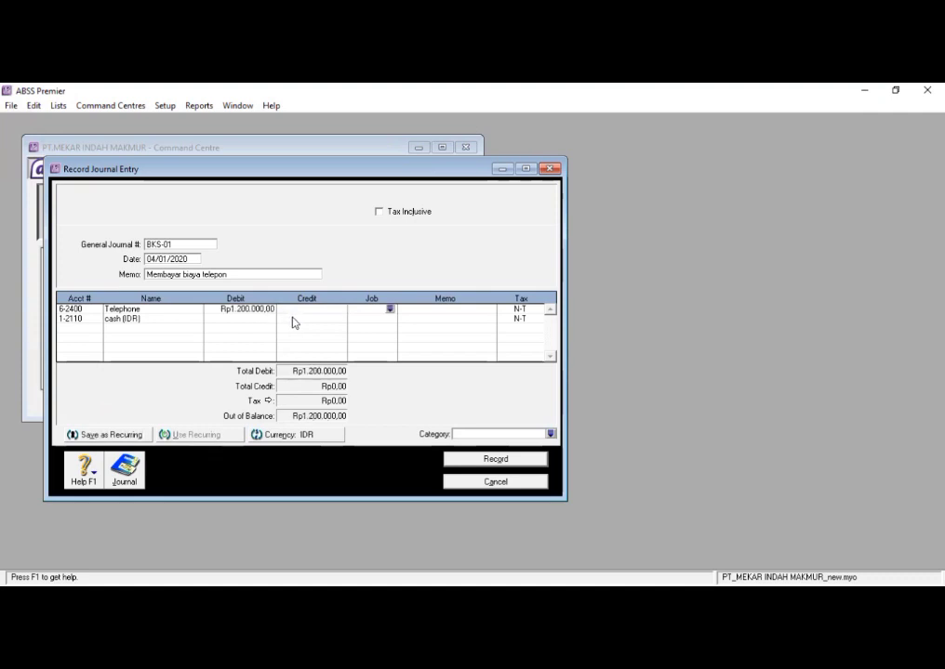
# - Credit the cash (IDR) line with Rp1.200.000, then record the journal entry and close the form
pyautogui.click(292, 318)
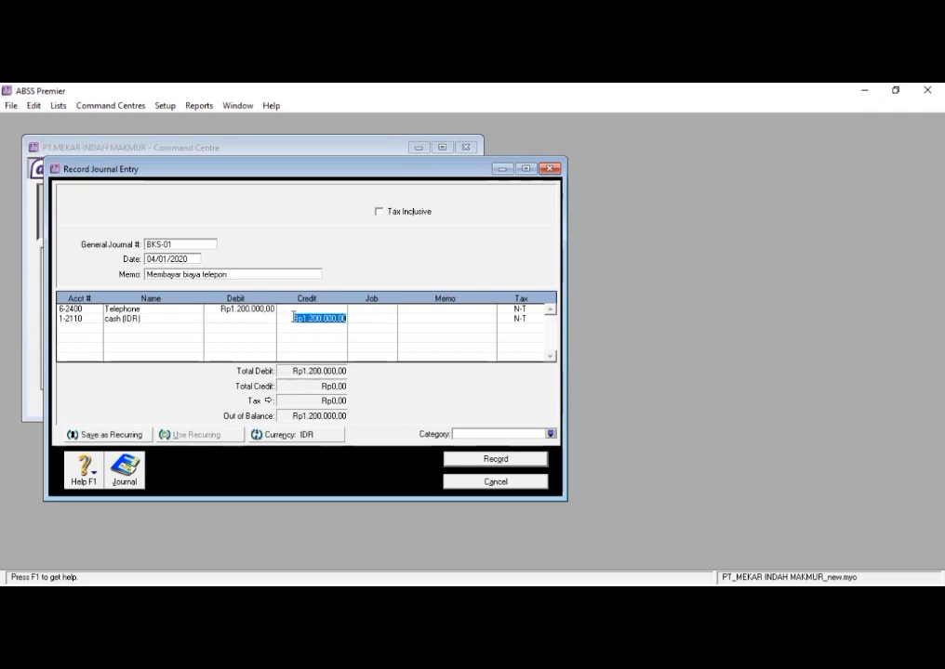
pyautogui.click(364, 321)
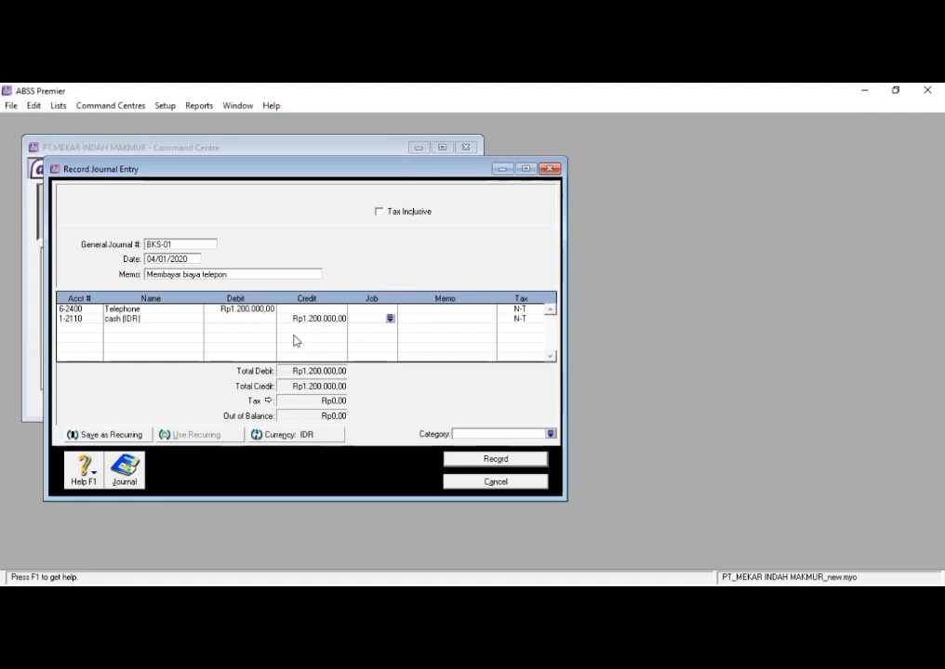
pyautogui.click(495, 459)
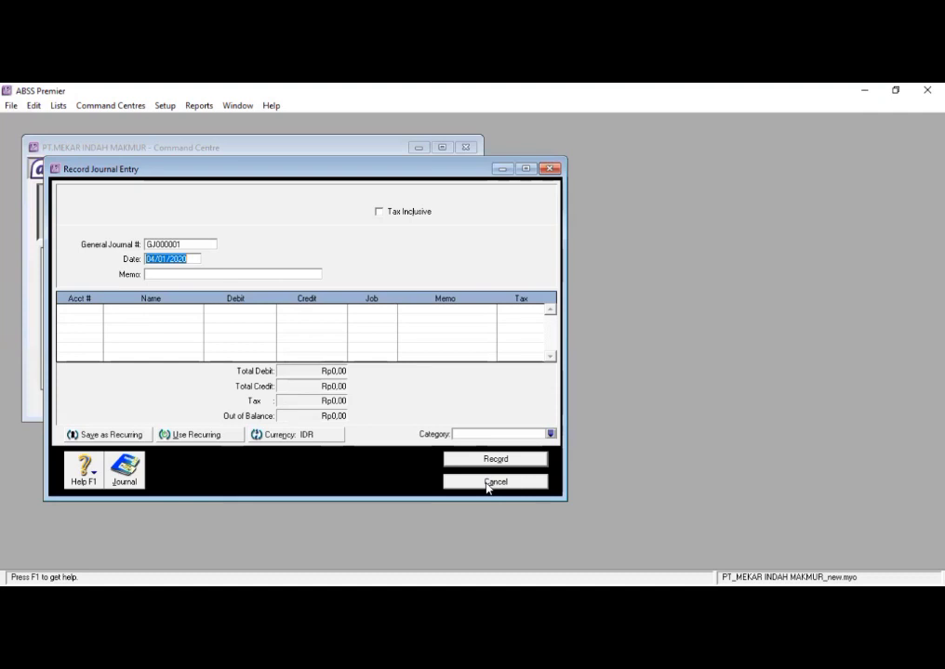
pyautogui.click(486, 481)
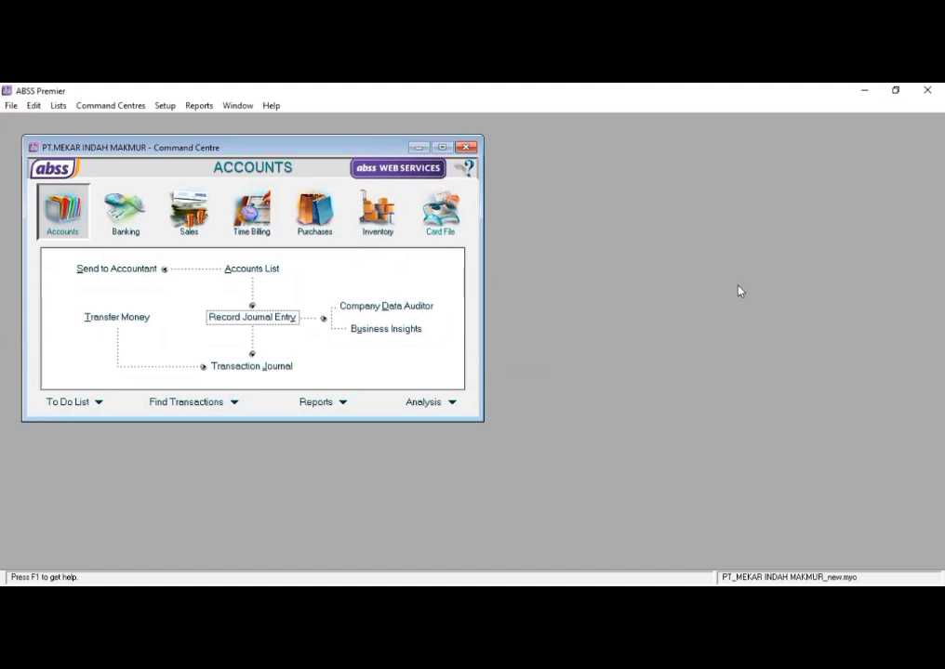
# - Start a new sale as an invoice with the Service layout
pyautogui.click(186, 203)
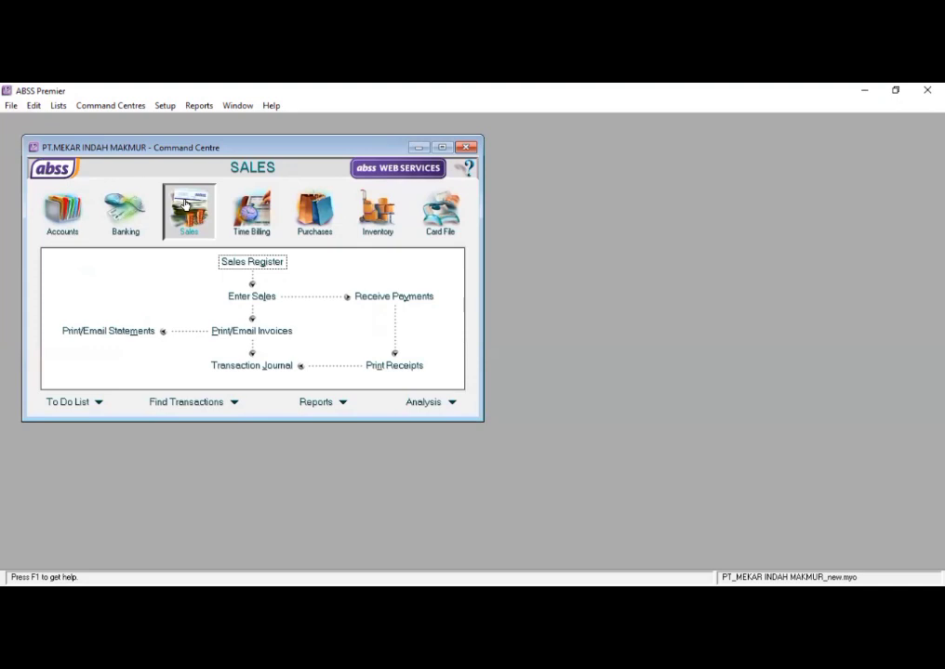
pyautogui.click(264, 298)
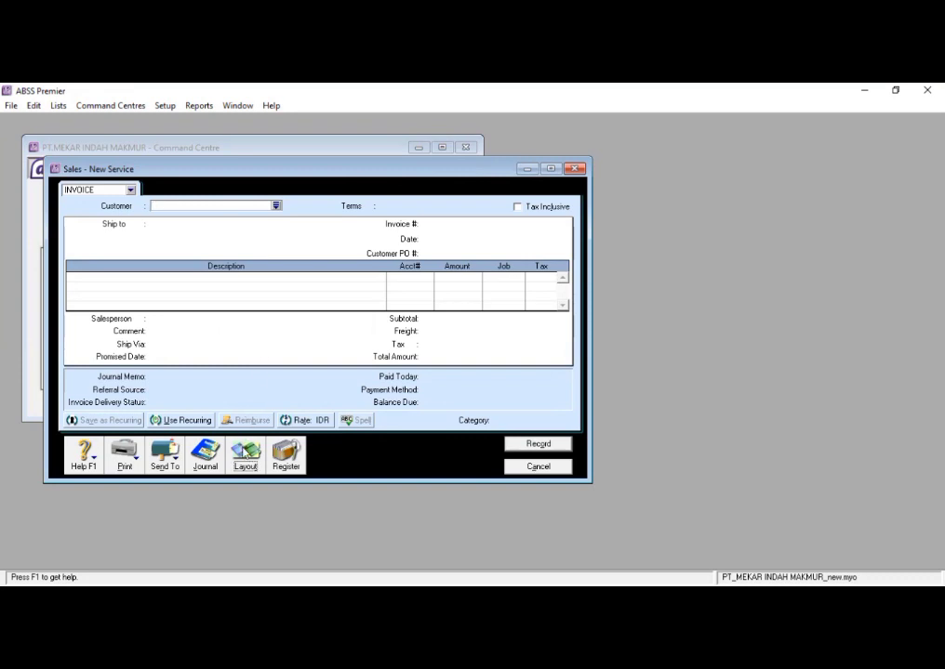
pyautogui.click(245, 453)
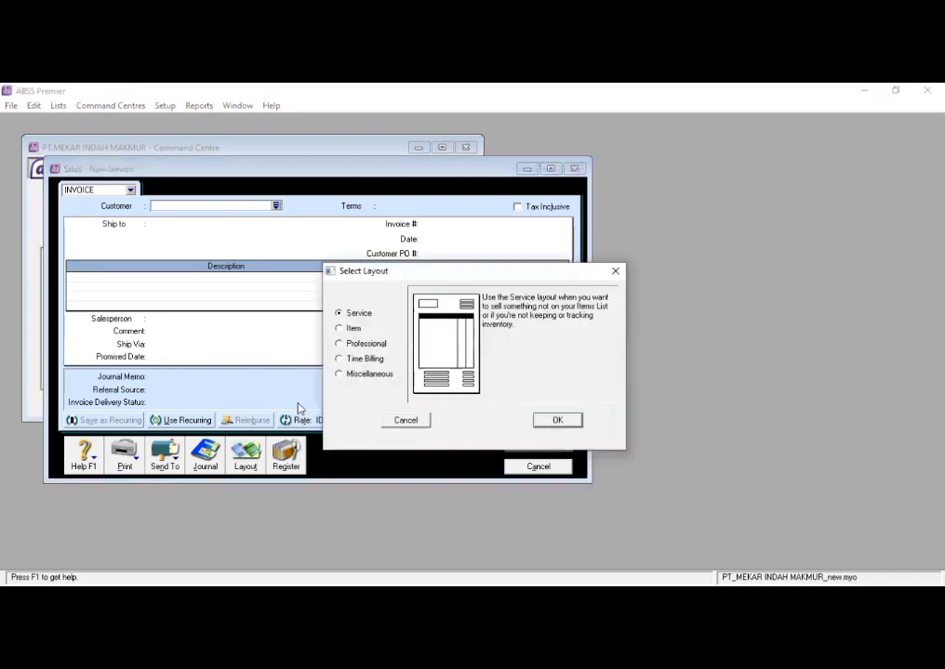
pyautogui.click(557, 419)
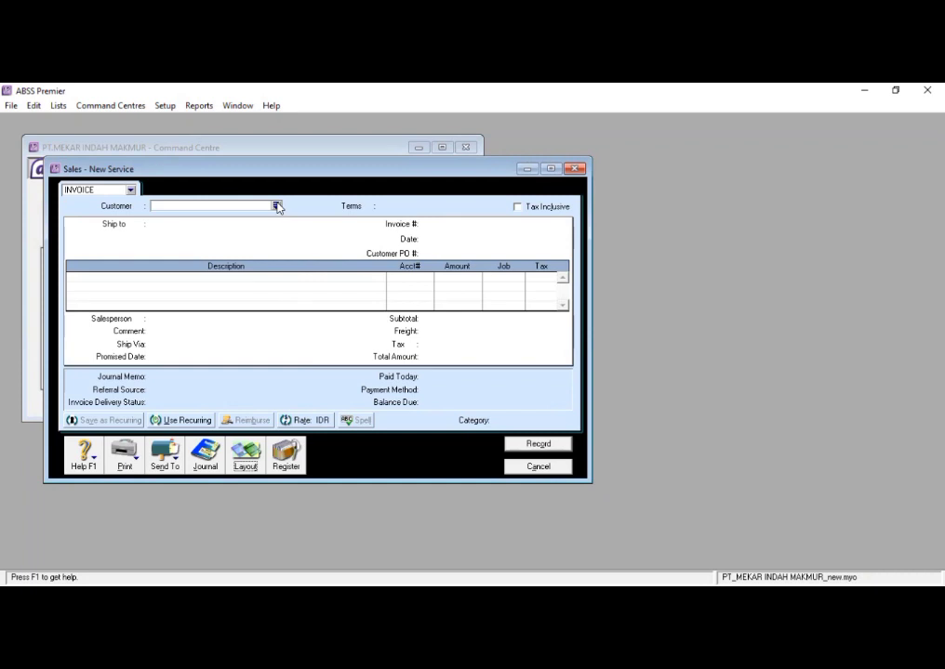
pyautogui.click(129, 190)
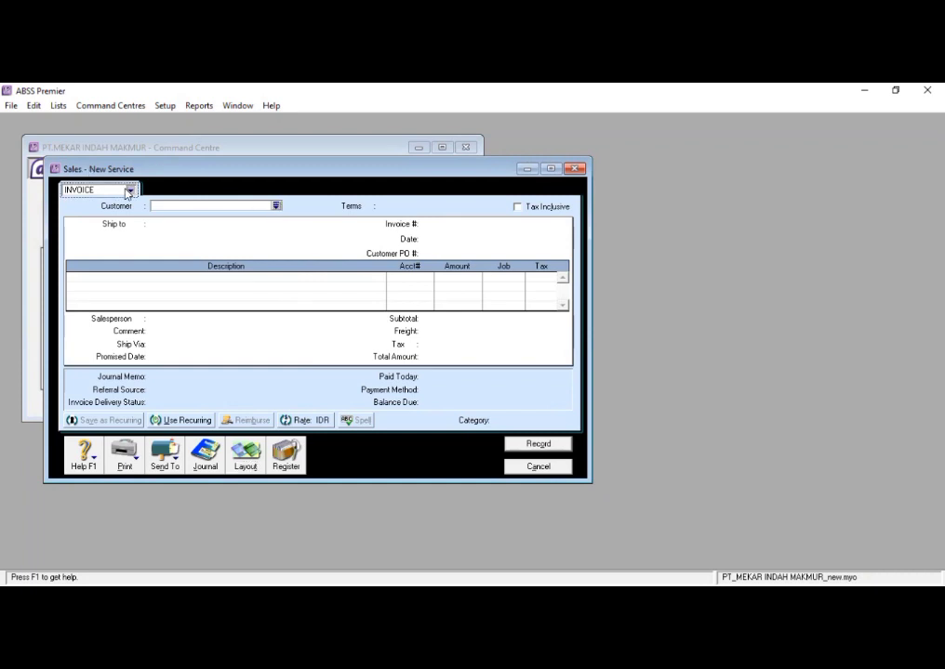
pyautogui.click(130, 191)
pyautogui.click(107, 223)
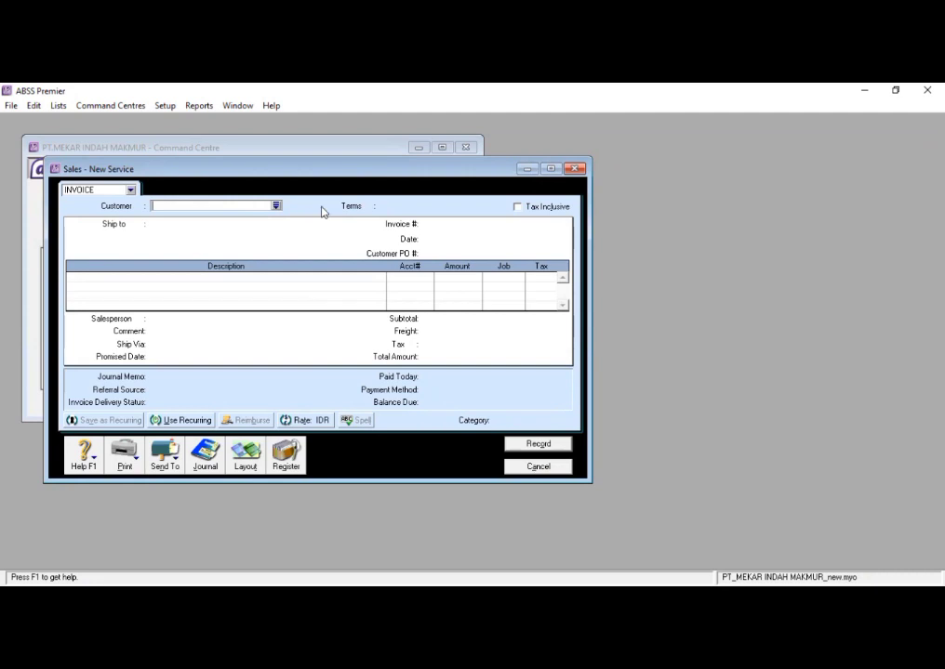
# - Make the invoice tax inclusive, select the first listed customer and accept that customer's existing credit terms
pyautogui.click(519, 210)
pyautogui.click(276, 206)
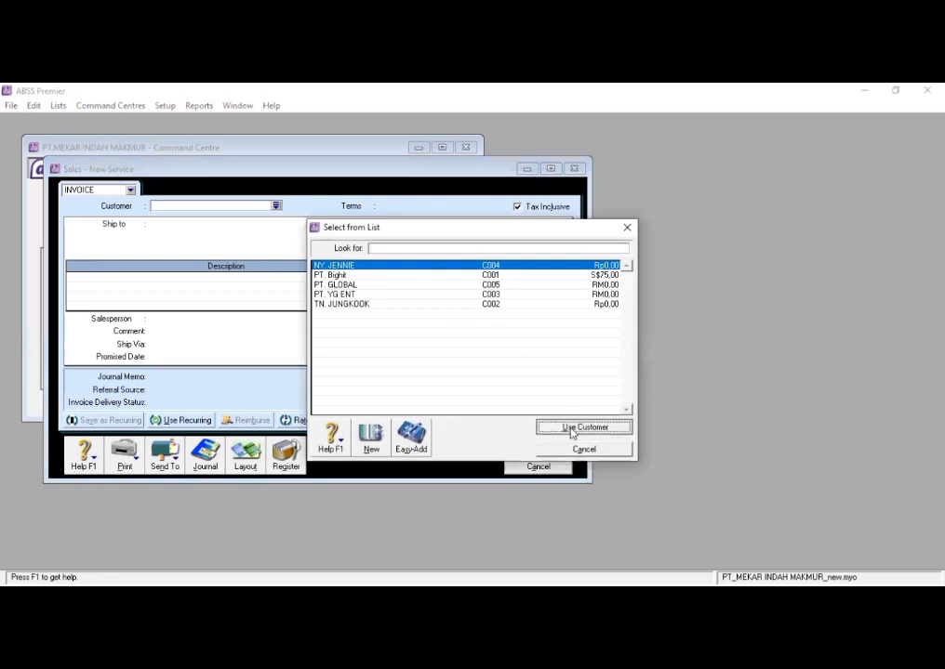
pyautogui.click(571, 429)
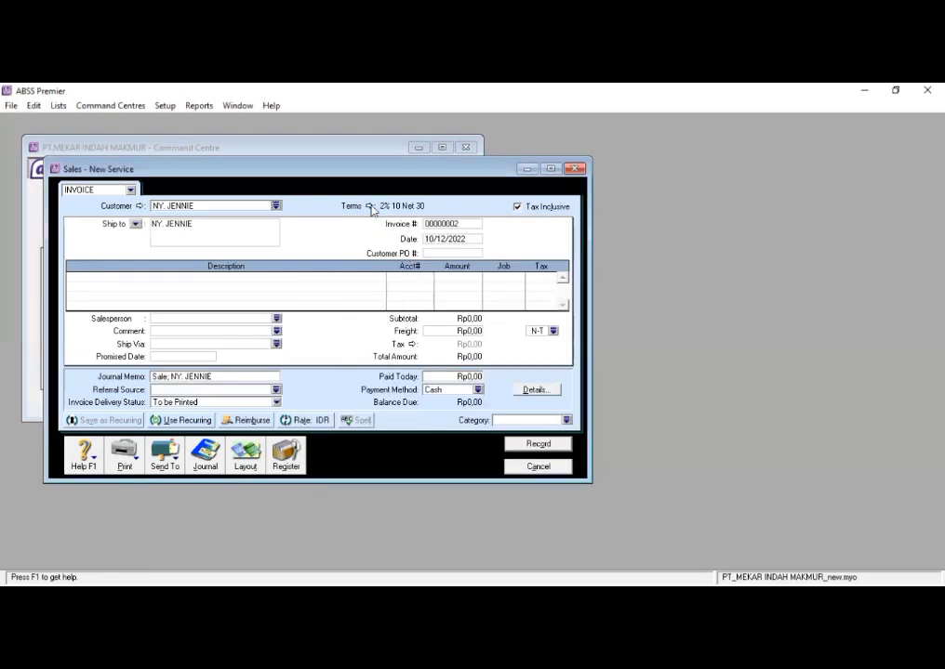
pyautogui.click(370, 207)
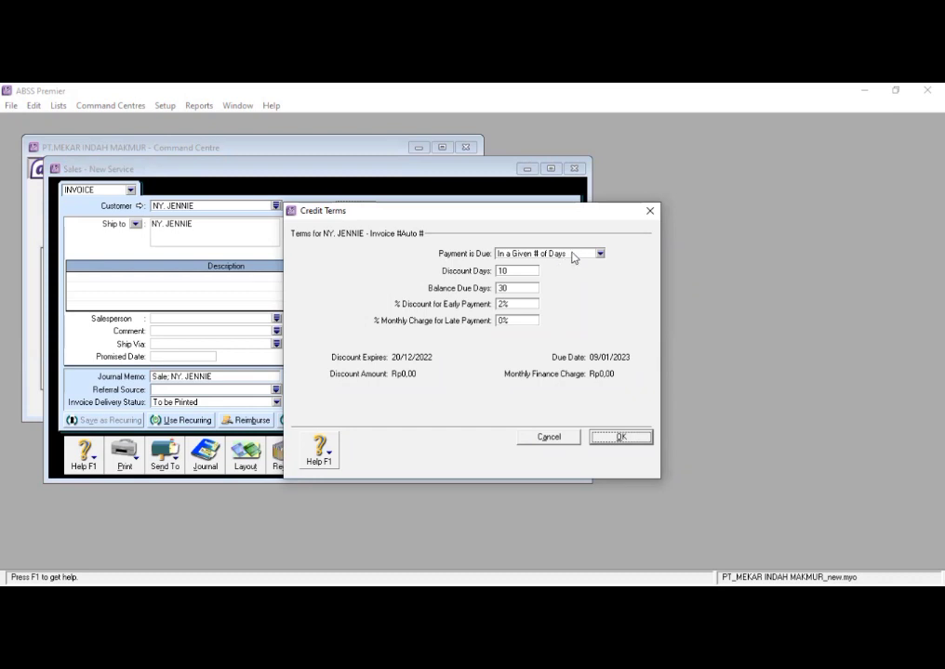
pyautogui.click(621, 437)
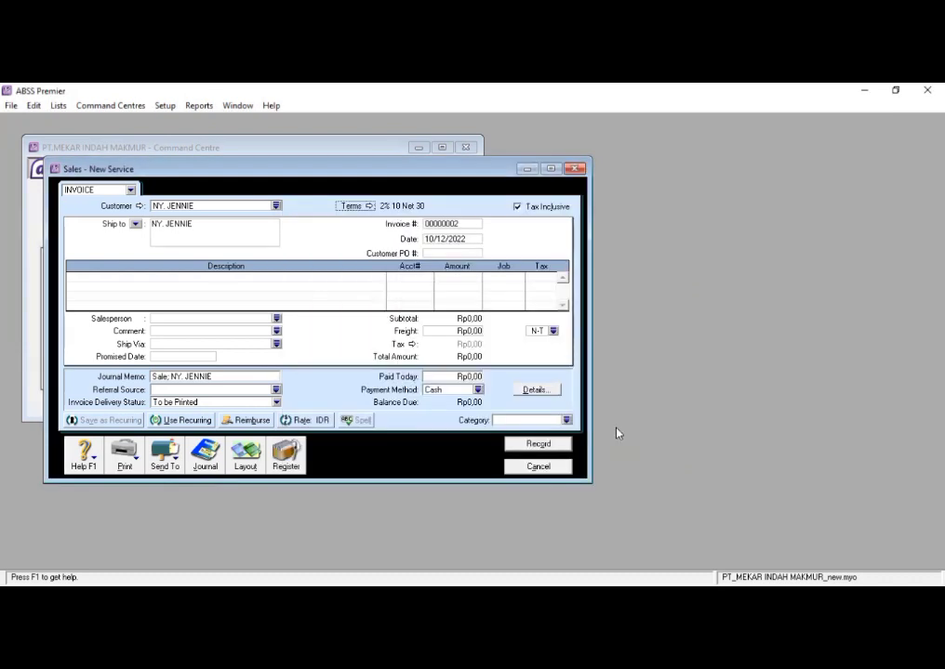
# - Replace the invoice's ship-to text with the customer's delivery address
pyautogui.click(461, 226)
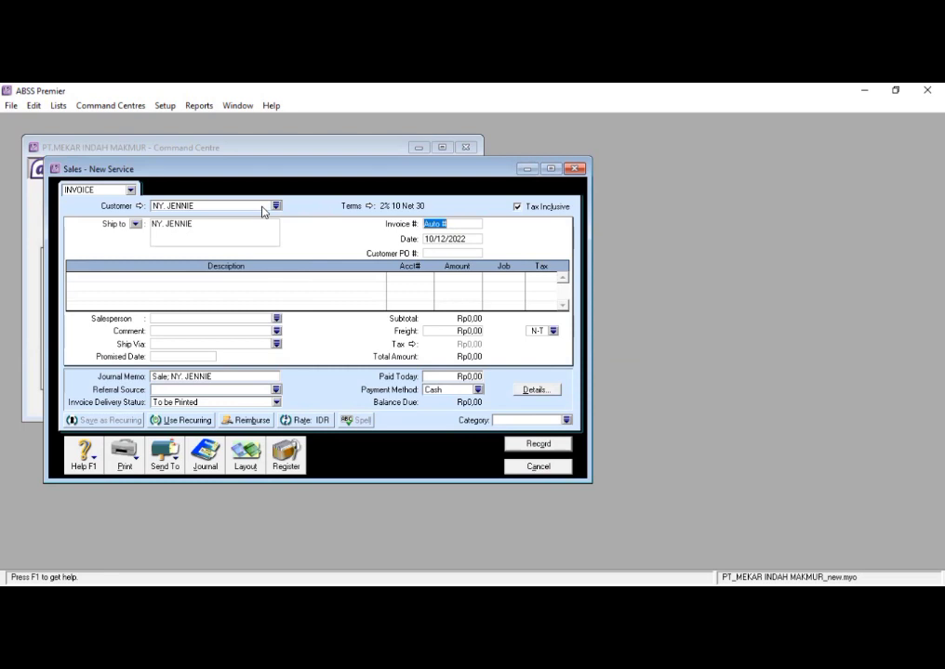
pyautogui.click(242, 227)
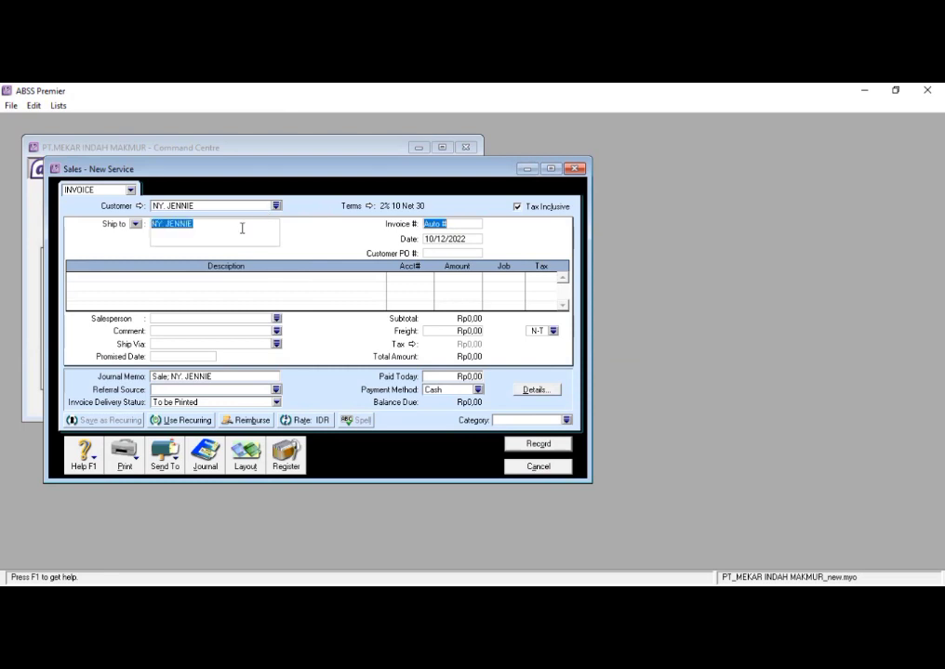
pyautogui.write('j')
pyautogui.press('BackSpace')
pyautogui.write('jakarta s')
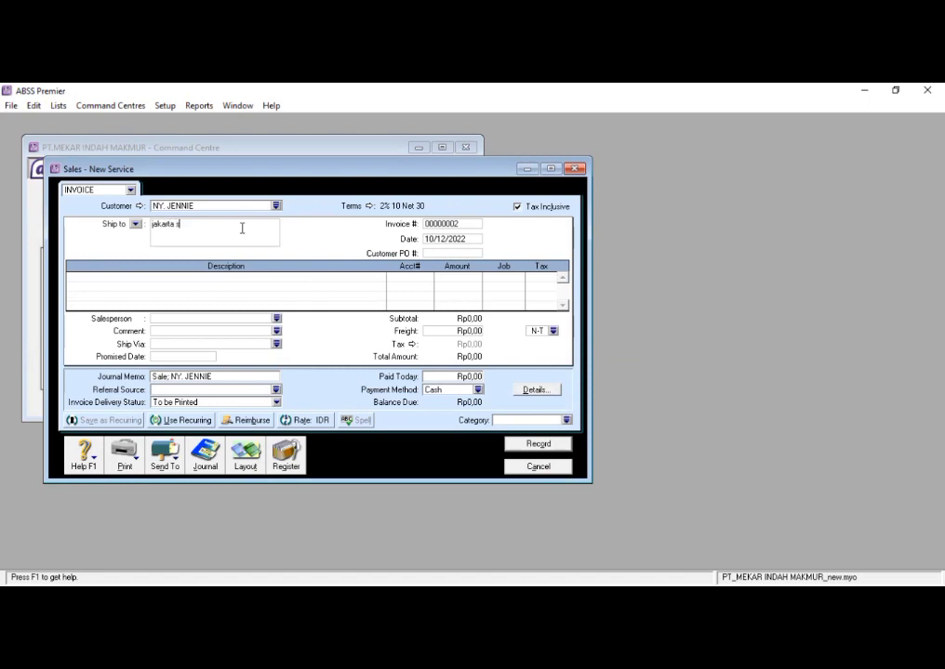
pyautogui.write('elatan')
# - Number the invoice PNJ-01 and date it 10/01/2020
pyautogui.click(467, 224)
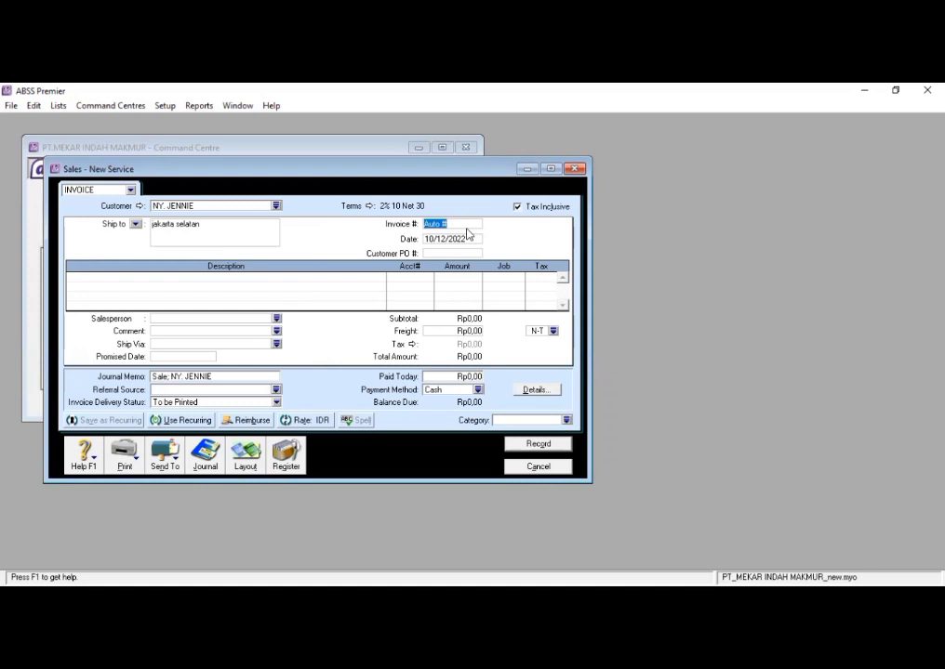
pyautogui.press('BackSpace')
pyautogui.write('PNJ-01')
pyautogui.click(471, 242)
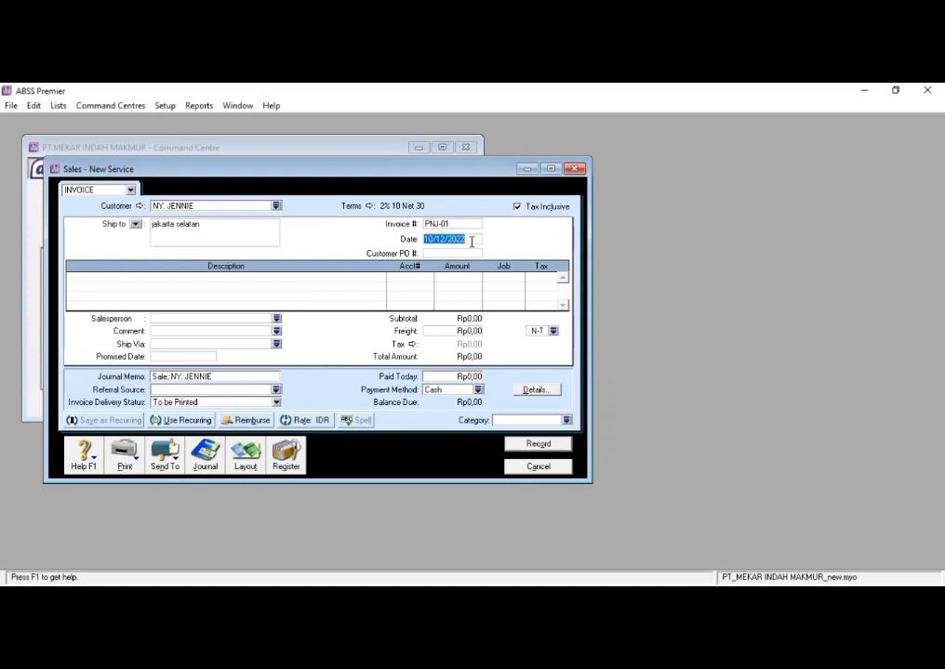
pyautogui.press('BackSpace')
pyautogui.write('10/01/2020')
# - Describe the first invoice line as FOTO COPY and assign it to income account 4-1100 Photocopy
pyautogui.click(210, 276)
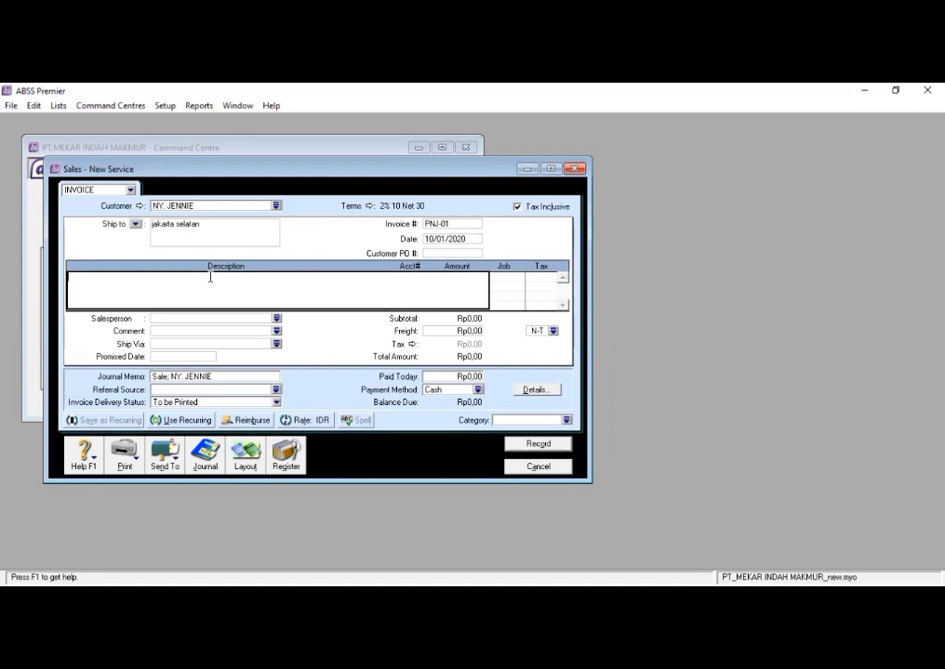
pyautogui.write('FOTO COPY')
pyautogui.press('Tab')
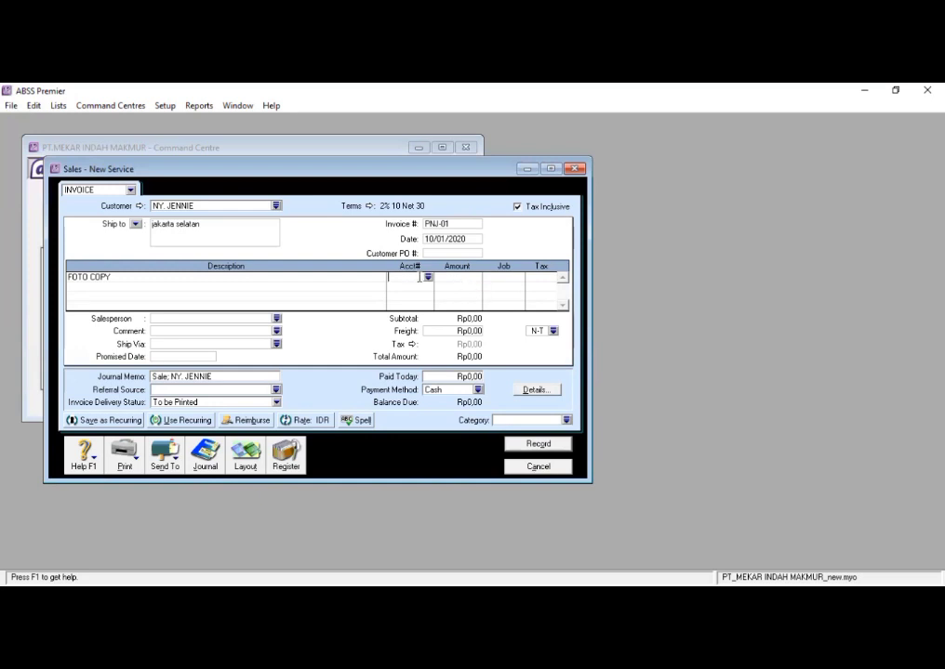
pyautogui.click(428, 278)
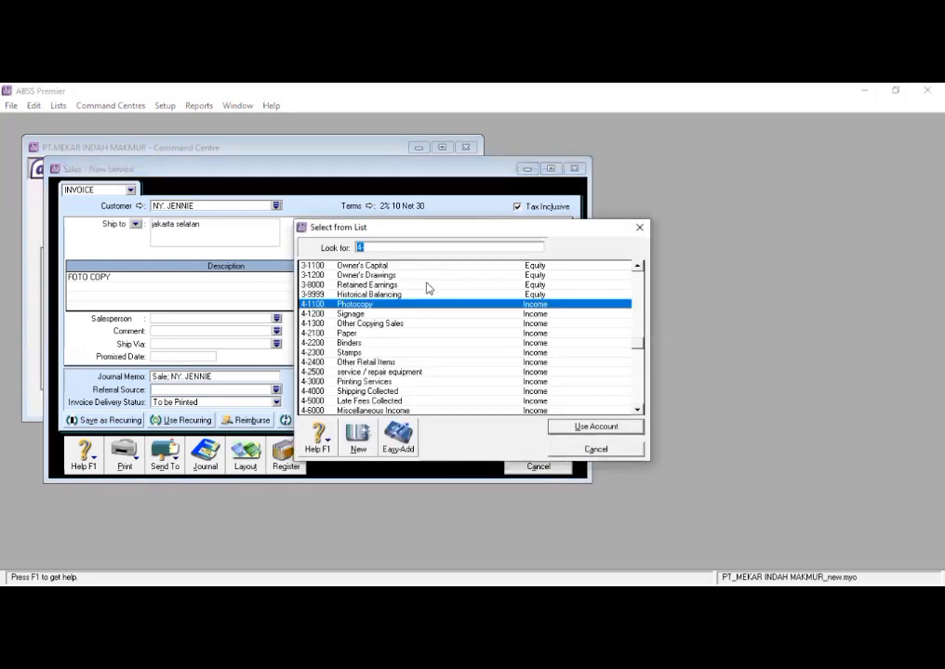
pyautogui.click(379, 305)
pyautogui.click(579, 427)
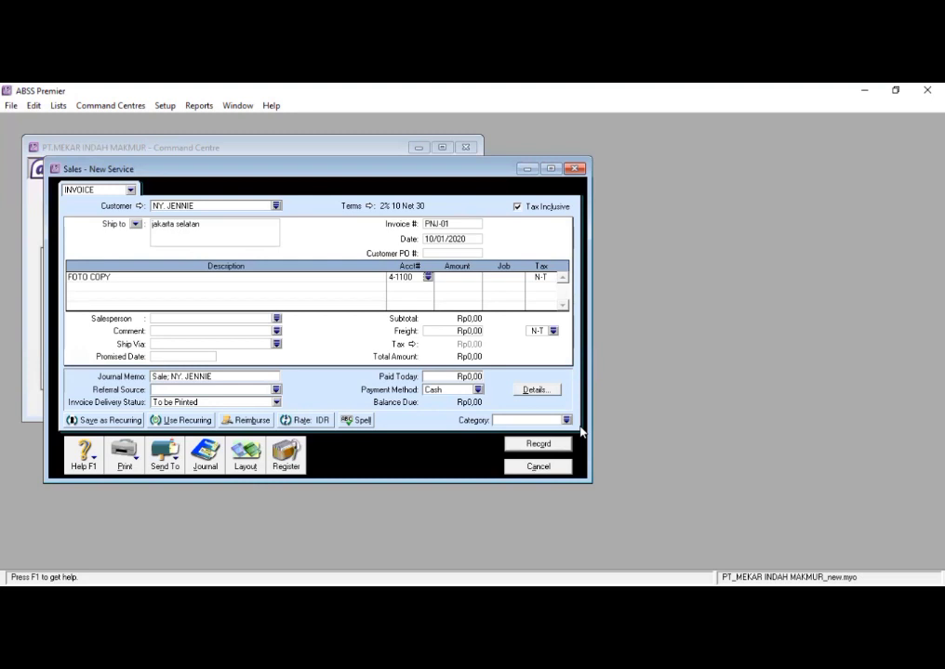
# - Set the FOTO COPY line's amount to Rp110.000
pyautogui.click(469, 278)
pyautogui.write('110000')
pyautogui.press('Tab')
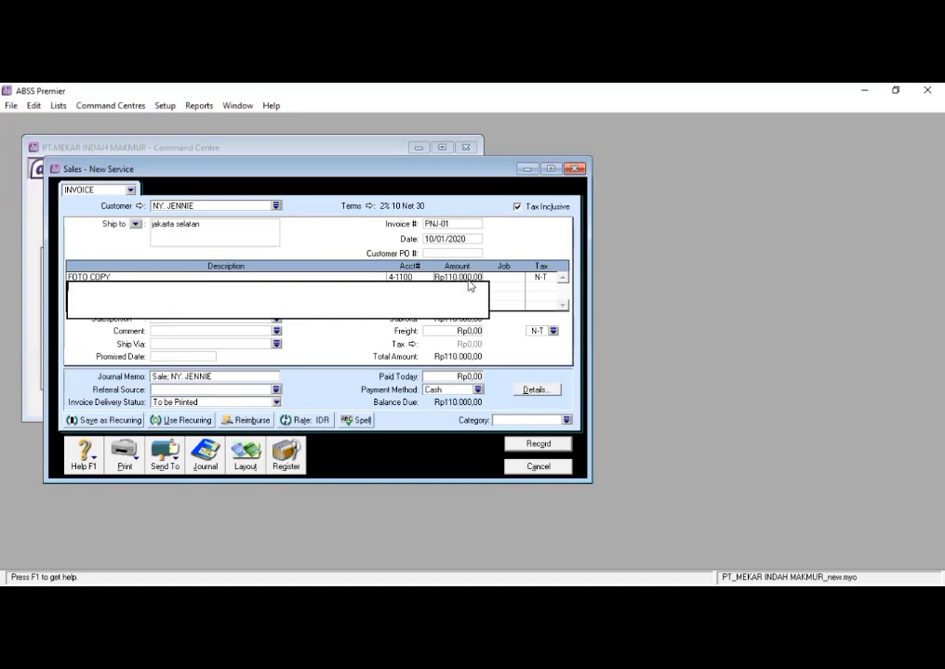
# - Apply the PPN (Value Added Tax) code to the FOTO COPY line and record the invoice
pyautogui.click(497, 278)
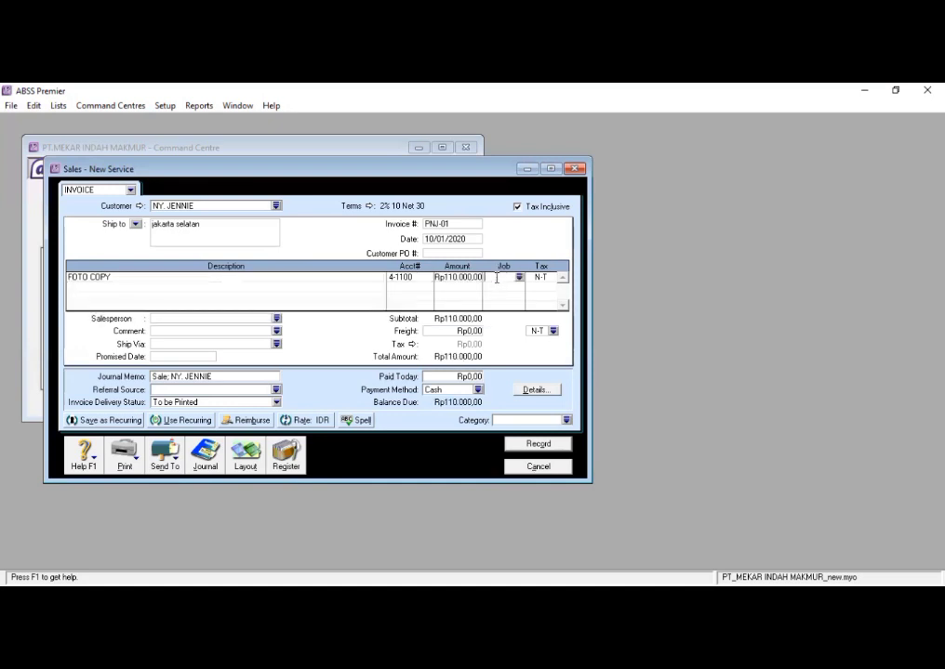
pyautogui.click(550, 279)
pyautogui.click(550, 277)
pyautogui.click(458, 284)
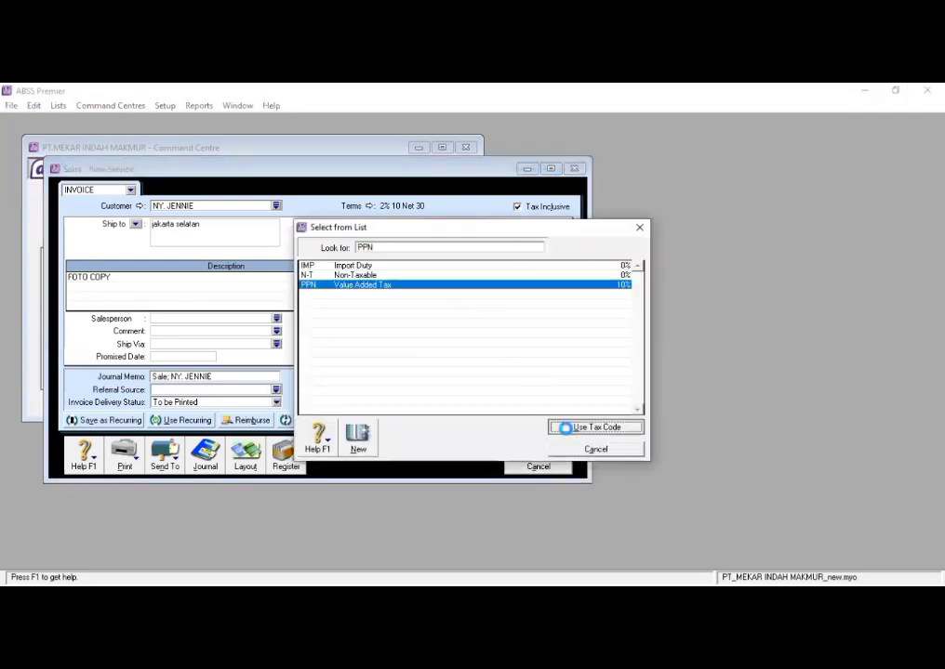
pyautogui.click(562, 426)
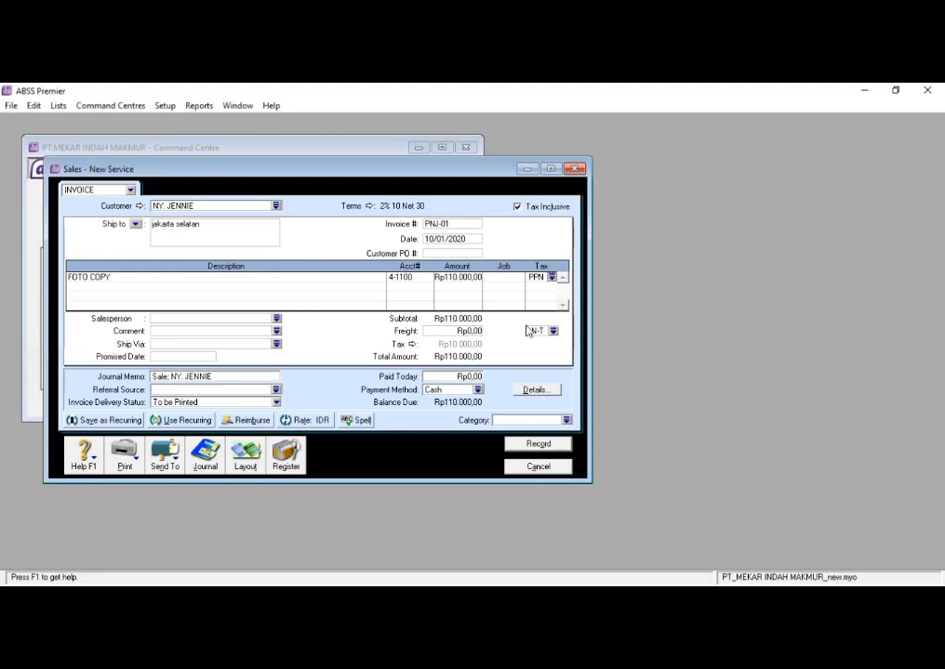
pyautogui.click(526, 443)
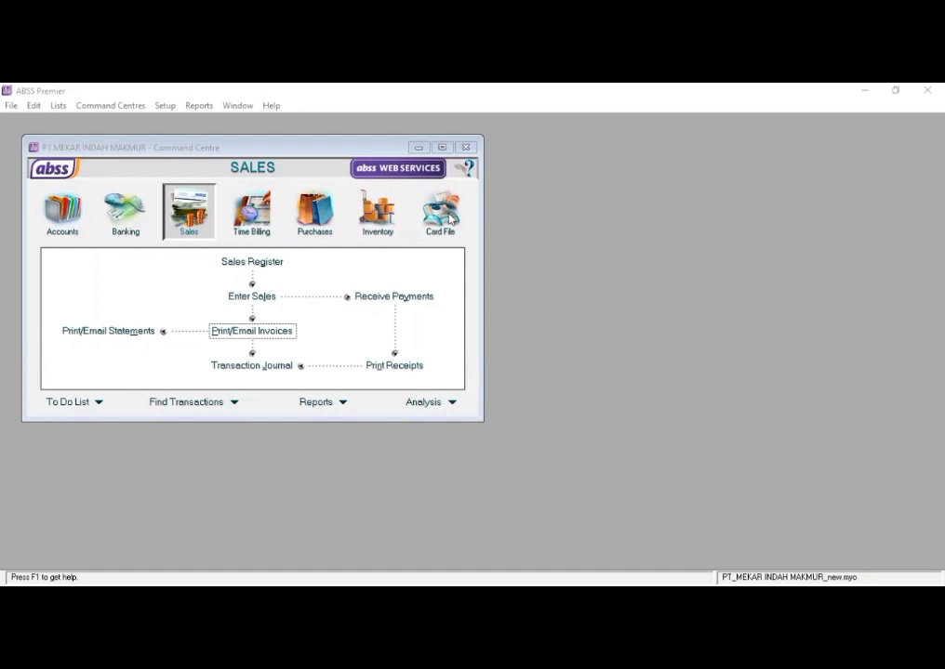
# - Start another sales invoice without tax-inclusive pricing and switch it to the Item layout
pyautogui.click(204, 221)
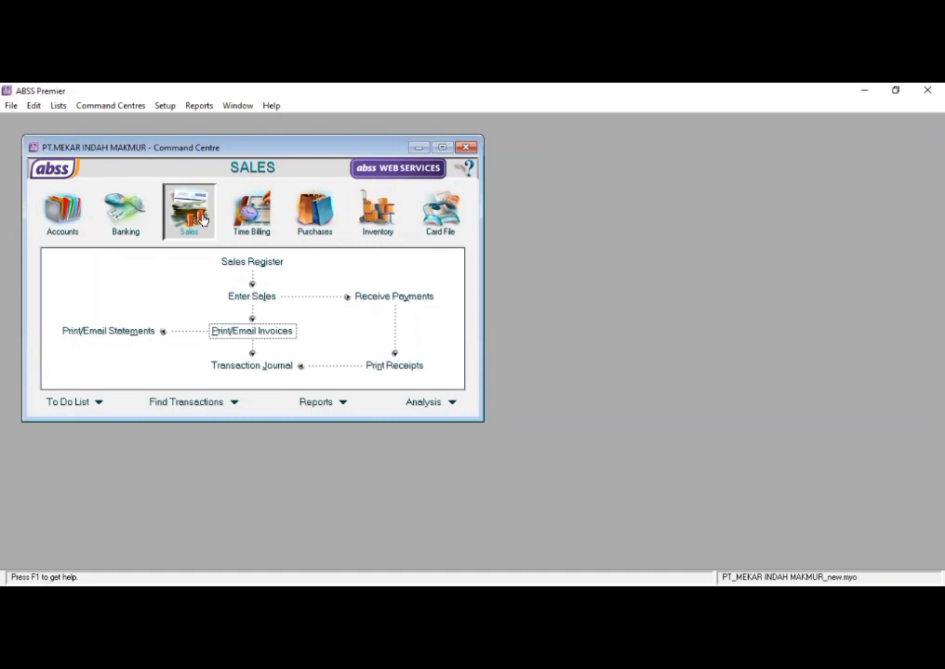
pyautogui.click(252, 297)
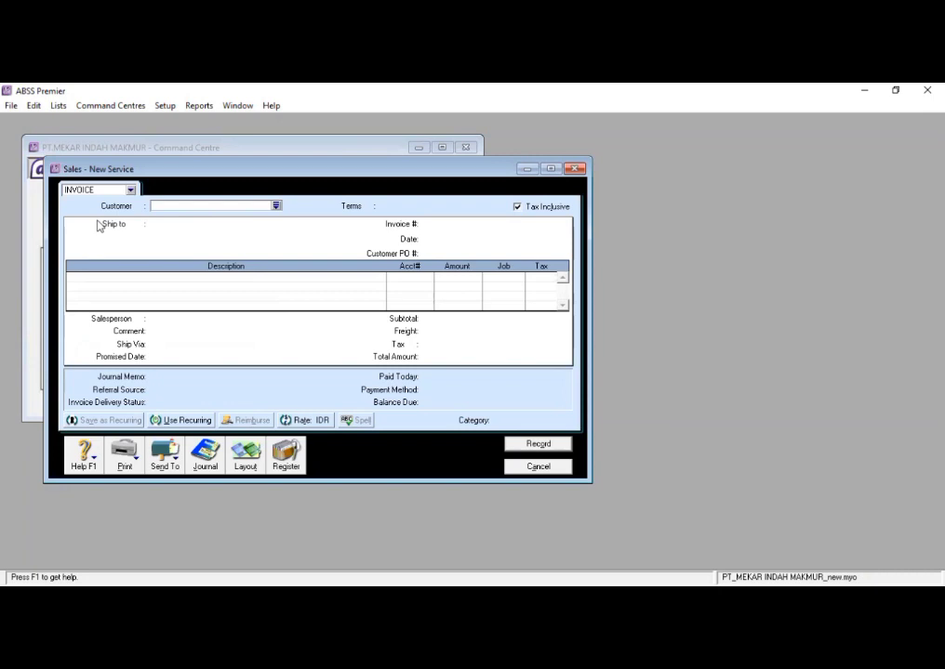
pyautogui.click(519, 209)
pyautogui.click(247, 454)
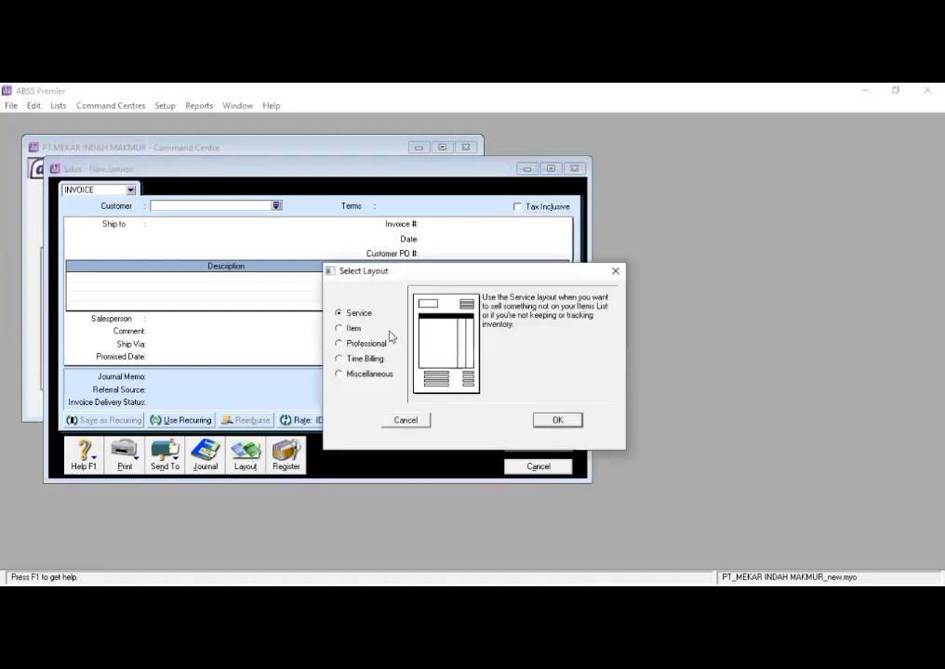
pyautogui.click(352, 330)
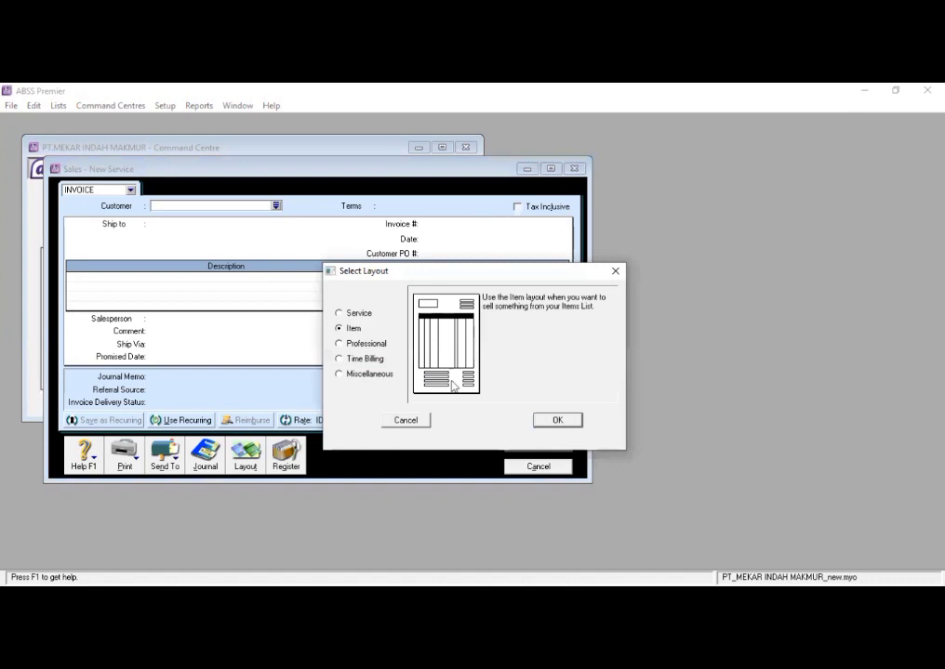
pyautogui.press('Return')
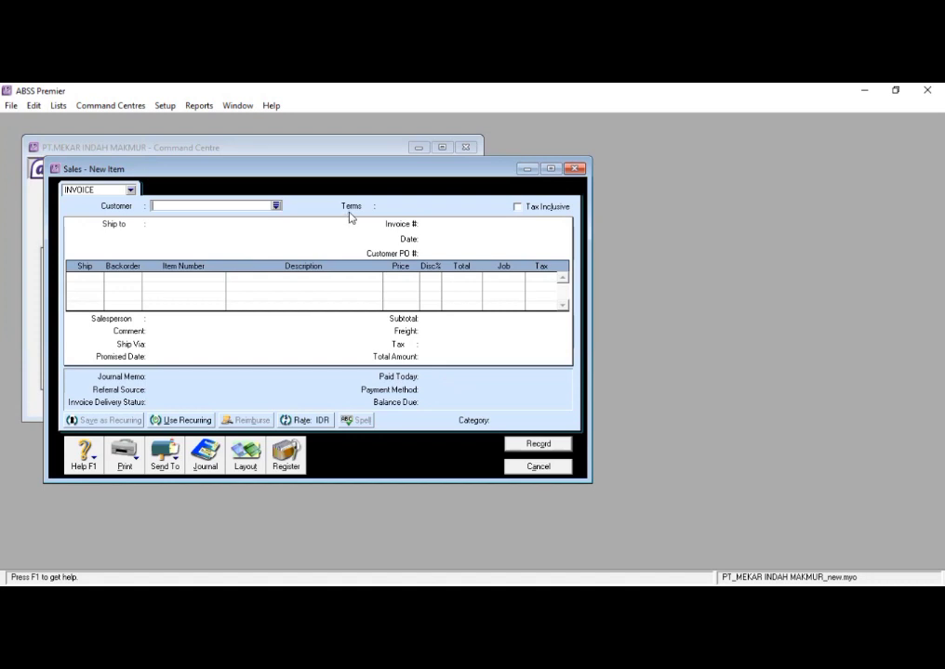
# - Select PT. Bighit as the customer of the new invoice
pyautogui.click(277, 205)
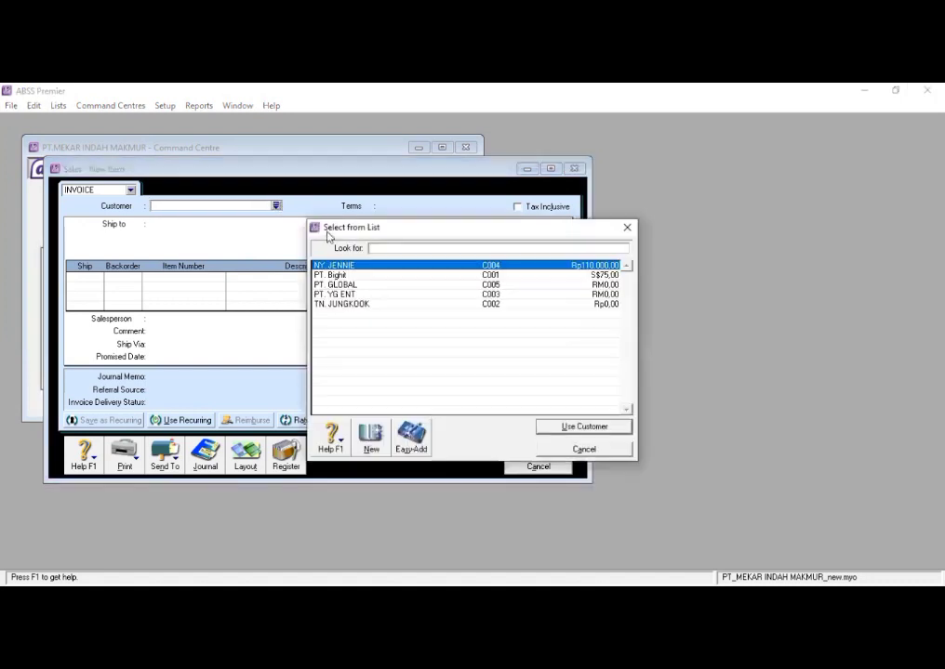
pyautogui.press('Down')
pyautogui.click(574, 425)
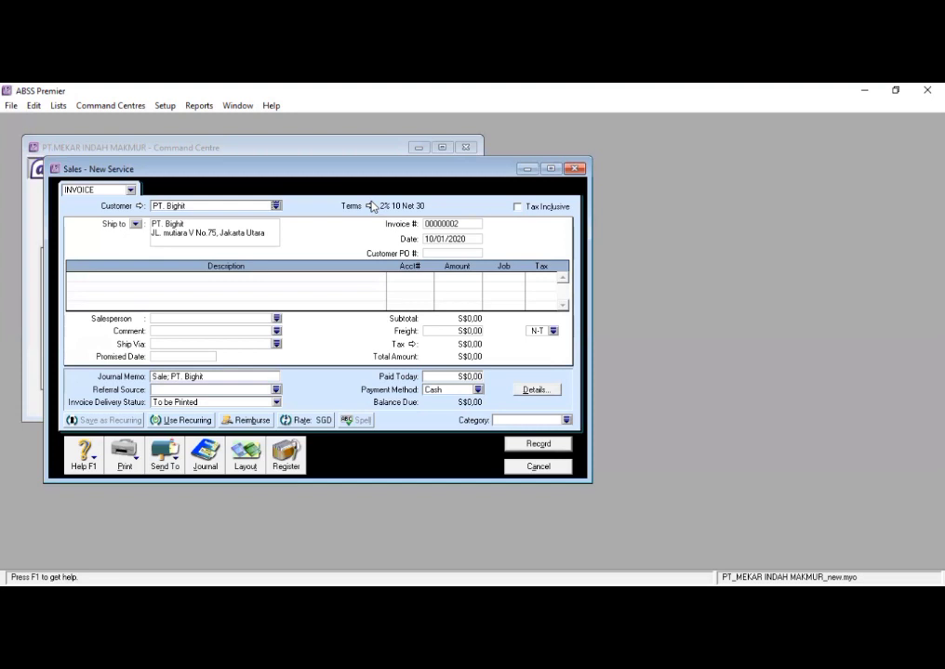
# - Set payment in the invoice's credit terms as due on a Day of Month after EOM
pyautogui.click(371, 205)
pyautogui.click(599, 254)
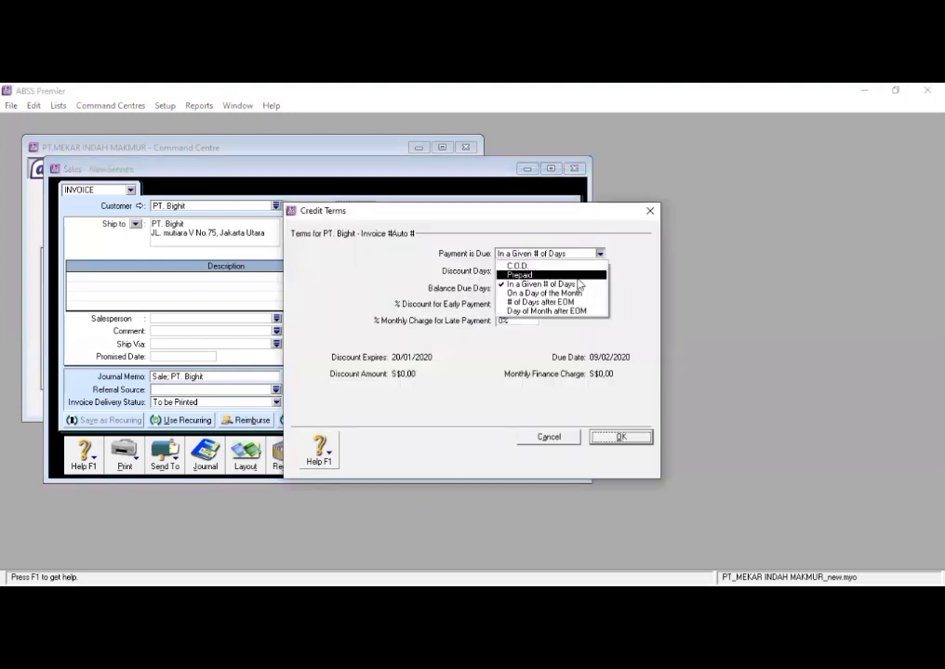
pyautogui.click(557, 311)
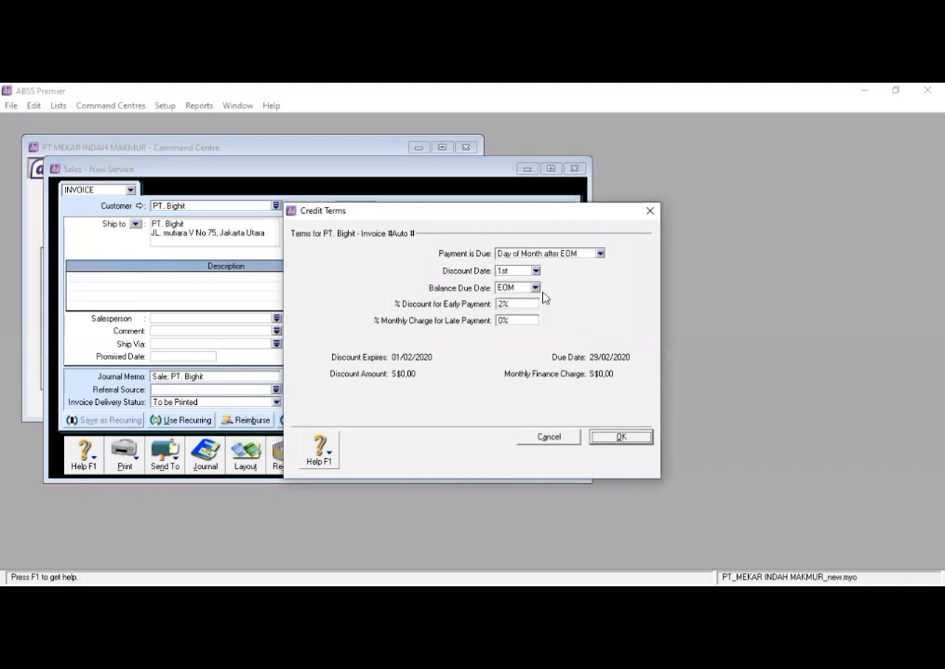
# - Try the On a Day of the Month and # of Days after EOM due options, returning to Day of Month after EOM
pyautogui.click(599, 254)
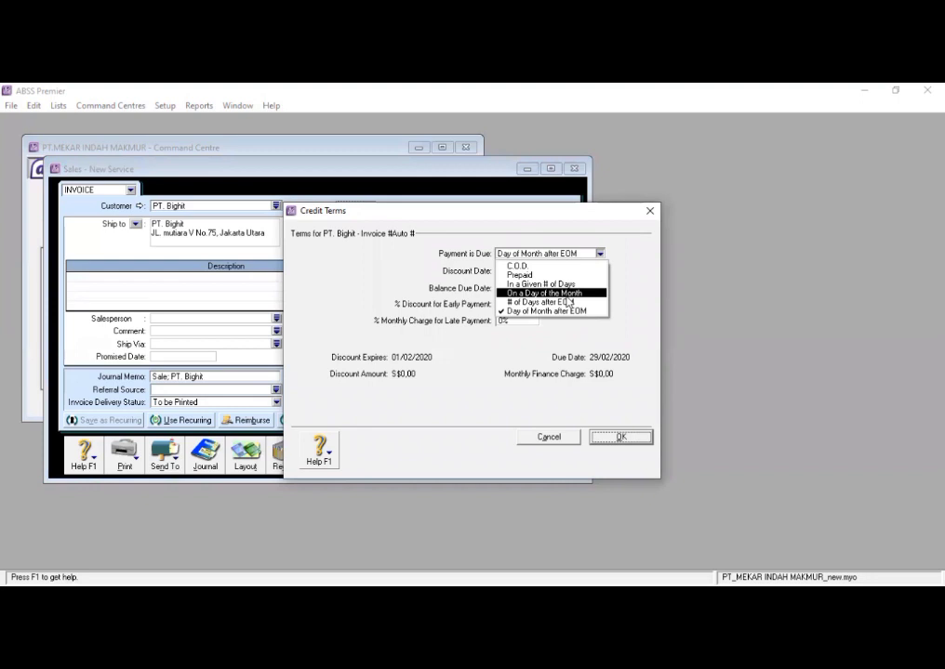
pyautogui.click(575, 293)
pyautogui.click(600, 254)
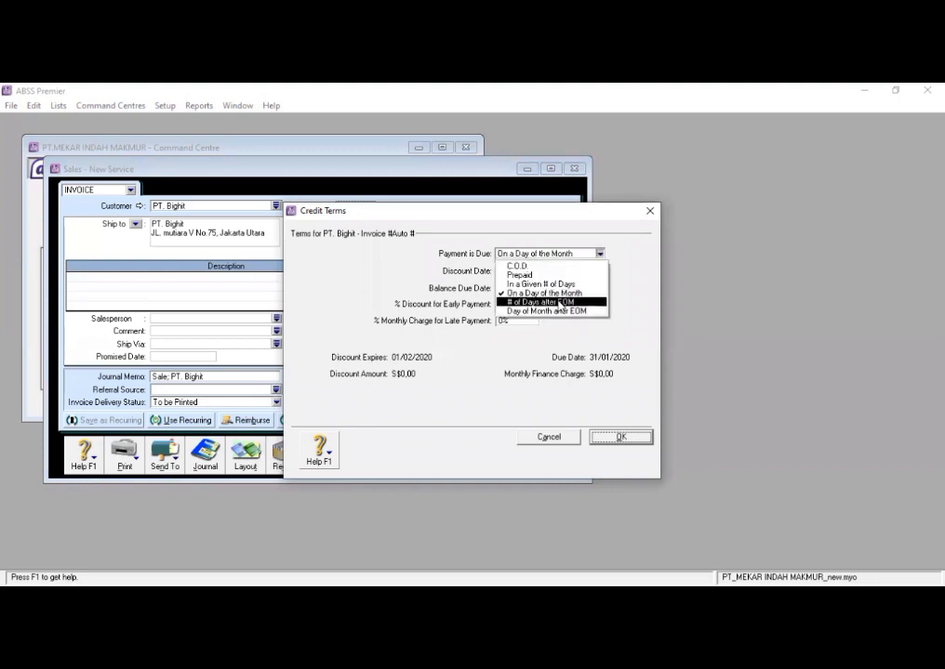
pyautogui.click(558, 302)
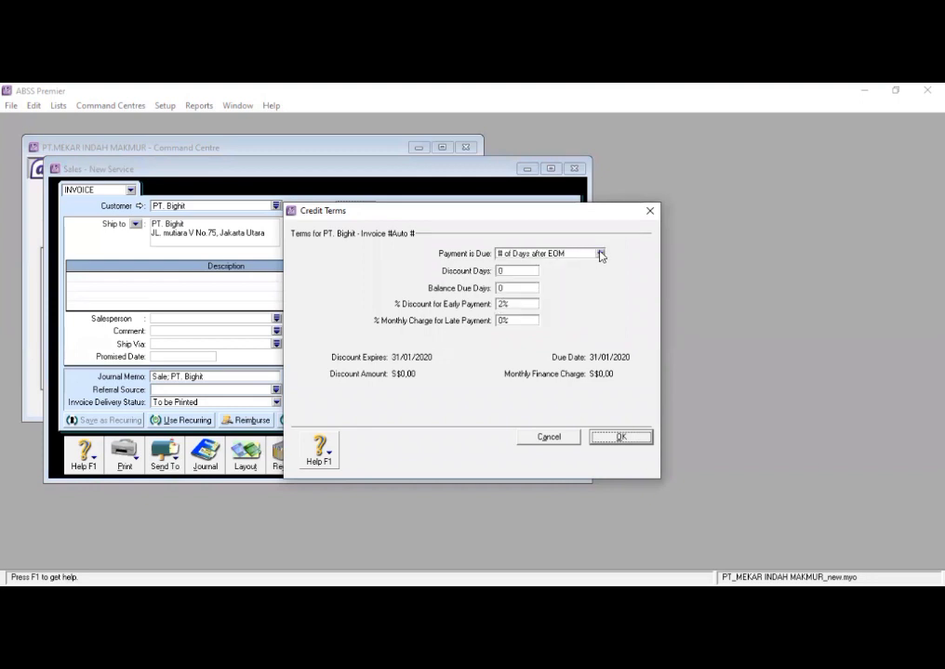
pyautogui.click(599, 254)
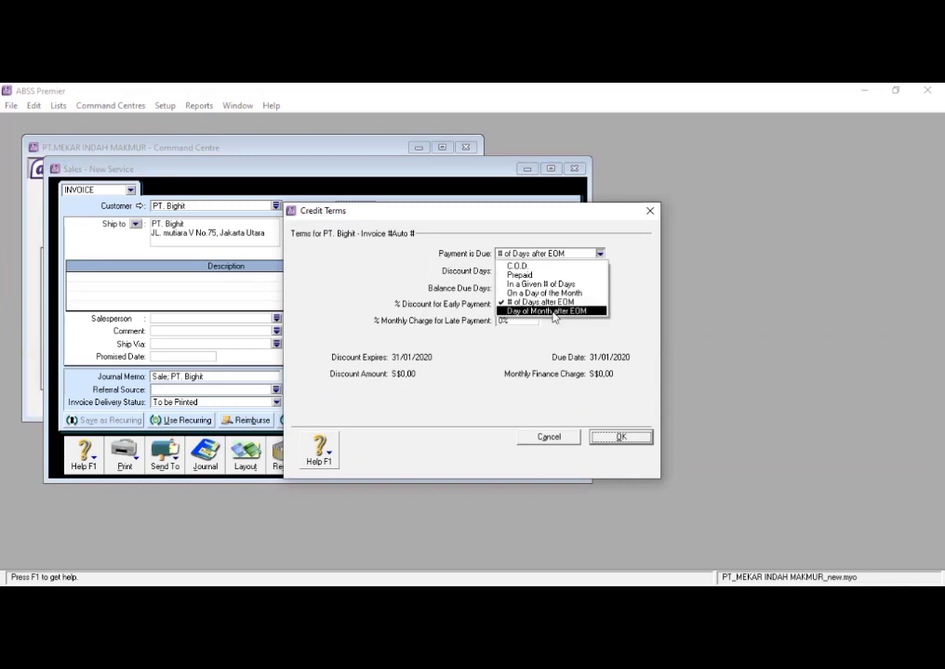
pyautogui.click(553, 312)
# - Set the discount date in the credit terms to the 10th, keep EOM as the balance due date and accept the terms
pyautogui.click(535, 288)
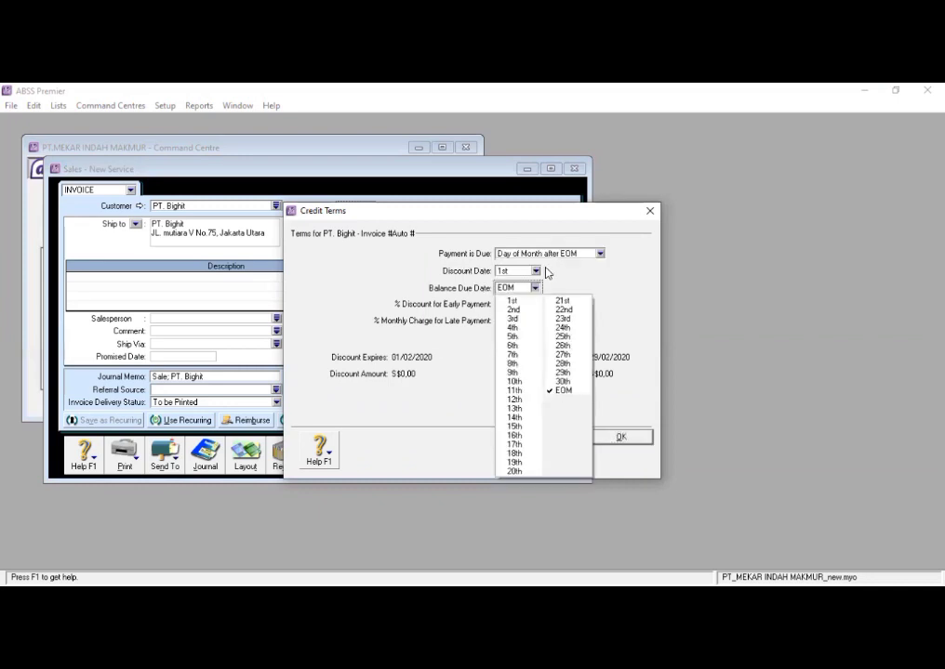
pyautogui.click(535, 270)
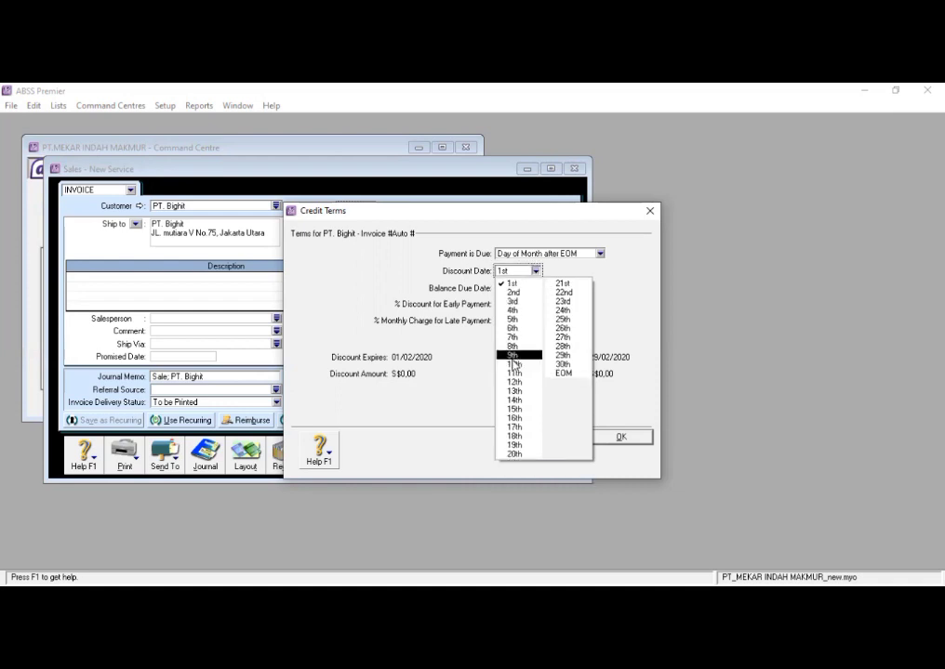
pyautogui.click(513, 363)
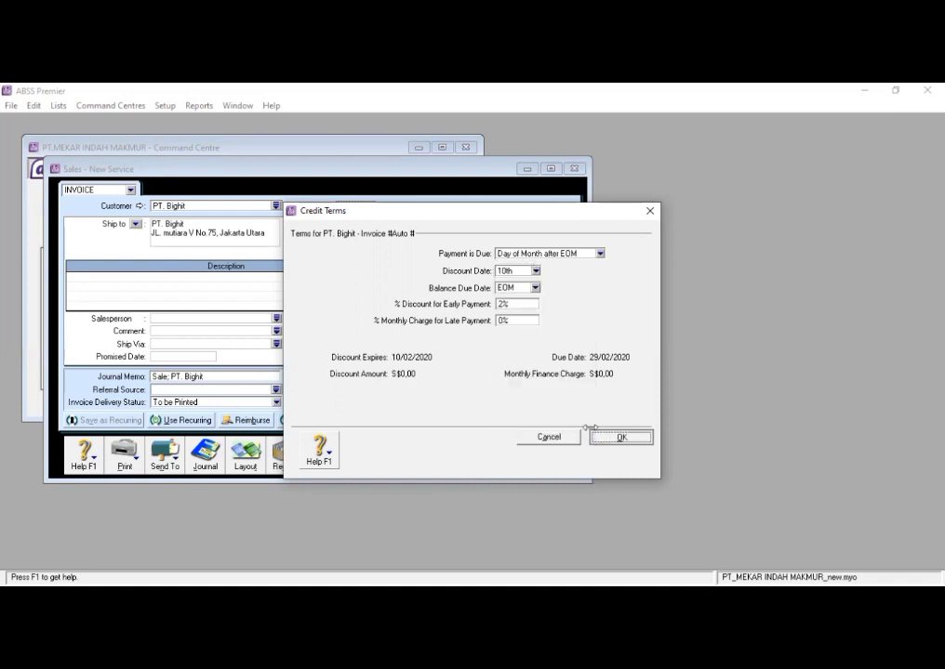
pyautogui.click(595, 438)
# - Set the early payment discount to 0% in the invoice's credit terms, keeping payment due on Day of Month after EOM, and accept
pyautogui.click(368, 207)
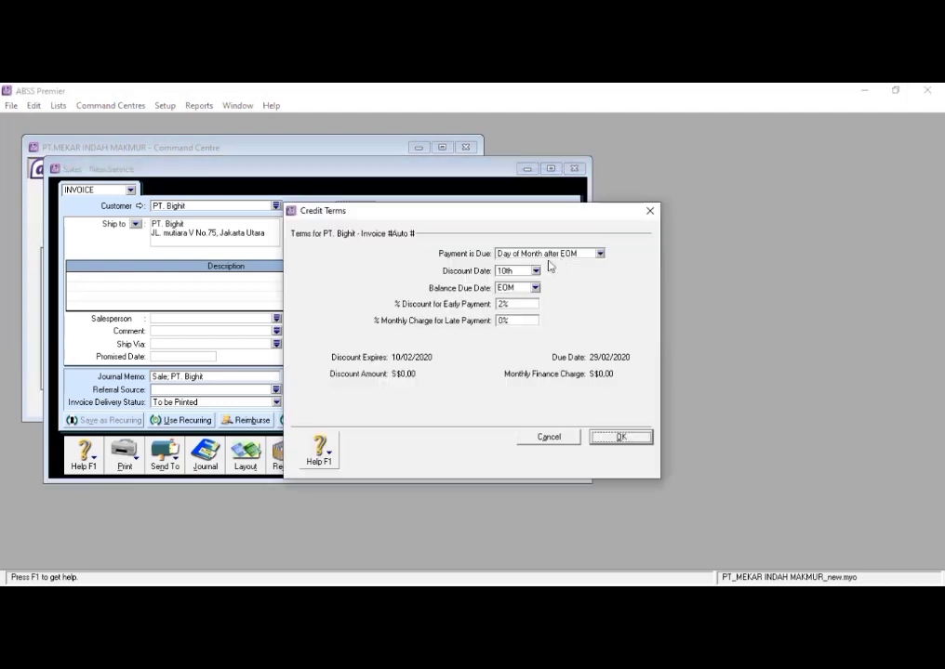
pyautogui.click(599, 254)
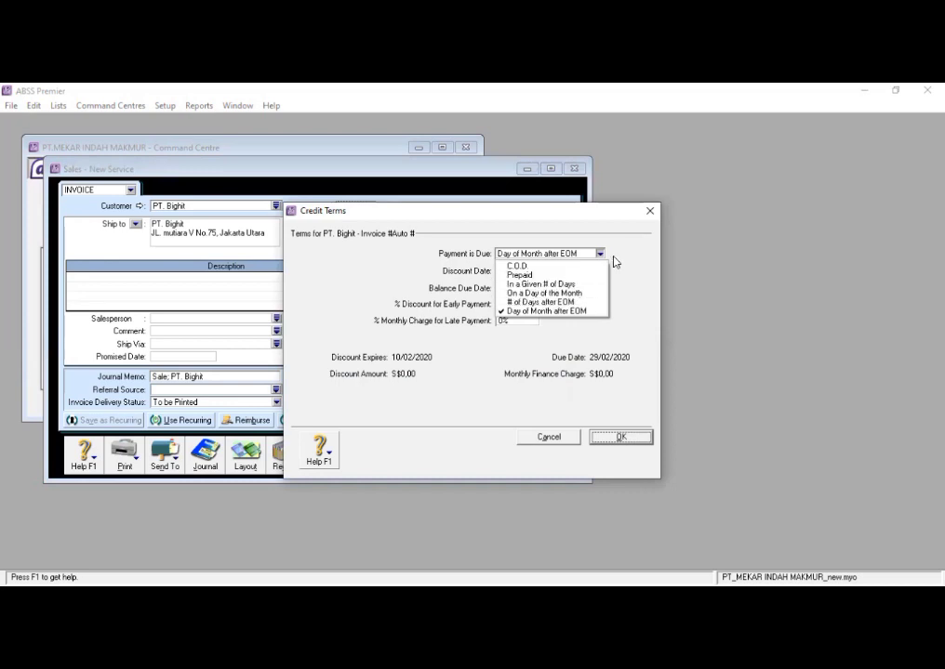
pyautogui.click(553, 382)
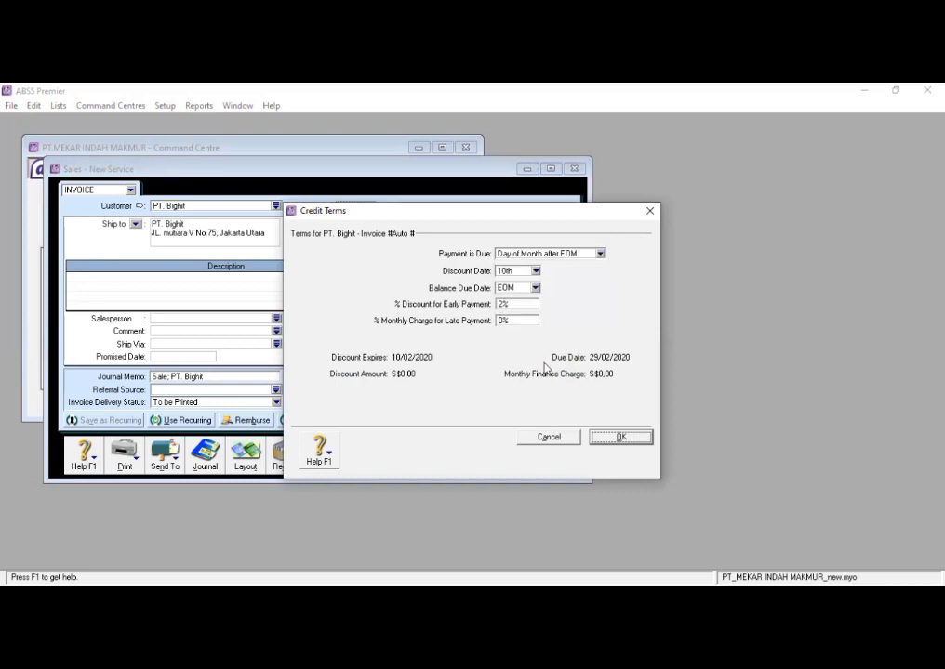
pyautogui.click(512, 304)
pyautogui.press('BackSpace')
pyautogui.write('0')
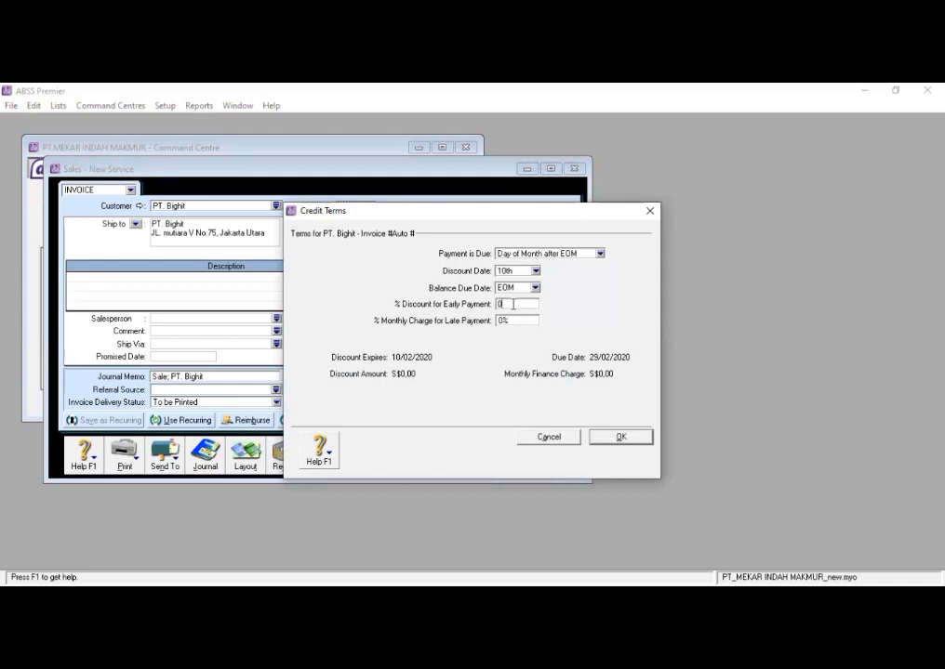
pyautogui.click(622, 438)
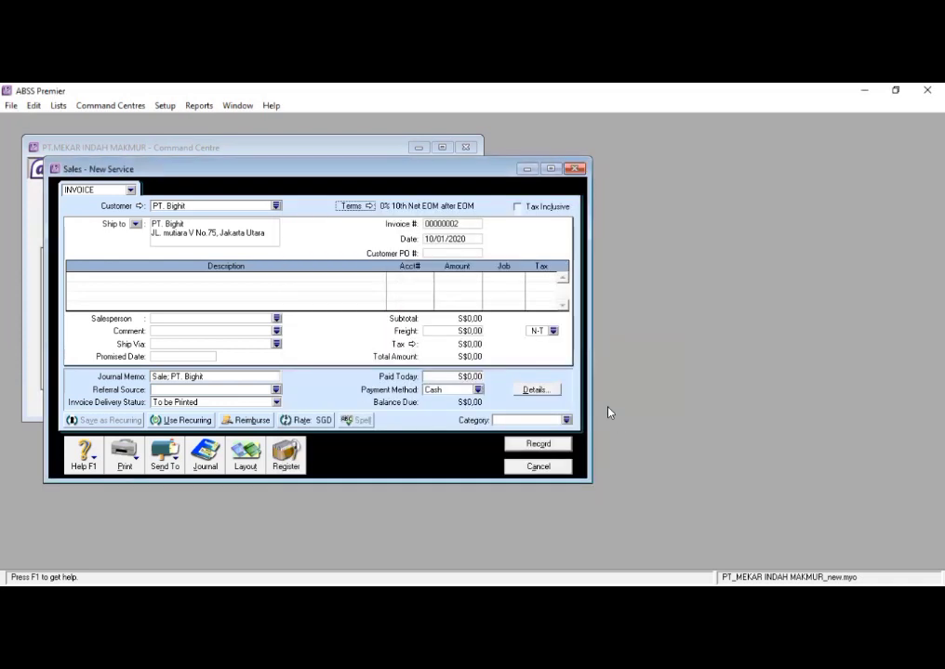
# - Enter 0% as the monthly charge for late payment in the invoice's credit terms and accept the terms
pyautogui.click(369, 207)
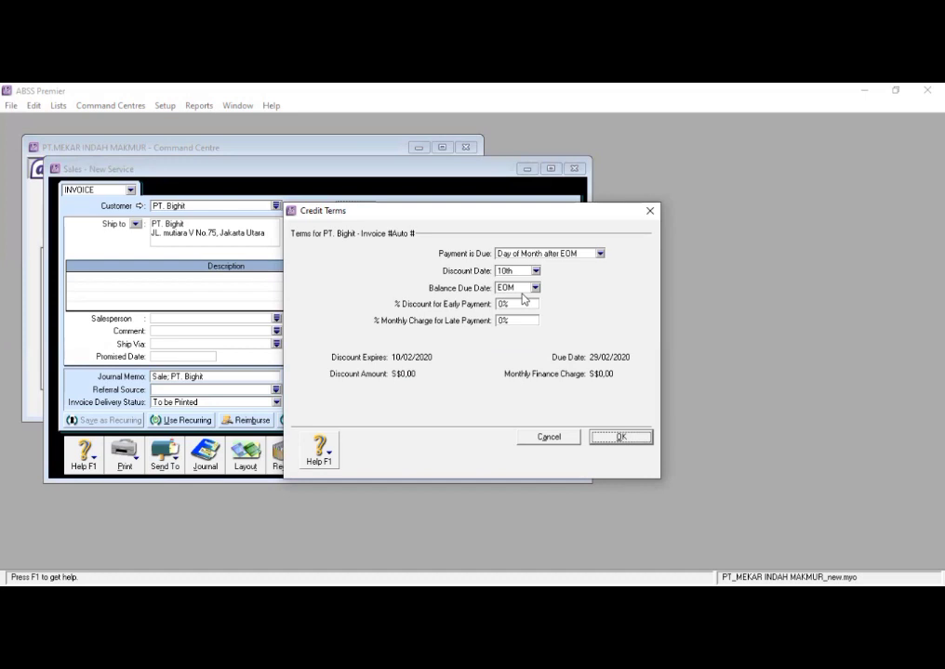
pyautogui.click(511, 320)
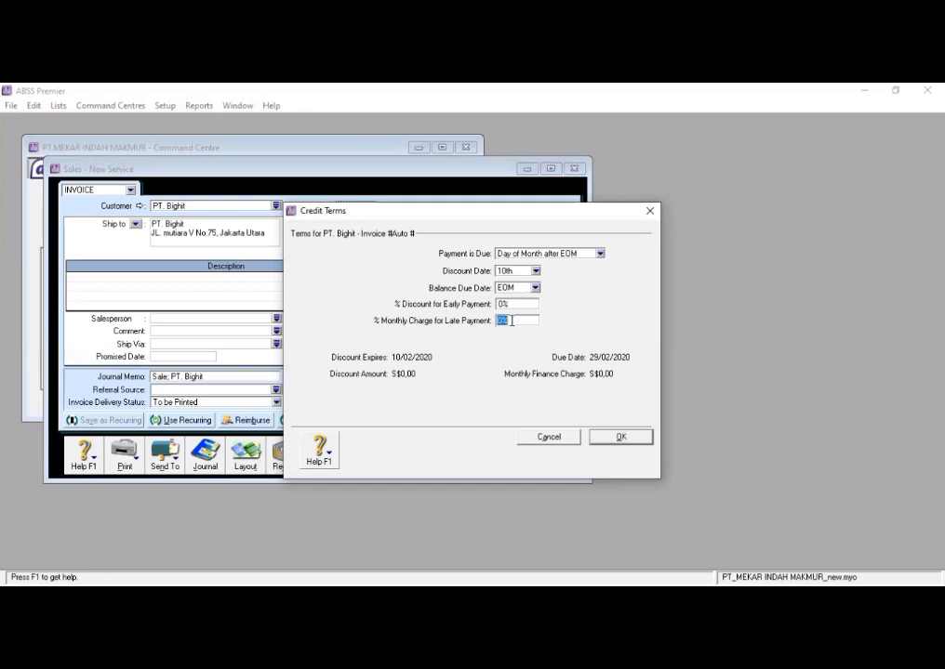
pyautogui.write('0')
pyautogui.press('Return')
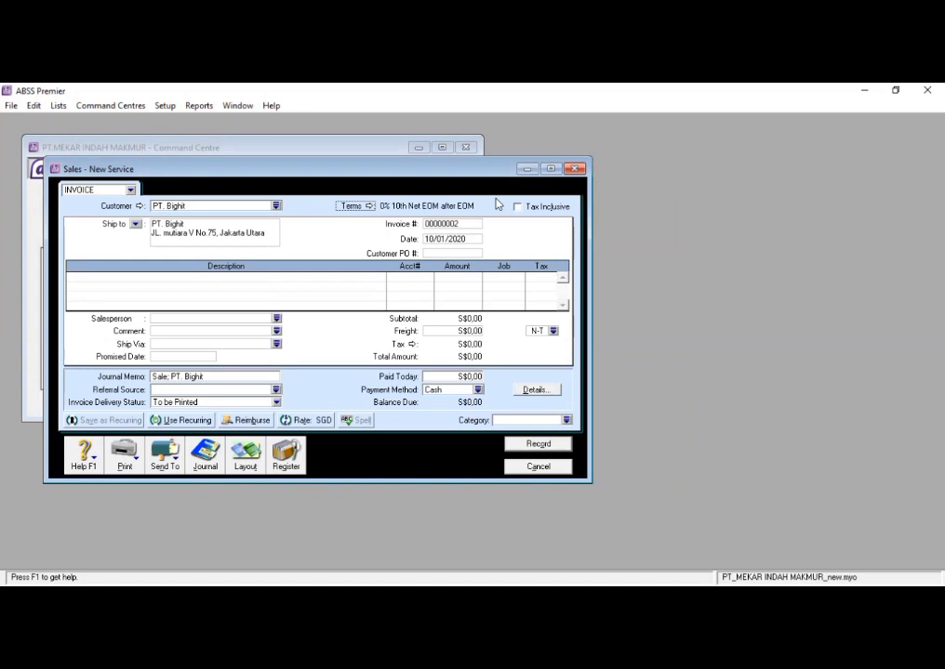
# - Set the invoice number to PNJ-02
pyautogui.click(479, 223)
pyautogui.press('BackSpace')
pyautogui.write('NJ-02')
# - Set the invoice date to 12/01/2020
pyautogui.click(465, 239)
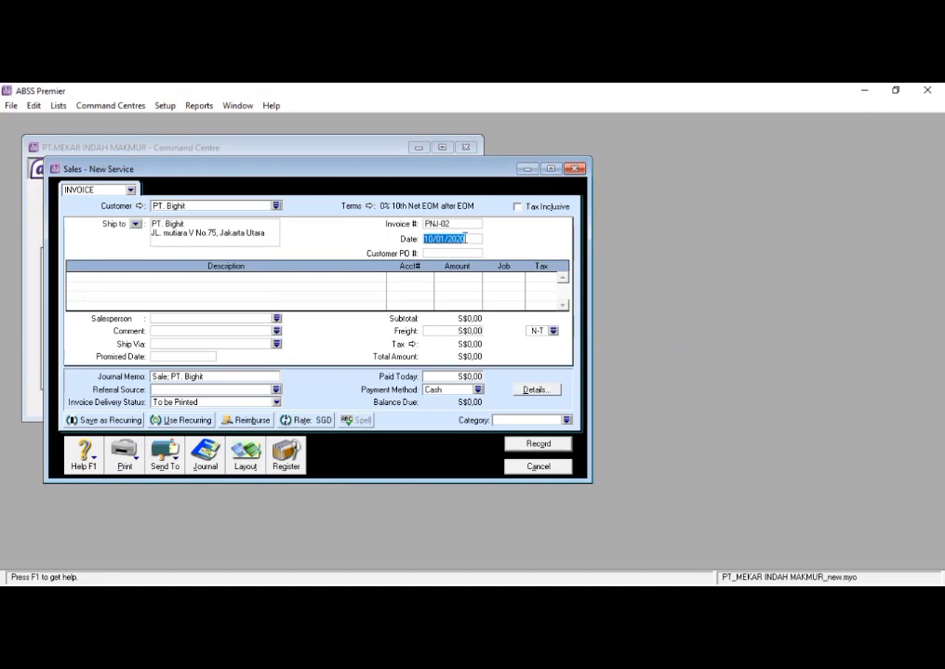
pyautogui.write('12/0')
pyautogui.press('space')
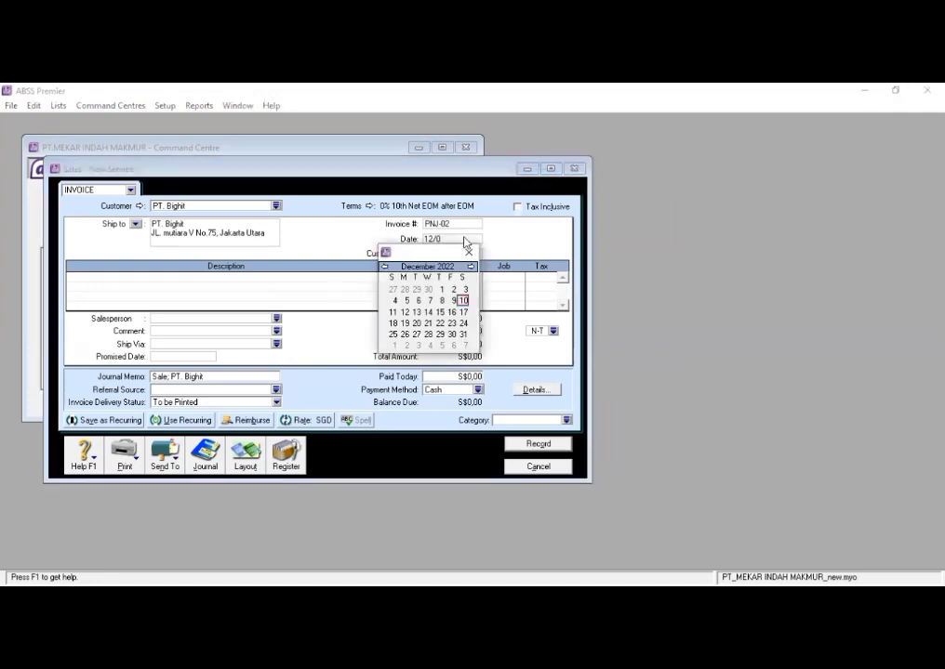
pyautogui.click(467, 253)
pyautogui.write('1/2020')
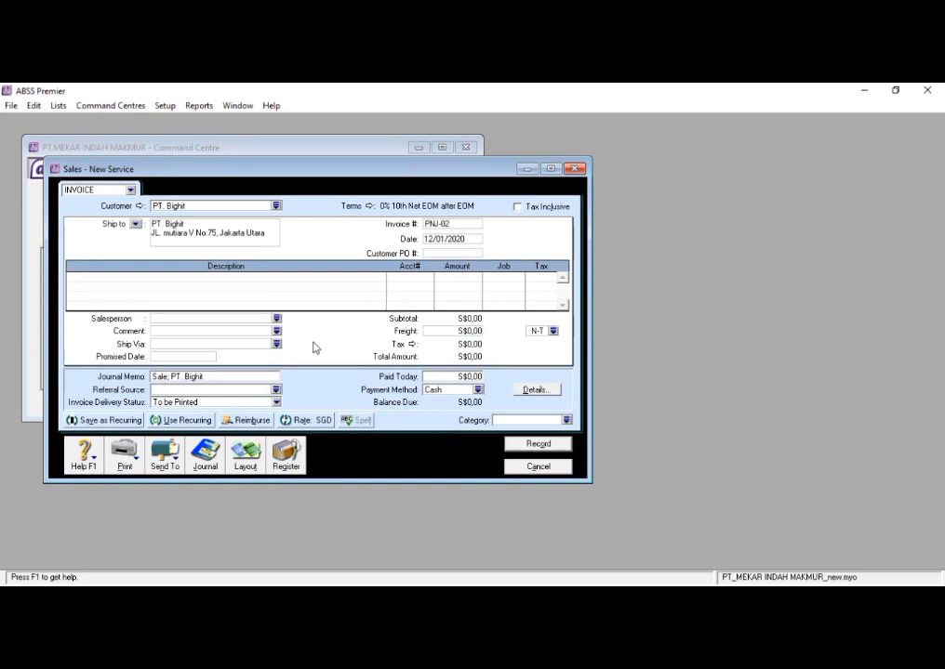
# - Change the invoice layout to Item
pyautogui.click(245, 456)
pyautogui.click(339, 329)
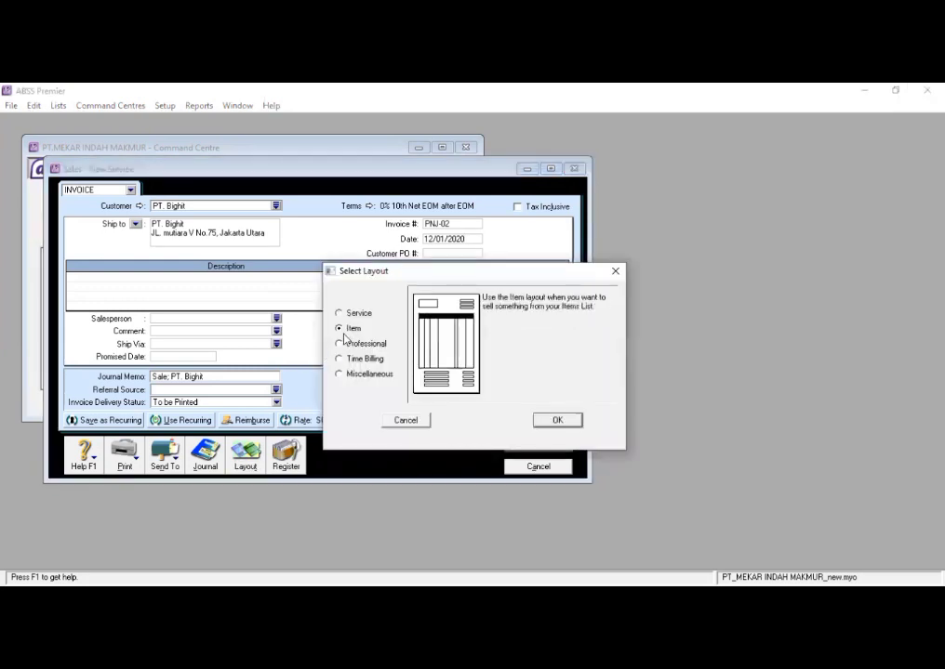
pyautogui.click(558, 419)
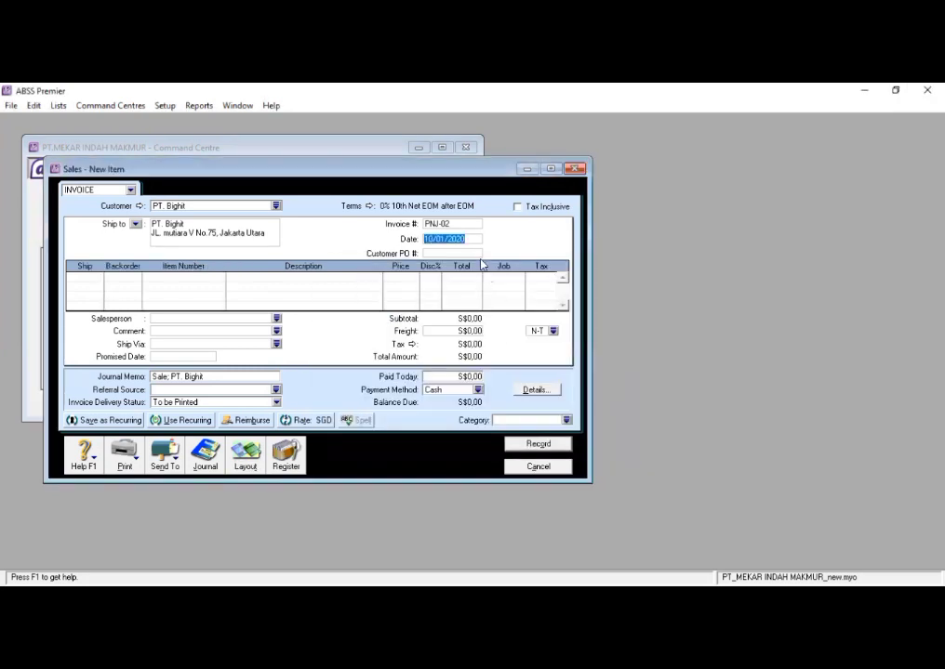
# - Add 10 units of the item Pantel (Ballpoint pantel 1.0) as the first invoice line
pyautogui.click(94, 277)
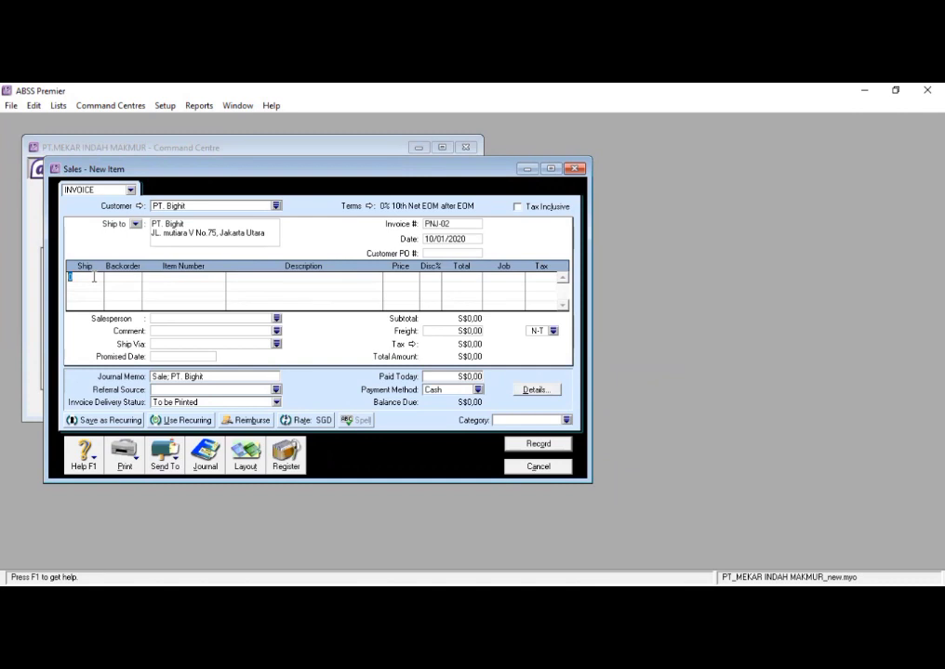
pyautogui.write('10')
pyautogui.press('Tab')
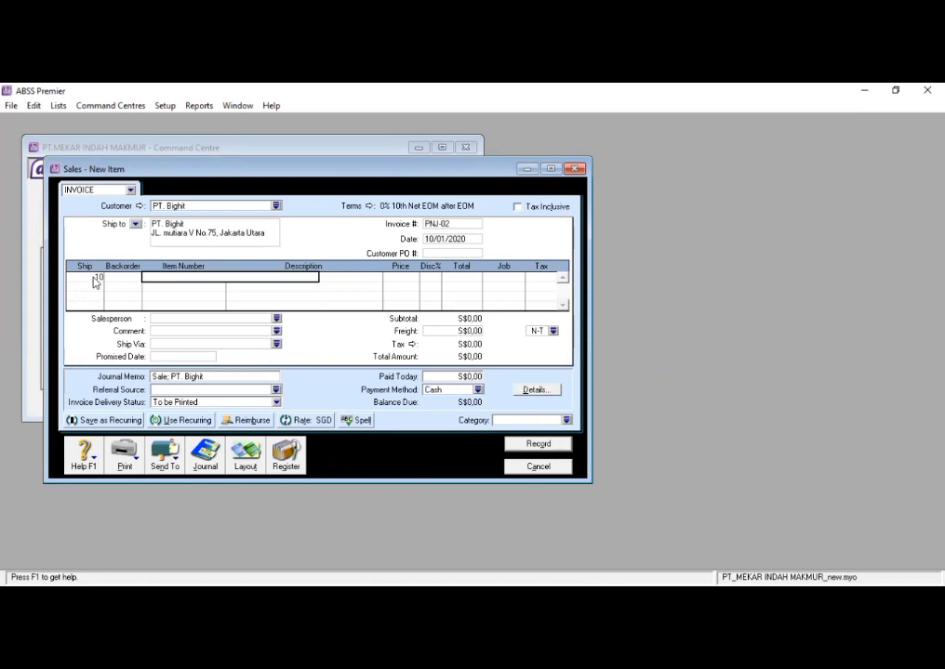
pyautogui.write('Po')
pyautogui.press('Tab')
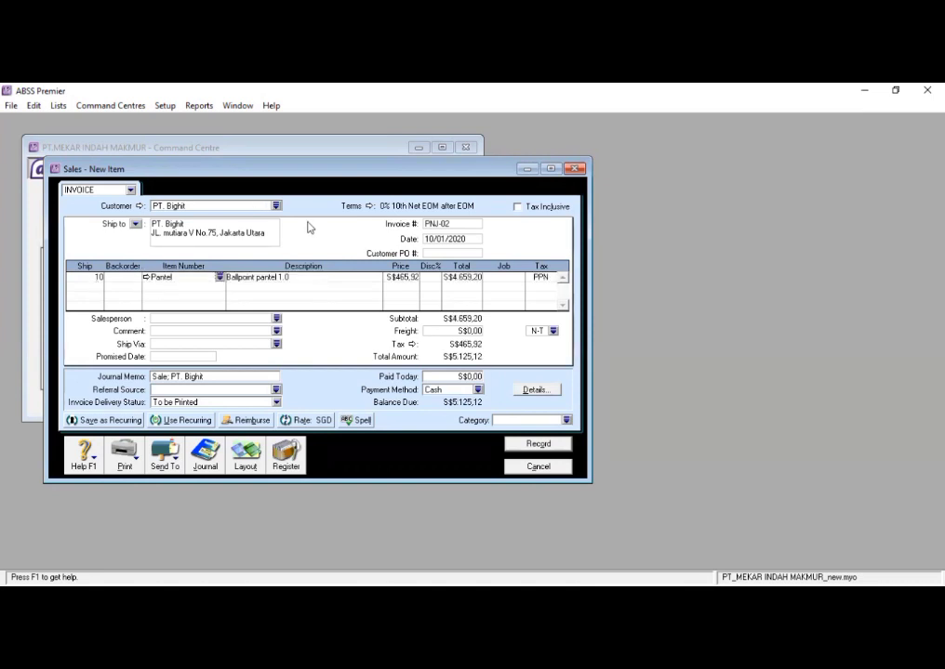
# - Set the unit price of the Pantel line to S$423,564 and leave its discount empty
pyautogui.click(411, 278)
pyautogui.press('BackSpace')
pyautogui.write('423,564')
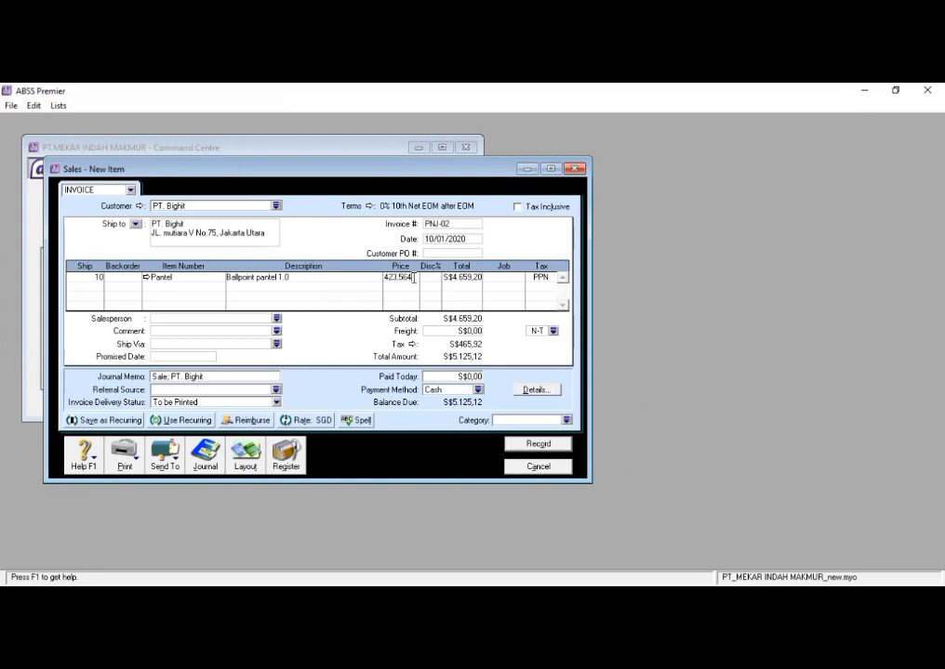
pyautogui.press('Tab')
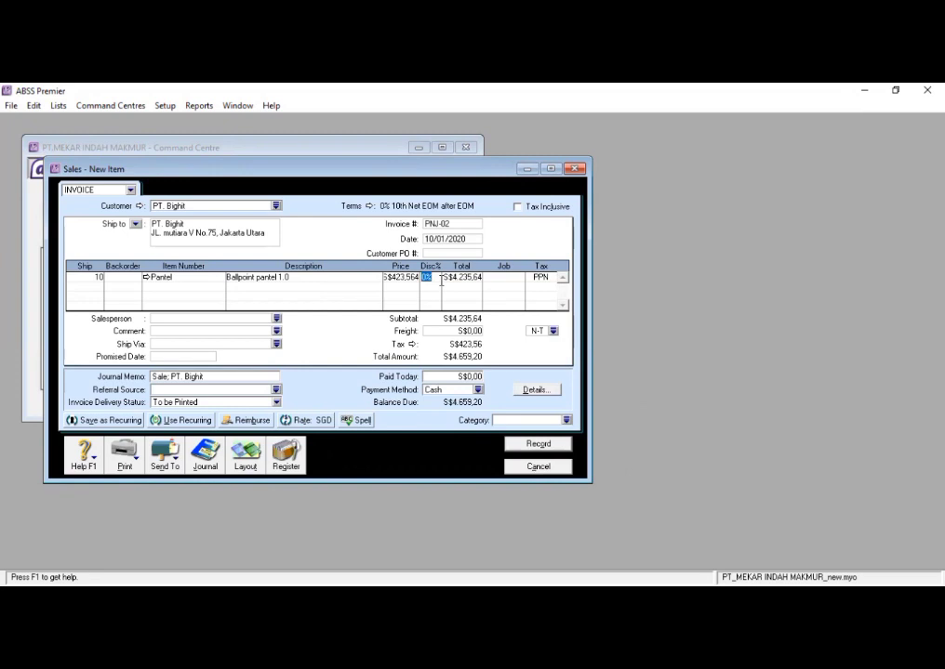
pyautogui.click(458, 290)
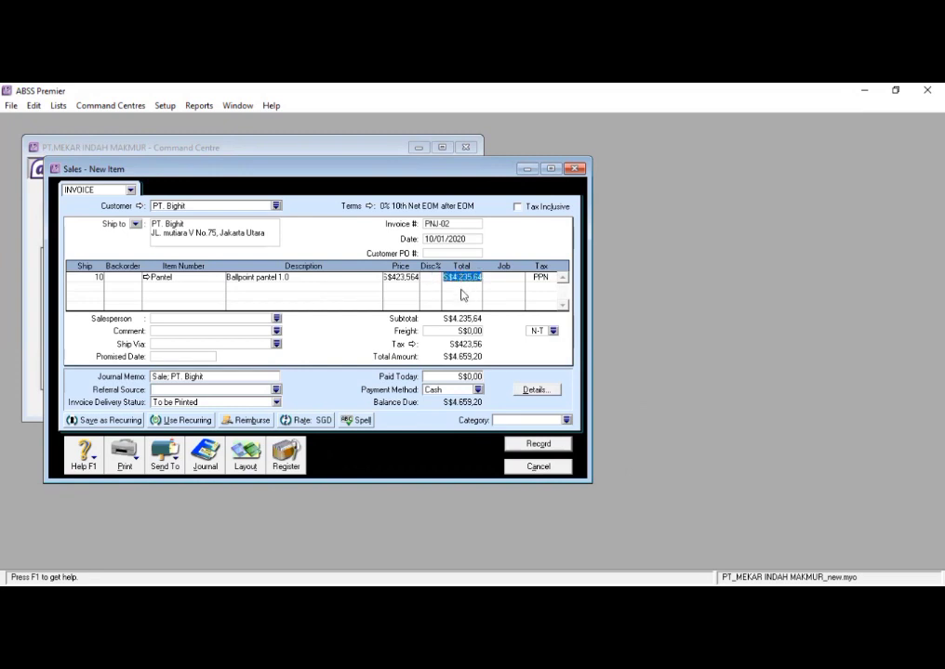
# - Assign job P (PRODUK) and tax code PPN to the Pantel line
pyautogui.click(509, 277)
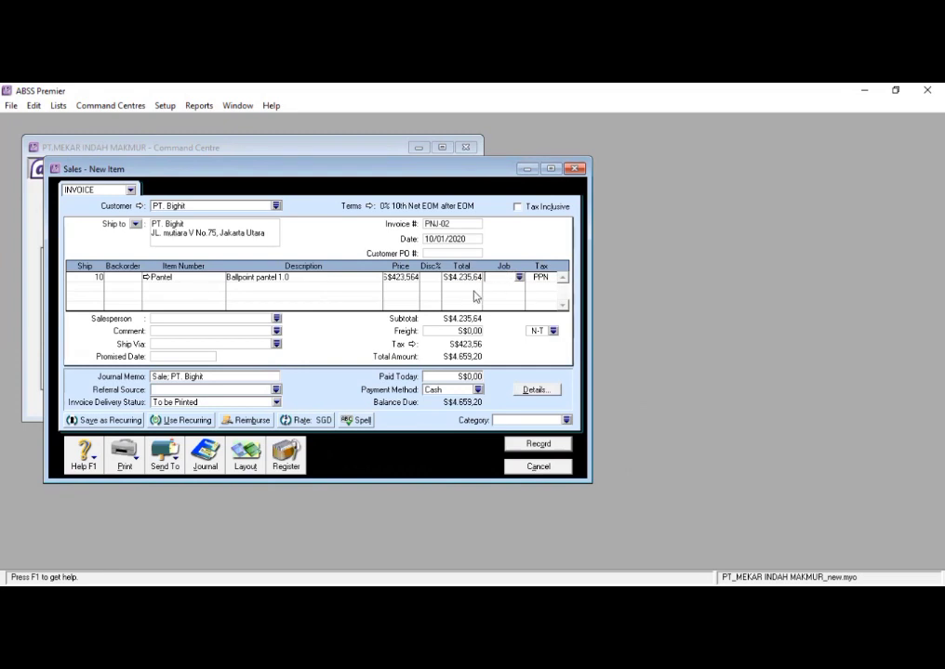
pyautogui.click(520, 278)
pyautogui.write('P')
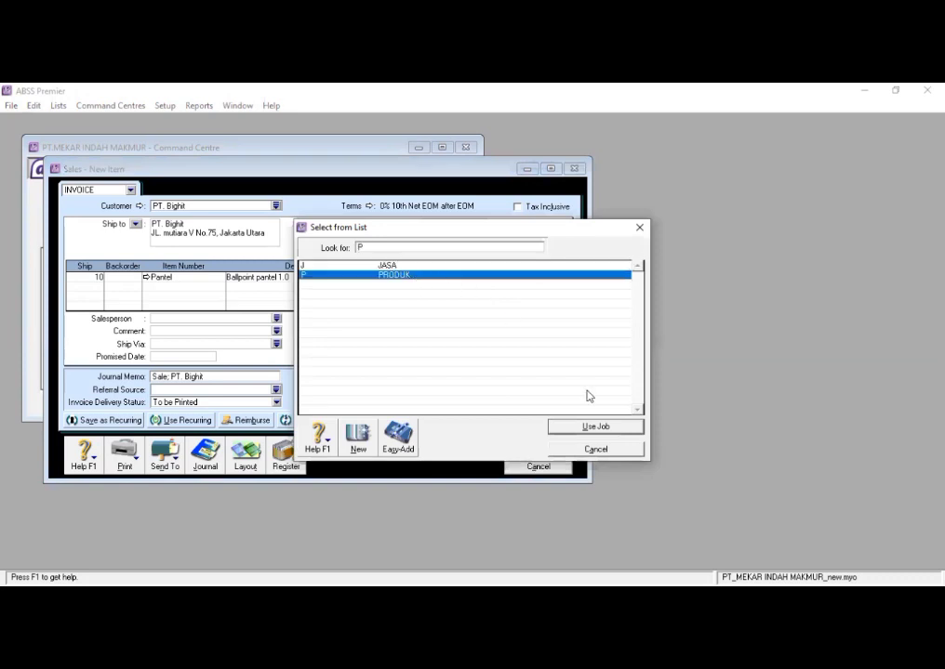
pyautogui.click(618, 430)
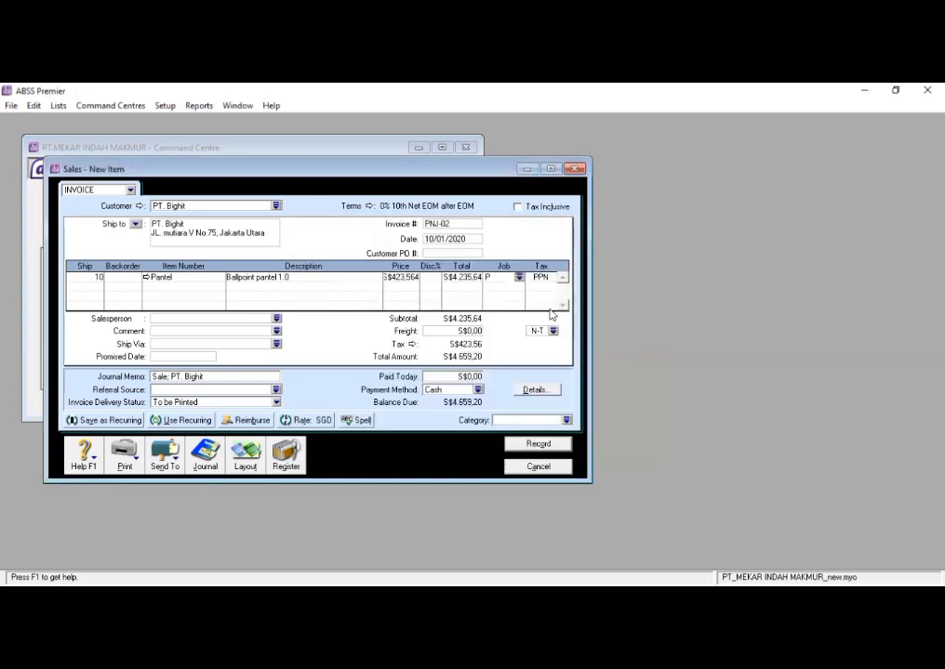
pyautogui.click(548, 280)
pyautogui.click(552, 278)
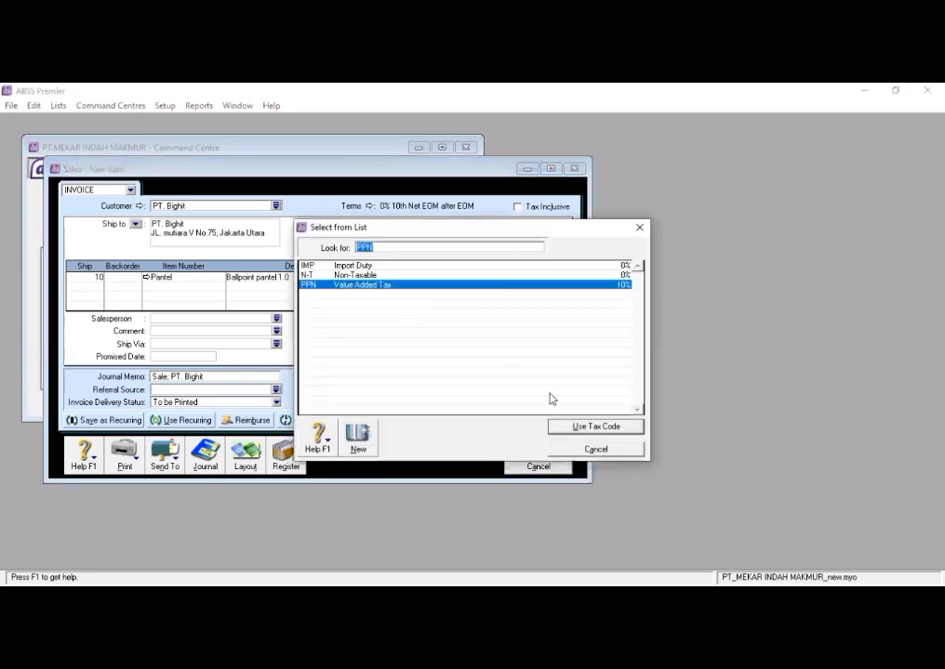
pyautogui.click(567, 426)
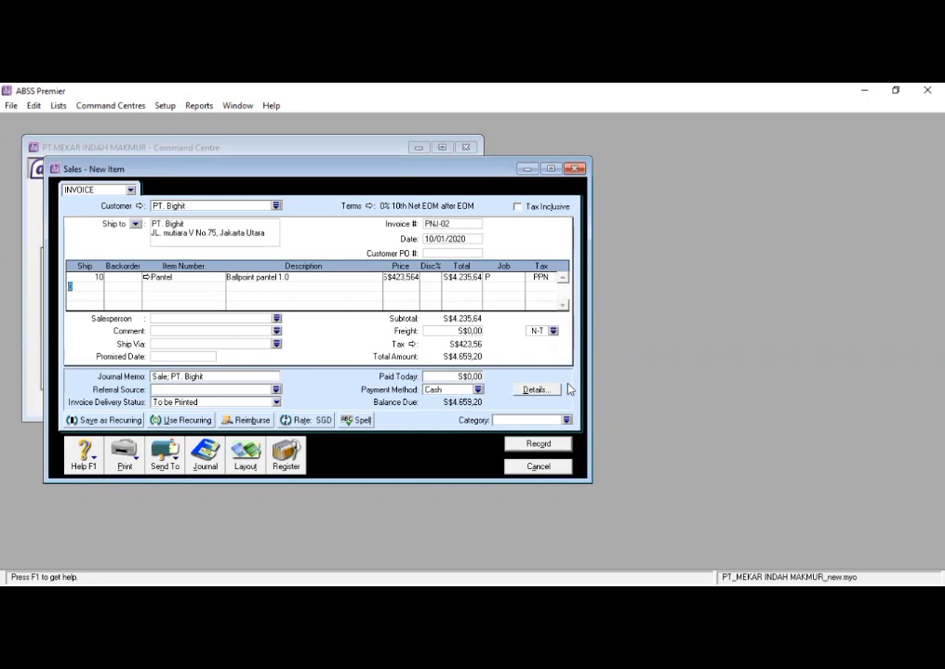
# - Add 12 units of the item Max (isi stapler kecil no.10, 1 pak) as the second invoice line
pyautogui.write('12')
pyautogui.press('Tab')
pyautogui.press('Tab')
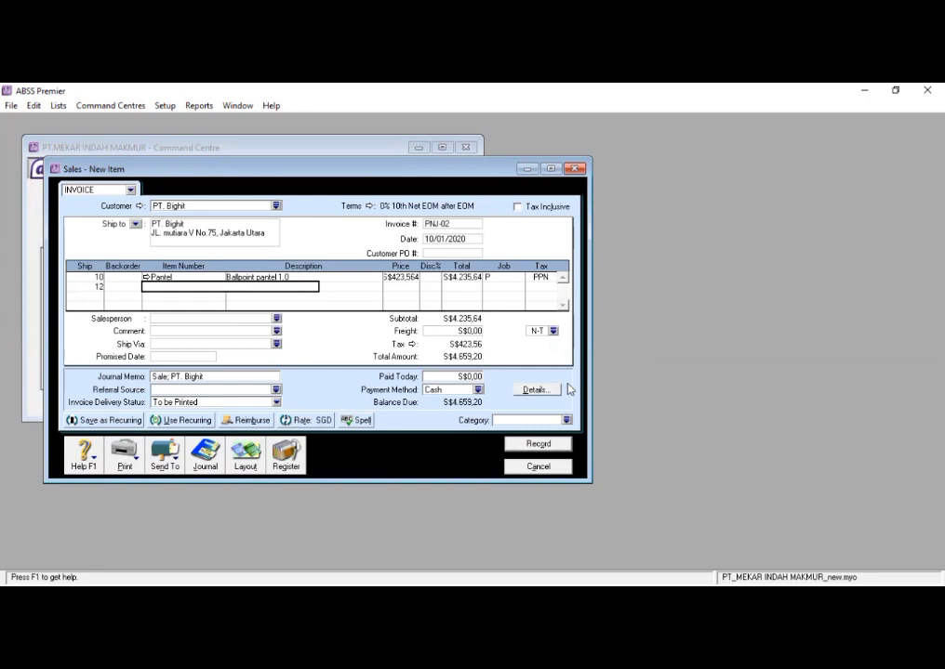
pyautogui.write('Mak')
pyautogui.press('Tab')
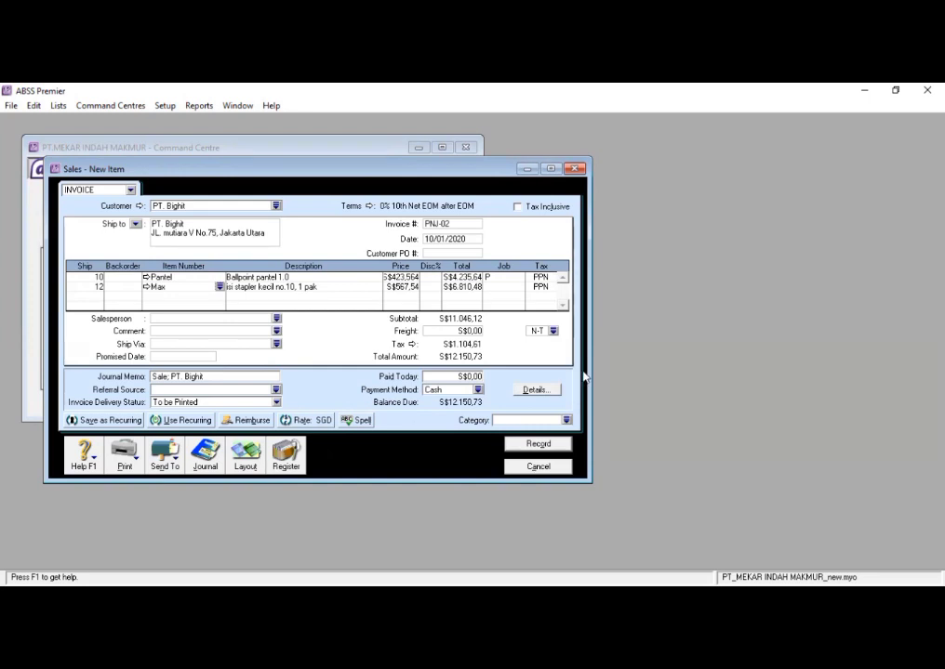
# - Set the unit price of the Max line to S$515,945
pyautogui.click(404, 286)
pyautogui.write('515')
pyautogui.write(',9')
pyautogui.write('43')
pyautogui.press('Tab')
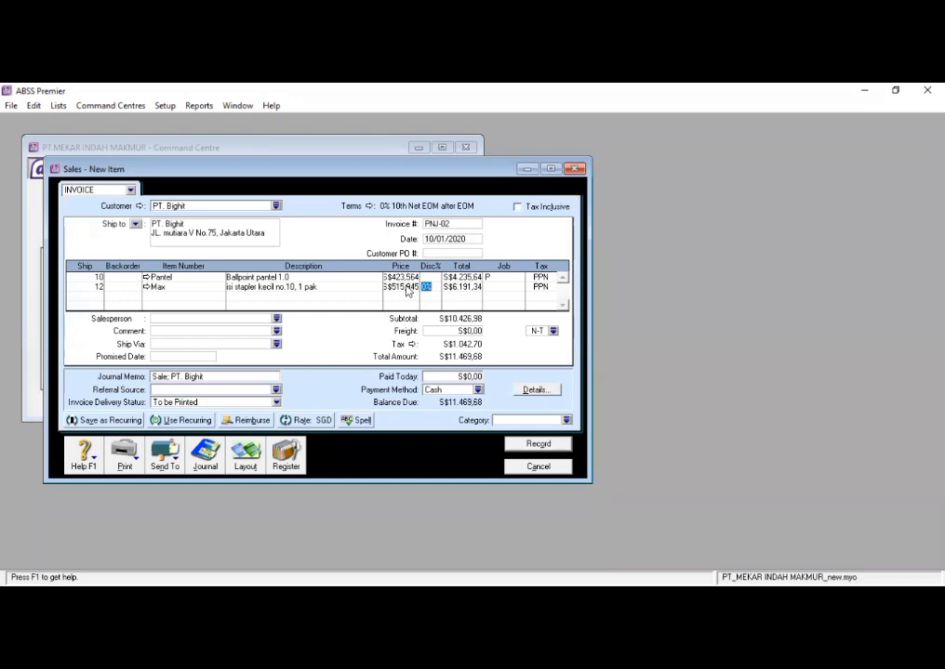
# - Assign job P (PRODUK) and tax code PPN to the Max line
pyautogui.click(487, 286)
pyautogui.click(519, 287)
pyautogui.write('P')
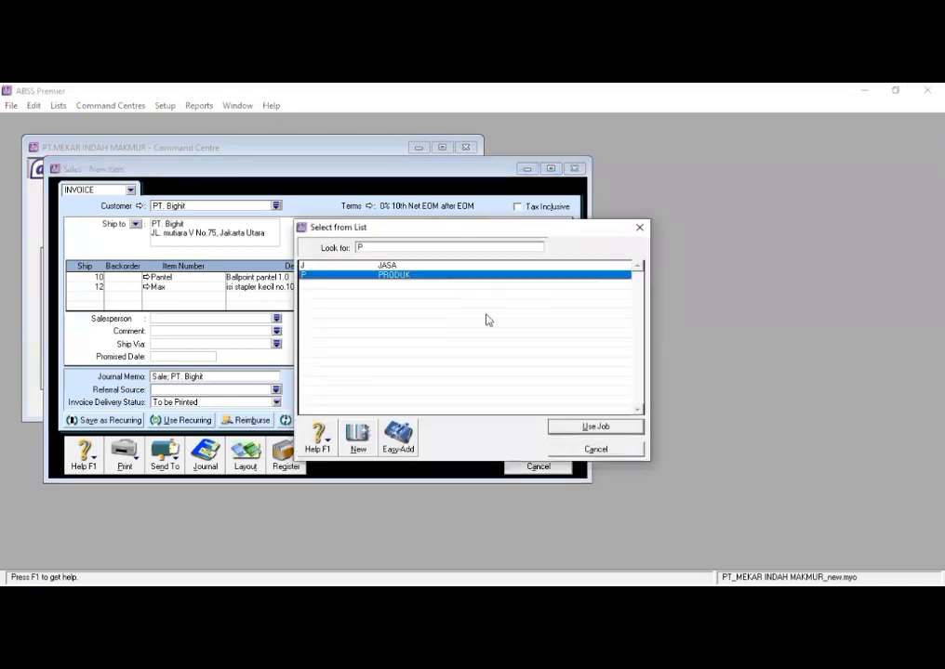
pyautogui.click(591, 428)
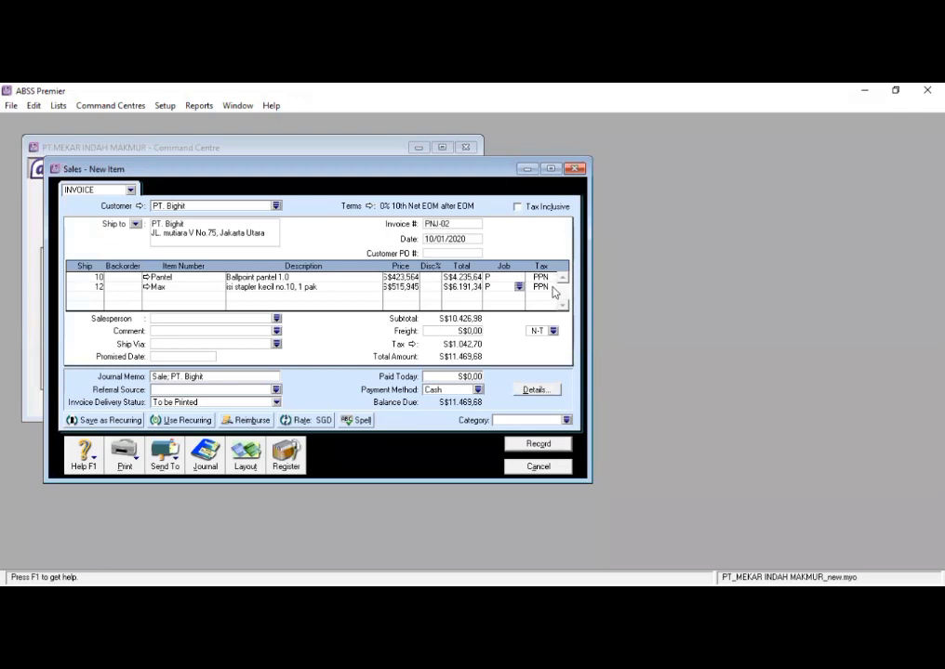
pyautogui.click(552, 288)
pyautogui.click(553, 288)
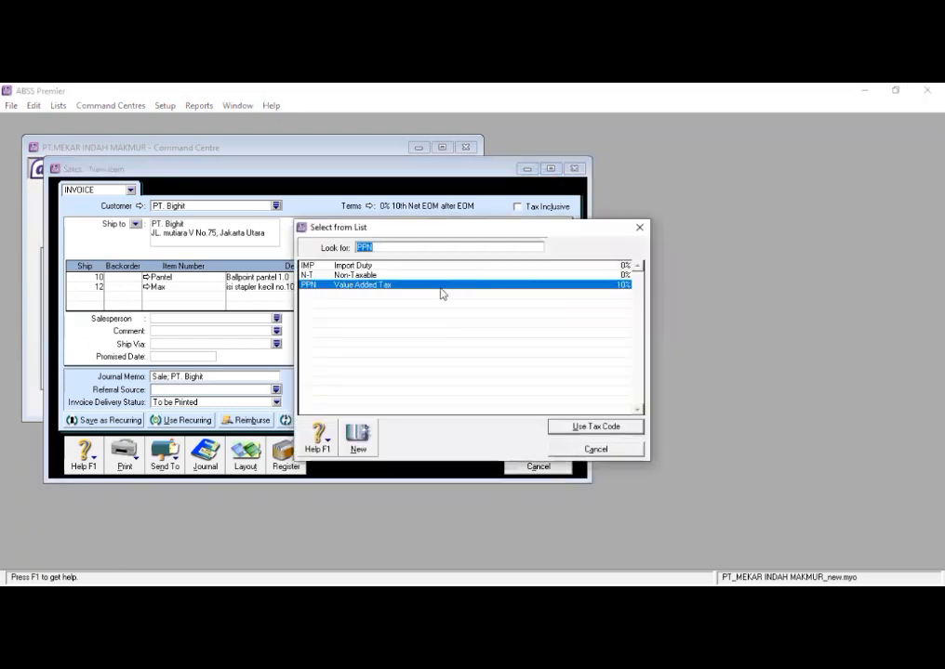
pyautogui.click(579, 427)
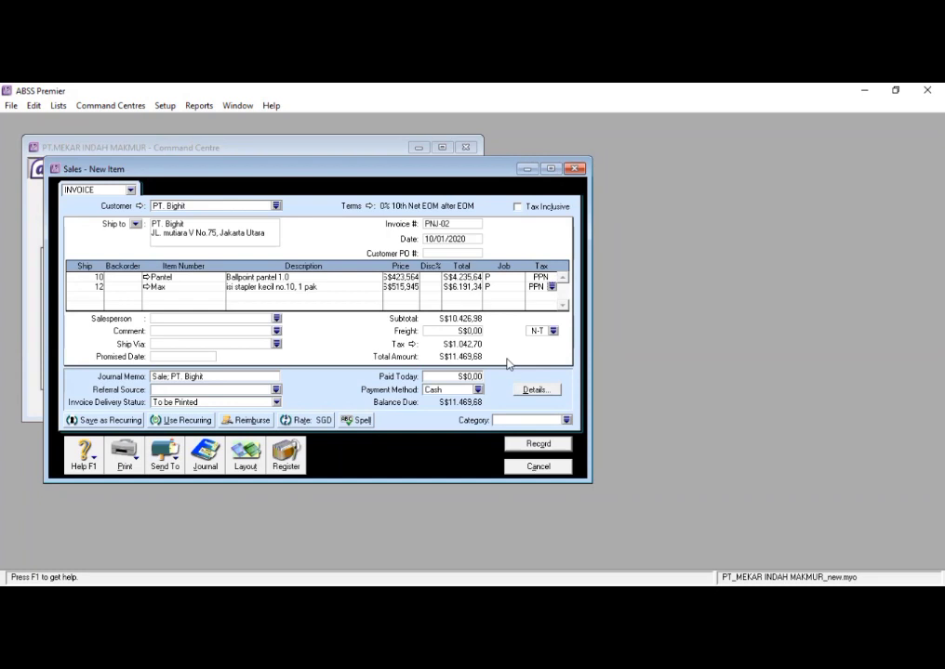
# - Record the PT. Bighit invoice and close the sales entry window
pyautogui.click(538, 445)
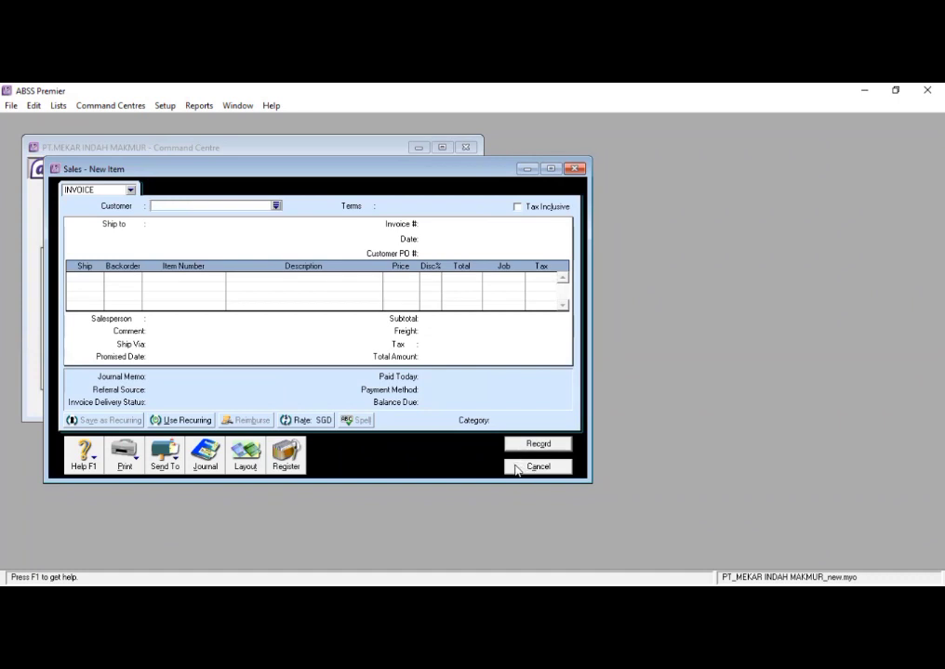
pyautogui.click(537, 467)
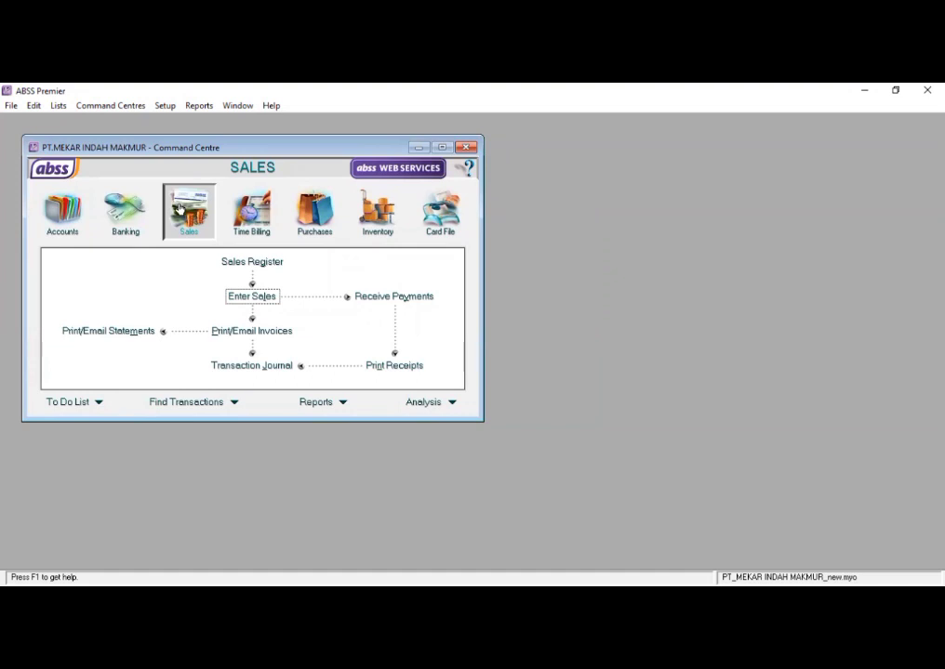
# - Show the sales transaction journal from 10/01/2020 and examine the postings of invoice PNJ-02
pyautogui.click(227, 365)
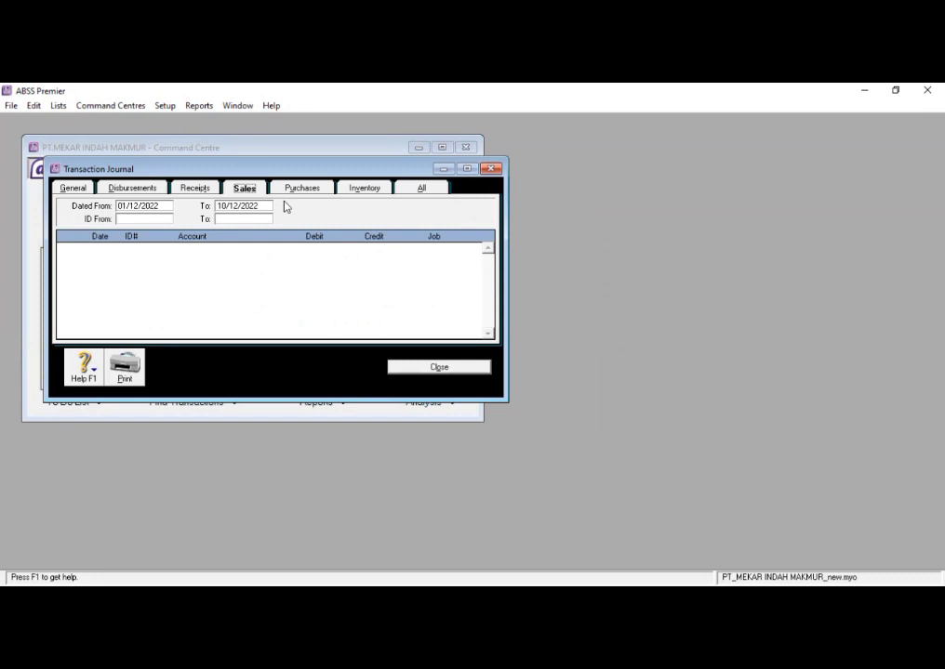
pyautogui.click(163, 205)
pyautogui.press('BackSpace')
pyautogui.press('BackSpace')
pyautogui.press('BackSpace')
pyautogui.press('BackSpace')
pyautogui.press('BackSpace')
pyautogui.press('BackSpace')
pyautogui.press('BackSpace')
pyautogui.press('BackSpace')
pyautogui.press('BackSpace')
pyautogui.press('BackSpace')
pyautogui.write('10/01/2020')
pyautogui.press('Tab')
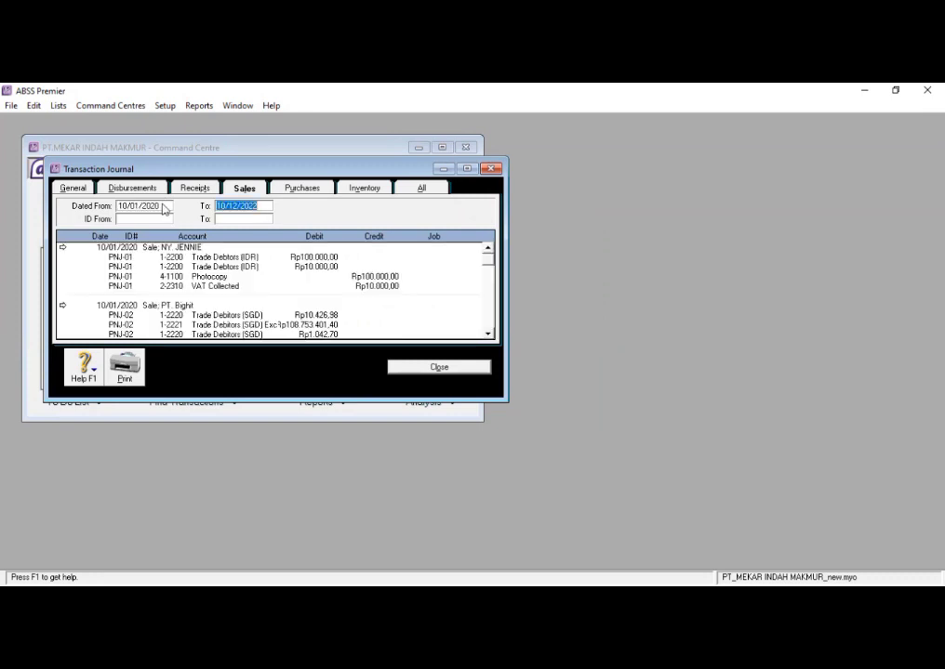
pyautogui.scroll(-2, 212, 272)
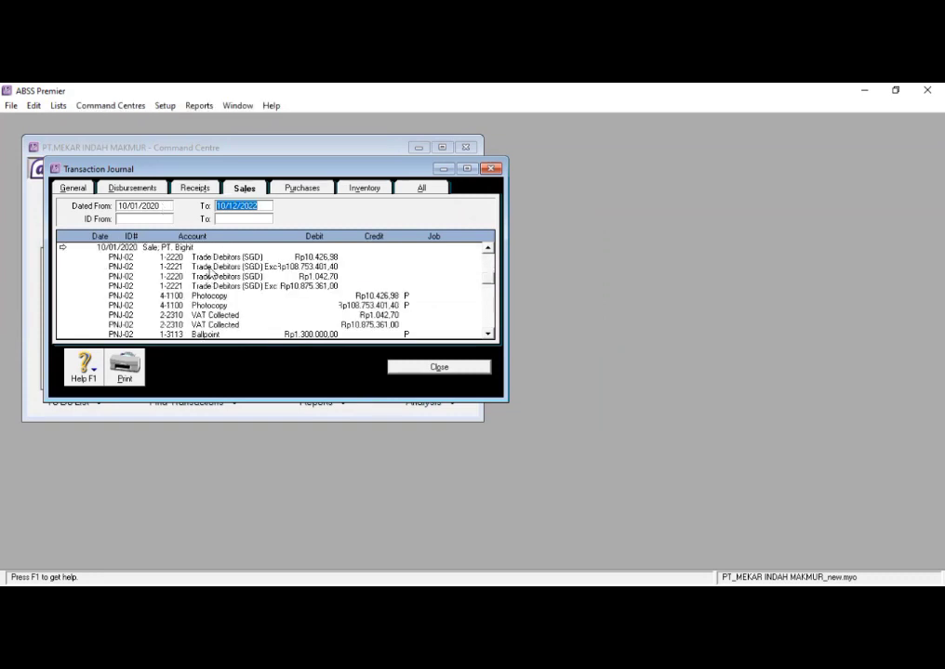
# - Examine the remaining postings of invoice PNJ-02 in the sales journal and close the transaction journal
pyautogui.scroll(-3, 212, 272)
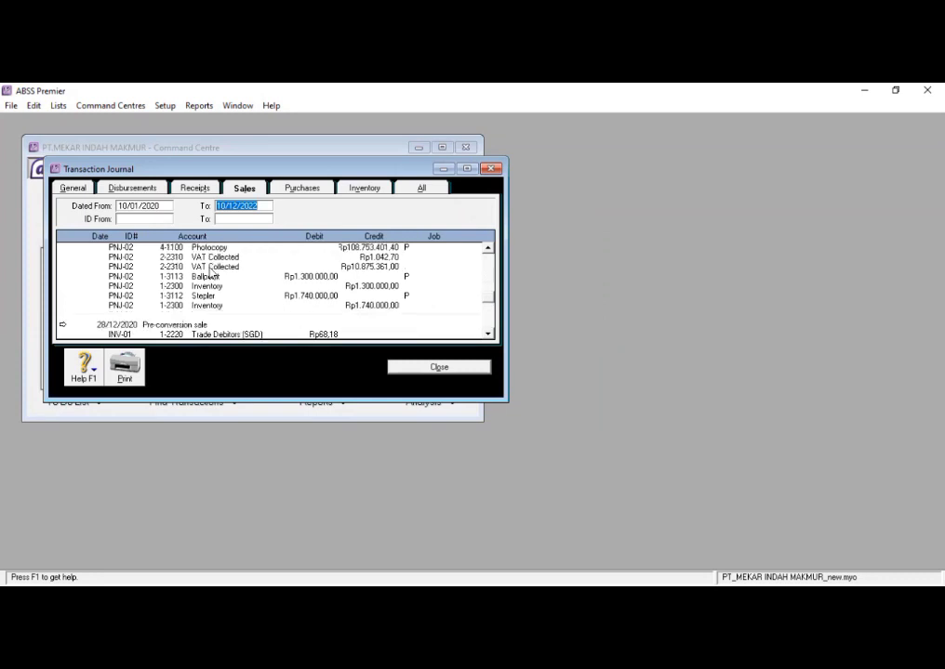
pyautogui.scroll(5, 212, 272)
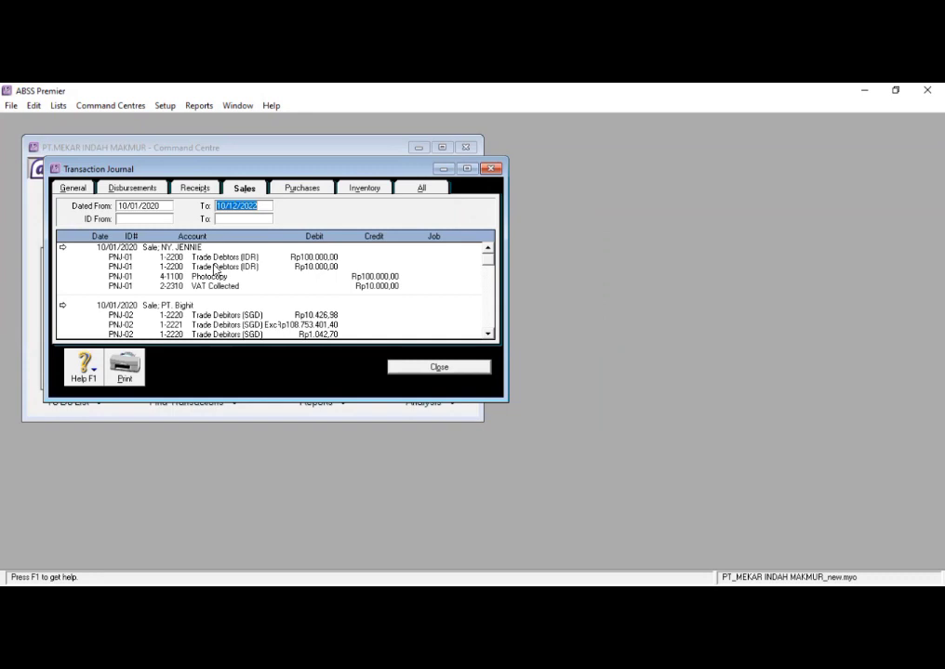
pyautogui.click(400, 369)
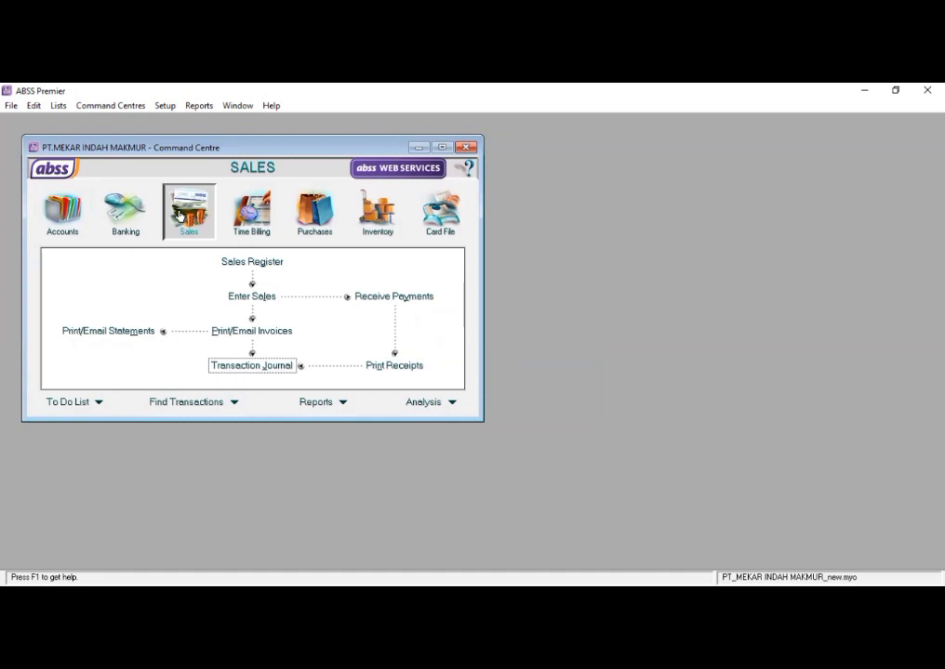
# - Start a new tax-inclusive sales invoice, keep the Item layout selected, and use the last customer in the customer list
pyautogui.click(246, 298)
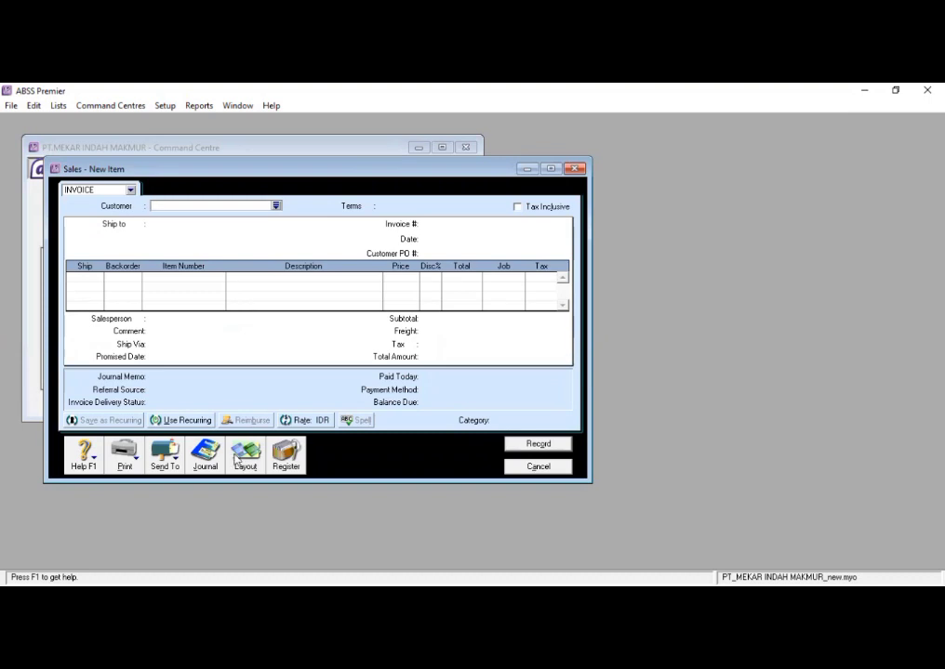
pyautogui.click(236, 457)
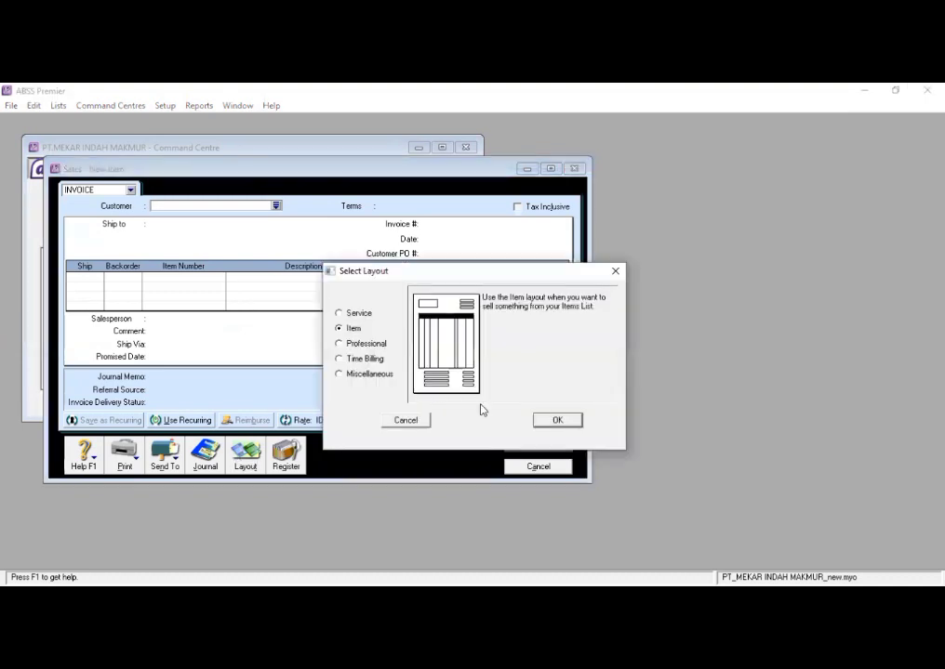
pyautogui.click(570, 424)
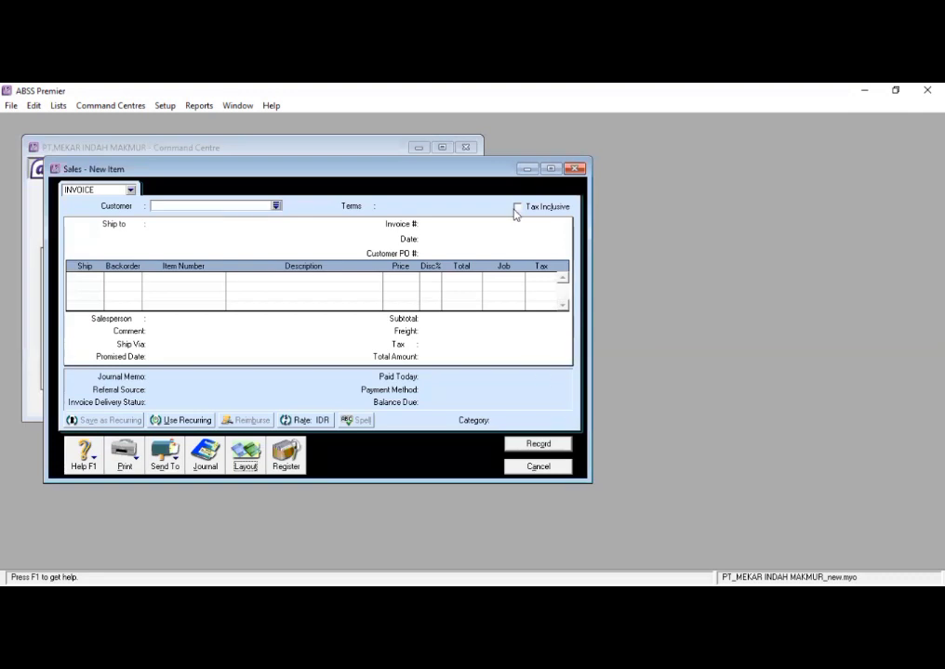
pyautogui.click(132, 190)
pyautogui.click(522, 210)
pyautogui.click(276, 205)
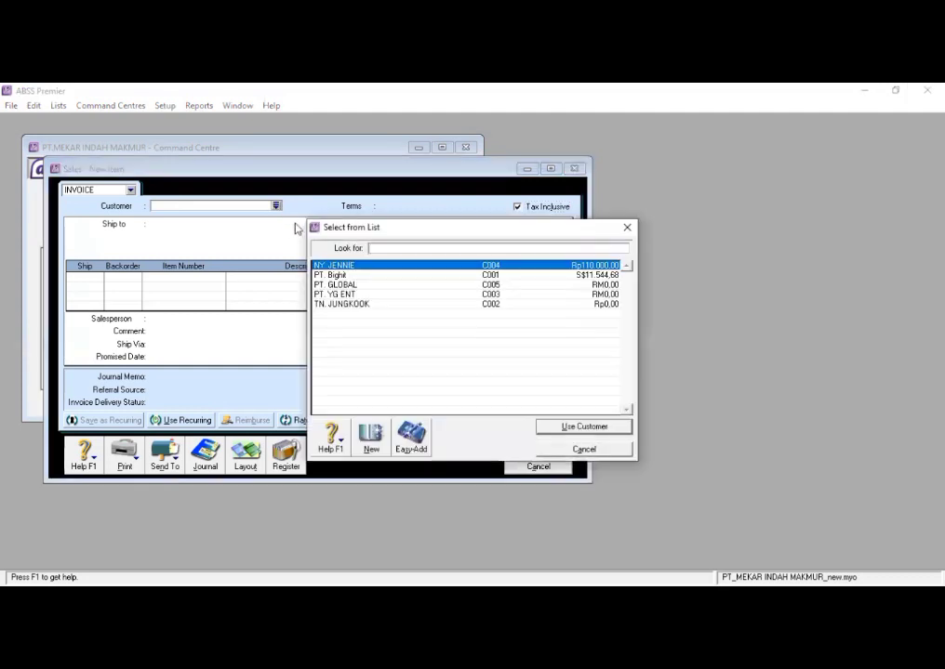
pyautogui.click(327, 306)
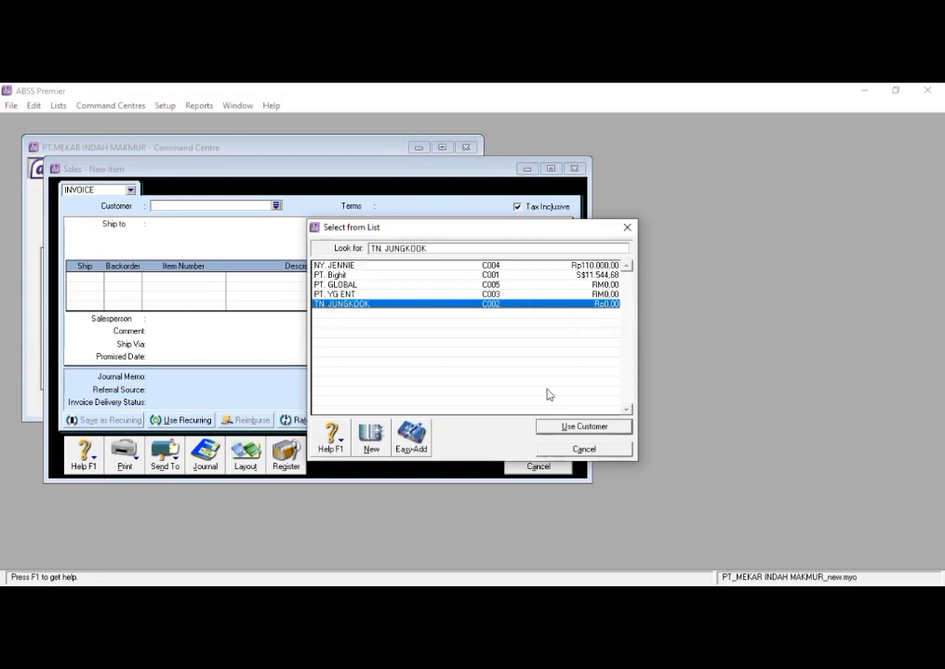
pyautogui.click(555, 426)
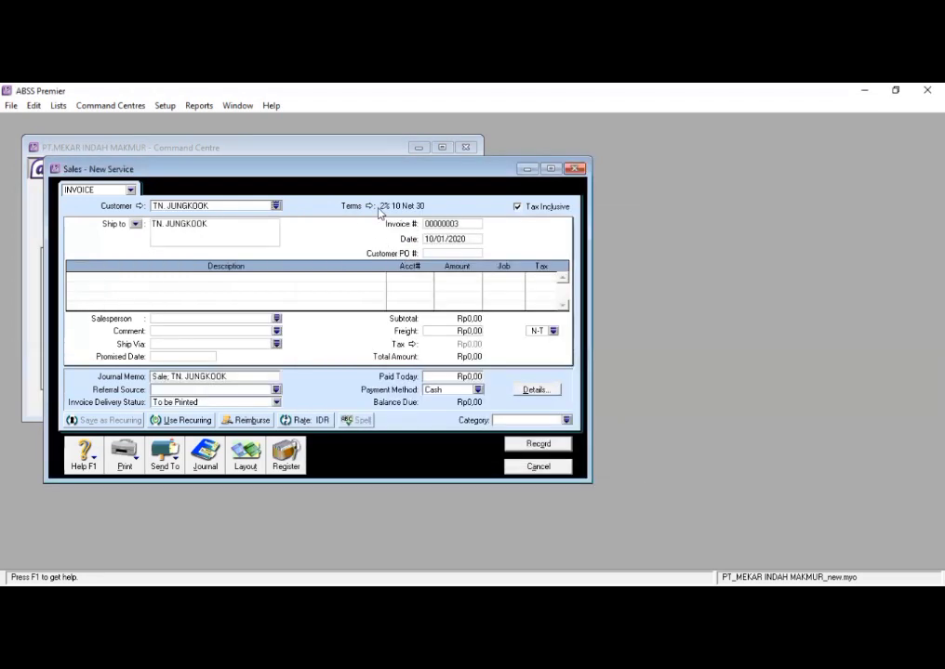
# - Set the invoice's payment terms to C.O.D. and reselect the same customer
pyautogui.click(371, 207)
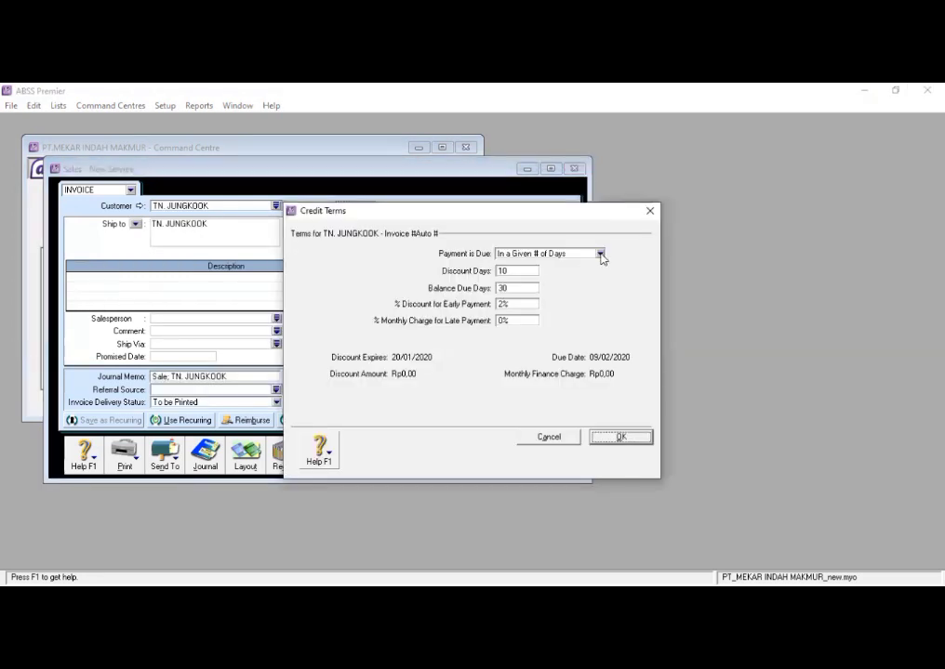
pyautogui.click(600, 253)
pyautogui.click(553, 267)
pyautogui.click(620, 436)
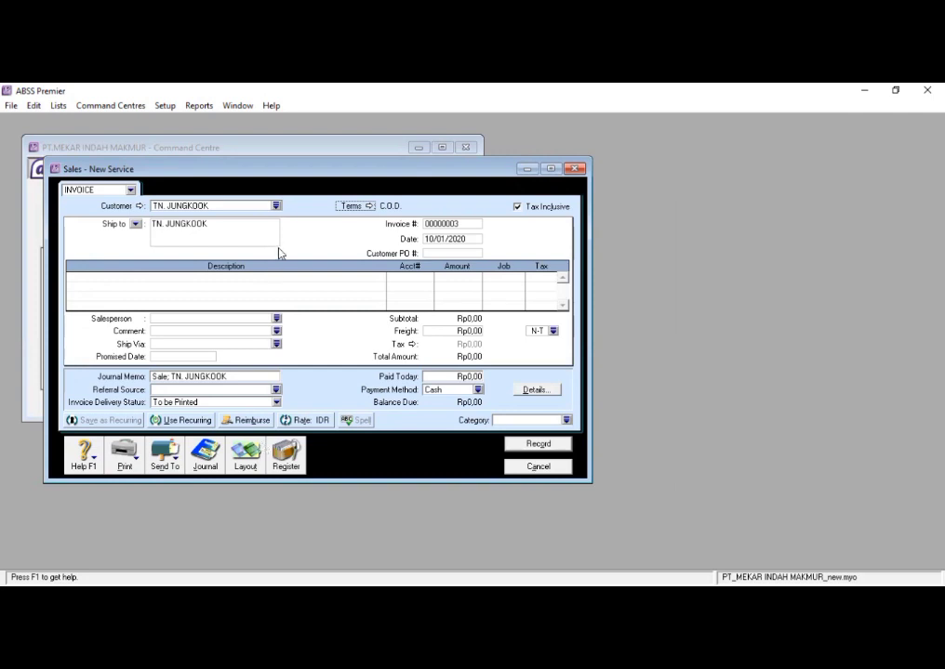
pyautogui.click(278, 206)
pyautogui.click(278, 206)
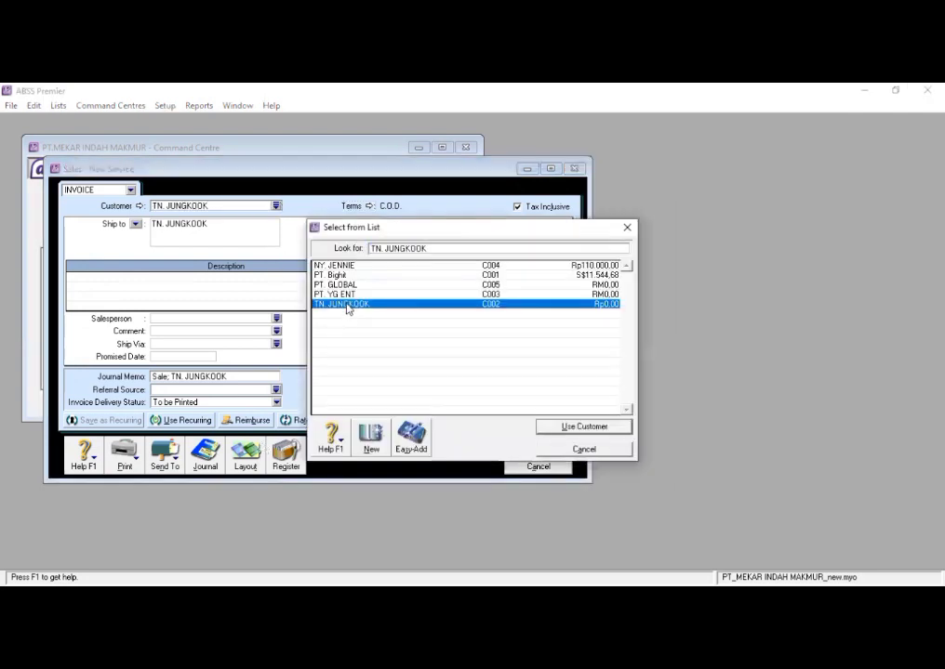
pyautogui.click(547, 426)
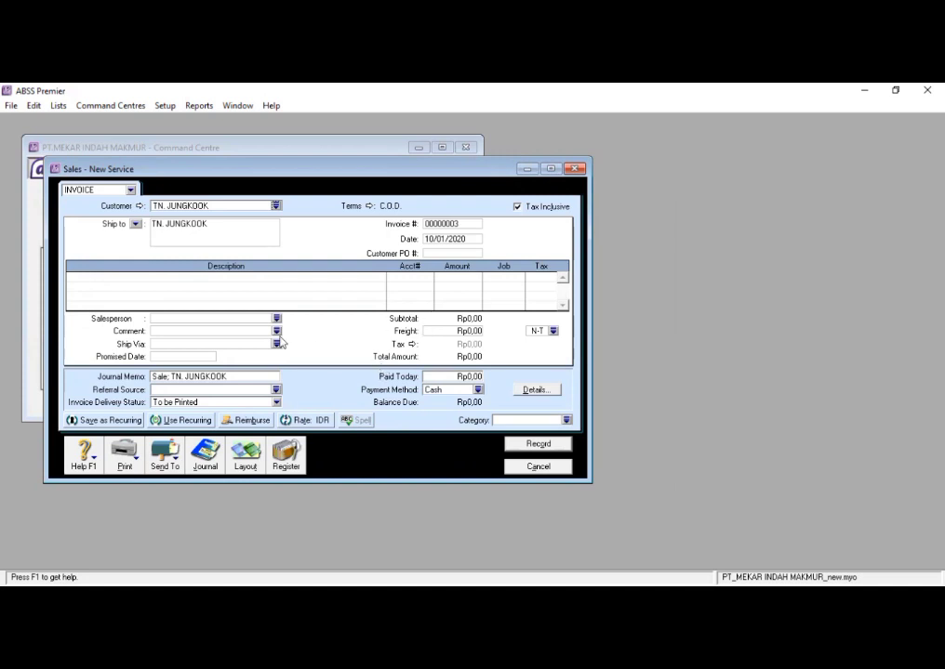
# - Add the customer's street address and city after the name in the invoice's Ship to details
pyautogui.click(270, 228)
pyautogui.write(', JAKARTA')
pyautogui.press('BackSpace')
pyautogui.press('BackSpace')
pyautogui.press('BackSpace')
pyautogui.press('BackSpace')
pyautogui.press('BackSpace')
pyautogui.press('BackSpace')
pyautogui.press('BackSpace')
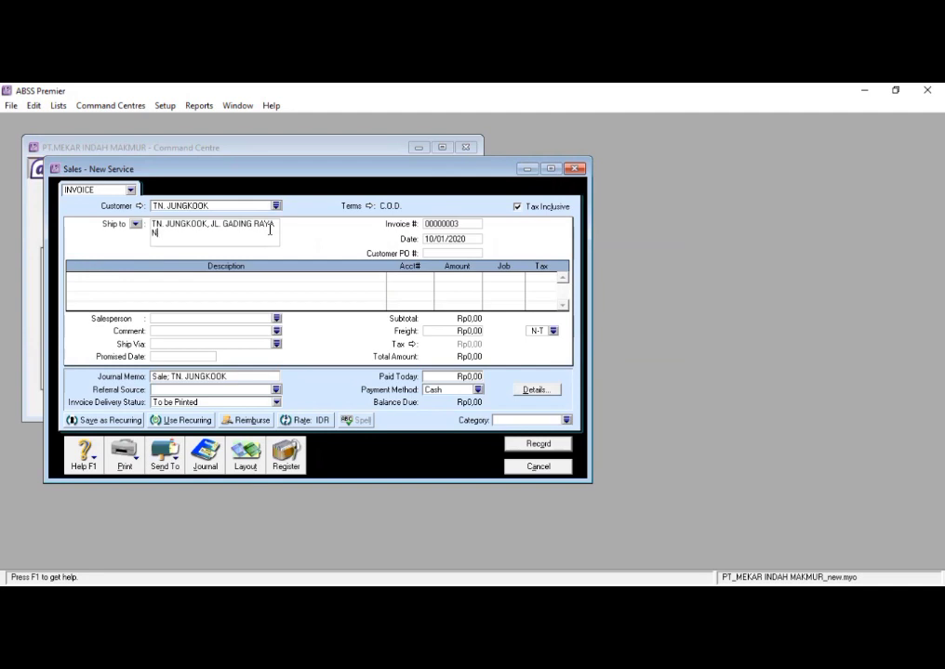
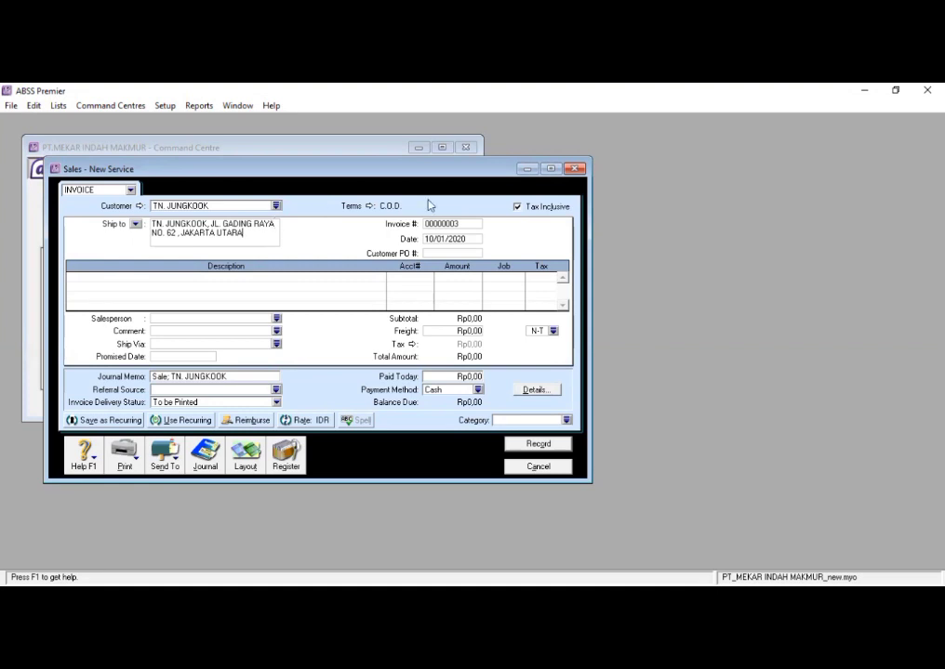
# - Number the invoice PNJ-03 and date it 12/01/2020
pyautogui.click(450, 225)
pyautogui.write('PNJ-03')
pyautogui.press('Tab')
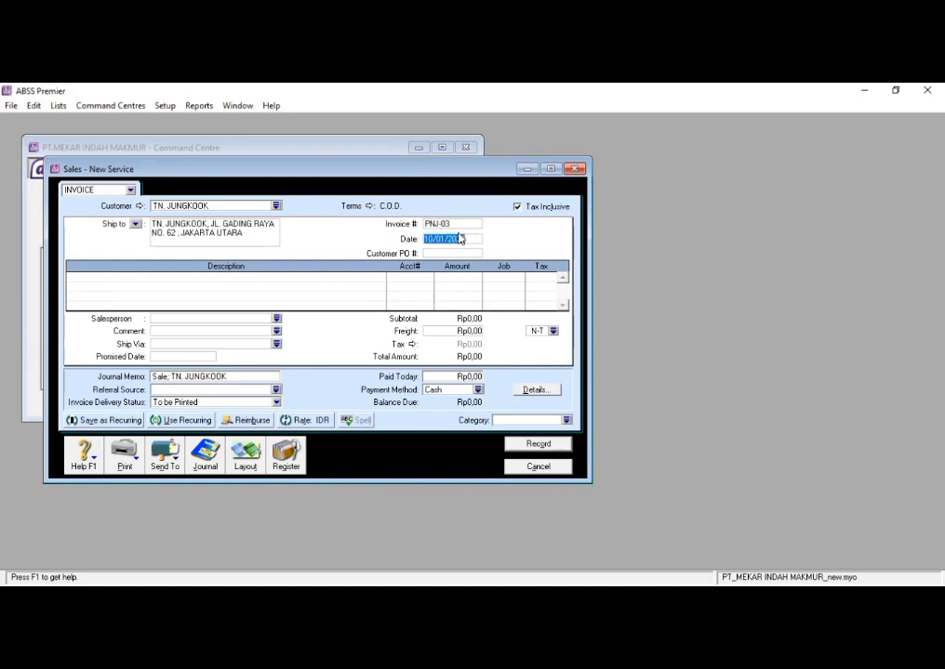
pyautogui.write('12/01/2020')
# - Describe the first service line as JASA FOTO COPY and post it to the Photocopy income account
pyautogui.click(217, 276)
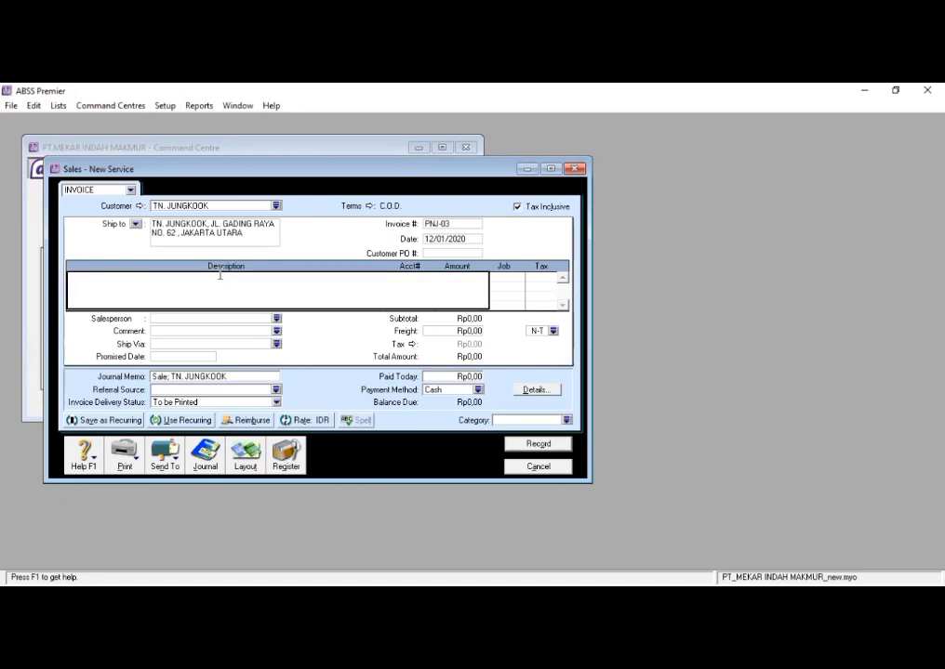
pyautogui.write('JASA FOTO COPY')
pyautogui.press('Tab')
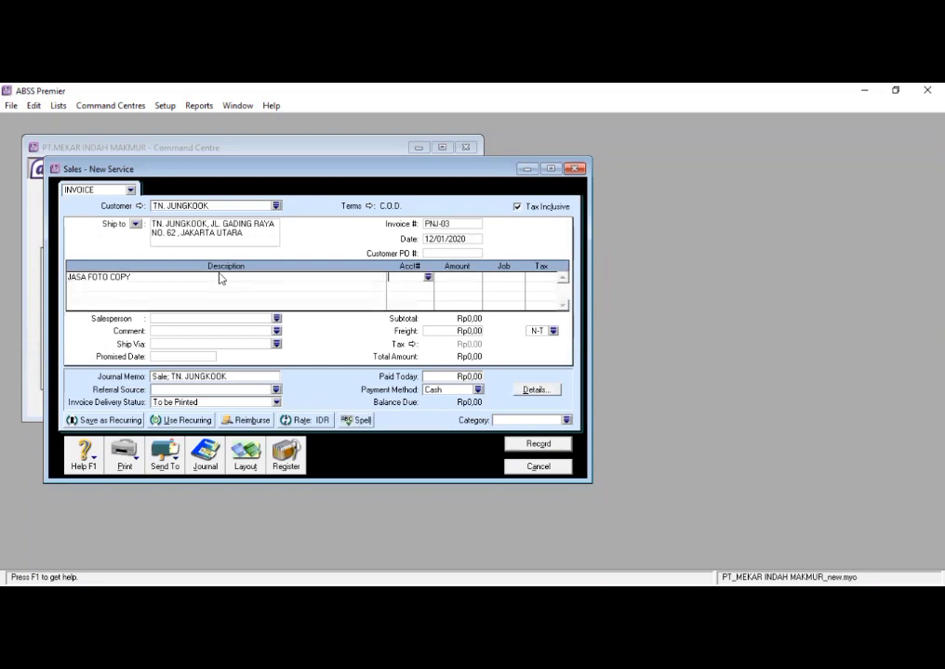
pyautogui.click(428, 278)
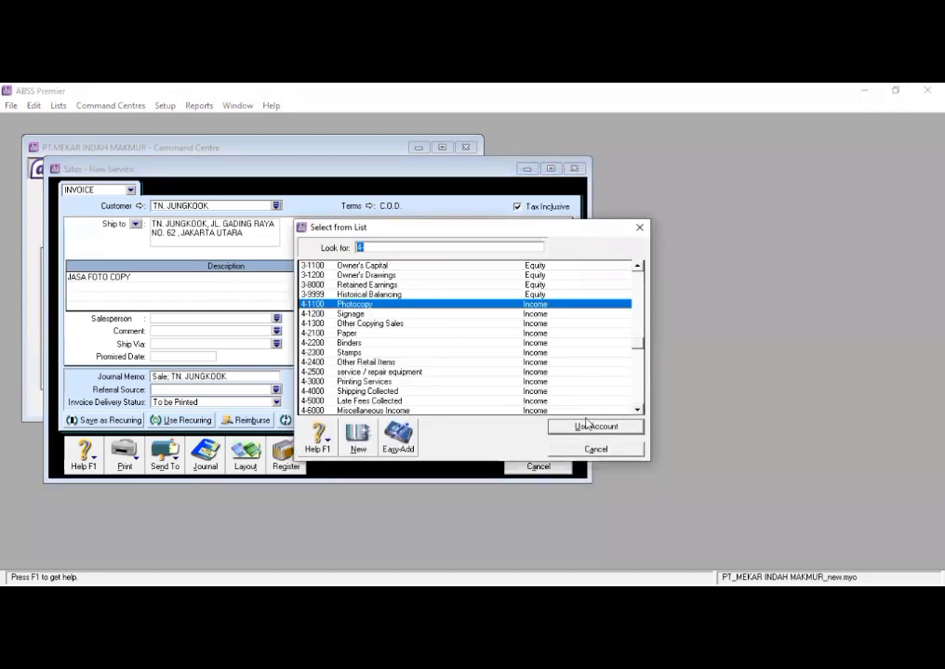
pyautogui.click(593, 426)
# - Set the amount of the JASA FOTO COPY line to Rp250.000
pyautogui.click(474, 277)
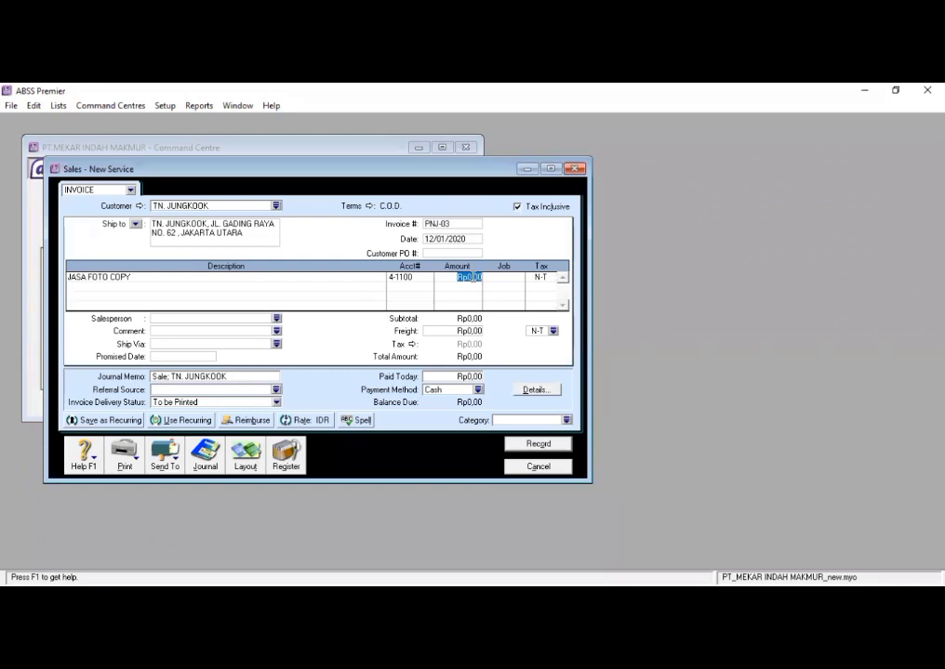
pyautogui.write('250.000')
pyautogui.press('Tab')
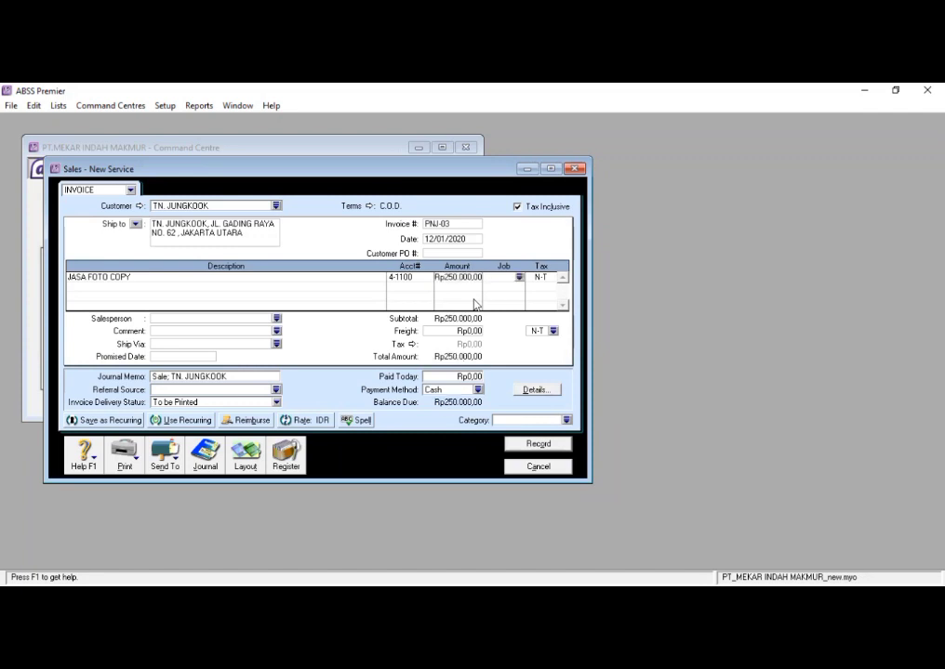
# - Assign job J to the JASA FOTO COPY line and choose its tax code from the list
pyautogui.click(519, 277)
pyautogui.click(592, 427)
pyautogui.click(545, 277)
pyautogui.click(551, 277)
pyautogui.click(581, 426)
# - Record invoice PNJ-03 and close the sales entry window
pyautogui.click(538, 444)
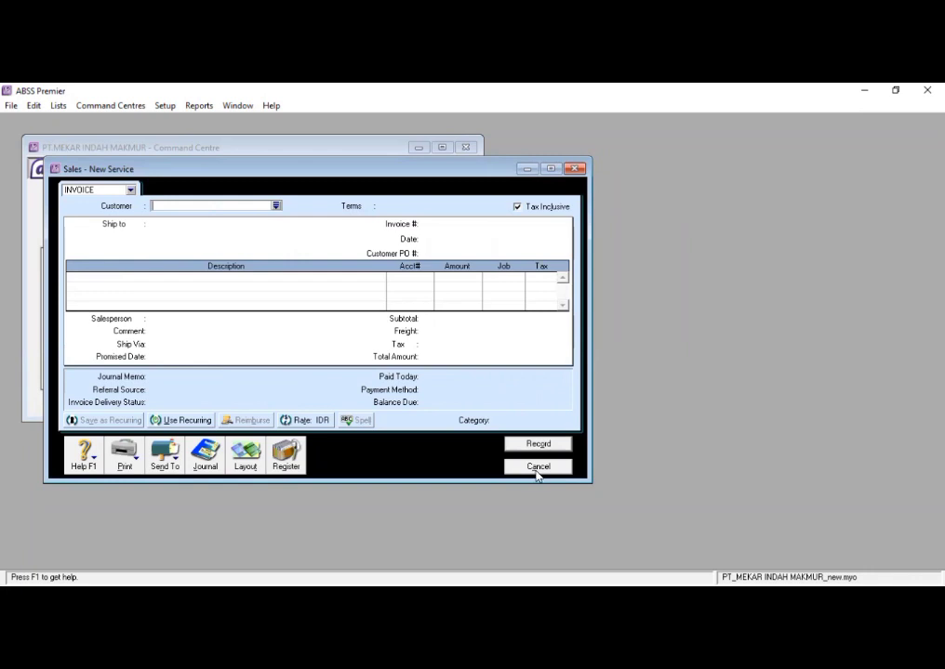
pyautogui.click(537, 470)
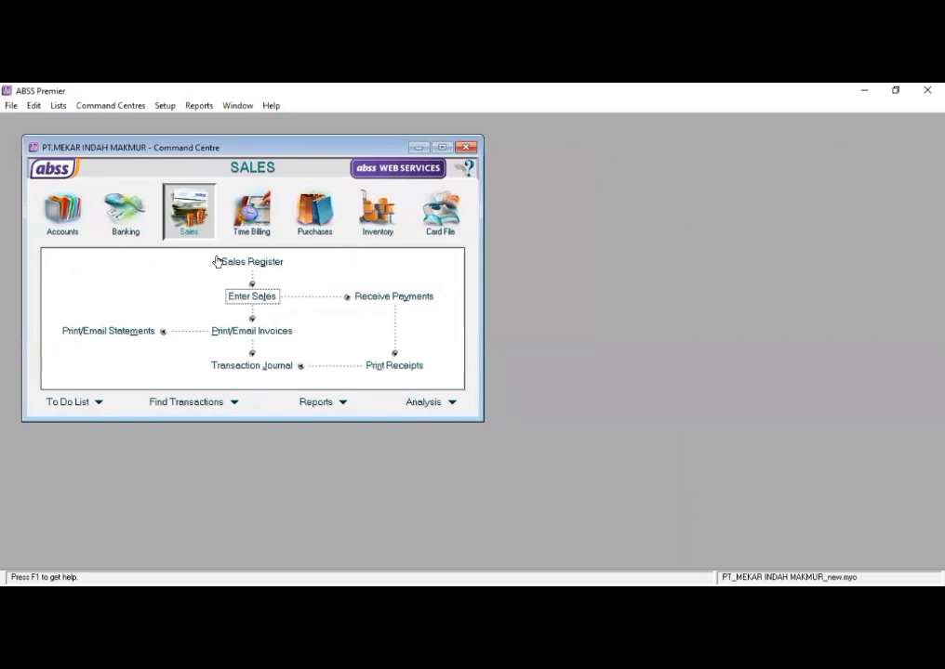
# - Show the sales transaction journal from 12/01/2020, examine the postings of invoice PNJ-03, and close the journal
pyautogui.click(260, 366)
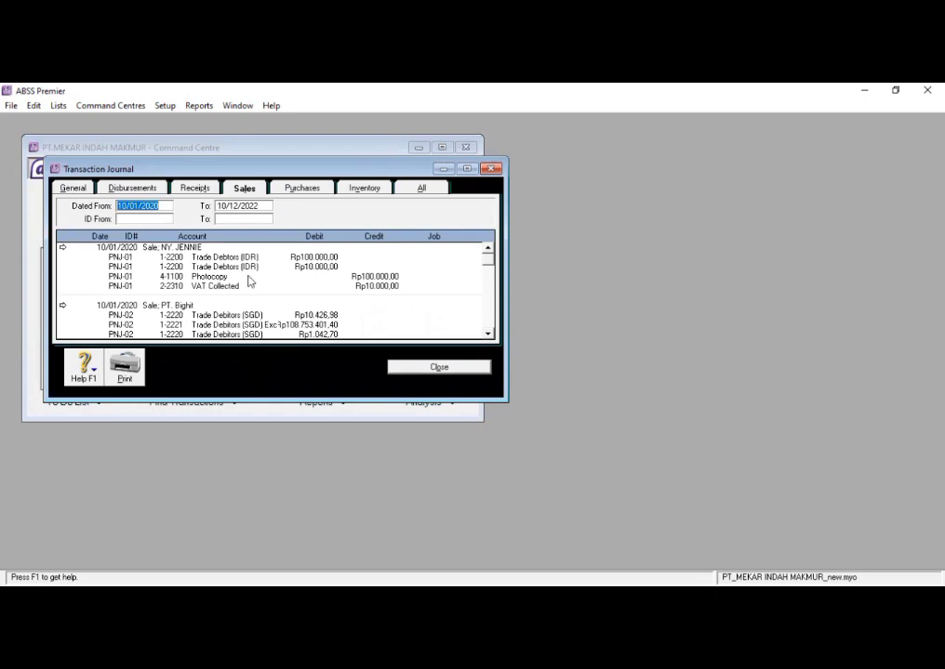
pyautogui.click(253, 207)
pyautogui.press('BackSpace')
pyautogui.press('BackSpace')
pyautogui.press('BackSpace')
pyautogui.press('BackSpace')
pyautogui.press('BackSpace')
pyautogui.press('BackSpace')
pyautogui.press('BackSpace')
pyautogui.press('BackSpace')
pyautogui.press('BackSpace')
pyautogui.press('BackSpace')
pyautogui.write('12/01/2020')
pyautogui.click(258, 206)
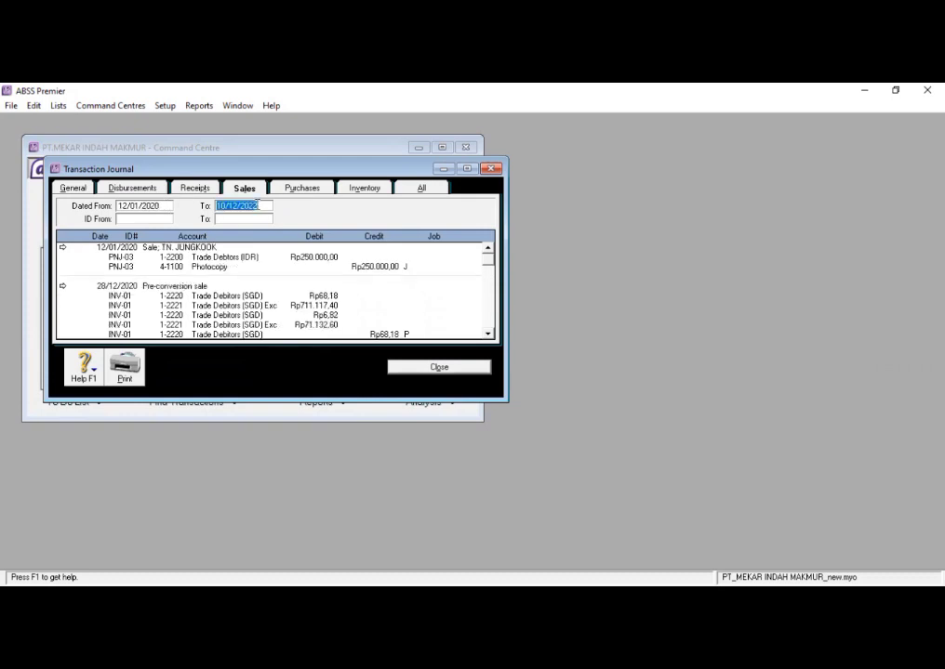
pyautogui.press('BackSpace')
pyautogui.scroll(-1, 237, 259)
pyautogui.scroll(1, 237, 259)
pyautogui.click(453, 372)
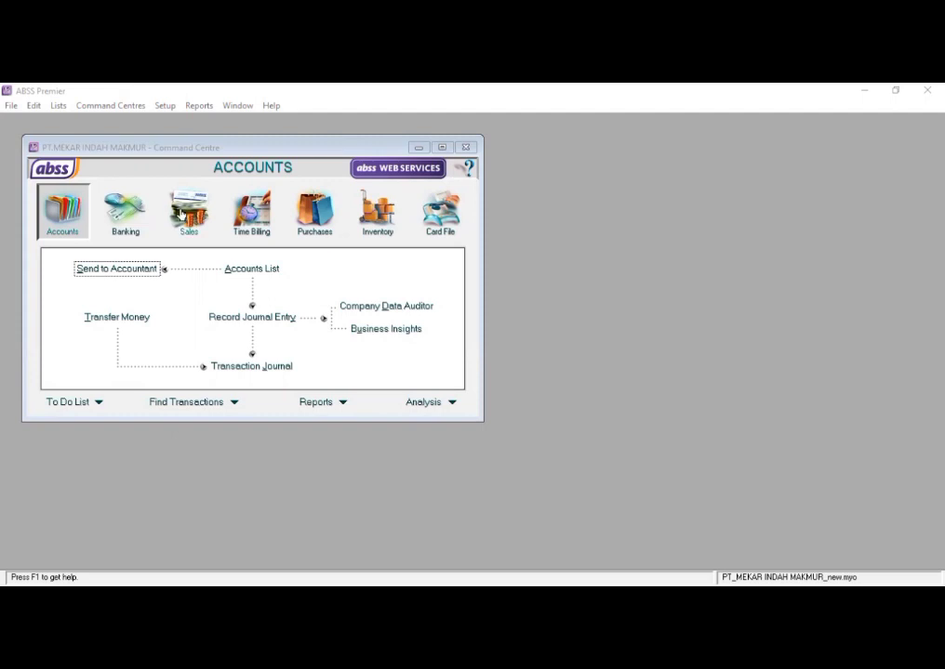
# - Start a new sales invoice, turn off tax-inclusive pricing and choose the Item layout
pyautogui.click(183, 214)
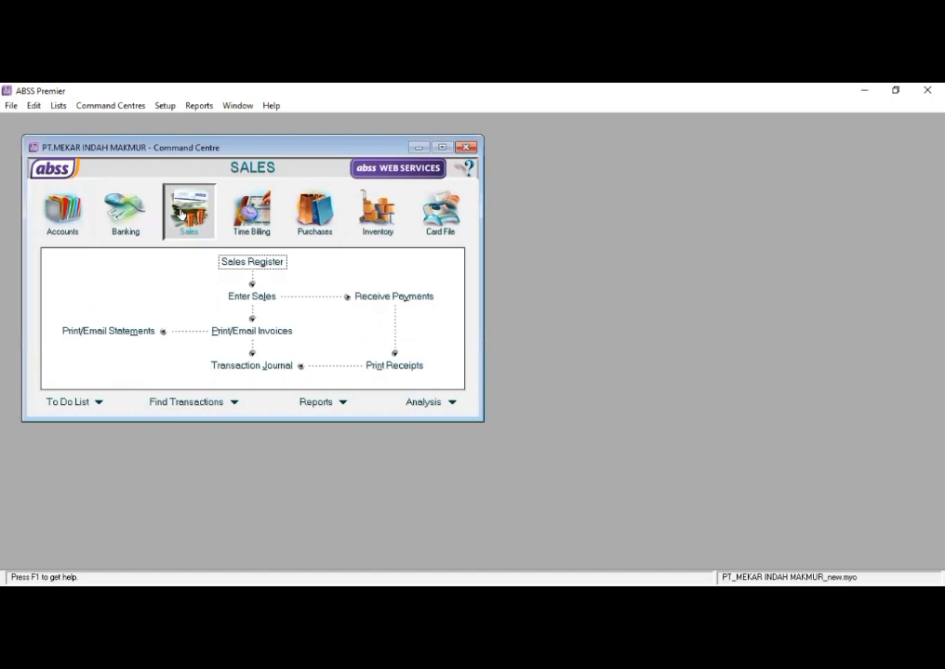
pyautogui.click(264, 297)
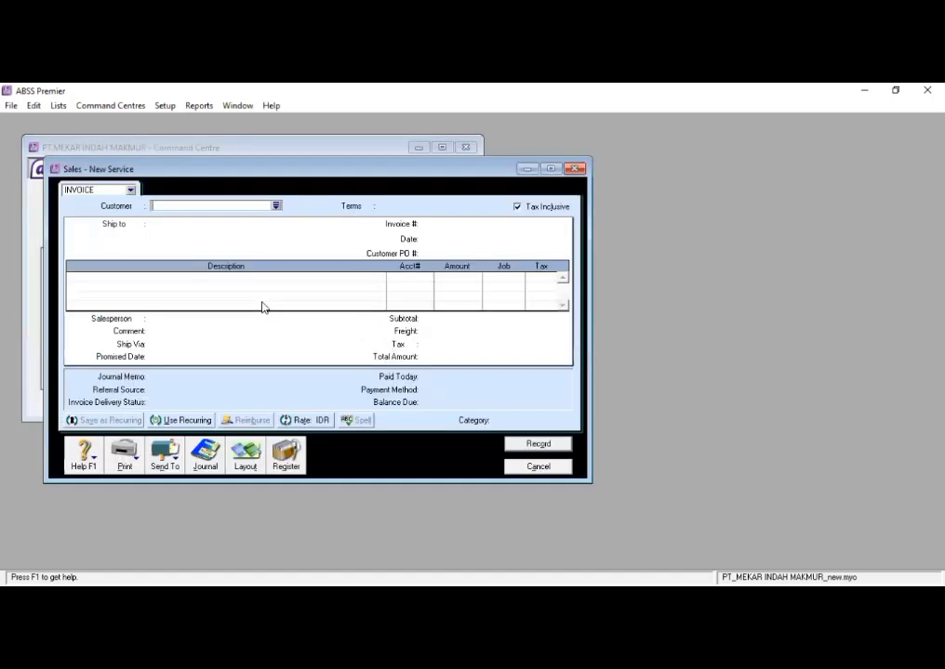
pyautogui.click(128, 190)
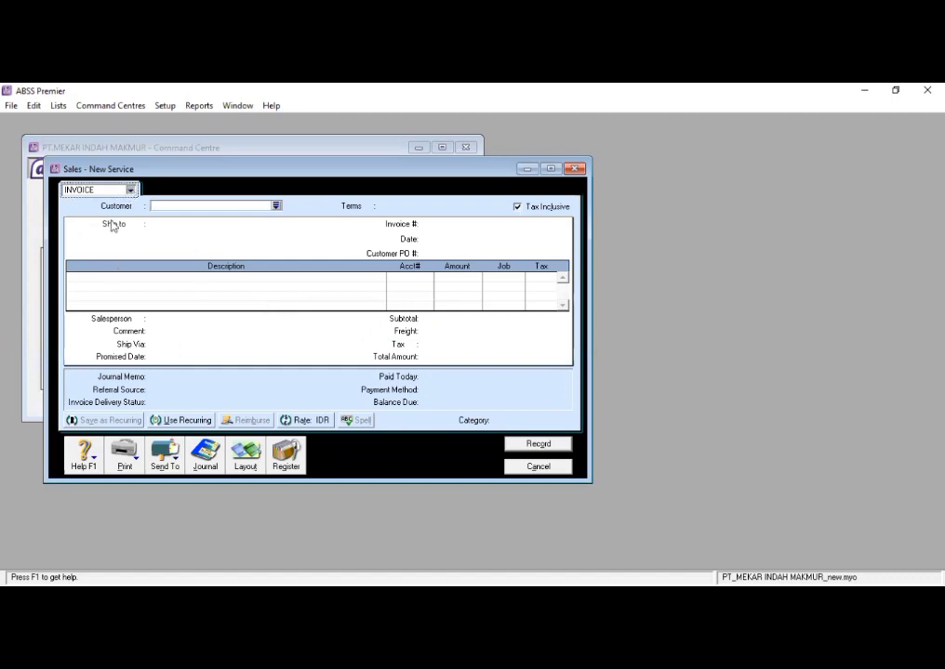
pyautogui.click(112, 224)
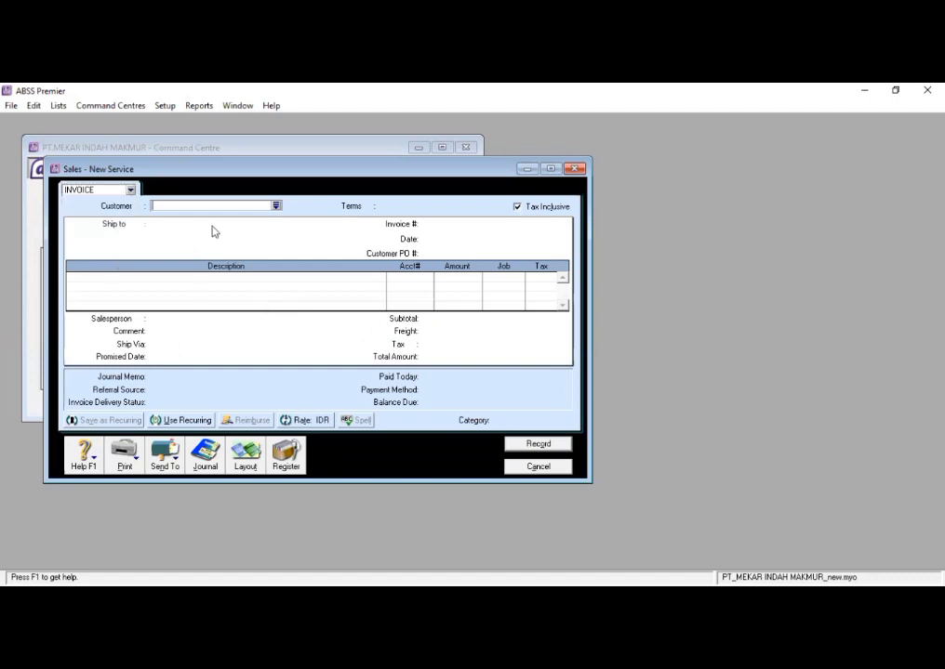
pyautogui.click(517, 207)
pyautogui.click(244, 463)
pyautogui.click(338, 328)
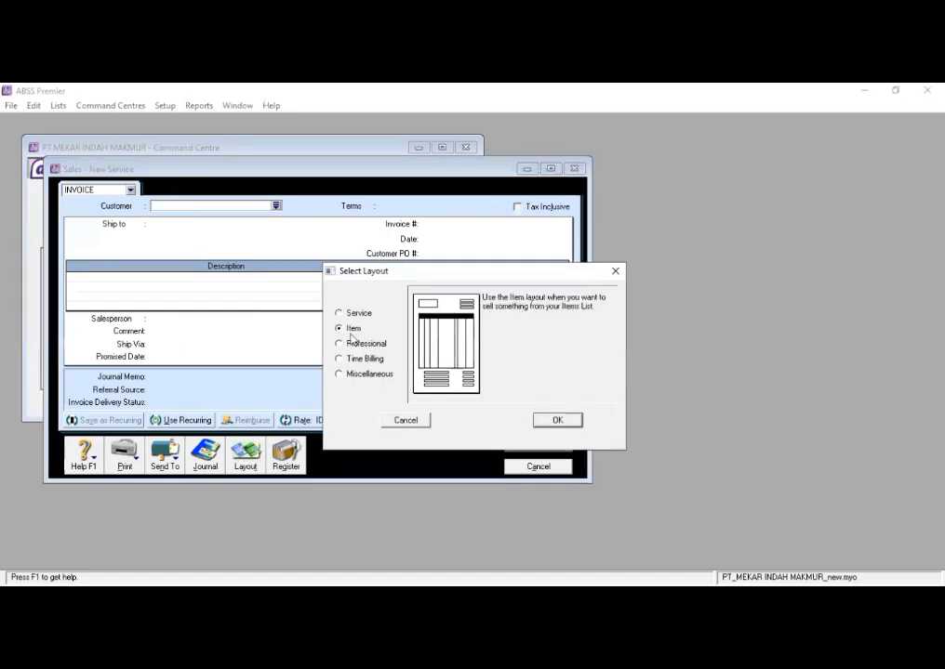
pyautogui.click(572, 415)
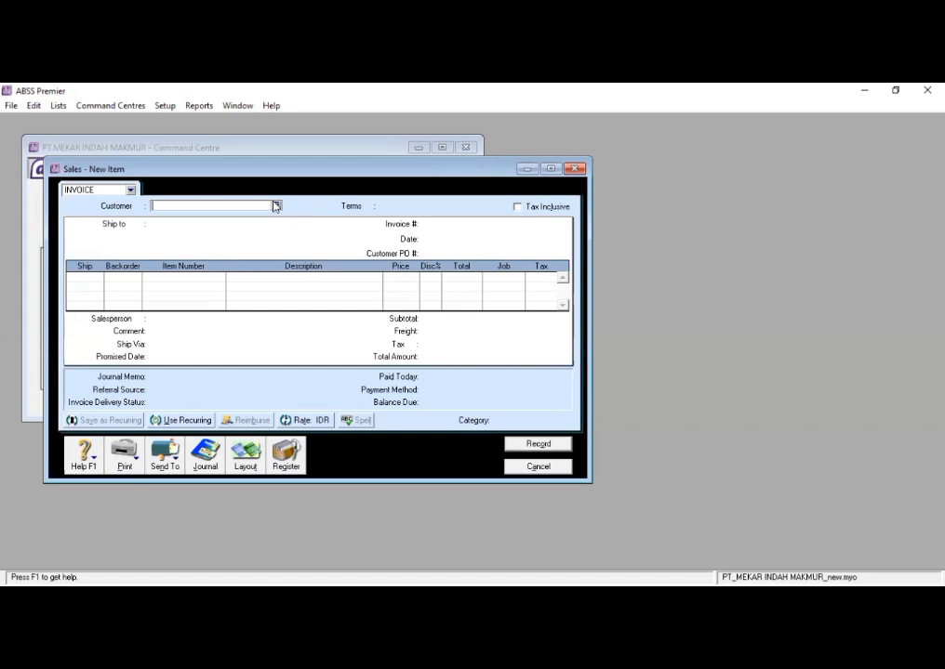
# - Select PT. YG ENT from the customer list as the invoice's customer
pyautogui.click(275, 206)
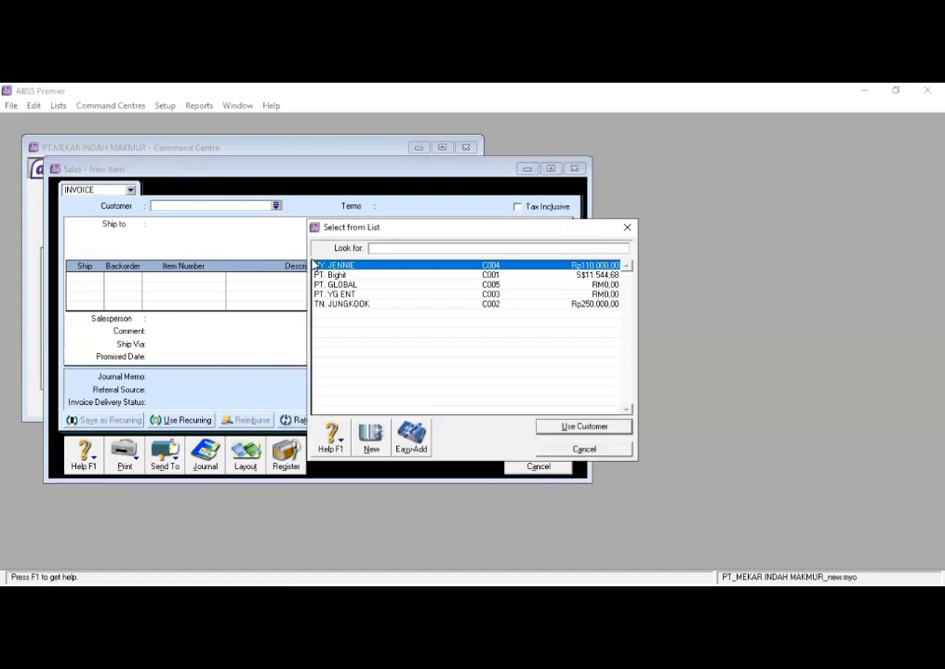
pyautogui.click(418, 294)
pyautogui.click(552, 426)
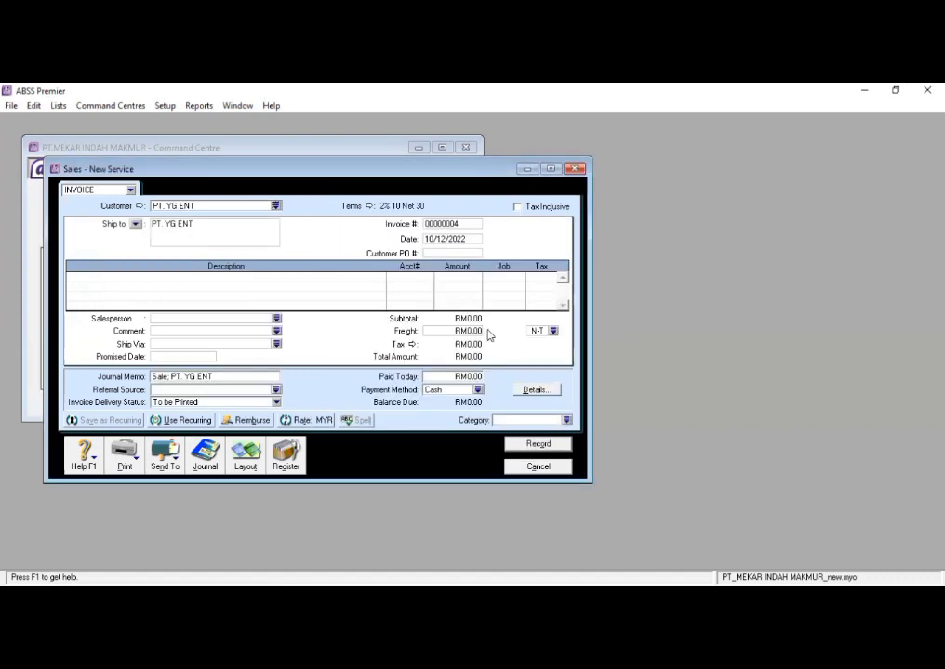
# - Complete the invoice's ship-to field with the customer's street, house number and city after the company name
pyautogui.click(213, 227)
pyautogui.click(213, 227)
pyautogui.write(', JAKARTA SELATAN')
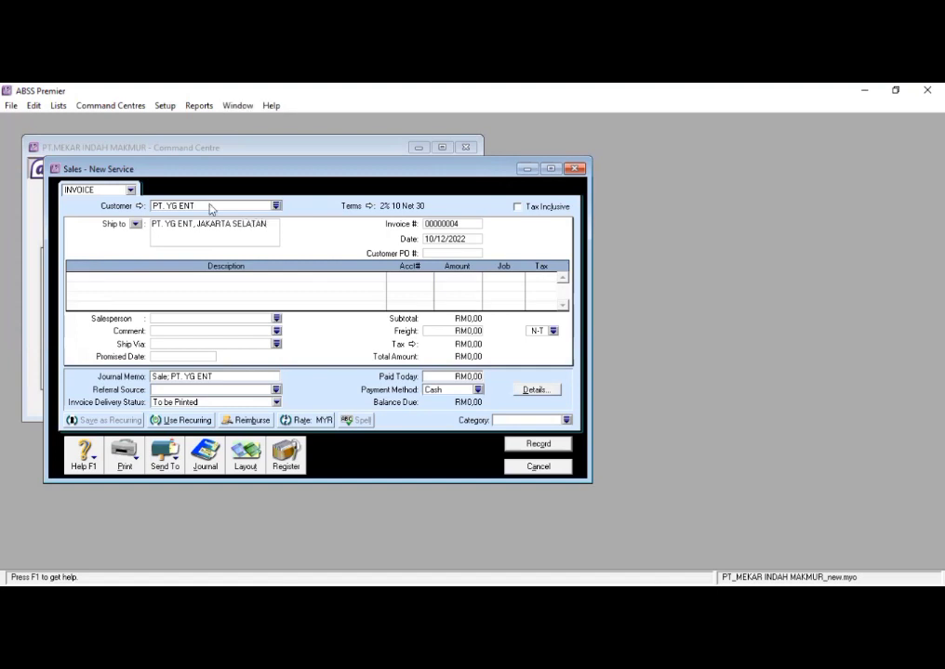
pyautogui.moveTo(200, 224); pyautogui.dragTo(177, 224)
pyautogui.click(206, 224)
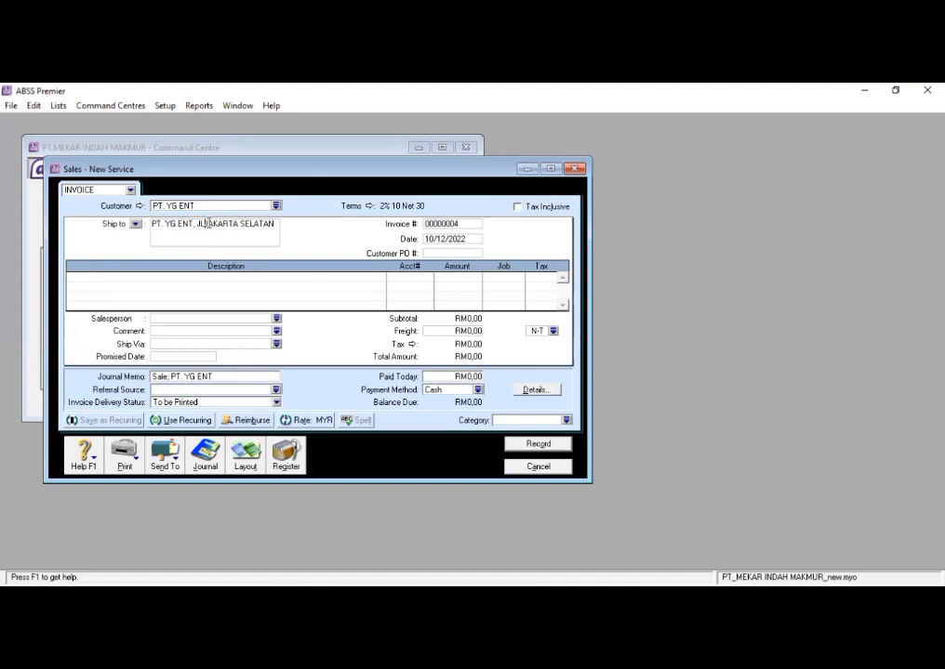
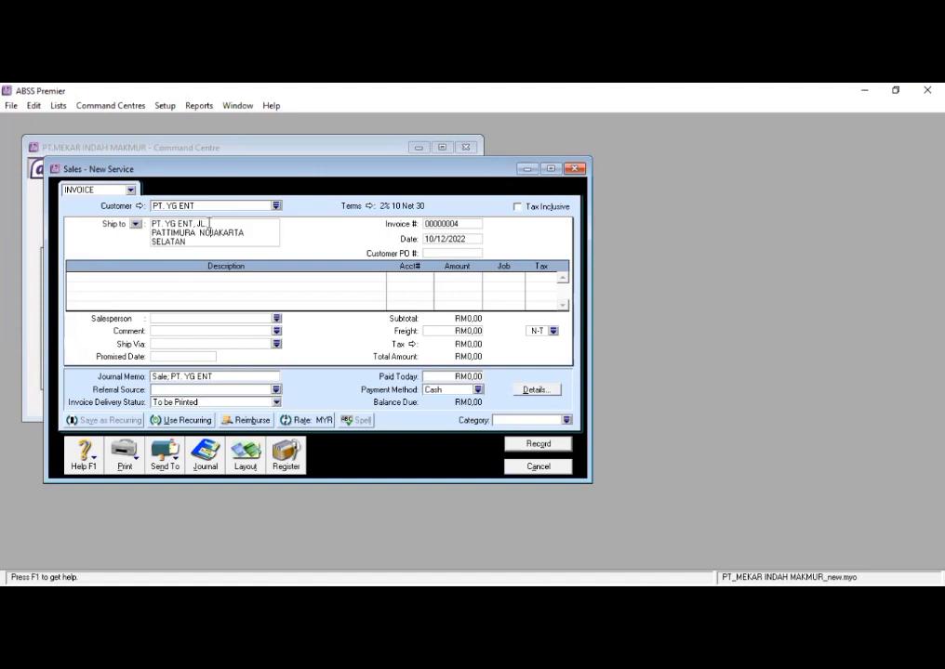
# - Set the invoice's credit terms so that payment is due C.O.D
pyautogui.click(369, 205)
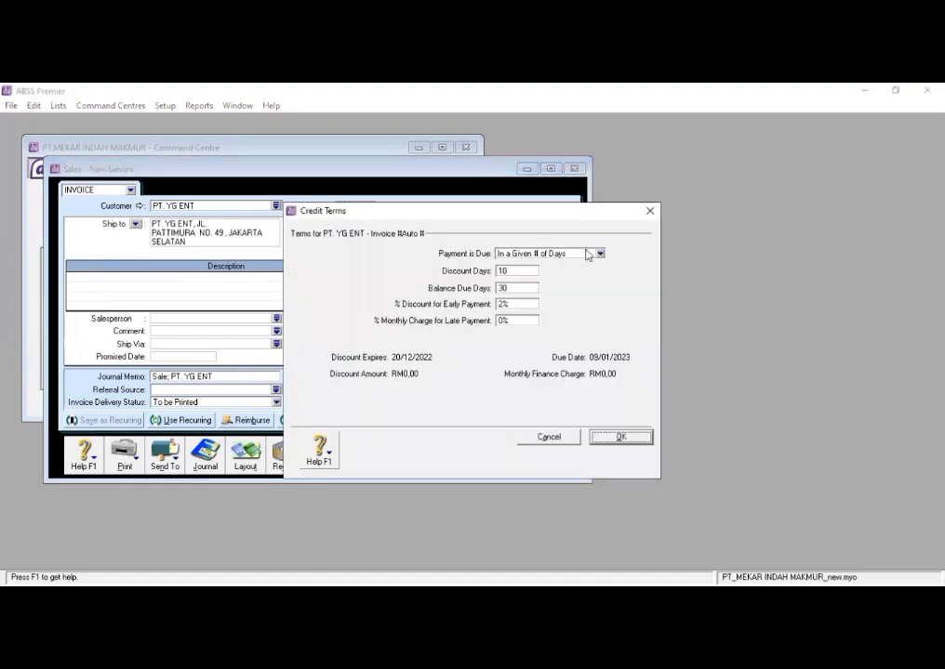
pyautogui.click(598, 255)
pyautogui.click(558, 271)
pyautogui.click(638, 442)
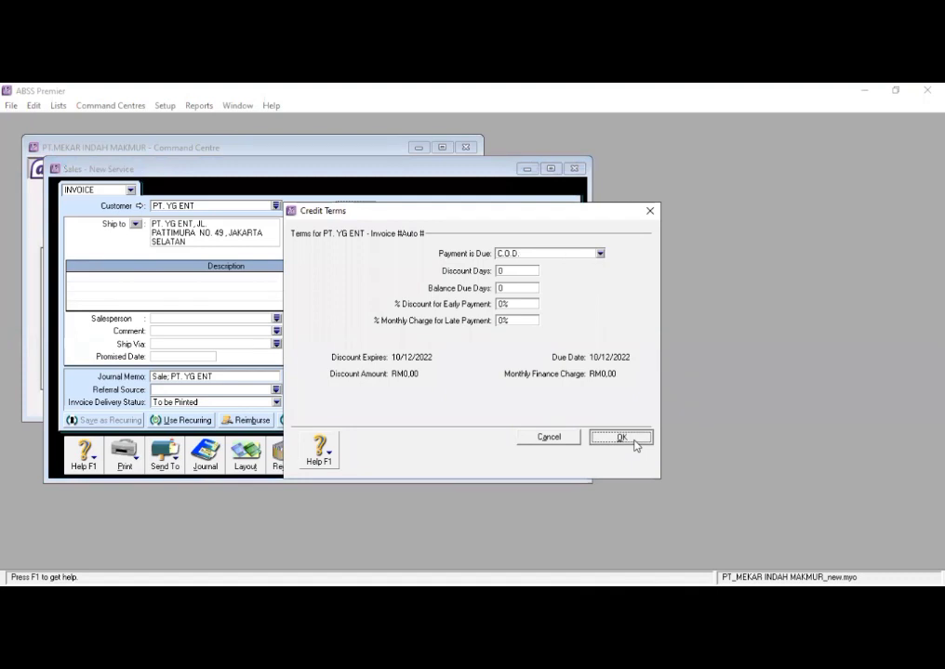
# - Set the invoice number to PNJ-04 and the invoice date to 15/01/2020
pyautogui.click(465, 225)
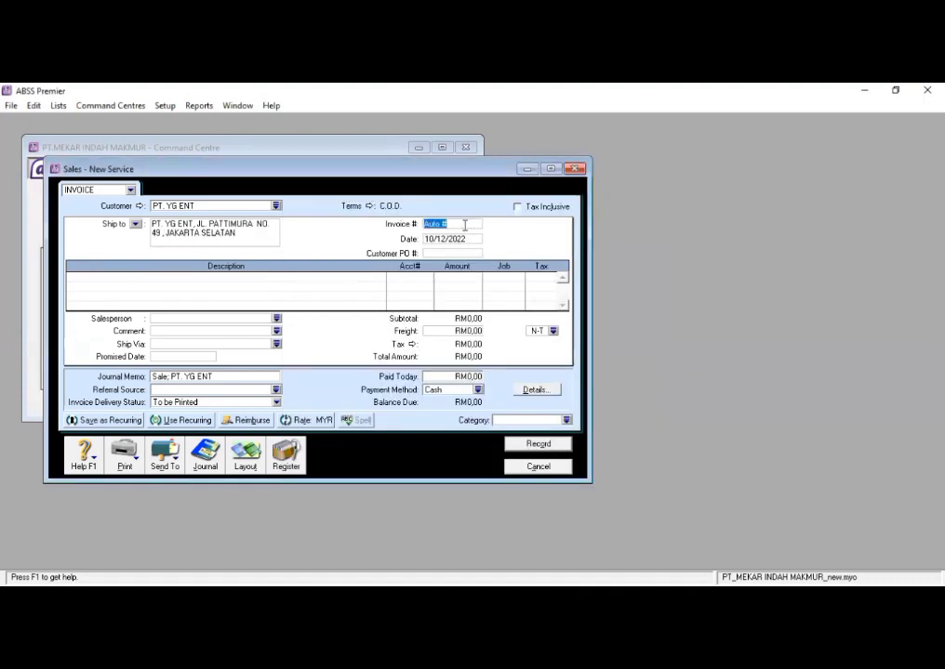
pyautogui.press('BackSpace')
pyautogui.write('PNJ-04')
pyautogui.click(445, 237)
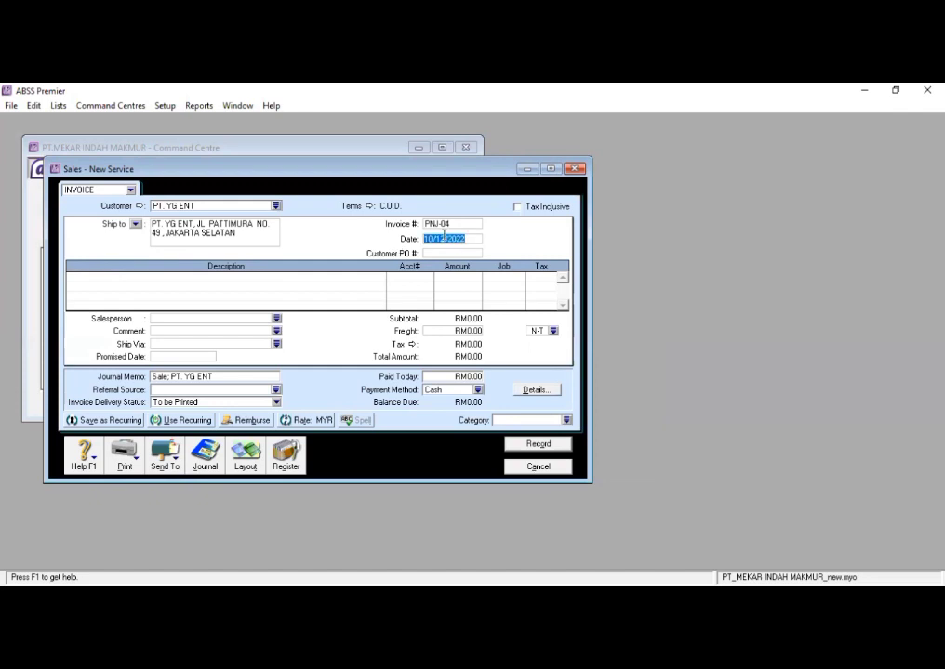
pyautogui.write('15/01/2020')
# - Switch invoice PNJ-04 to the Item layout and enter its date again as 15/01/2020
pyautogui.click(240, 454)
pyautogui.click(338, 328)
pyautogui.click(557, 420)
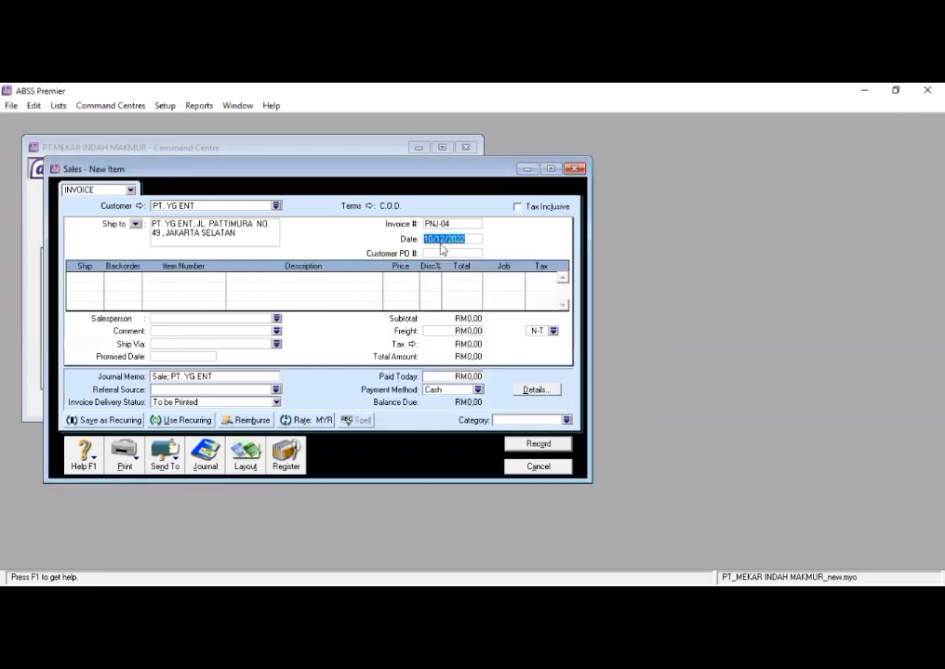
pyautogui.write('15/01/2020')
# - Add an invoice line shipping 8 units of the item paper one
pyautogui.click(84, 276)
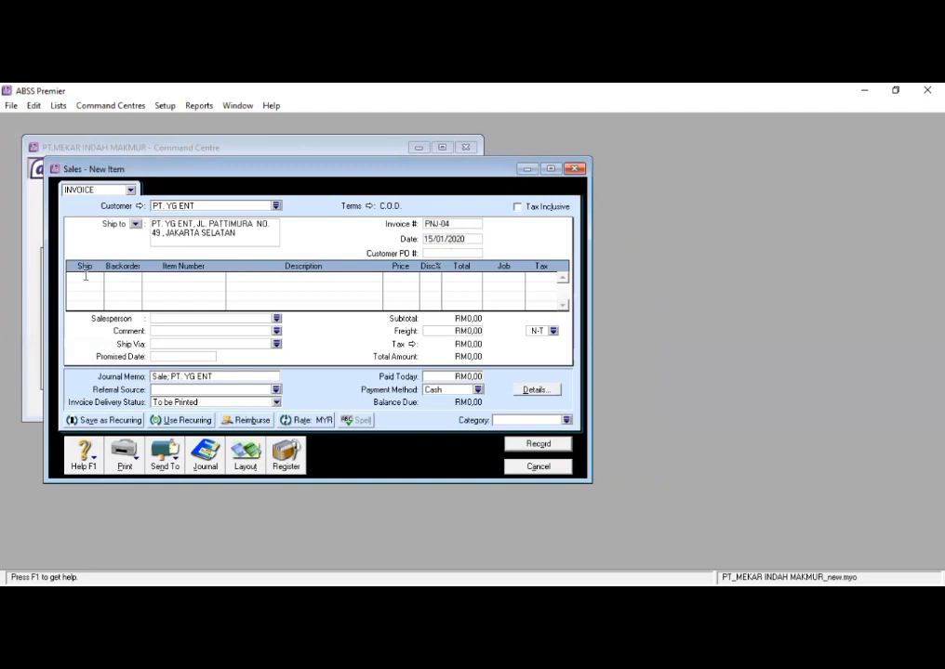
pyautogui.write('8')
pyautogui.press('Tab')
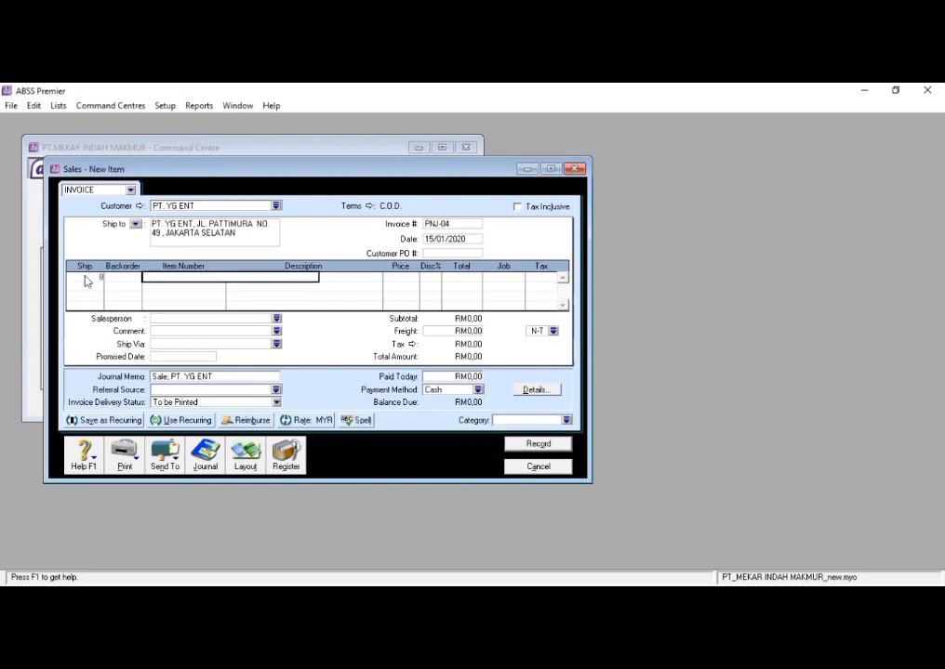
pyautogui.write('Paper one')
pyautogui.press('Tab')
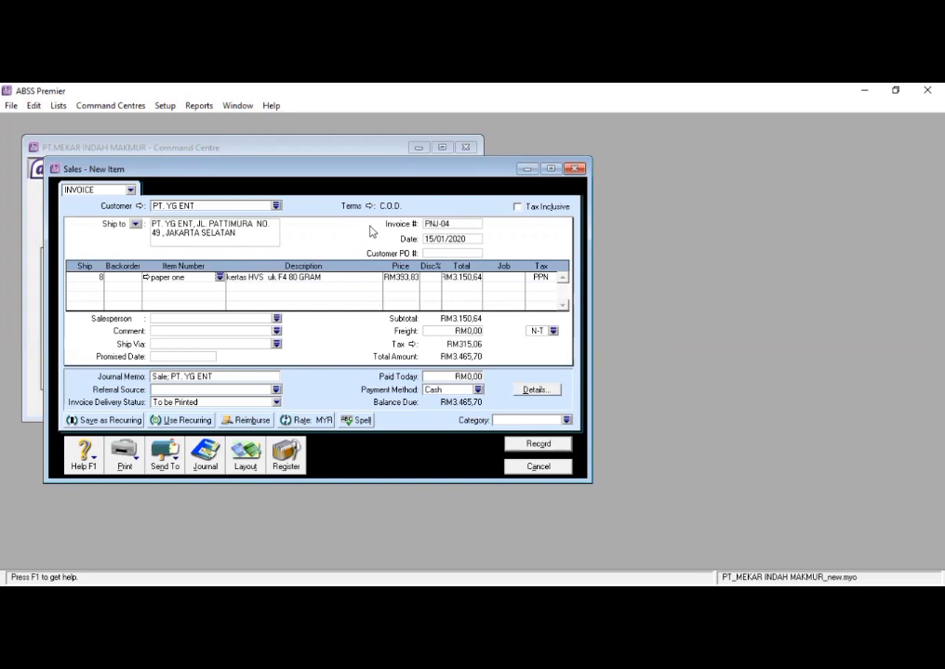
# - Check the price and total of the paper one line and assign job P (PRODUK) to it
pyautogui.click(403, 276)
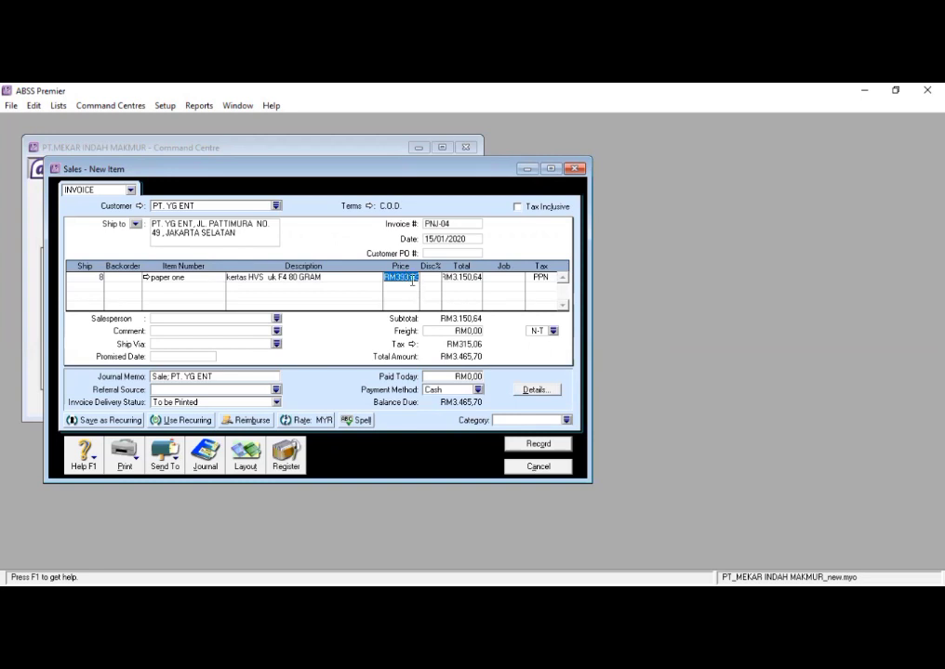
pyautogui.click(412, 279)
pyautogui.click(474, 276)
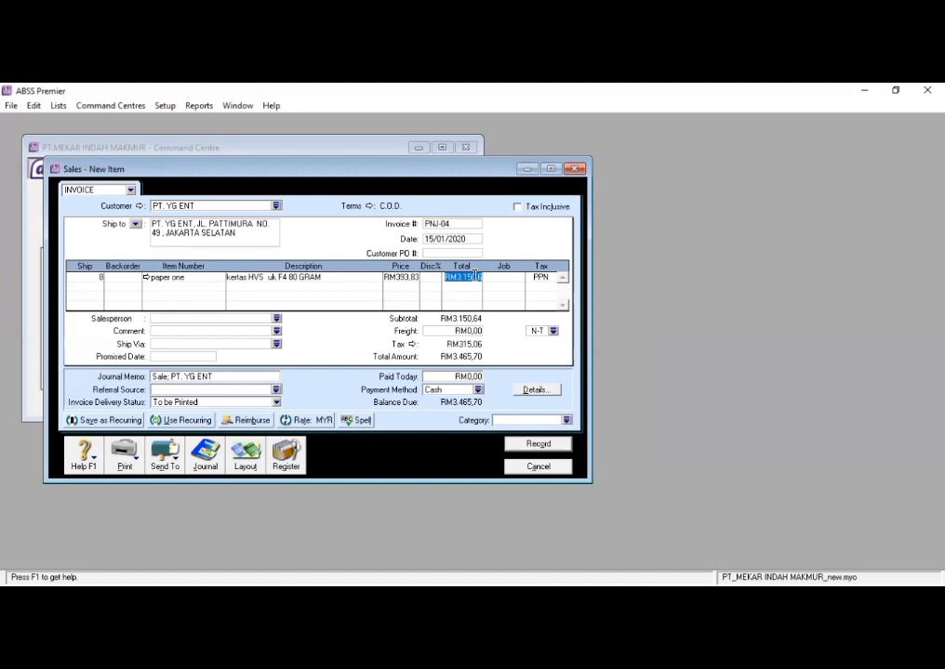
pyautogui.click(510, 279)
pyautogui.click(520, 278)
pyautogui.write('P')
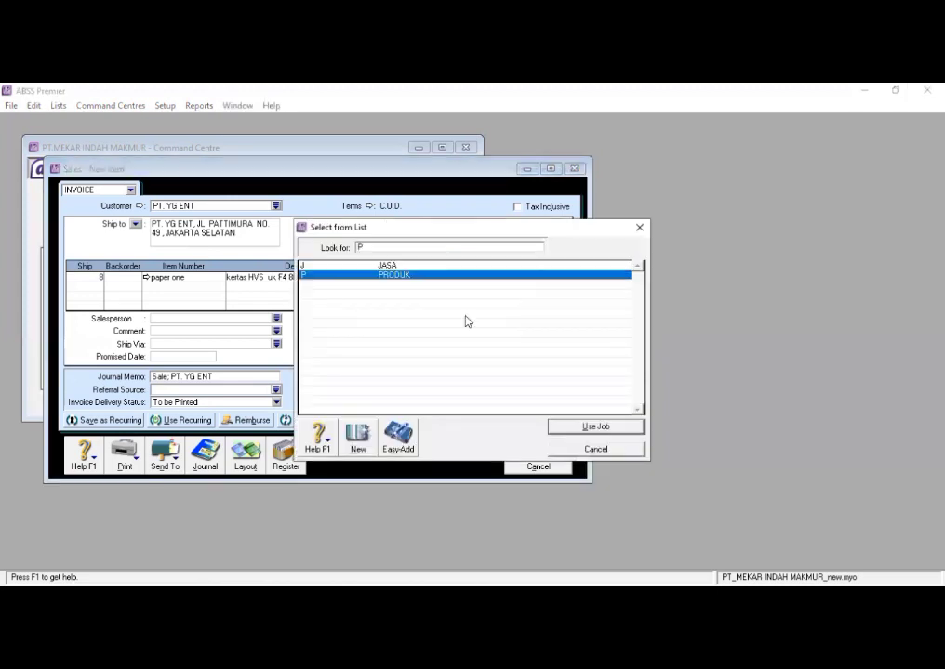
pyautogui.click(583, 426)
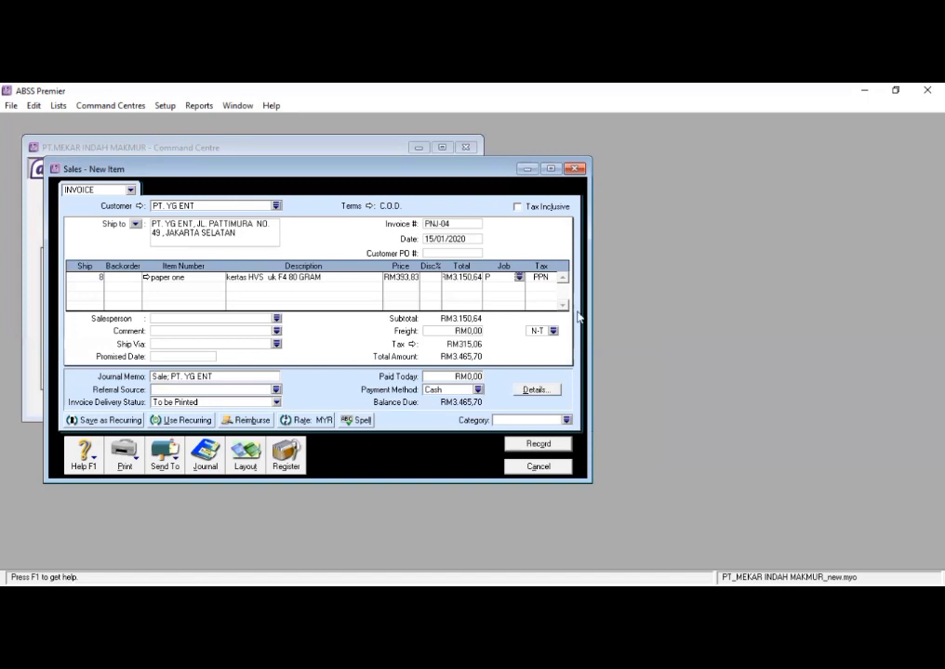
# - Add a second invoice line shipping 4 units of the item boxy
pyautogui.click(93, 278)
pyautogui.click(97, 285)
pyautogui.press('Tab')
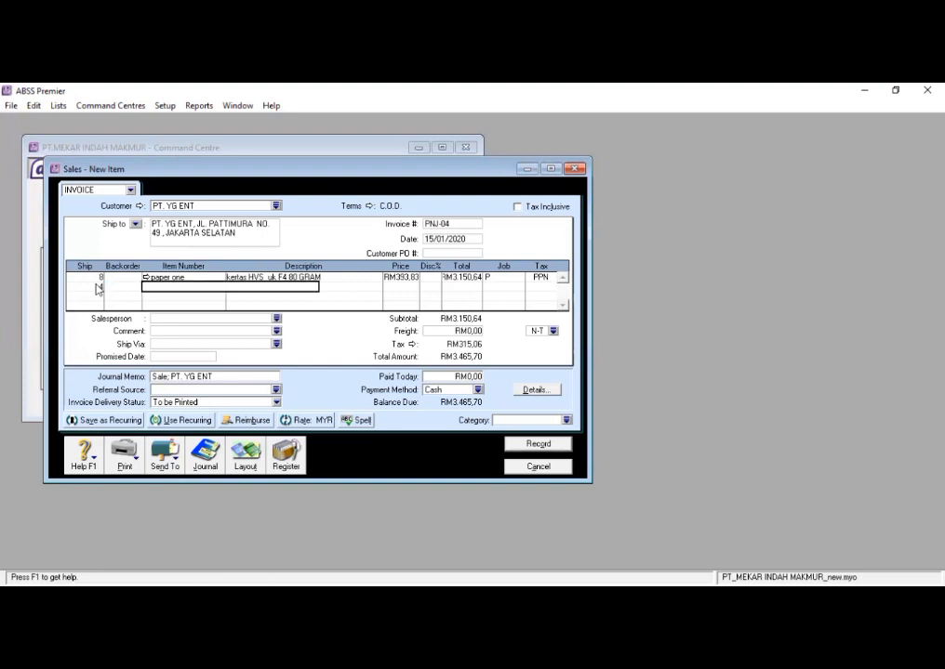
pyautogui.write('bo')
pyautogui.press('Tab')
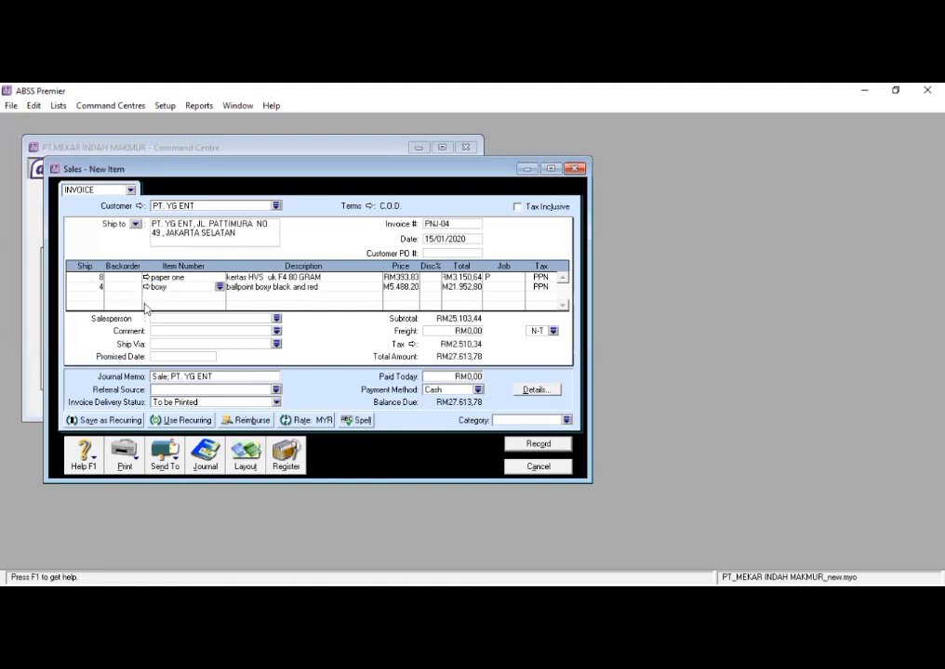
# - Check the price and total of the boxy line and assign job P to it
pyautogui.click(395, 286)
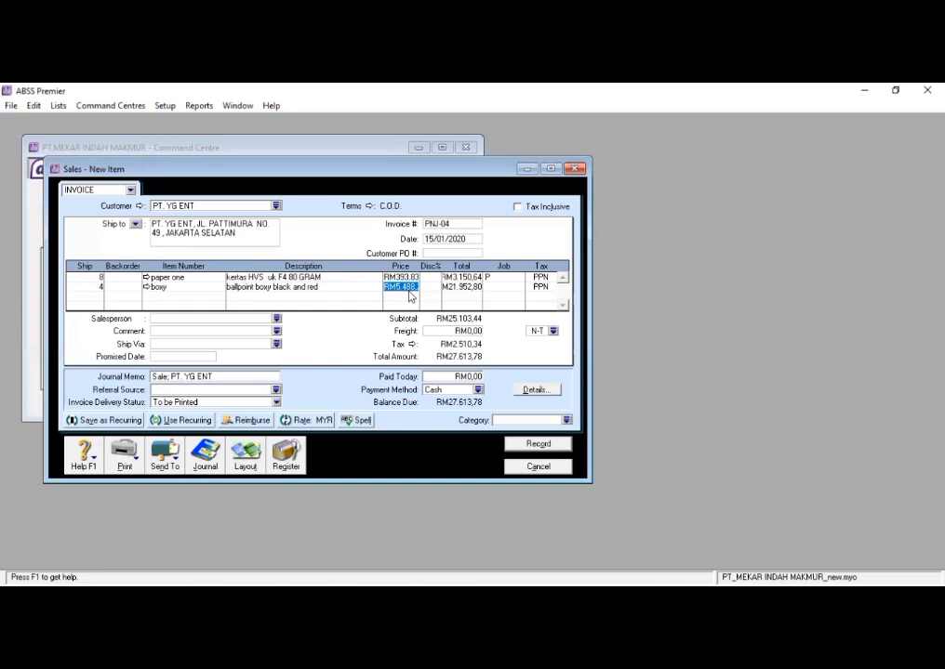
pyautogui.click(461, 288)
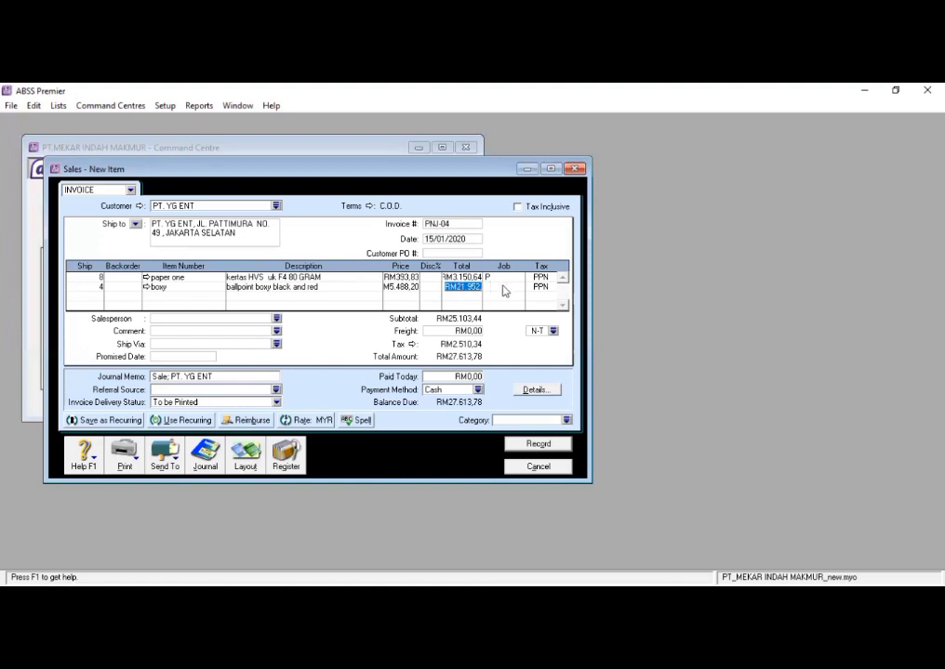
pyautogui.click(503, 287)
pyautogui.write('P')
pyautogui.press('Tab')
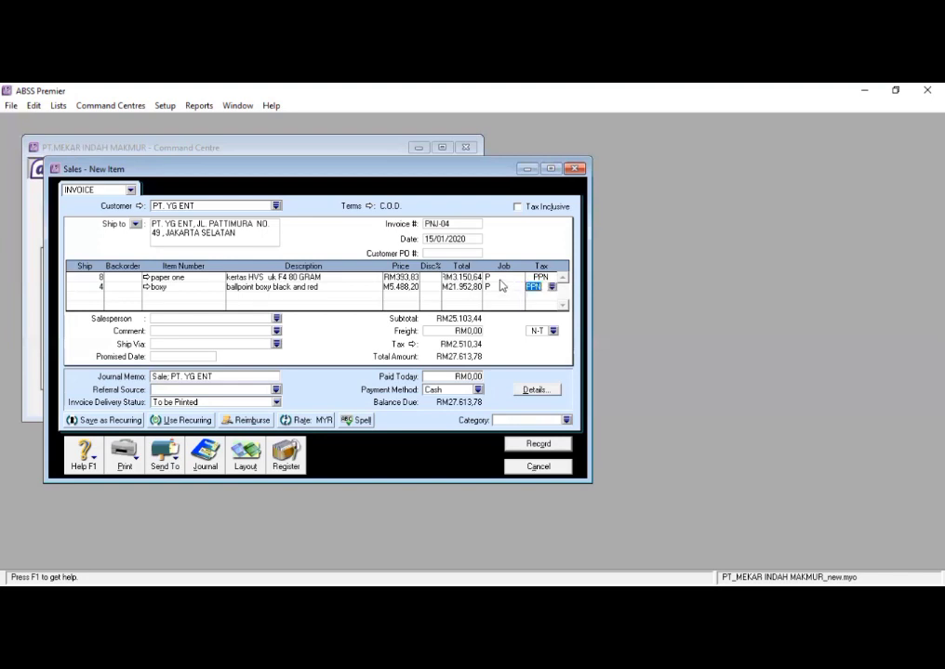
# - Record invoice PNJ-04 and close the sales entry window
pyautogui.click(530, 444)
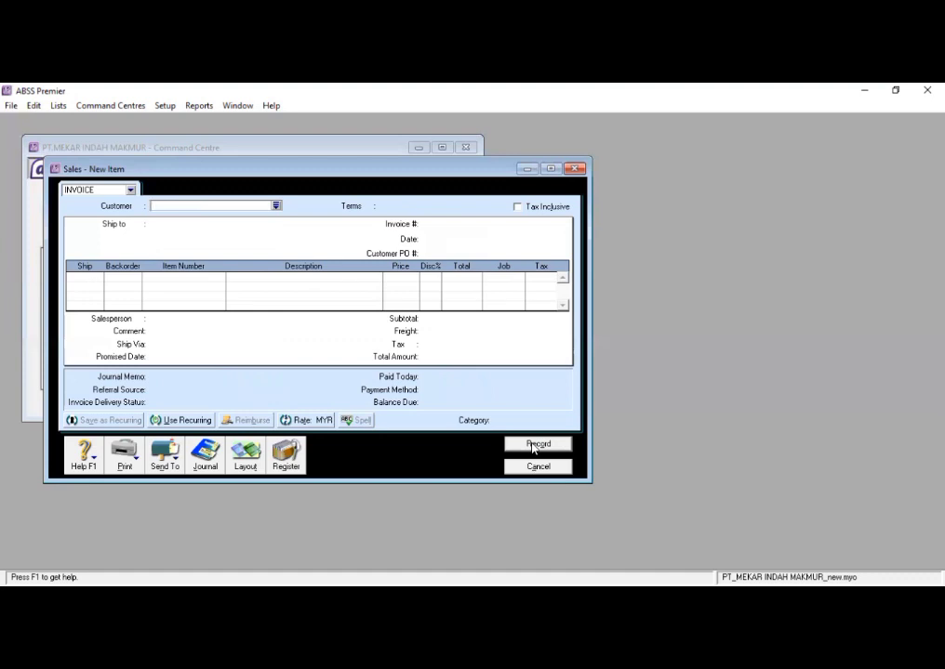
pyautogui.click(533, 468)
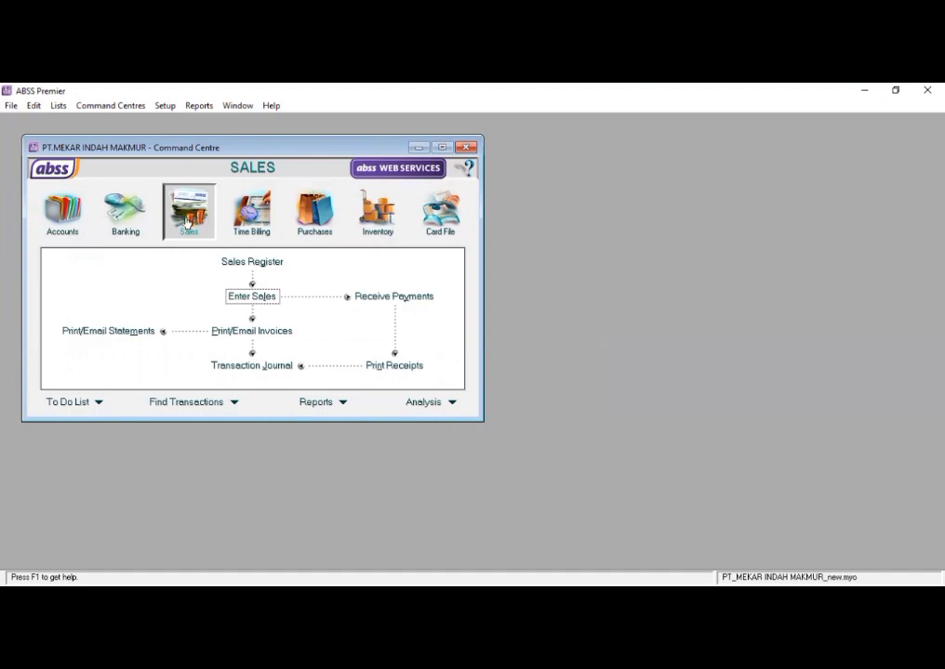
# - Show the sales transaction journal from 15/01/2020 and examine the postings of invoice PNJ-04
pyautogui.click(262, 367)
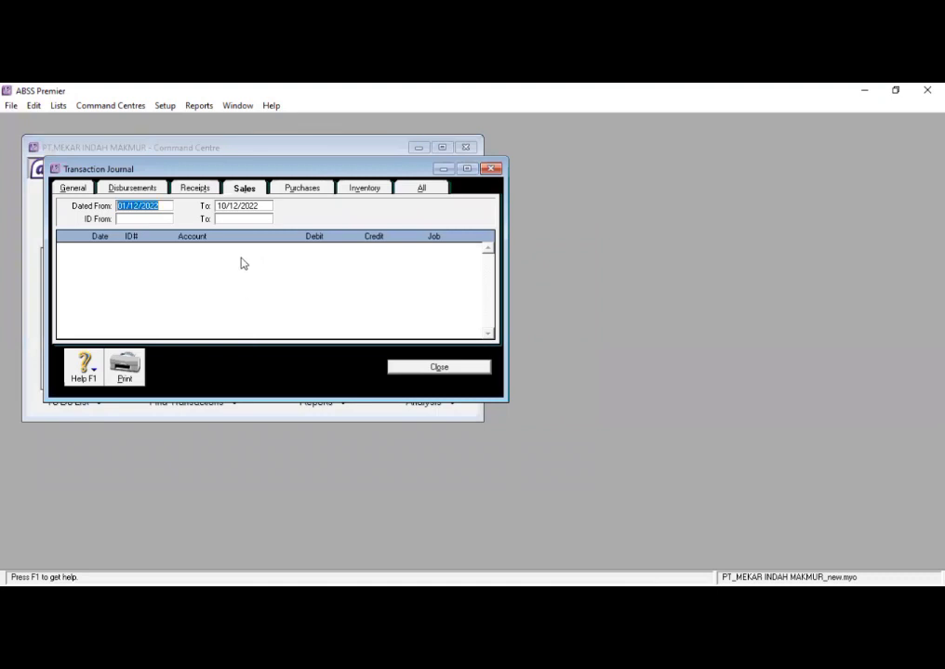
pyautogui.click(257, 212)
pyautogui.click(160, 208)
pyautogui.press('BackSpace')
pyautogui.press('BackSpace')
pyautogui.press('BackSpace')
pyautogui.press('BackSpace')
pyautogui.press('BackSpace')
pyautogui.press('BackSpace')
pyautogui.press('BackSpace')
pyautogui.press('BackSpace')
pyautogui.press('BackSpace')
pyautogui.press('BackSpace')
pyautogui.write('15/01/2020')
pyautogui.click(239, 206)
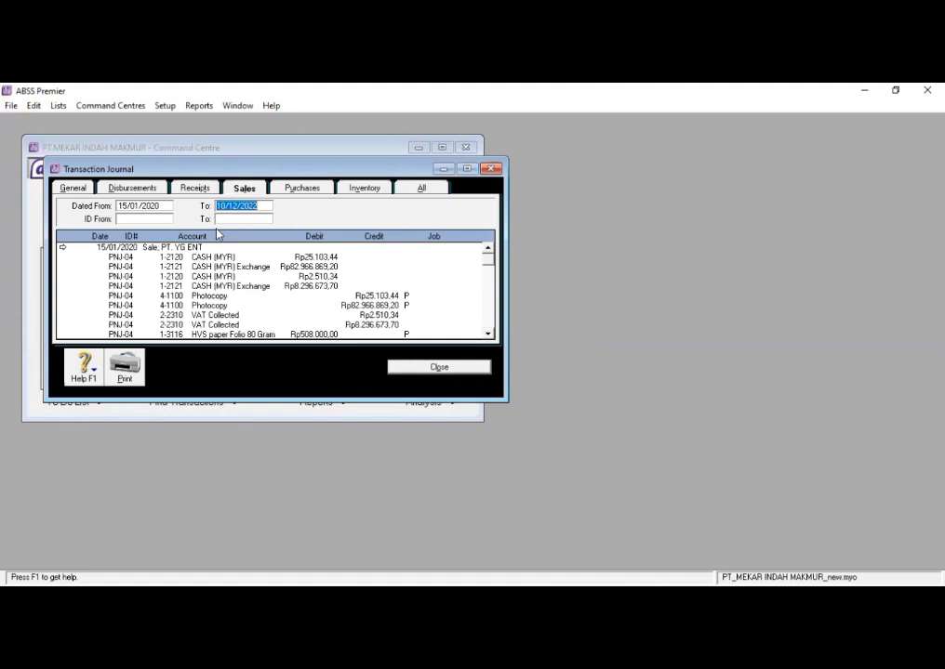
pyautogui.scroll(-5, 142, 254)
pyautogui.scroll(5, 142, 255)
pyautogui.scroll(-2, 297, 284)
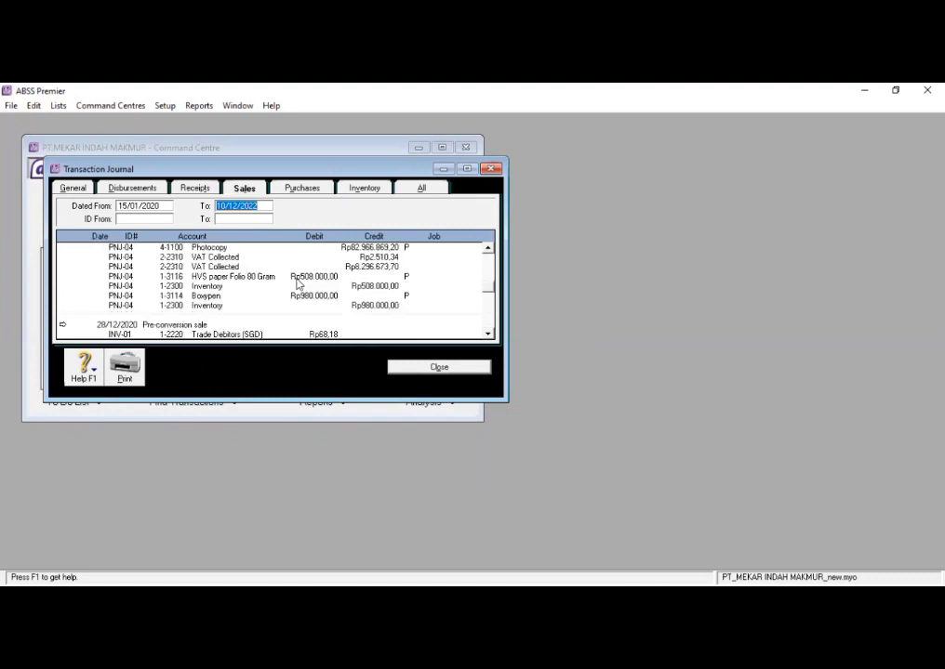
pyautogui.scroll(-2, 297, 284)
pyautogui.scroll(5, 301, 286)
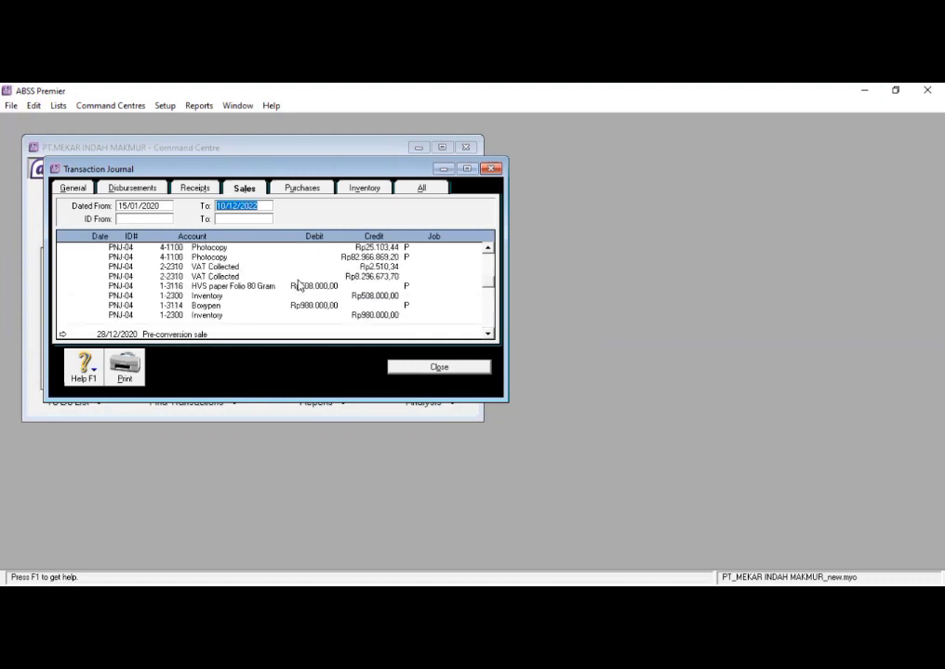
# - Close the transaction journal and start a new purchase entry of type BILL
pyautogui.click(420, 368)
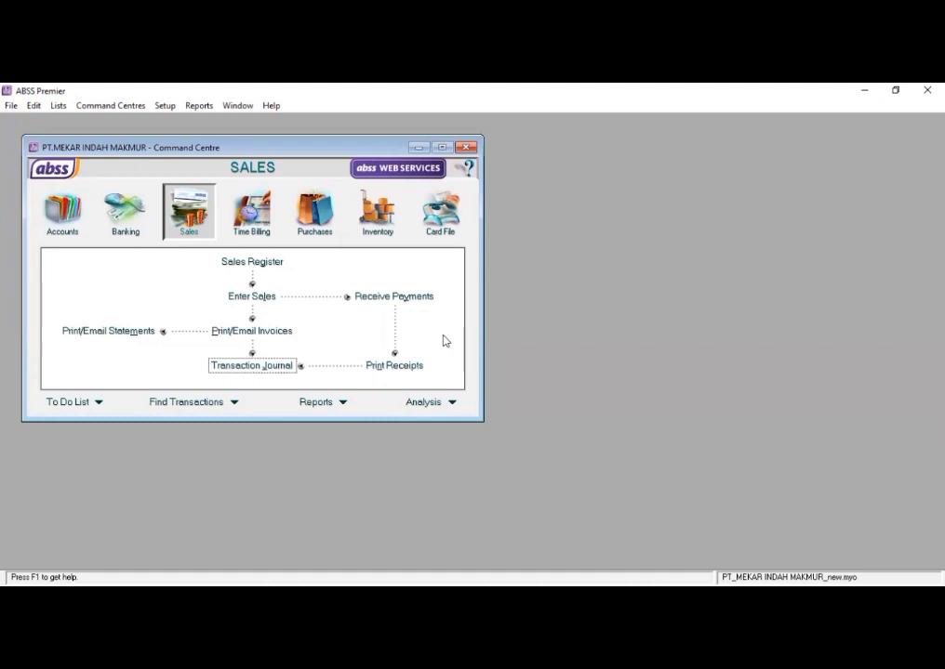
pyautogui.click(317, 219)
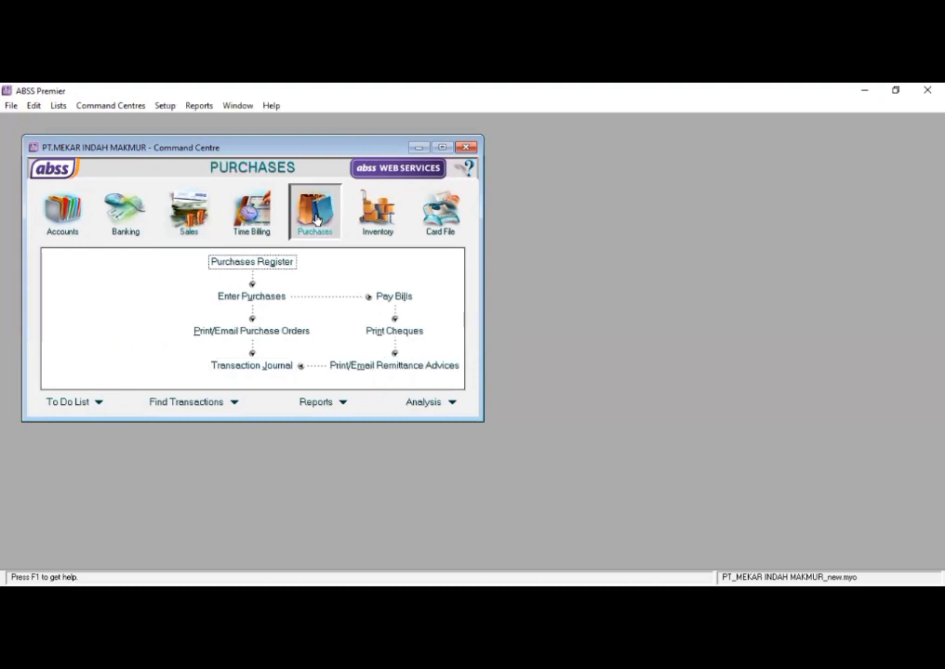
pyautogui.click(258, 297)
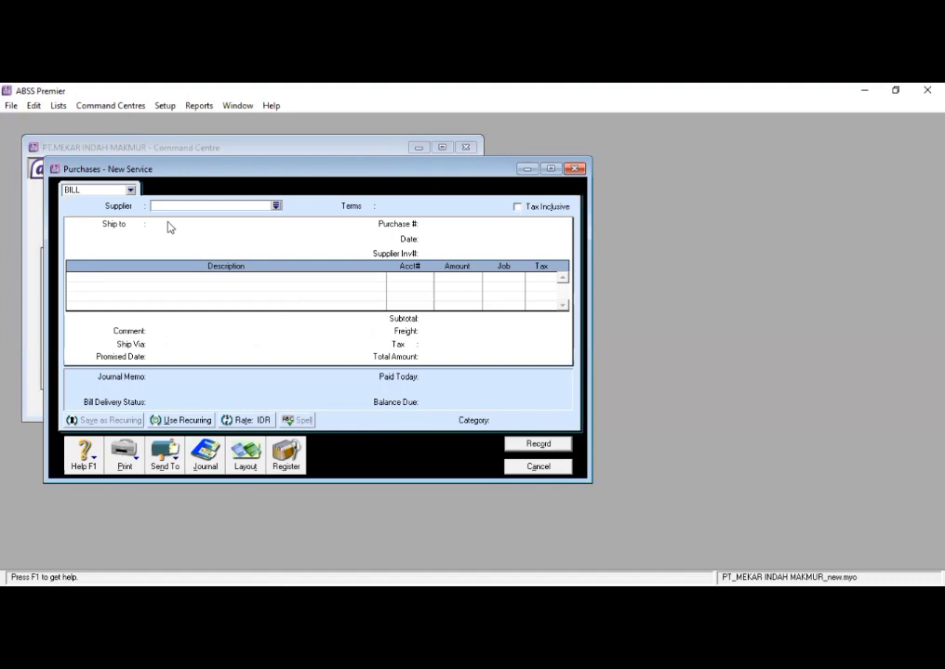
pyautogui.click(130, 191)
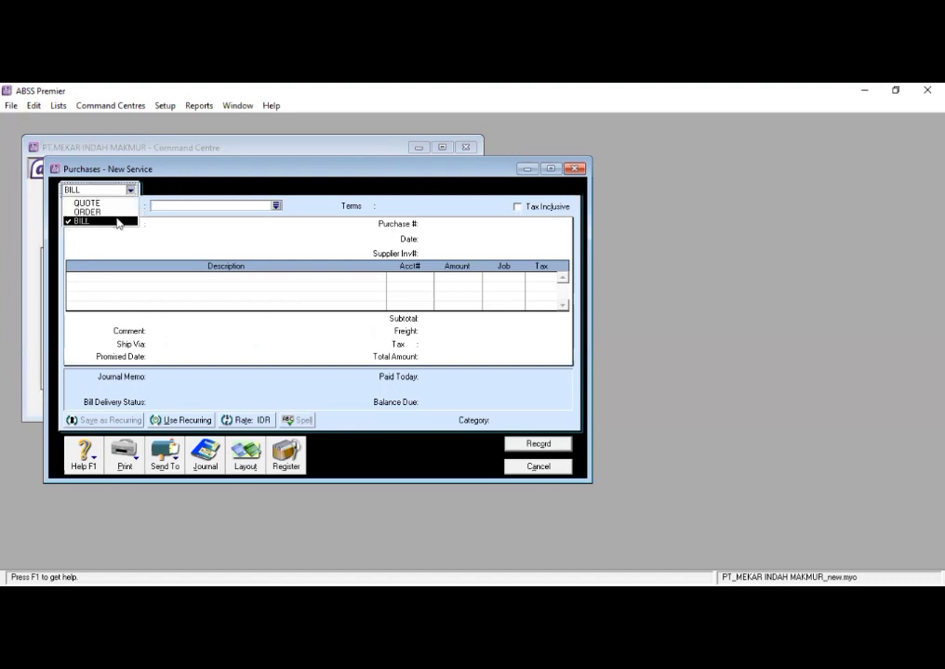
pyautogui.click(118, 223)
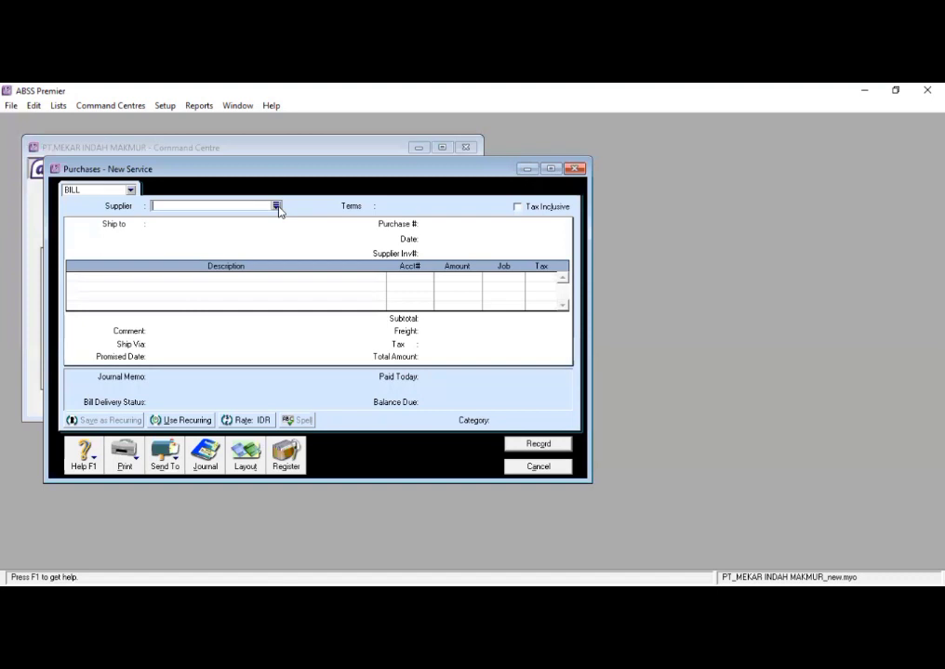
# - Change the purchase bill's layout from Service to Item
pyautogui.click(277, 207)
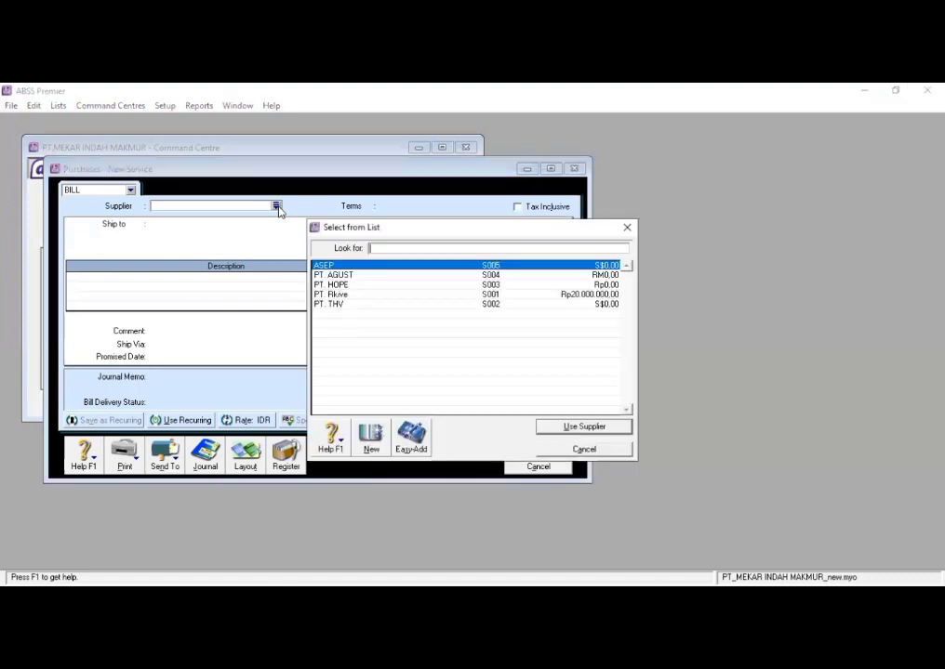
pyautogui.click(566, 450)
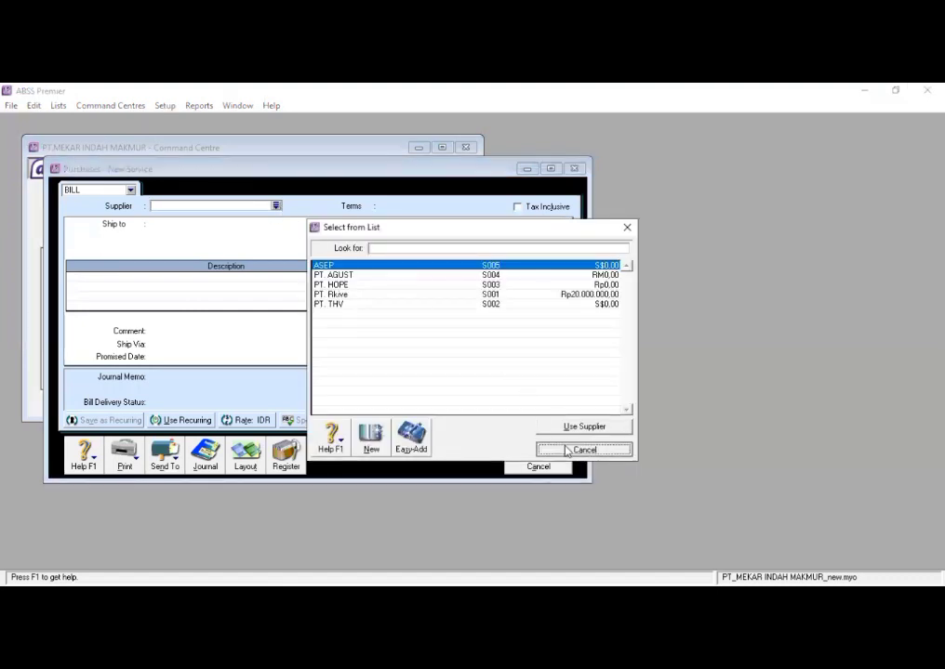
pyautogui.click(245, 454)
pyautogui.click(340, 328)
pyautogui.click(565, 420)
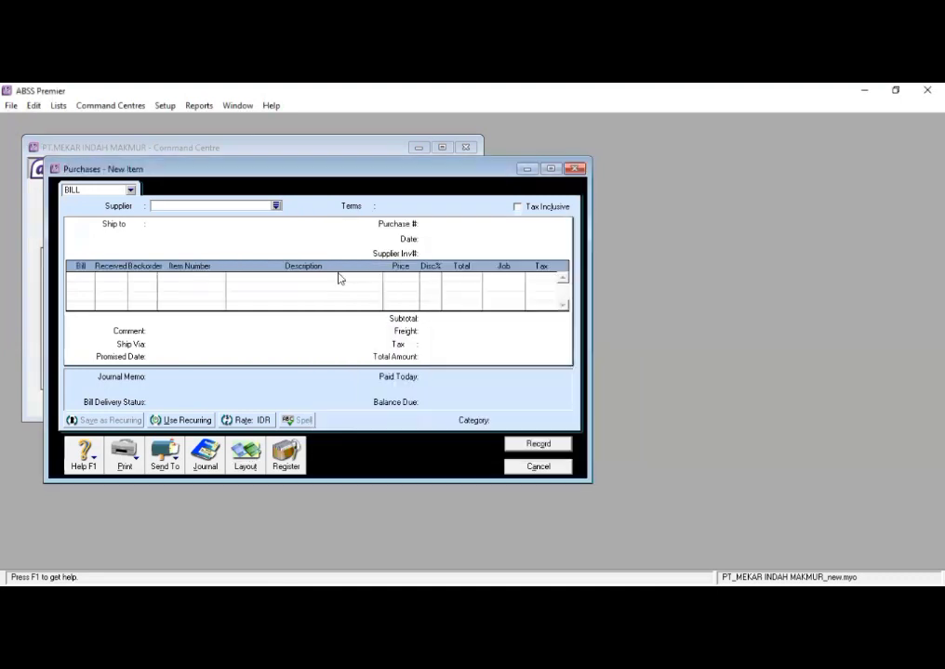
# - Select PT. Rkive as supplier on the Item layout and check the supplier's credit terms
pyautogui.click(276, 205)
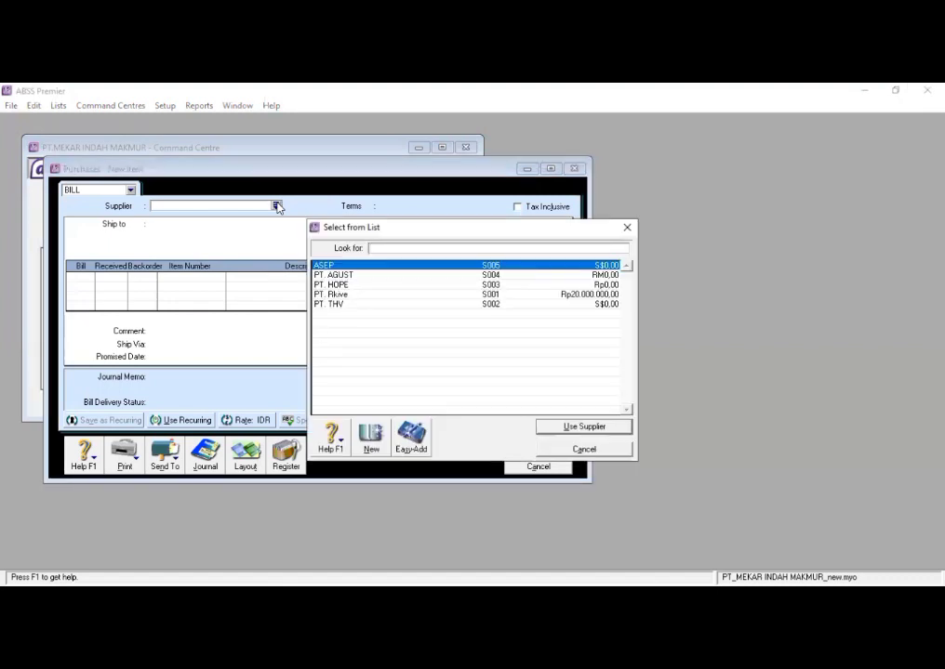
pyautogui.click(353, 294)
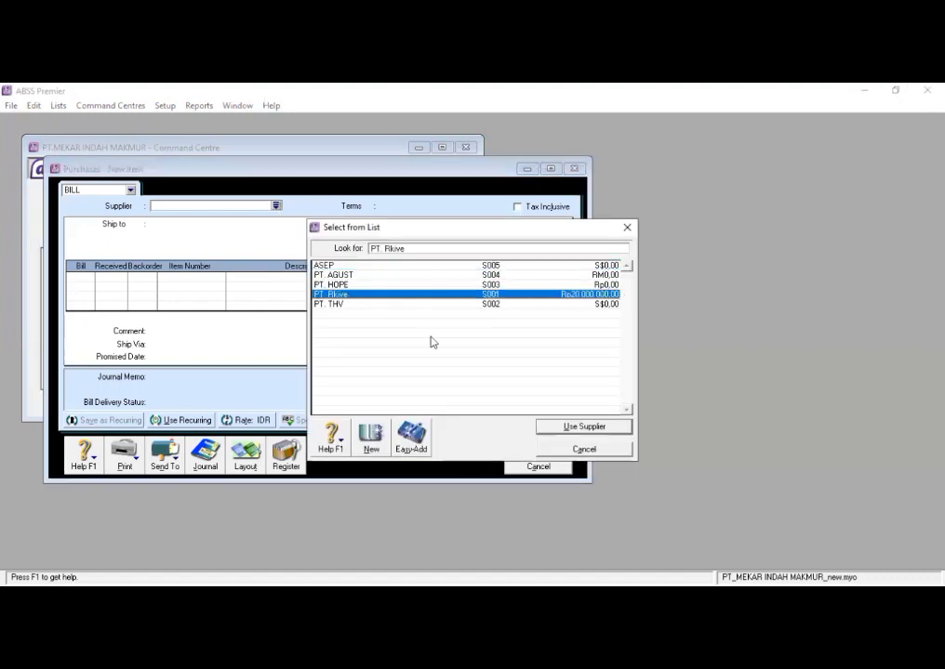
pyautogui.click(544, 426)
pyautogui.click(245, 461)
pyautogui.click(351, 329)
pyautogui.click(551, 422)
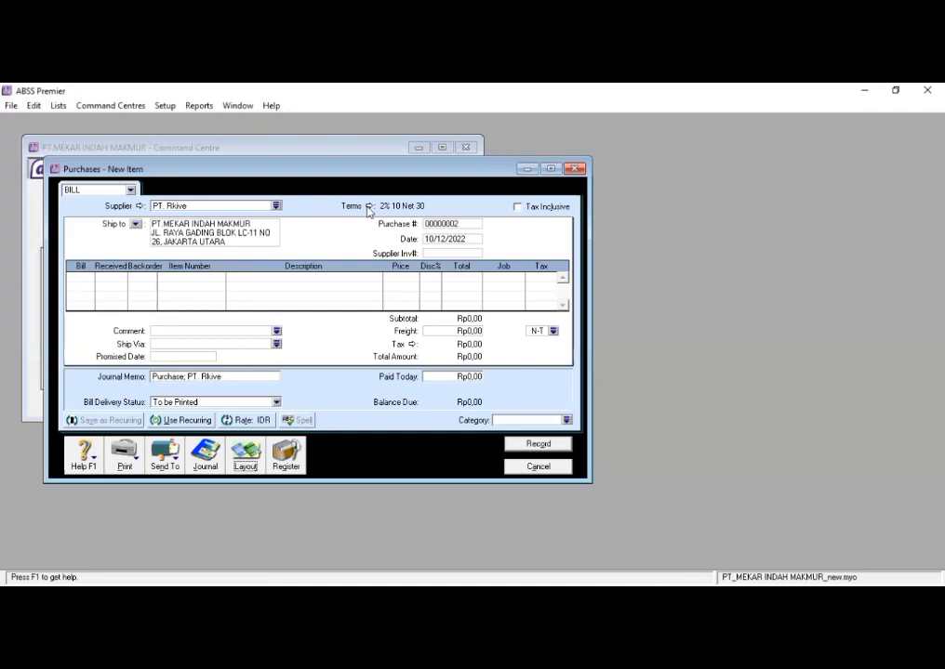
pyautogui.click(368, 206)
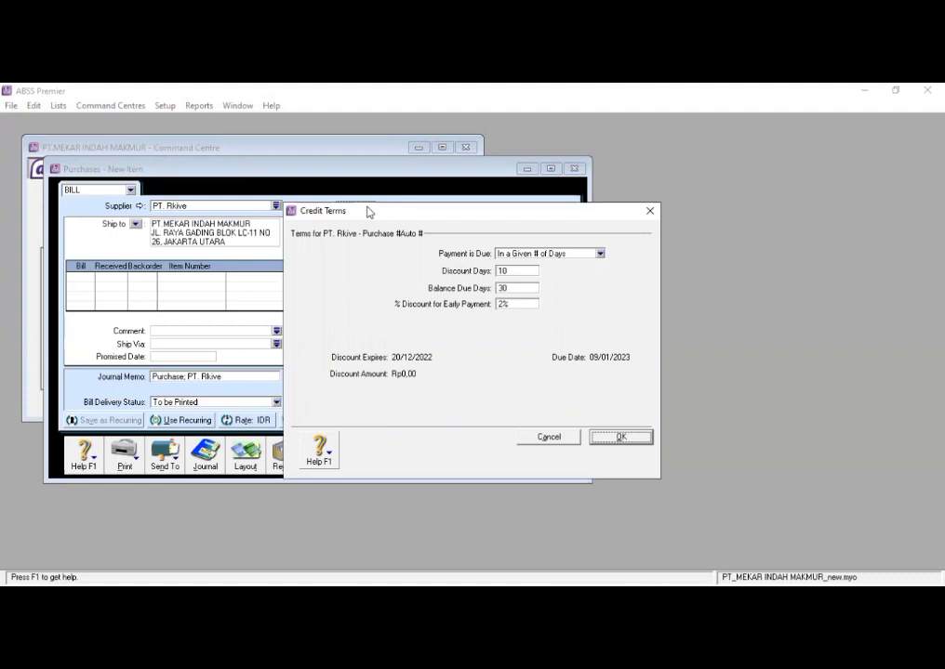
pyautogui.click(606, 445)
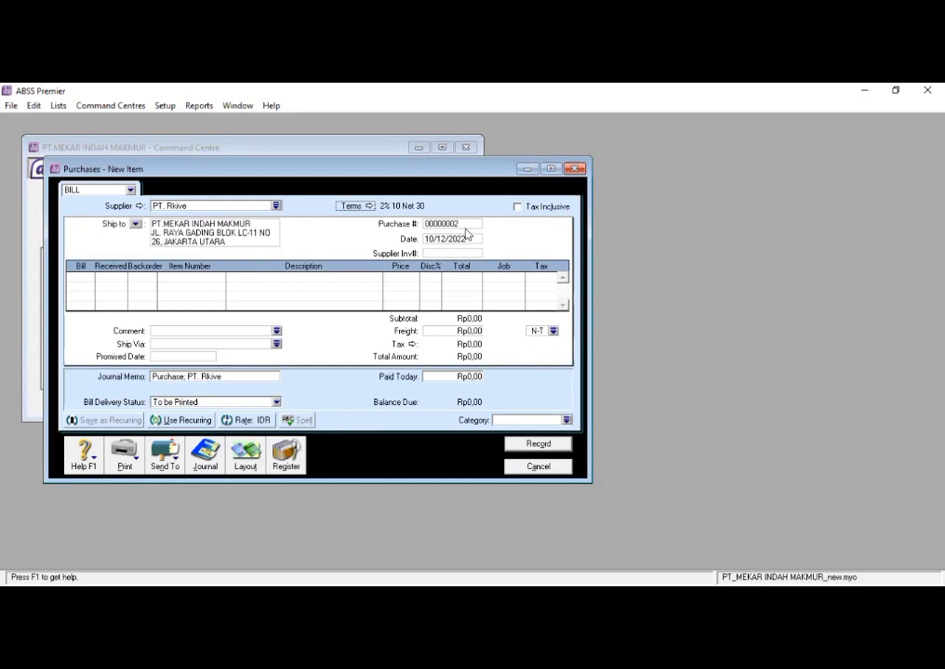
# - Set the purchase number to PMB-01 and the bill date to 03/01/2020
pyautogui.click(463, 222)
pyautogui.write('PMB-01')
pyautogui.click(473, 238)
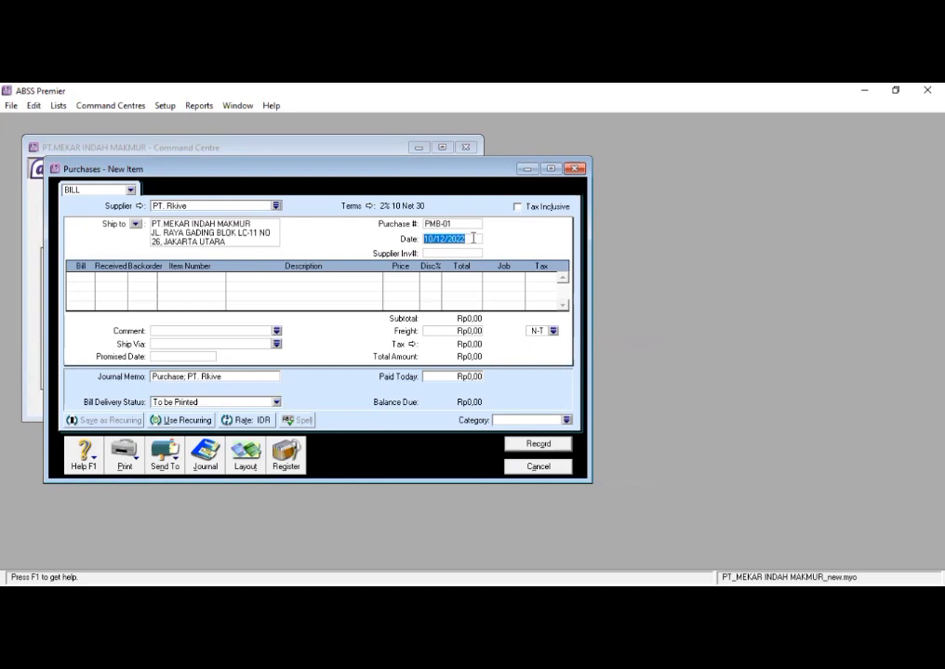
pyautogui.write('03/01/2020')
# - Add a bill line for 10 units of the item Max at a price of 145000
pyautogui.click(73, 277)
pyautogui.write('10')
pyautogui.press('Tab')
pyautogui.press('Tab')
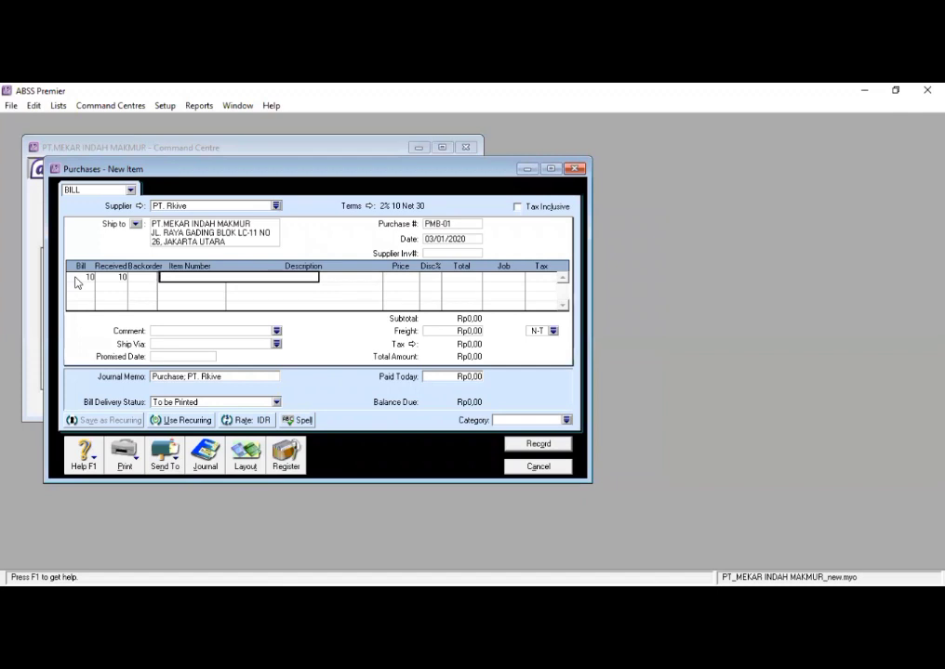
pyautogui.write('Max')
pyautogui.press('Tab')
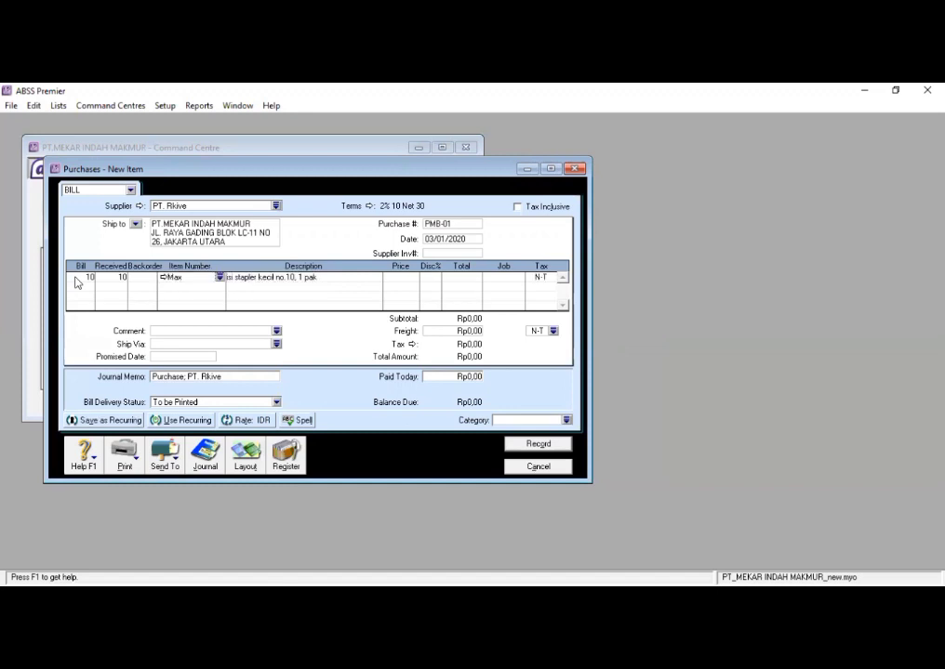
pyautogui.click(407, 279)
pyautogui.write('145000')
pyautogui.press('Tab')
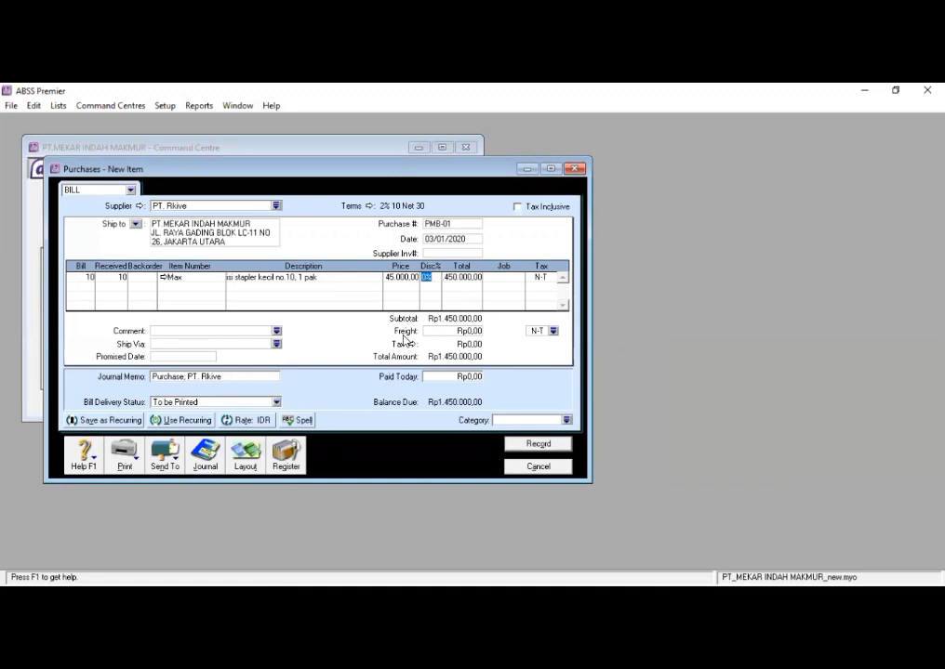
pyautogui.press('Tab')
# - Assign job P and tax code PPN to the Max line
pyautogui.click(518, 277)
pyautogui.write('P')
pyautogui.doubleClick(540, 279)
pyautogui.click(549, 279)
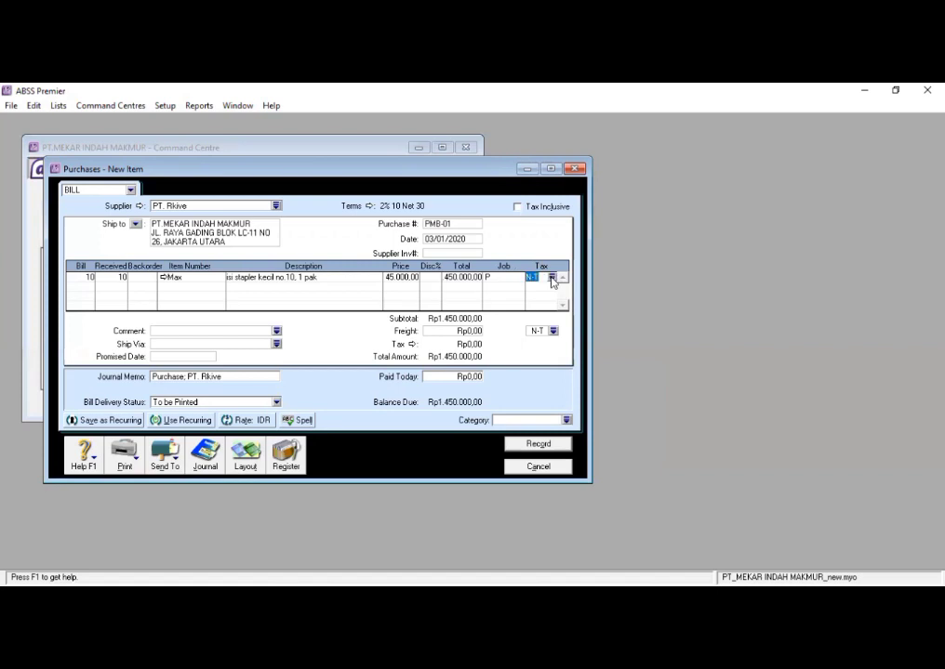
pyautogui.click(551, 278)
pyautogui.click(586, 427)
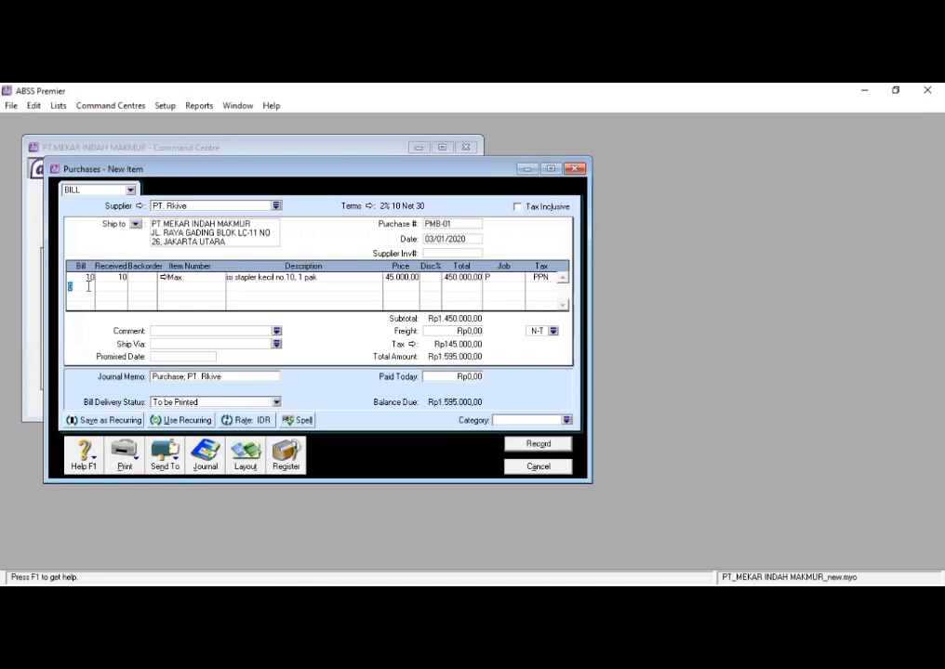
# - Add a second bill line for 7 units of the item boxy at a price of 245000
pyautogui.write('7')
pyautogui.press('Tab')
pyautogui.press('Tab')
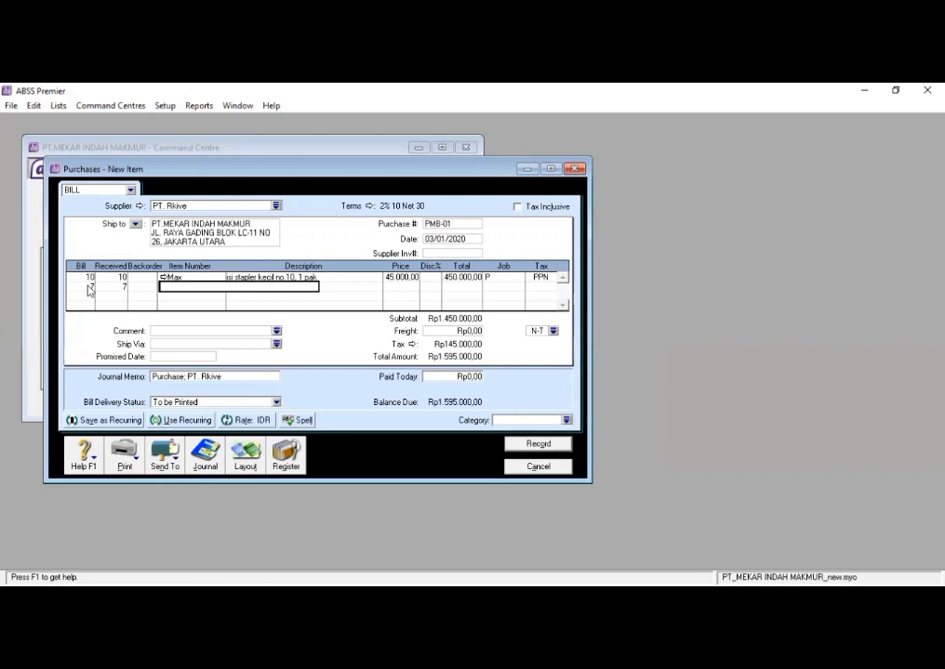
pyautogui.write('boxy')
pyautogui.press('Tab')
pyautogui.press('Tab')
pyautogui.press('Tab')
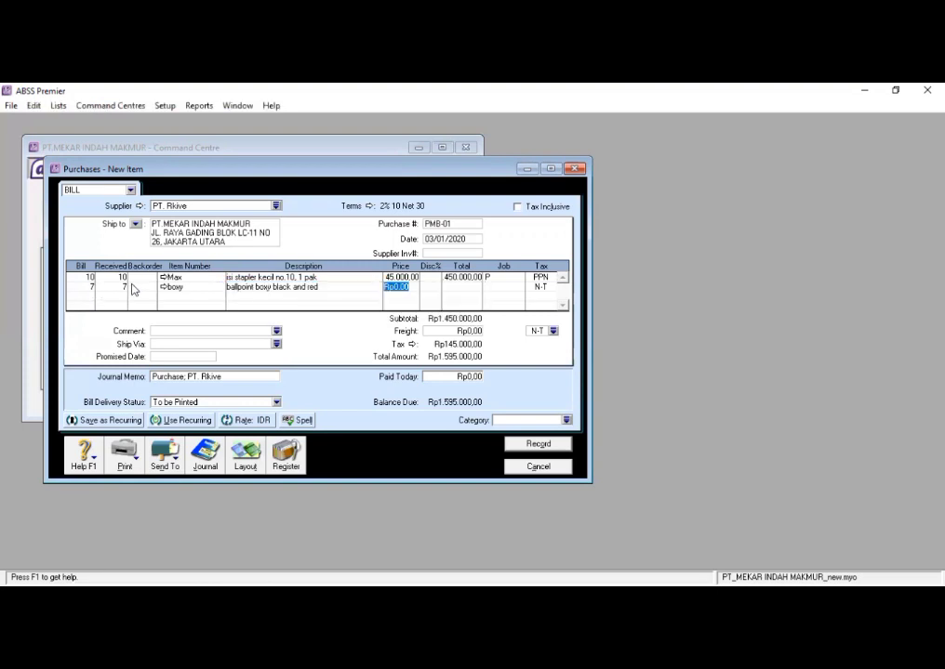
pyautogui.write('245000')
pyautogui.press('Tab')
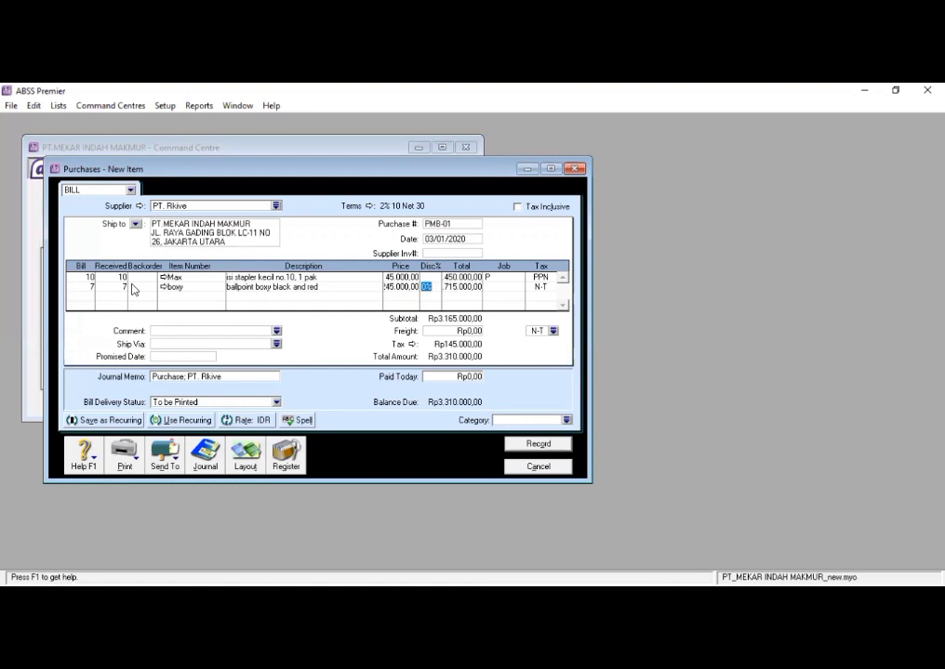
# - Assign job P and tax code PPN to the boxy line
pyautogui.press('Tab')
pyautogui.press('Tab')
pyautogui.write('P')
pyautogui.press('Tab')
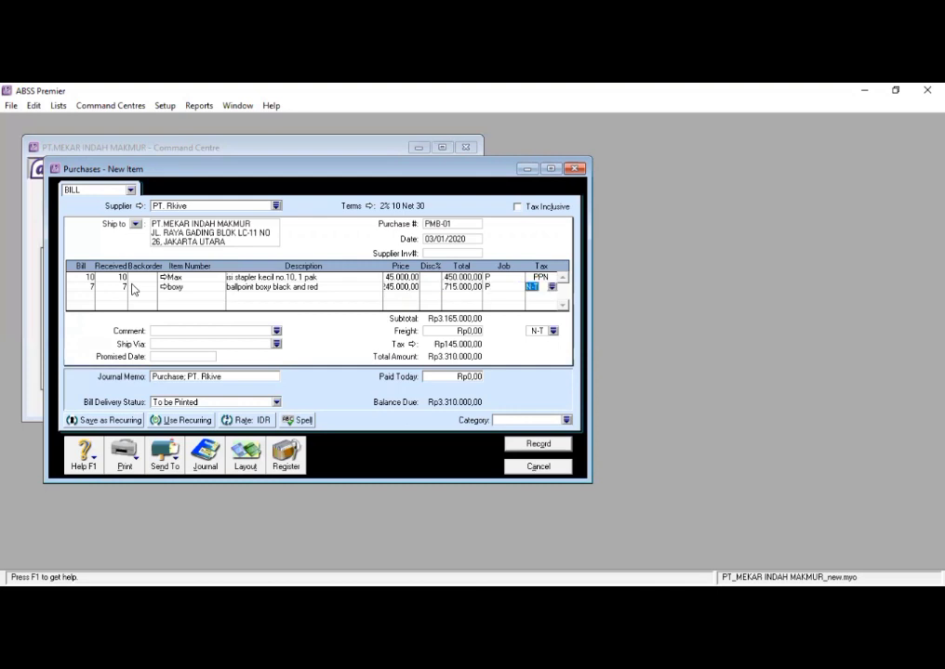
pyautogui.click(551, 287)
pyautogui.write('PPN')
pyautogui.click(590, 426)
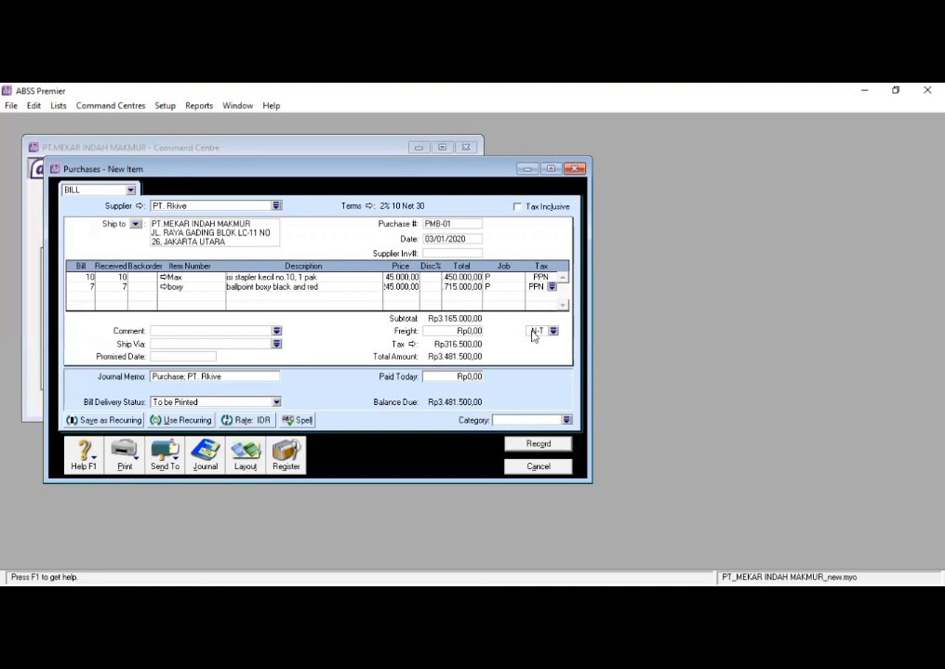
# - Record purchase bill PMB-01 and close the purchase entry window
pyautogui.click(524, 444)
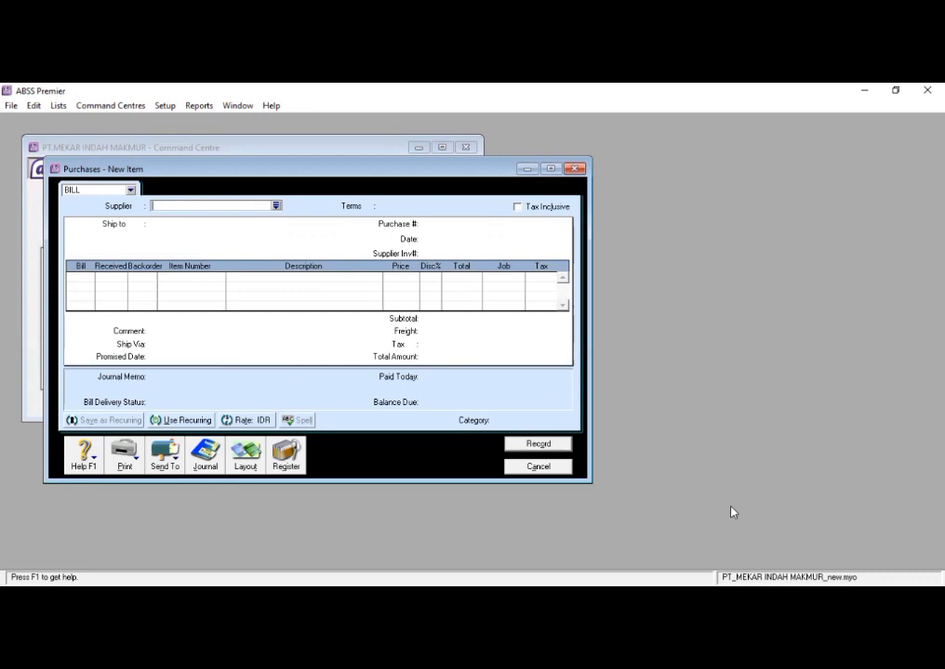
pyautogui.hotkey('ctrl', 'r')
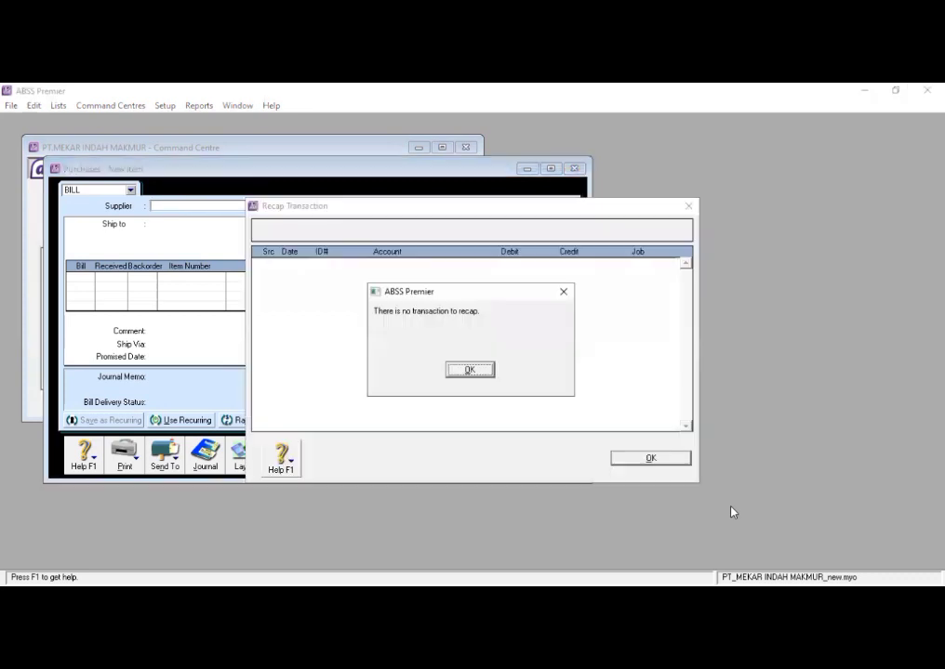
pyautogui.click(566, 292)
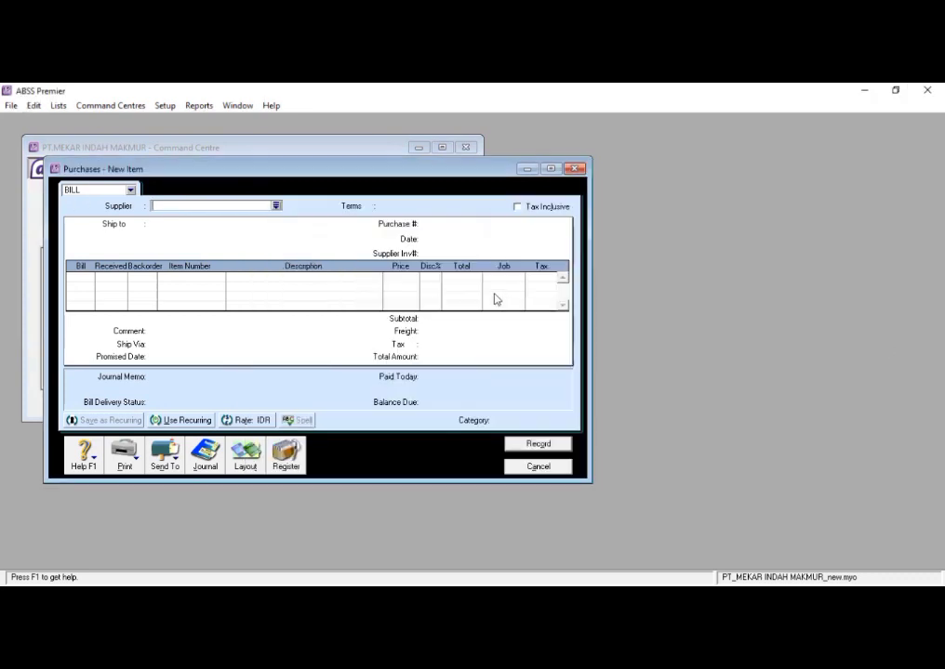
pyautogui.click(537, 469)
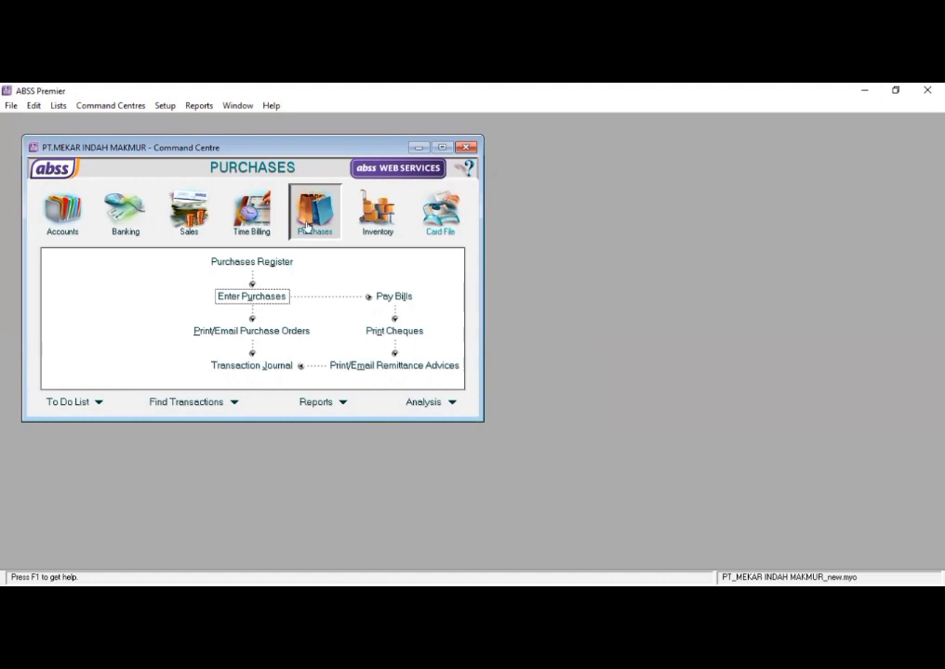
# - Start another purchase bill and select PT. AGUST as its supplier
pyautogui.click(251, 296)
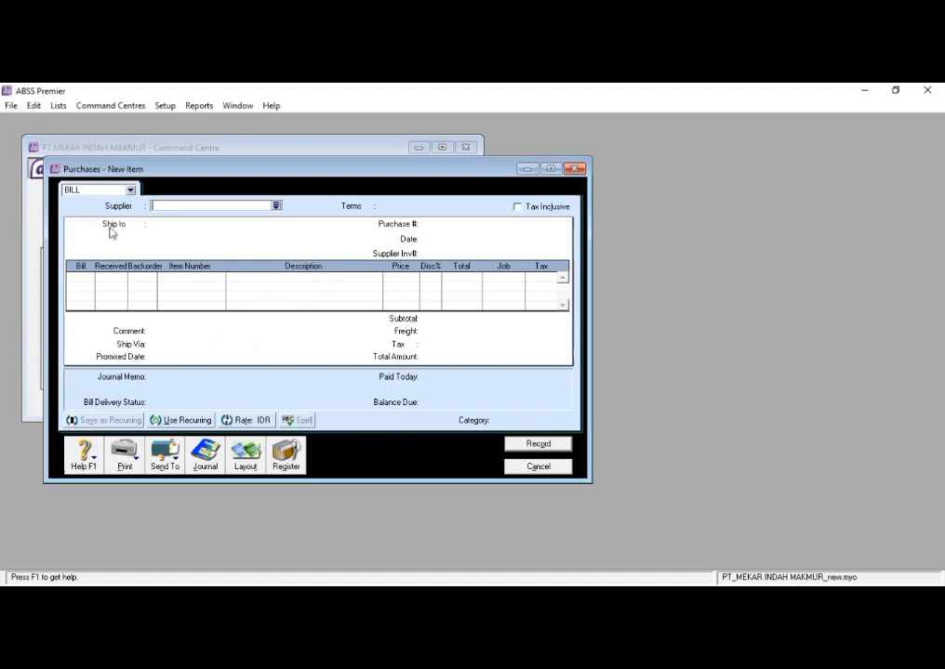
pyautogui.click(523, 210)
pyautogui.click(241, 465)
pyautogui.click(544, 420)
pyautogui.press('Tab')
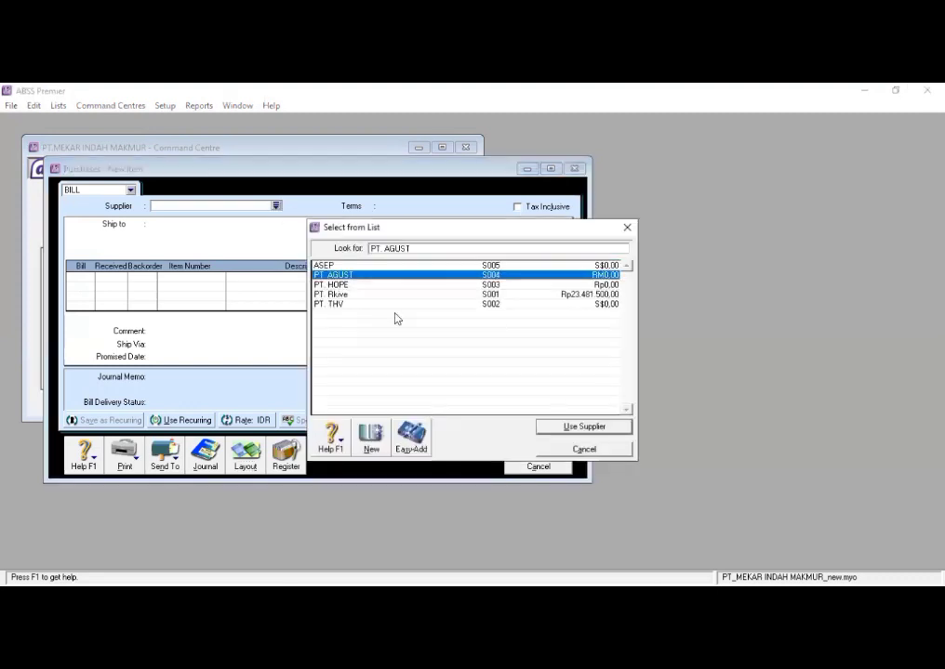
pyautogui.click(573, 432)
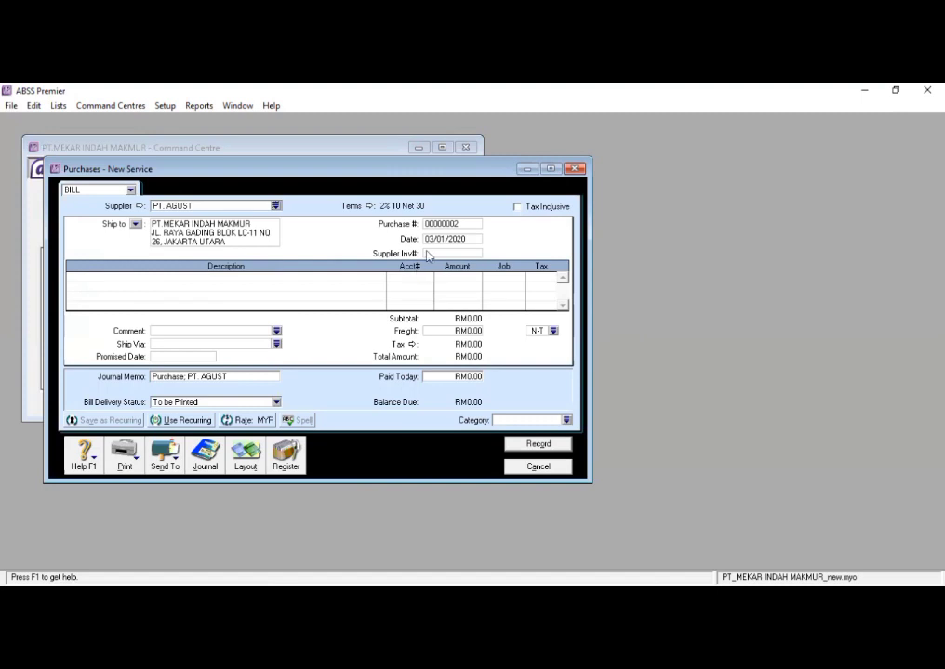
# - Set the bill's credit terms to Day of Month after EOM with the 30th as the discount date
pyautogui.click(448, 224)
pyautogui.click(351, 205)
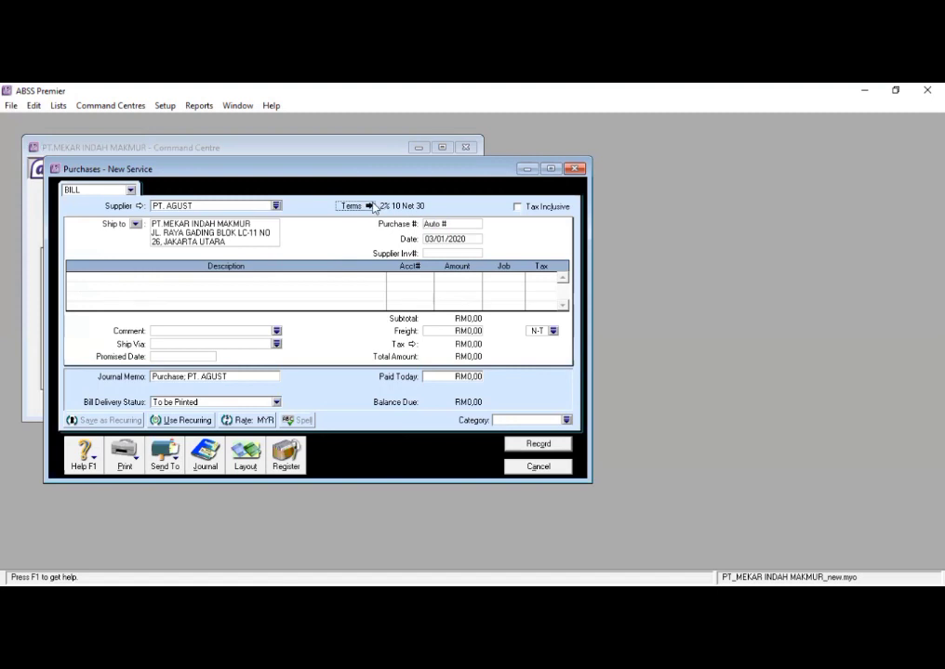
pyautogui.click(617, 438)
pyautogui.click(367, 208)
pyautogui.click(599, 254)
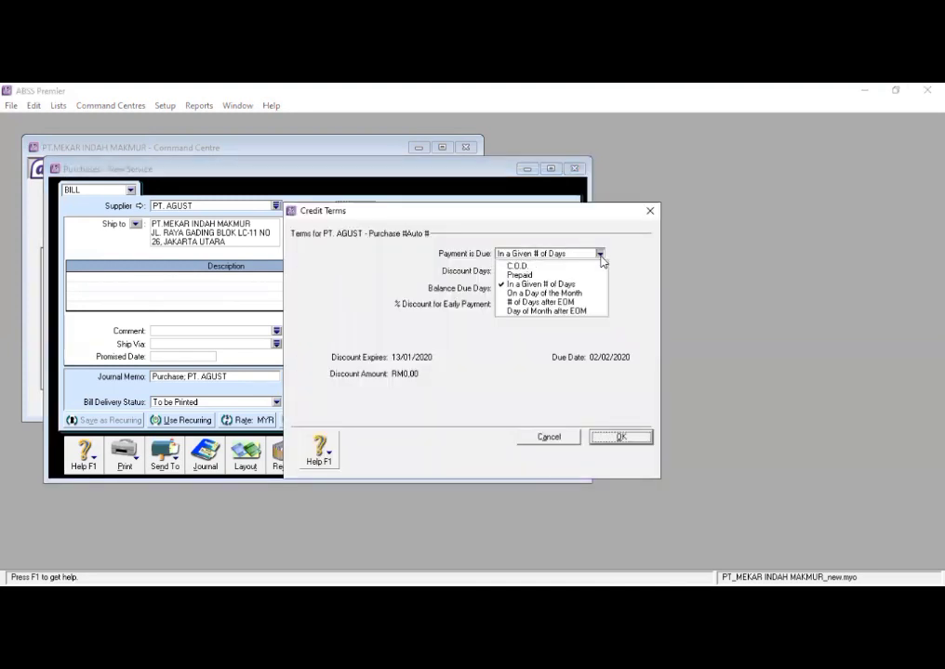
pyautogui.click(528, 313)
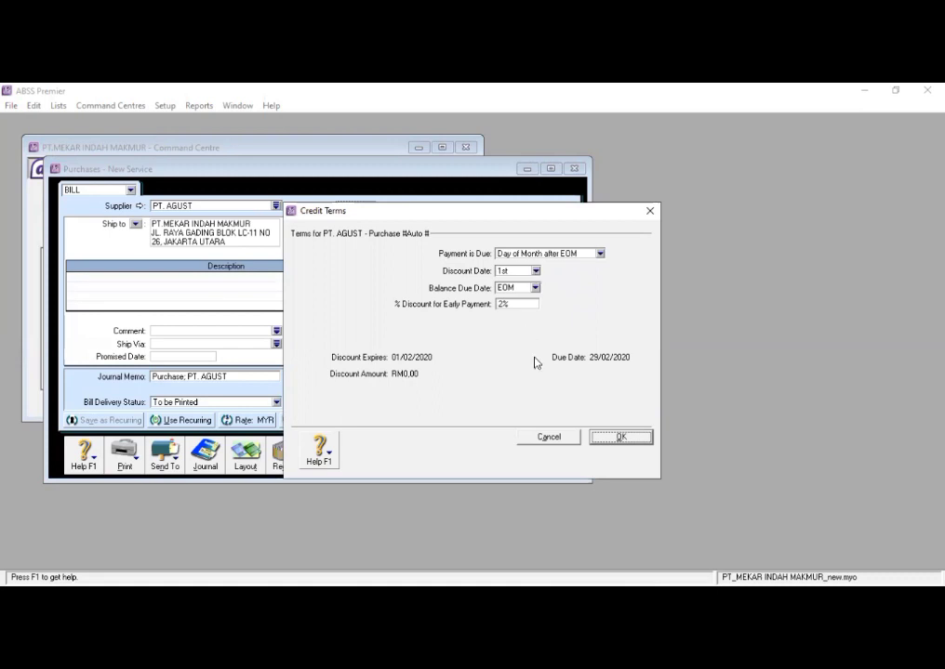
pyautogui.click(536, 270)
pyautogui.click(565, 363)
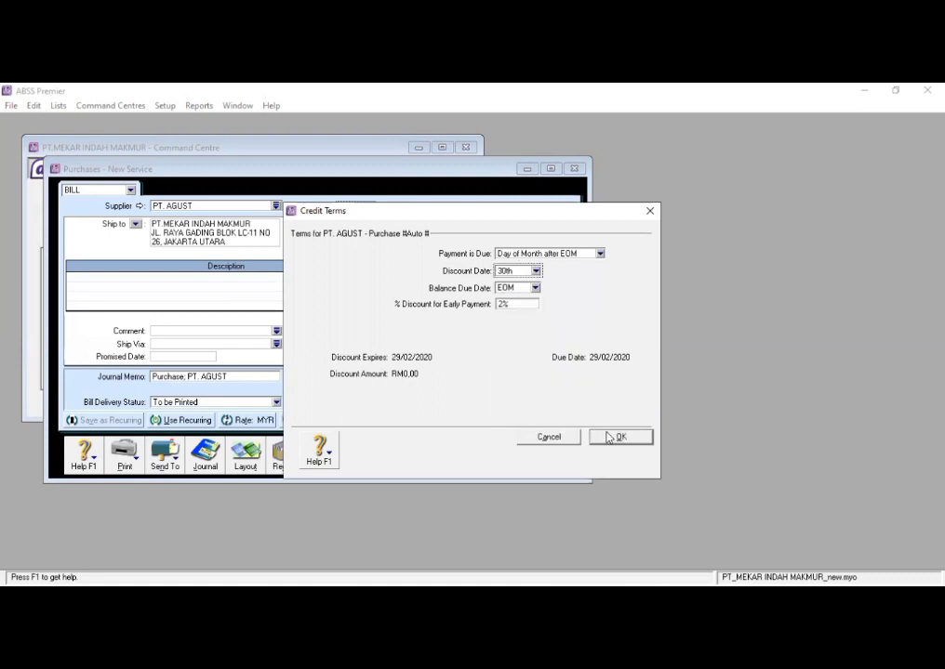
pyautogui.click(618, 436)
# - Change the bill's credit terms to On a Day of the Month with the balance due on the 30th
pyautogui.click(372, 207)
pyautogui.click(597, 254)
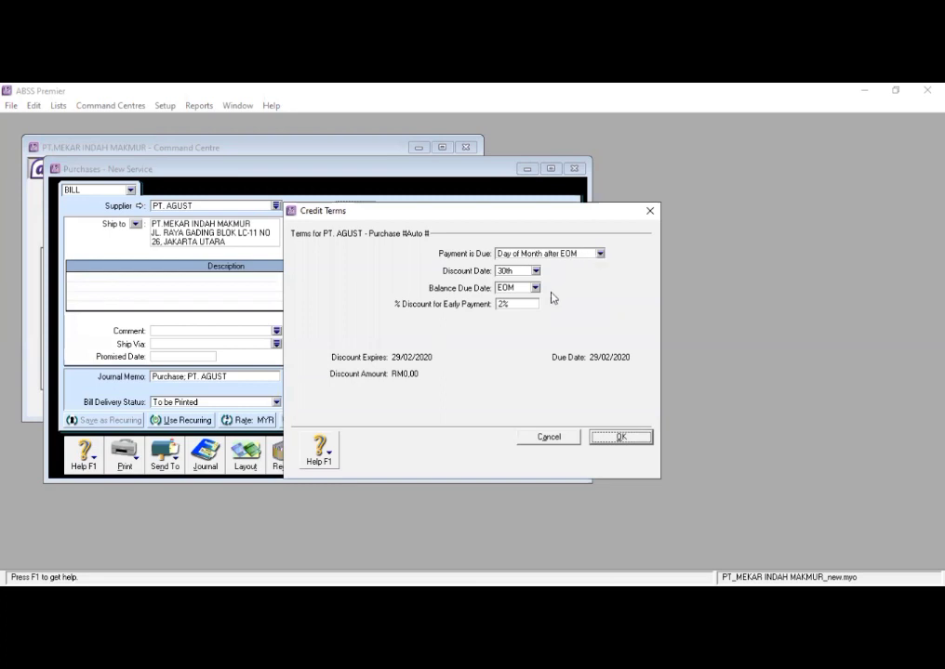
pyautogui.click(548, 301)
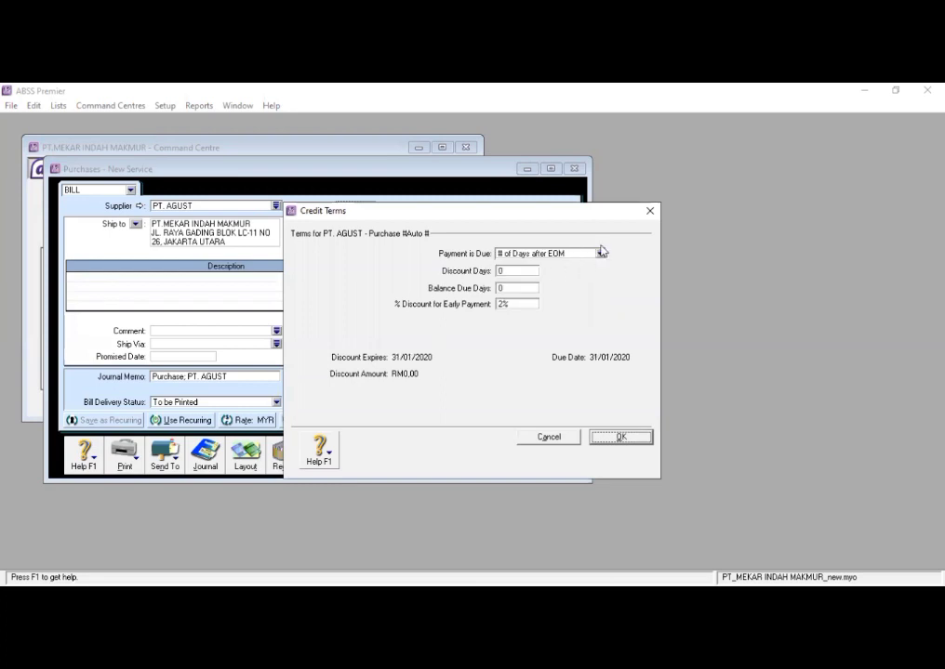
pyautogui.click(599, 253)
pyautogui.click(549, 293)
pyautogui.click(534, 288)
pyautogui.click(533, 290)
pyautogui.click(535, 288)
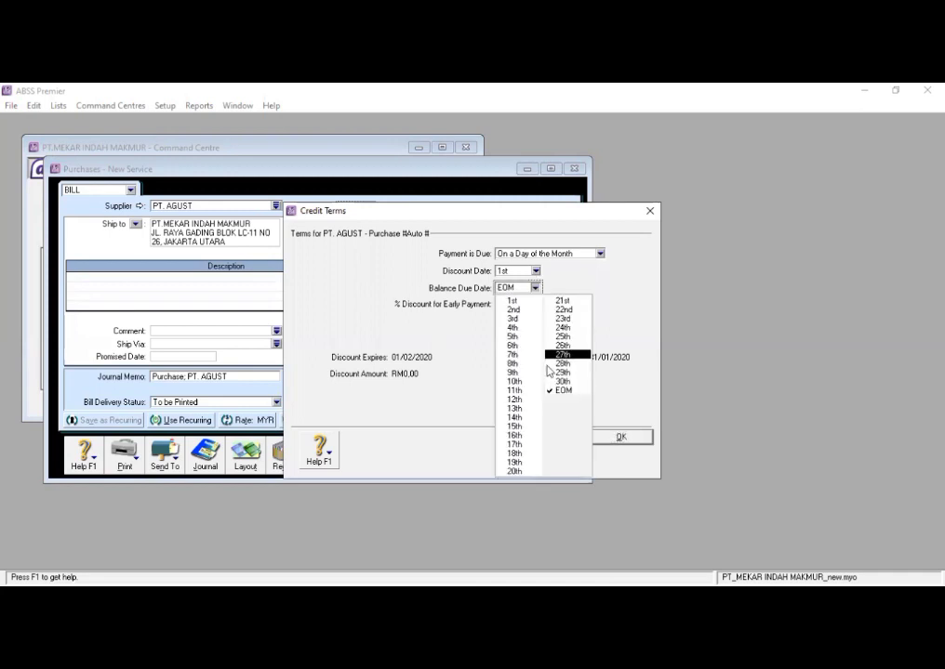
pyautogui.click(566, 381)
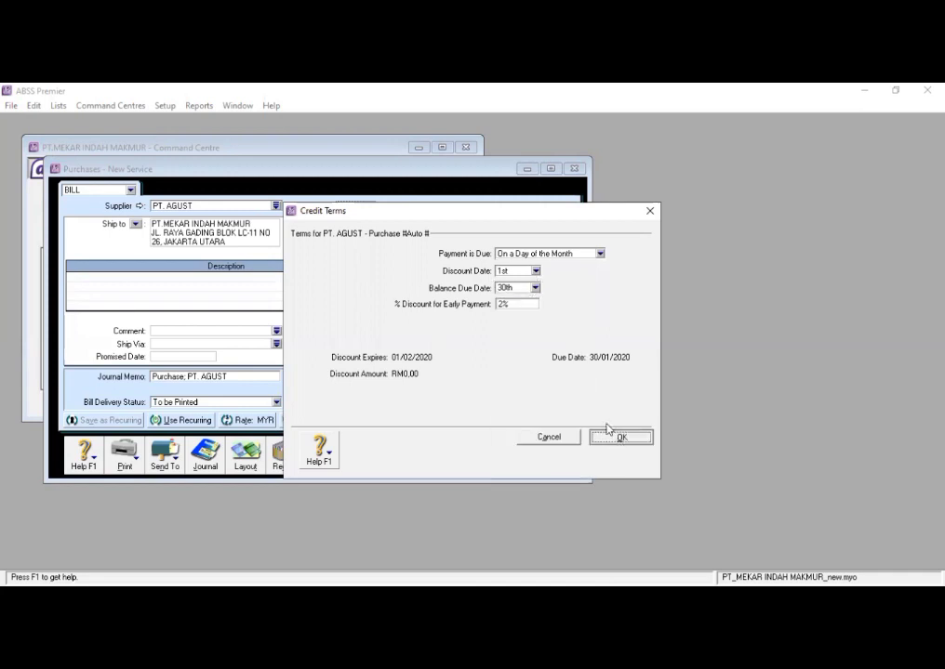
pyautogui.click(609, 435)
# - Remove the early payment discount from the bill's credit terms so that it is 0%
pyautogui.click(369, 206)
pyautogui.doubleClick(512, 303)
pyautogui.press('BackSpace')
pyautogui.click(613, 436)
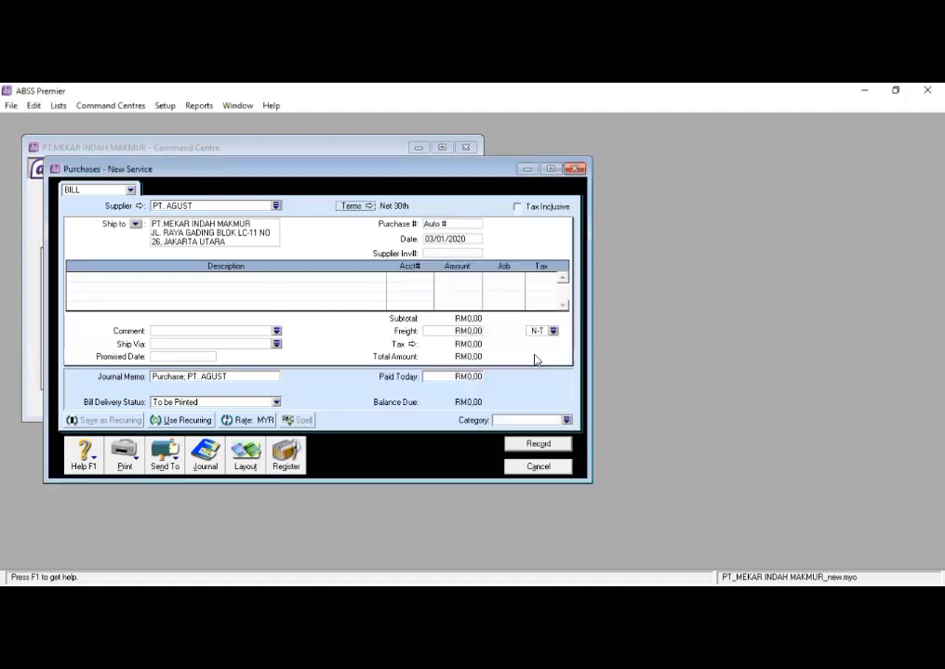
# - Set the bill's credit terms to Day of Month after EOM with the 30th as the balance due date
pyautogui.click(369, 206)
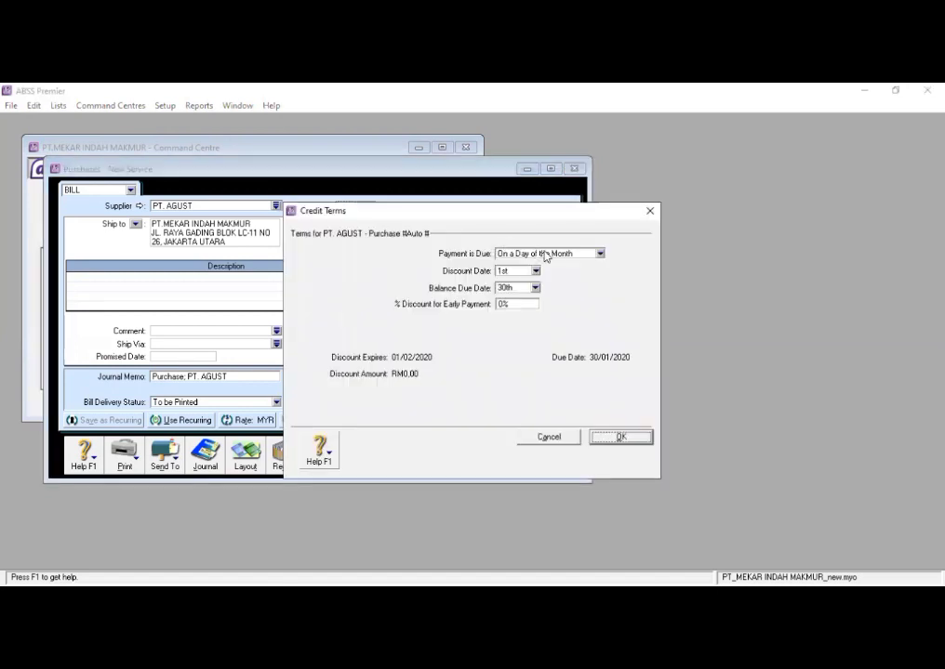
pyautogui.click(600, 254)
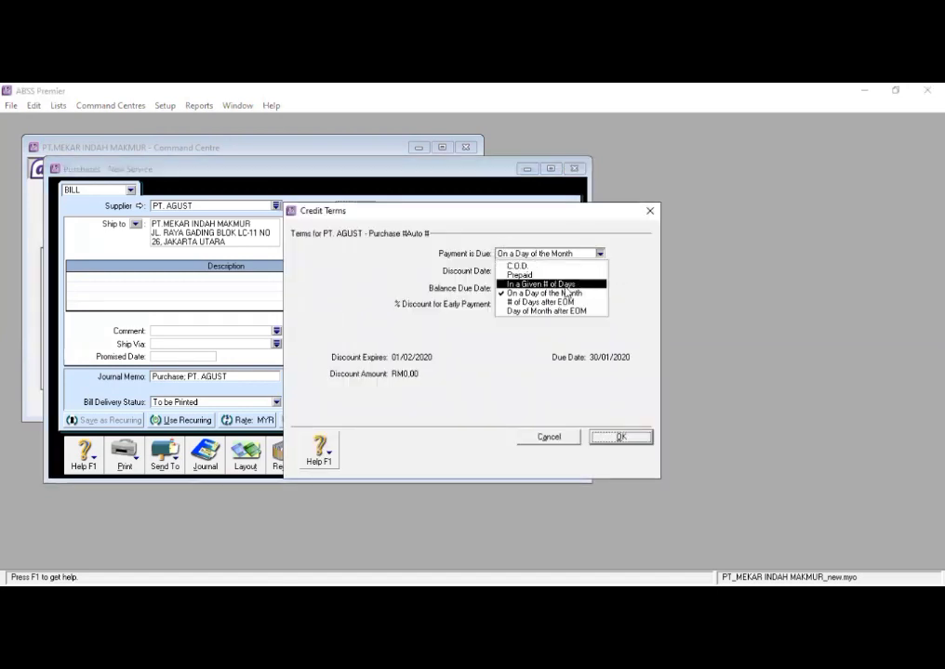
pyautogui.click(558, 279)
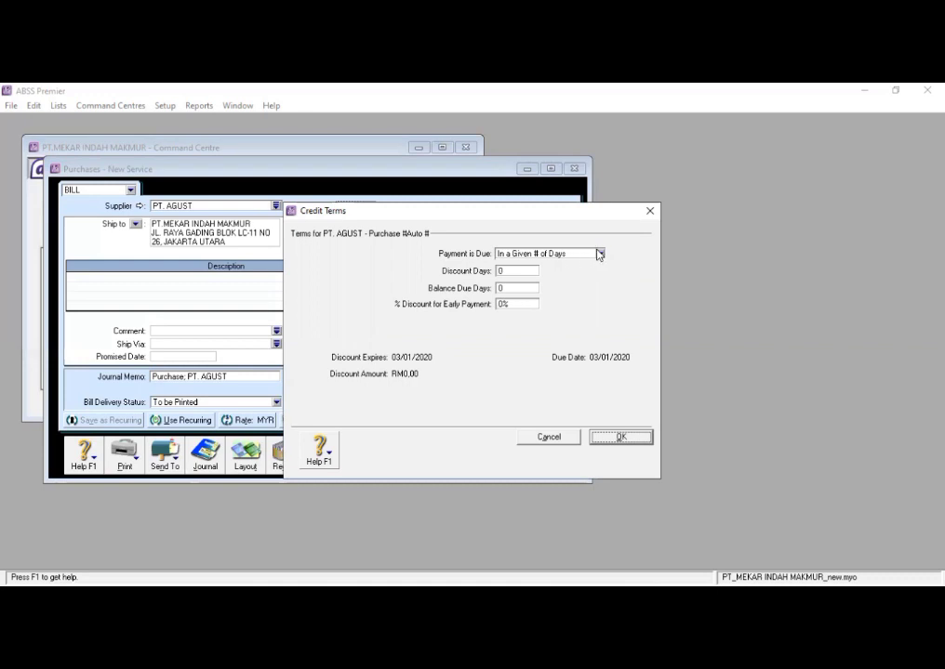
pyautogui.click(600, 254)
pyautogui.click(558, 303)
pyautogui.click(597, 254)
pyautogui.click(558, 310)
pyautogui.click(535, 288)
pyautogui.click(560, 380)
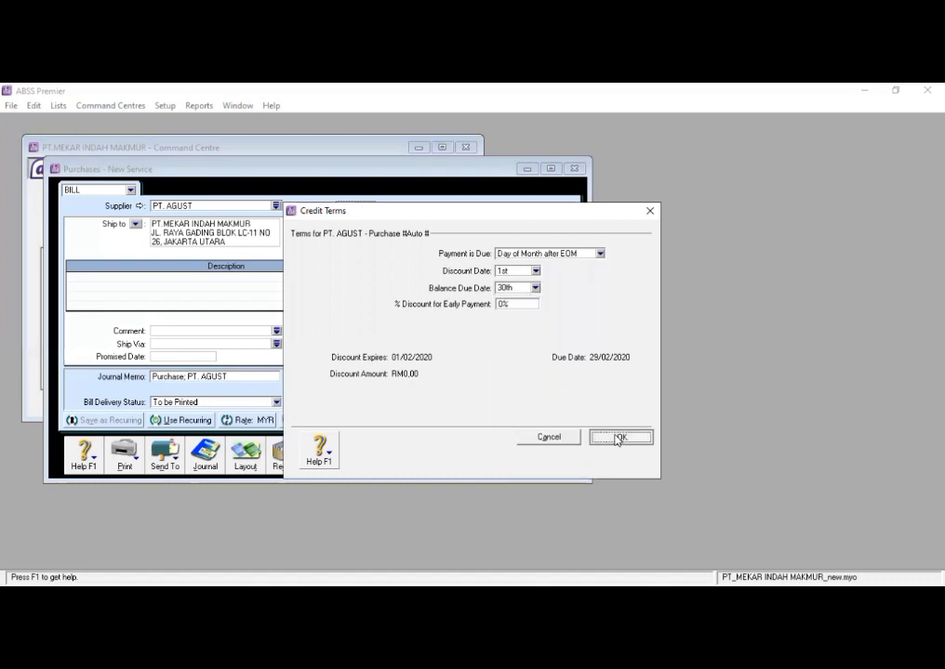
pyautogui.click(617, 439)
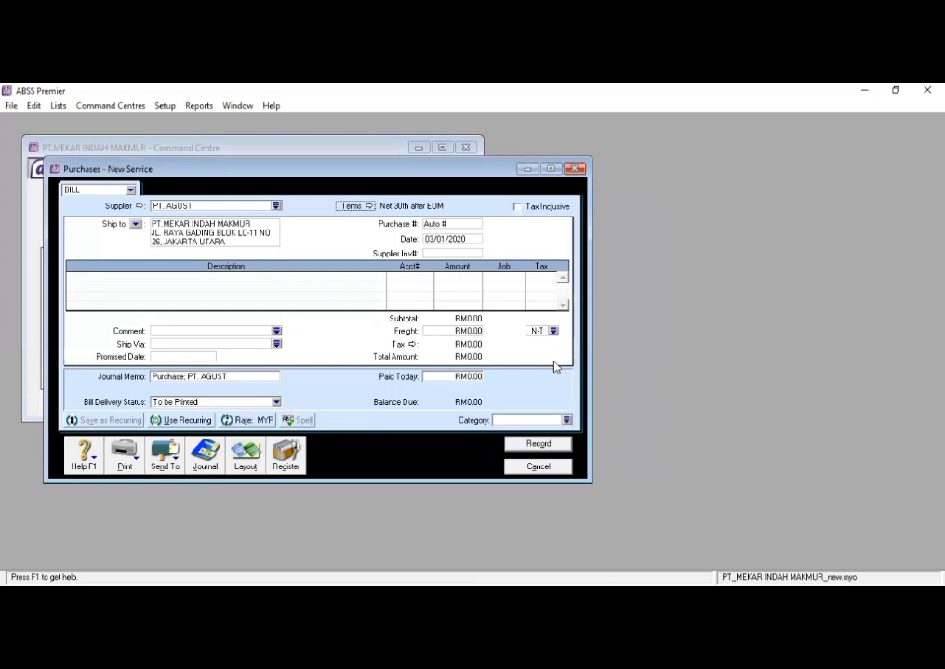
# - Set the bill's purchase number to PMB-02 with the date 03/01/2020
pyautogui.click(460, 225)
pyautogui.press('BackSpace')
pyautogui.press('BackSpace')
pyautogui.press('BackSpace')
pyautogui.press('BackSpace')
pyautogui.press('BackSpace')
pyautogui.press('BackSpace')
pyautogui.write('PMB-02')
pyautogui.press('Tab')
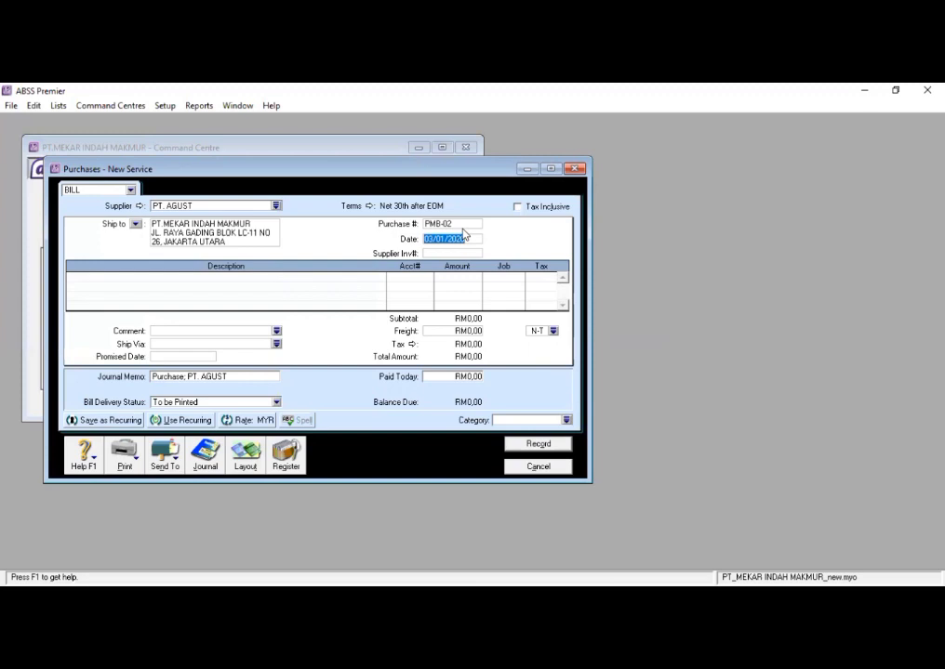
pyautogui.write('05/0')
pyautogui.write('1/2020')
# - Switch the purchase bill to the Item layout
pyautogui.click(245, 454)
pyautogui.click(352, 330)
pyautogui.click(549, 420)
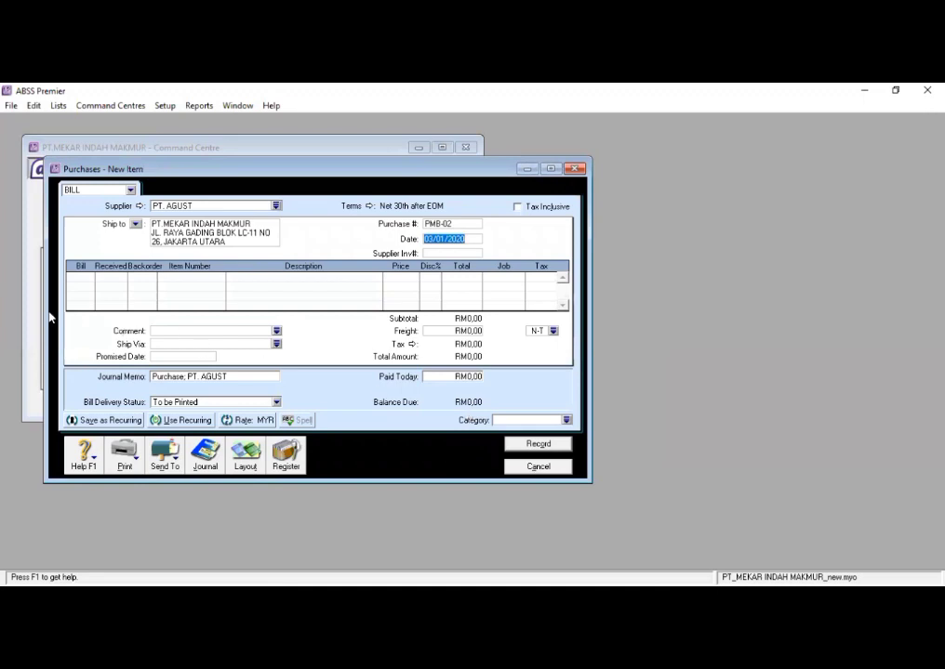
# - Add a bill line for 3 units of the item Pantel at a price of 1470
pyautogui.click(84, 277)
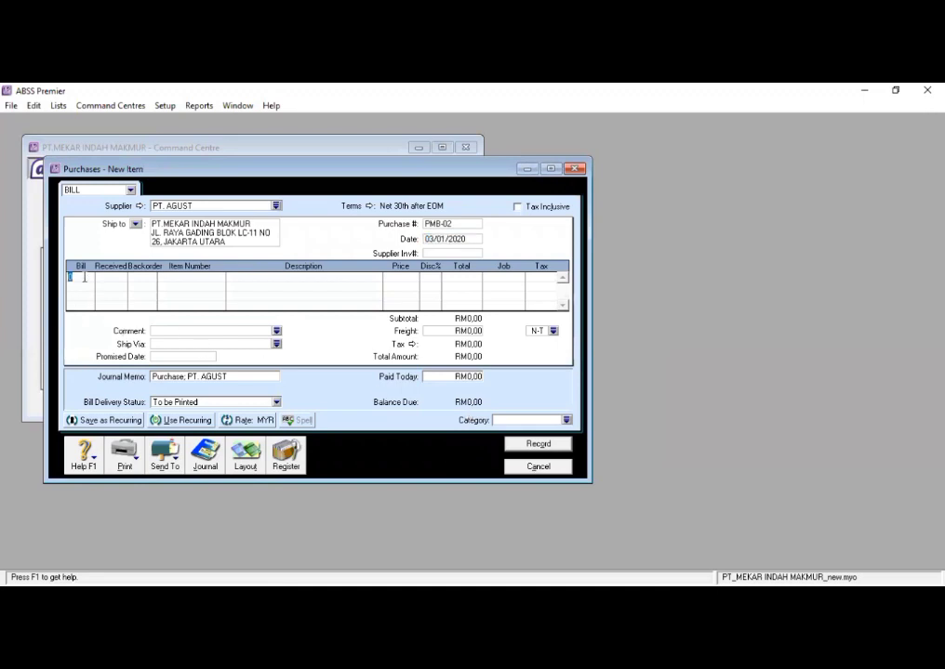
pyautogui.write('3')
pyautogui.press('Tab')
pyautogui.press('Tab')
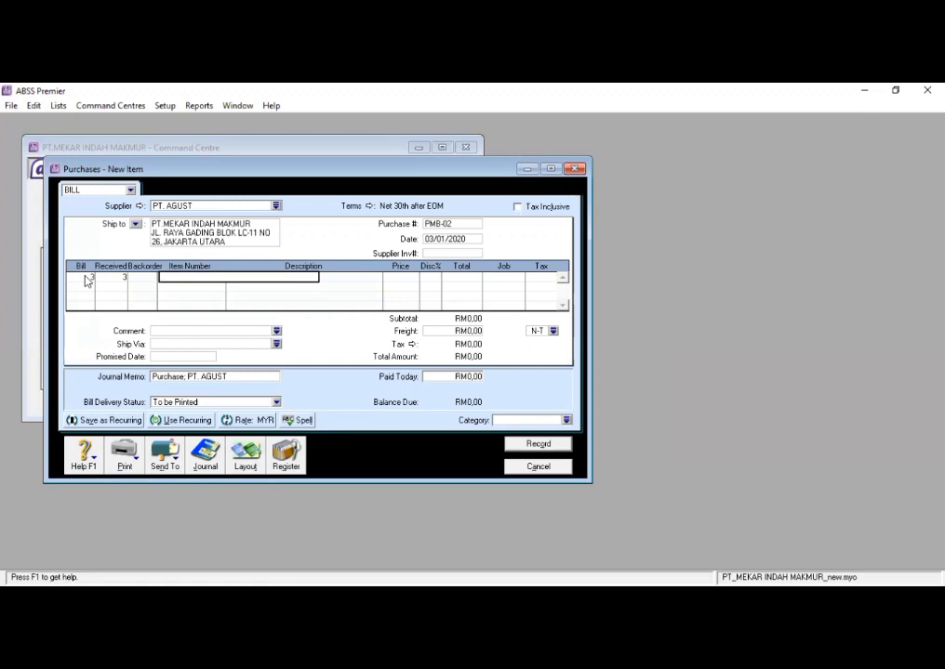
pyautogui.write('P')
pyautogui.press('Tab')
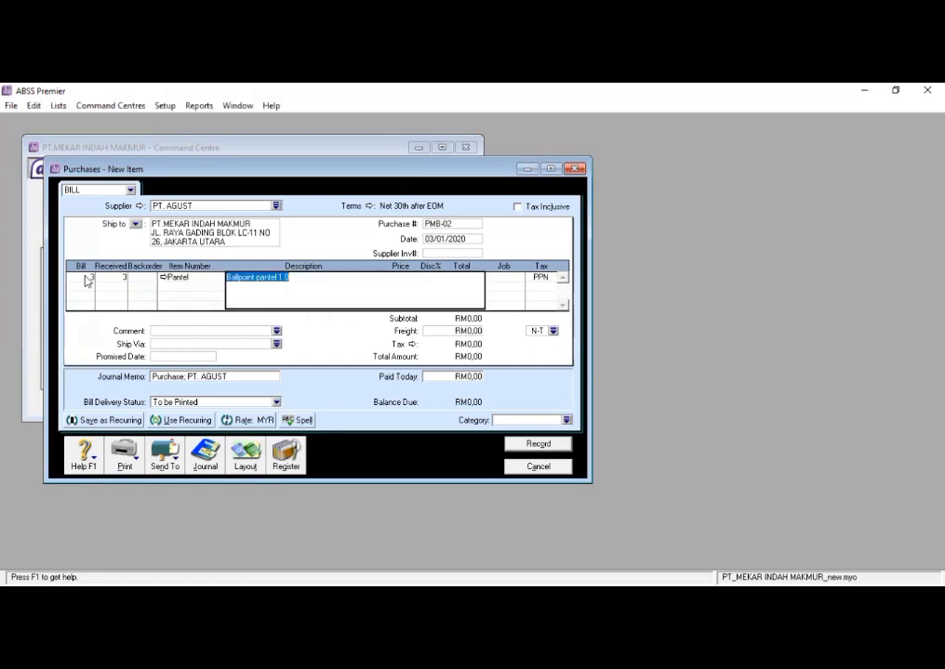
pyautogui.press('Tab')
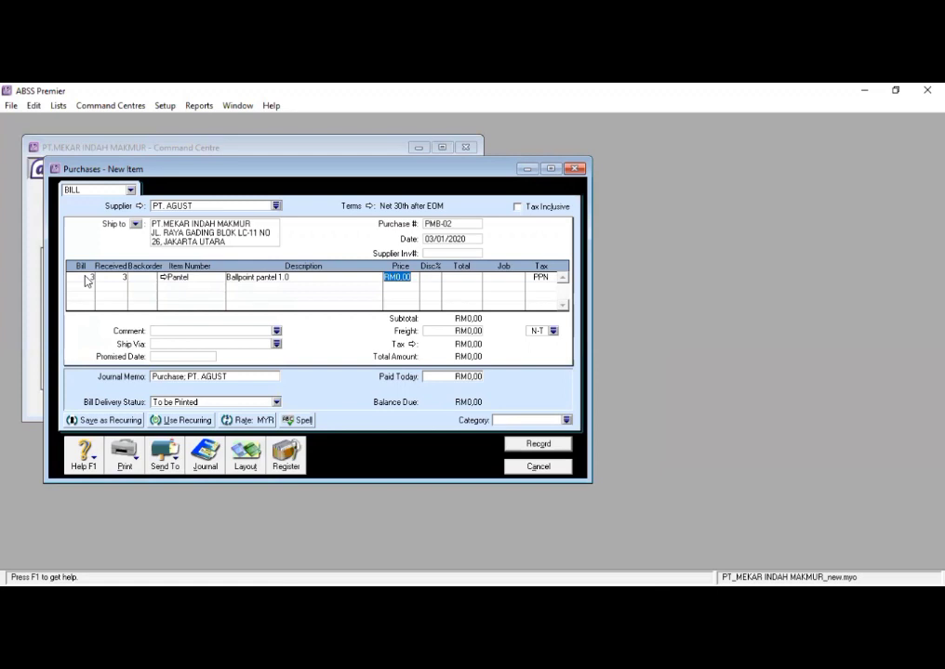
pyautogui.write('1470')
pyautogui.press('Tab')
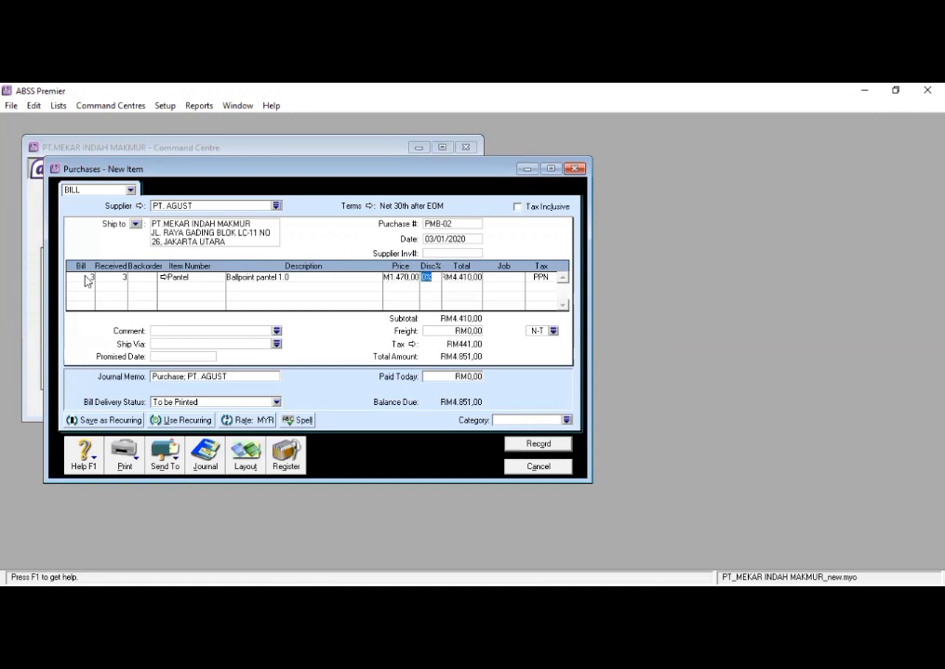
pyautogui.press('Tab')
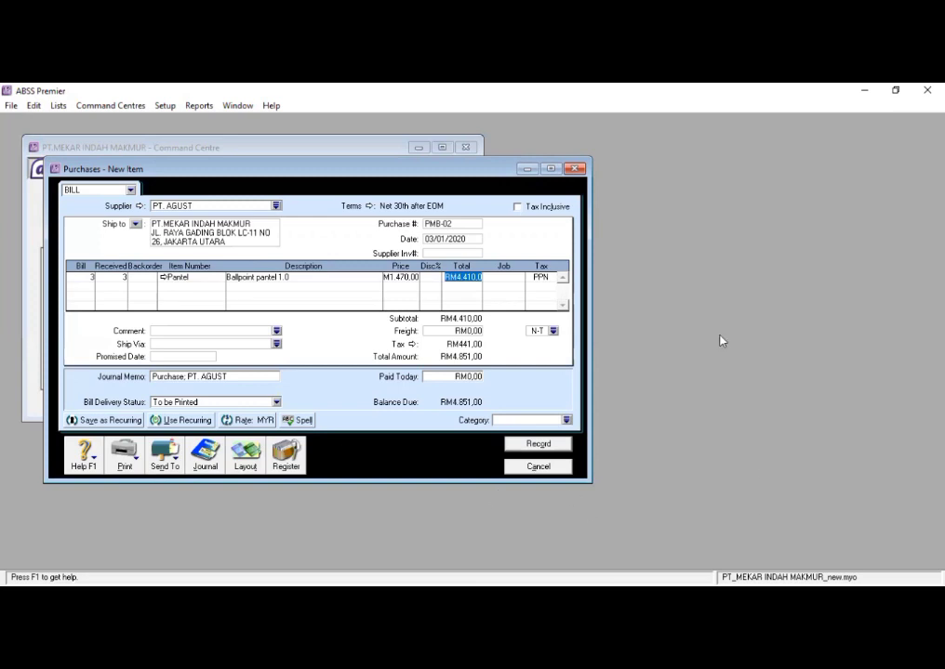
# - Assign job P and tax code PPN to the Pantel line
pyautogui.press('Tab')
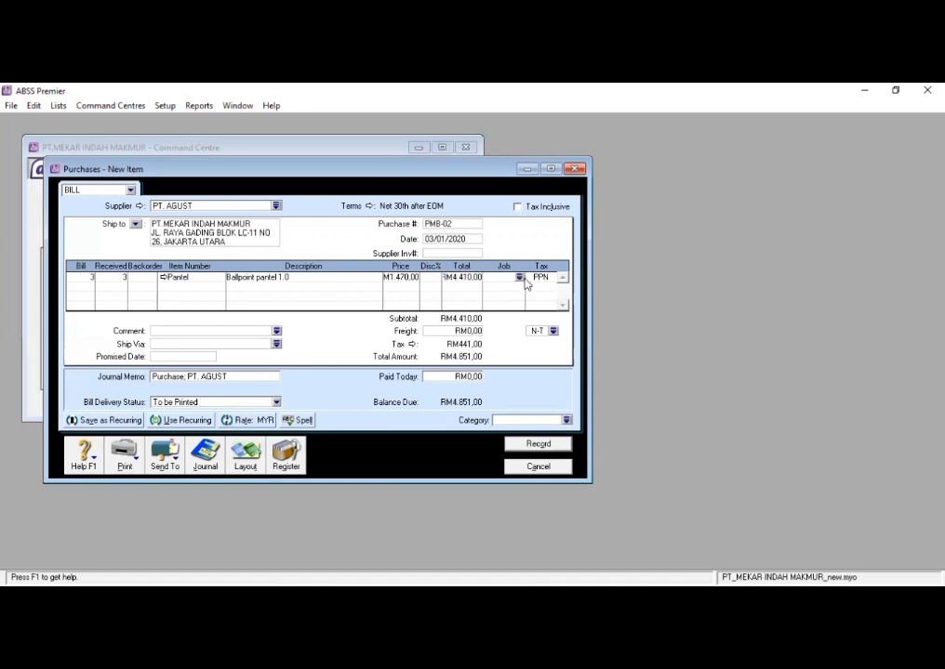
pyautogui.click(519, 278)
pyautogui.write('P')
pyautogui.click(585, 429)
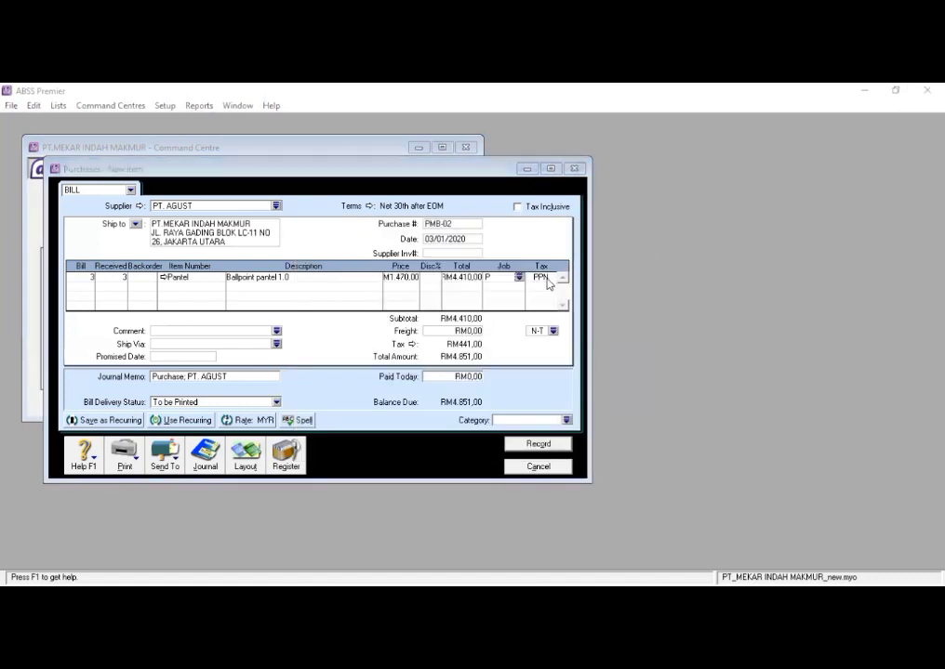
pyautogui.click(553, 278)
pyautogui.click(596, 427)
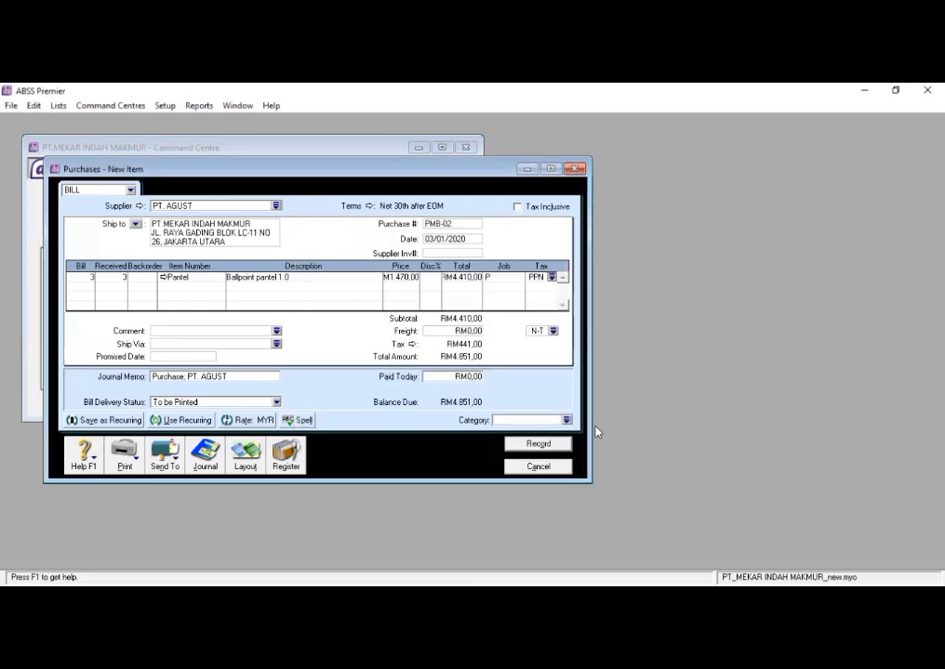
# - Record purchase bill PMB-02 and close the purchase entry window
pyautogui.click(548, 446)
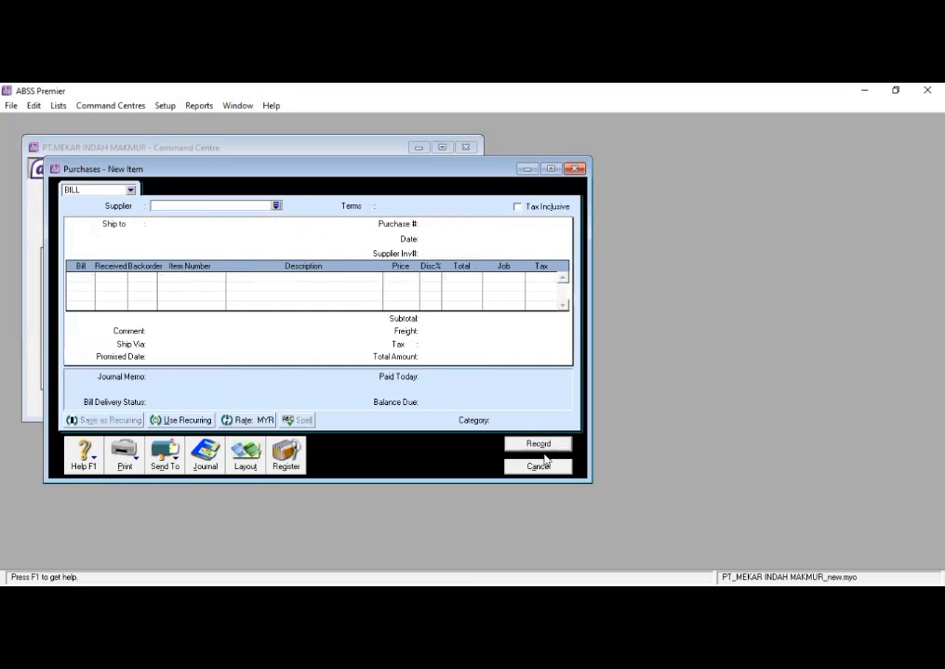
pyautogui.click(543, 466)
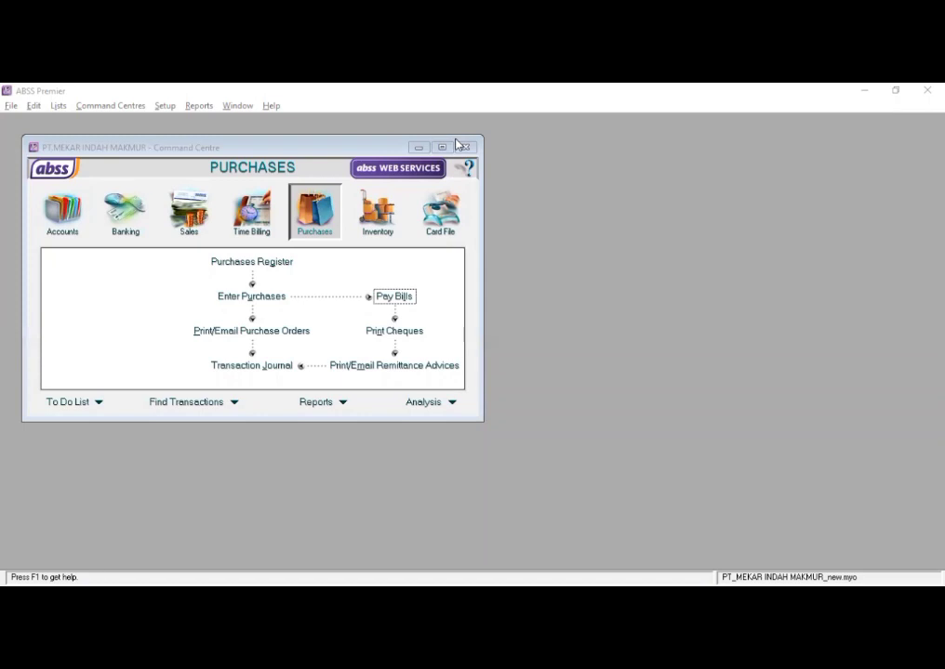
# - Start a bill payment in Pay Bills from account 1-2140 Bank BCA (IDR)
pyautogui.click(311, 226)
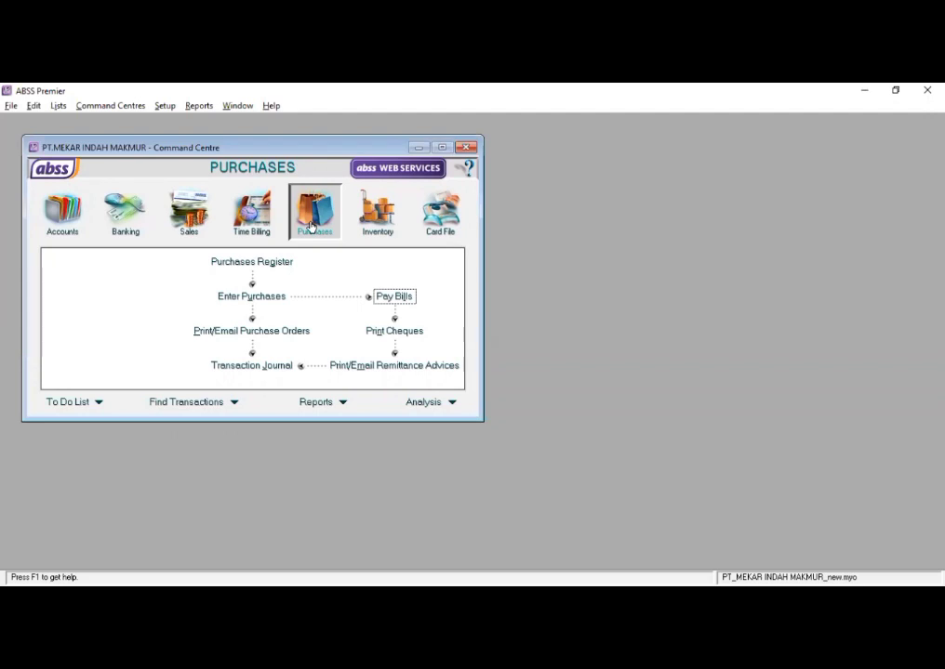
pyautogui.click(378, 298)
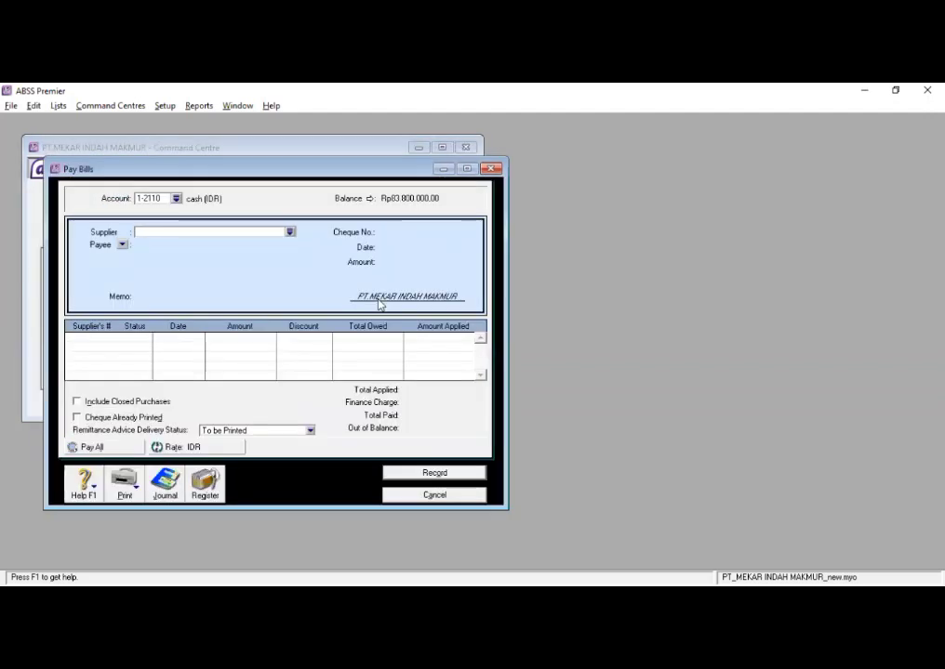
pyautogui.click(176, 199)
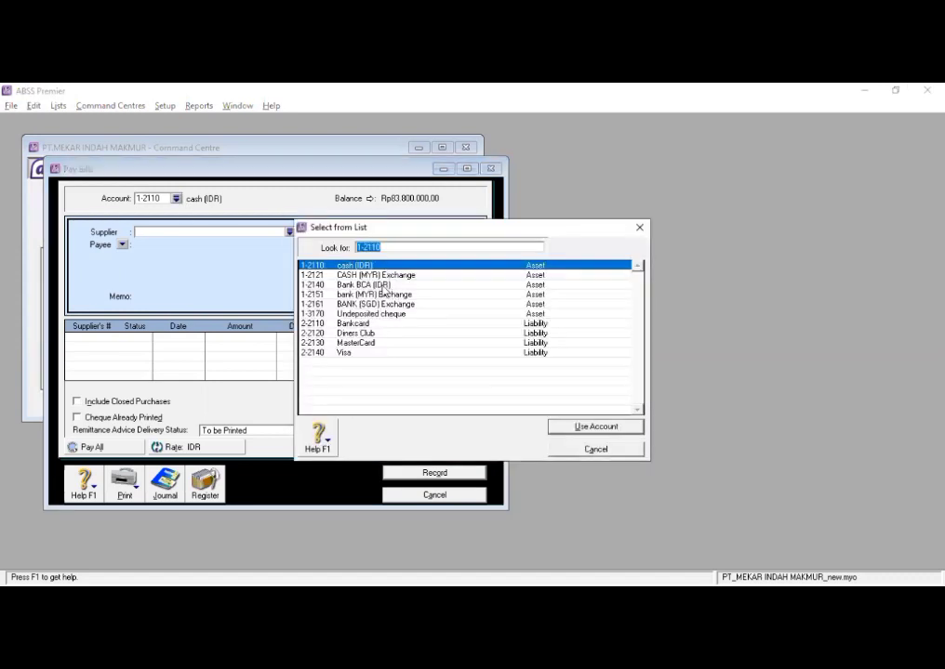
pyautogui.click(372, 285)
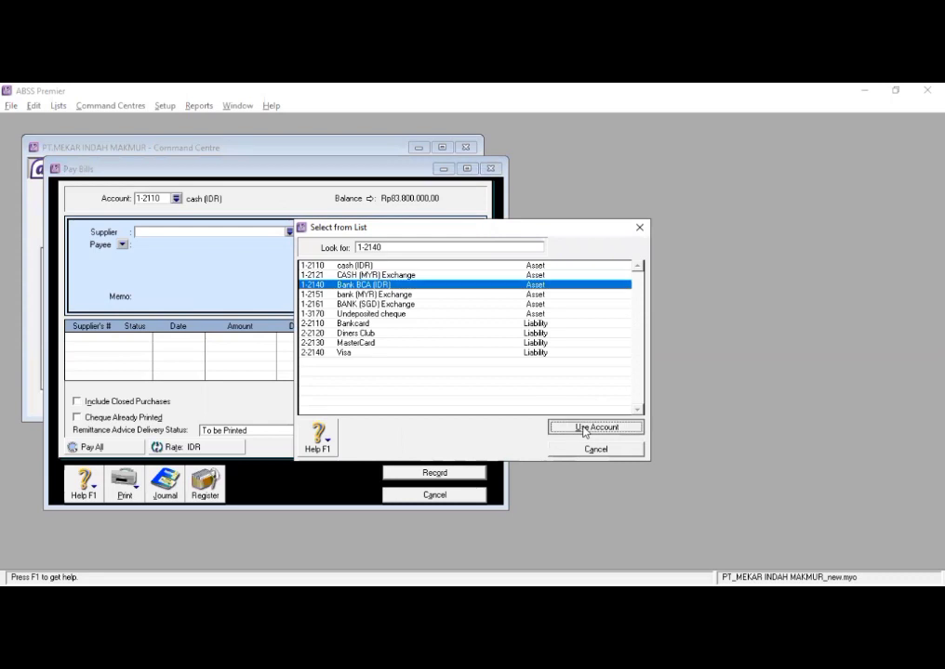
pyautogui.click(584, 428)
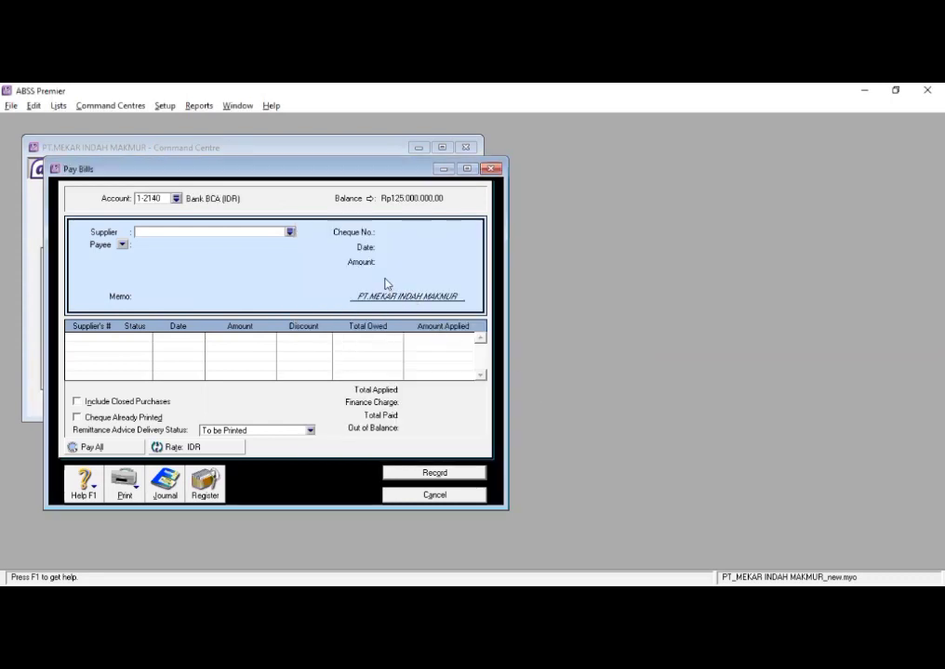
# - Select PT. HOPE as the supplier to pay and set the cheque number to BK-01
pyautogui.click(290, 233)
pyautogui.click(333, 294)
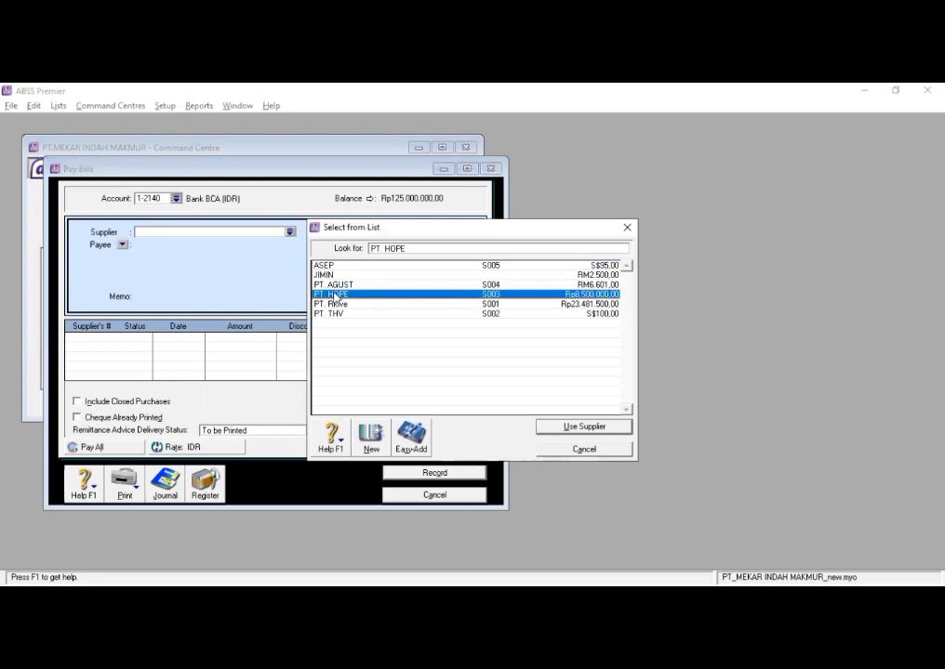
pyautogui.click(577, 428)
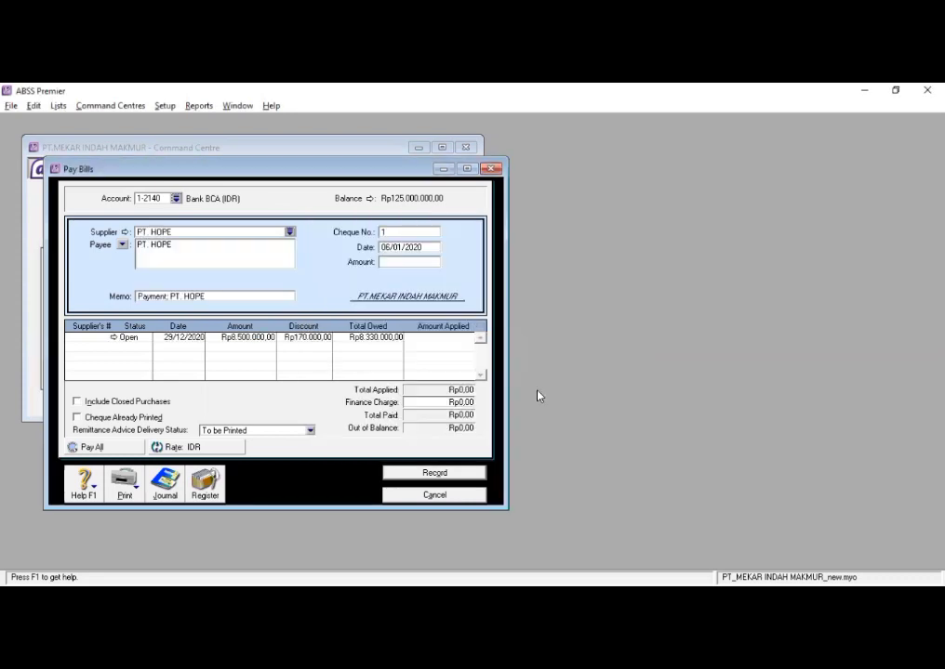
pyautogui.click(419, 236)
pyautogui.write('BK-01')
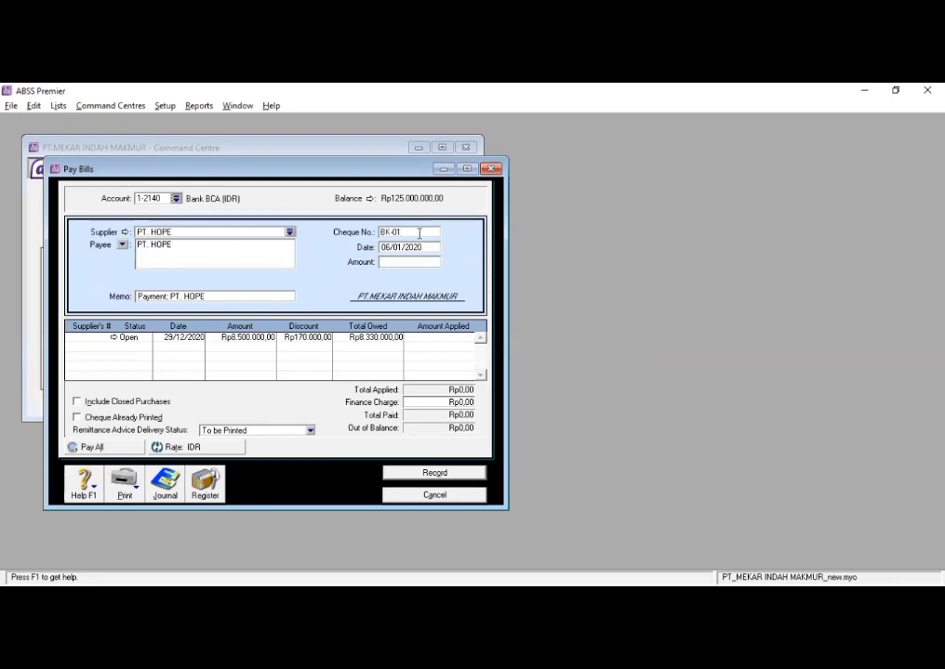
pyautogui.press('Tab')
# - Apply Rp3.400.000 to PT. HOPE's open bill dated 29/12/2020
pyautogui.click(393, 261)
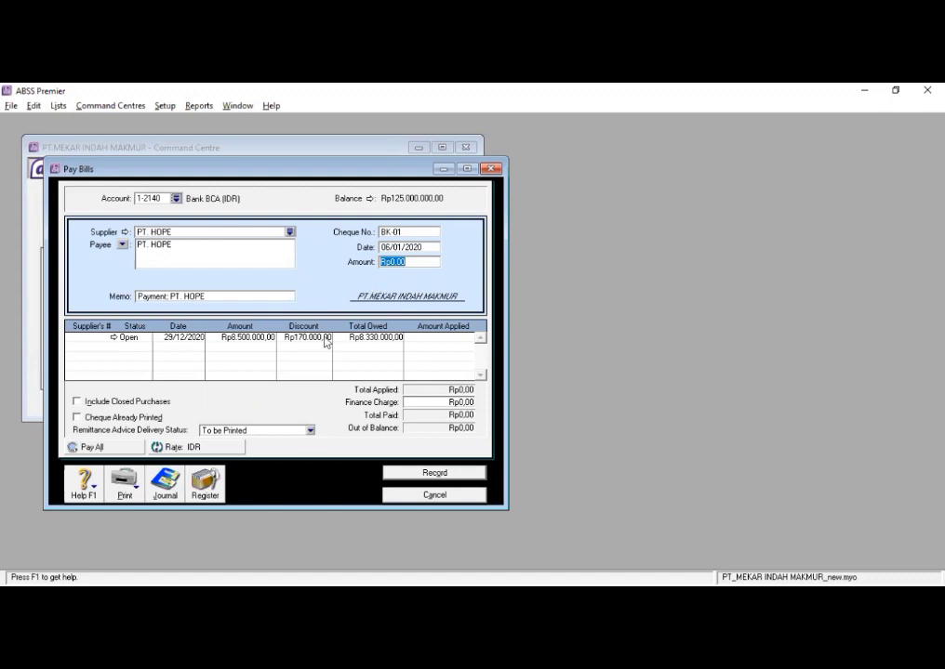
pyautogui.click(422, 338)
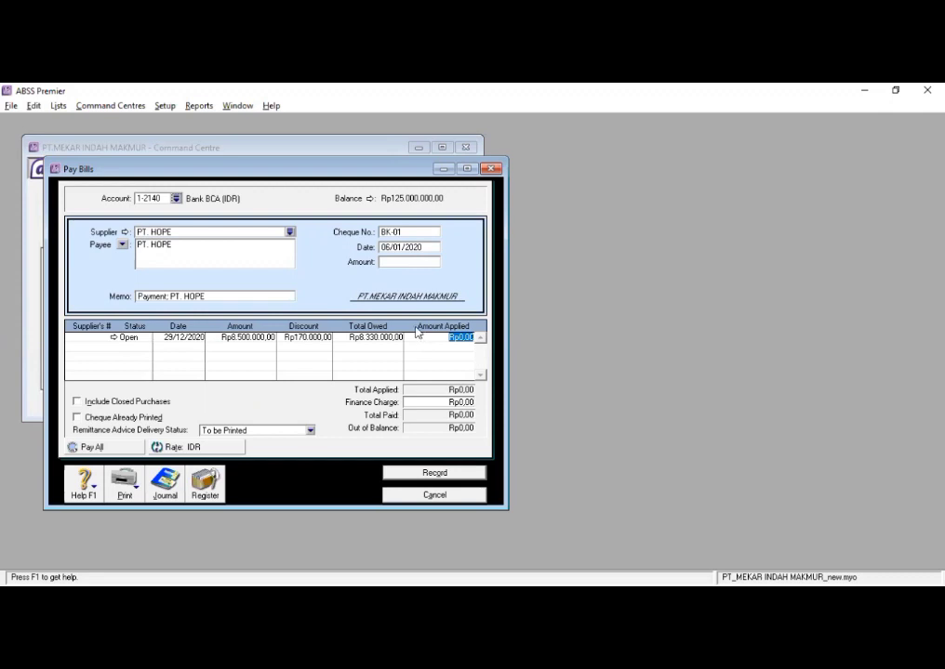
pyautogui.write('3400000')
pyautogui.press('Tab')
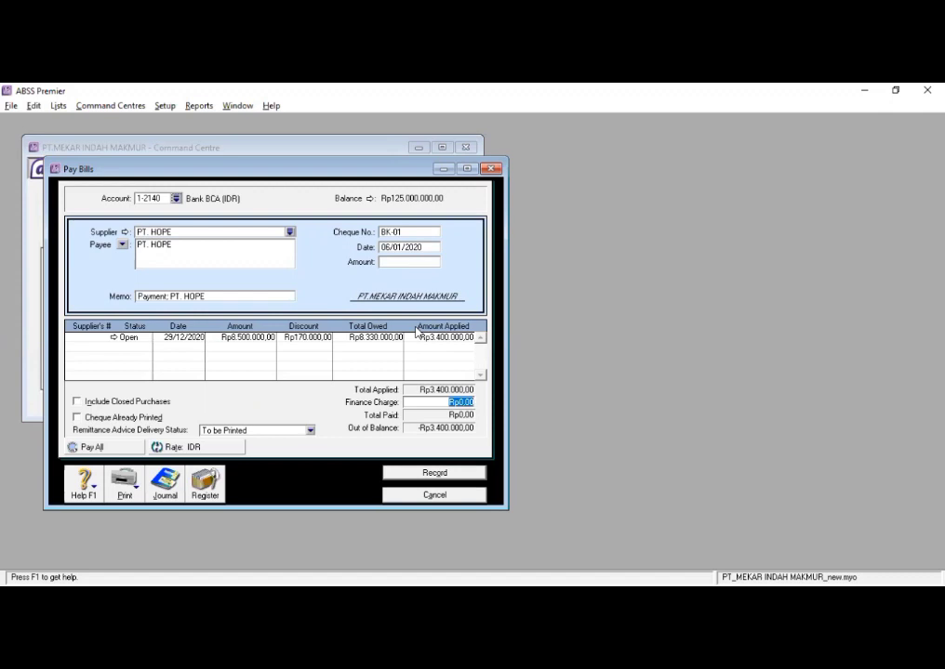
# - Set the payment amount to Rp3.400.000, clear the bill's discount, and record the payment
pyautogui.click(418, 263)
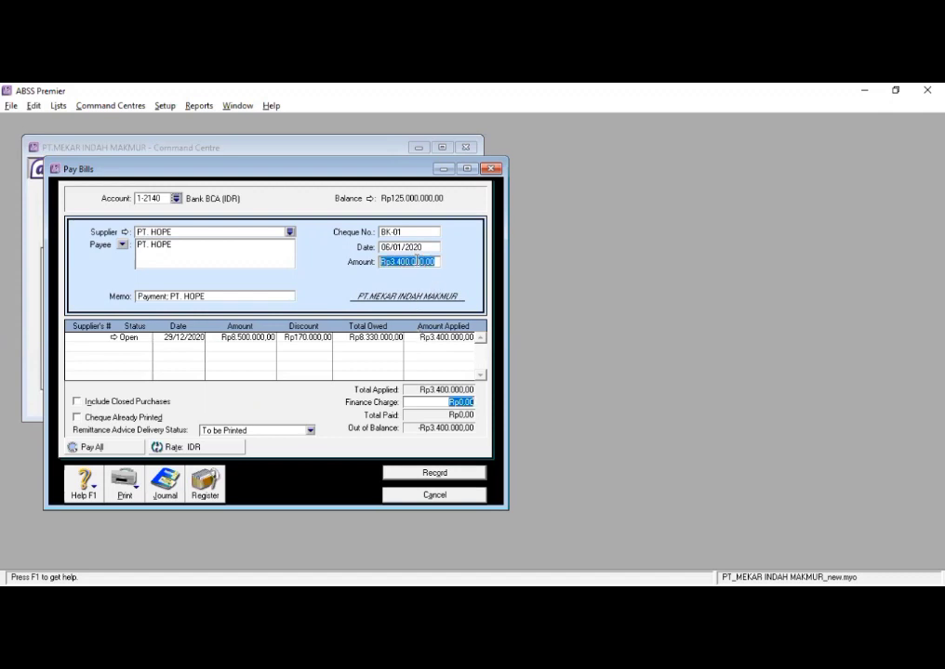
pyautogui.click(286, 336)
pyautogui.press('Delete')
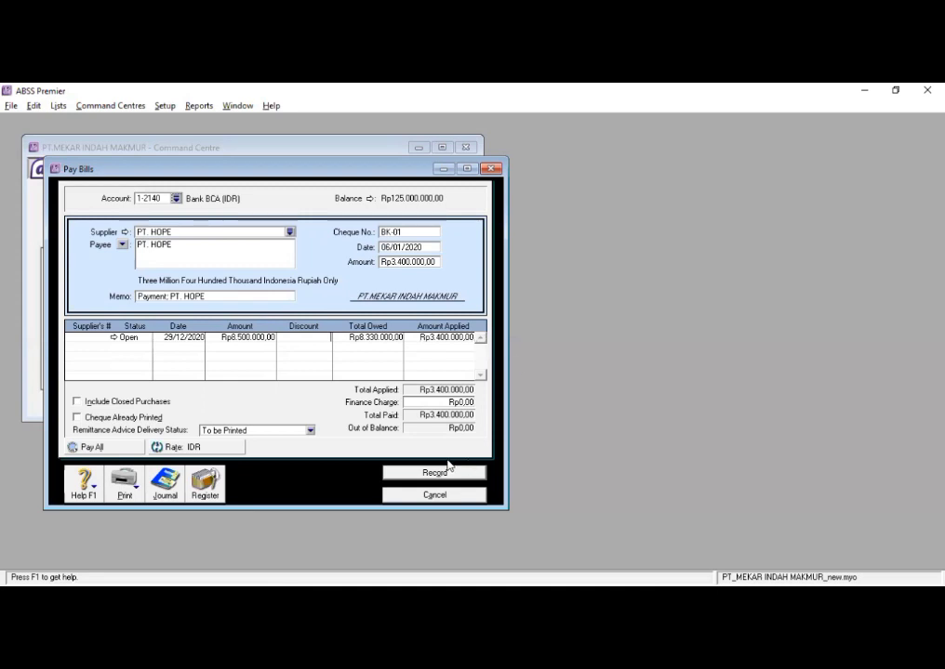
pyautogui.click(420, 476)
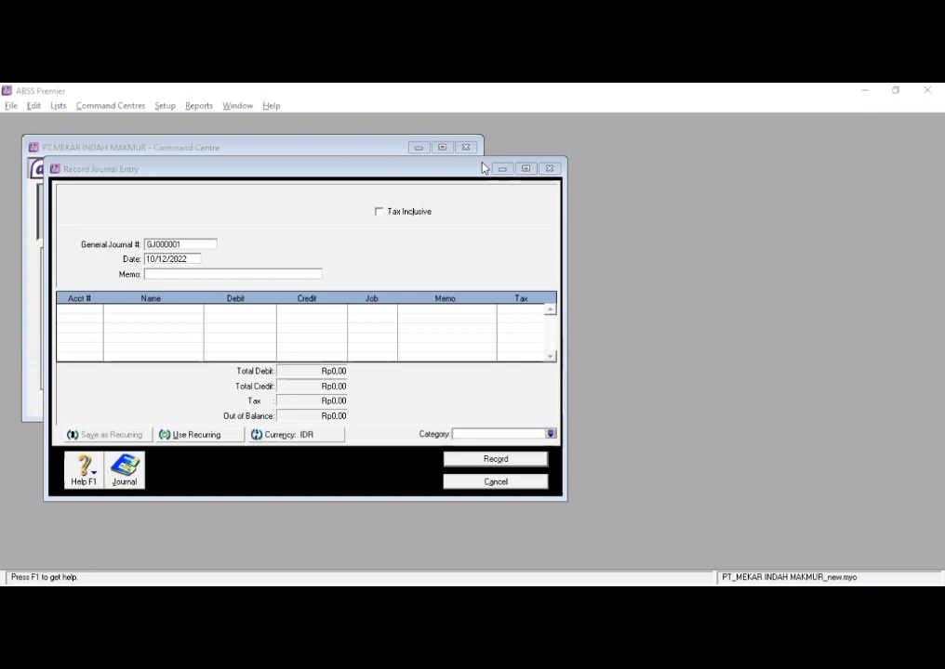
# - Number the new general journal entry AJP-01 and date it 31/01/2020
pyautogui.click(195, 243)
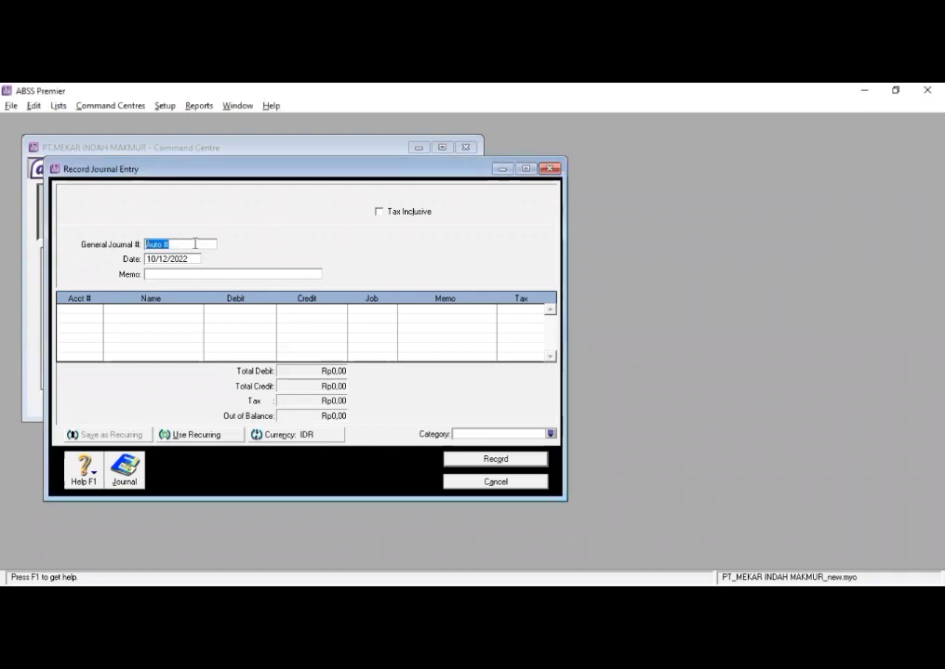
pyautogui.press('BackSpace')
pyautogui.write('AJP-01')
pyautogui.click(193, 260)
pyautogui.write('3')
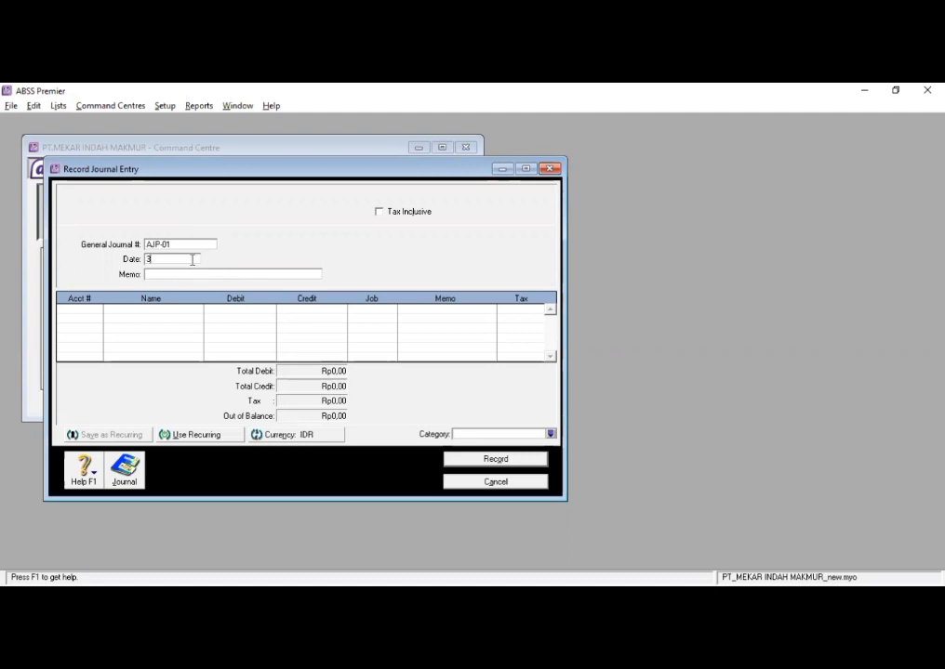
pyautogui.write('1/01/2020')
# - Add journal lines for accounts 1-1110 Copying Equip at Cost and 1-1120 Copying Equip Accum Dep
pyautogui.click(96, 311)
pyautogui.click(96, 310)
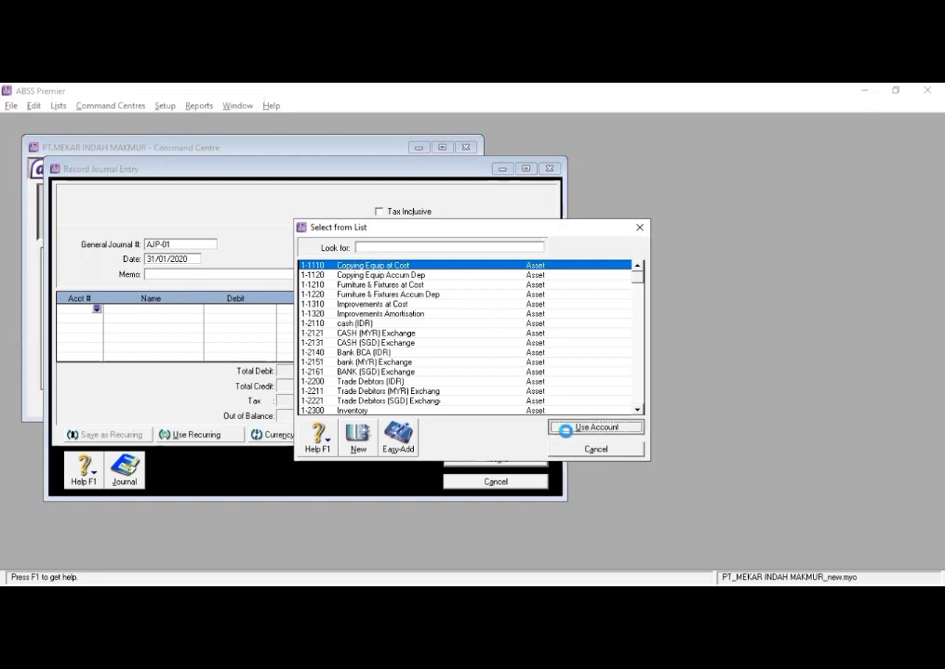
pyautogui.click(562, 427)
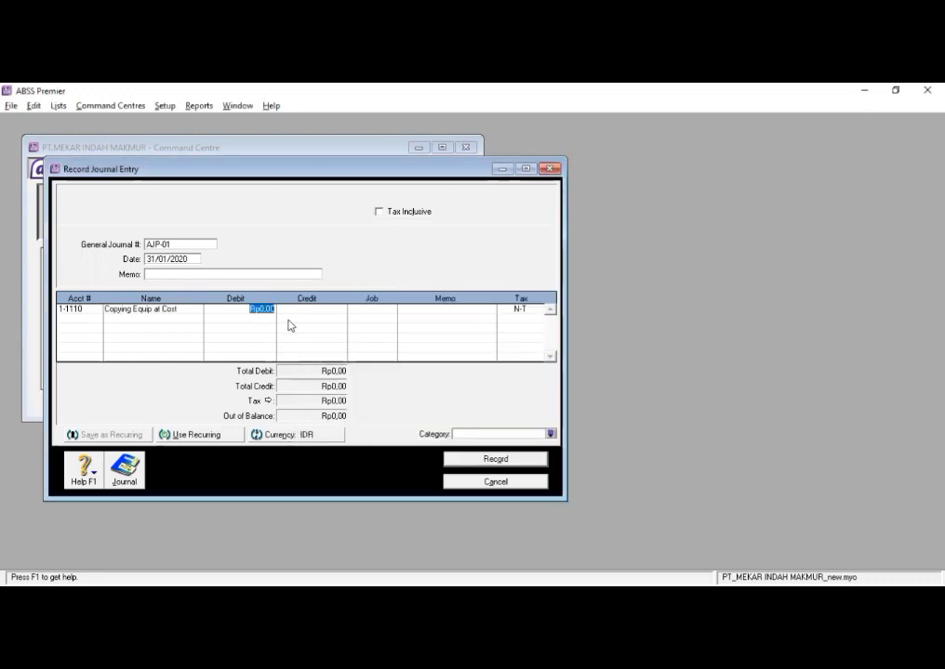
pyautogui.click(95, 319)
pyautogui.click(97, 320)
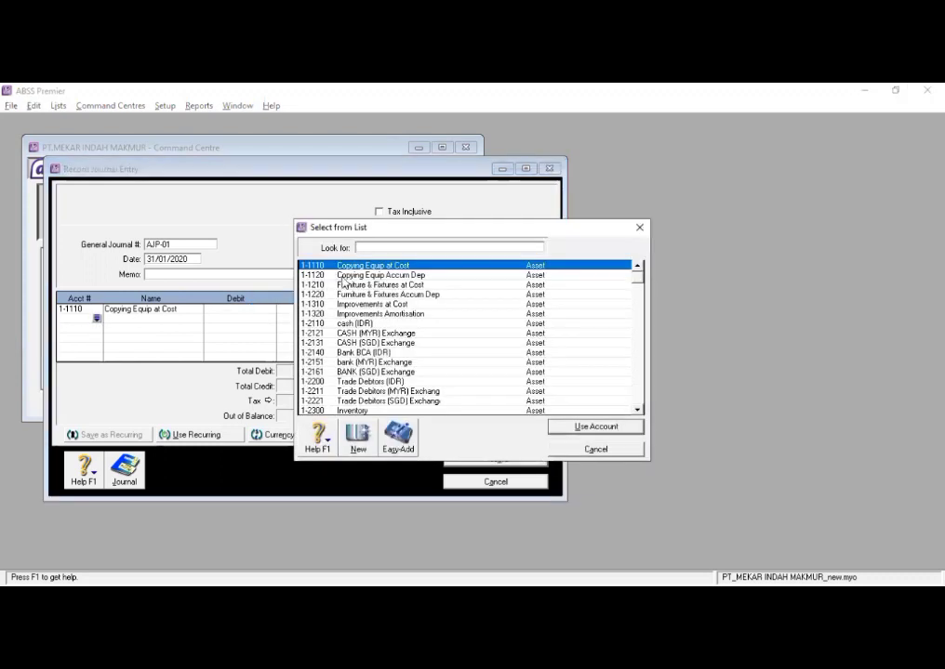
pyautogui.write('1-1120')
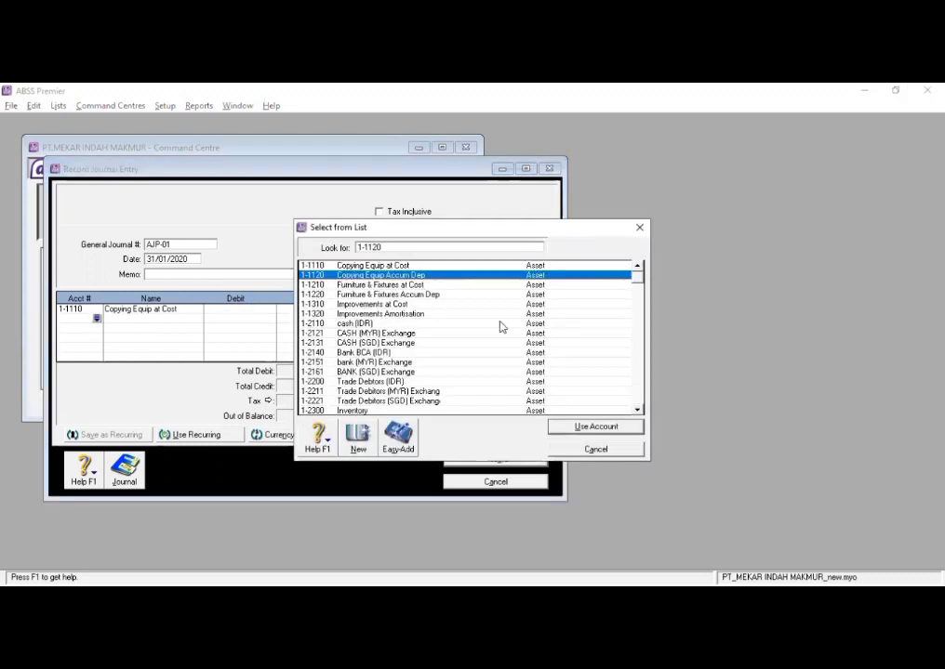
pyautogui.click(584, 427)
# - Debit Copying Equip at Cost Rp500.000 and credit Copying Equip Accum Dep Rp500.000
pyautogui.click(250, 307)
pyautogui.write('500000')
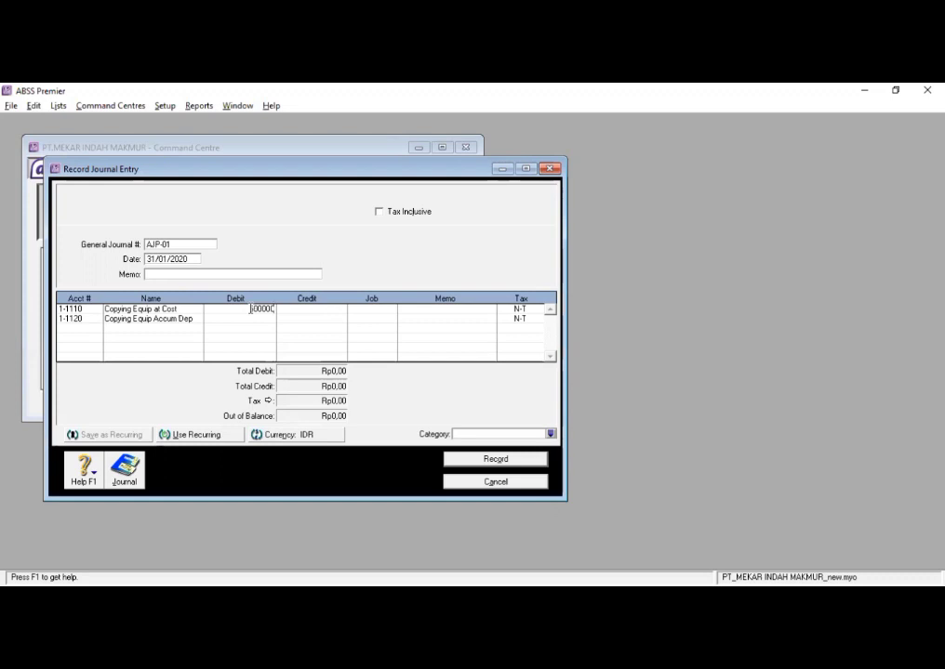
pyautogui.press('Tab')
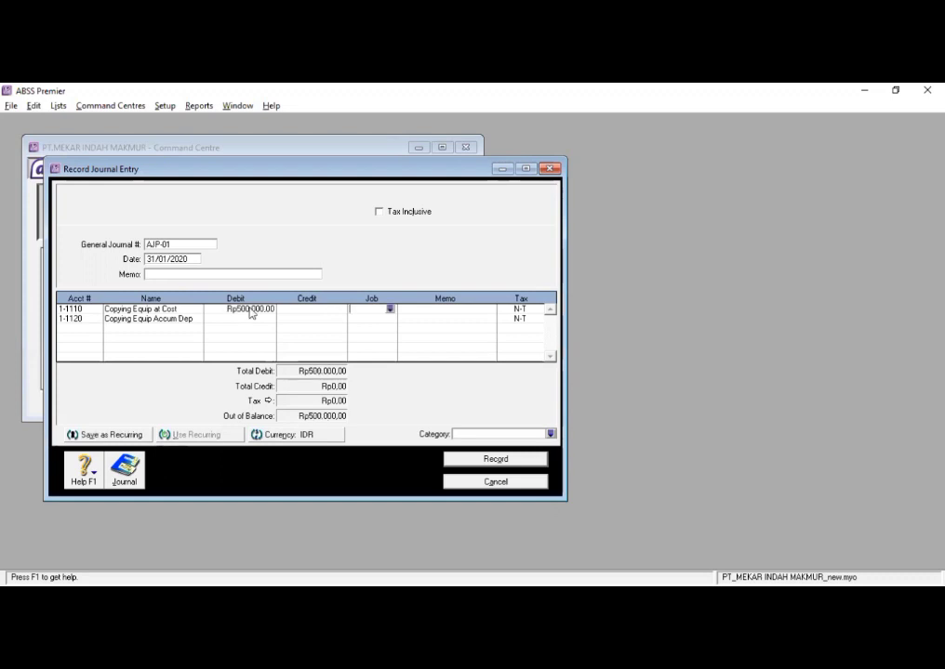
pyautogui.click(322, 319)
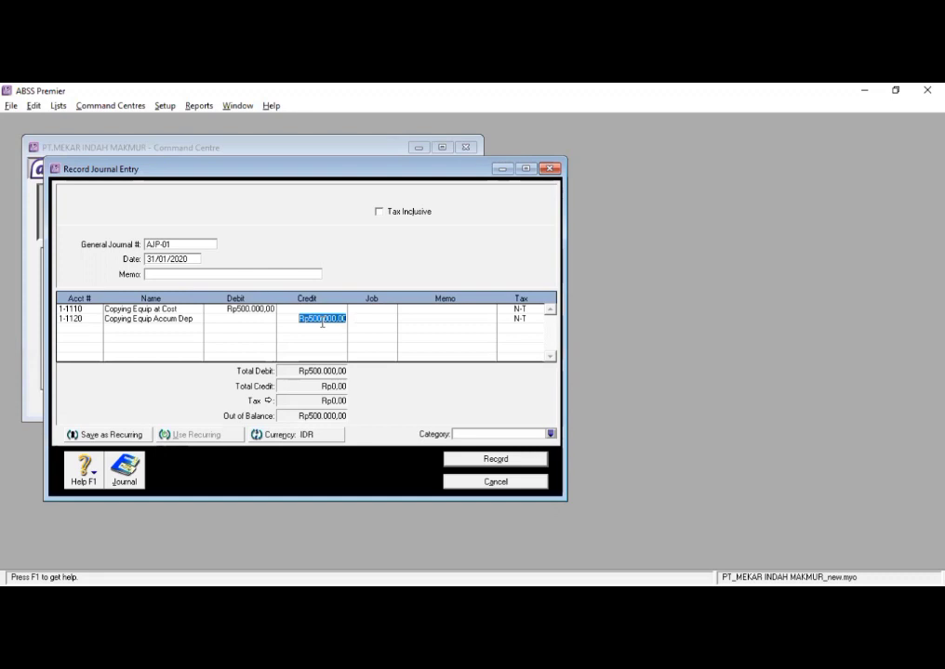
pyautogui.press('Tab')
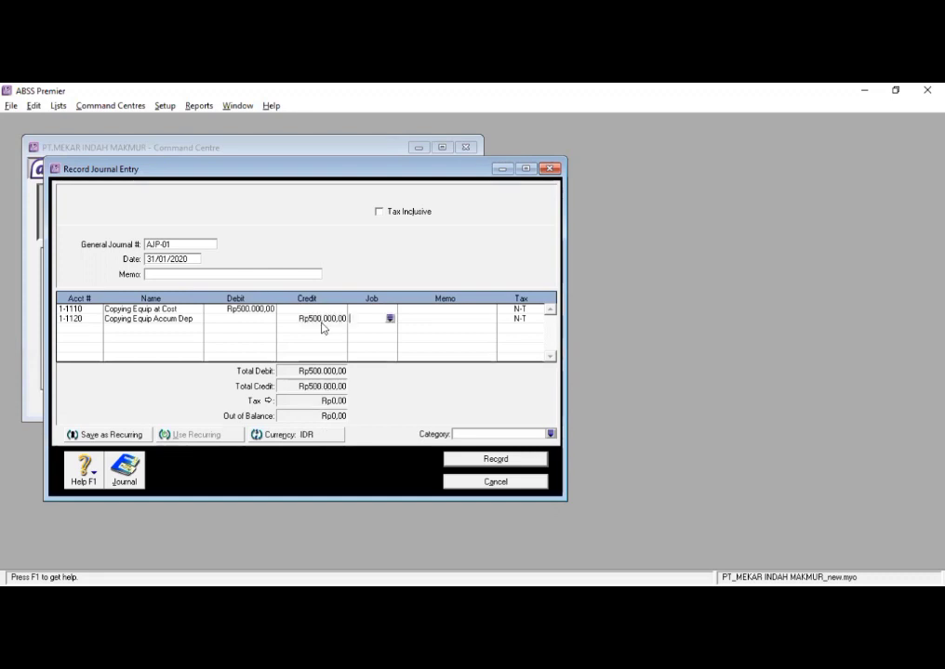
# - Enter the memo "Depresiasi copying equipment bln januari", record the journal entry and close its window
pyautogui.click(292, 273)
pyautogui.write('Depresiasi copying ')
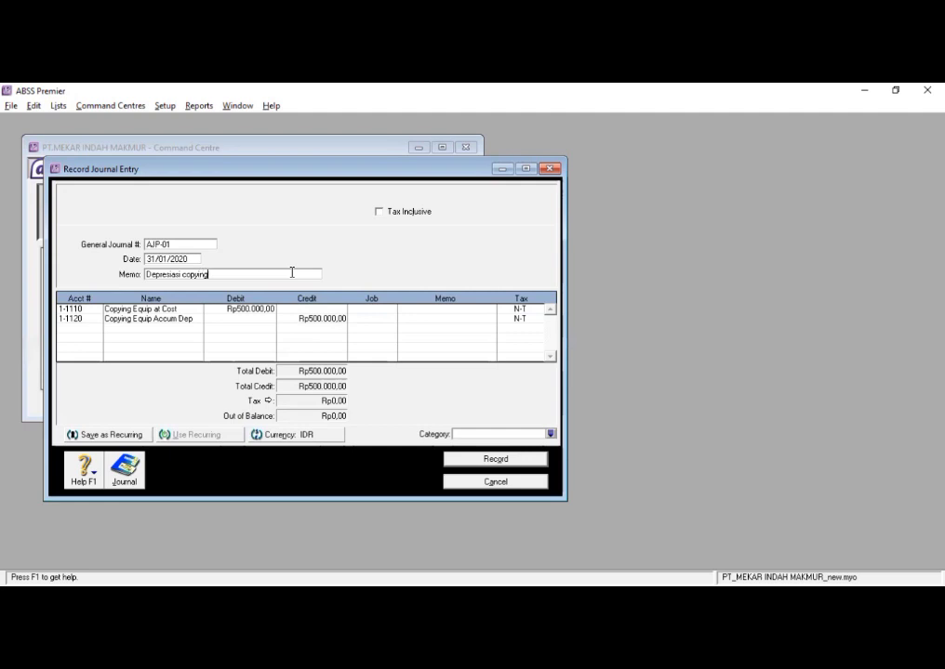
pyautogui.write('equipment bln januari')
pyautogui.click(511, 460)
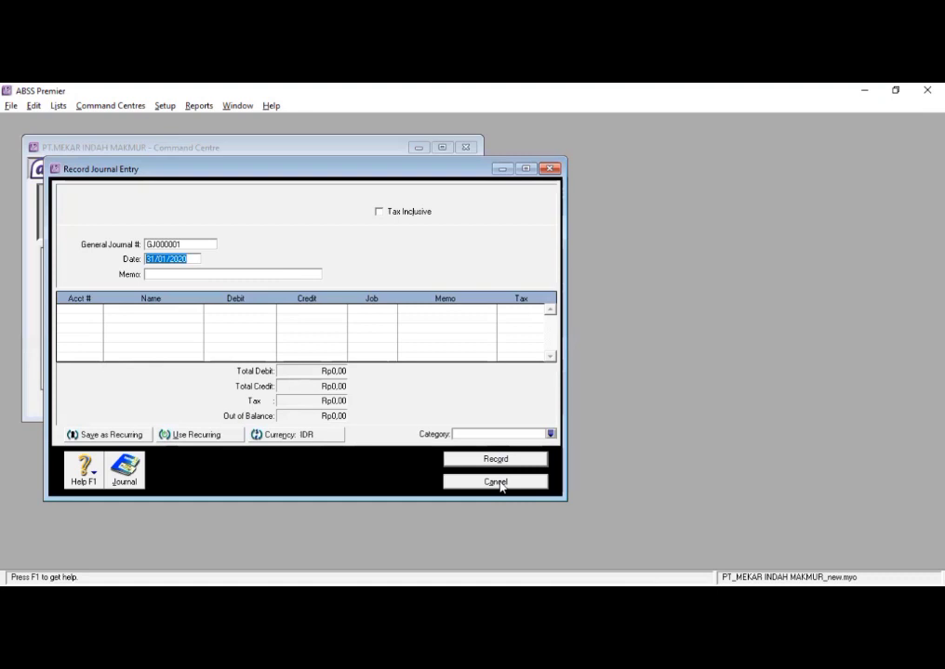
pyautogui.click(495, 482)
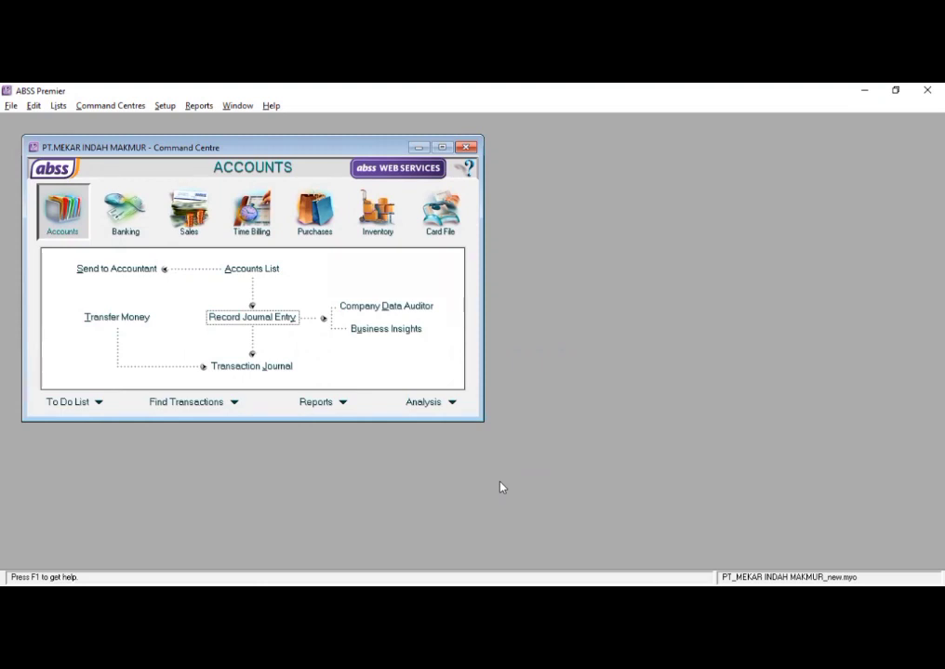
# - Start an inventory adjustment numbered IJ-01 and dated 31/01/2020
pyautogui.hotkey('alt', 'Tab')
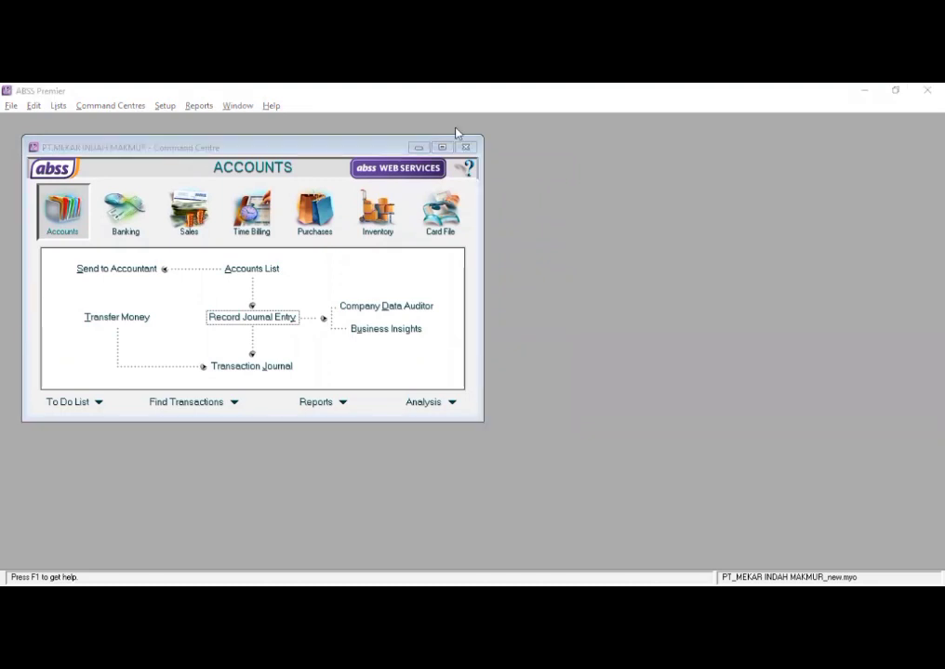
pyautogui.click(386, 228)
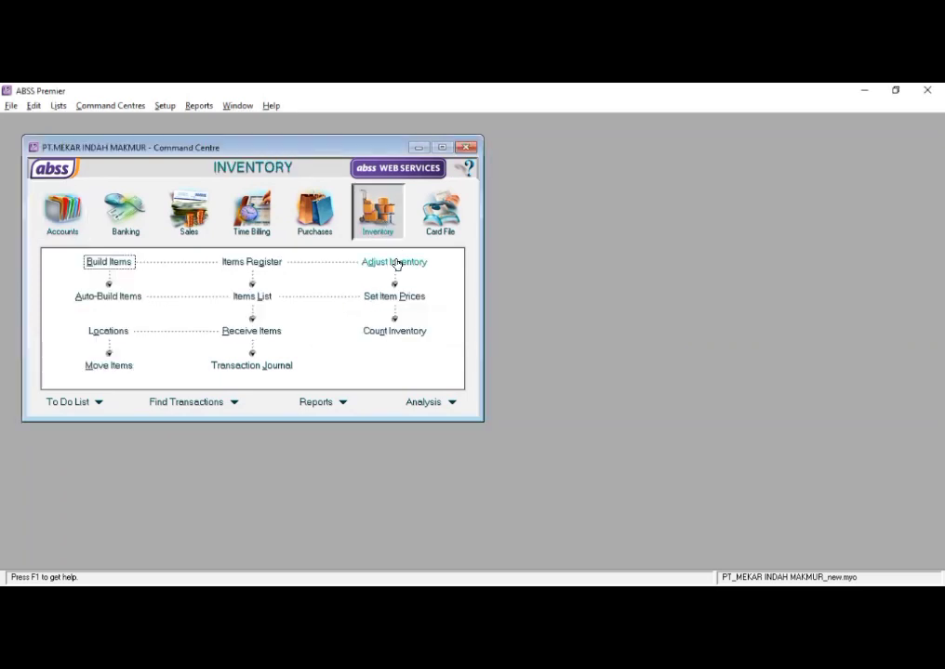
pyautogui.click(395, 263)
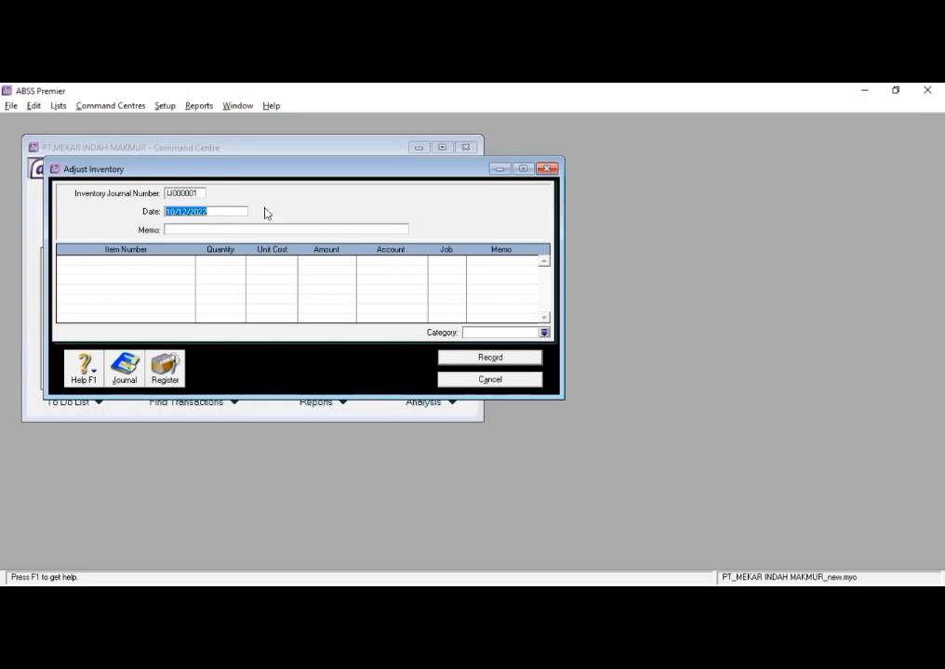
pyautogui.hotkey('shift', 'Tab')
pyautogui.write('U-0')
pyautogui.write('1')
pyautogui.click(217, 211)
pyautogui.write('31/01/2020')
# - Add item boxy to the adjustment with quantity -4 and unit cost Rp0
pyautogui.click(130, 260)
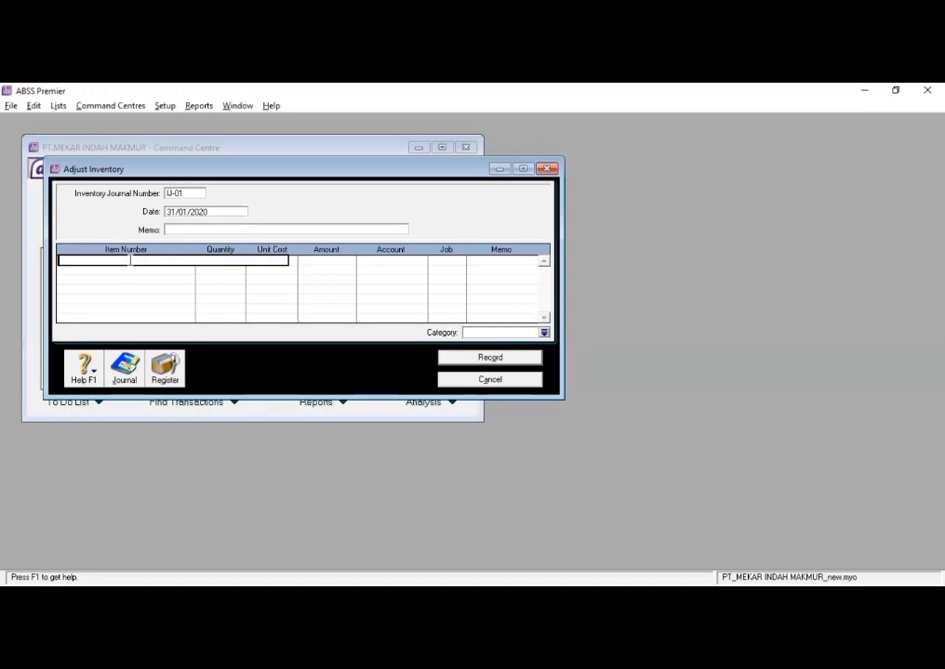
pyautogui.write('boxy')
pyautogui.press('Tab')
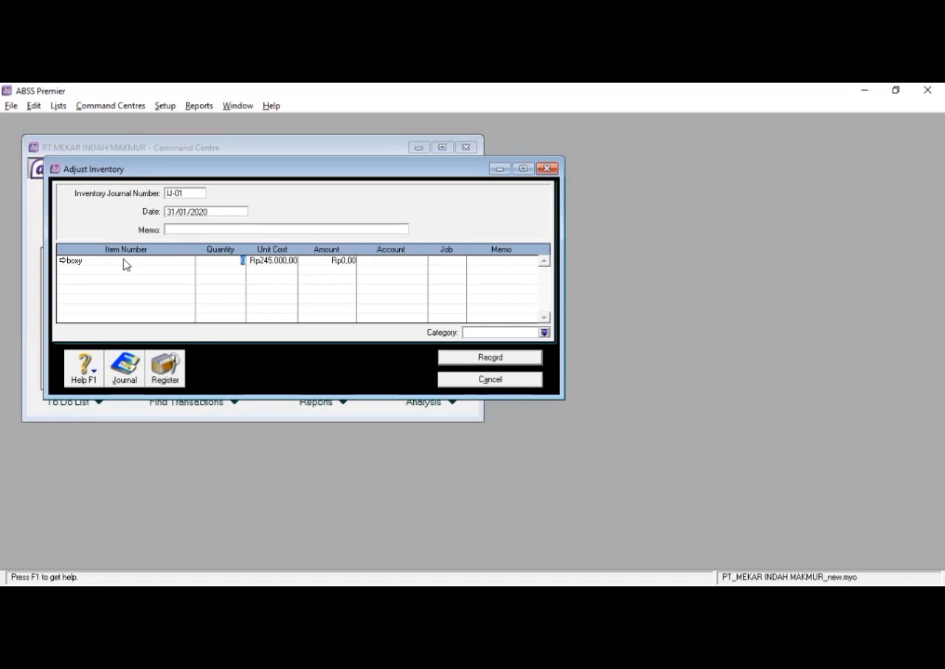
pyautogui.write('-4')
pyautogui.press('Tab')
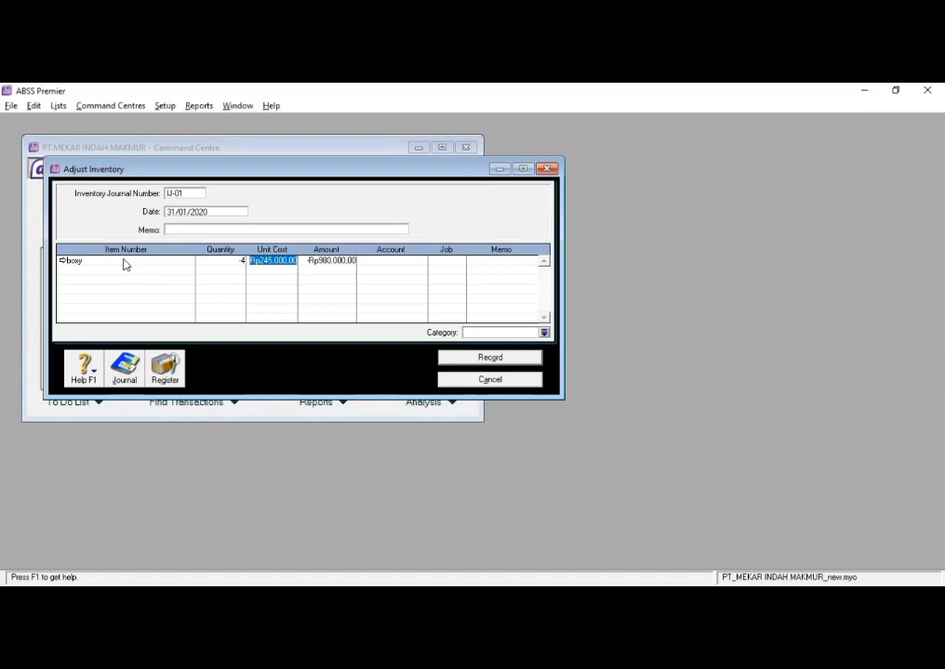
pyautogui.write('0')
pyautogui.press('Tab')
pyautogui.press('Tab')
# - Assign job P and category L (LOCAL) to the adjustment, record it and close the window
pyautogui.click(441, 261)
pyautogui.click(461, 261)
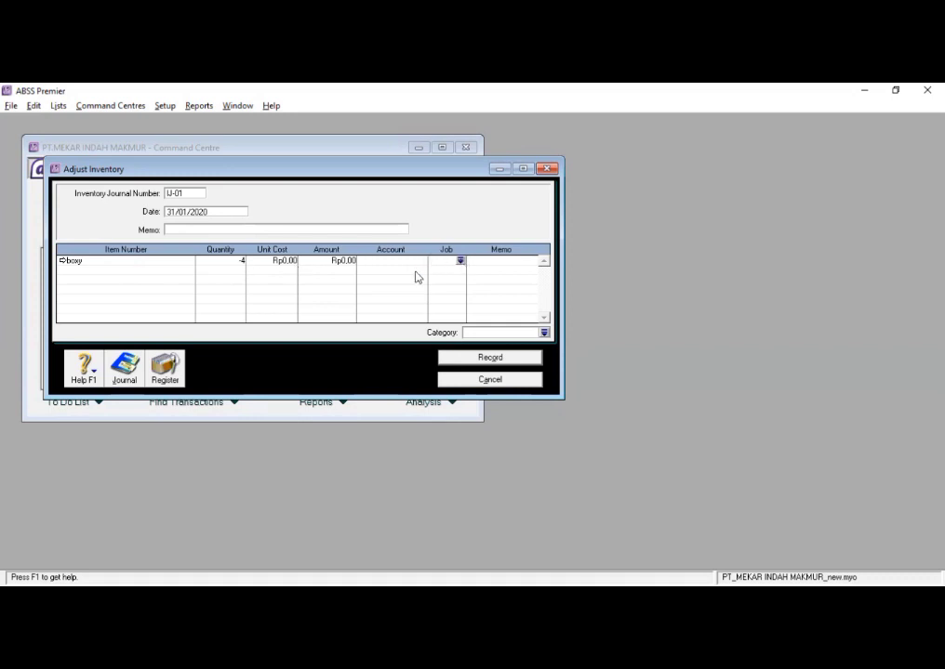
pyautogui.write('P')
pyautogui.click(581, 427)
pyautogui.click(545, 333)
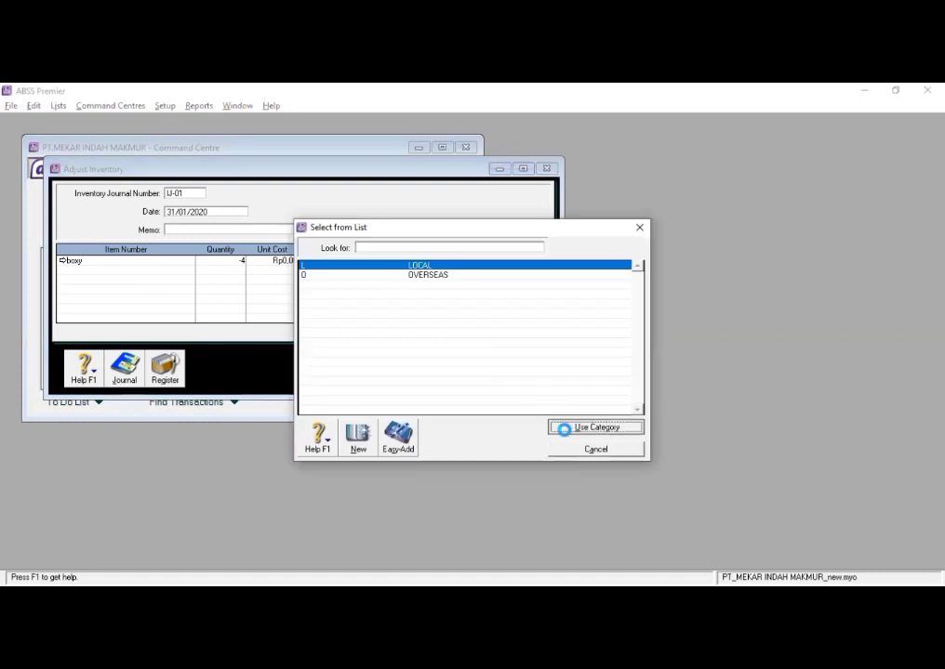
pyautogui.click(564, 429)
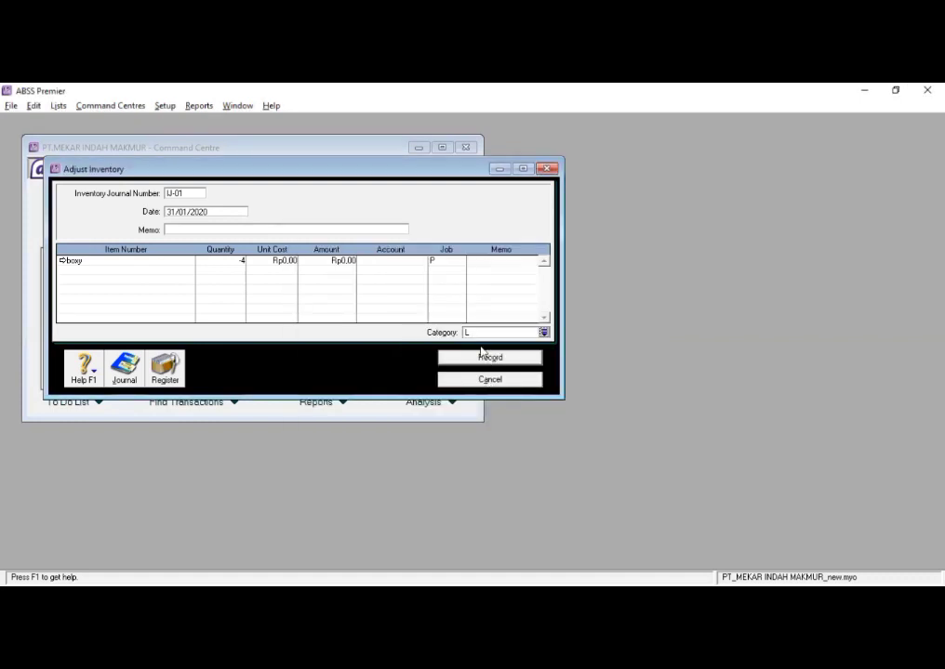
pyautogui.click(488, 361)
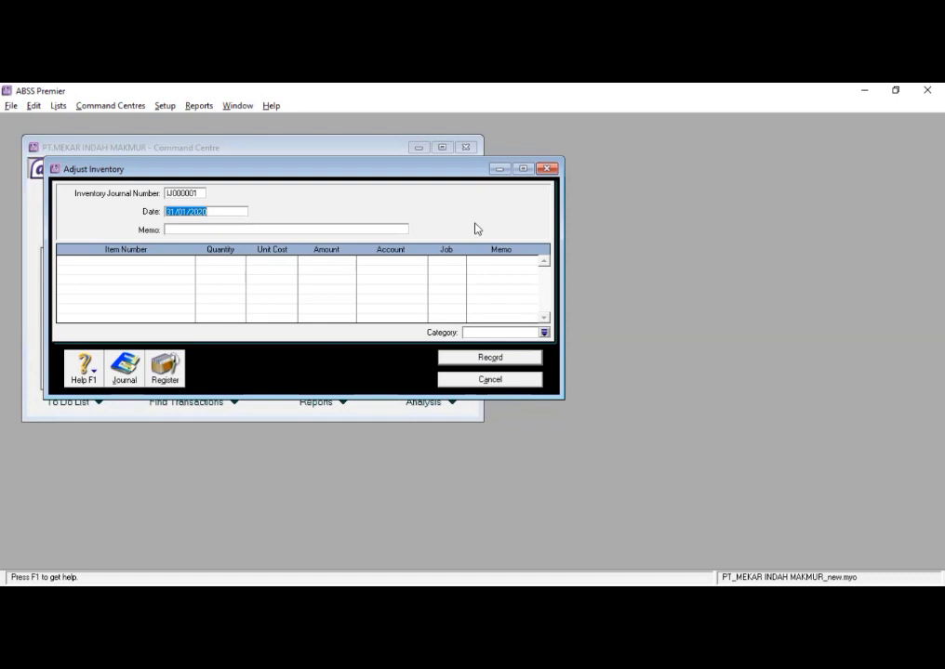
pyautogui.click(497, 381)
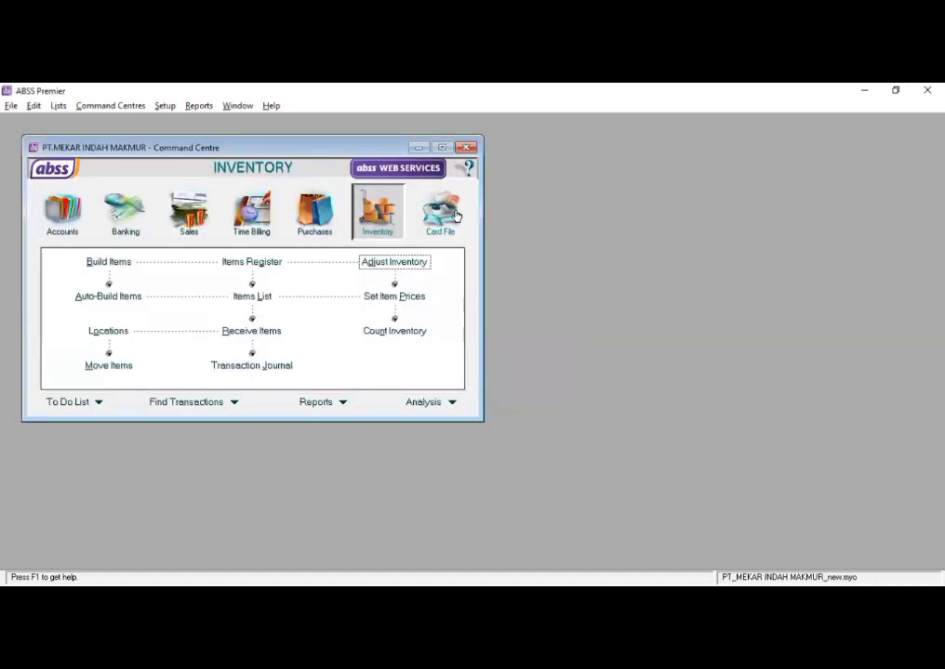